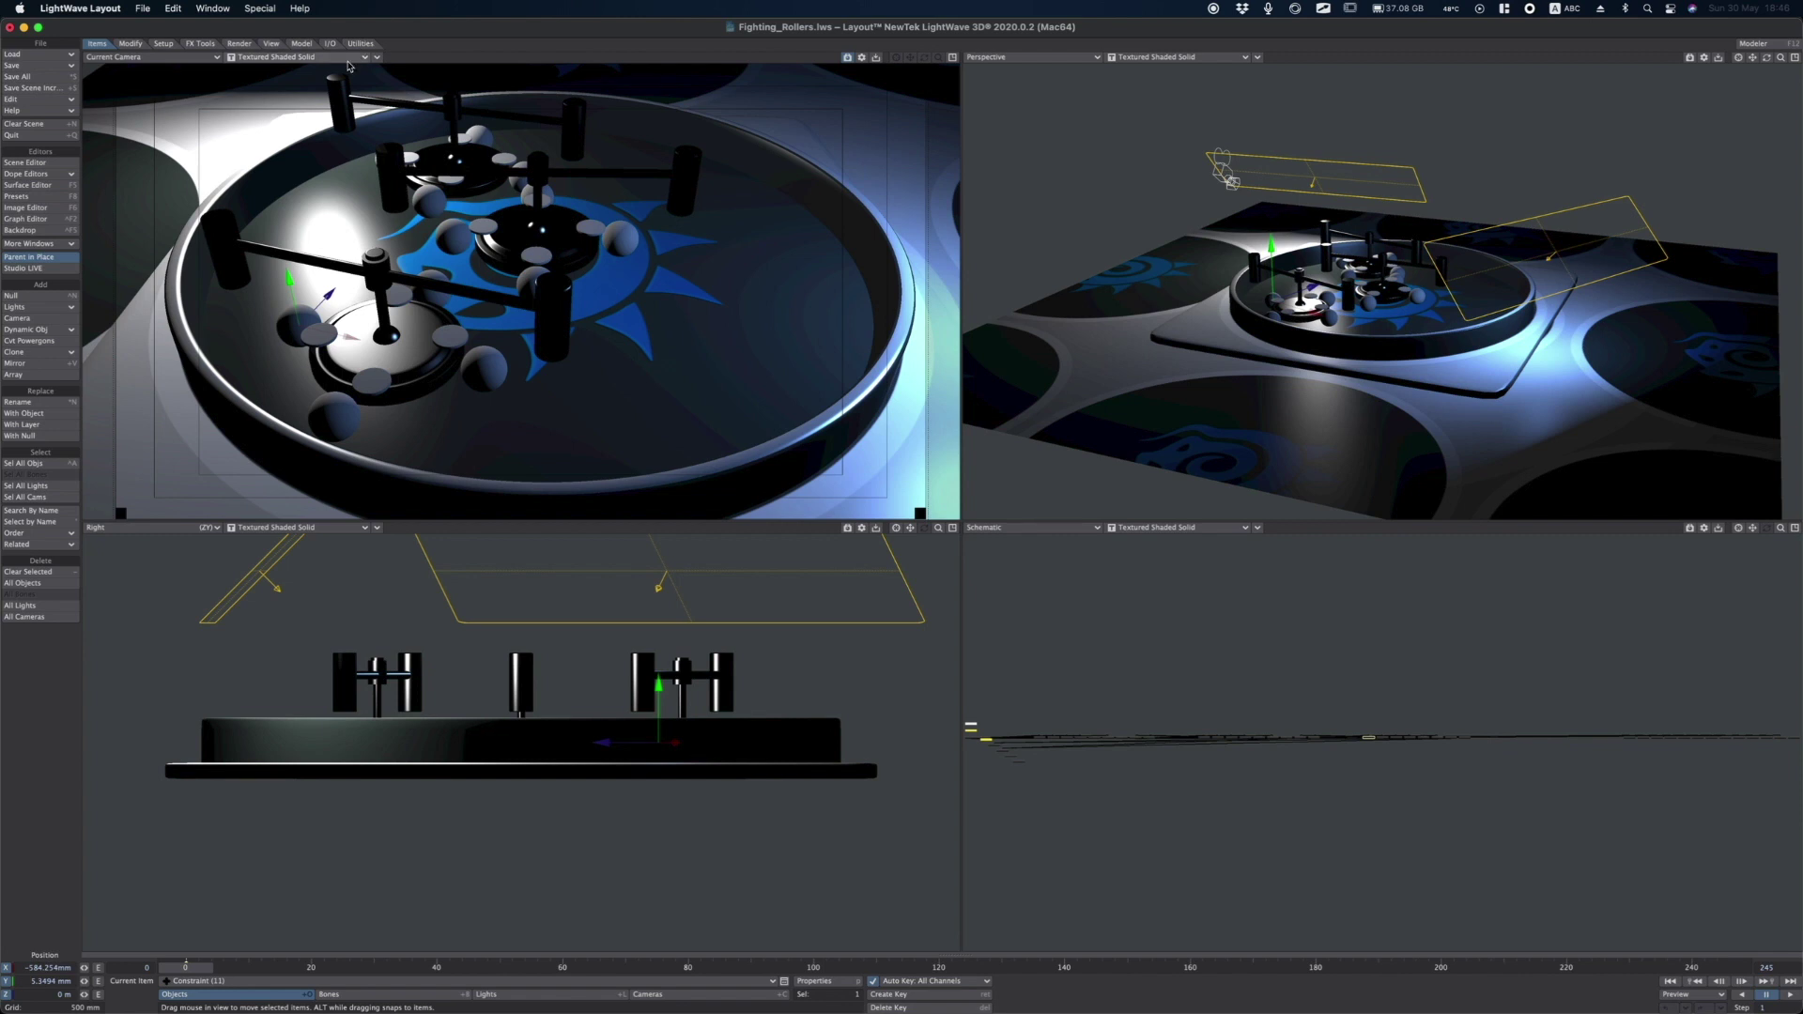
# Start the VPR preview in the camera viewport and bring up the buffer list in Render Properties.
pyautogui.hotkey('ctrl', 'F9')
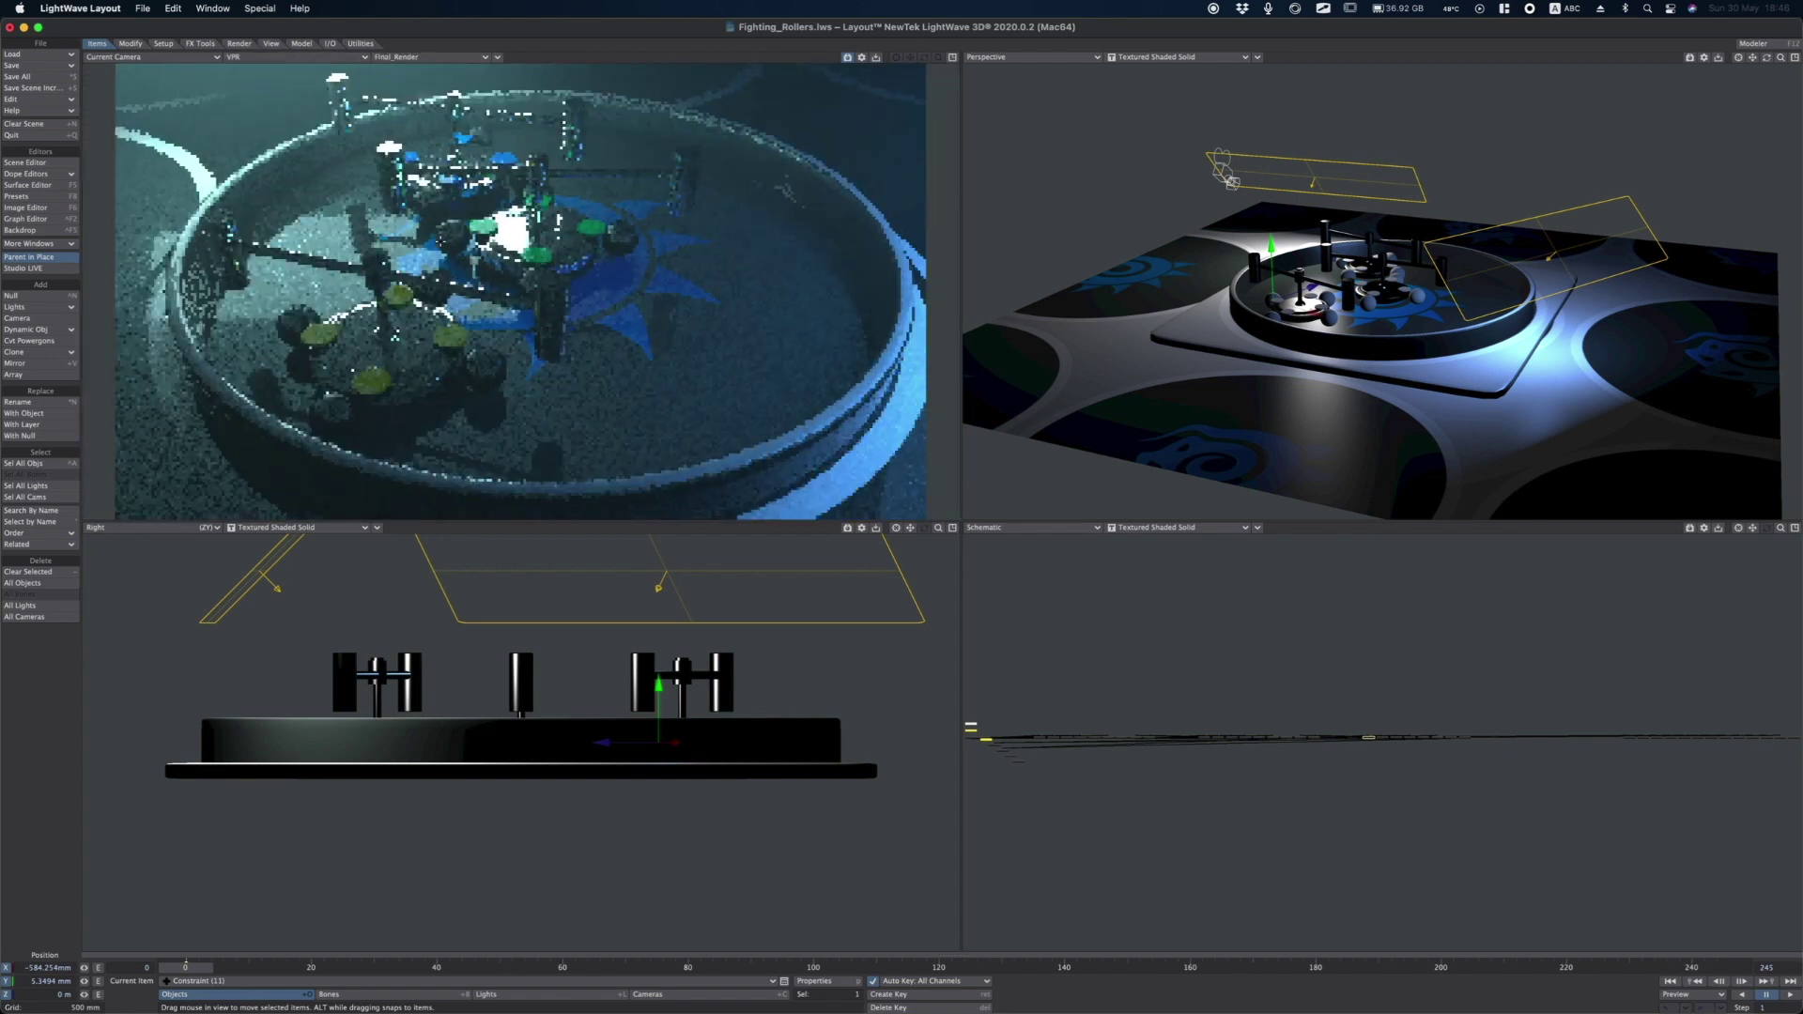
pyautogui.click(240, 43)
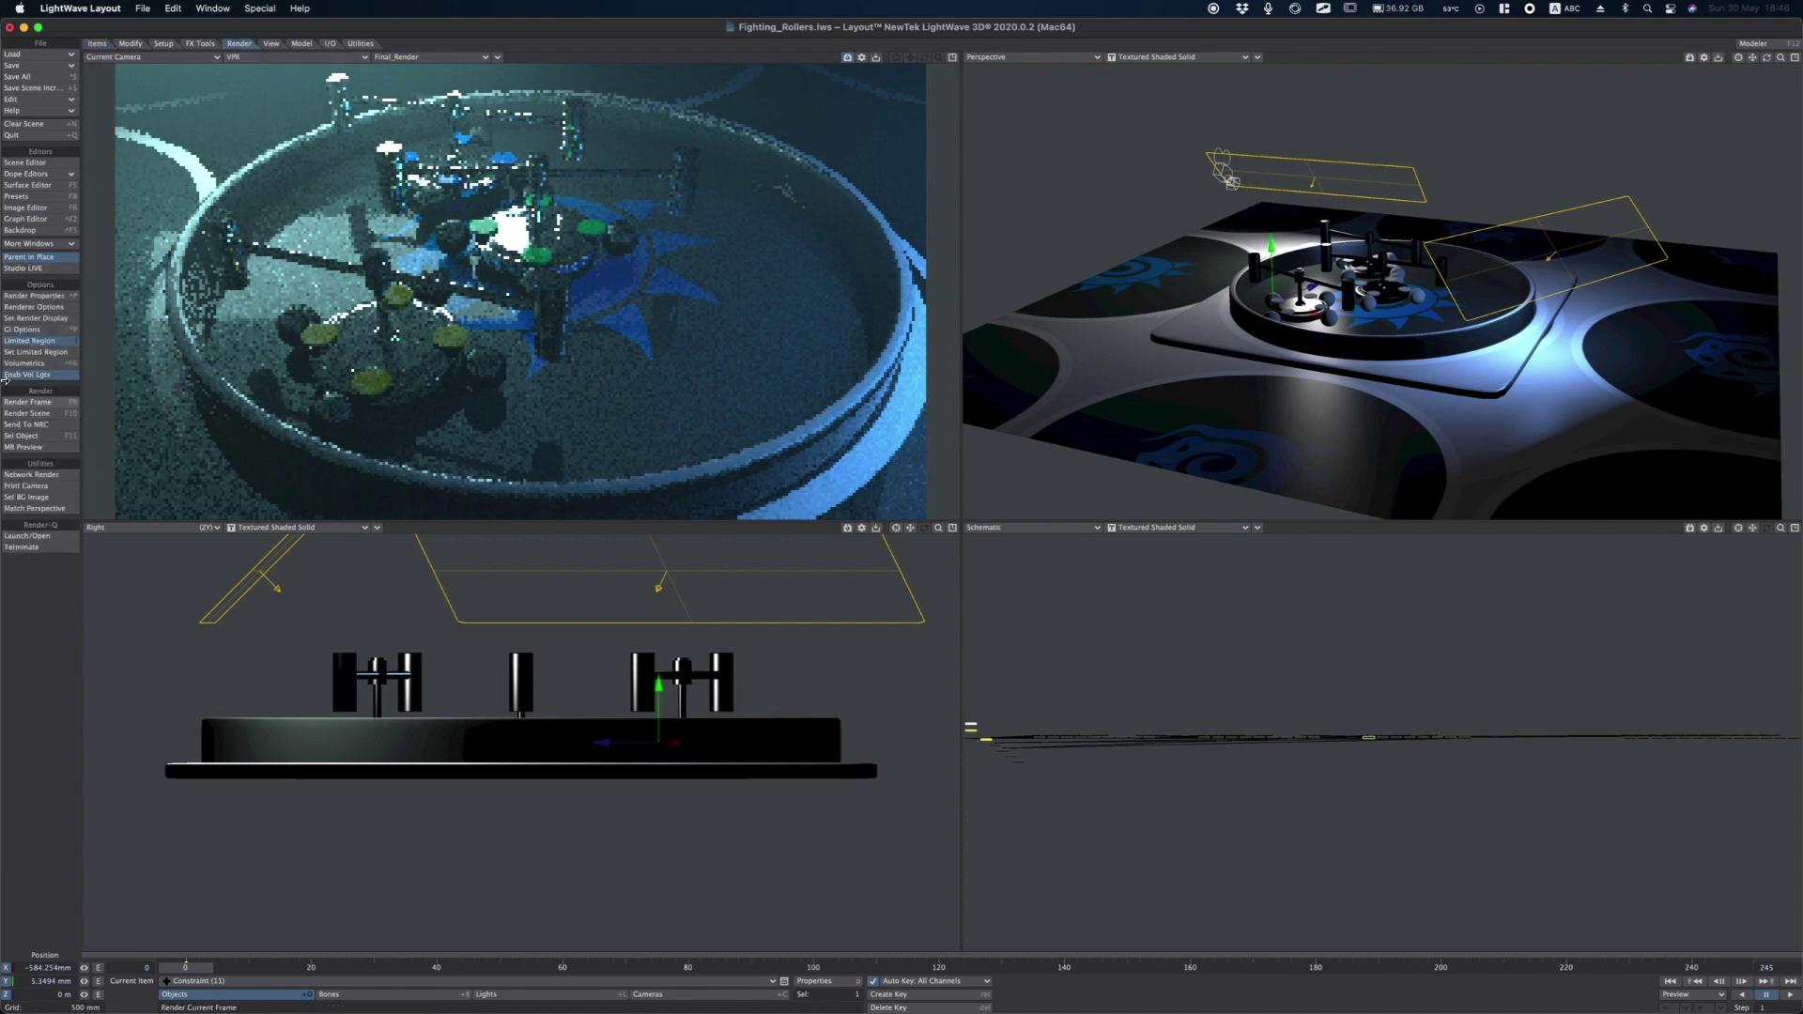
pyautogui.click(47, 297)
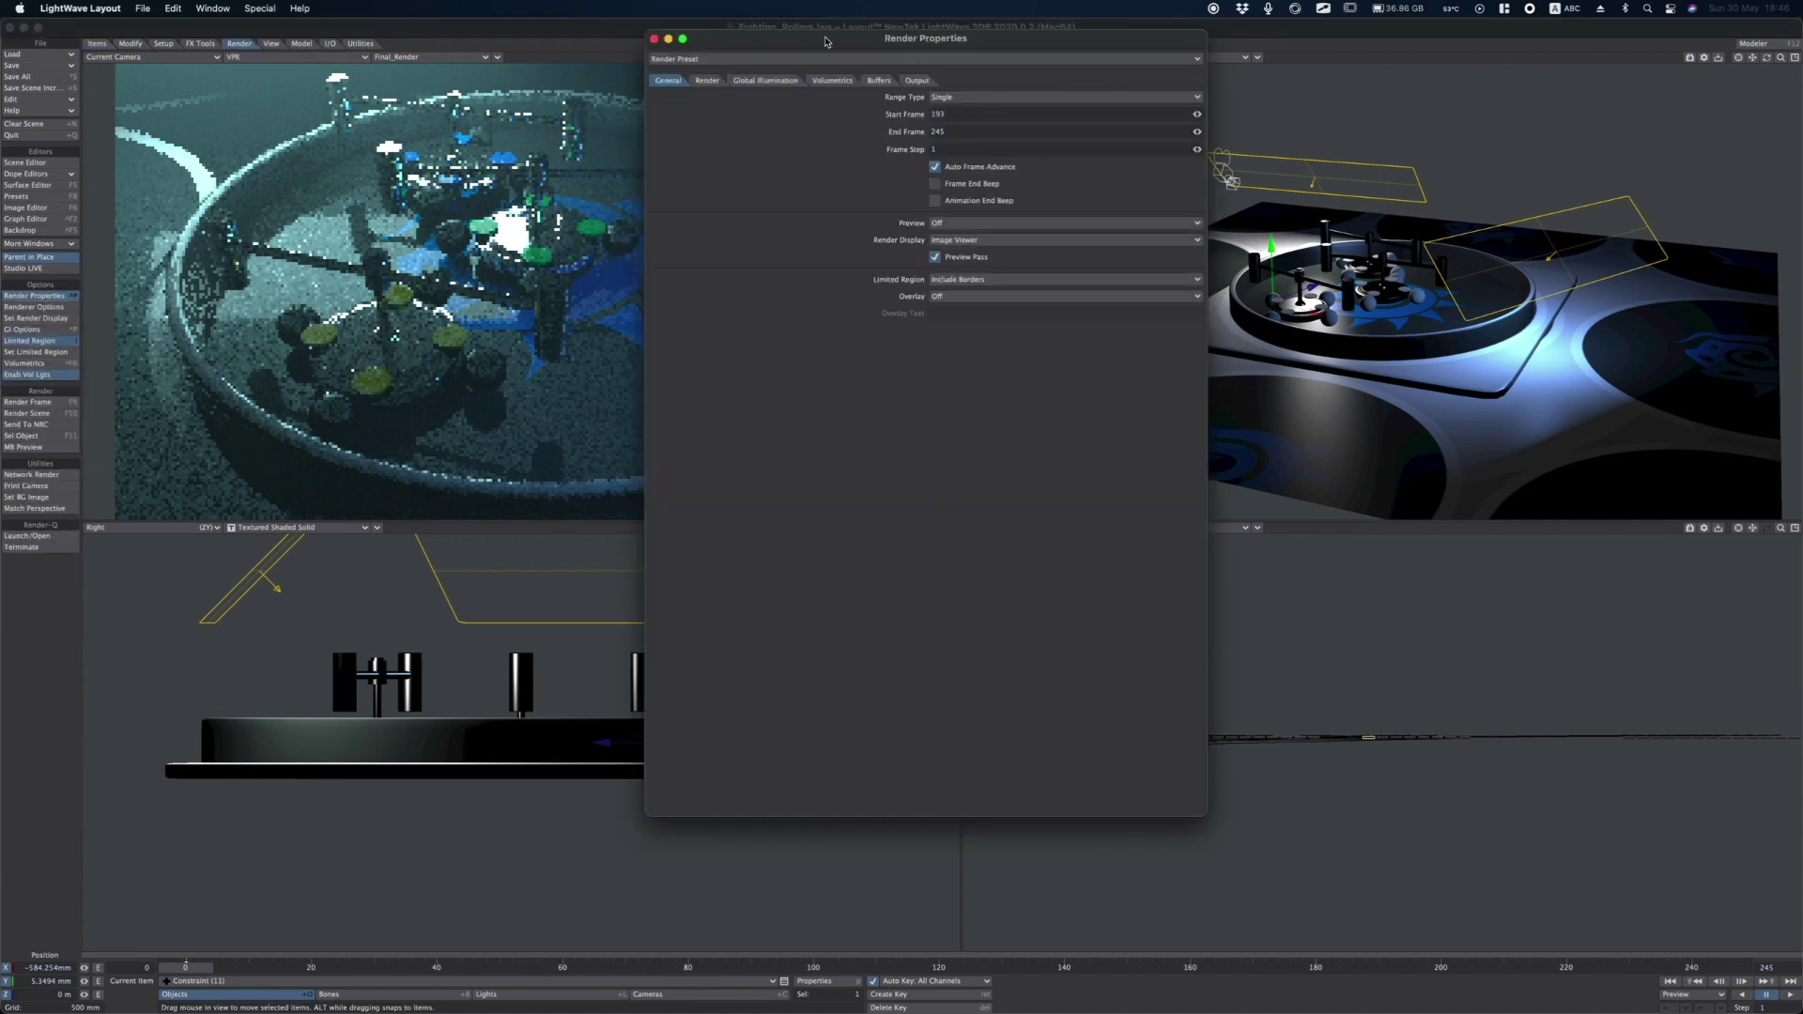
pyautogui.moveTo(827, 62); pyautogui.dragTo(1202, 123)
pyautogui.click(1251, 162)
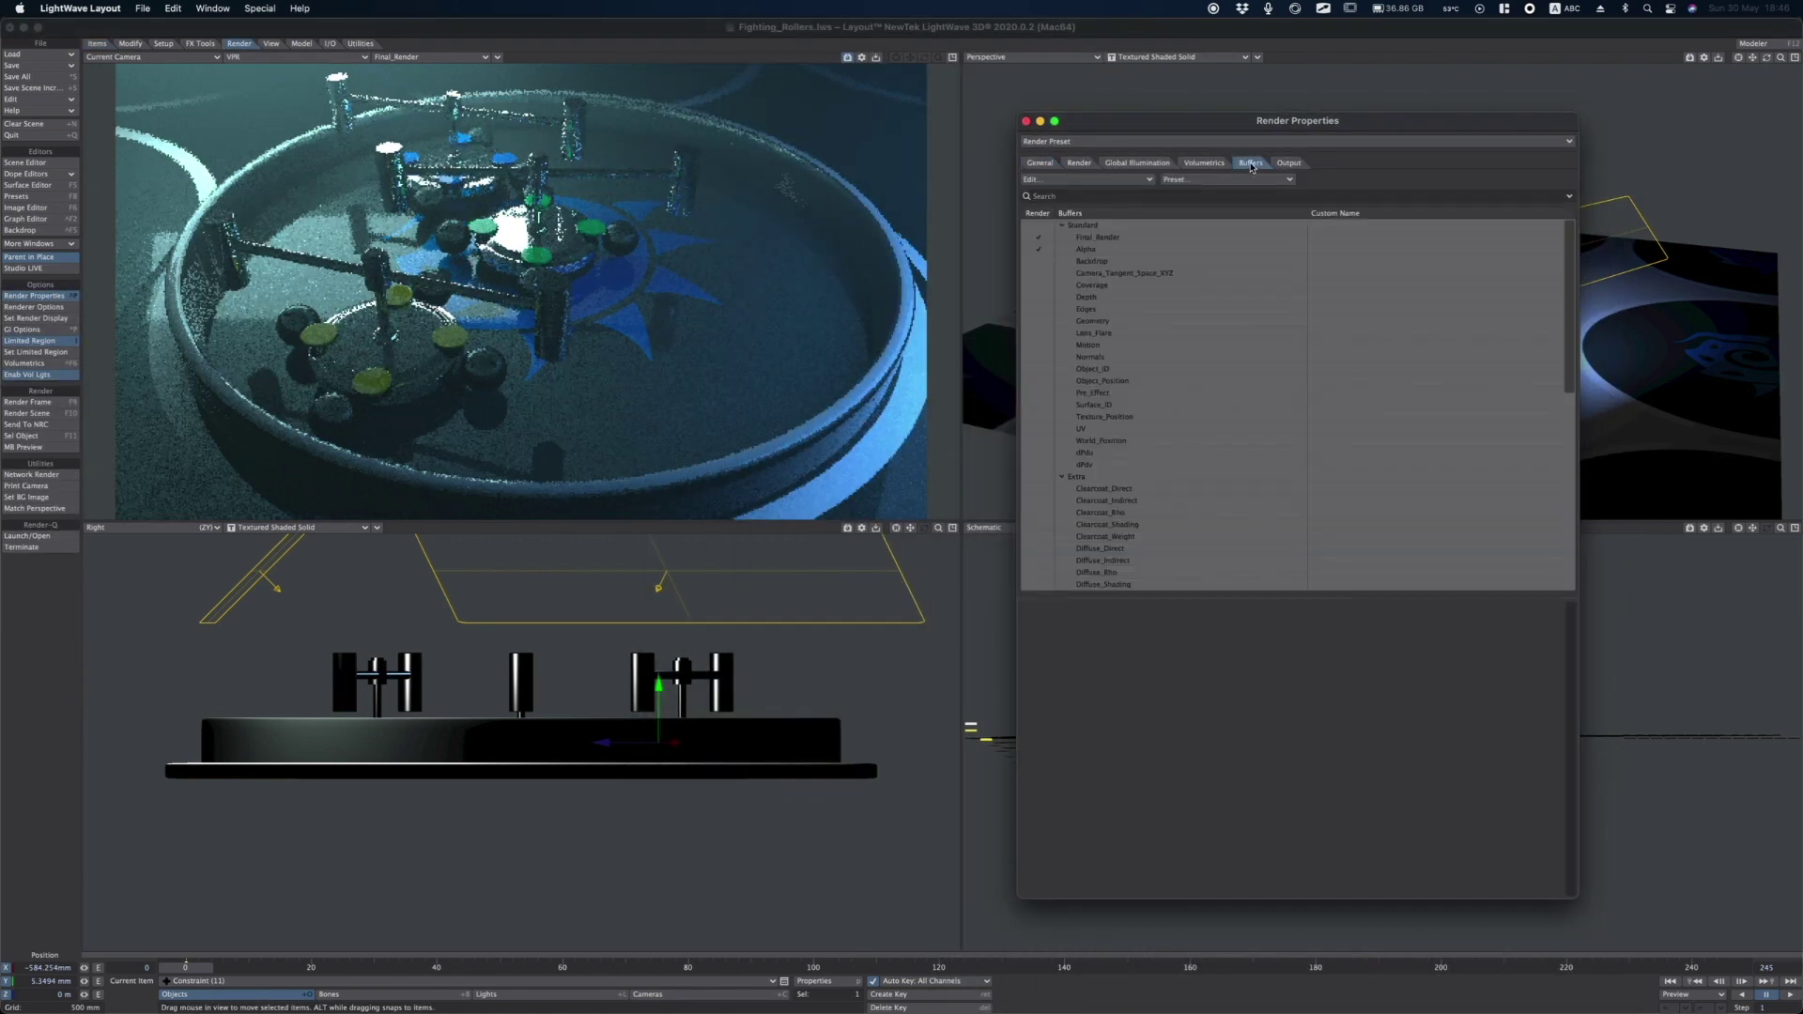
pyautogui.scroll(-10, 1088, 488)
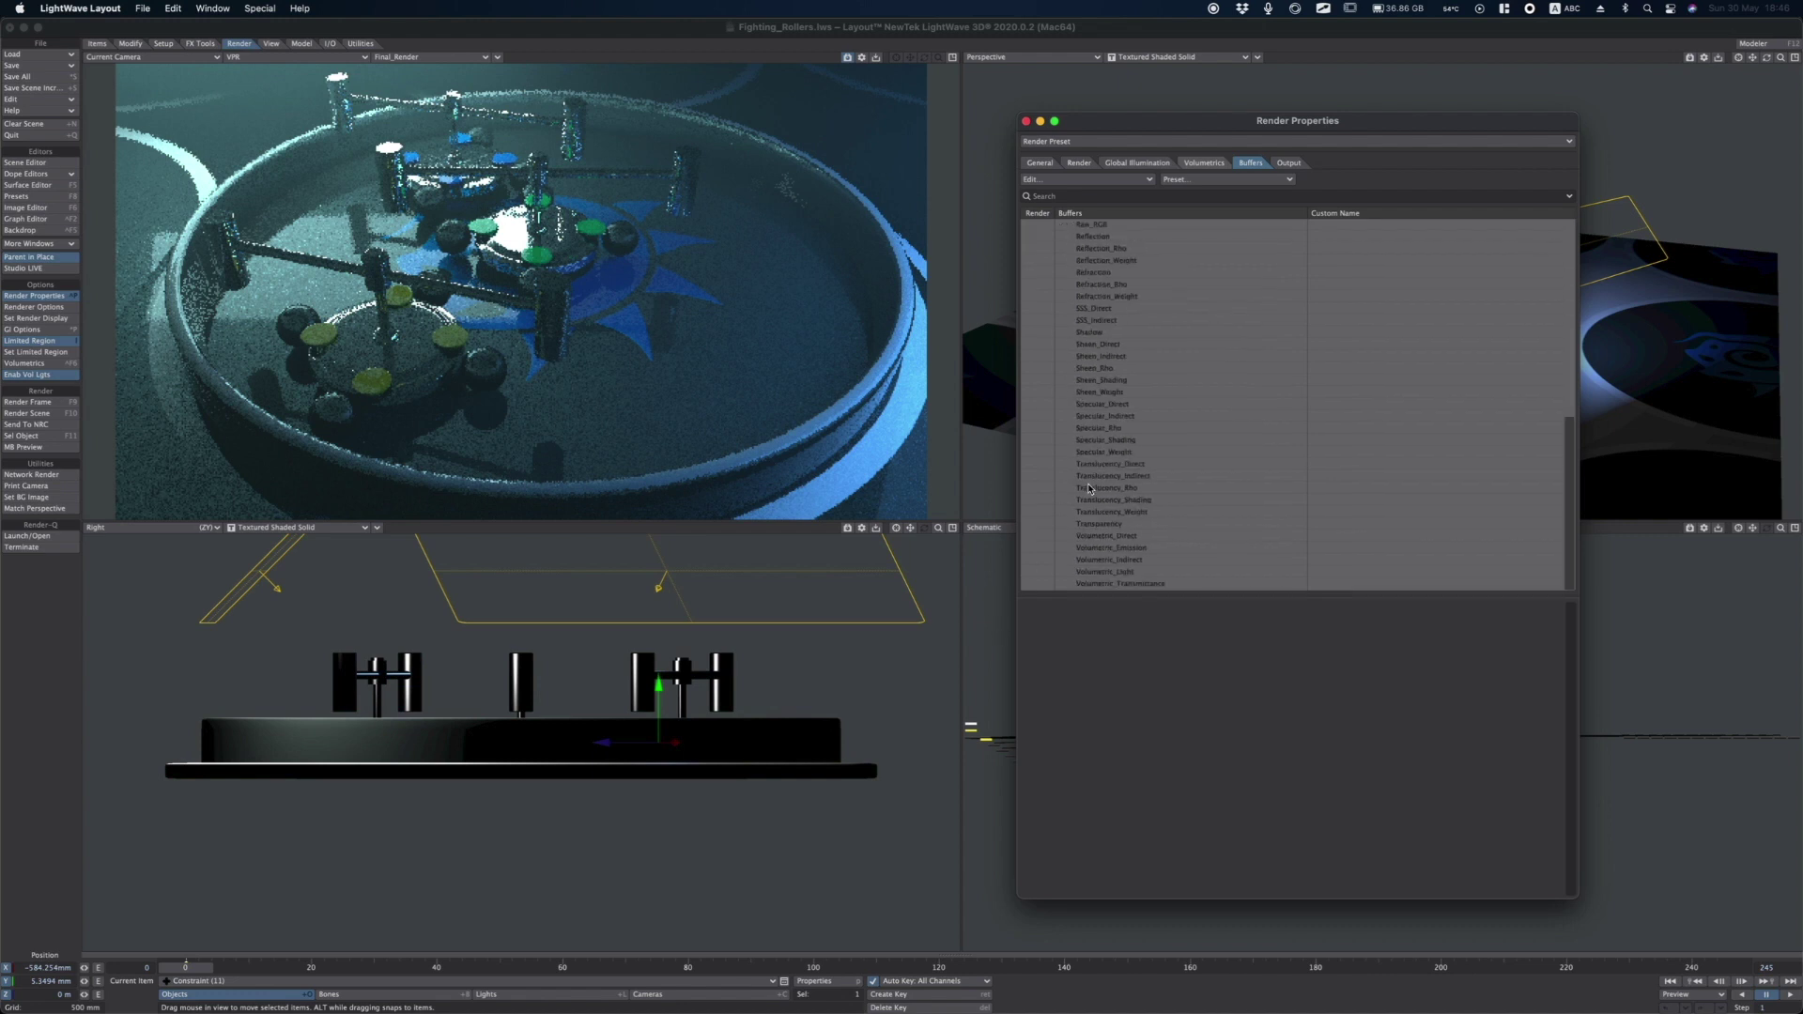
pyautogui.scroll(10, 1072, 522)
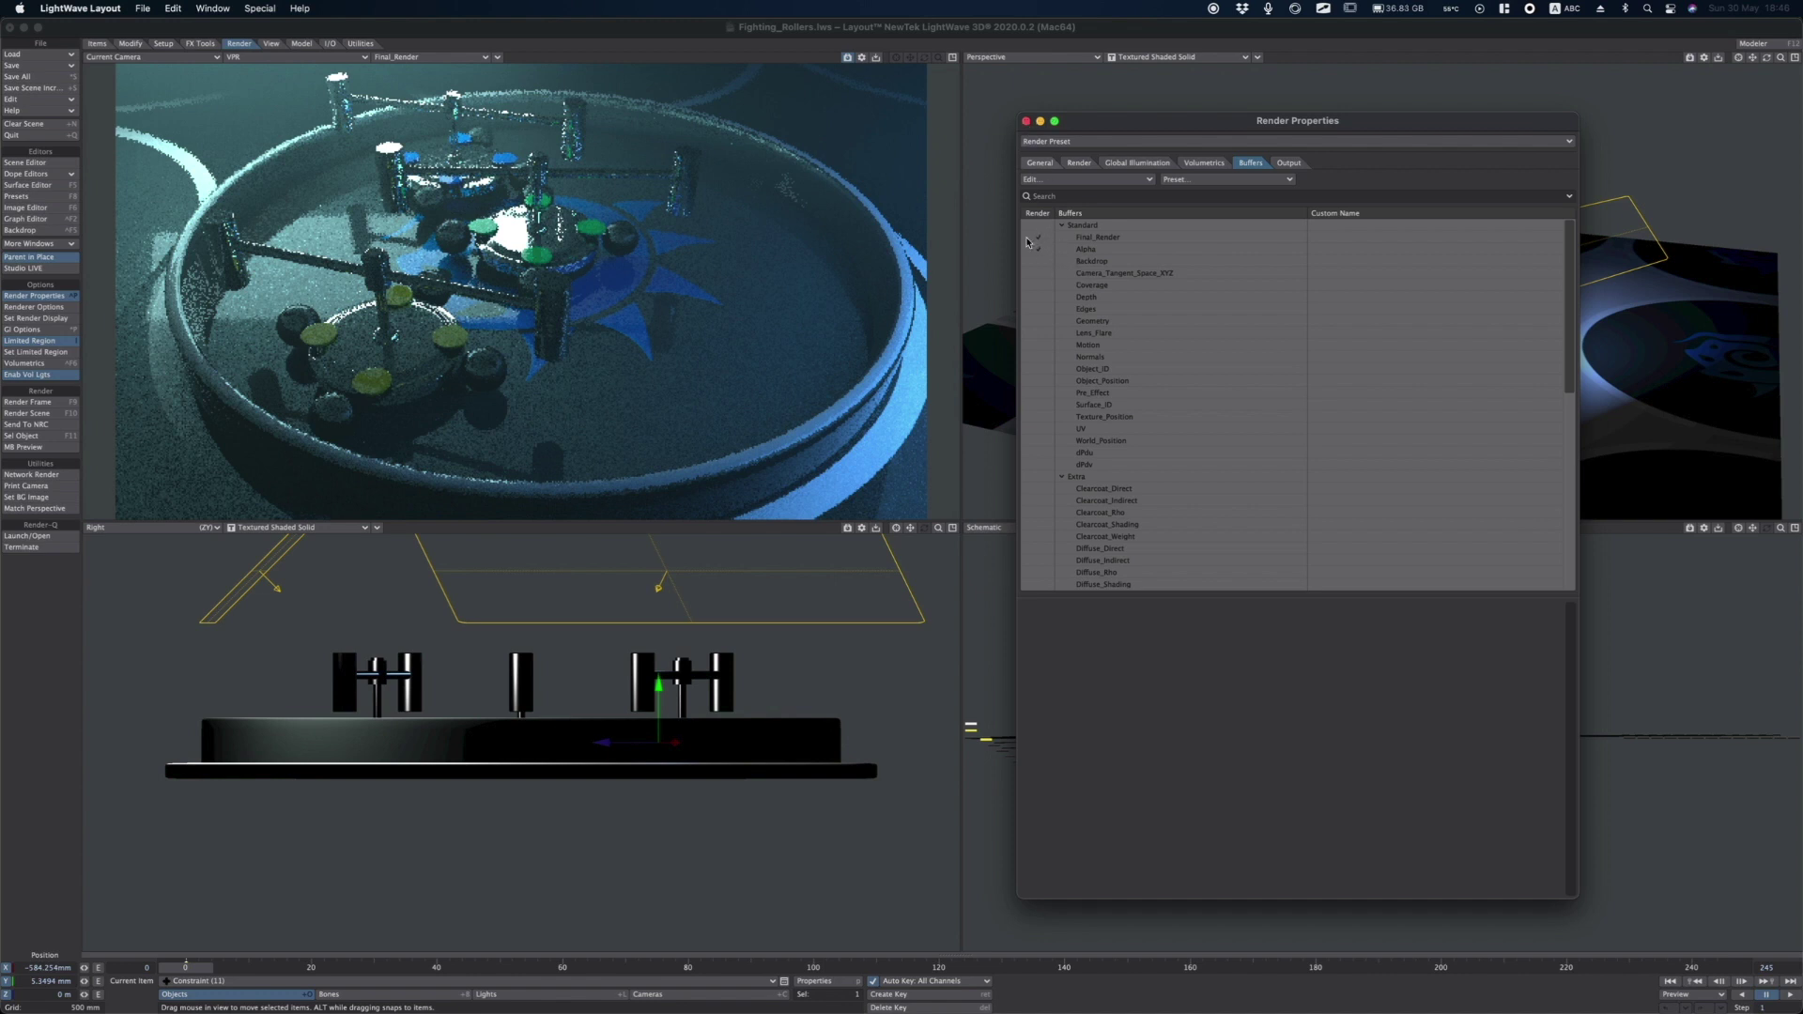
# Enable the Depth buffer for rendering and show the Depth buffer in the camera viewport's VPR preview.
pyautogui.click(1116, 299)
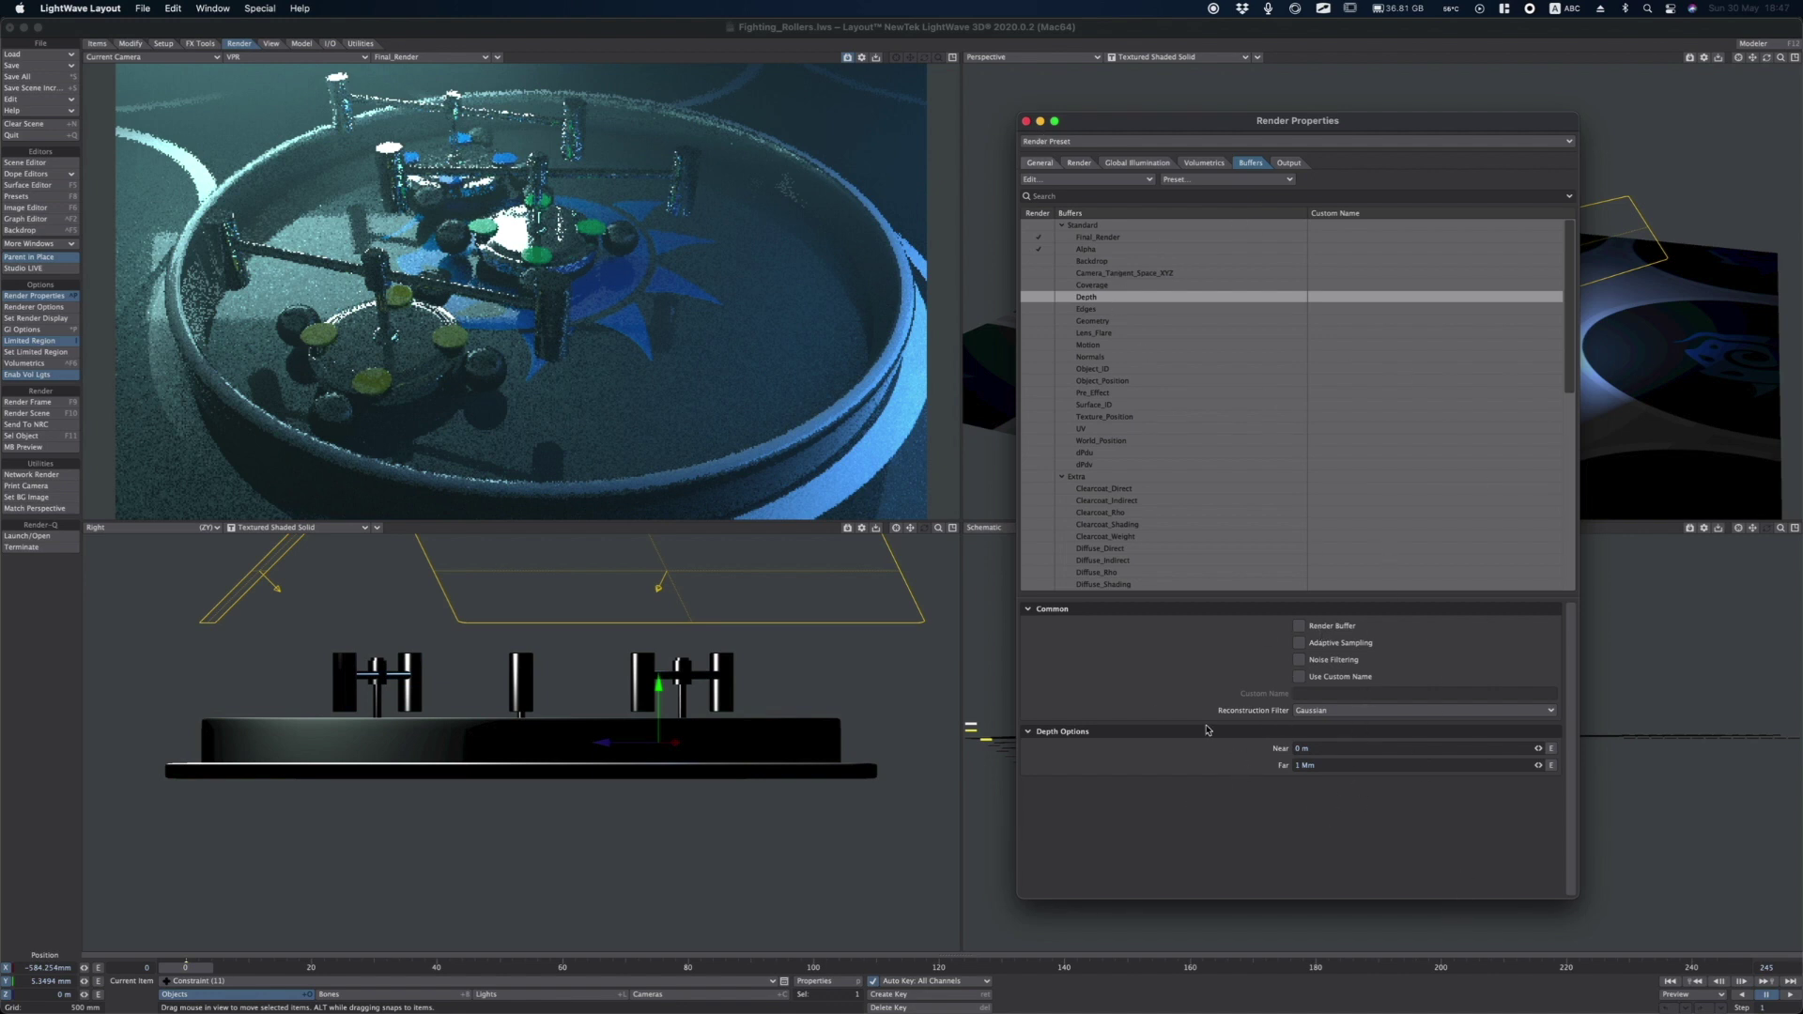
pyautogui.click(1040, 298)
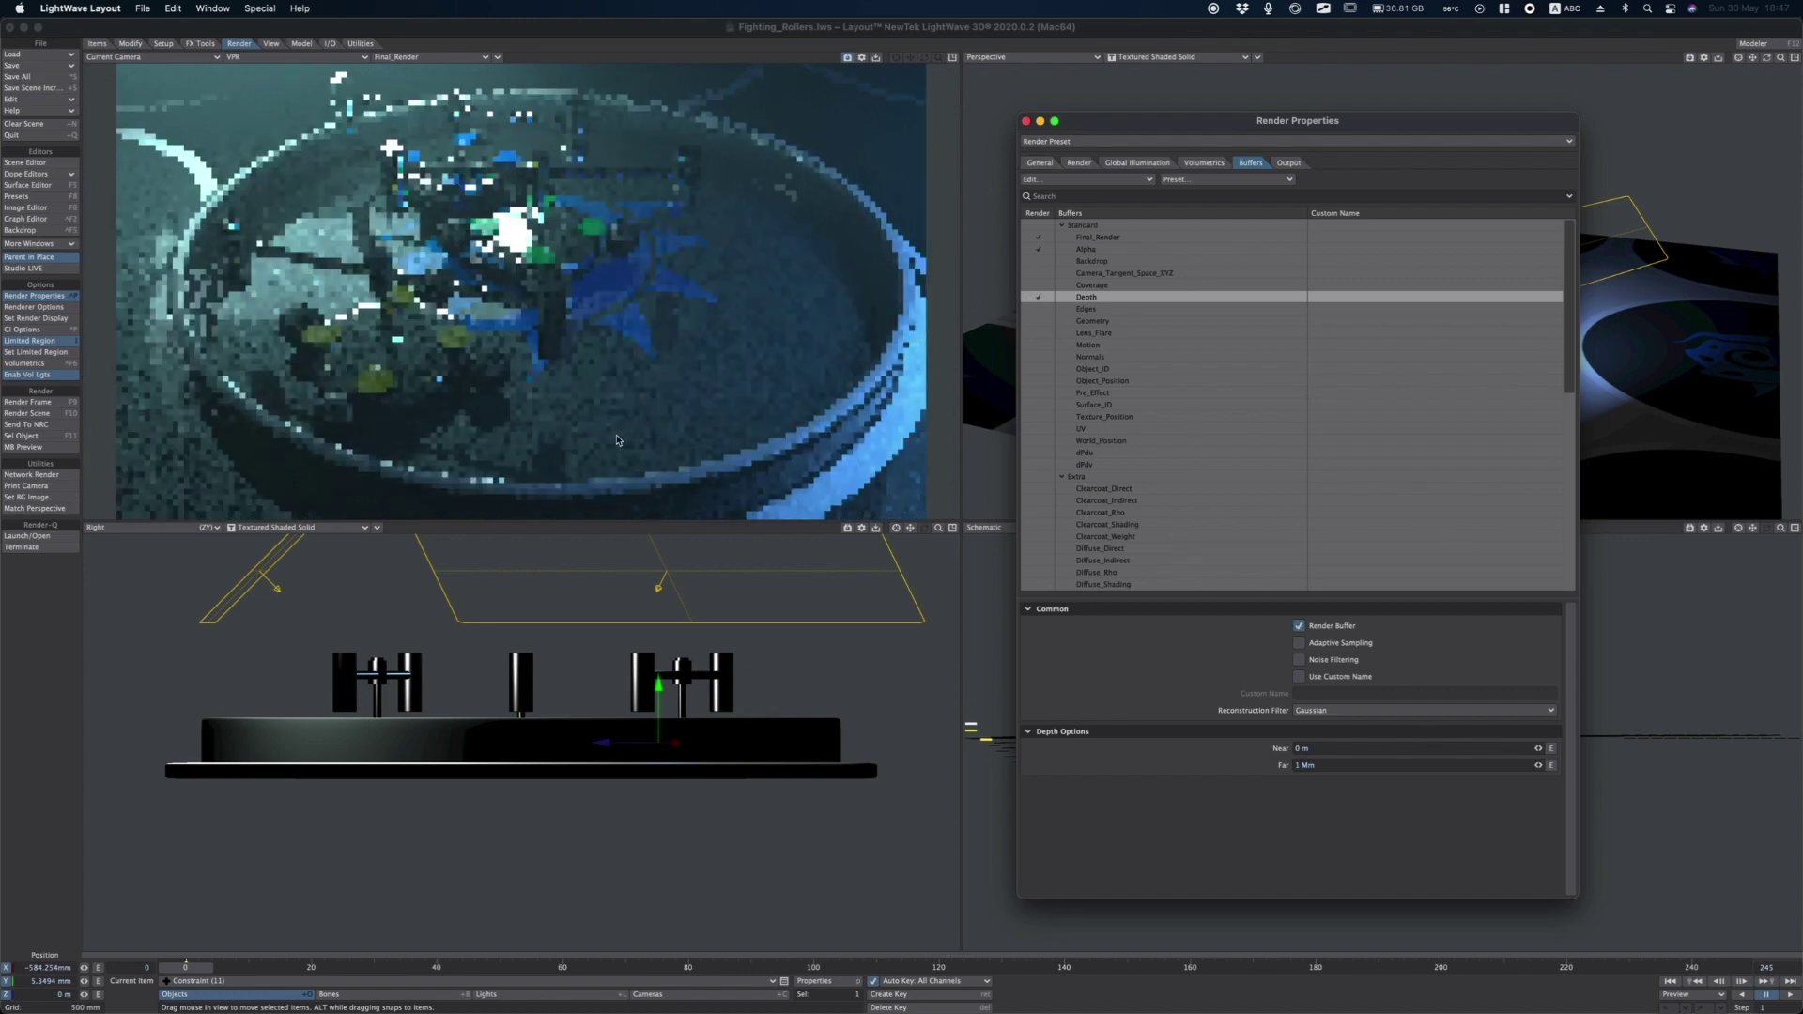
pyautogui.click(443, 64)
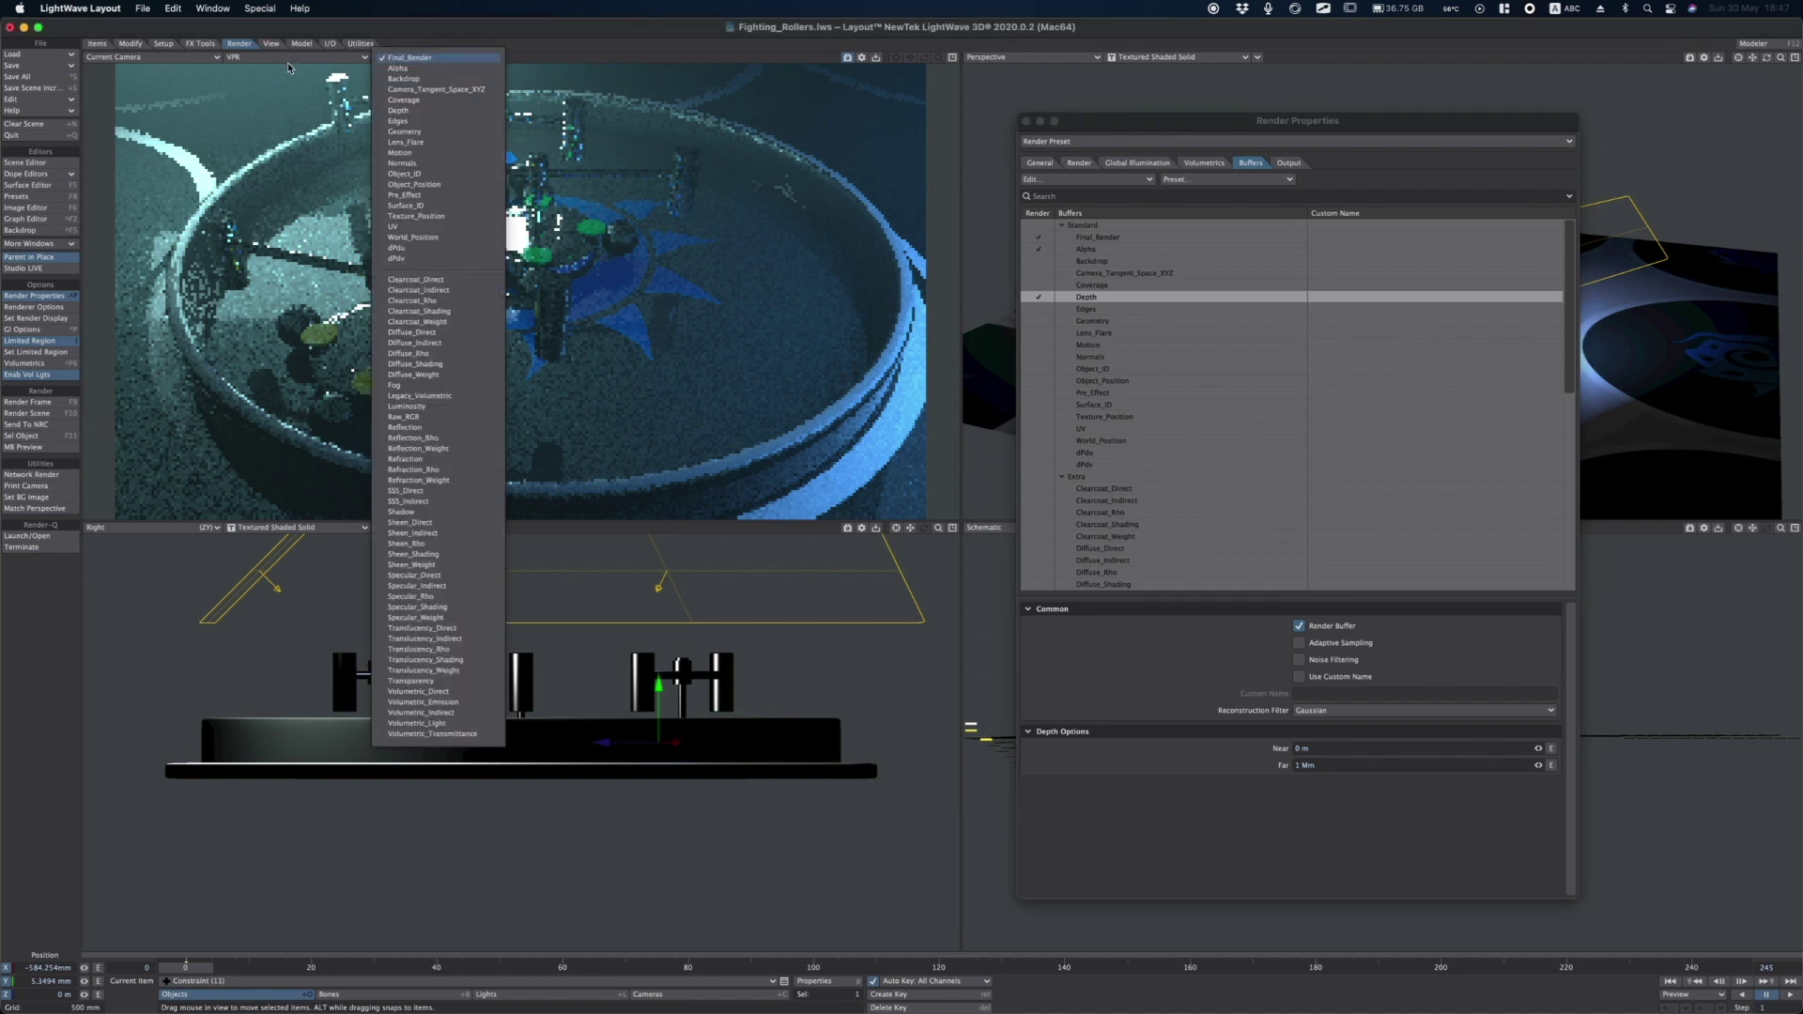
pyautogui.click(439, 112)
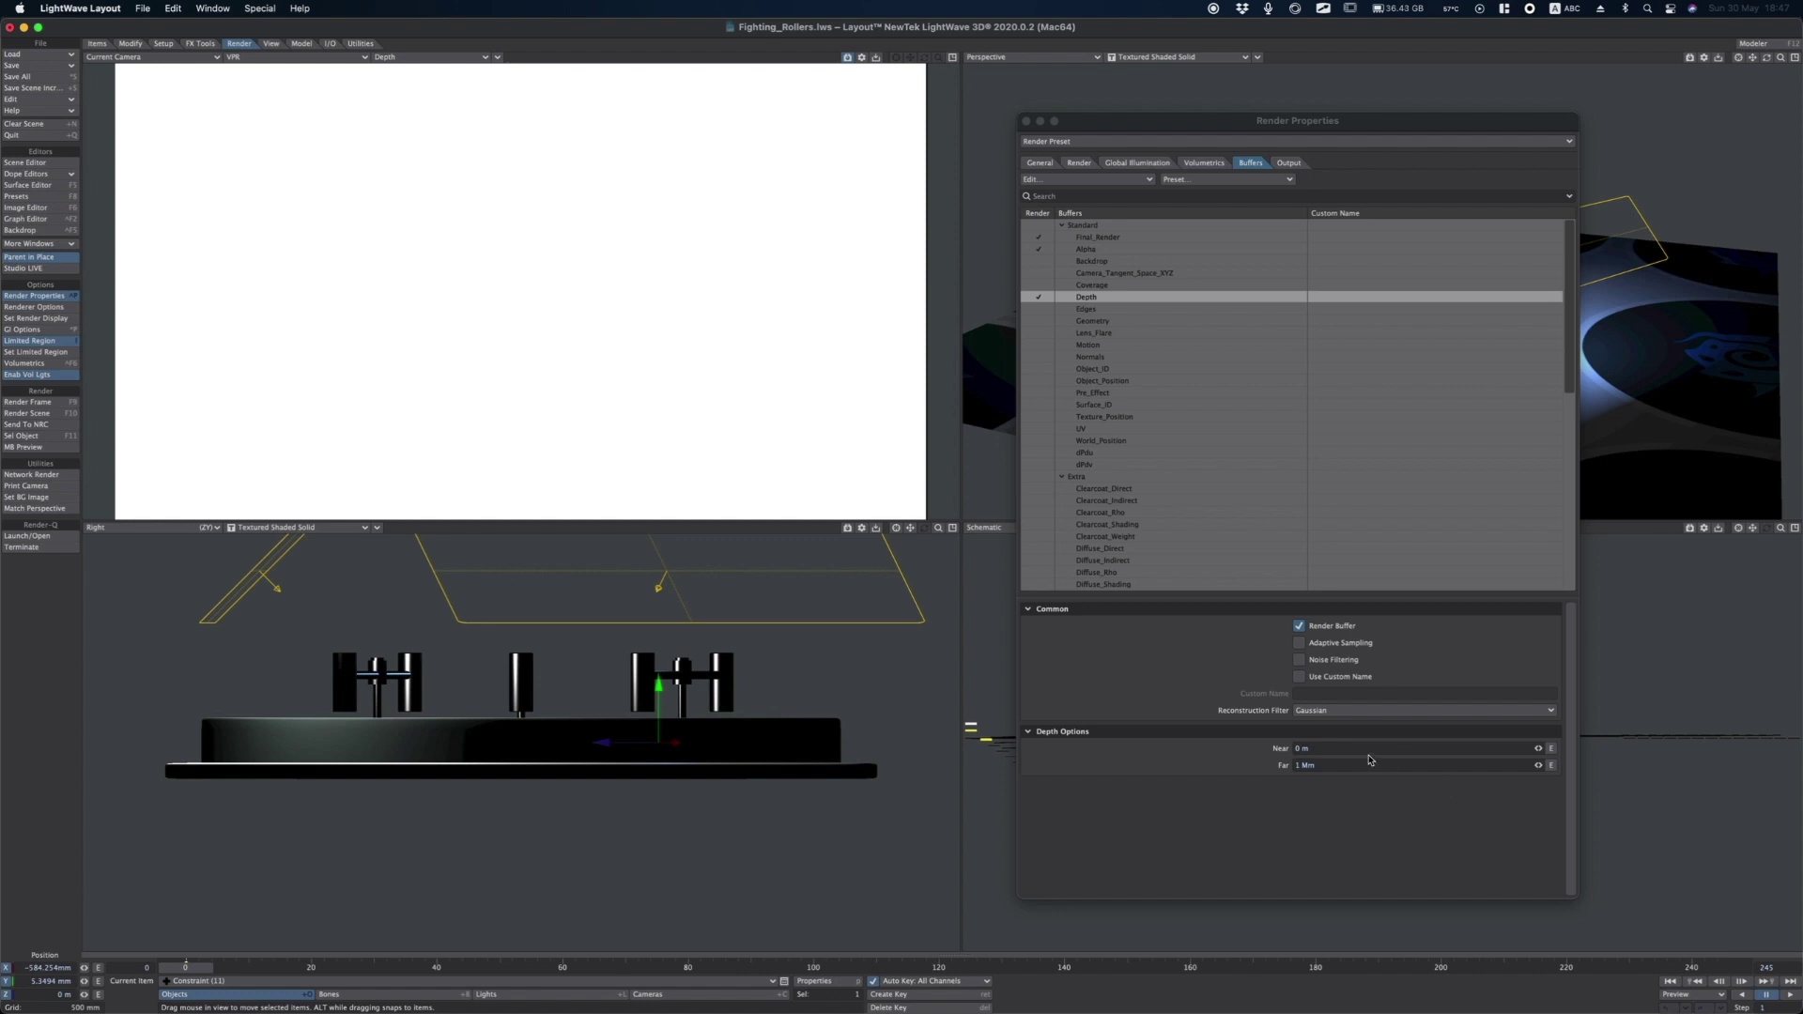
# Close Render Properties and turn on Normalize Display in the camera viewport's VPR options.
pyautogui.moveTo(1280, 133); pyautogui.dragTo(1607, 209)
pyautogui.moveTo(939, 529); pyautogui.dragTo(680, 524)
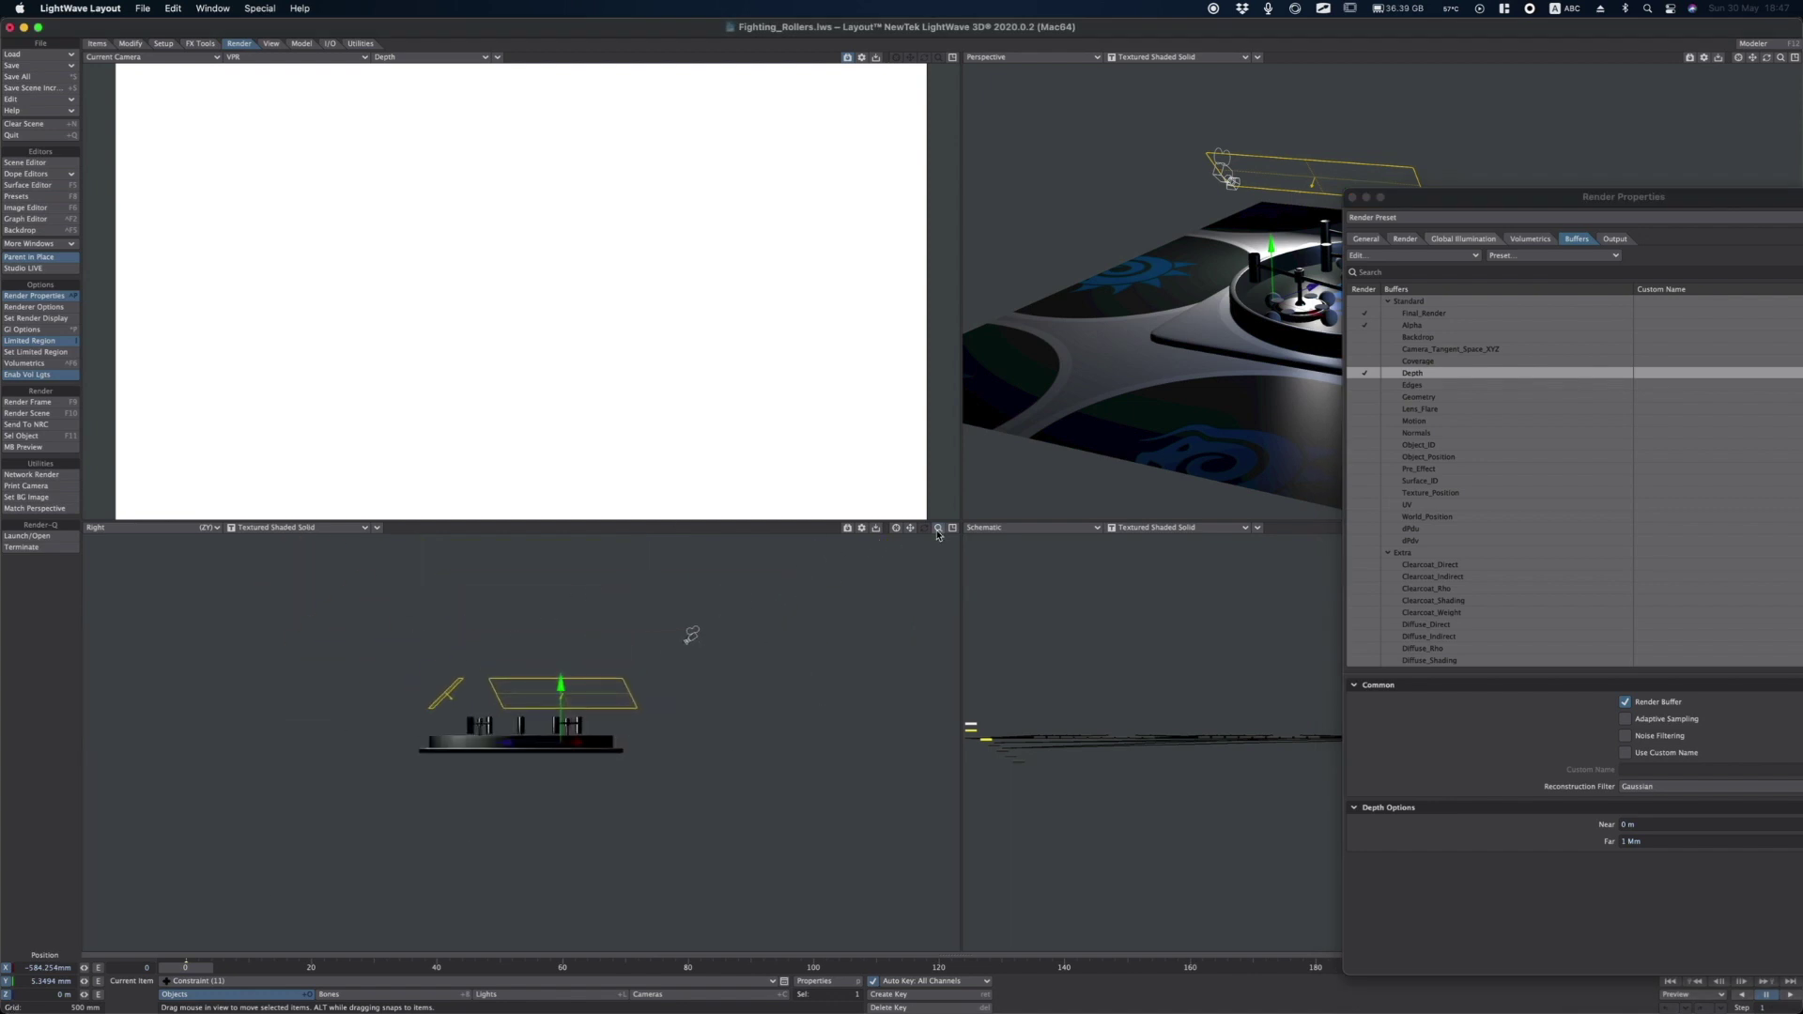
pyautogui.moveTo(938, 528); pyautogui.dragTo(1180, 509)
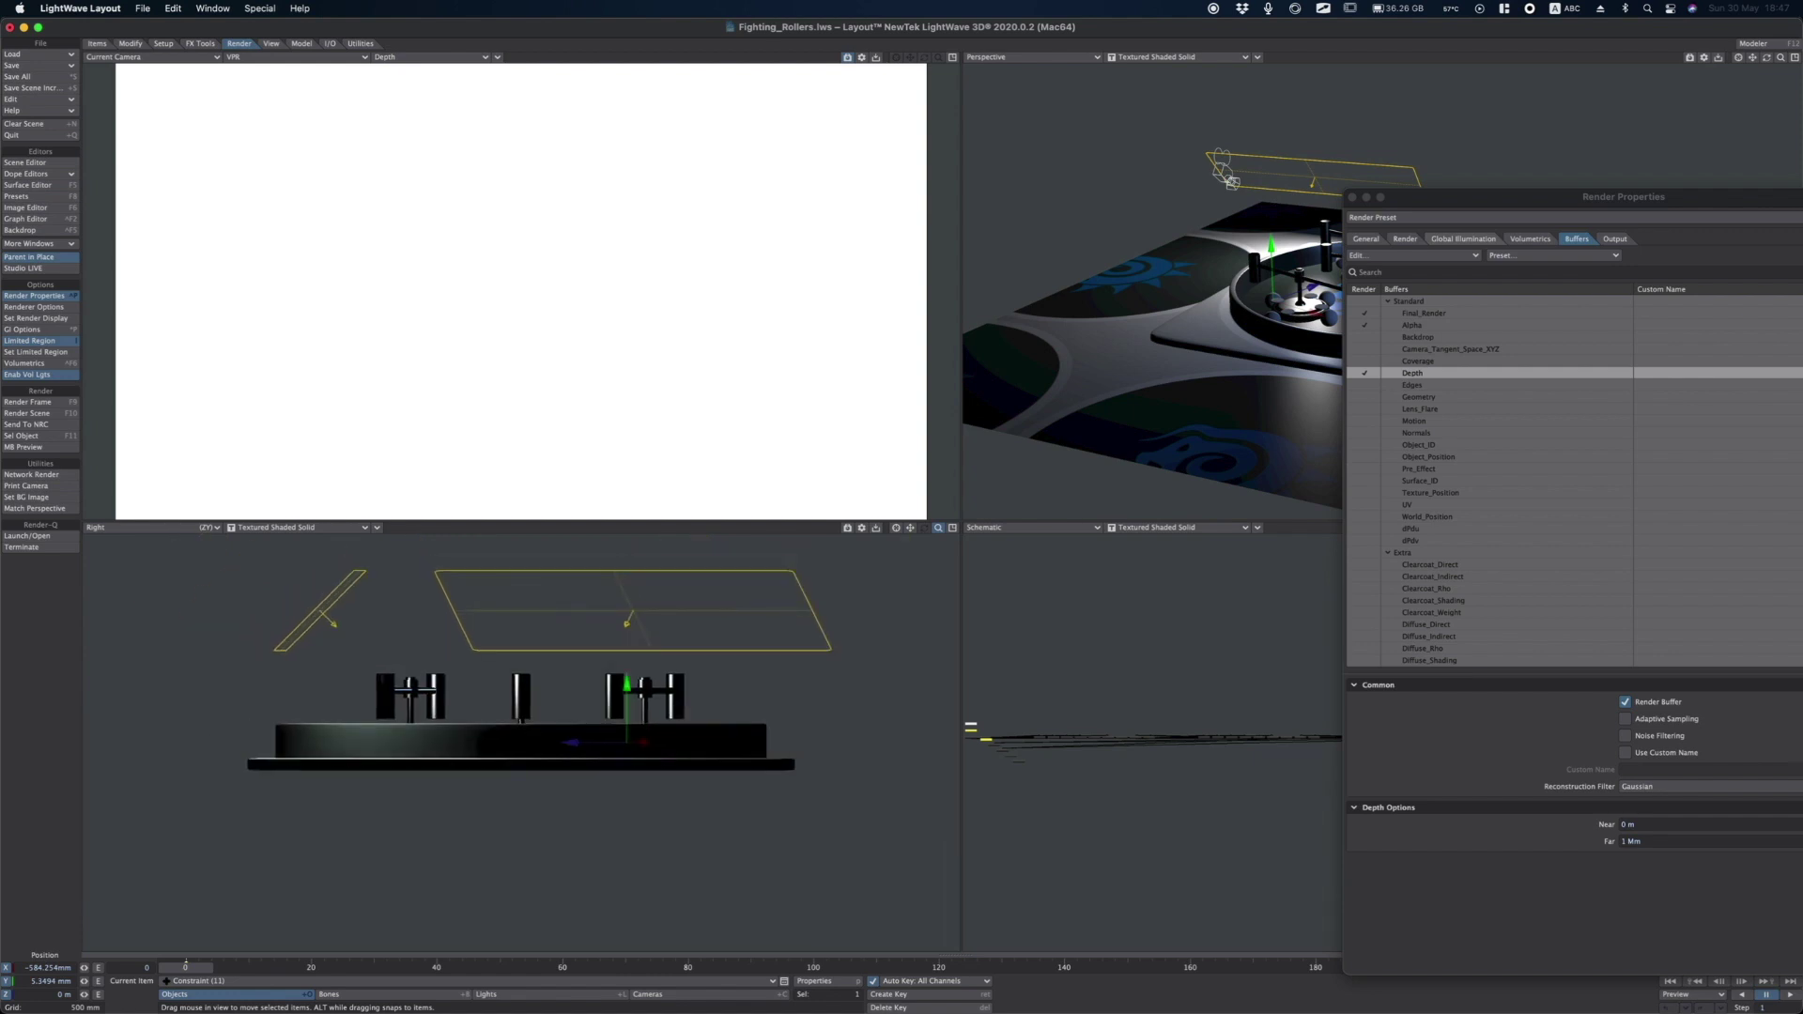
pyautogui.click(1354, 197)
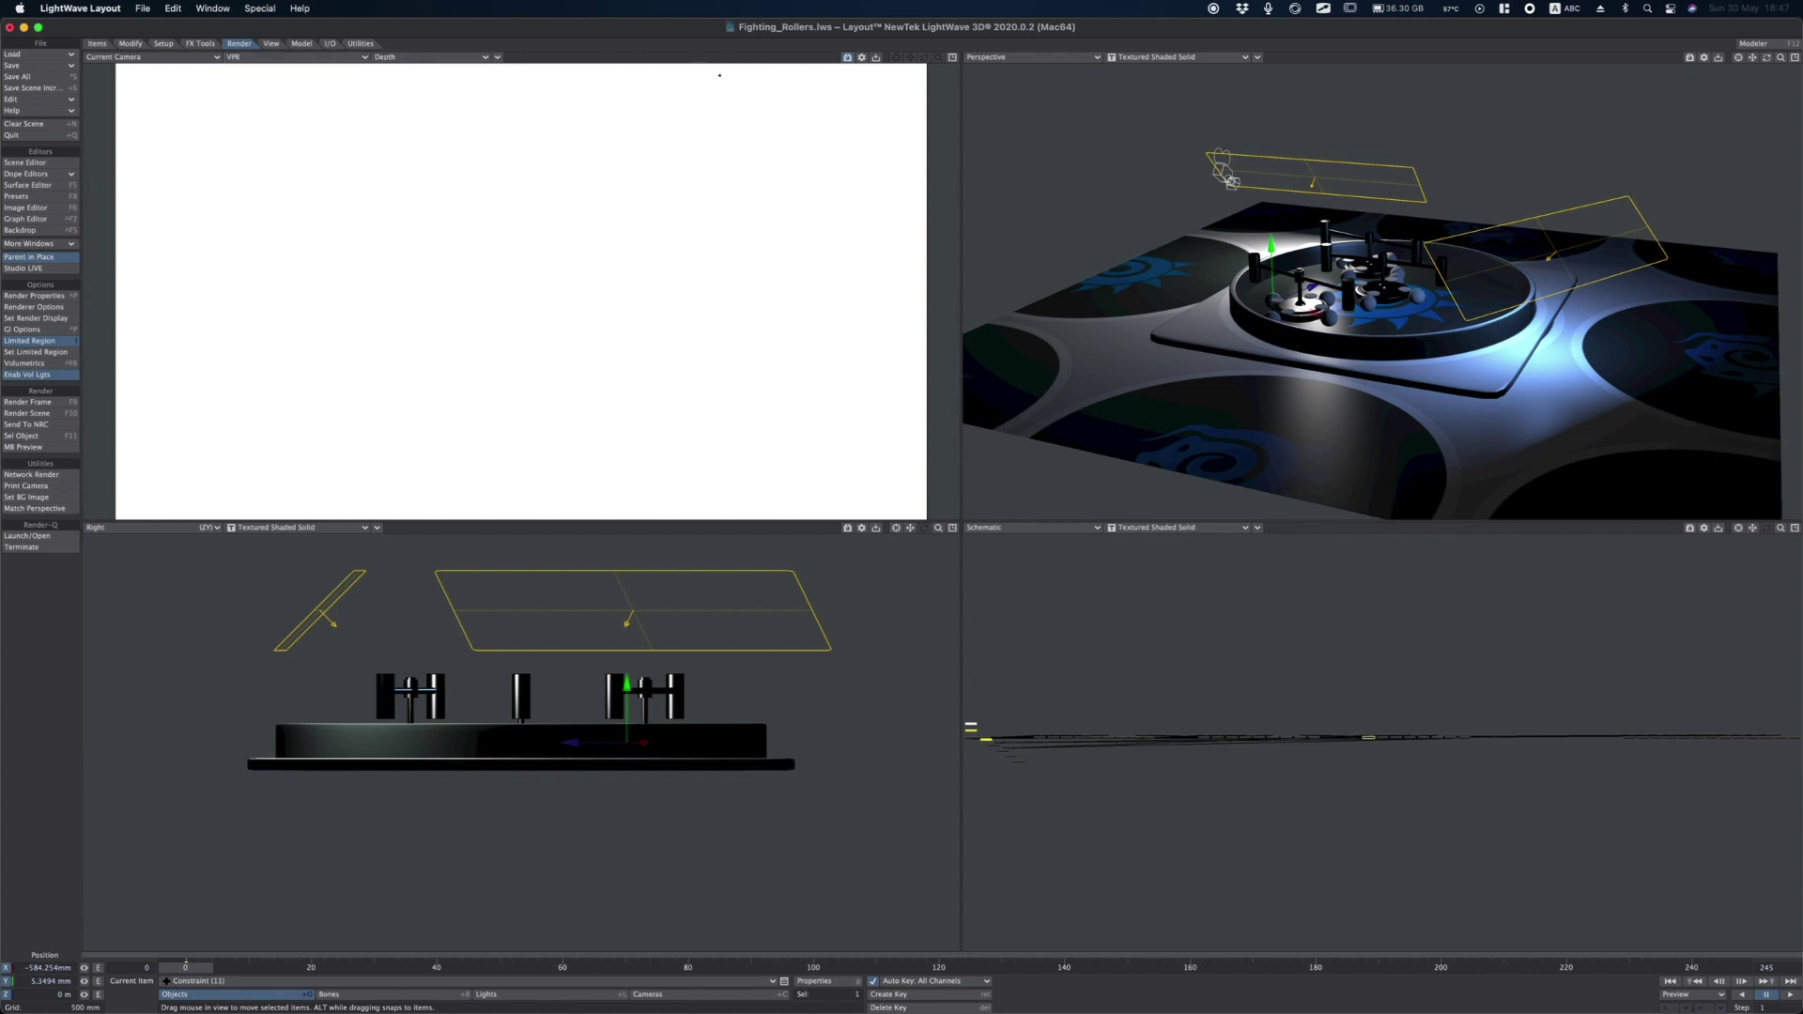
pyautogui.click(862, 58)
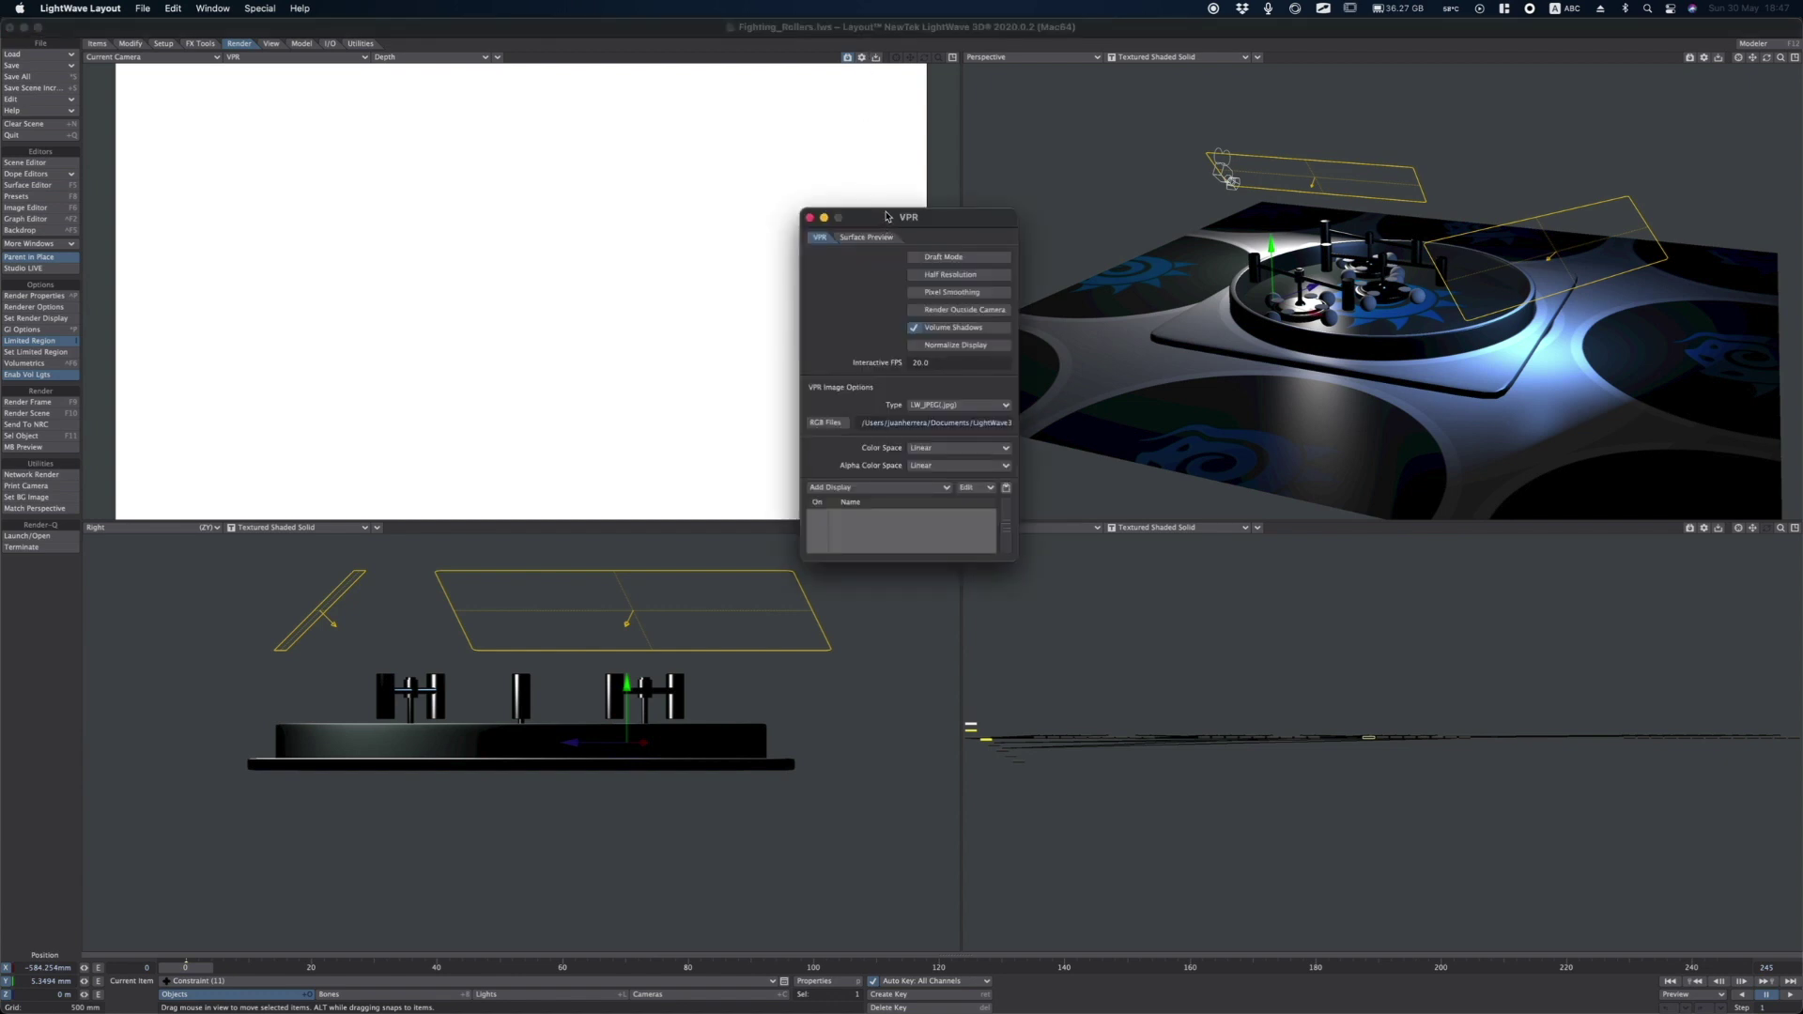
pyautogui.moveTo(887, 217); pyautogui.dragTo(1066, 424)
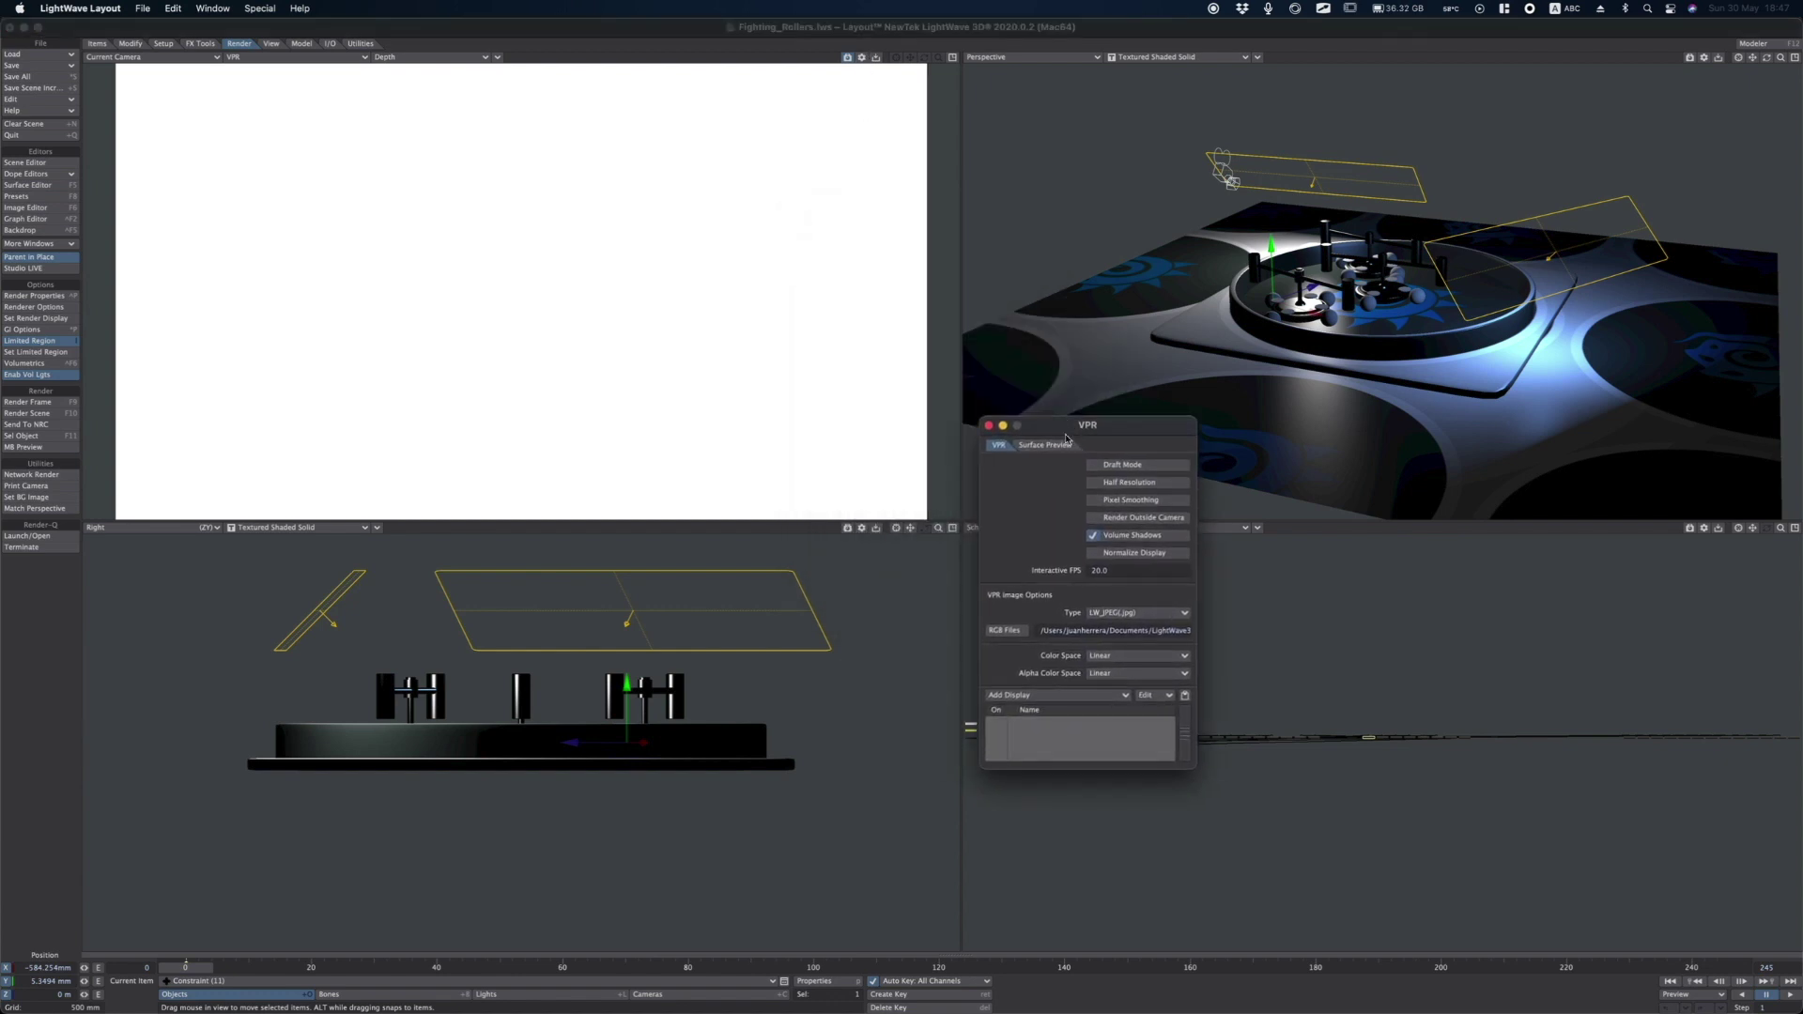
pyautogui.click(1093, 553)
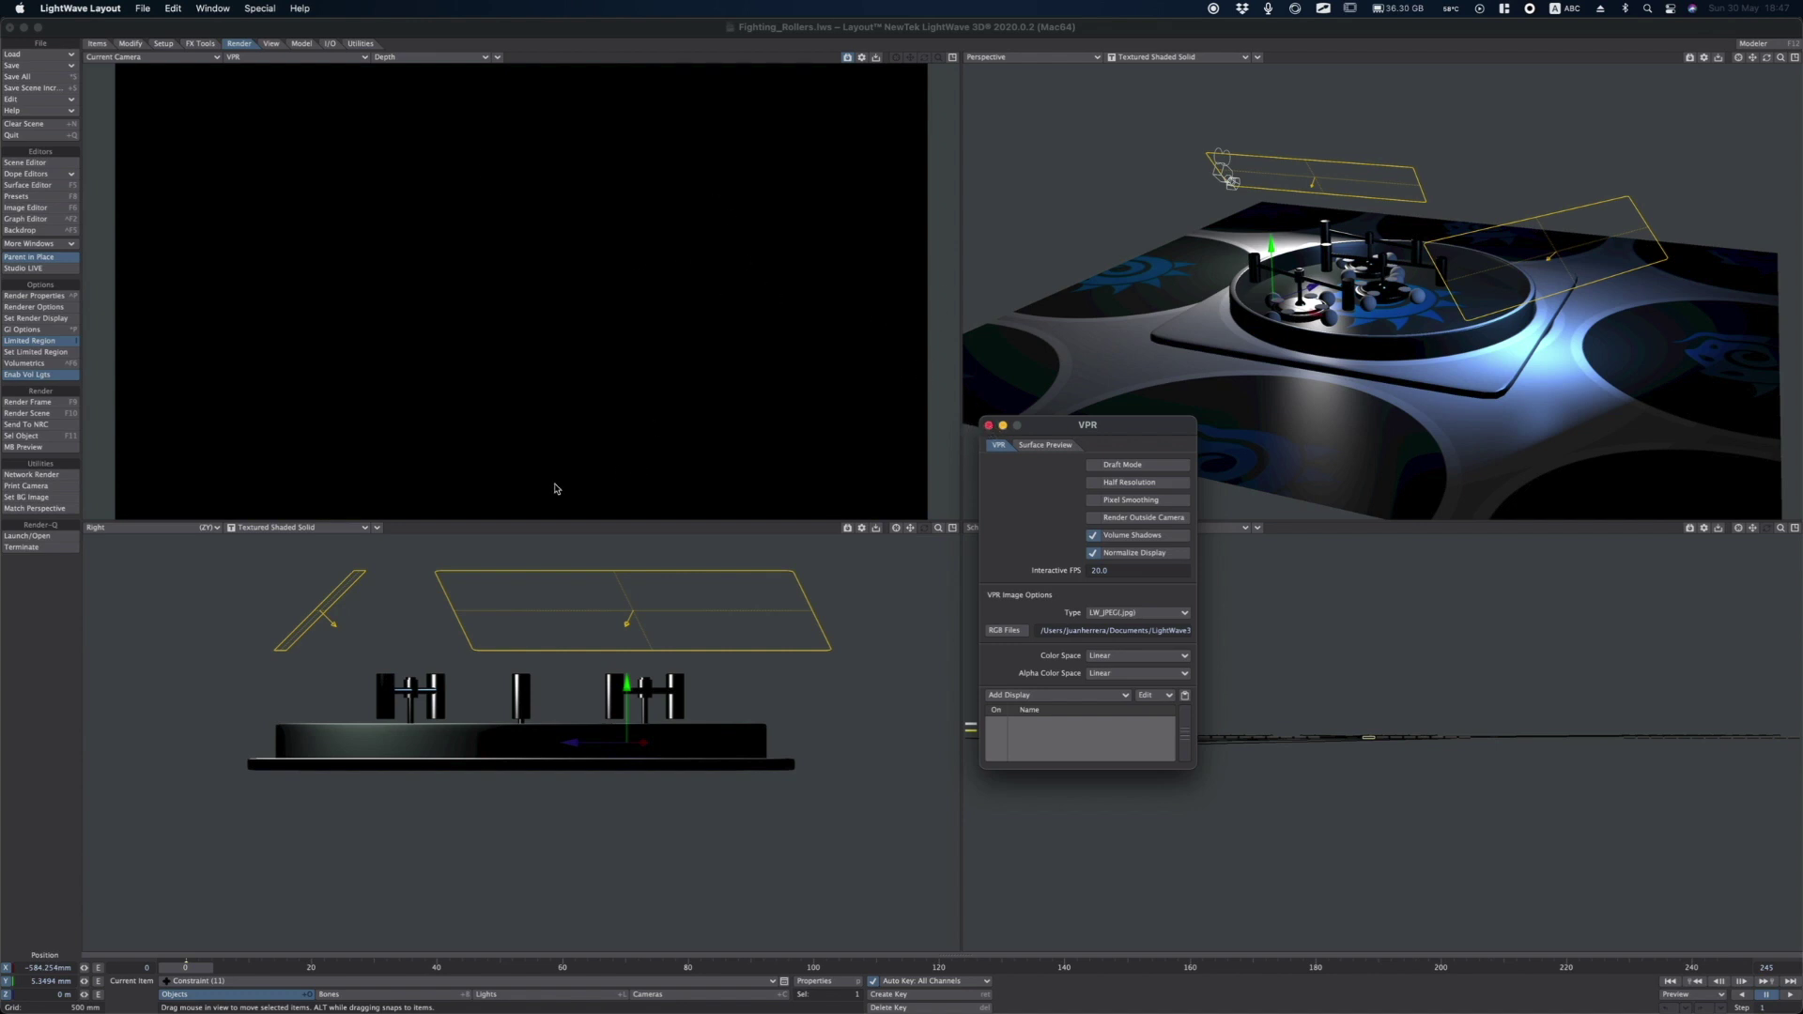
pyautogui.click(988, 427)
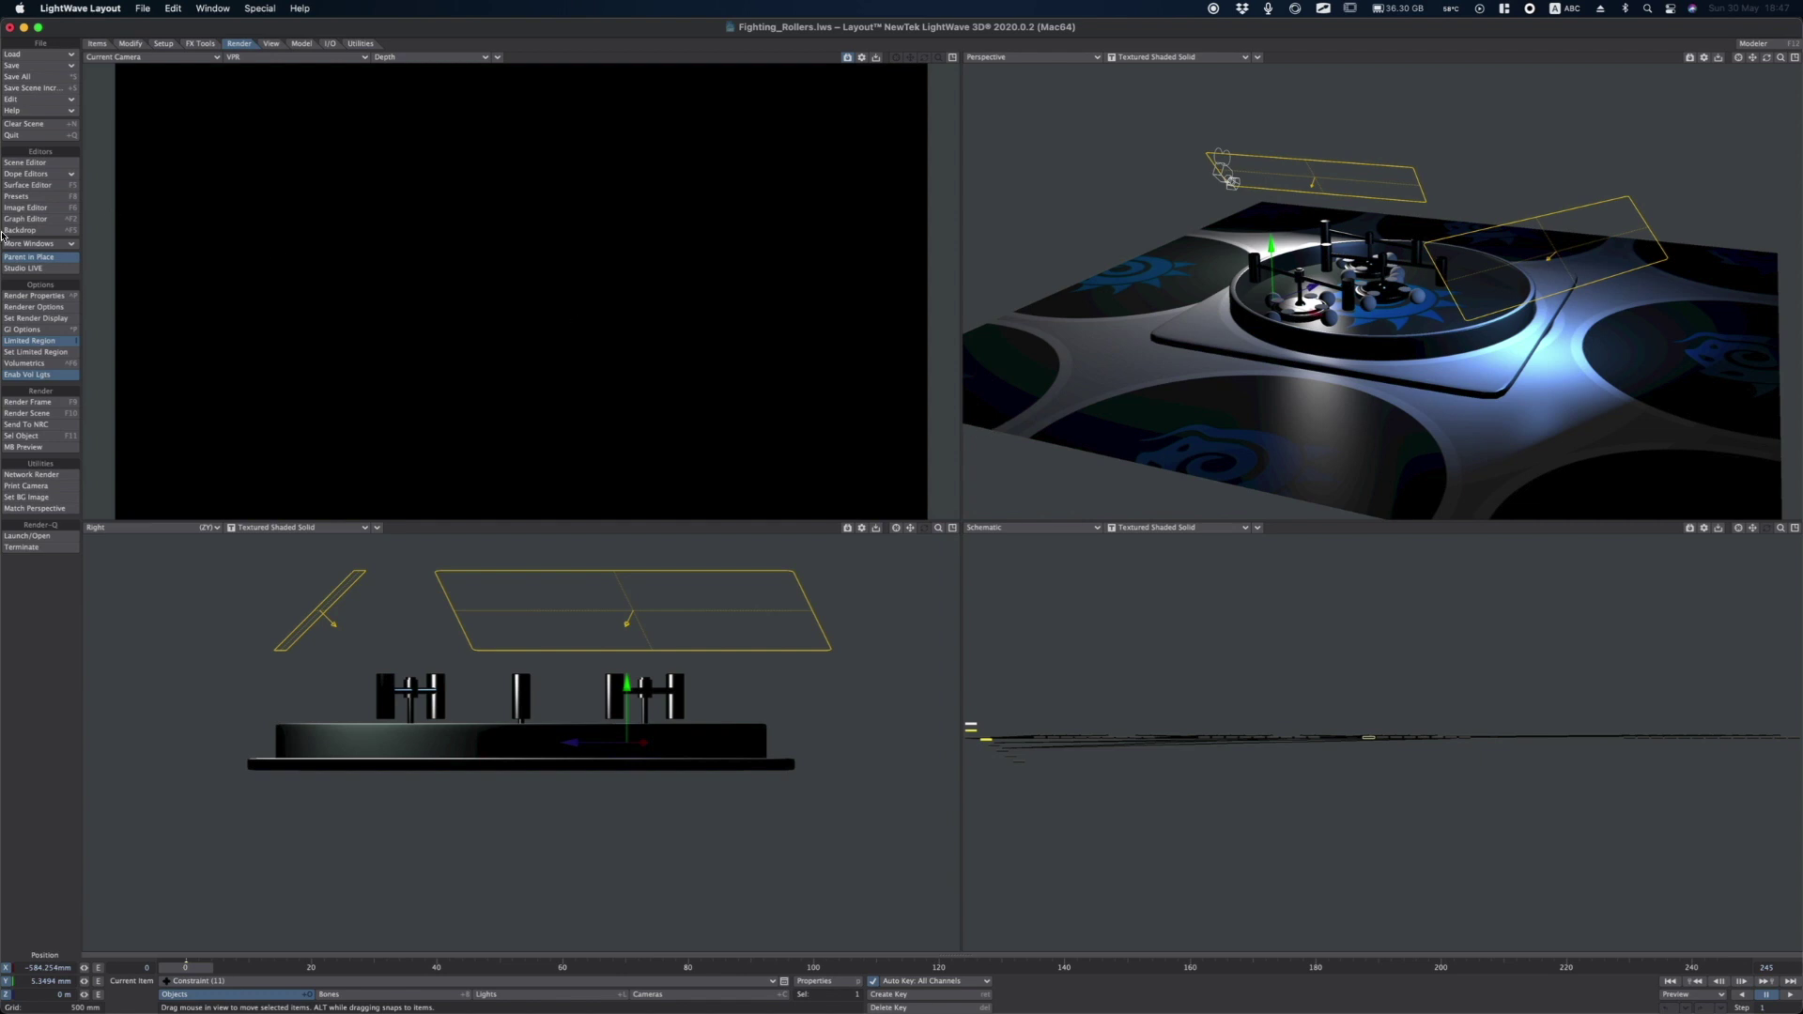
# Reopen Render Properties and try Far distances of 2 m and 1 m for the Depth buffer.
pyautogui.hotkey('ctrl', 'p')
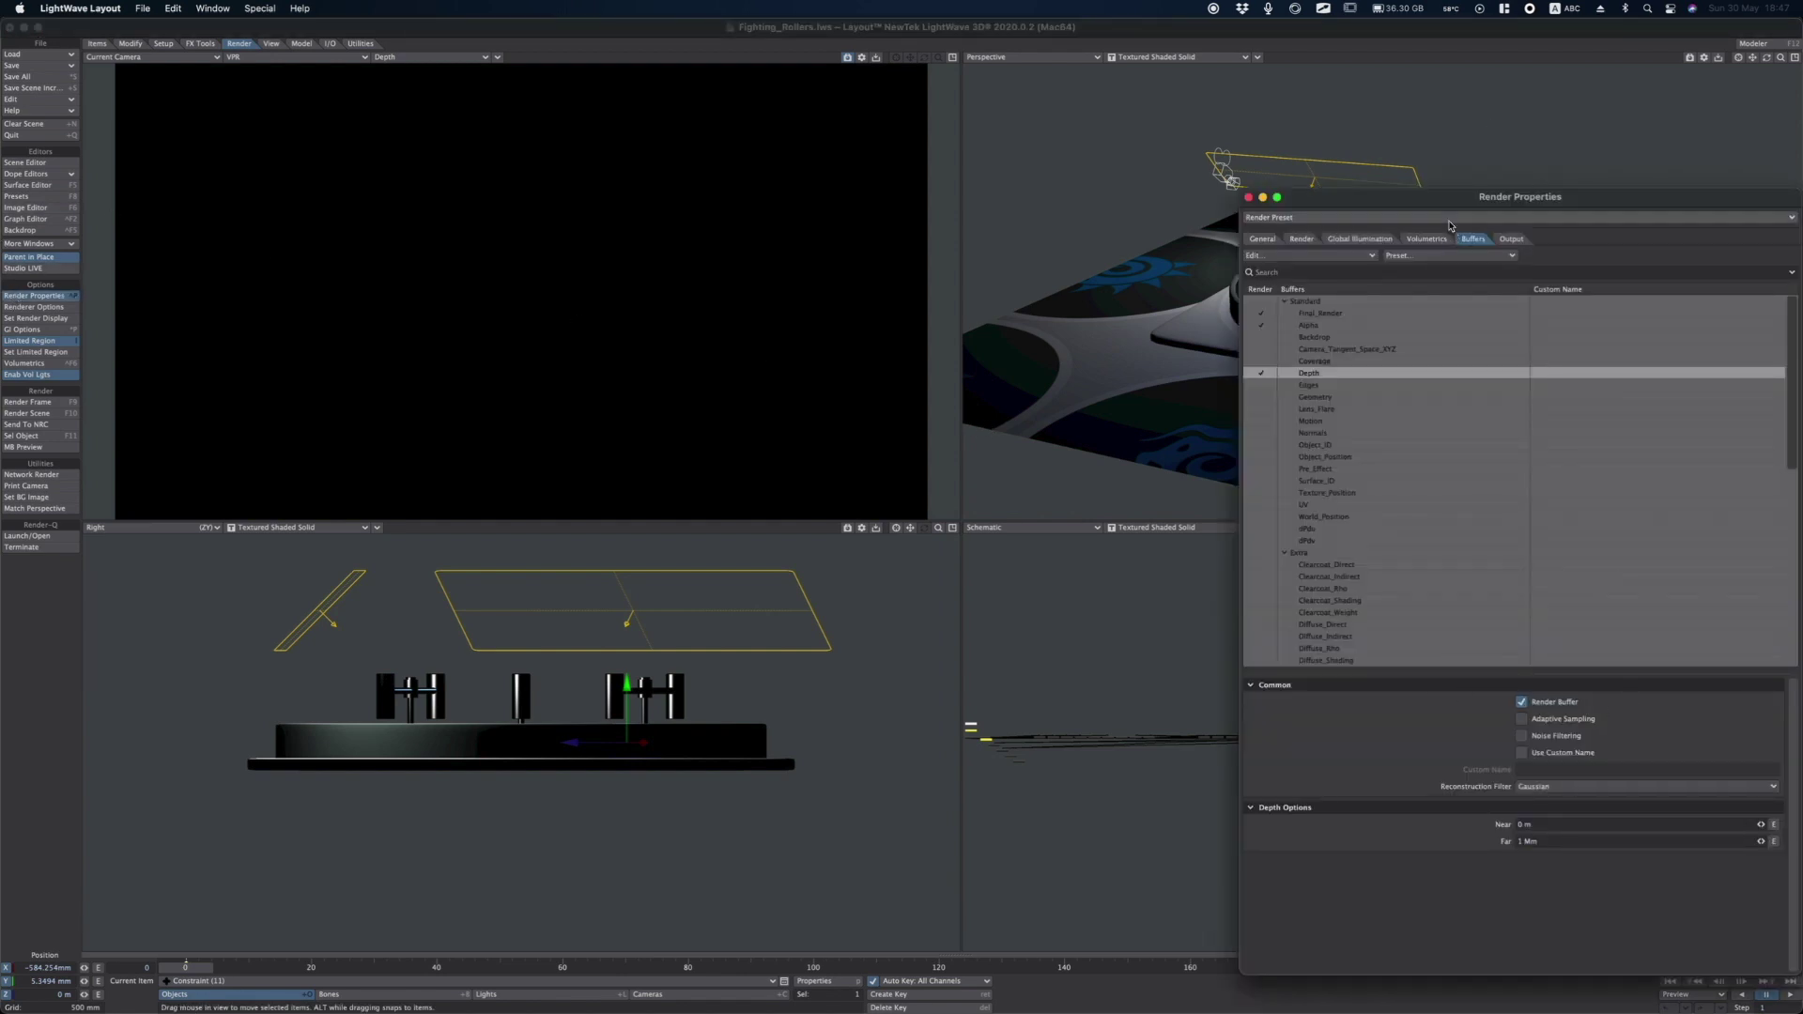
pyautogui.moveTo(1439, 197); pyautogui.dragTo(1116, 27)
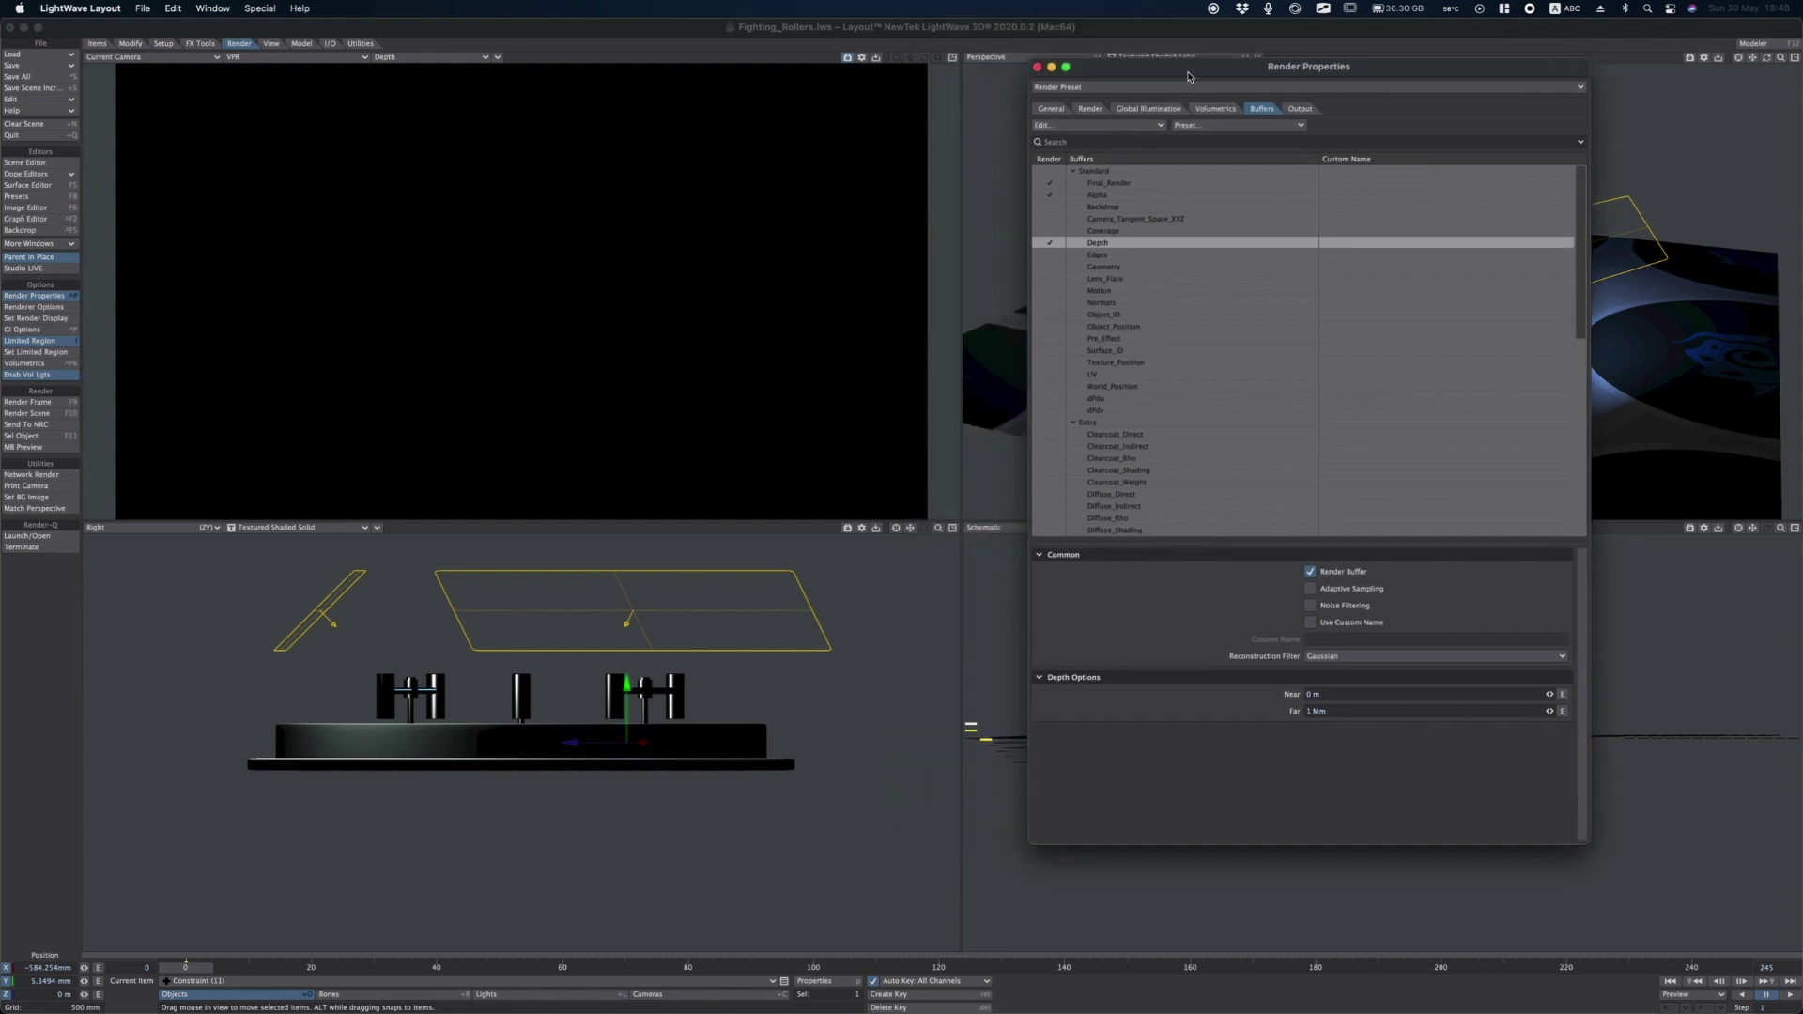
pyautogui.moveTo(1082, 27); pyautogui.dragTo(1192, 62)
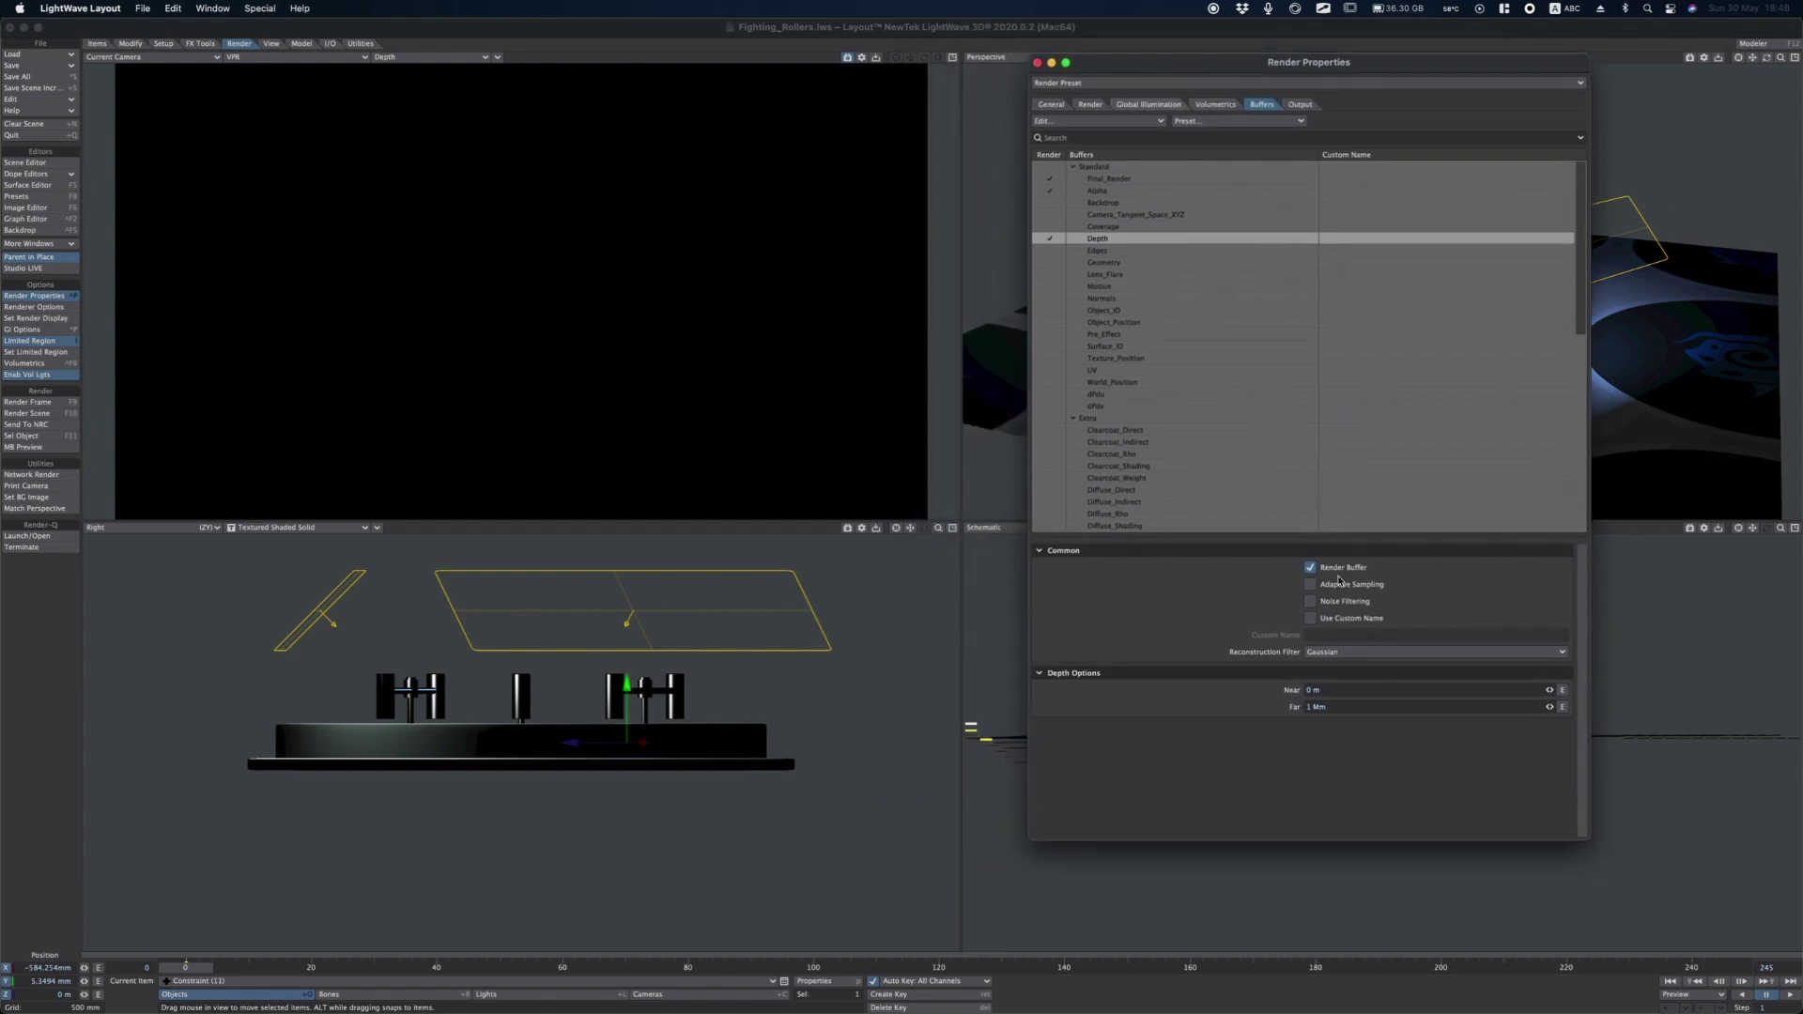
pyautogui.click(1338, 709)
pyautogui.write('2')
pyautogui.press('Return')
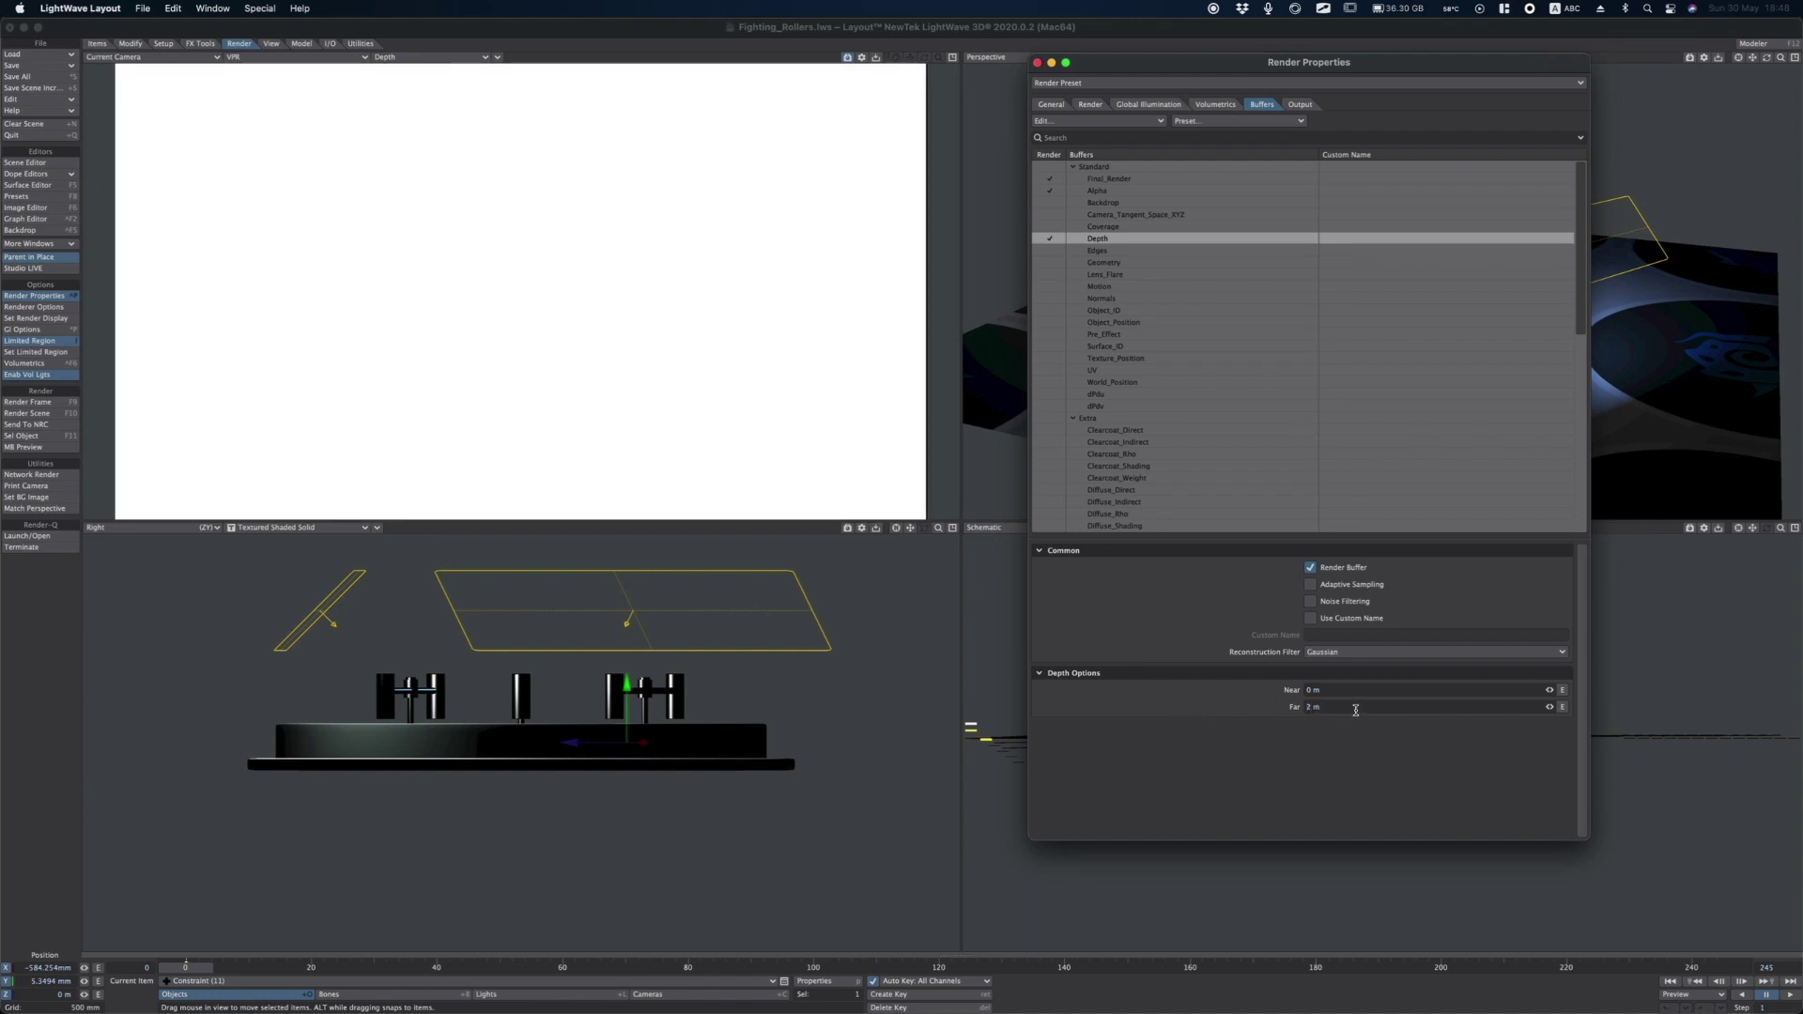
pyautogui.click(1355, 710)
pyautogui.write('1')
pyautogui.press('Tab')
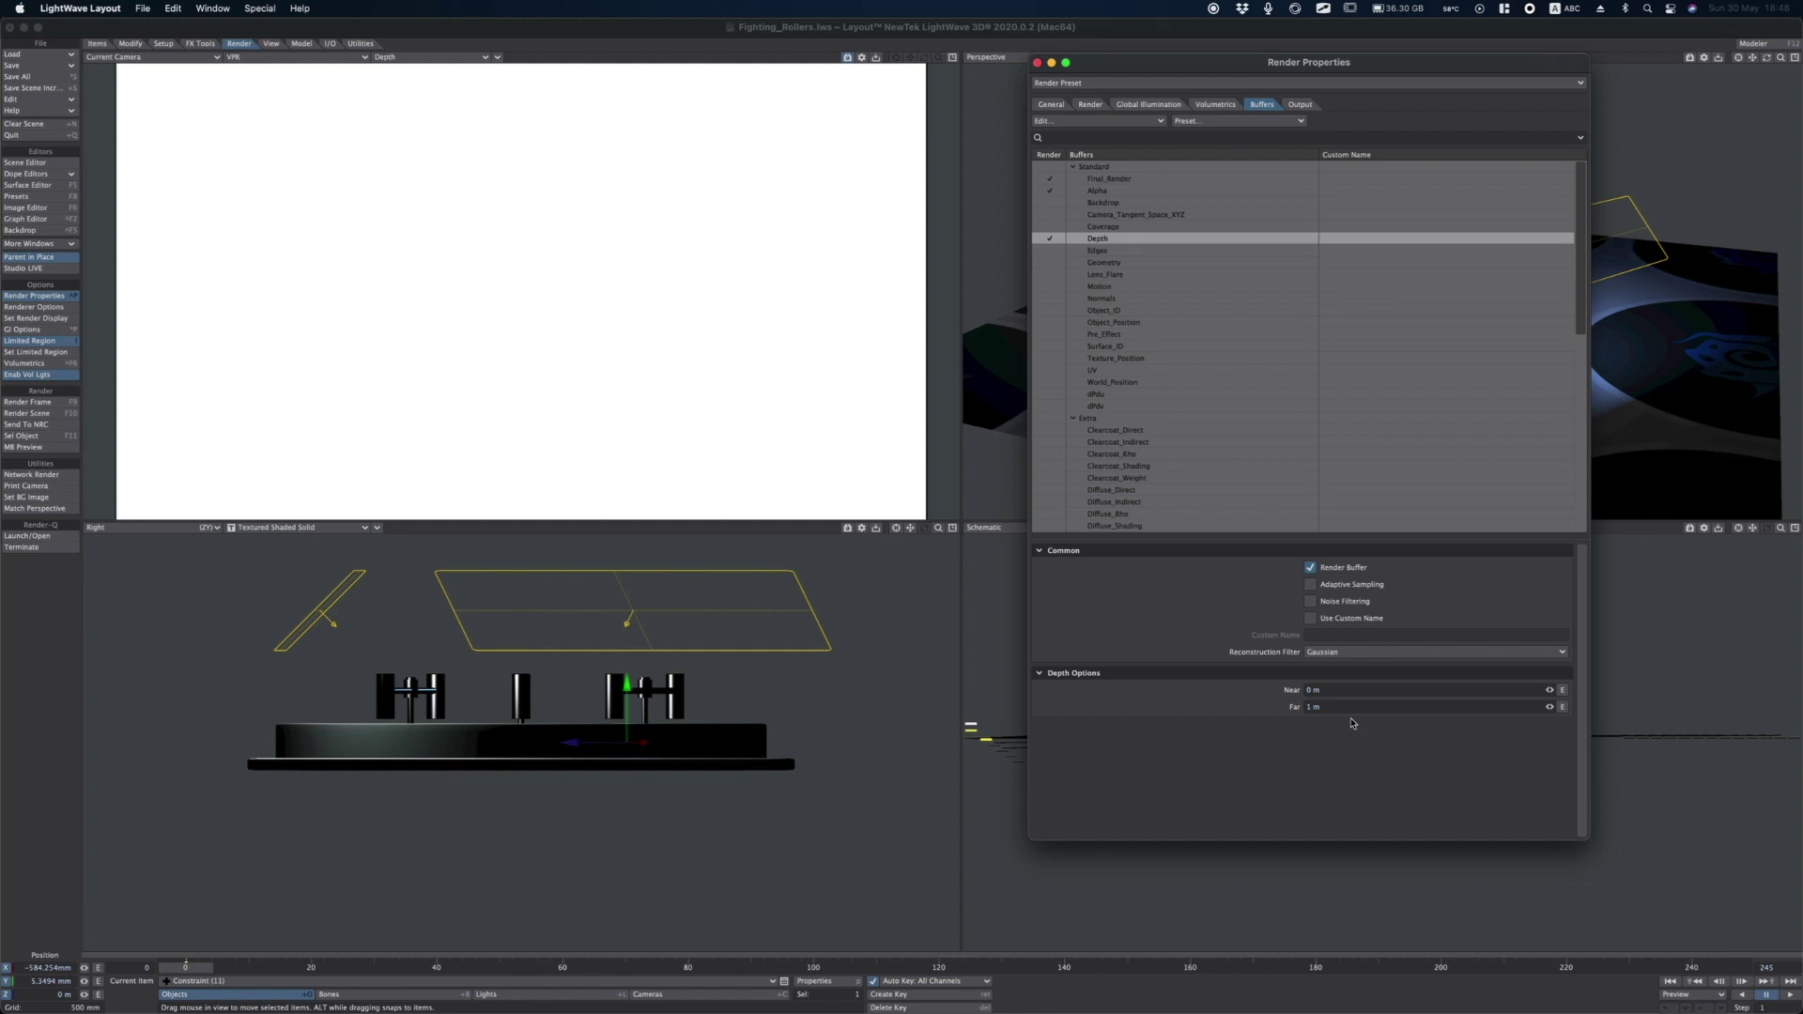
# Try Far distances of 10 m and 22 m in the Depth options.
pyautogui.moveTo(1339, 709); pyautogui.dragTo(1173, 691)
pyautogui.write('10')
pyautogui.press('Tab')
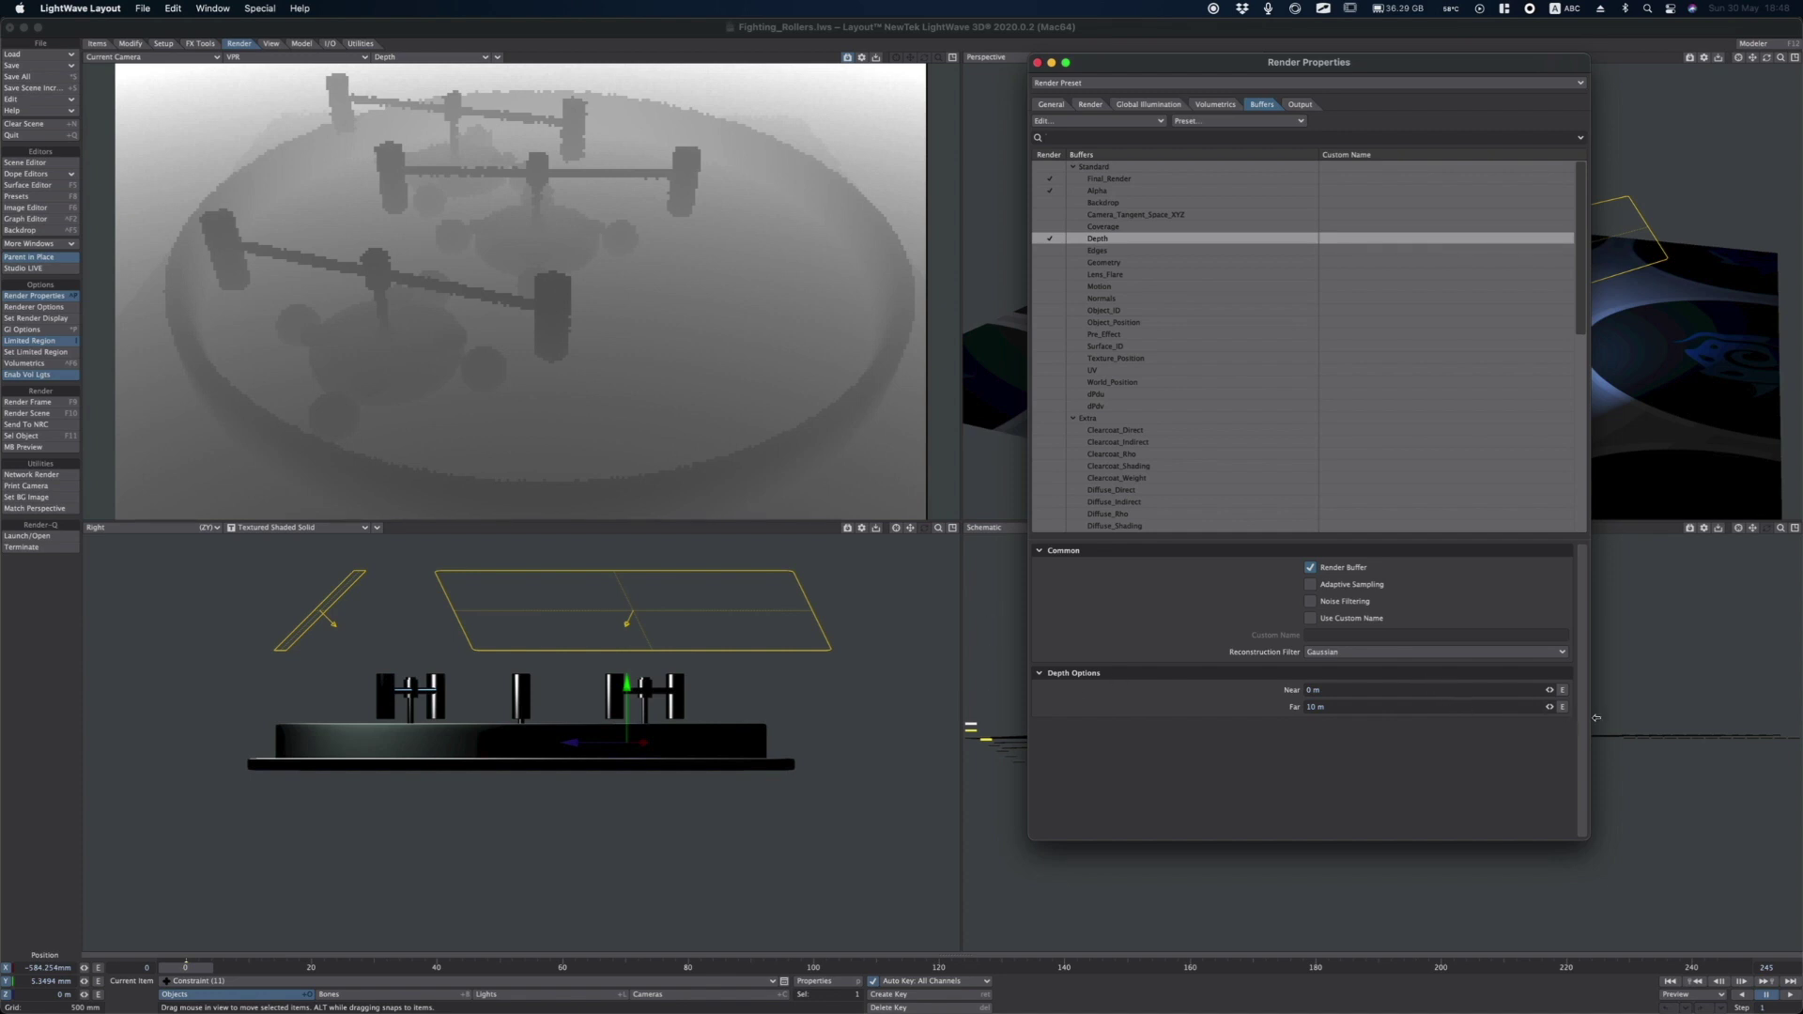
pyautogui.click(1357, 707)
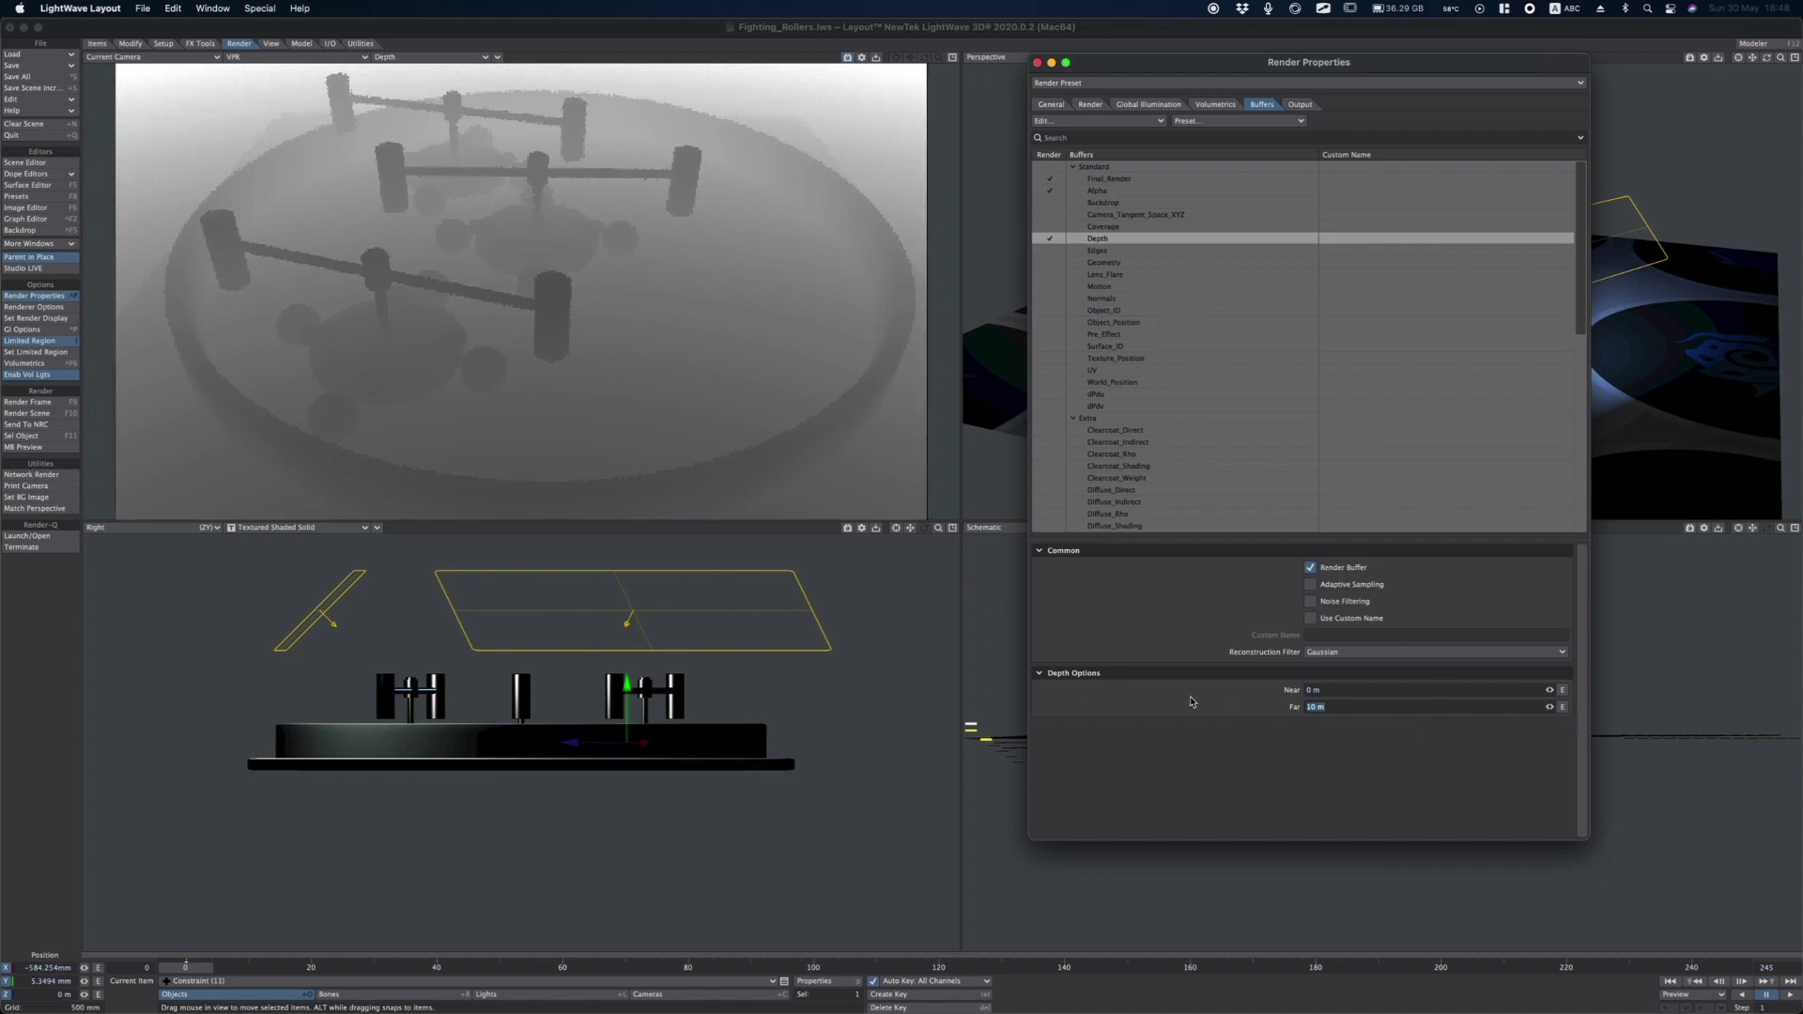
pyautogui.write('22')
pyautogui.press('Return')
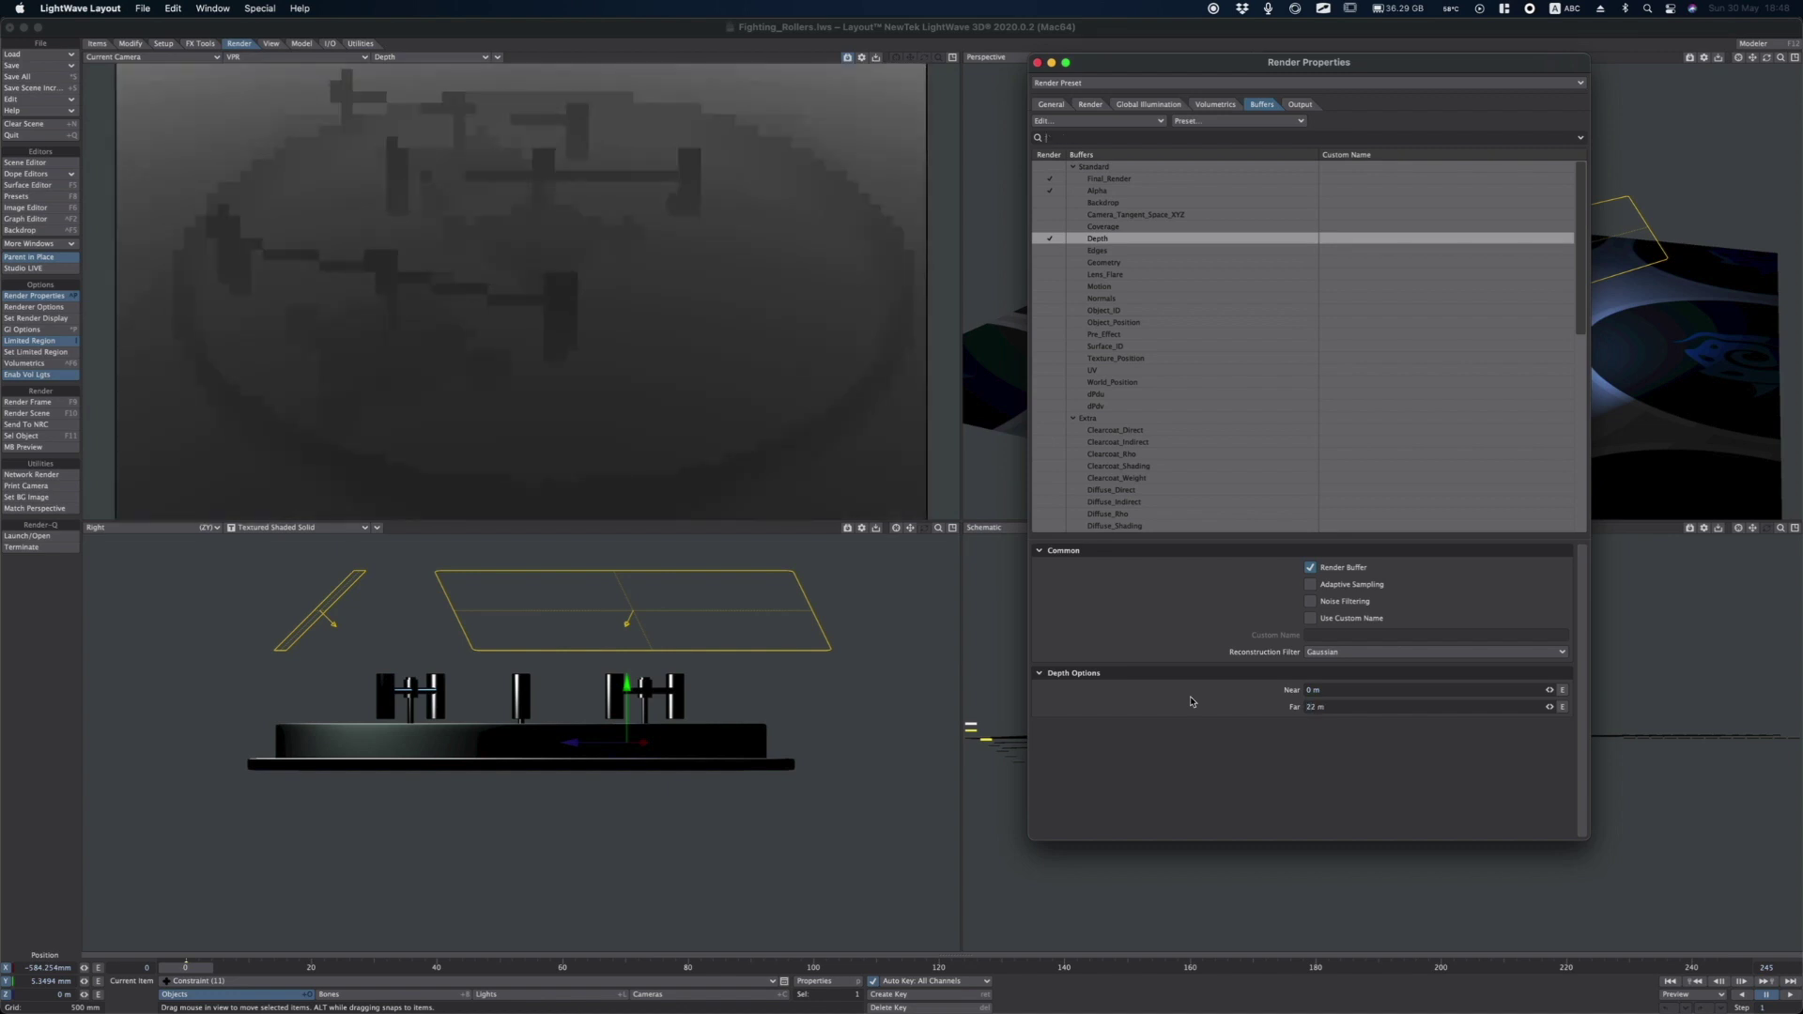
# Try lowering the Depth buffer's Far distance to 20 m and 18 m.
pyautogui.click(1318, 709)
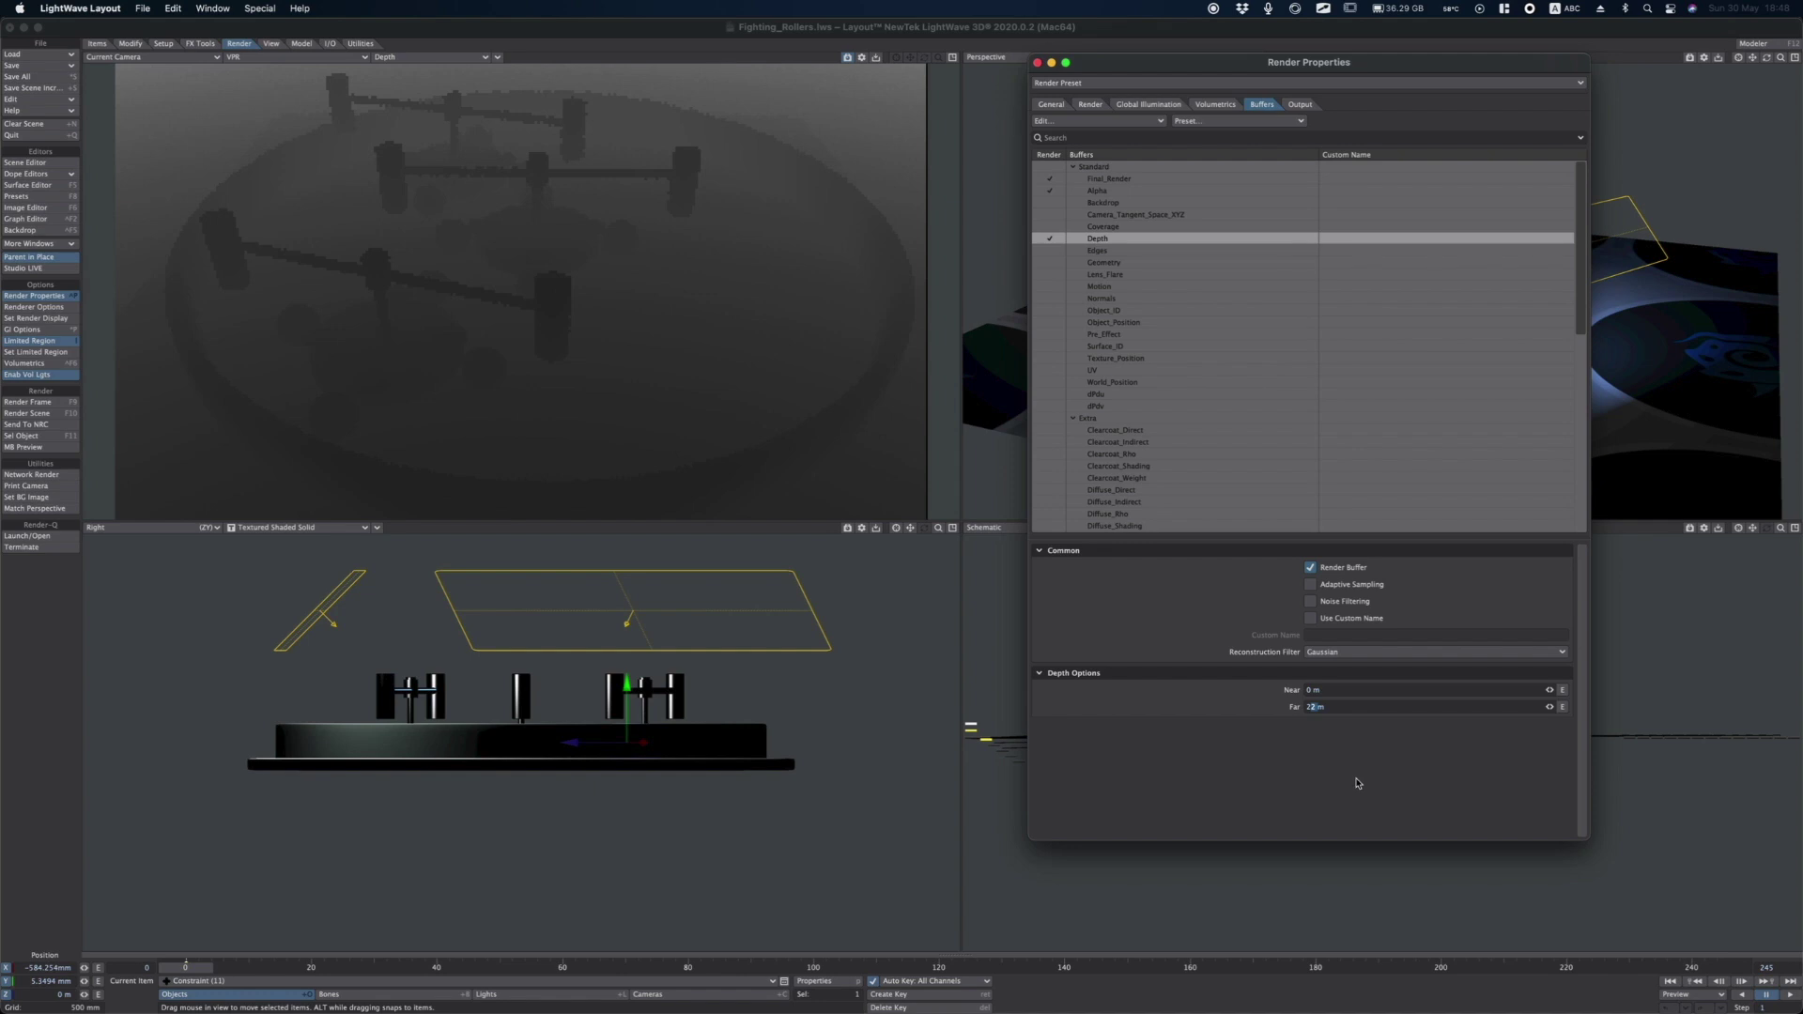
pyautogui.write('20')
pyautogui.press('Return')
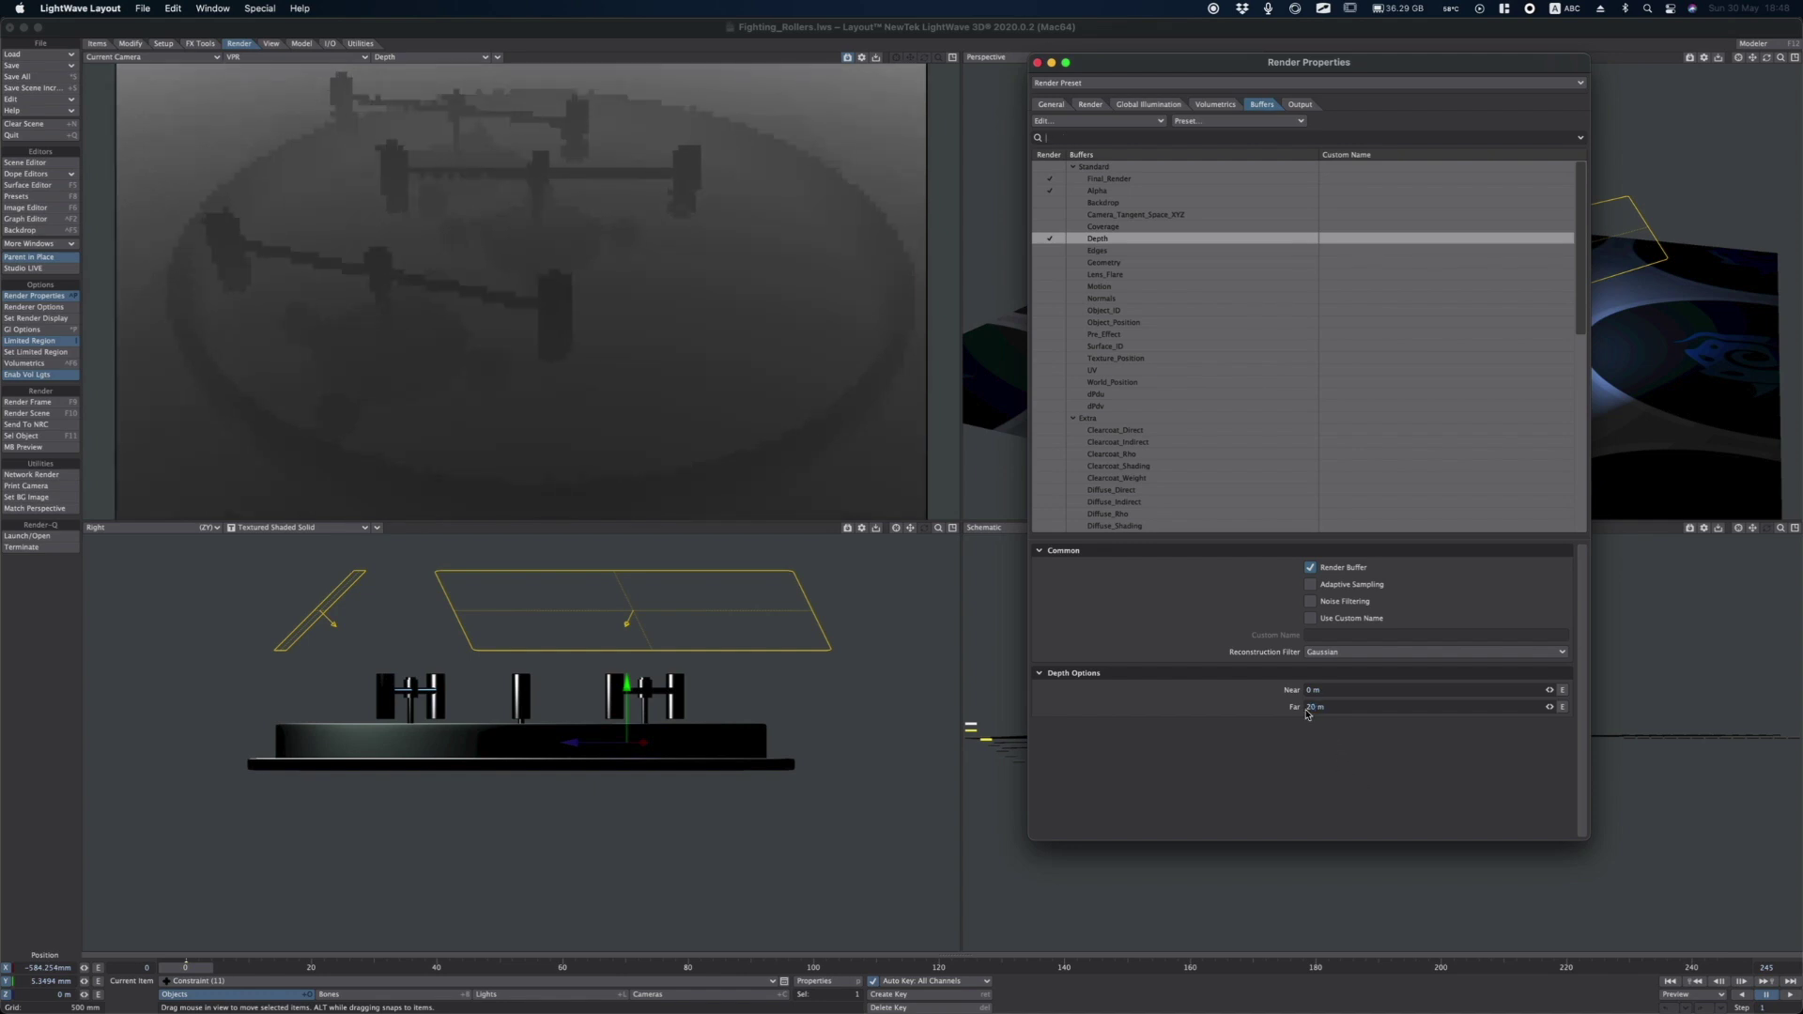
pyautogui.click(1310, 710)
pyautogui.write('18')
pyautogui.press('Return')
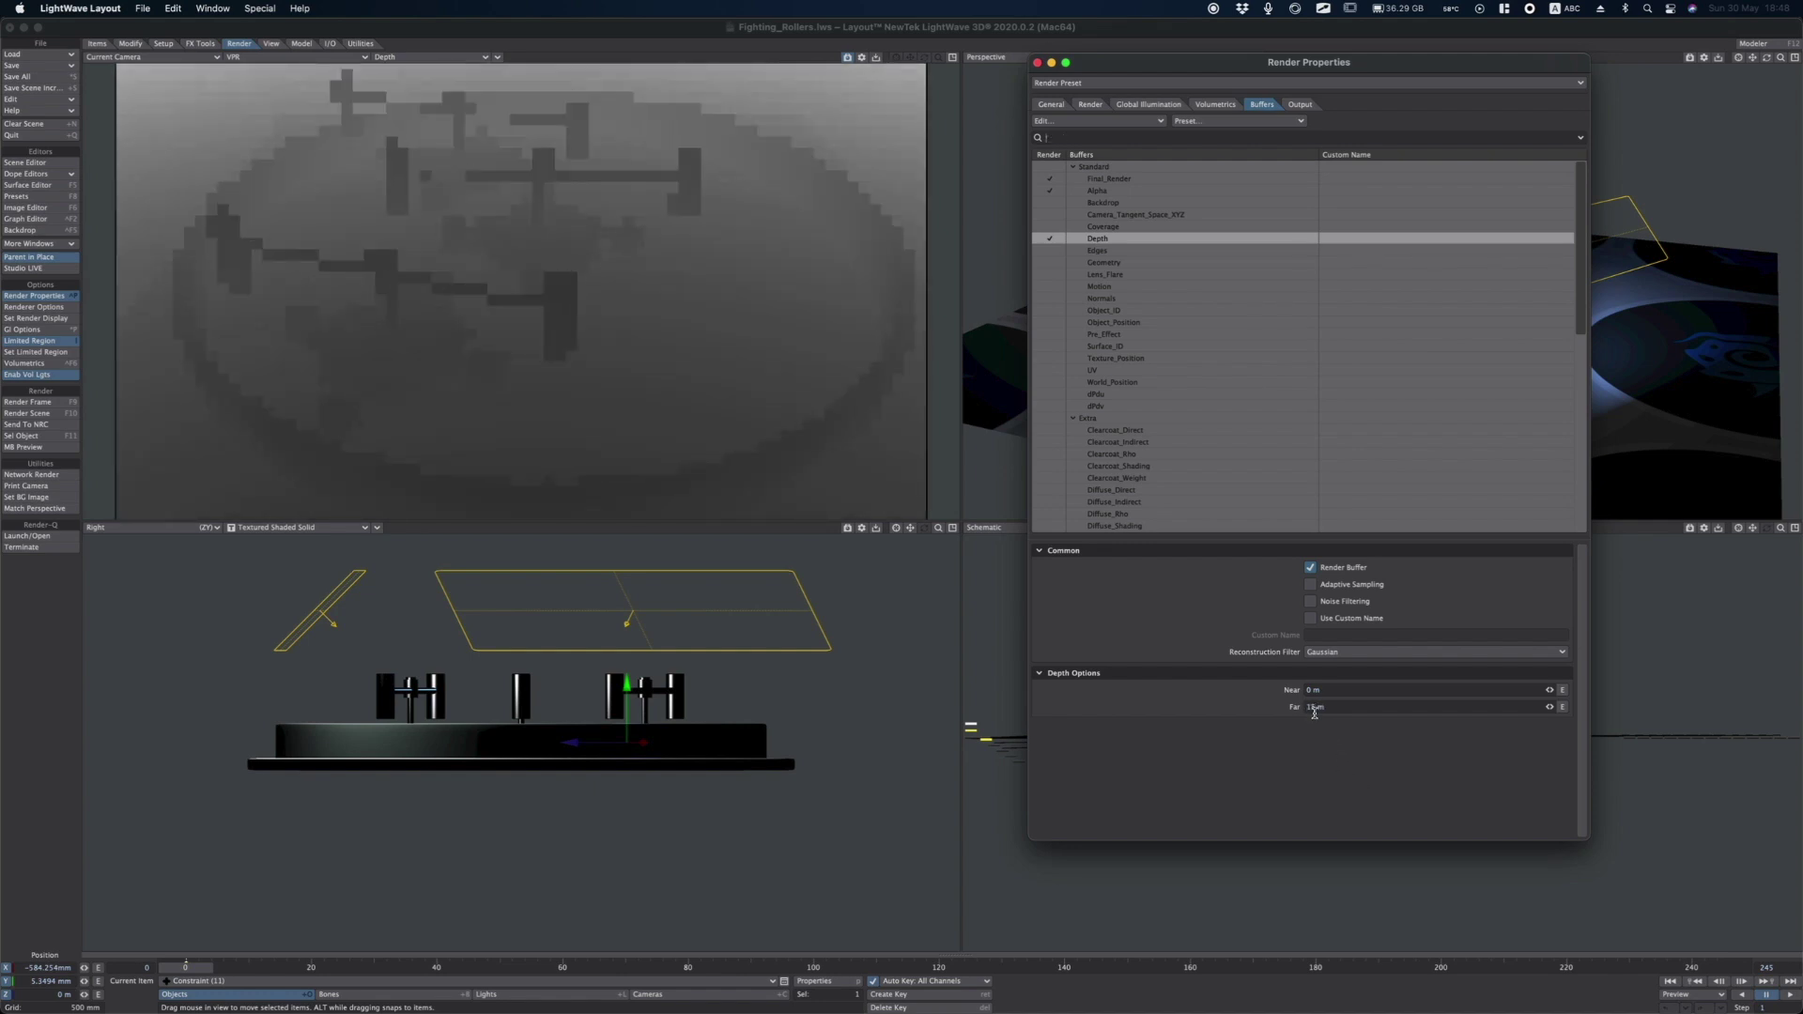
# Try a depth range with Far at 15 m and Near at 2 m.
pyautogui.click(1314, 711)
pyautogui.write('15')
pyautogui.press('Return')
pyautogui.click(1308, 691)
pyautogui.write('2')
pyautogui.press('Tab')
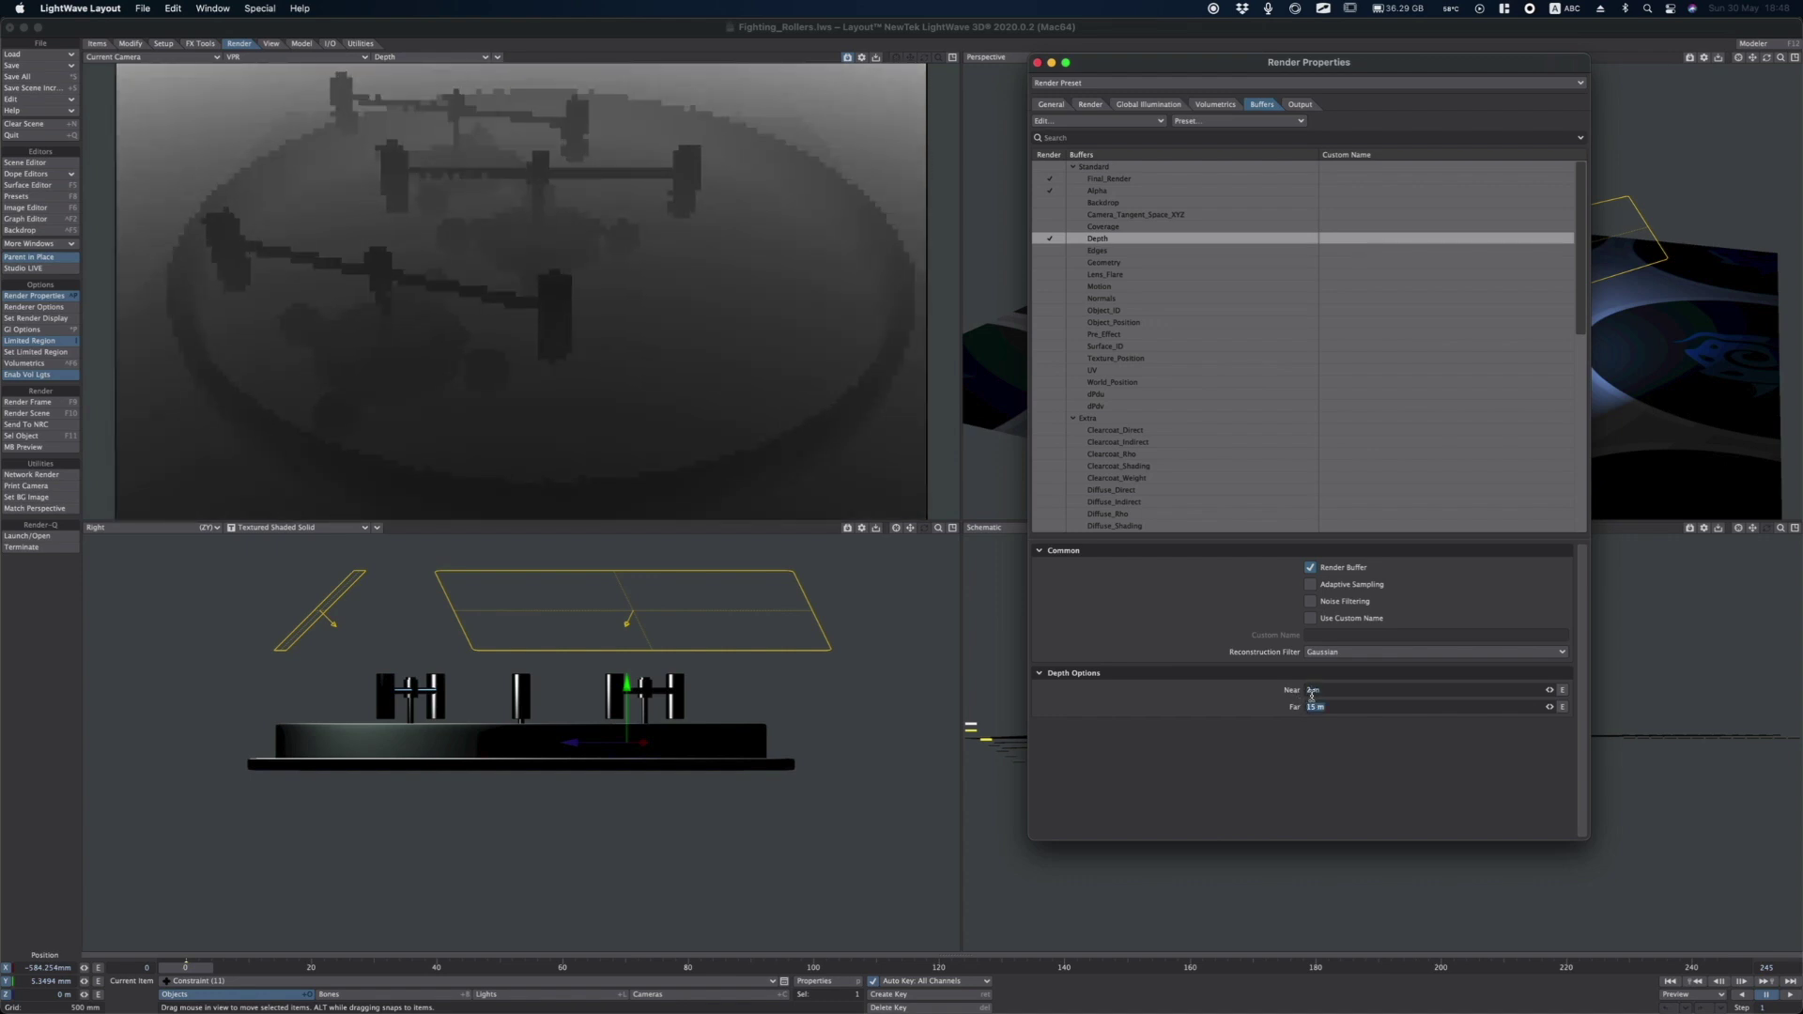
# Try a Near distance of 3 m with a Far distance of 22 m for the Depth buffer.
pyautogui.click(1302, 692)
pyautogui.write('3')
pyautogui.press('Tab')
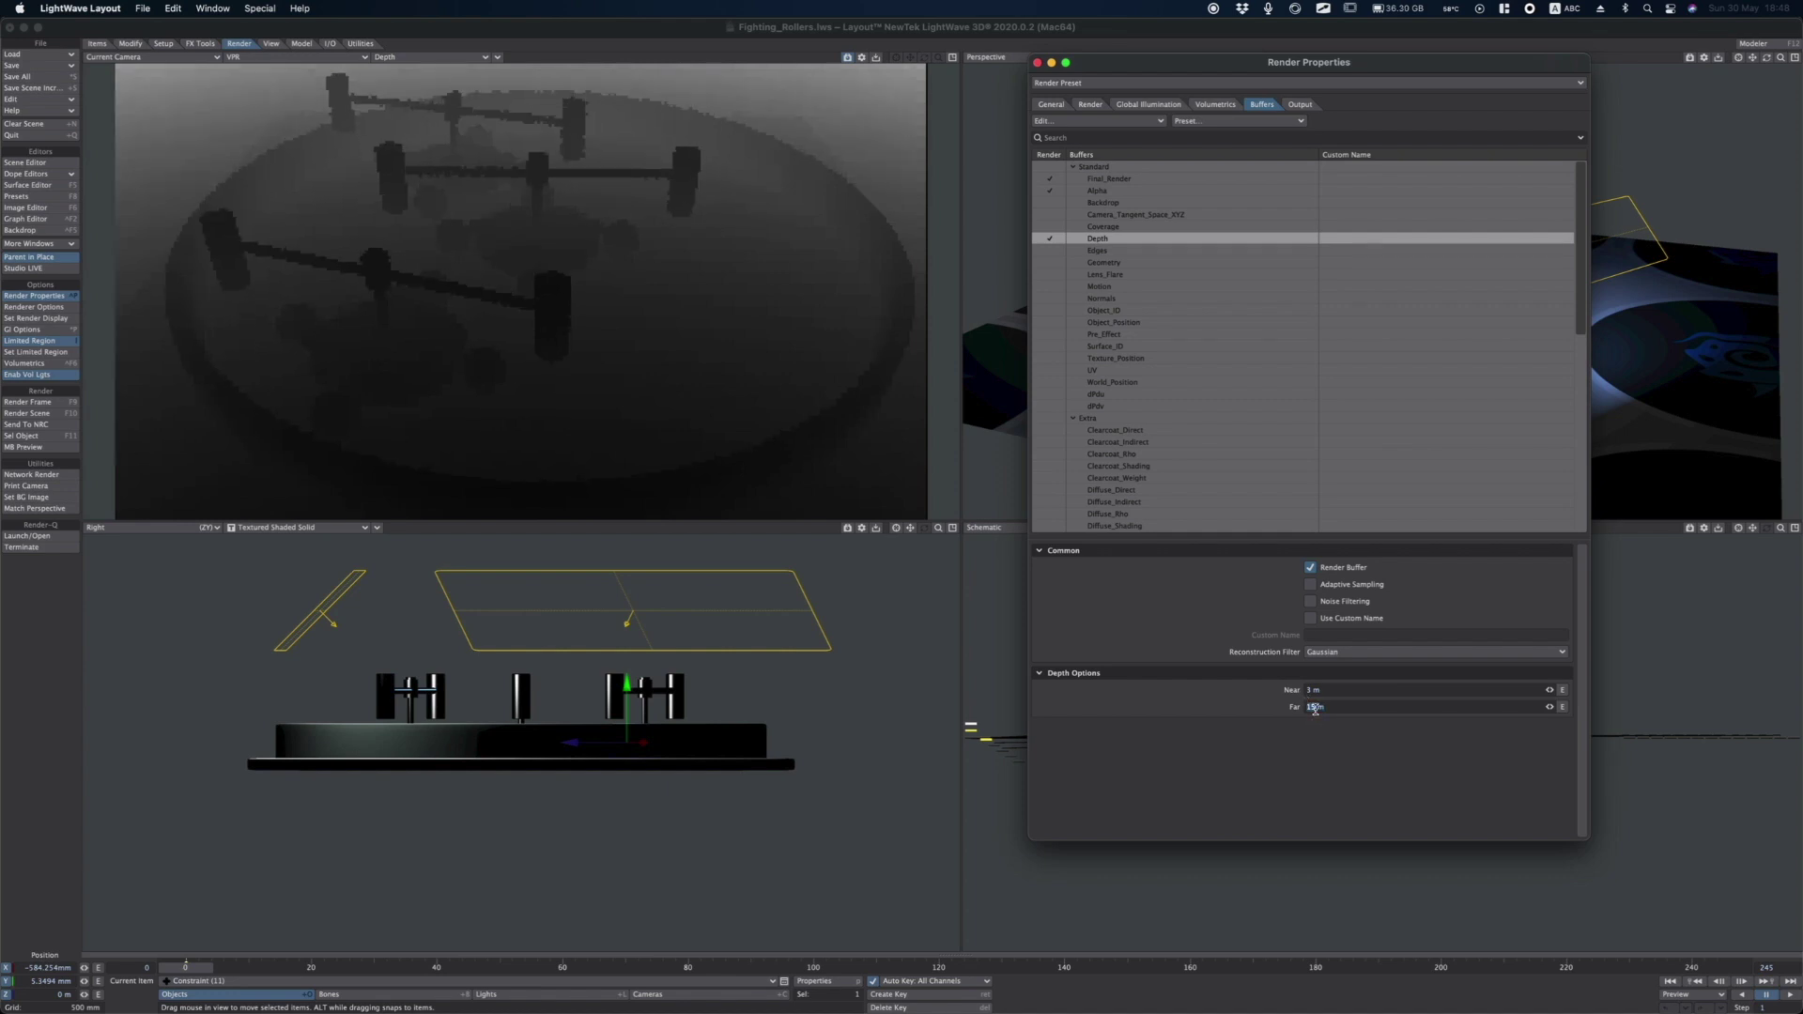
pyautogui.write('20')
pyautogui.press('Tab')
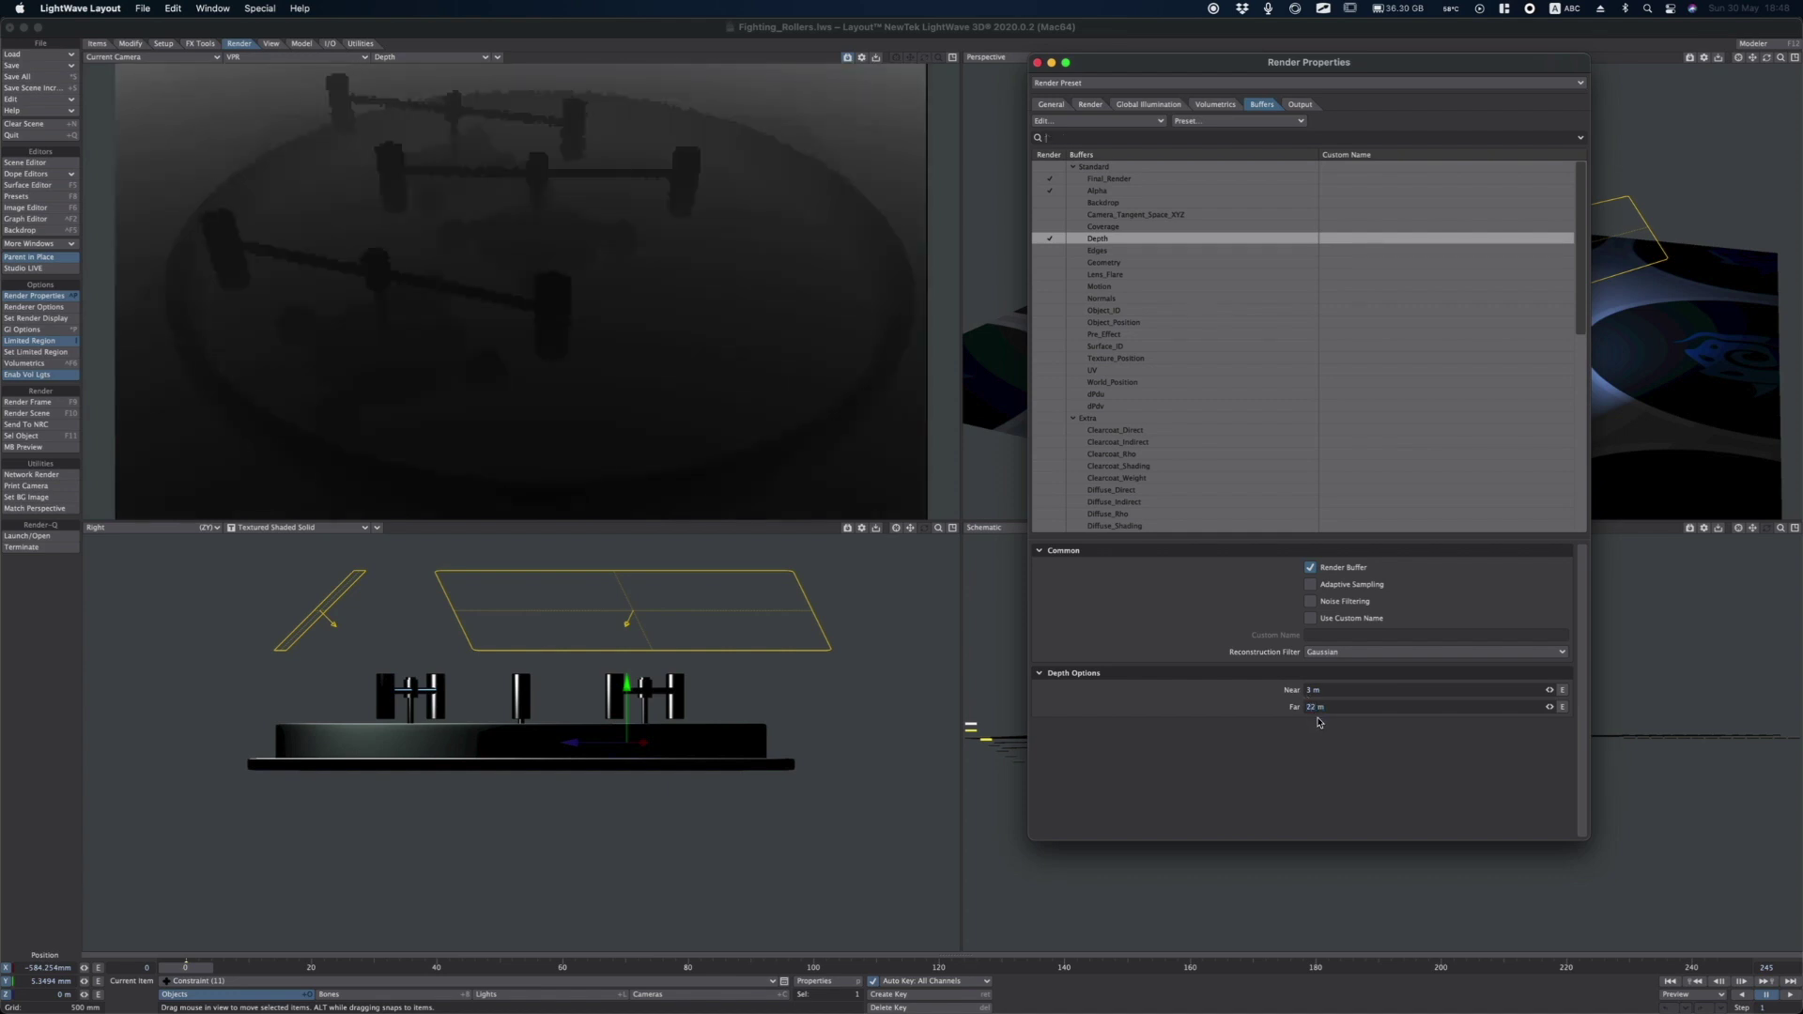
# Fine-tune the Depth buffer's range to Near 3.19 m and Far 8.44 m.
pyautogui.doubleClick(1314, 710)
pyautogui.write('15')
pyautogui.press('Tab')
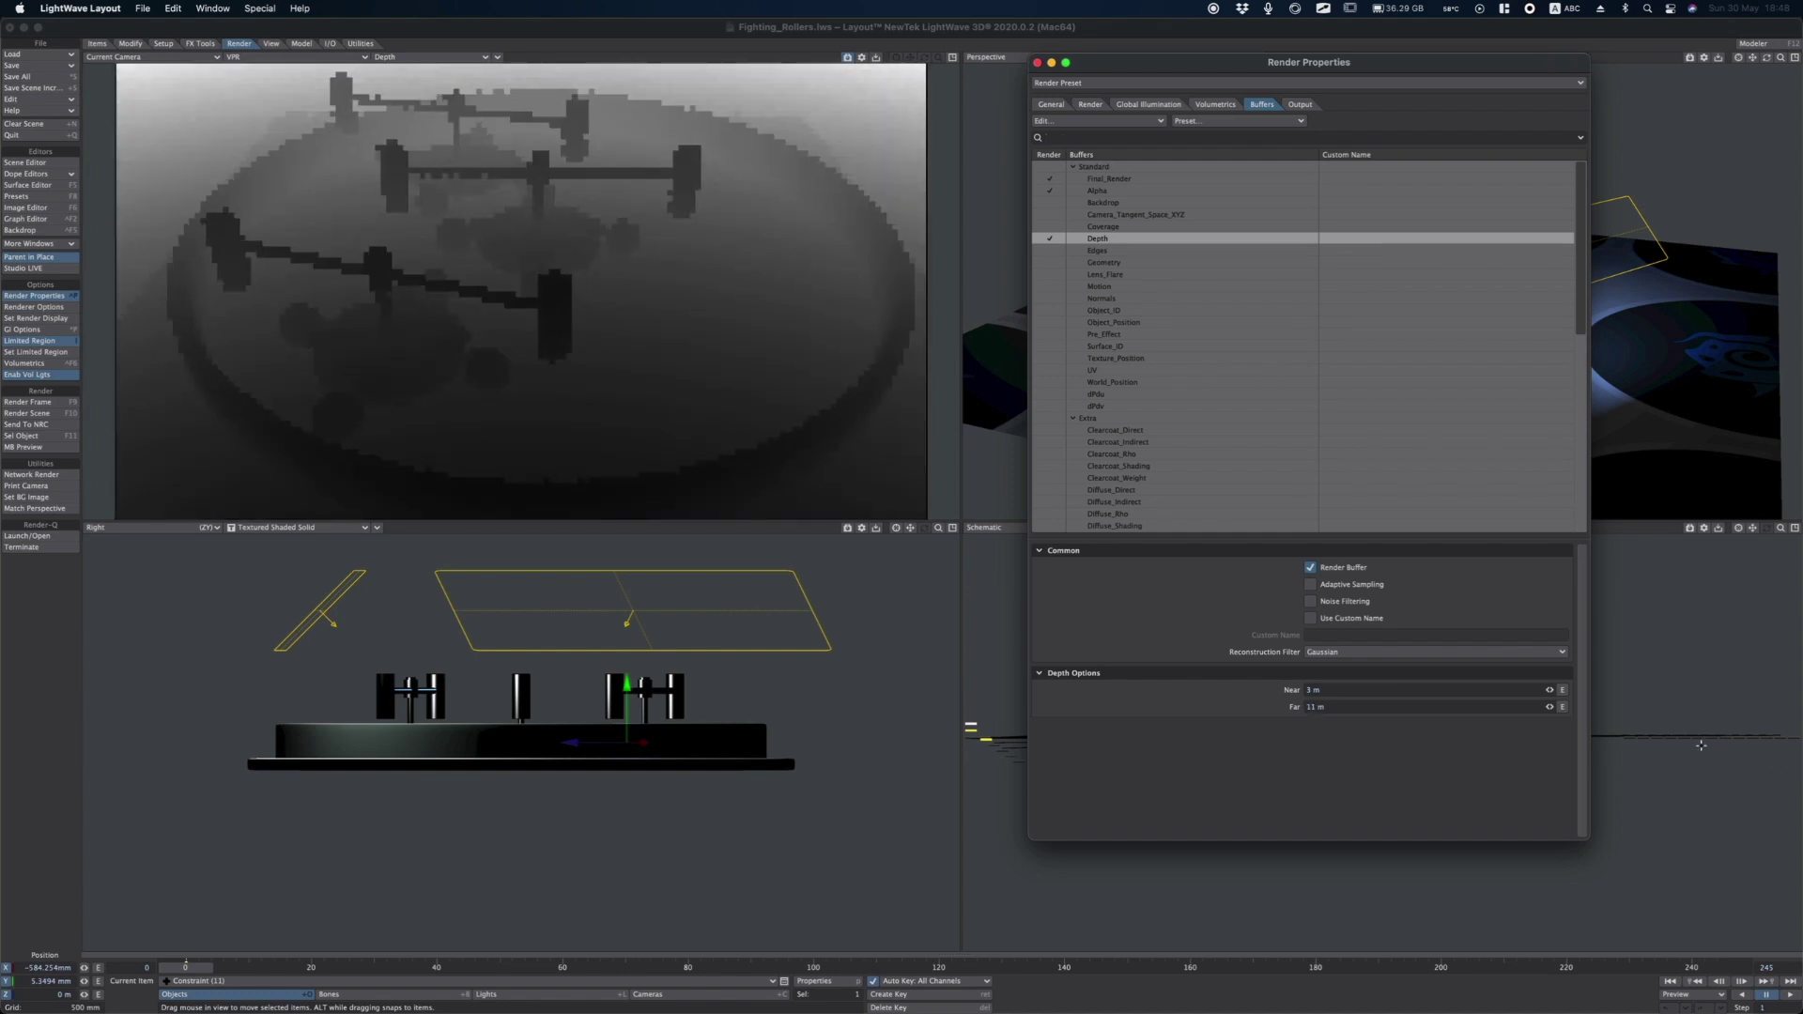
pyautogui.moveTo(1550, 708); pyautogui.dragTo(1414, 708)
pyautogui.moveTo(1551, 690); pyautogui.dragTo(1549, 691)
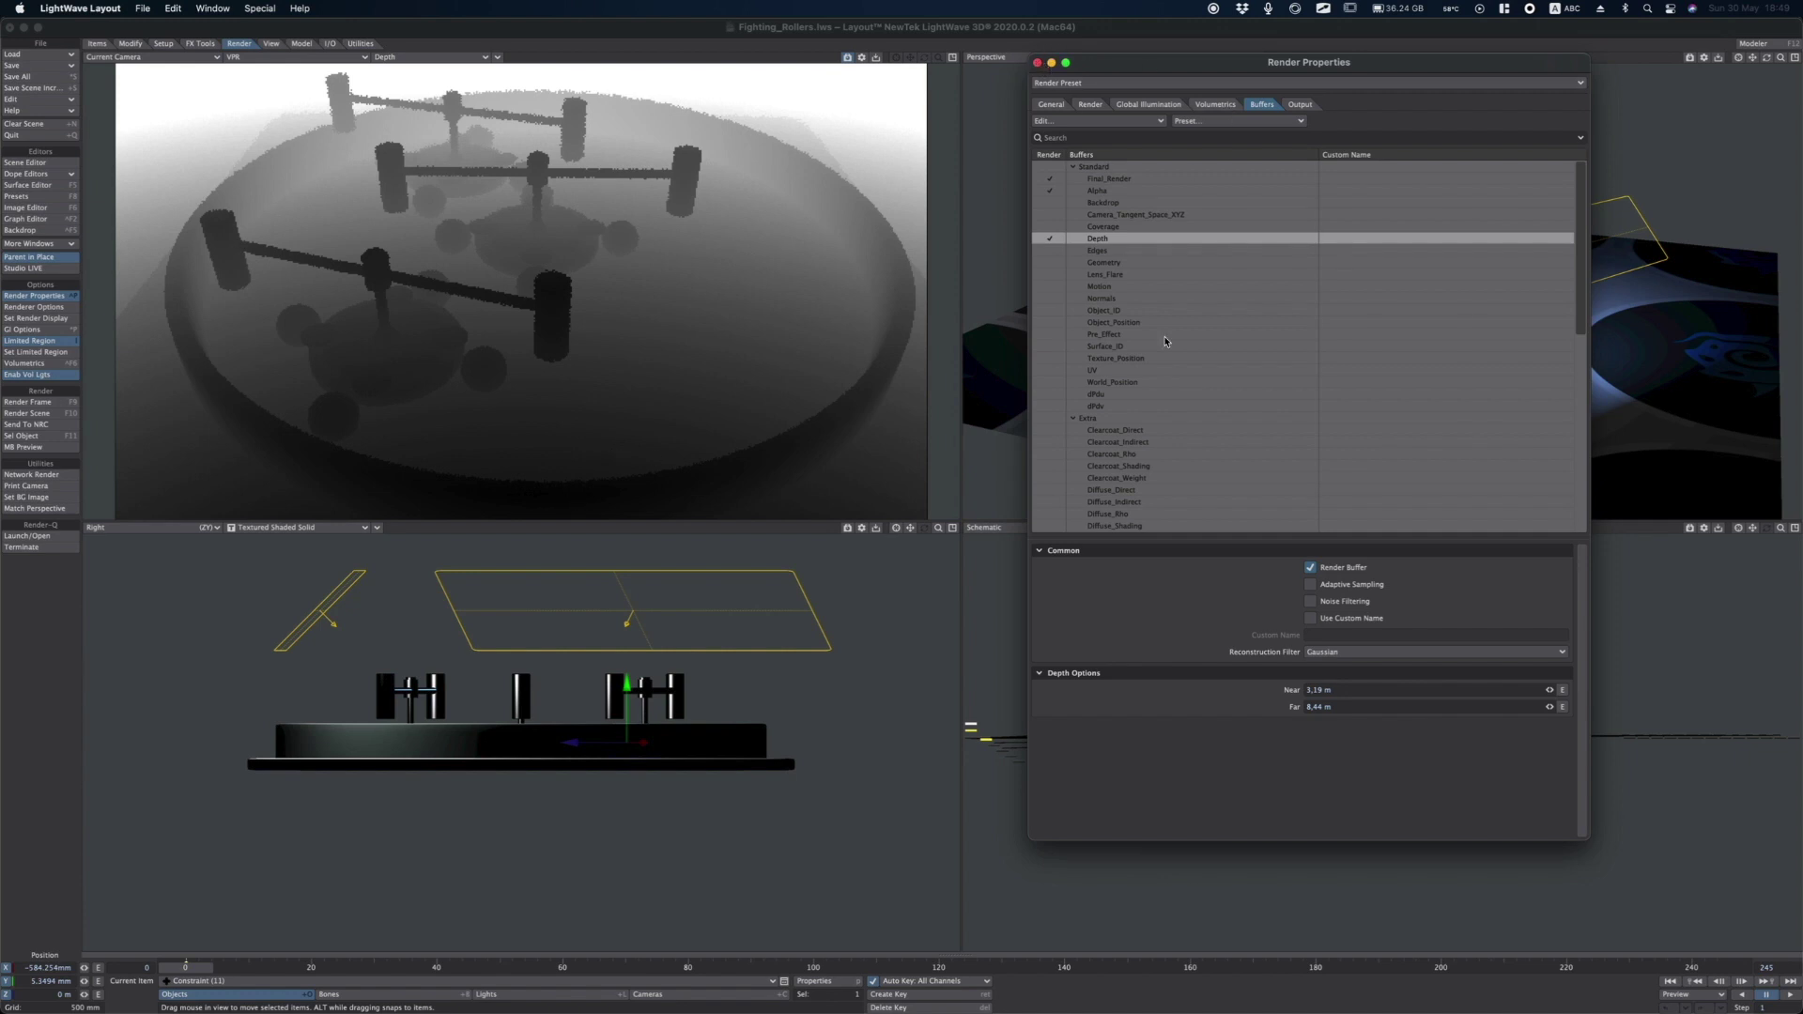
# Enable Noise Filtering for the Depth buffer and bring up the renderer settings in Render Properties.
pyautogui.click(1313, 603)
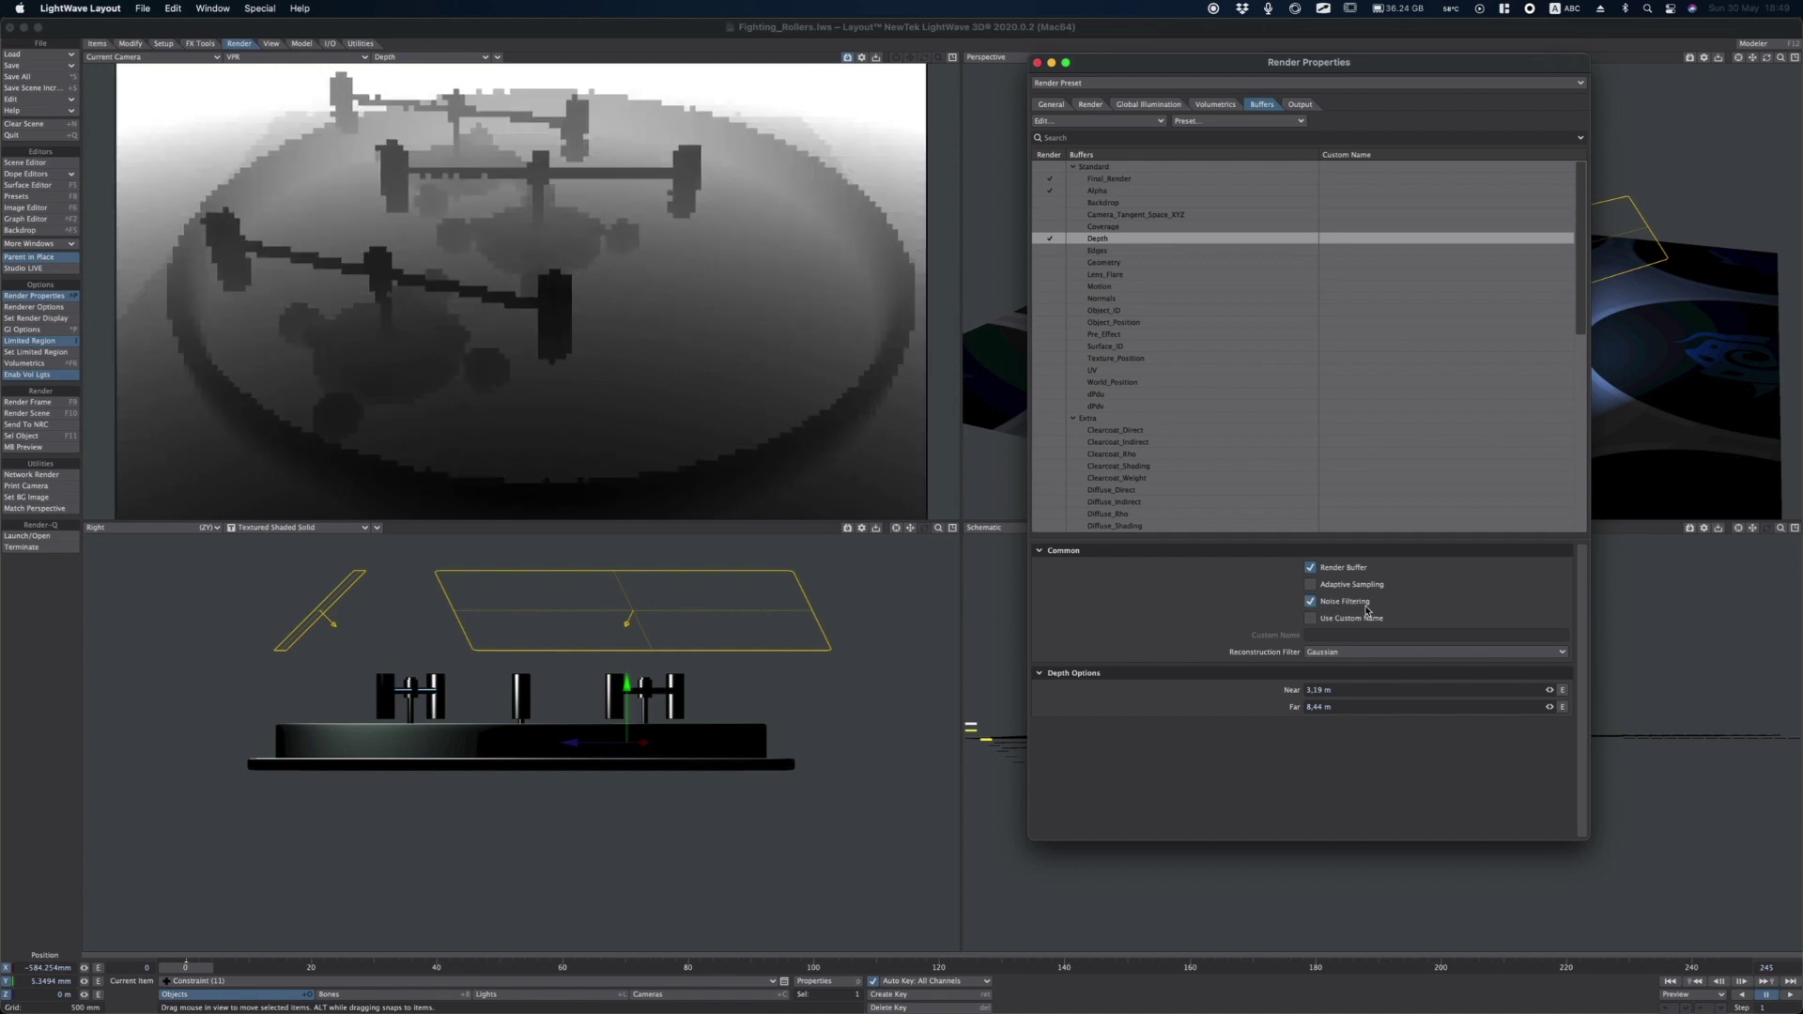
pyautogui.click(1095, 107)
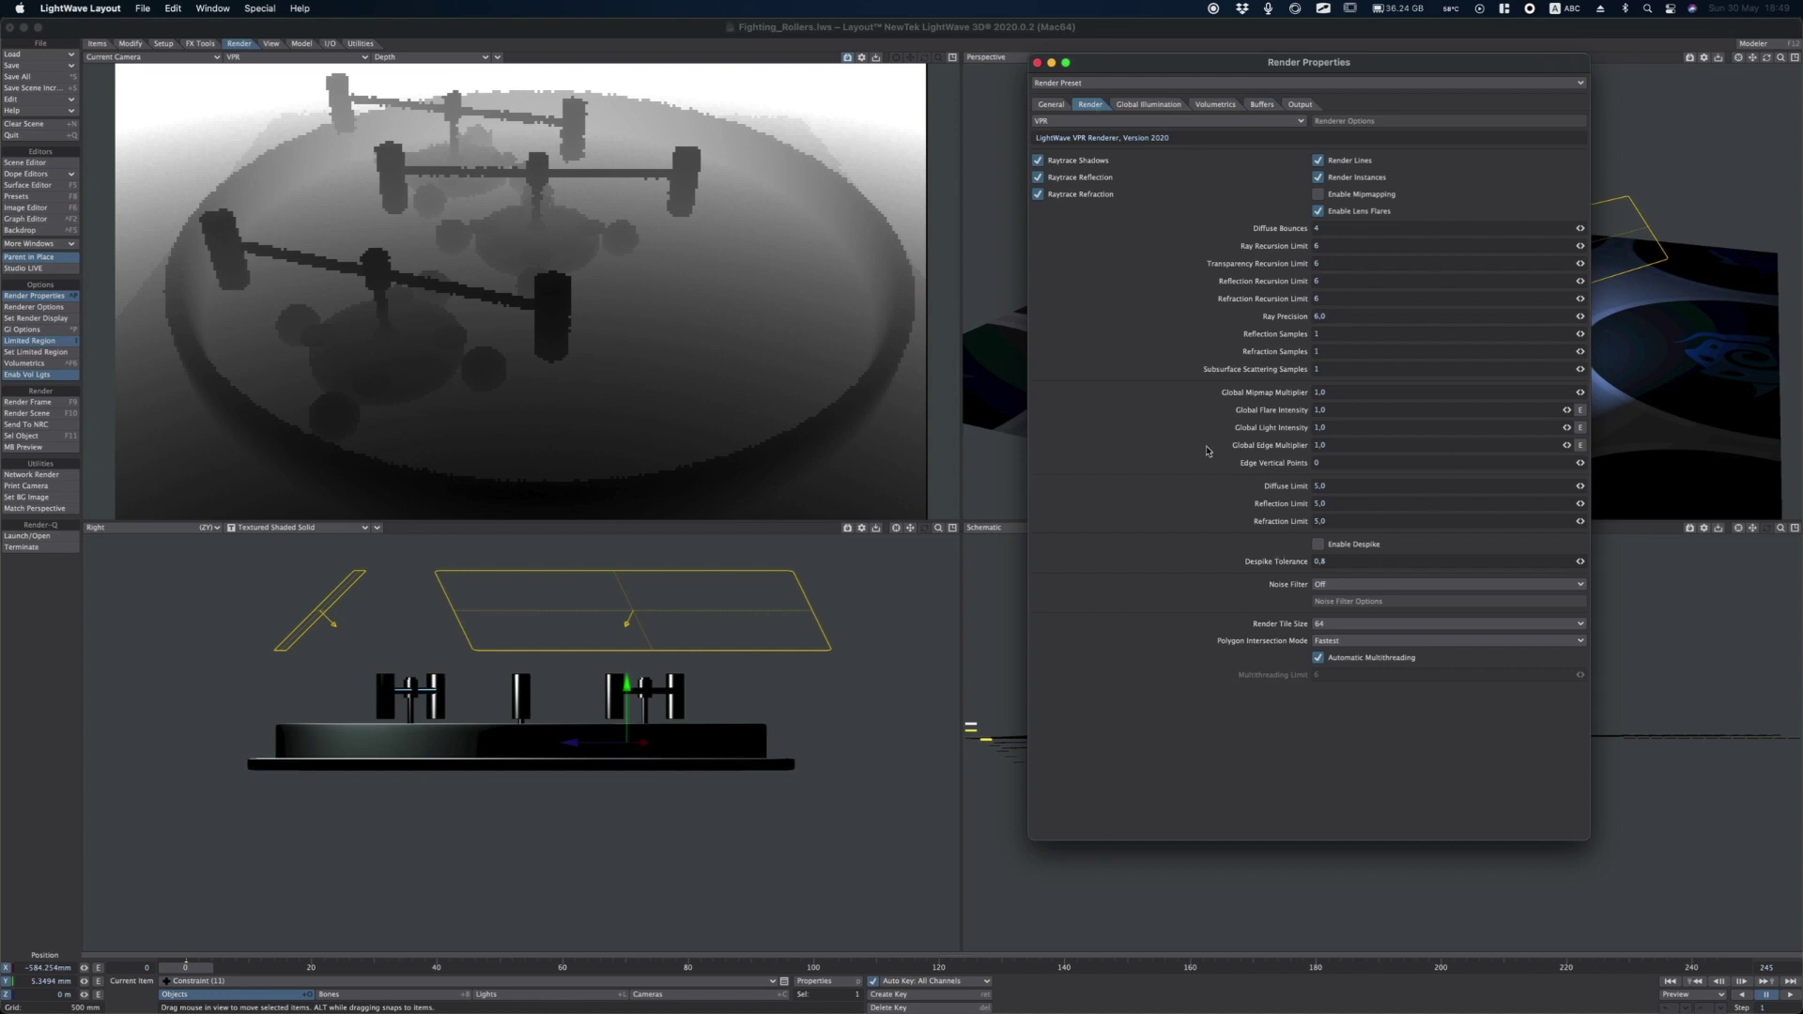
# Set the VPR renderer's Noise Filter to On - CPU and enable Noise Filtering for the Final_Render and Alpha buffers.
pyautogui.click(1342, 584)
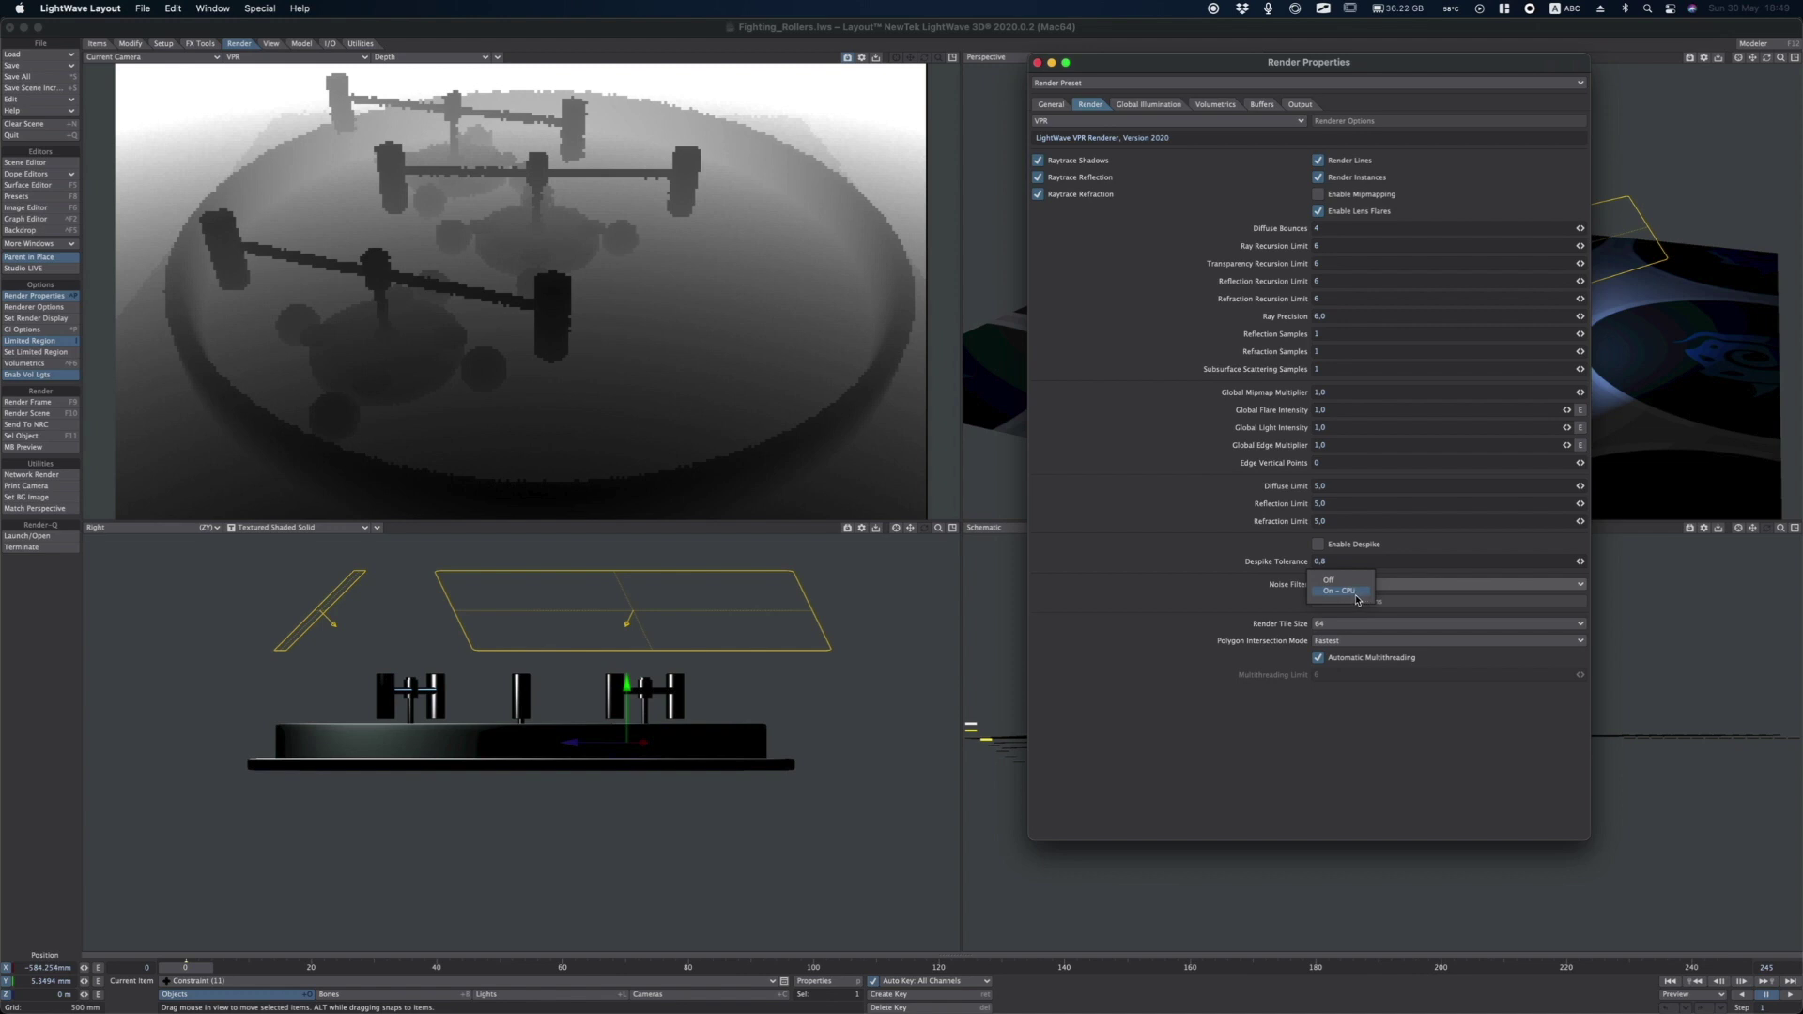
pyautogui.click(1356, 597)
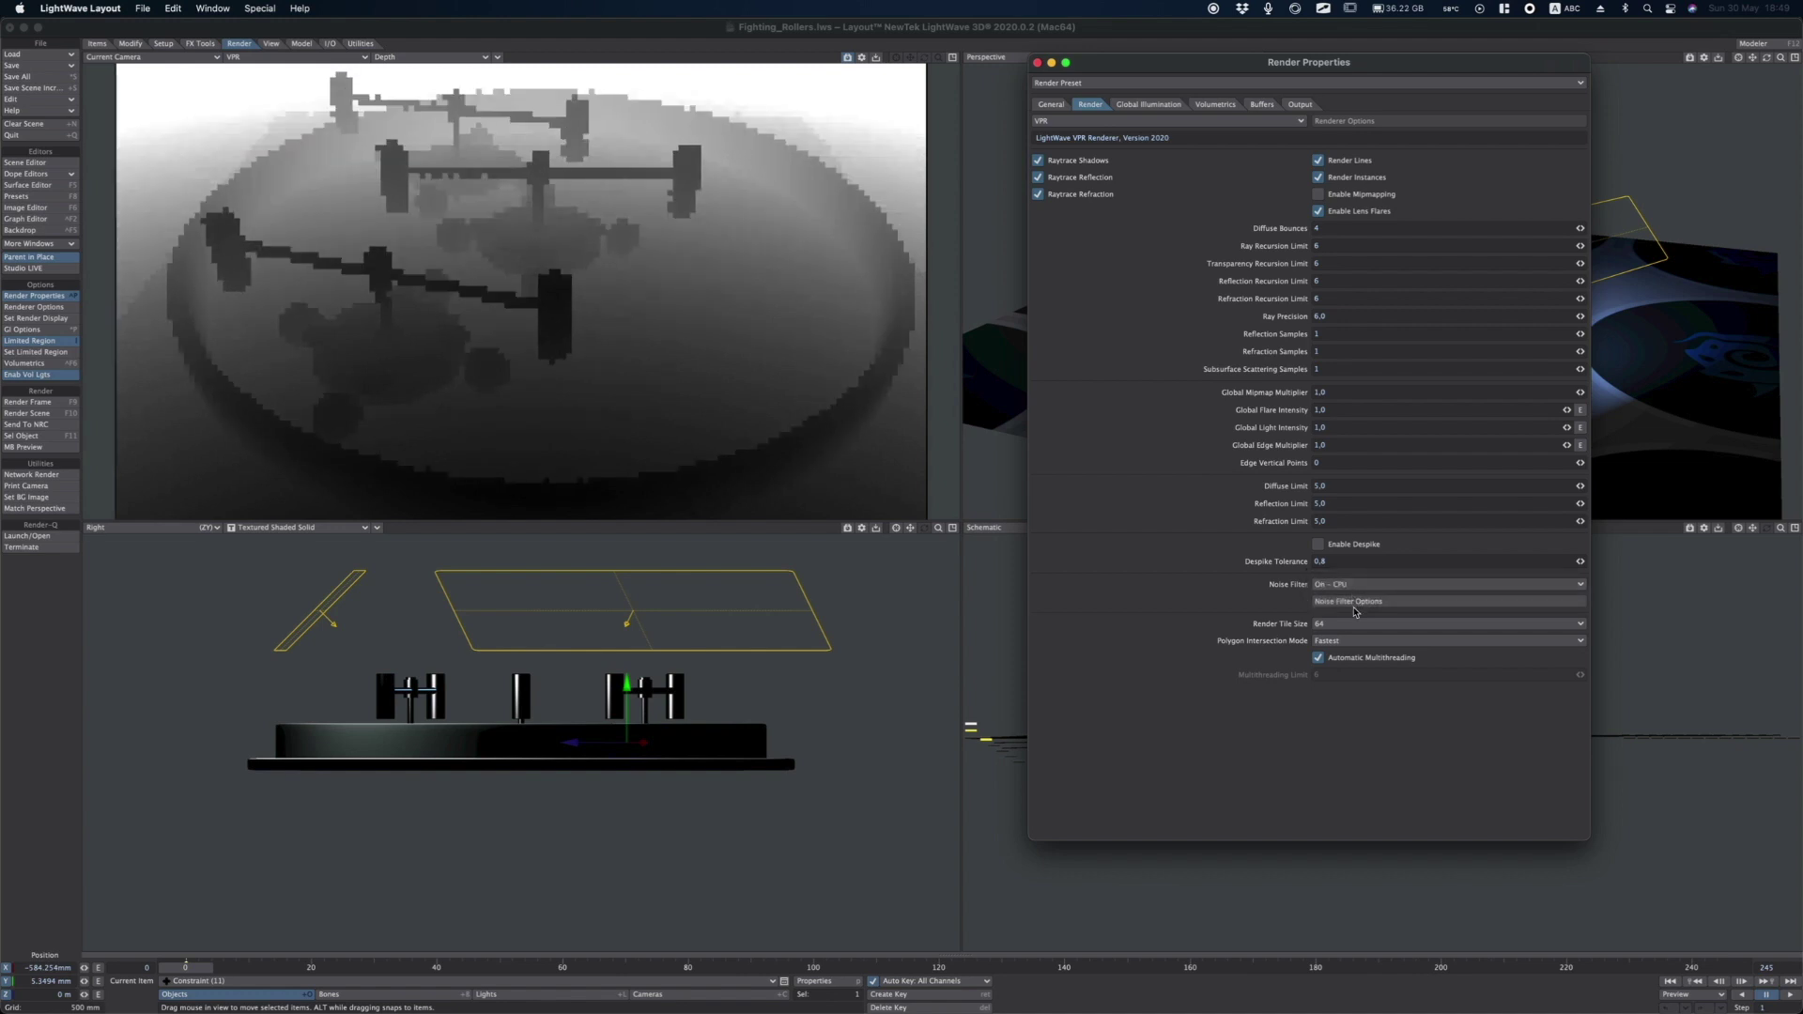
pyautogui.click(1263, 104)
pyautogui.click(1103, 182)
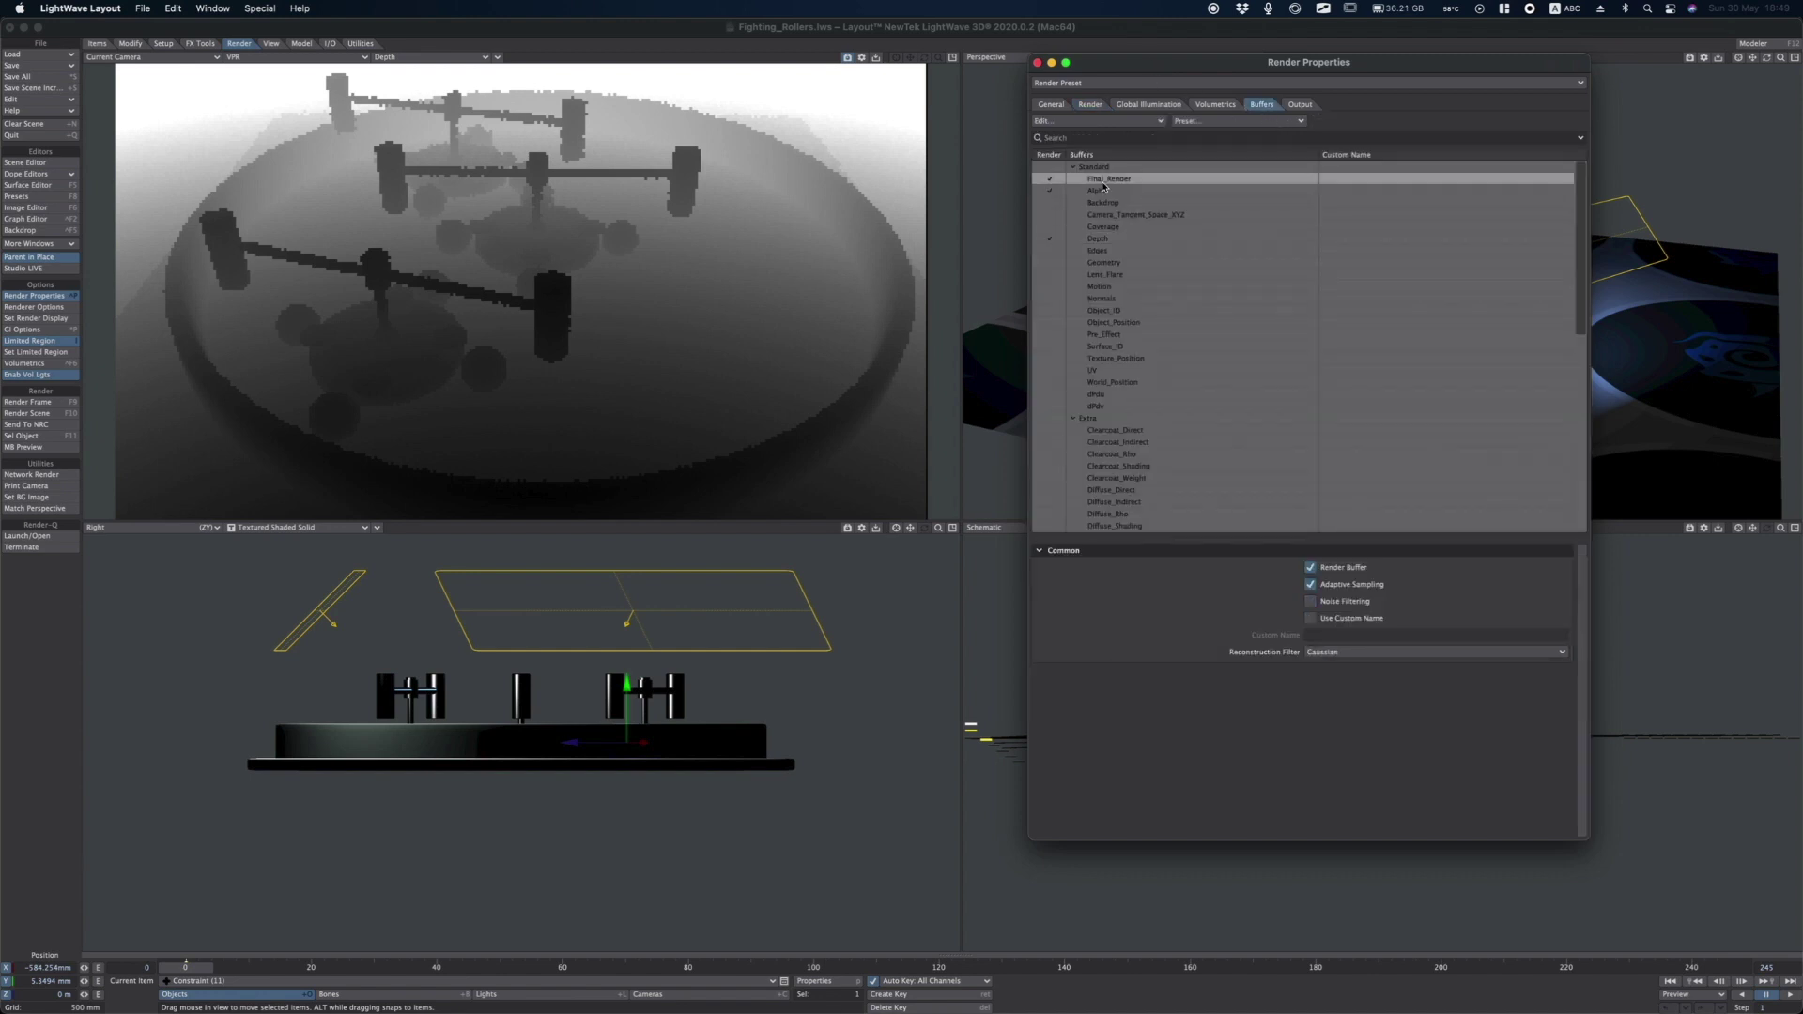
pyautogui.click(1340, 607)
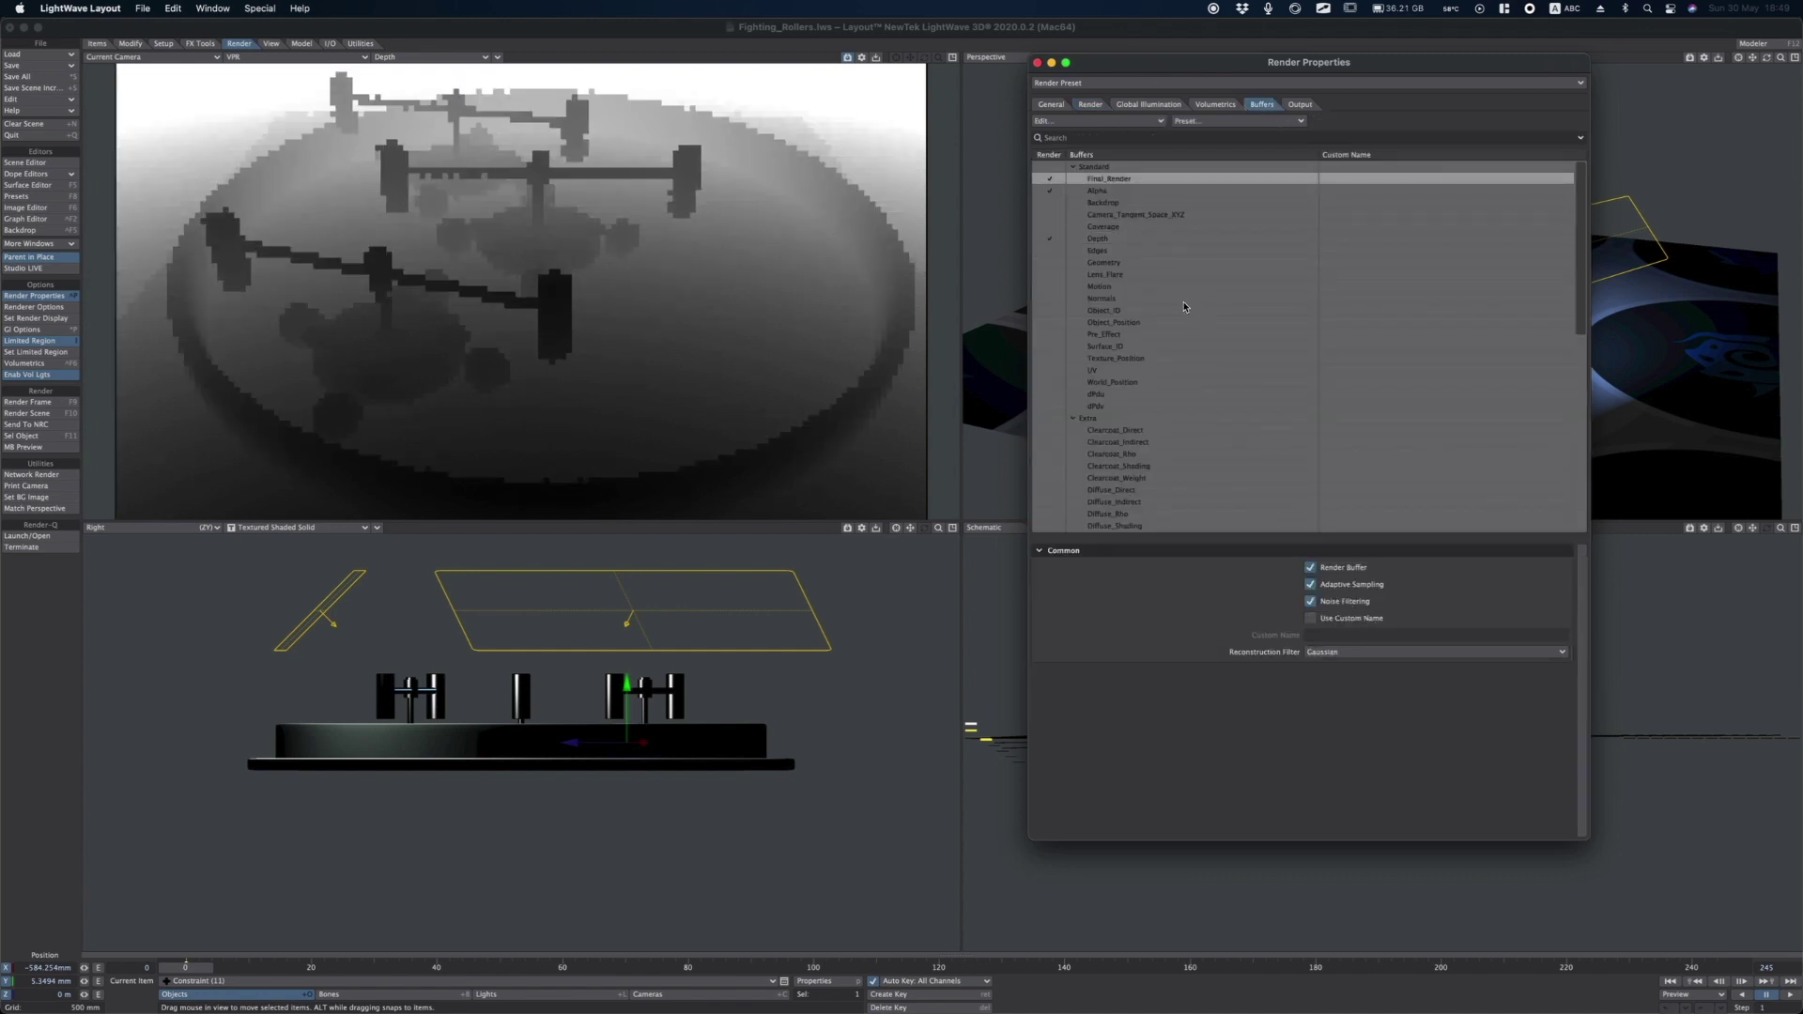
pyautogui.click(1105, 190)
pyautogui.click(1353, 603)
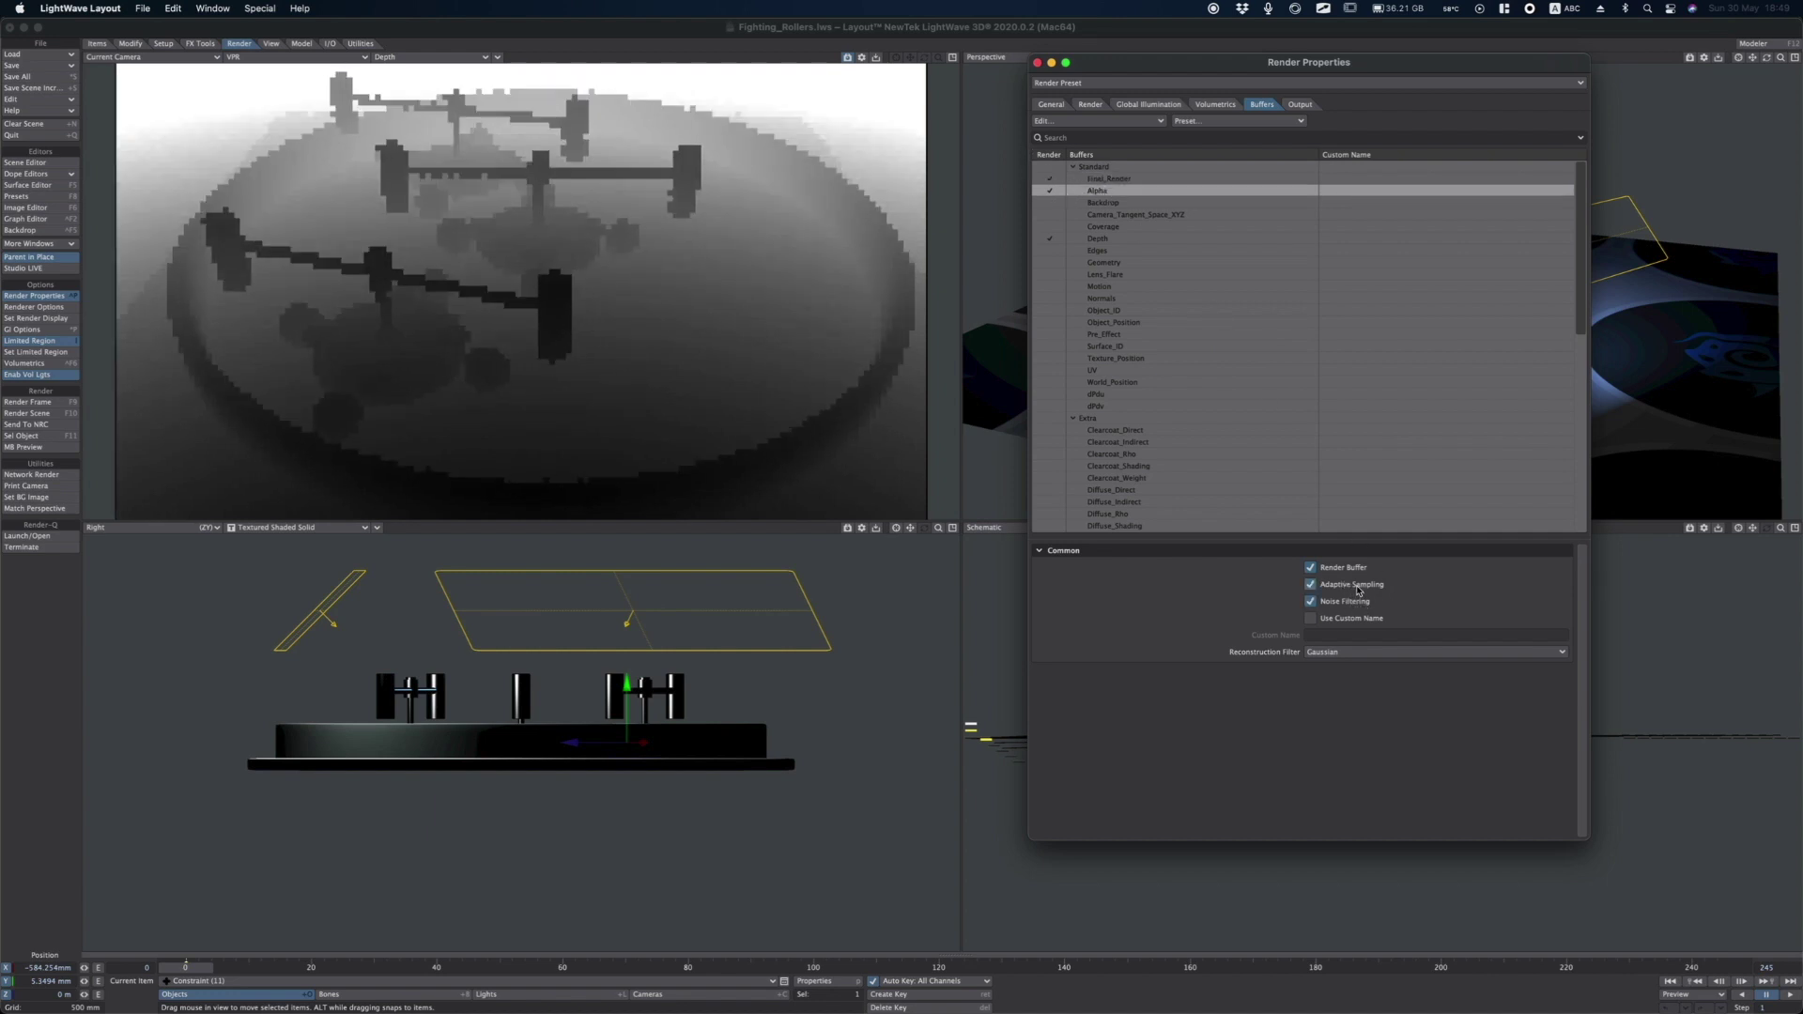
# Enable Adaptive Sampling for the Depth buffer and close Render Properties.
pyautogui.click(1103, 240)
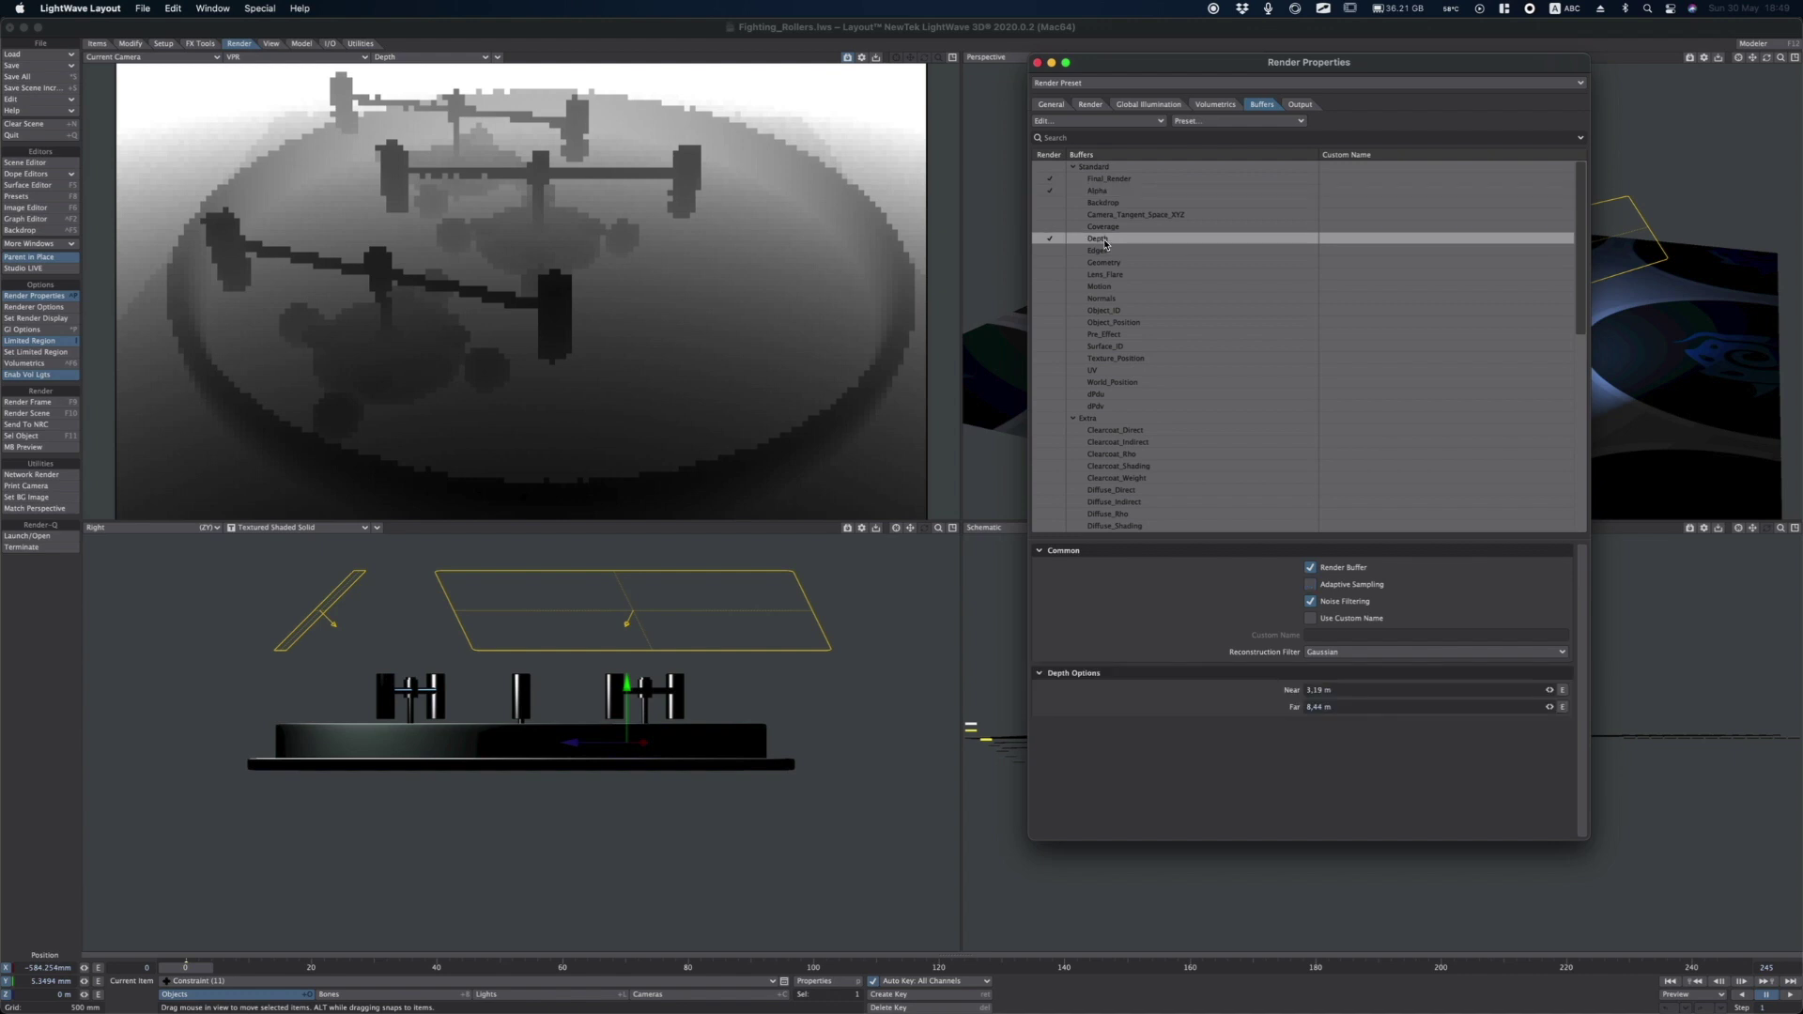
pyautogui.click(1354, 585)
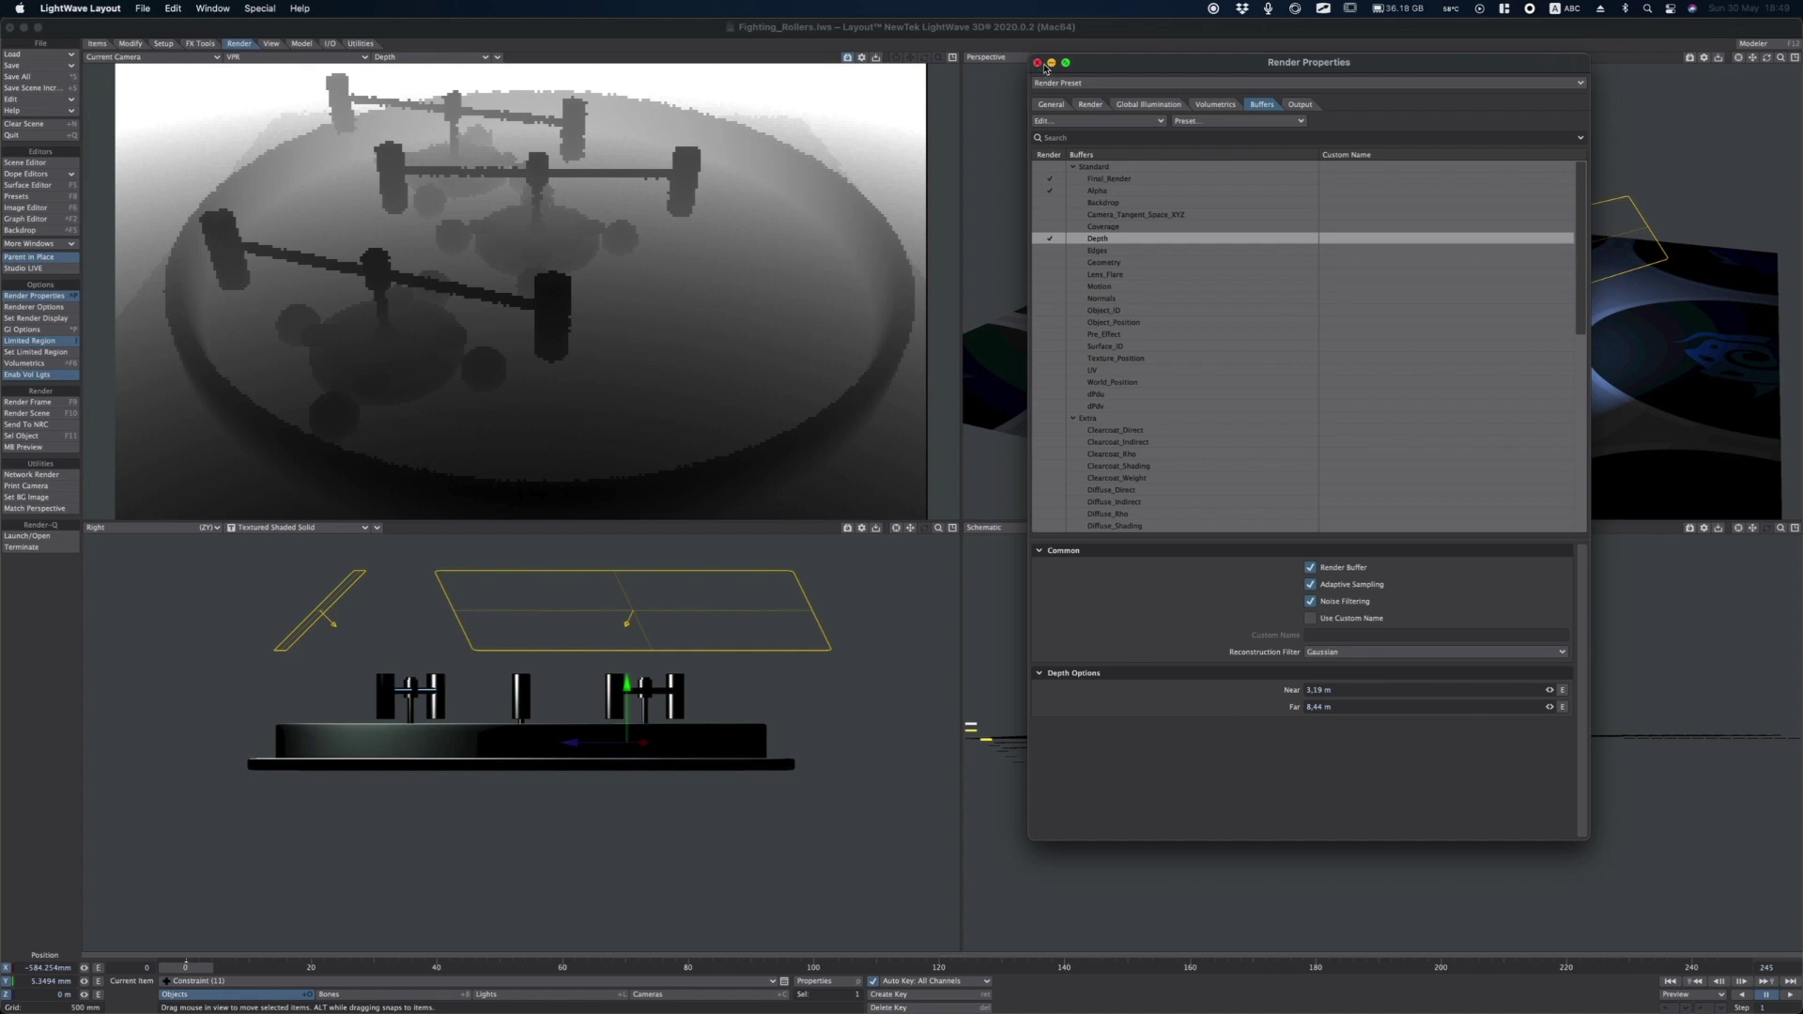
pyautogui.click(1038, 63)
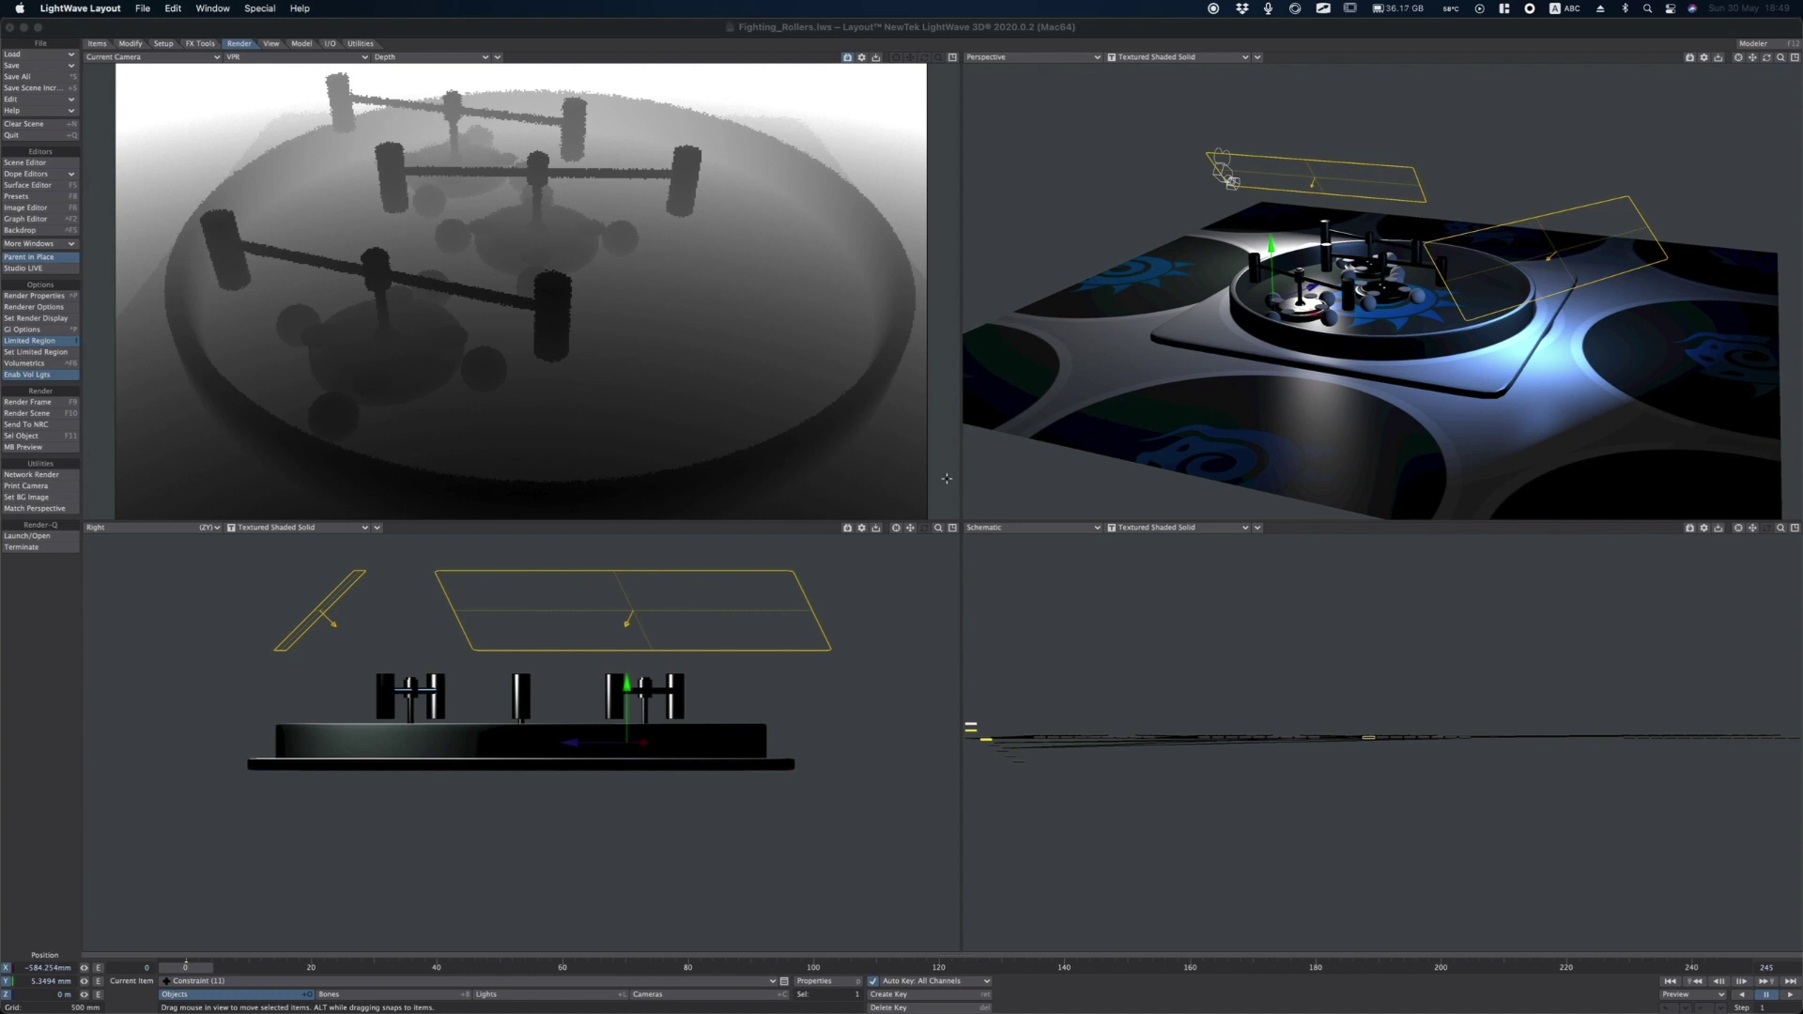
# Inspect the camera's sampling and adaptive sampling settings in Camera Properties, keeping the depth preview in view, and close the window.
pyautogui.click(878, 47)
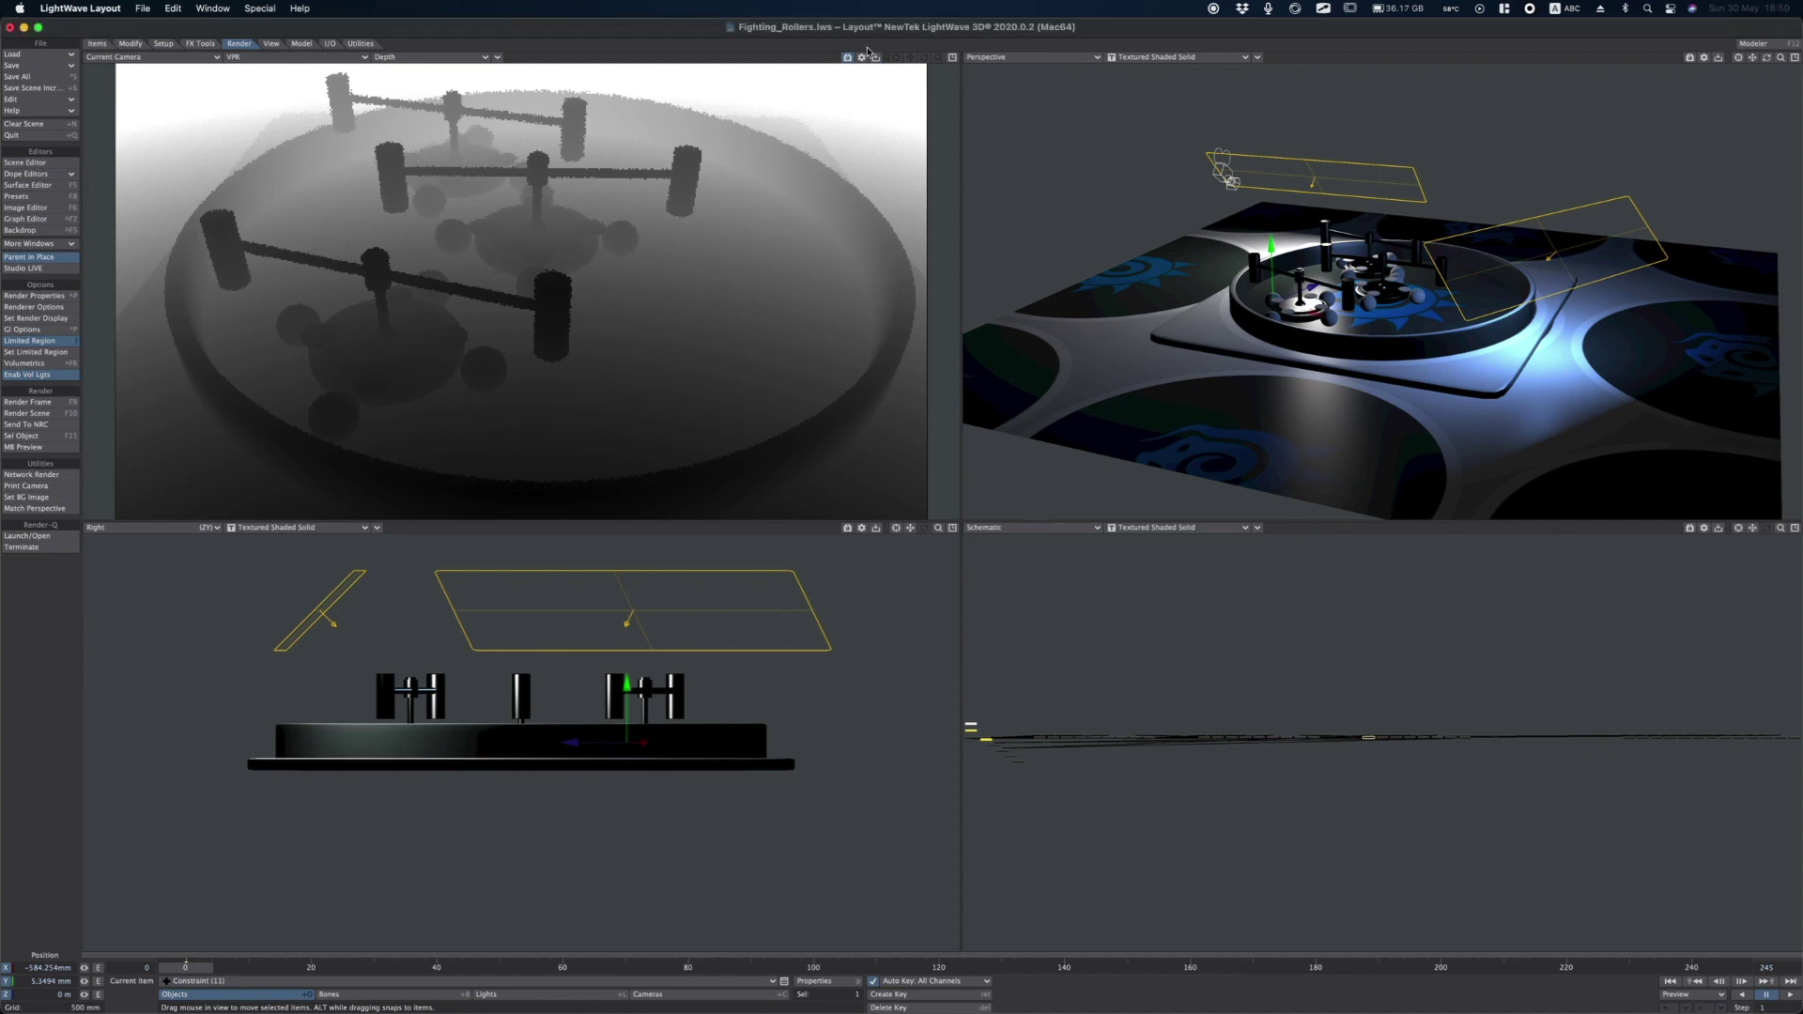
pyautogui.hotkey('shift', 'c')
pyautogui.press('p')
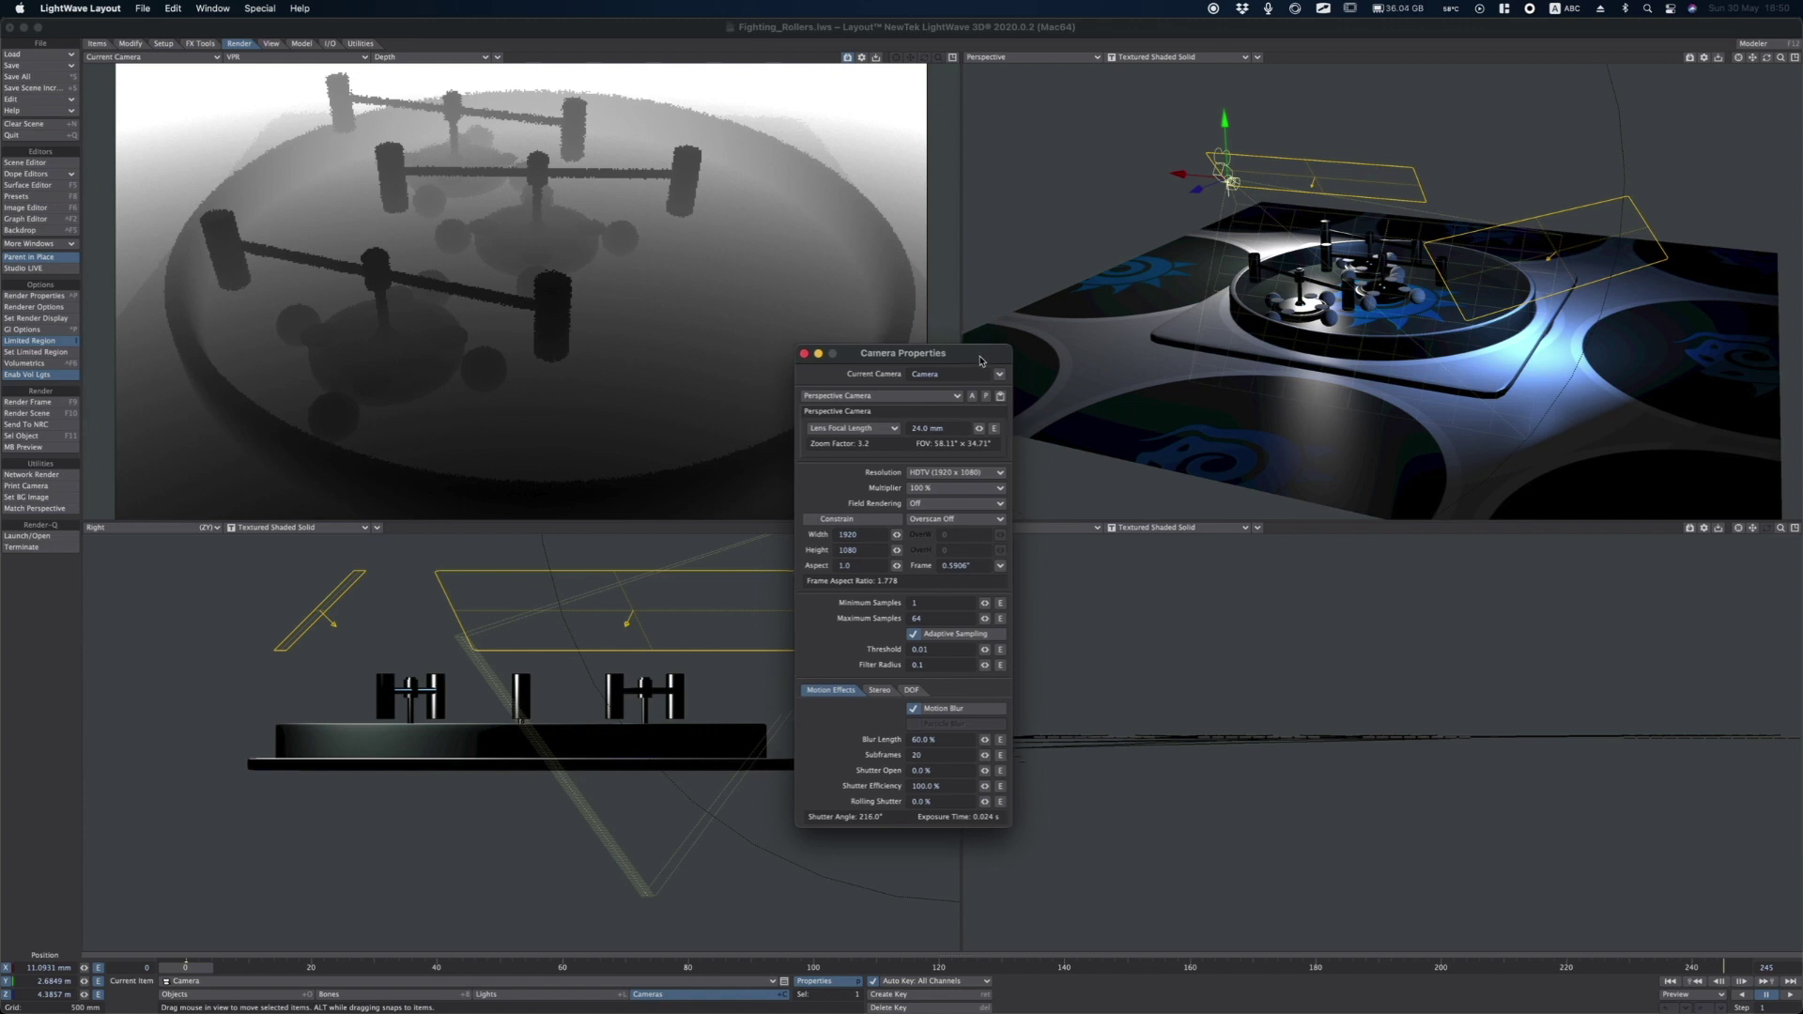
pyautogui.moveTo(980, 361); pyautogui.dragTo(1007, 356)
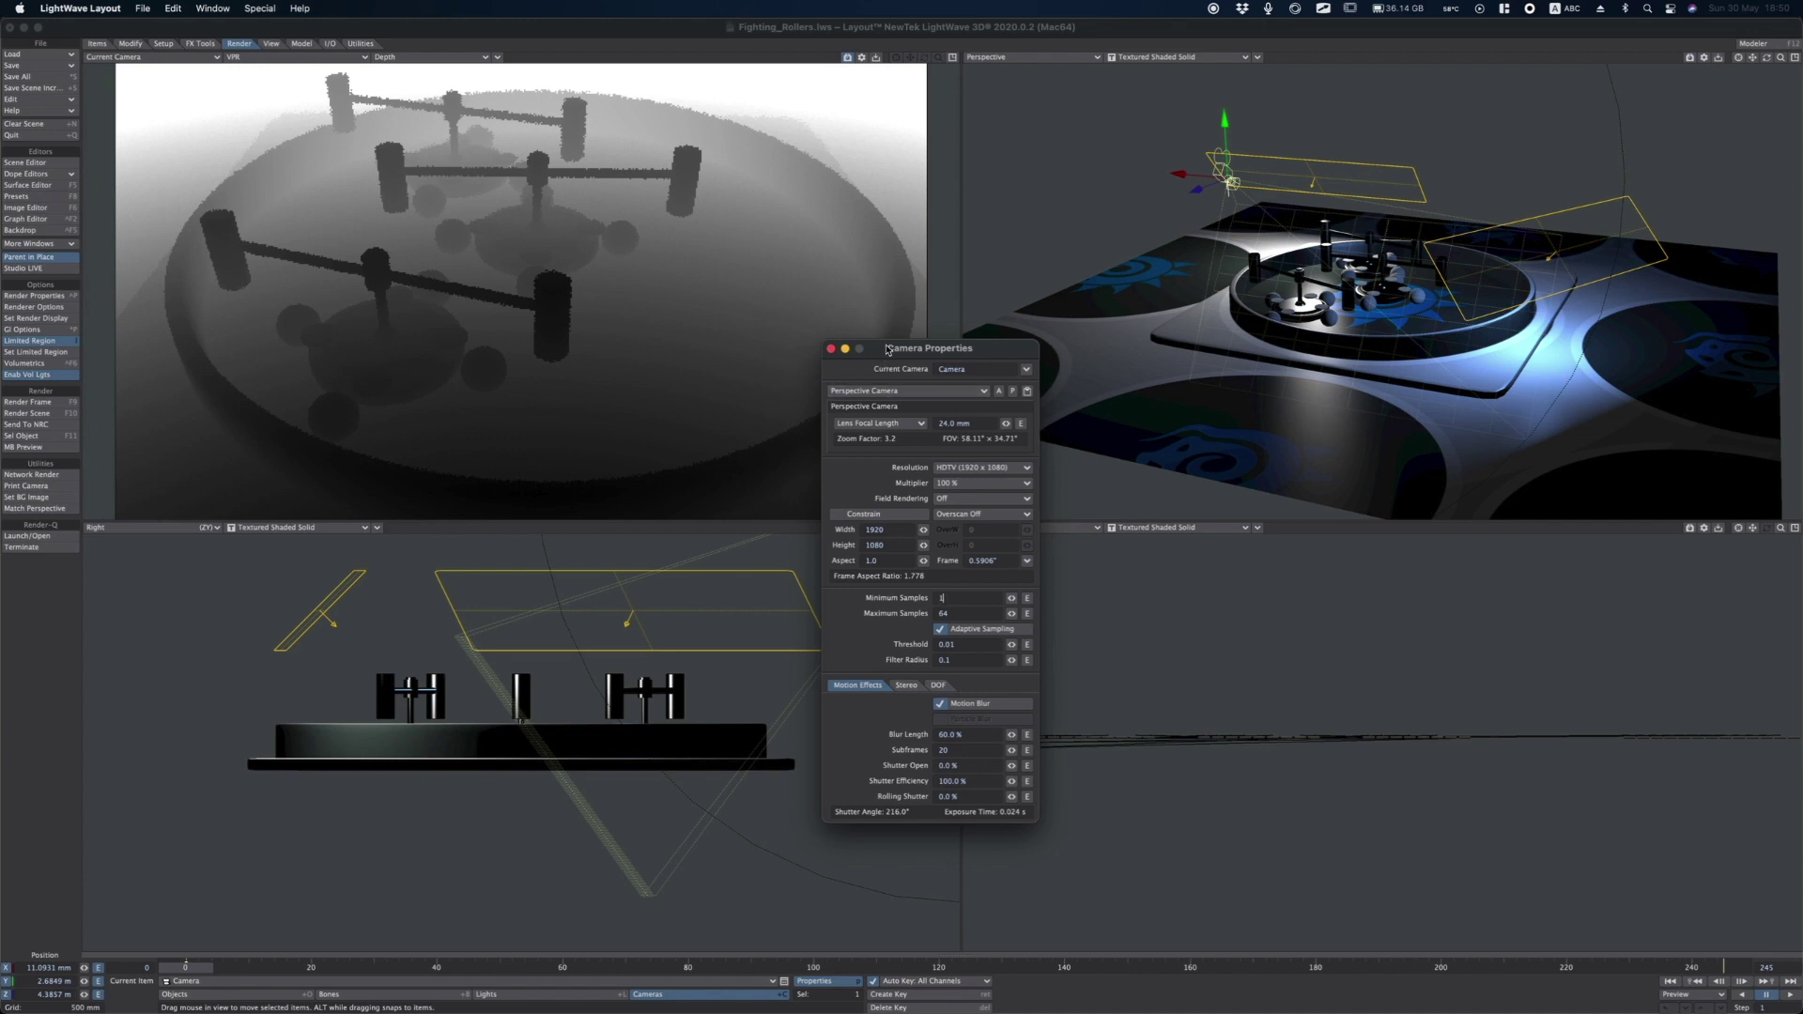
pyautogui.moveTo(885, 351); pyautogui.dragTo(1005, 287)
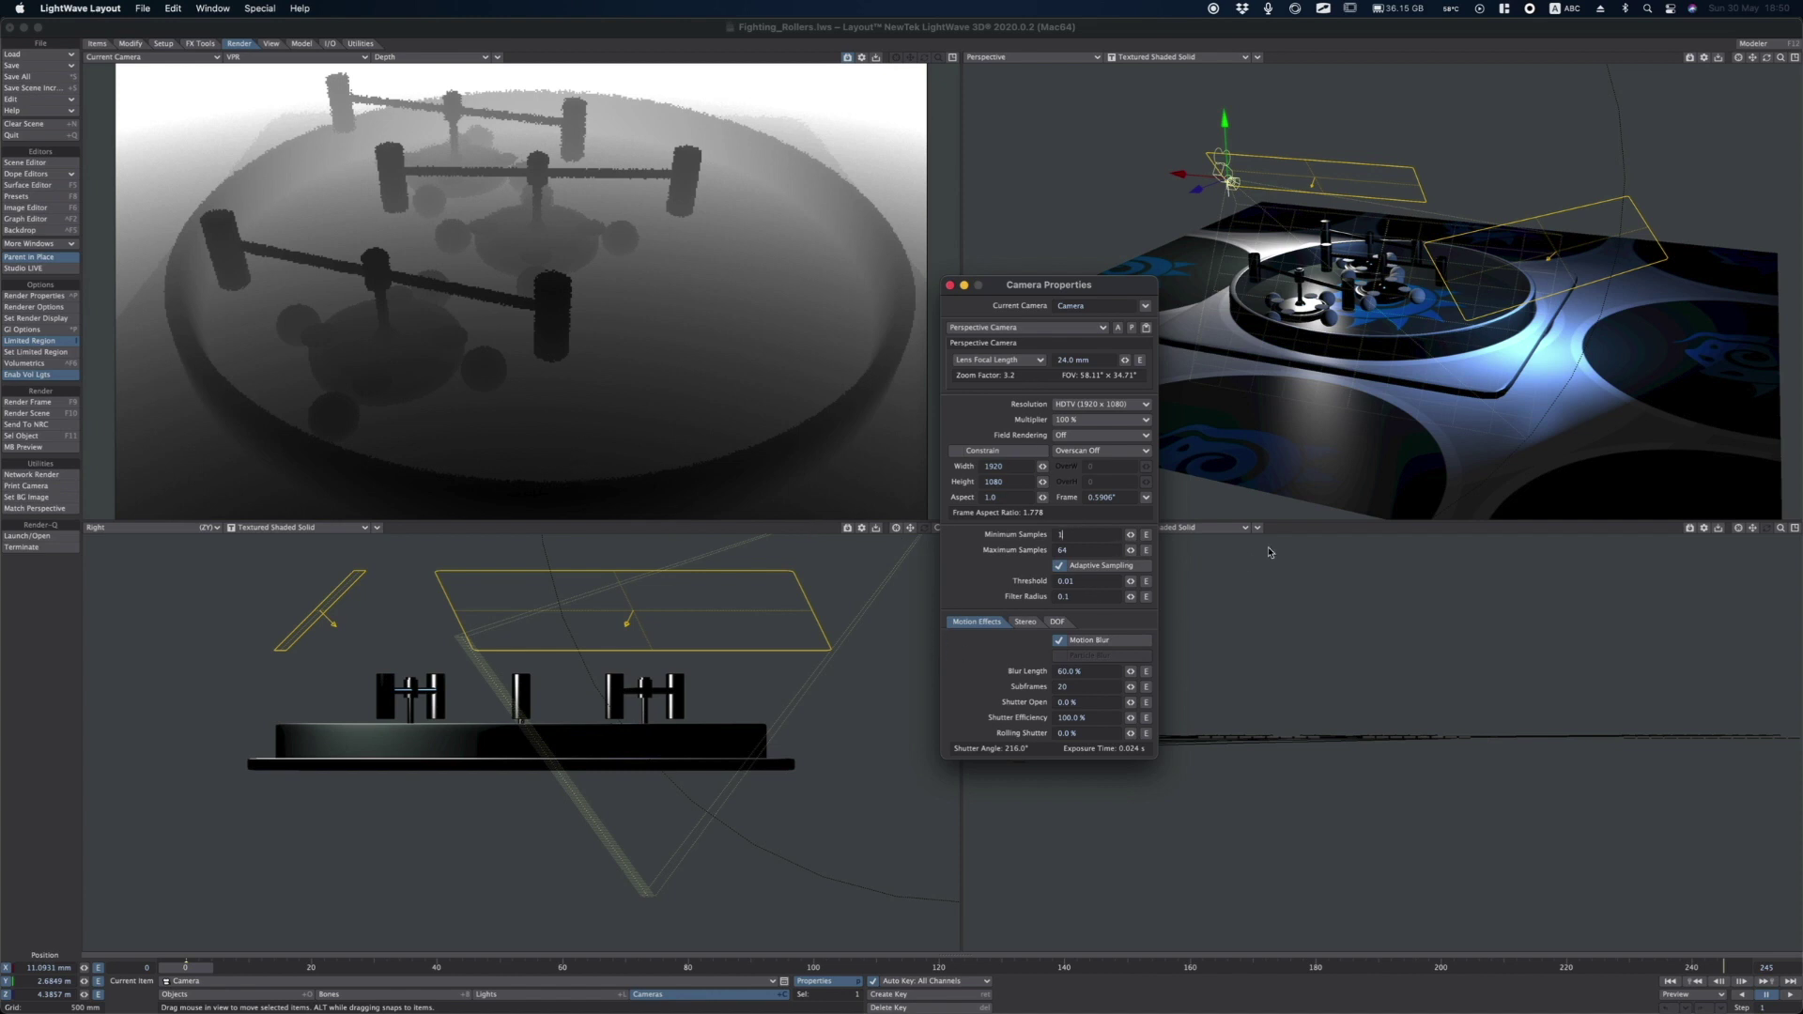
pyautogui.click(950, 285)
# Enable saving of the Alpha and Depth buffers in the Render Properties output settings.
pyautogui.hotkey('ctrl', 'f')
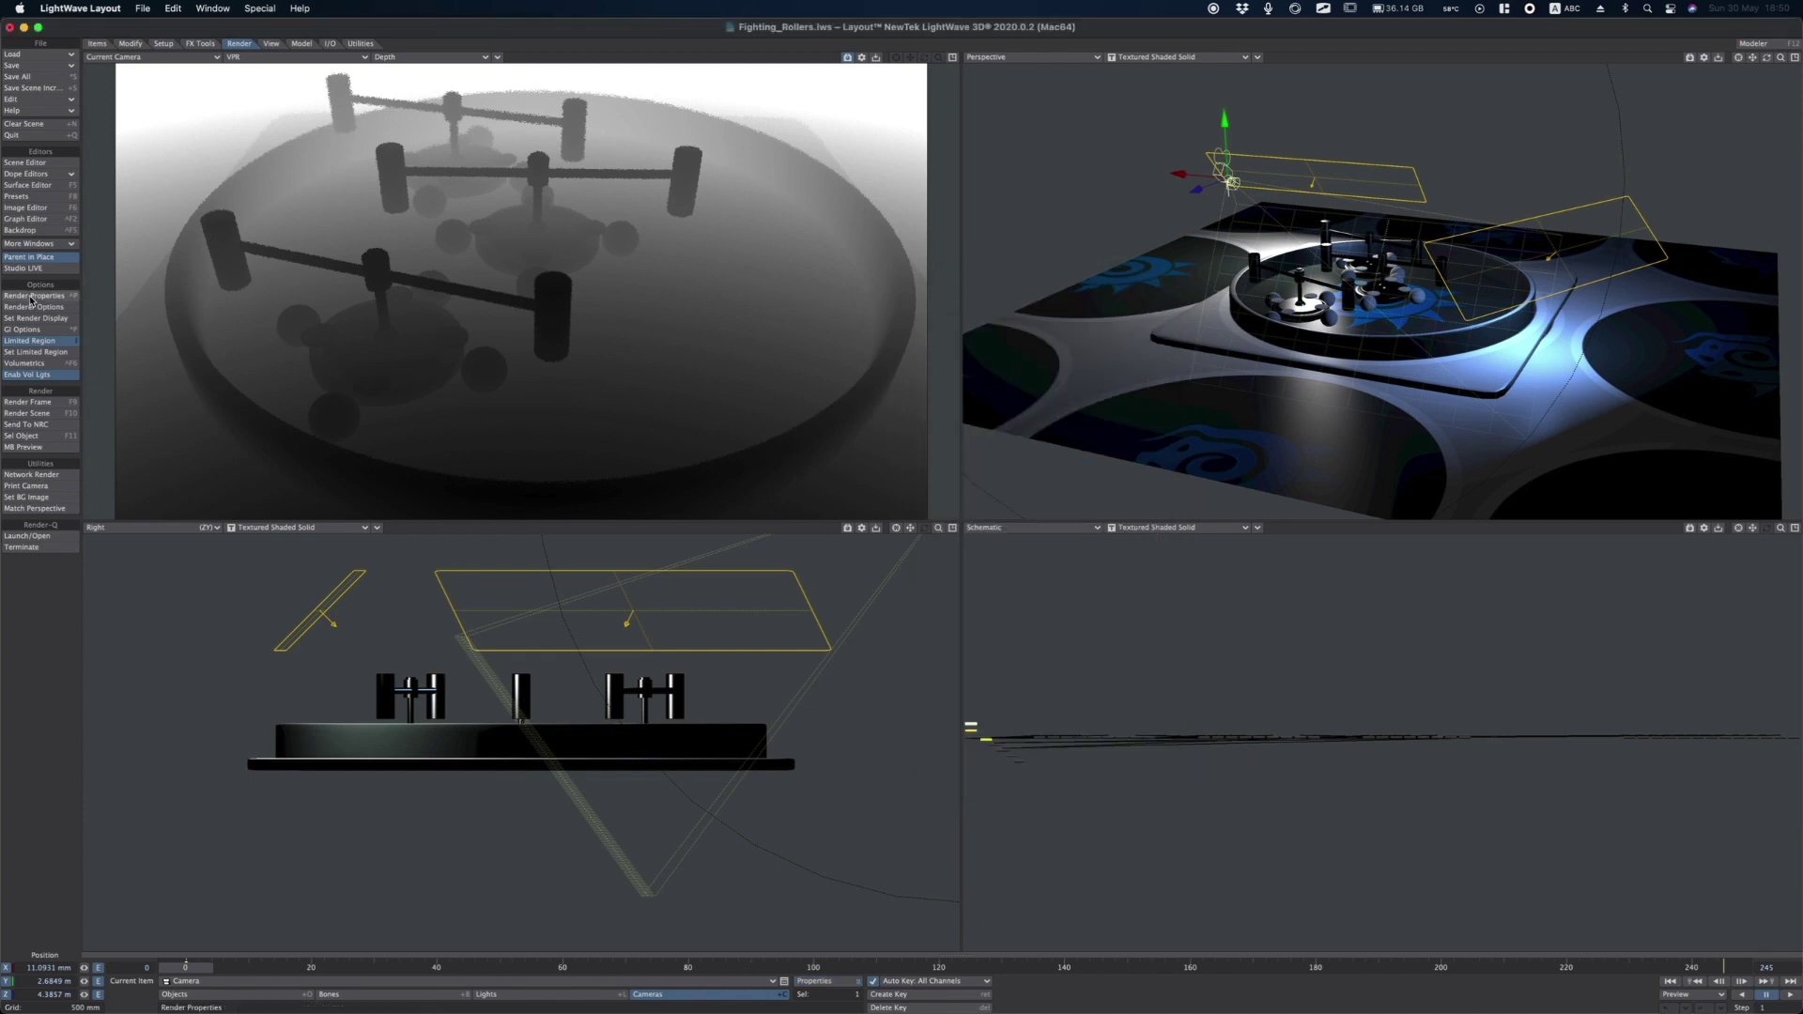
pyautogui.click(1301, 104)
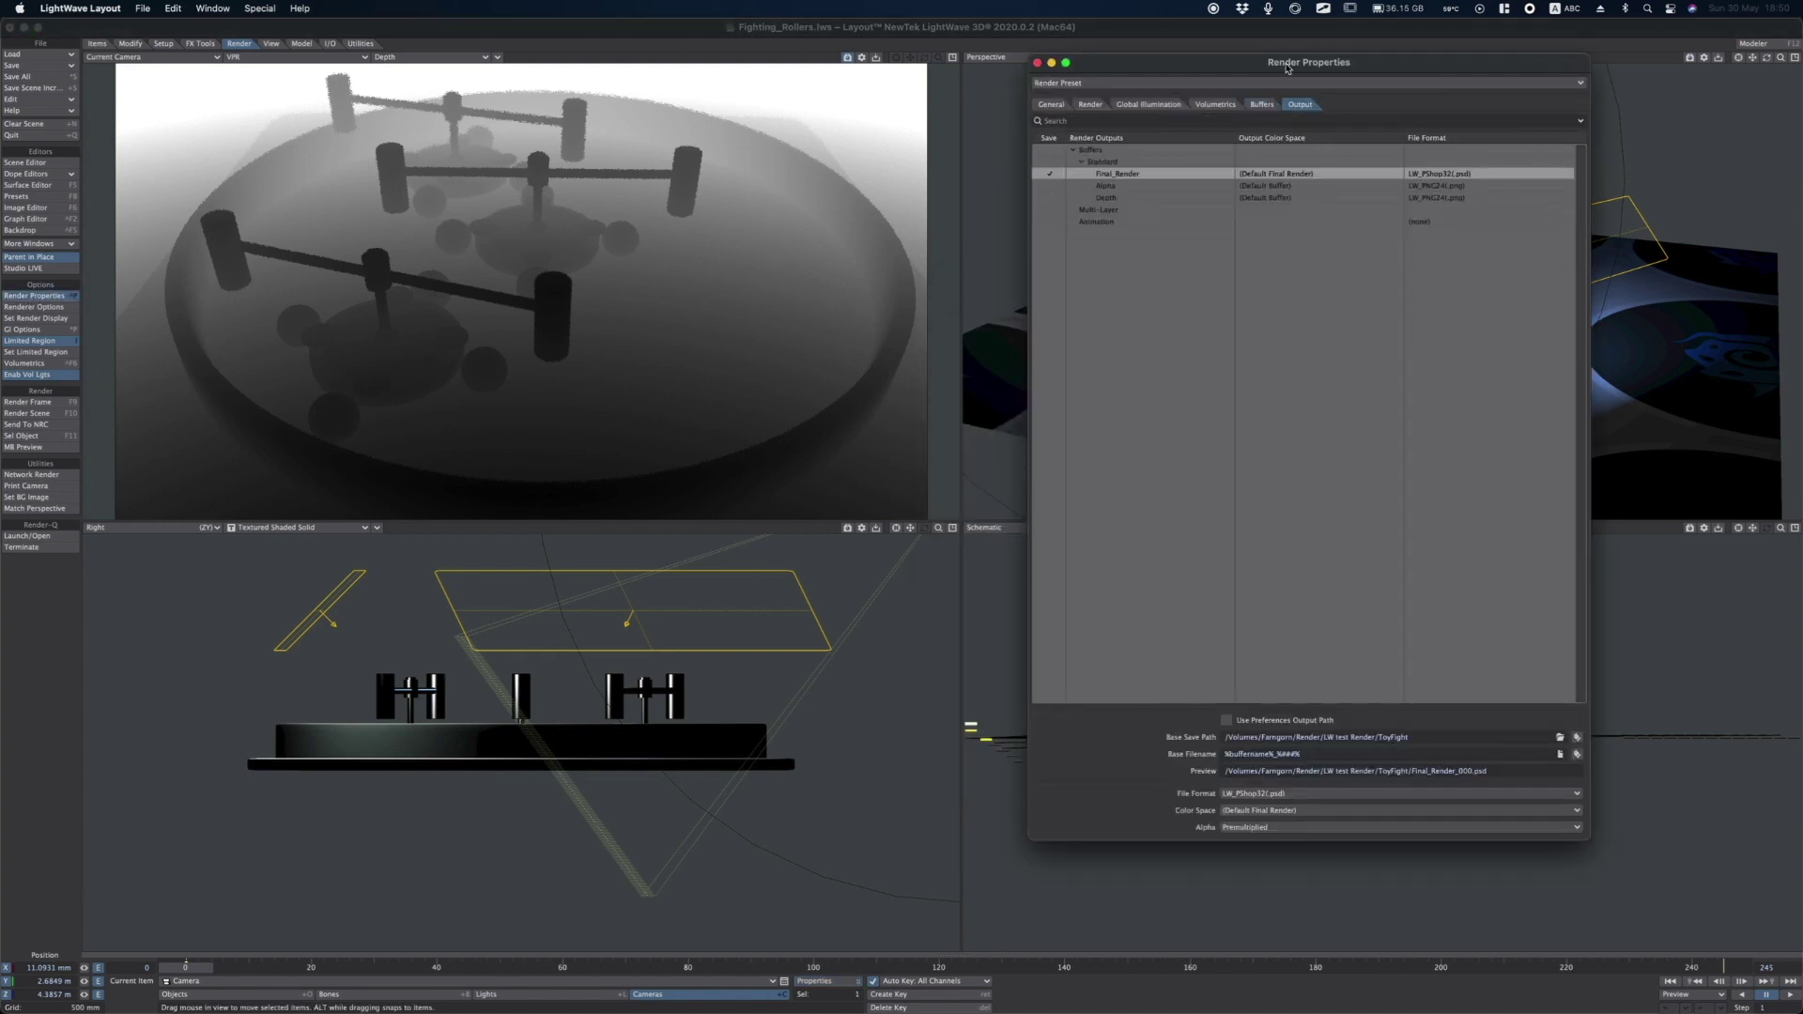
pyautogui.moveTo(1286, 67); pyautogui.dragTo(980, 68)
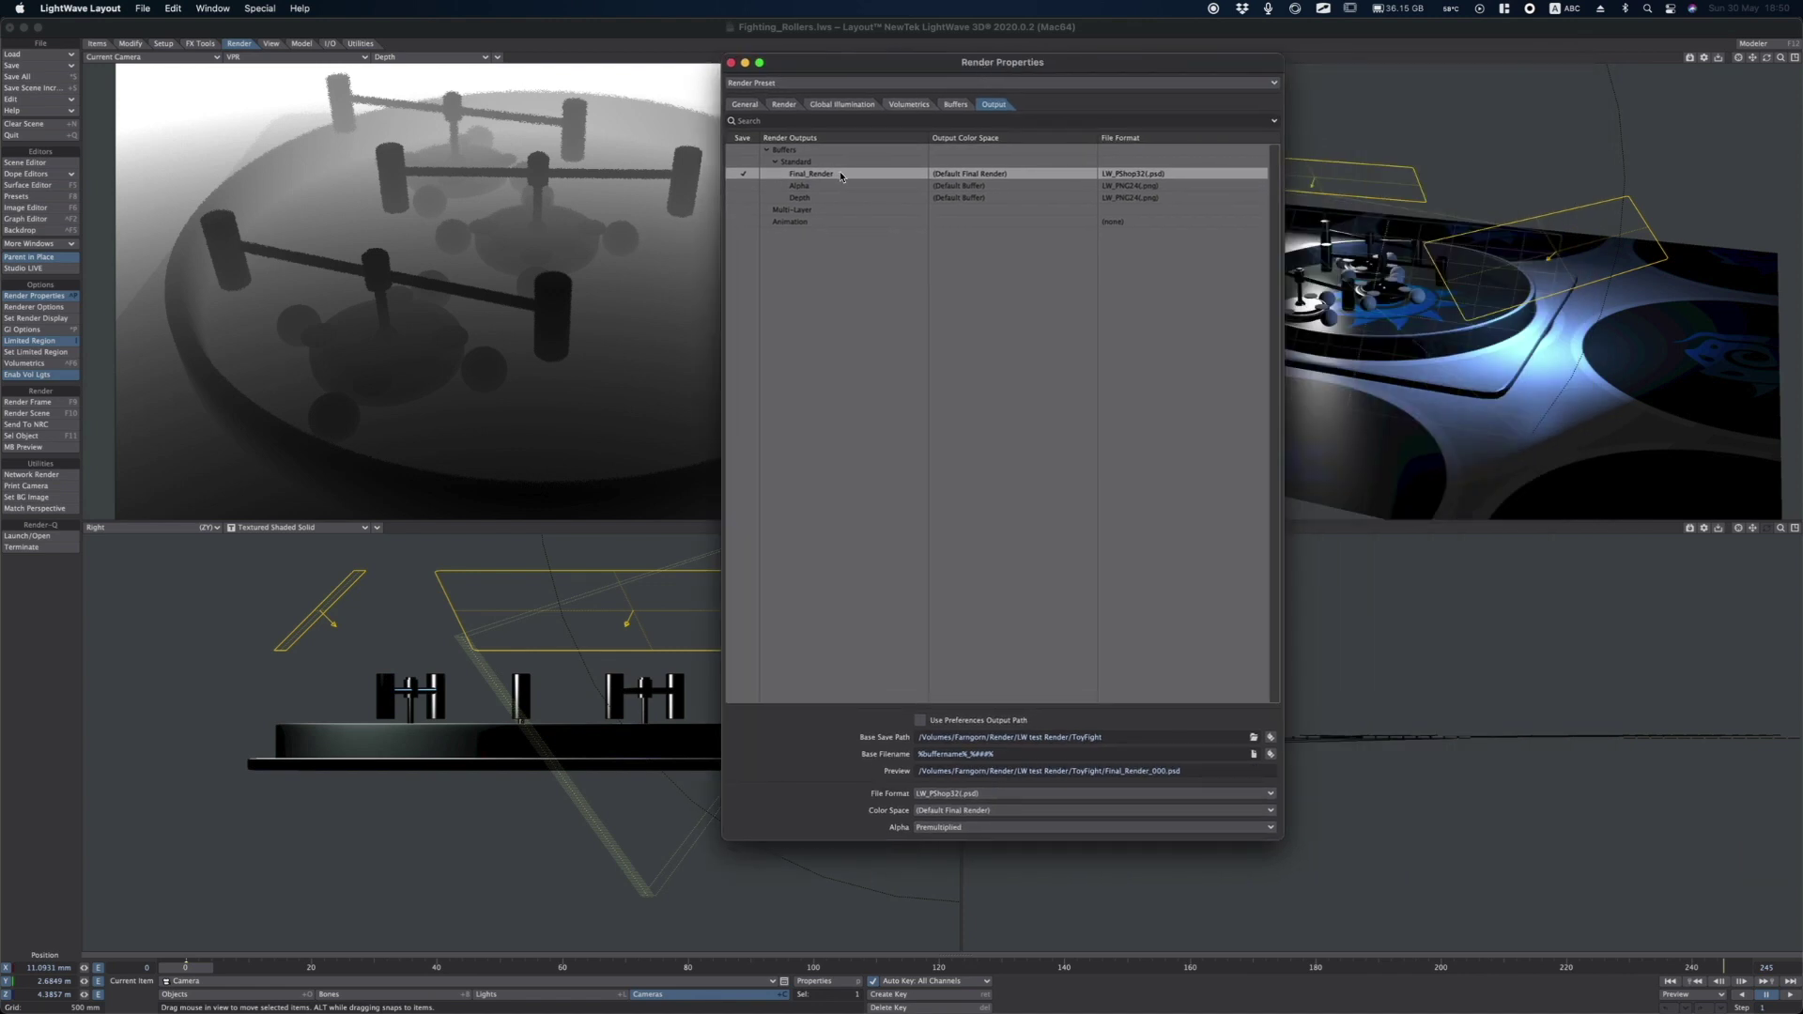
pyautogui.click(742, 185)
pyautogui.click(745, 198)
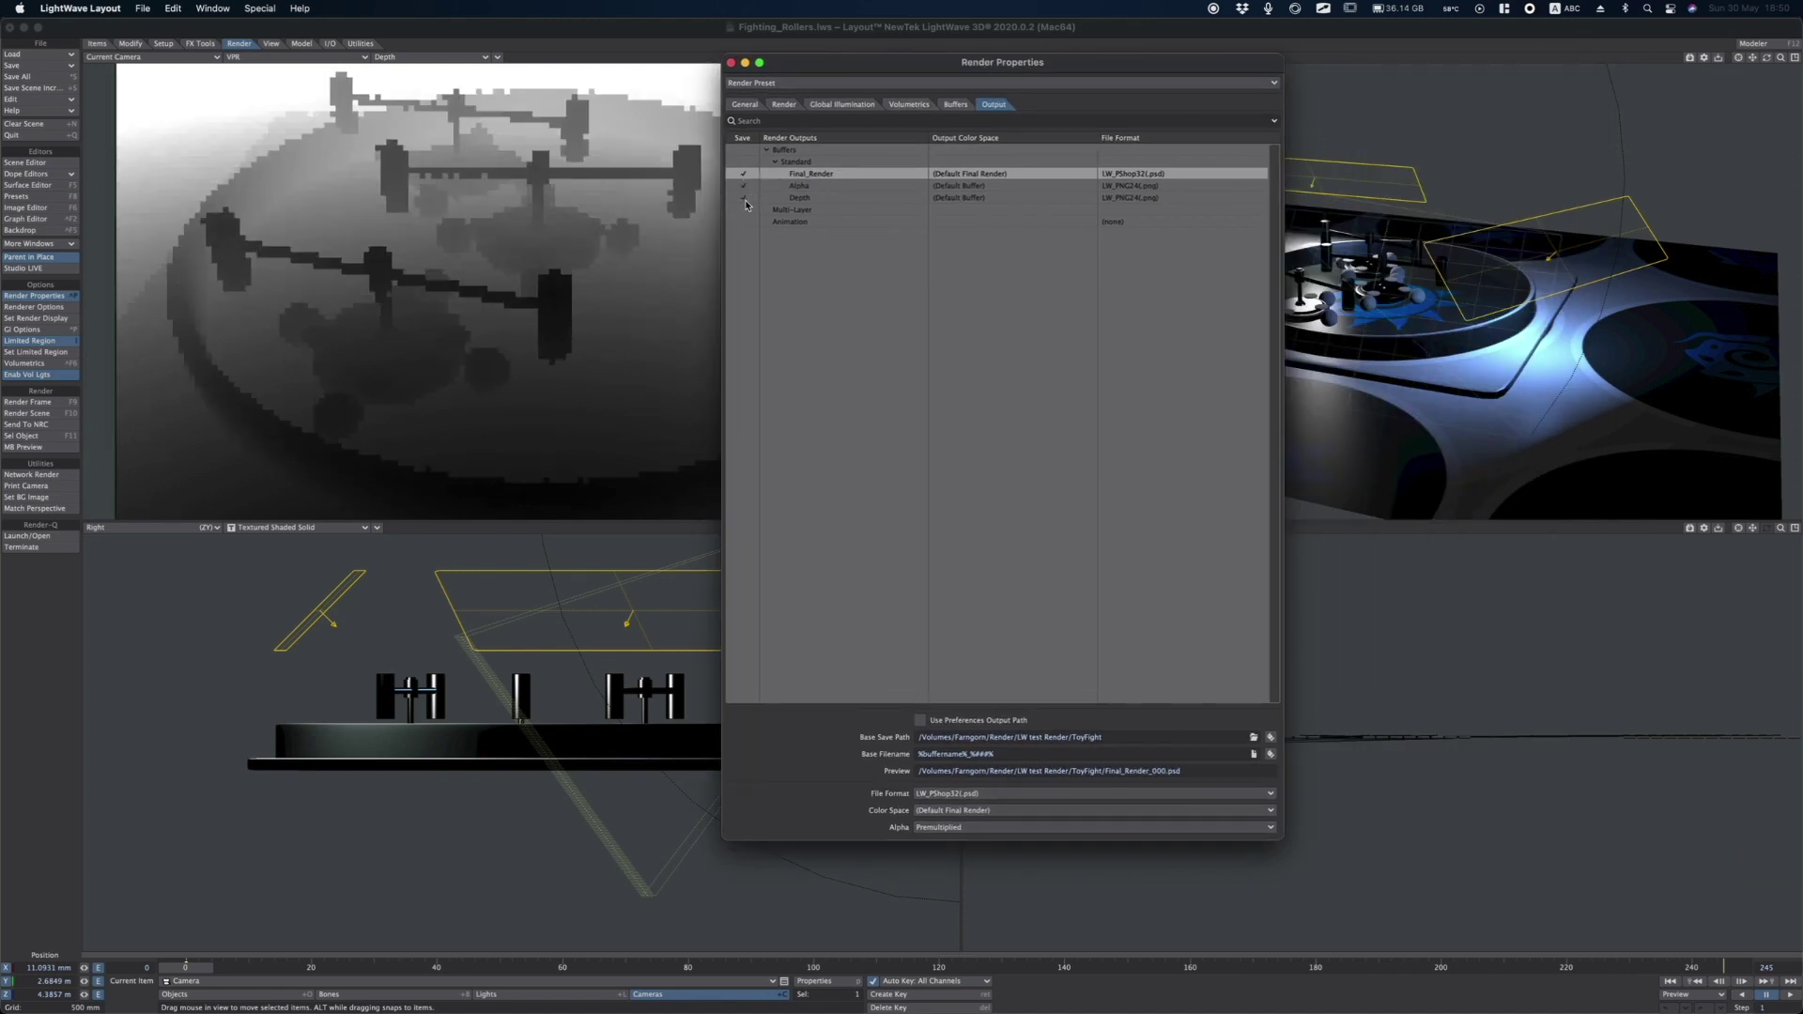
# Compare the Depth and Final_Render output paths and turn off Use Preferences Output Path for the Alpha output.
pyautogui.click(799, 198)
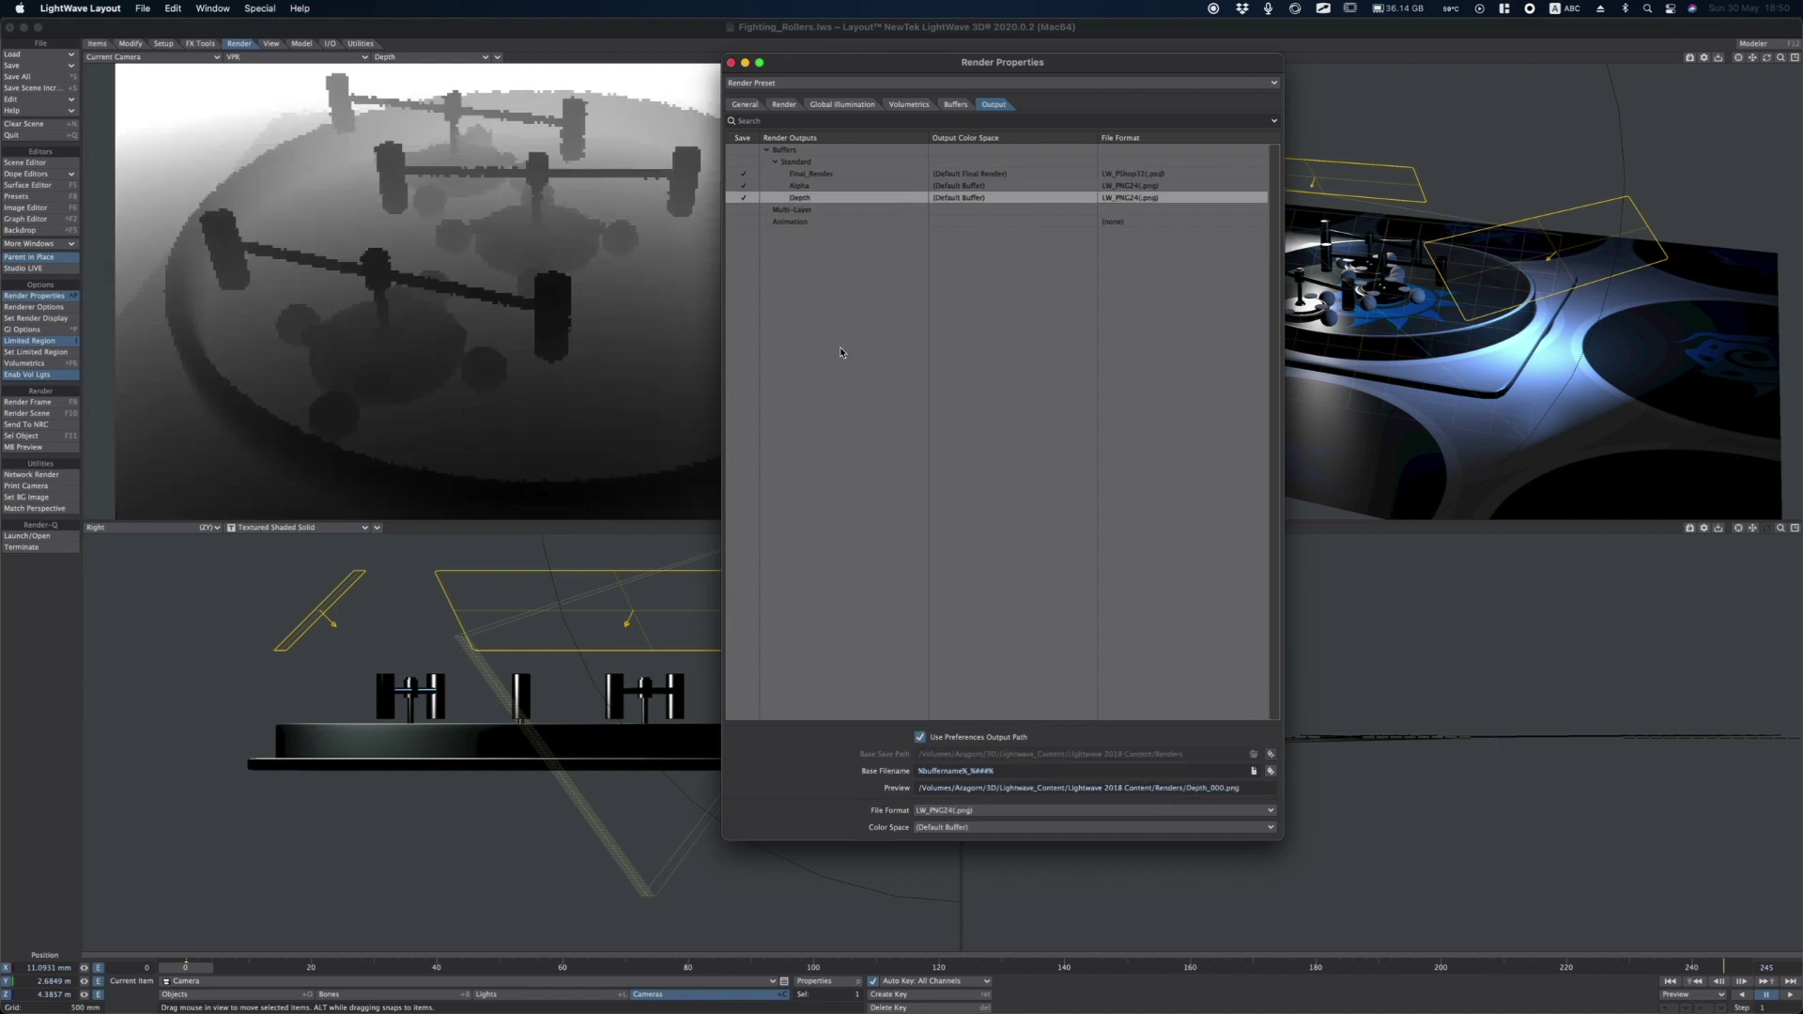
pyautogui.click(798, 175)
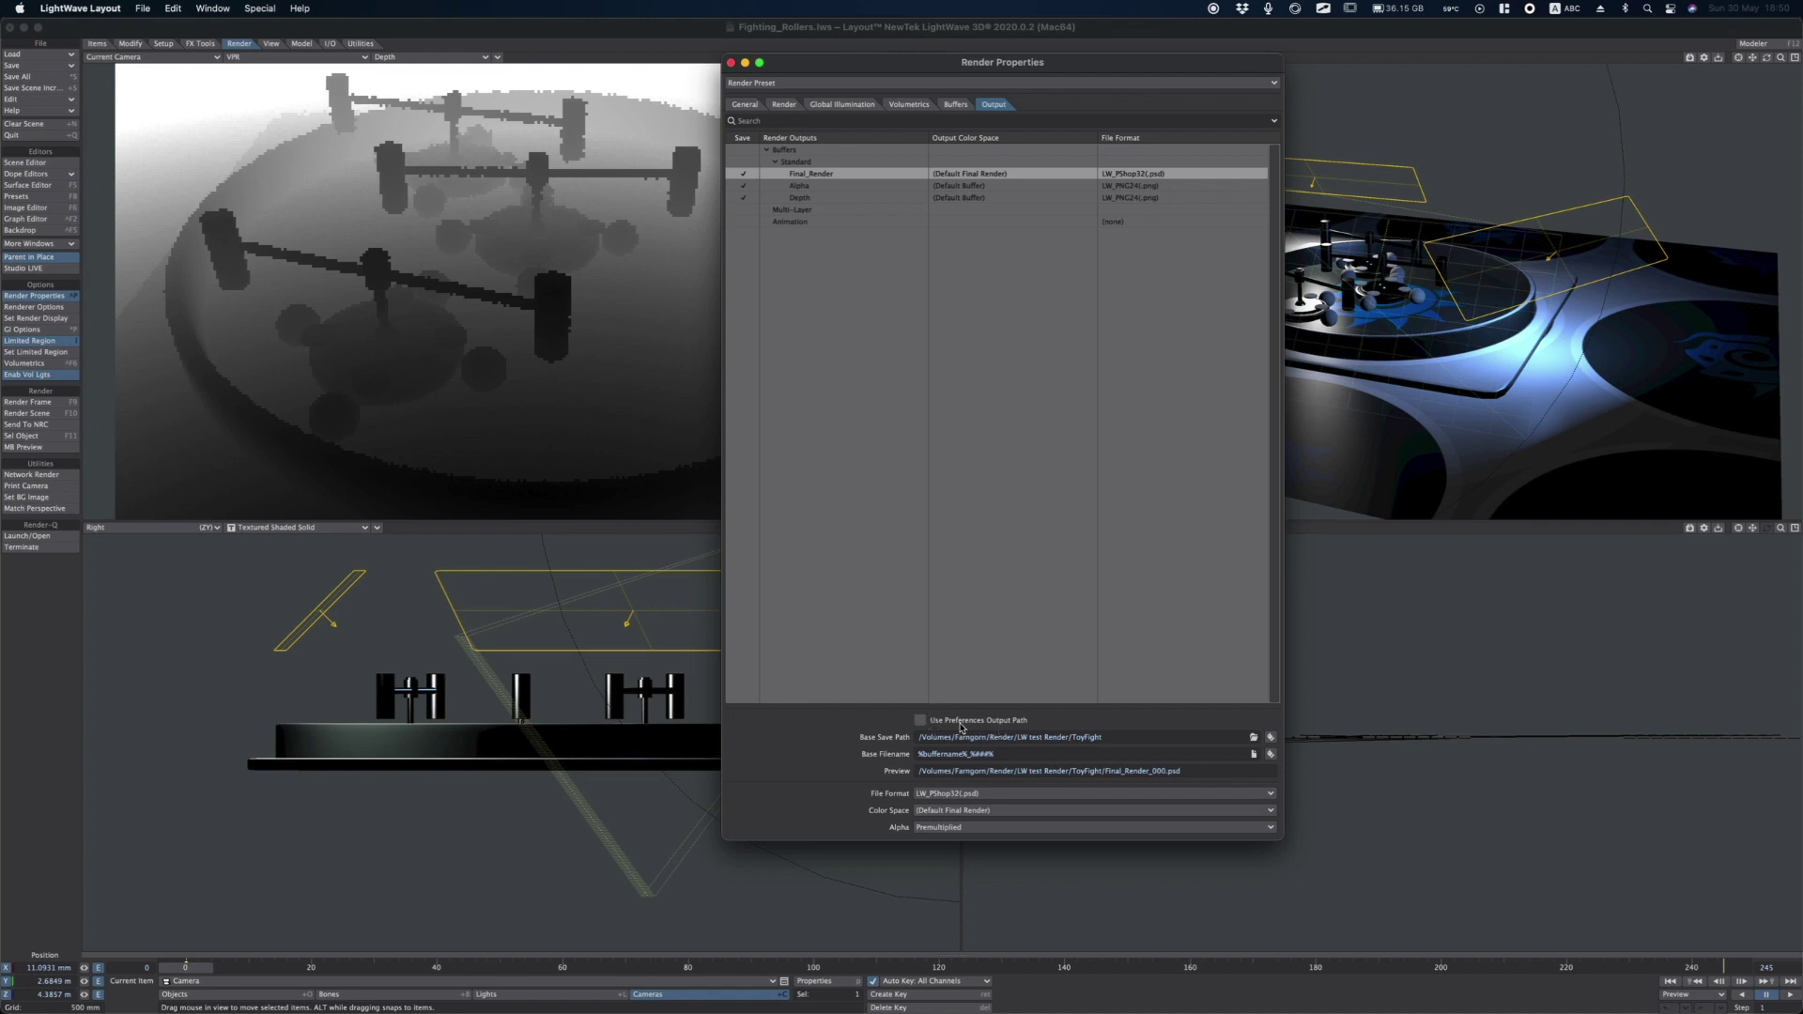
pyautogui.click(821, 186)
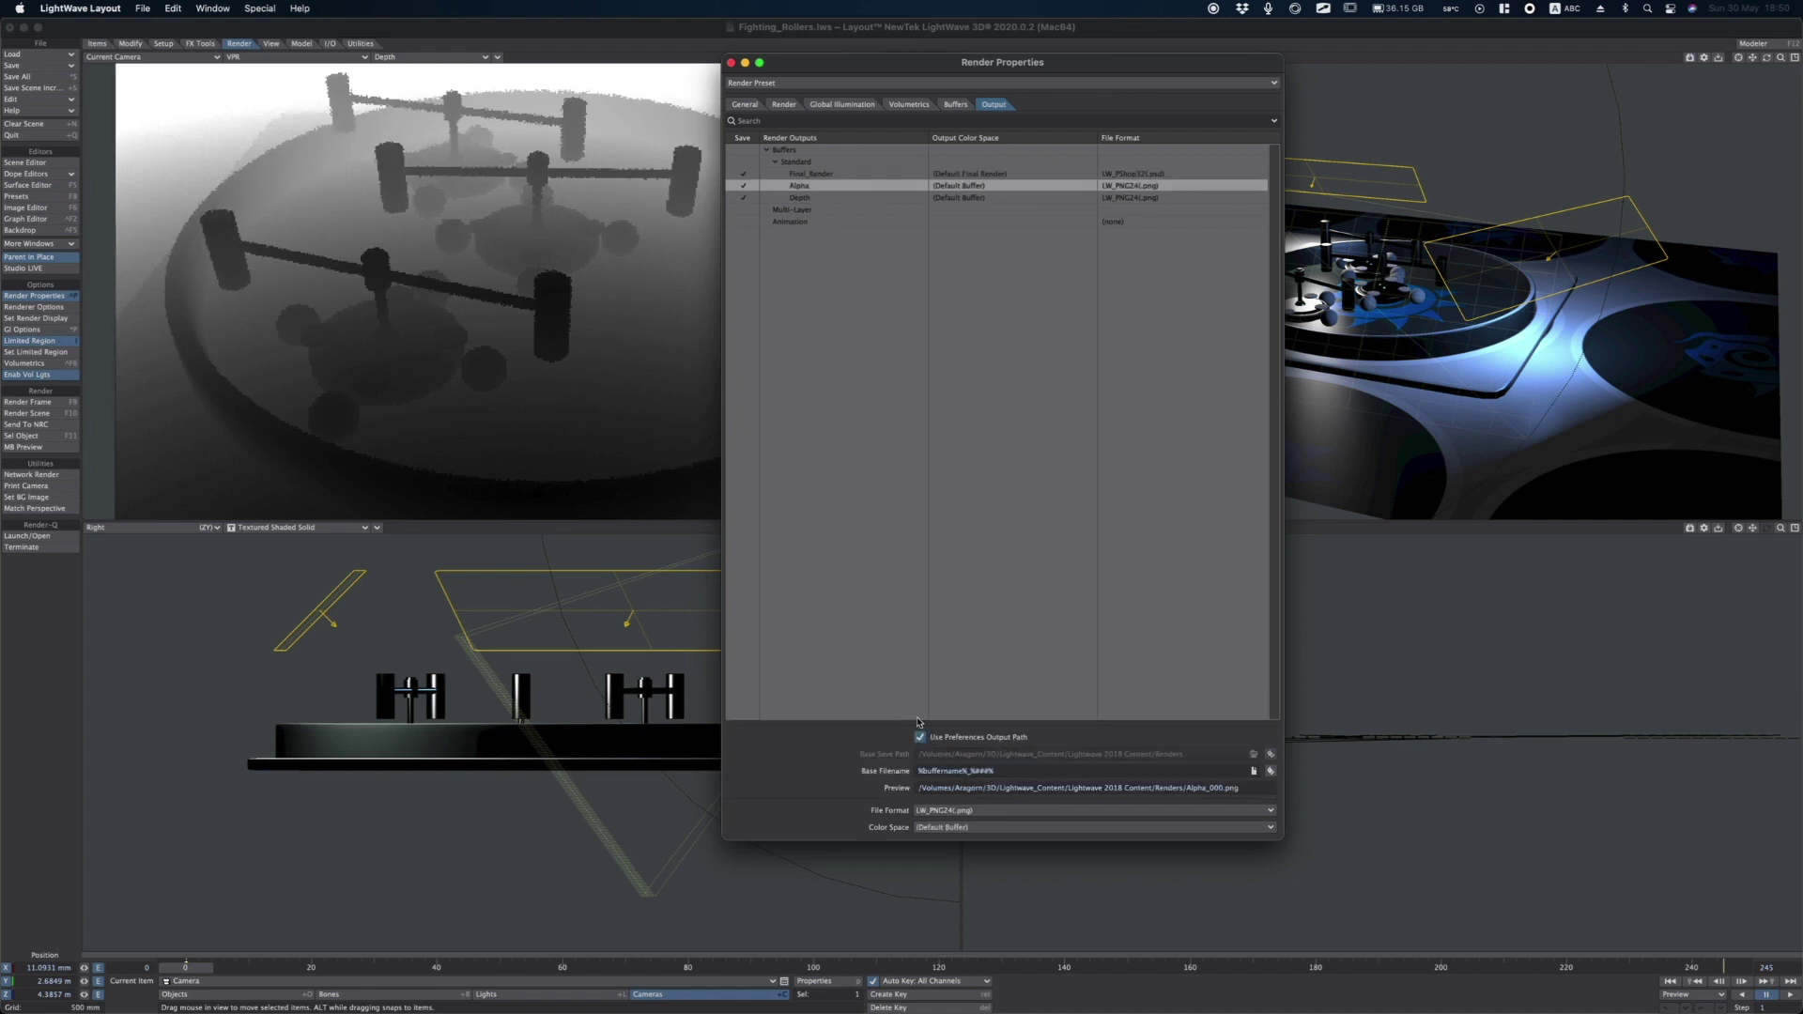
pyautogui.click(970, 738)
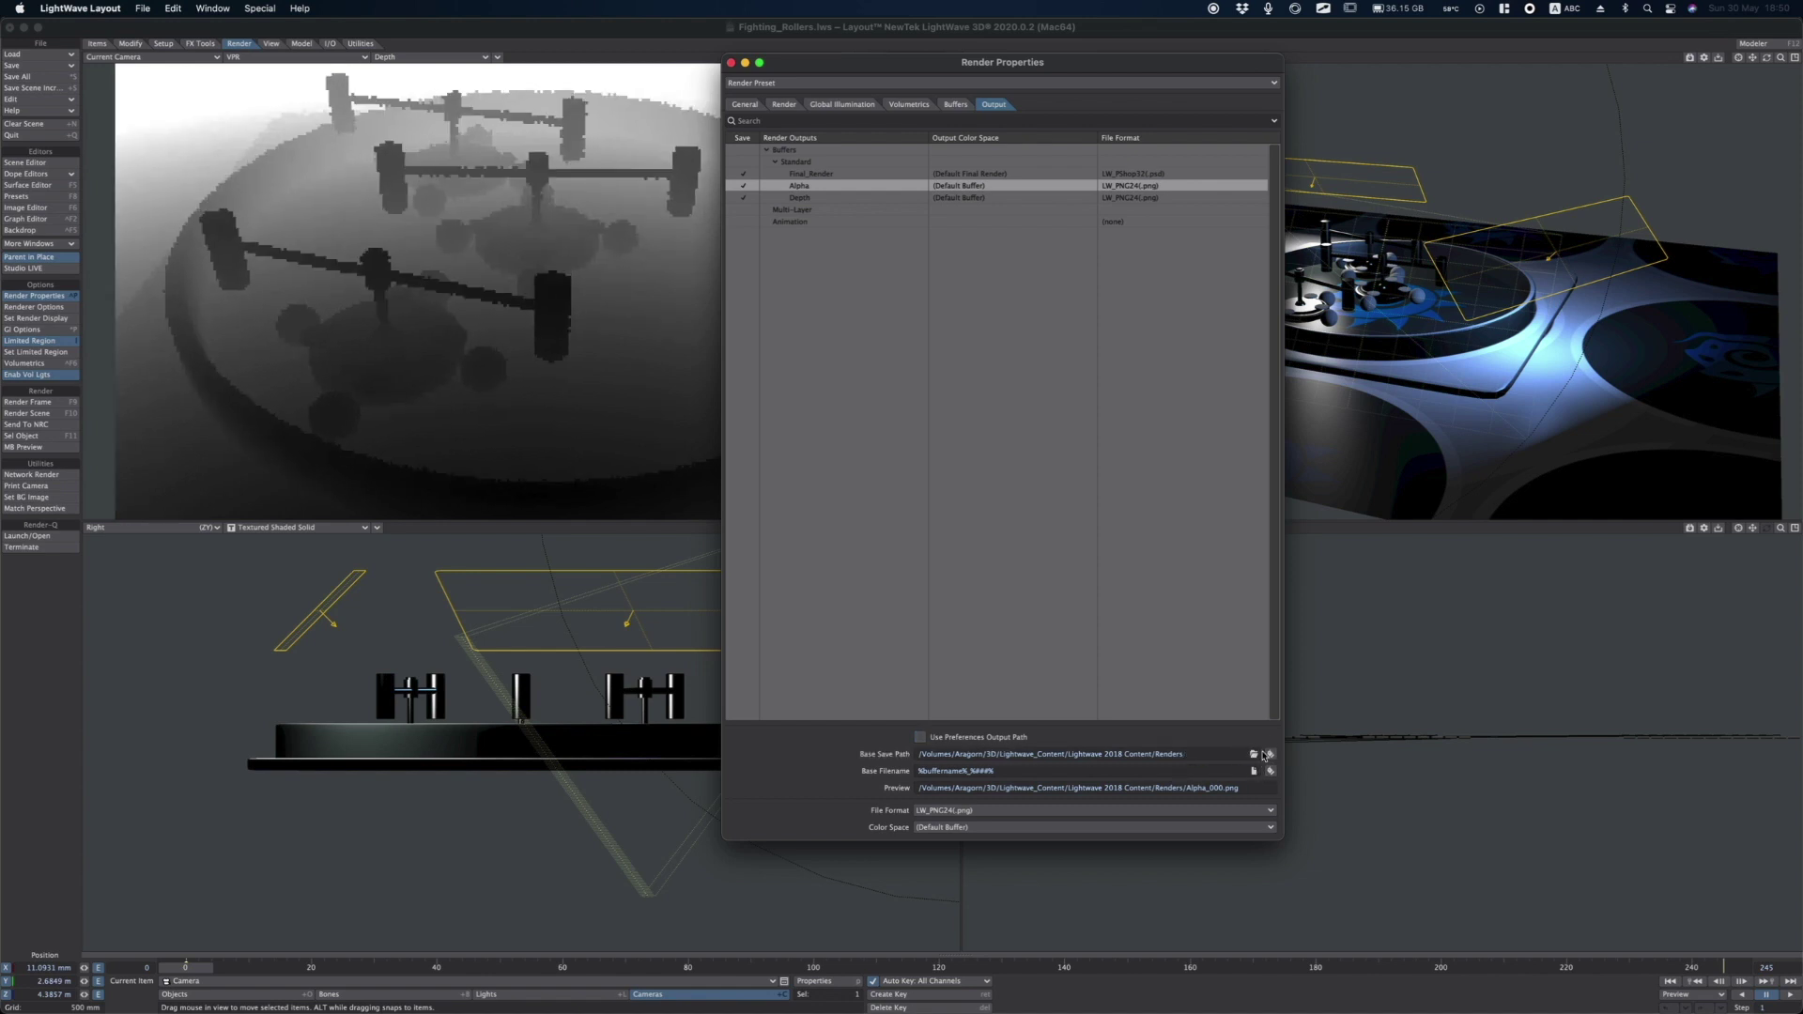
pyautogui.hotkey('ctrl', 'shift', 'b')
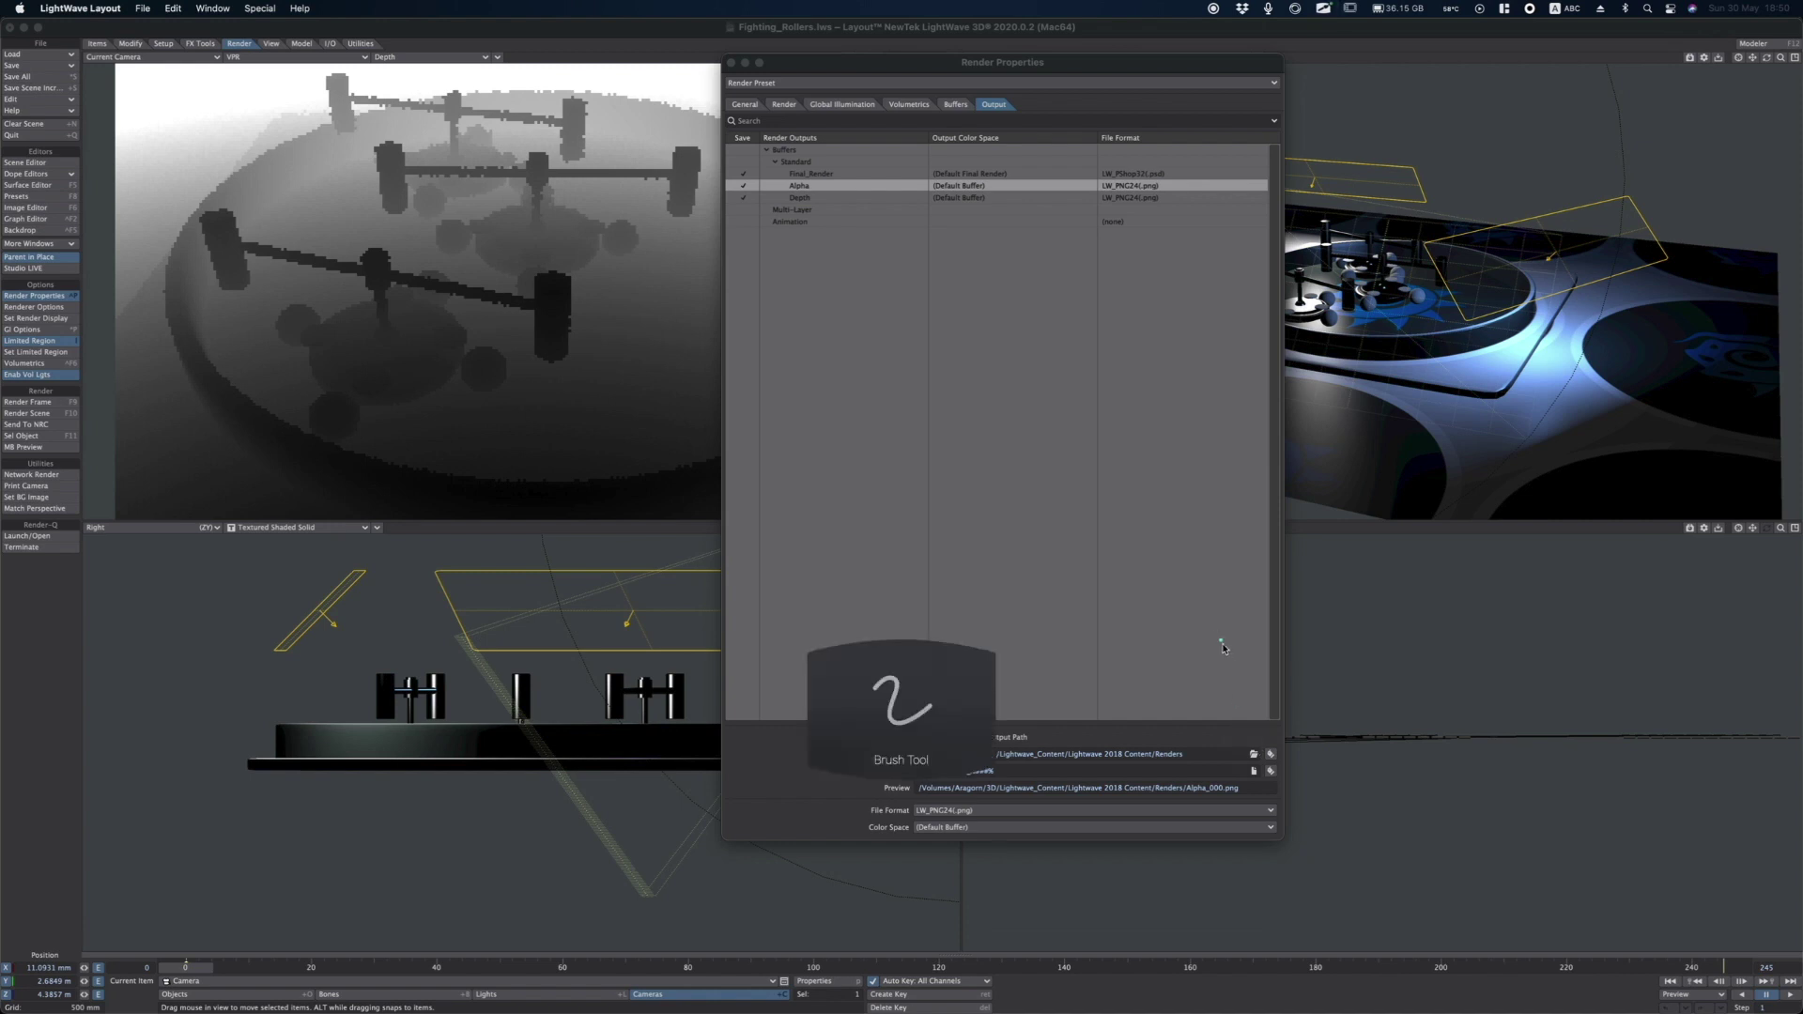
pyautogui.moveTo(1224, 648); pyautogui.dragTo(1260, 757)
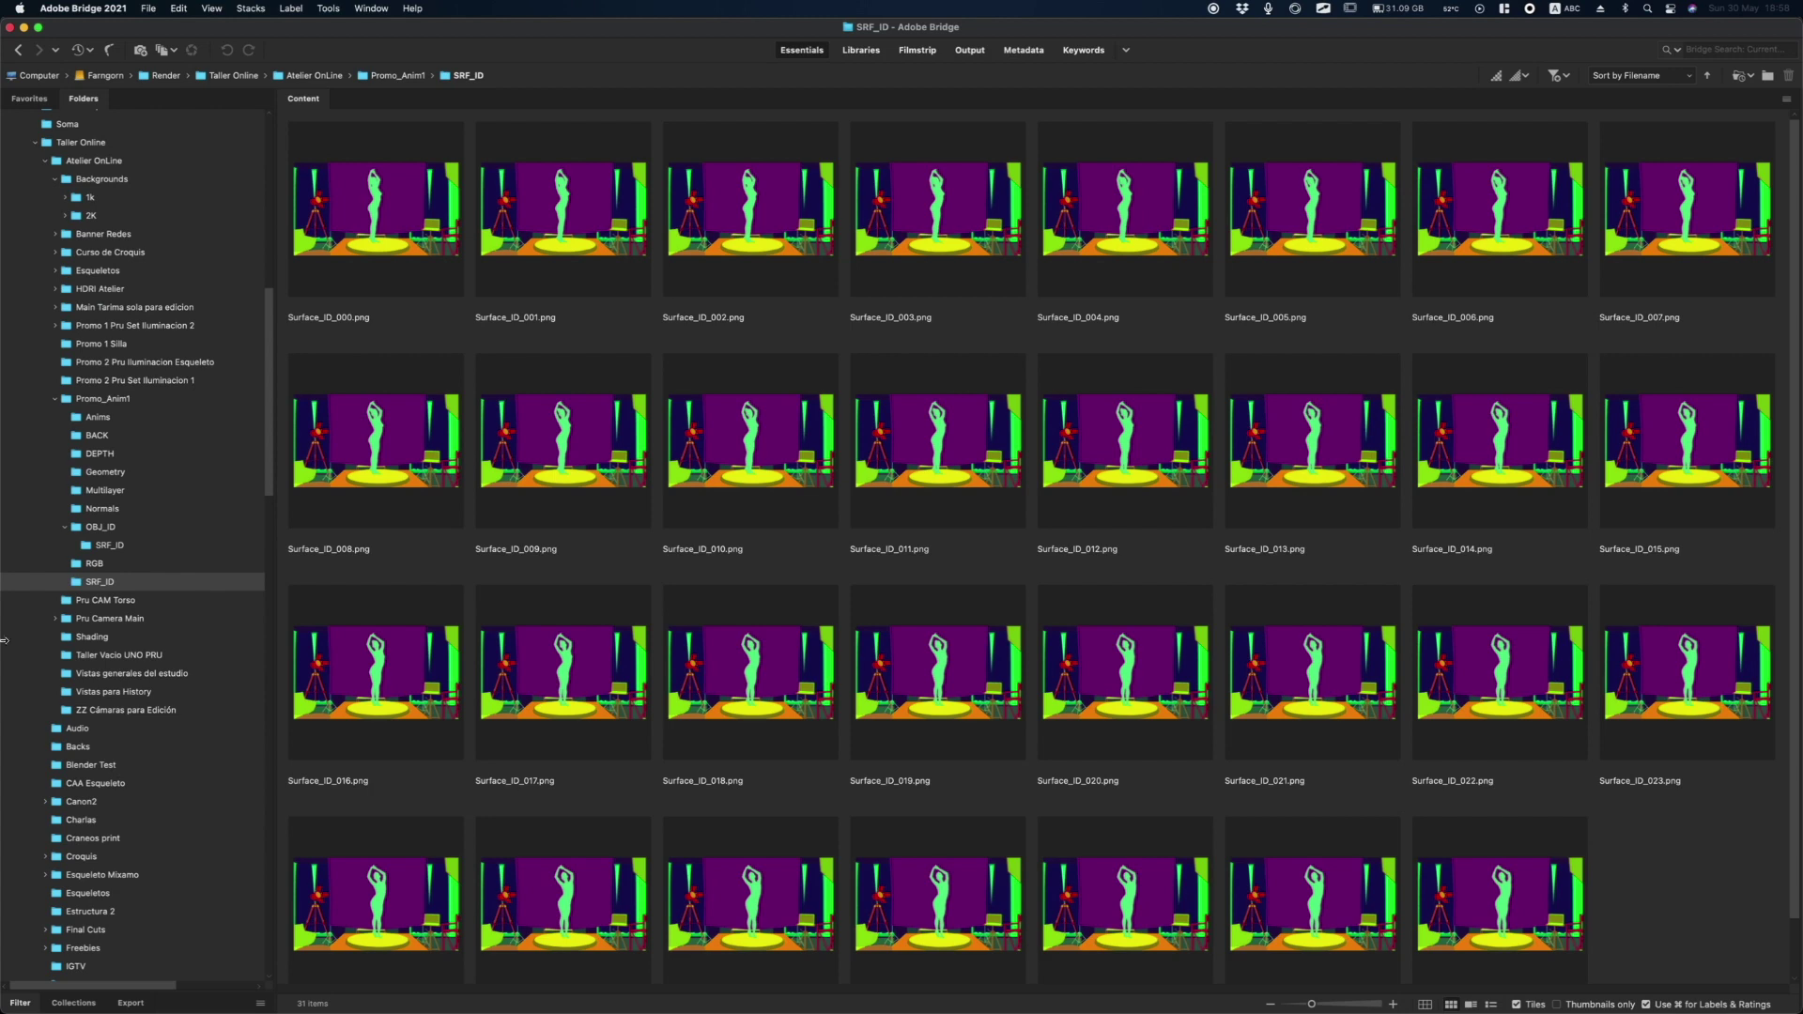
# In Adobe Bridge, look through the Anims and BACK folders of Promo_Anim1 and select the Depth movie in Anims.
pyautogui.click(107, 420)
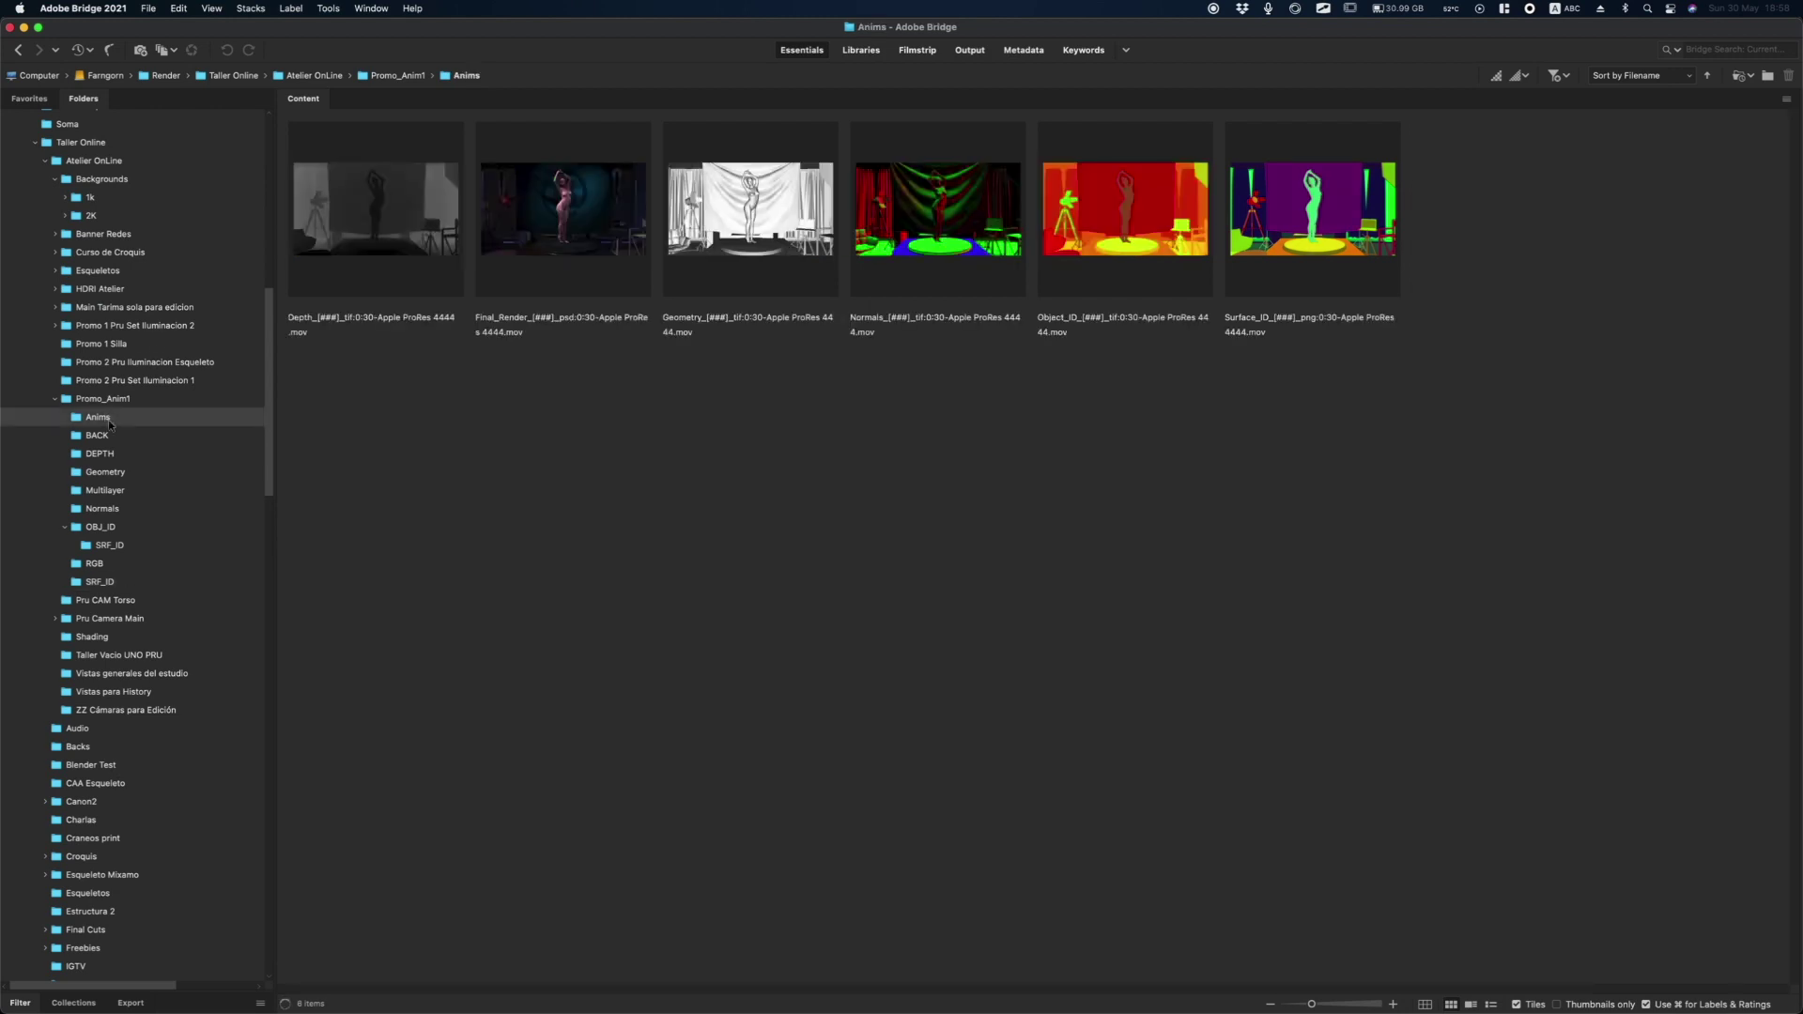
pyautogui.click(111, 439)
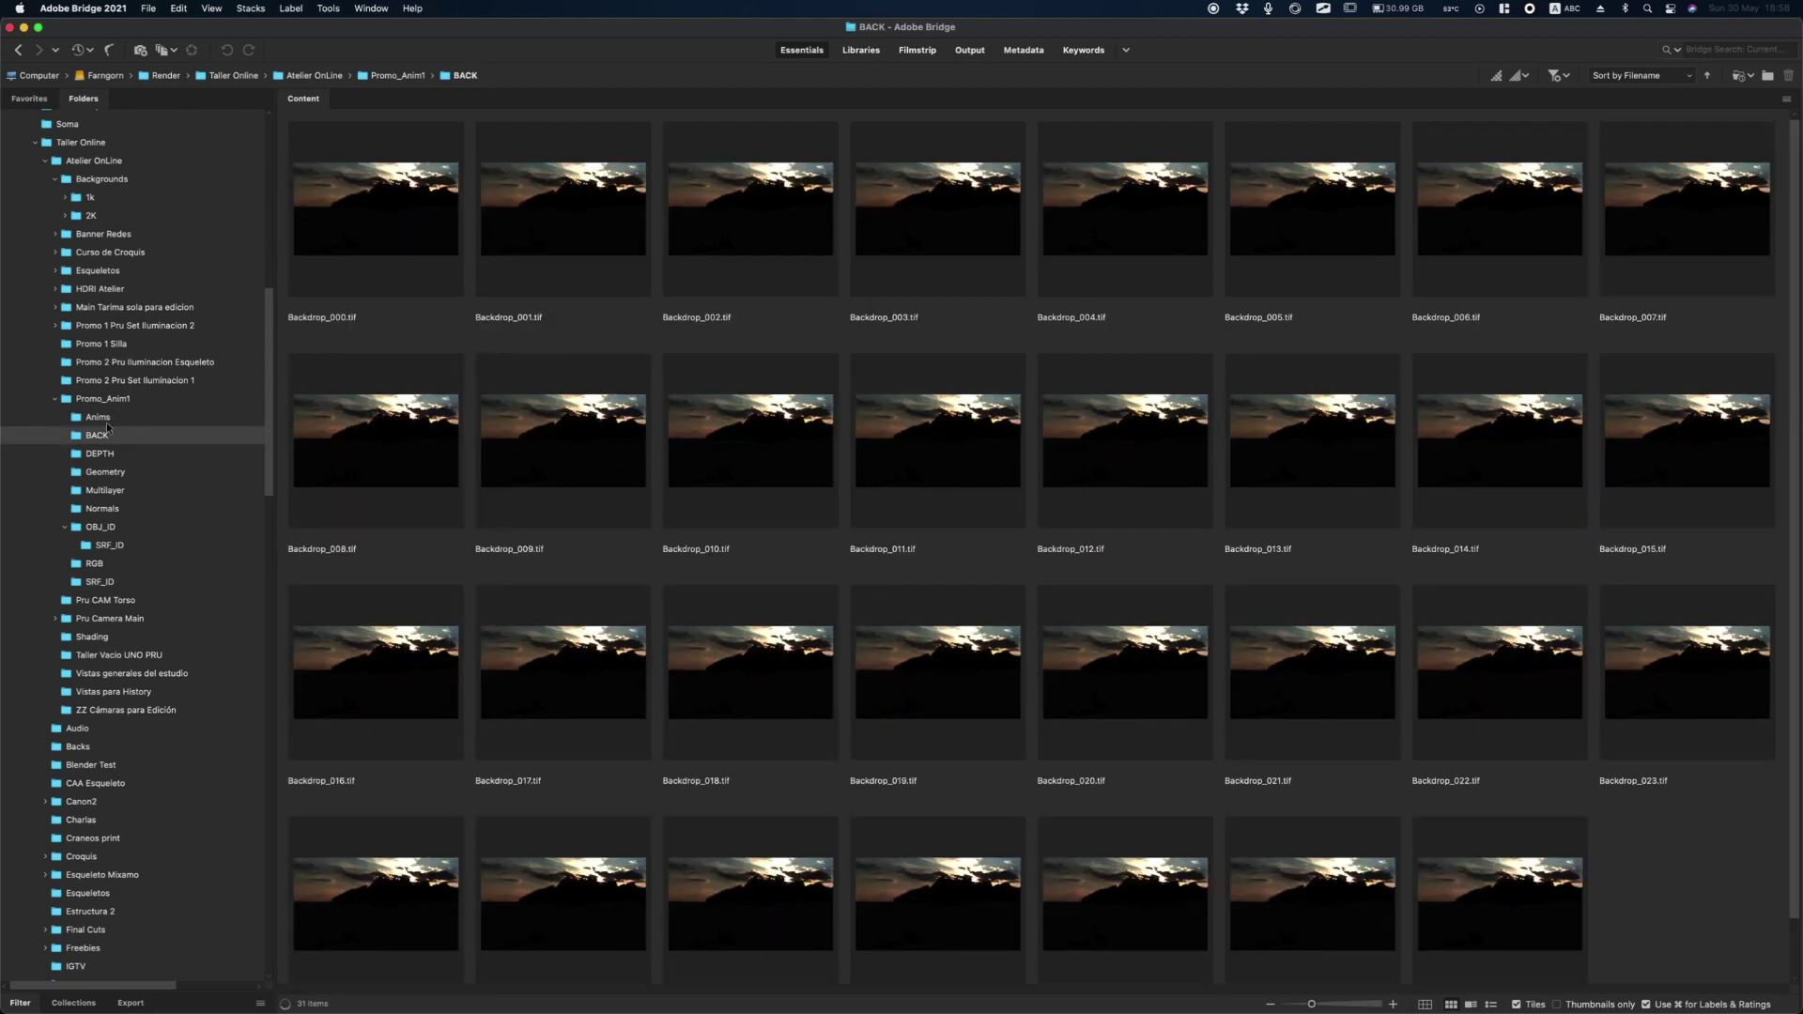
pyautogui.click(89, 419)
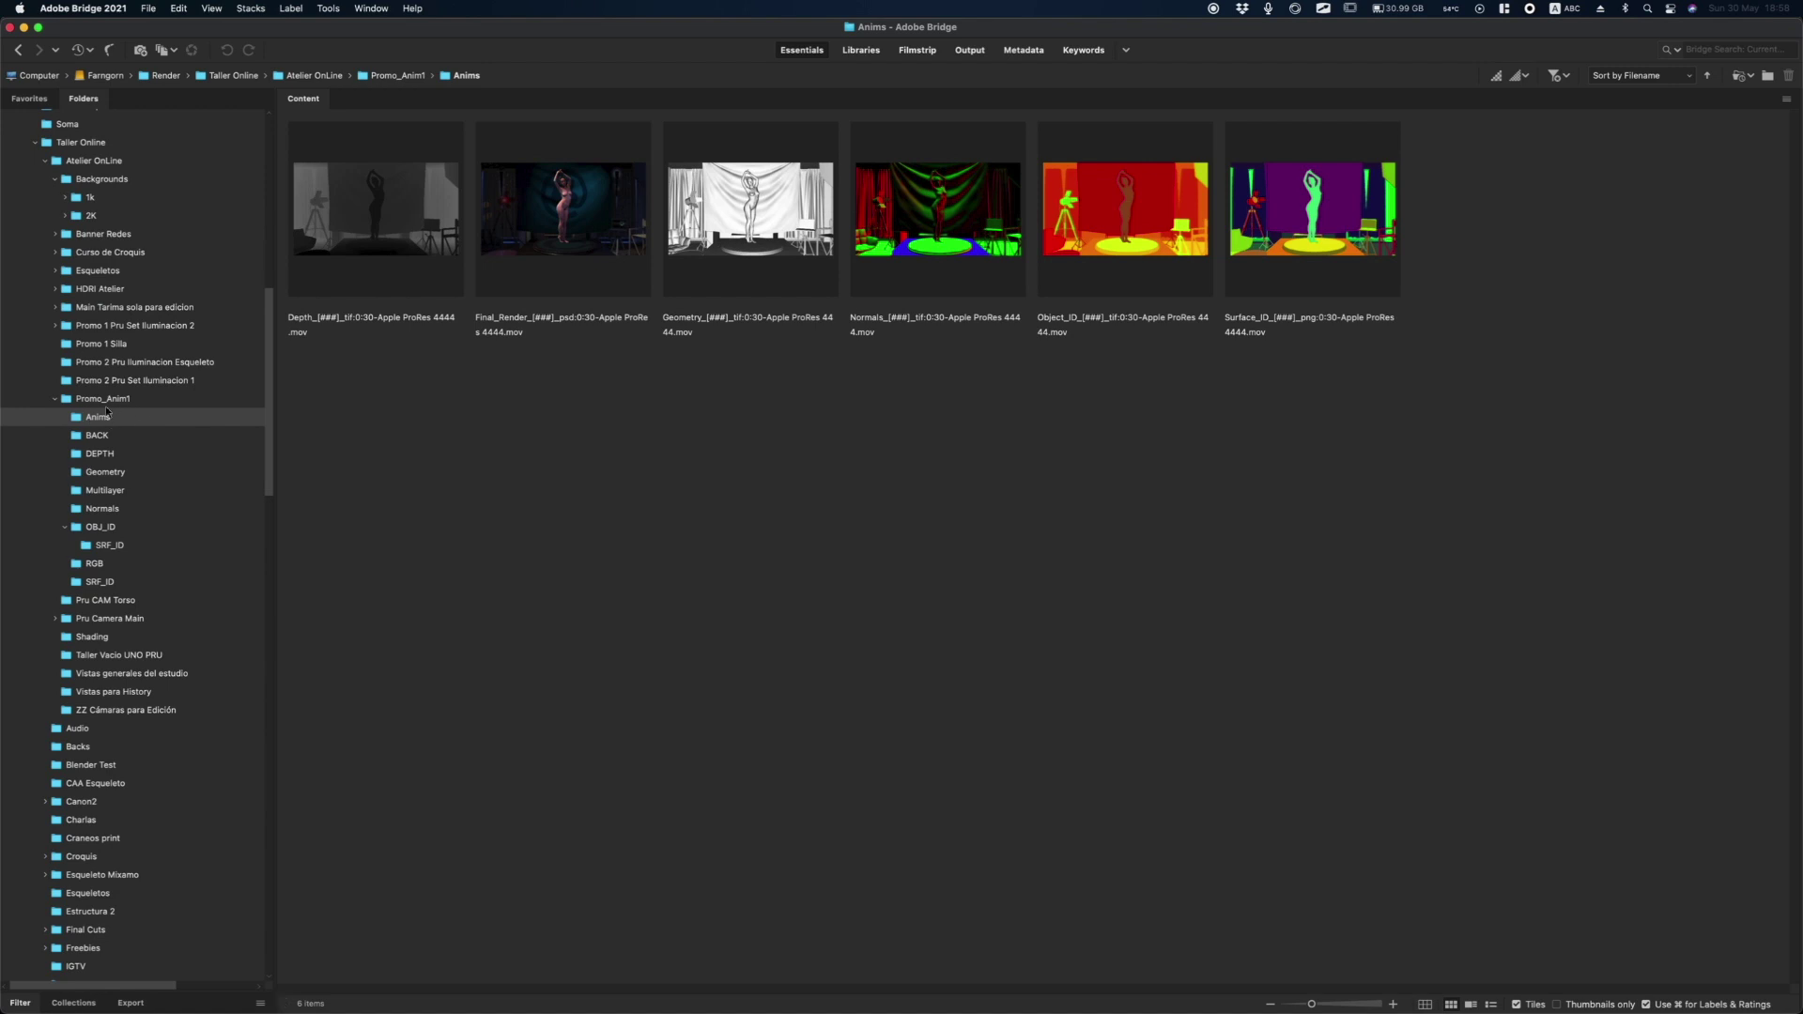
pyautogui.click(434, 244)
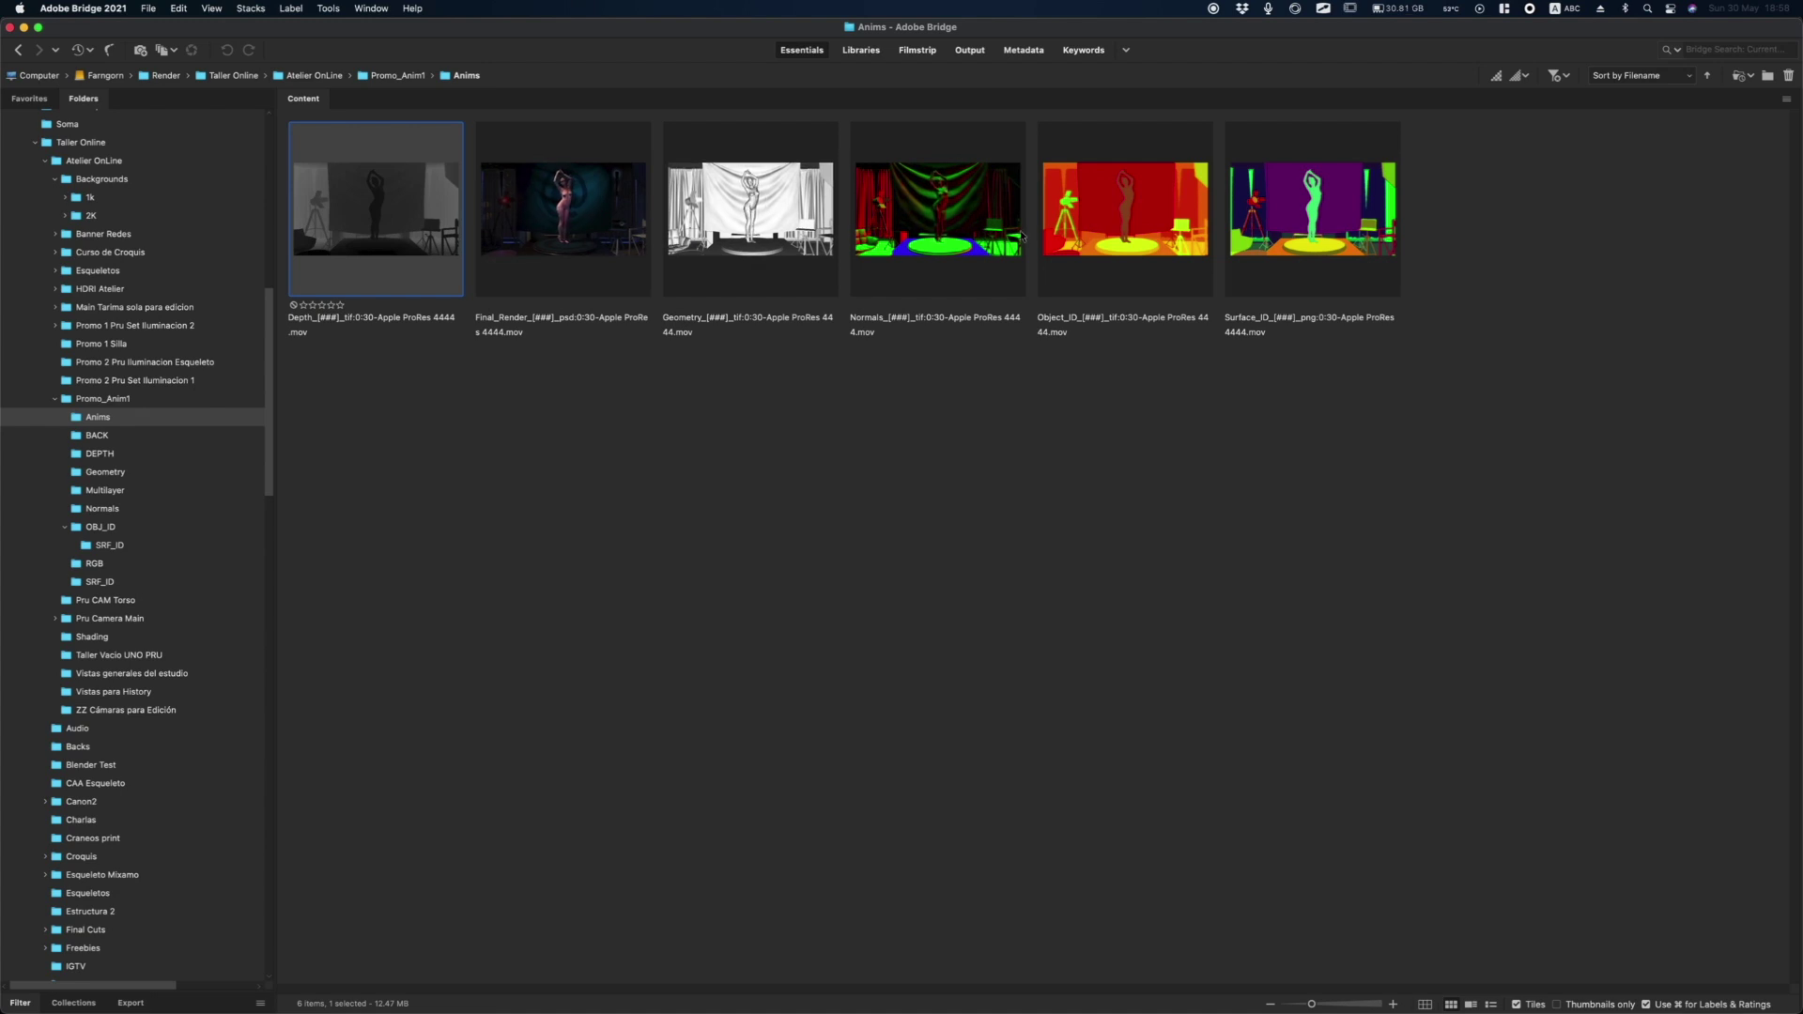
# Play the Surface_ID and Object_ID pass movies from the Anims folder, closing each one after viewing.
pyautogui.doubleClick(1388, 256)
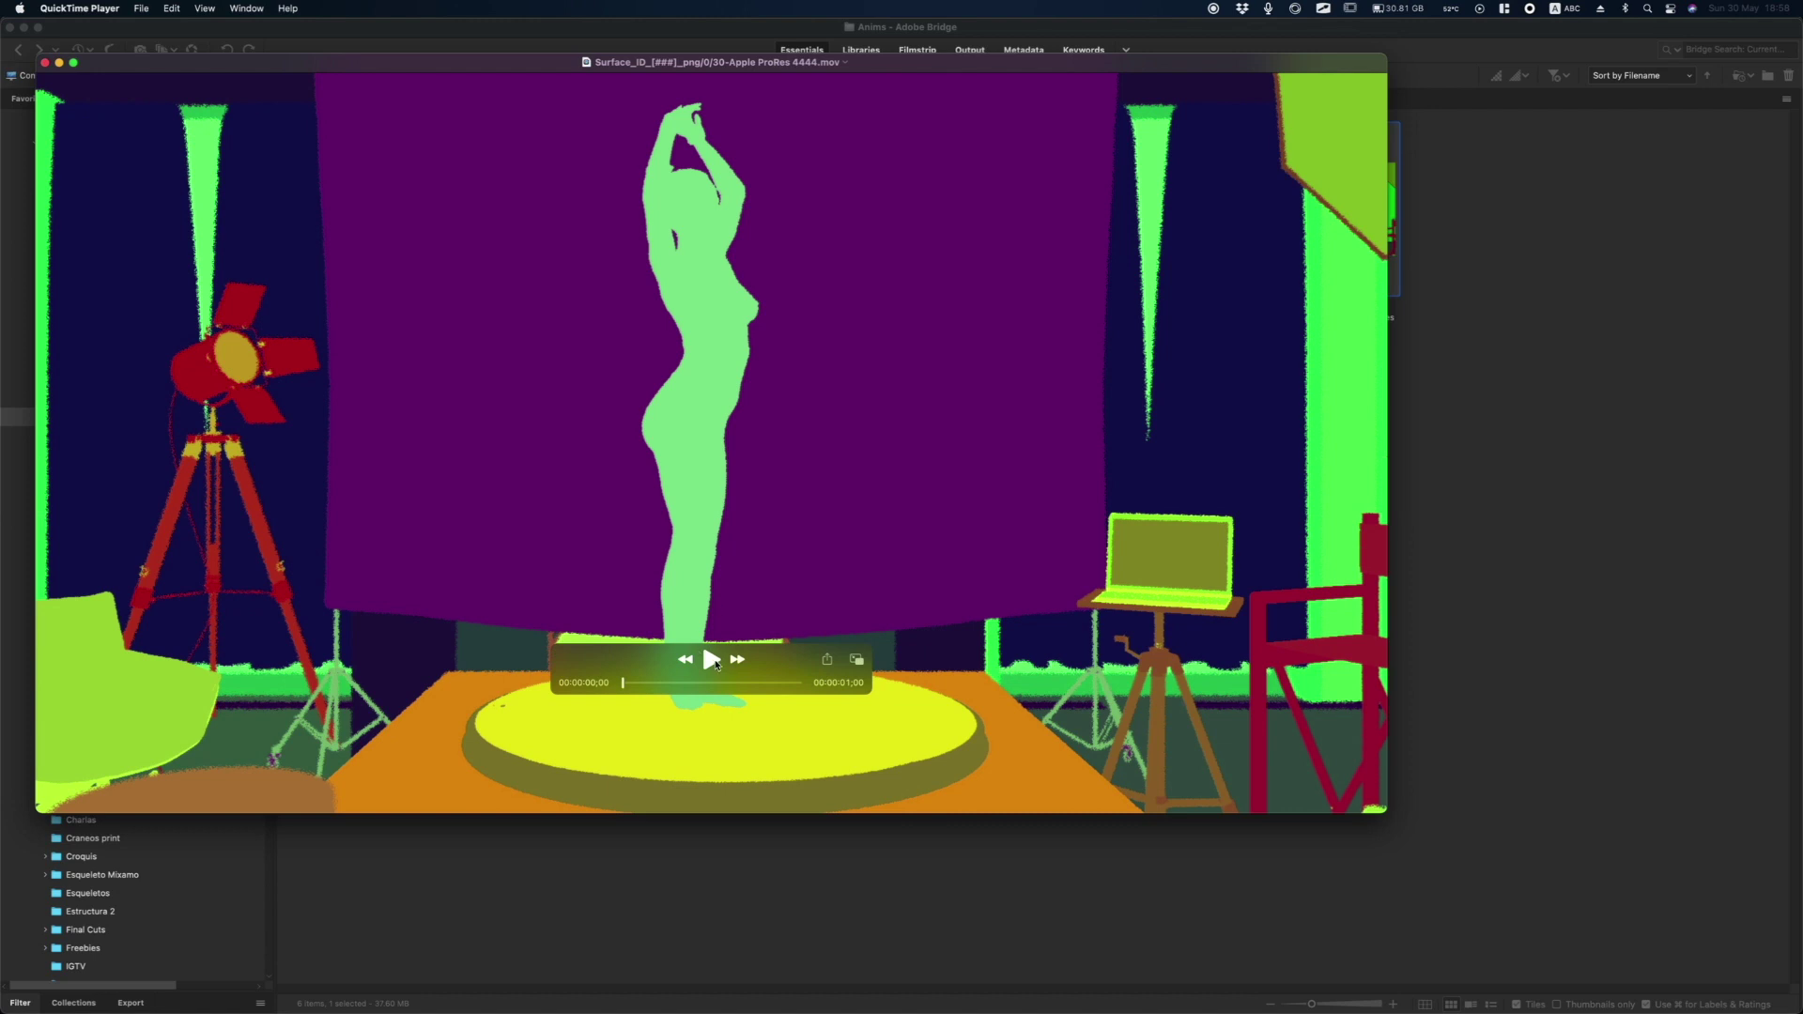
pyautogui.click(713, 660)
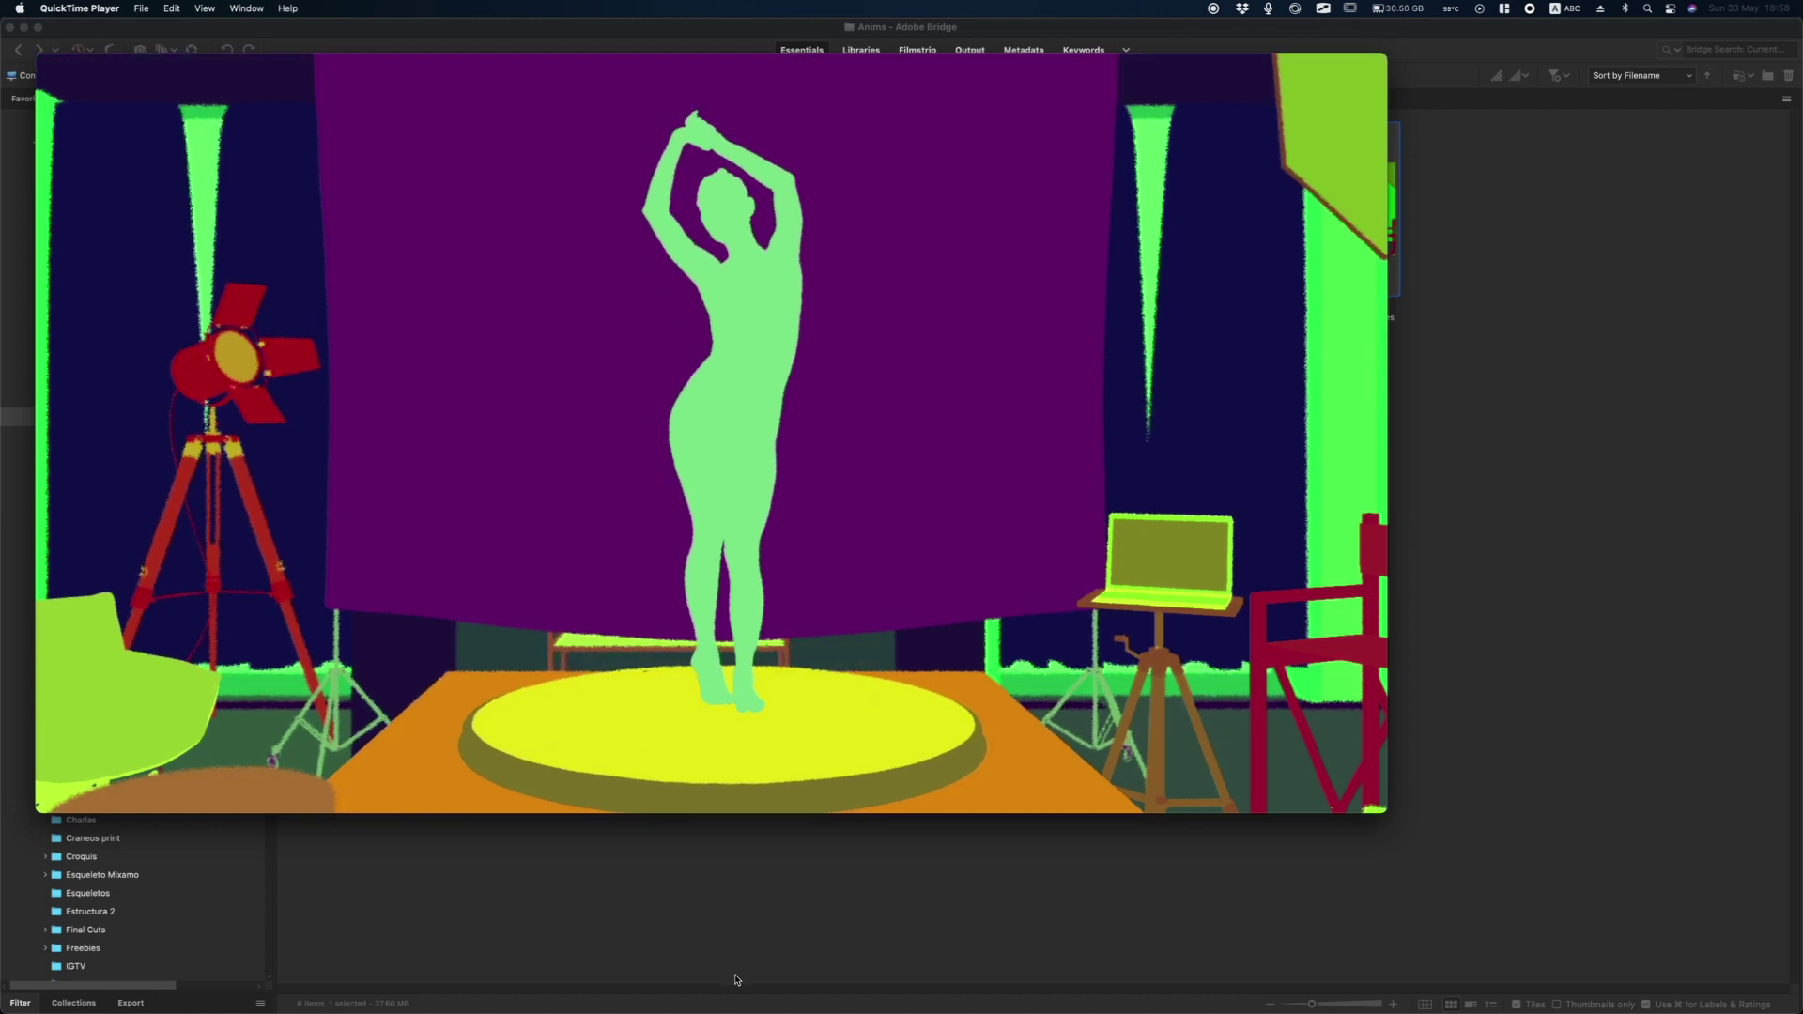
pyautogui.press('super+w')
pyautogui.doubleClick(1134, 153)
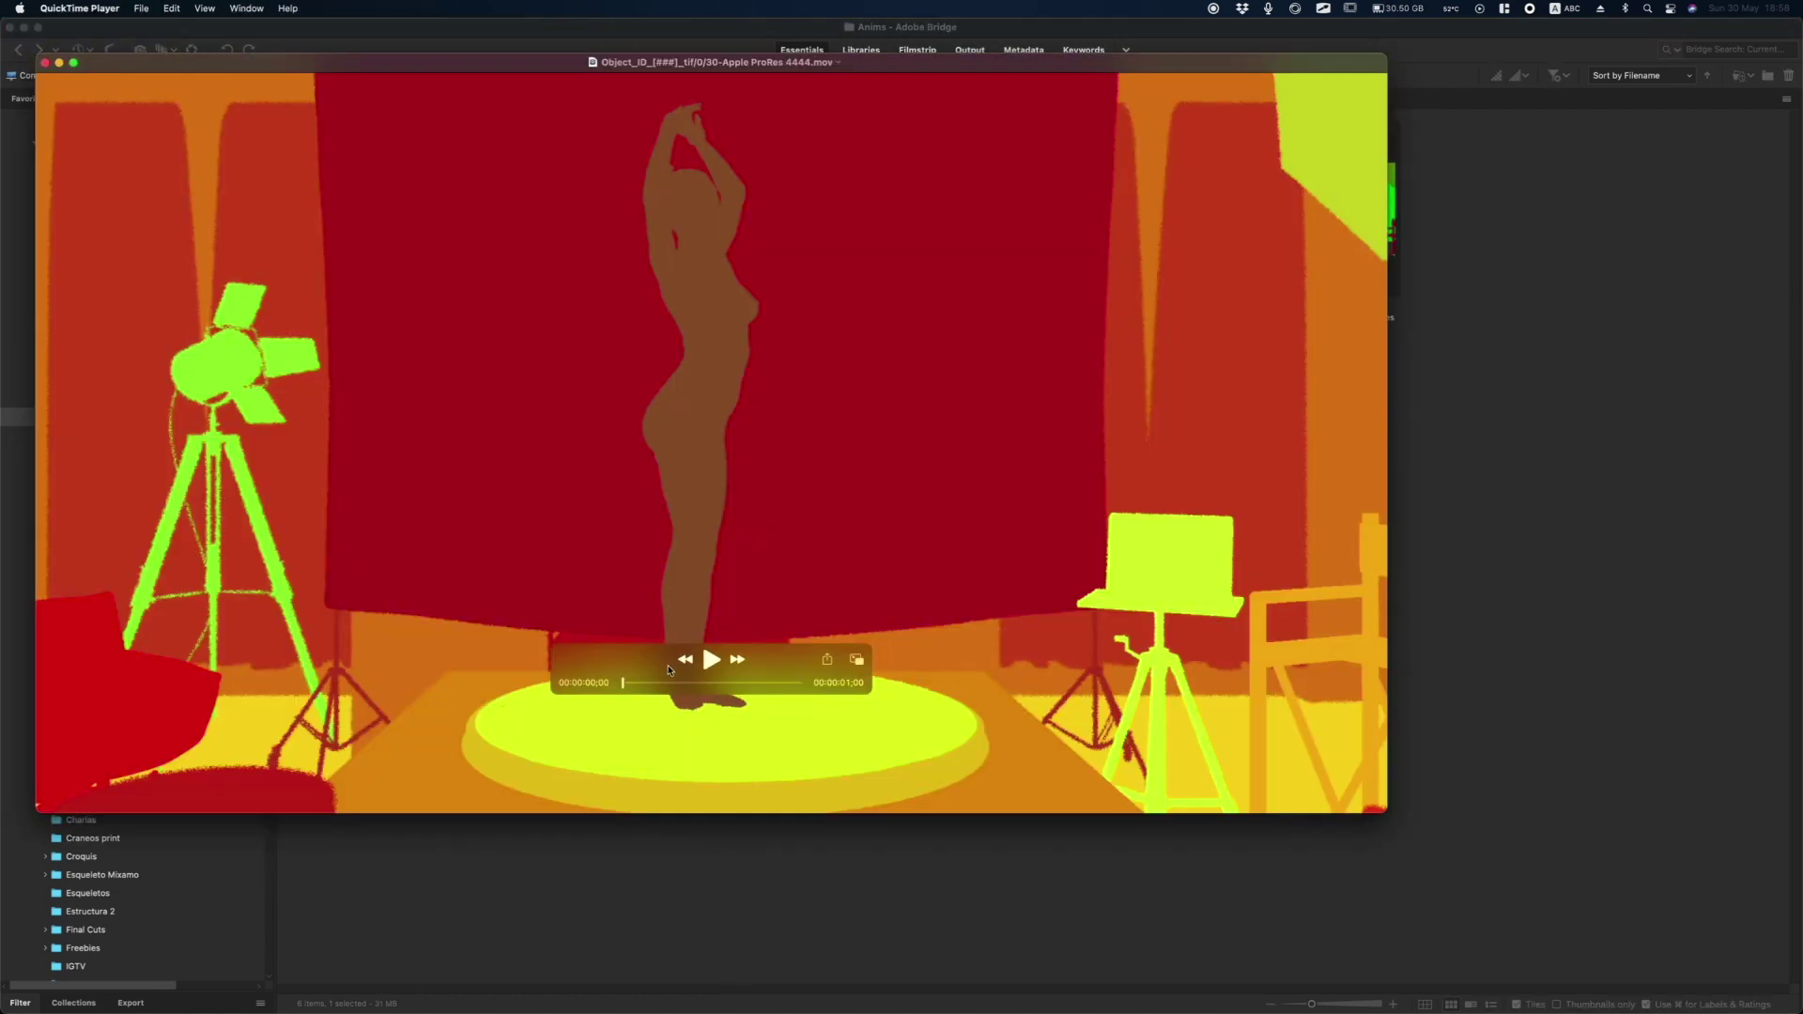
pyautogui.click(706, 668)
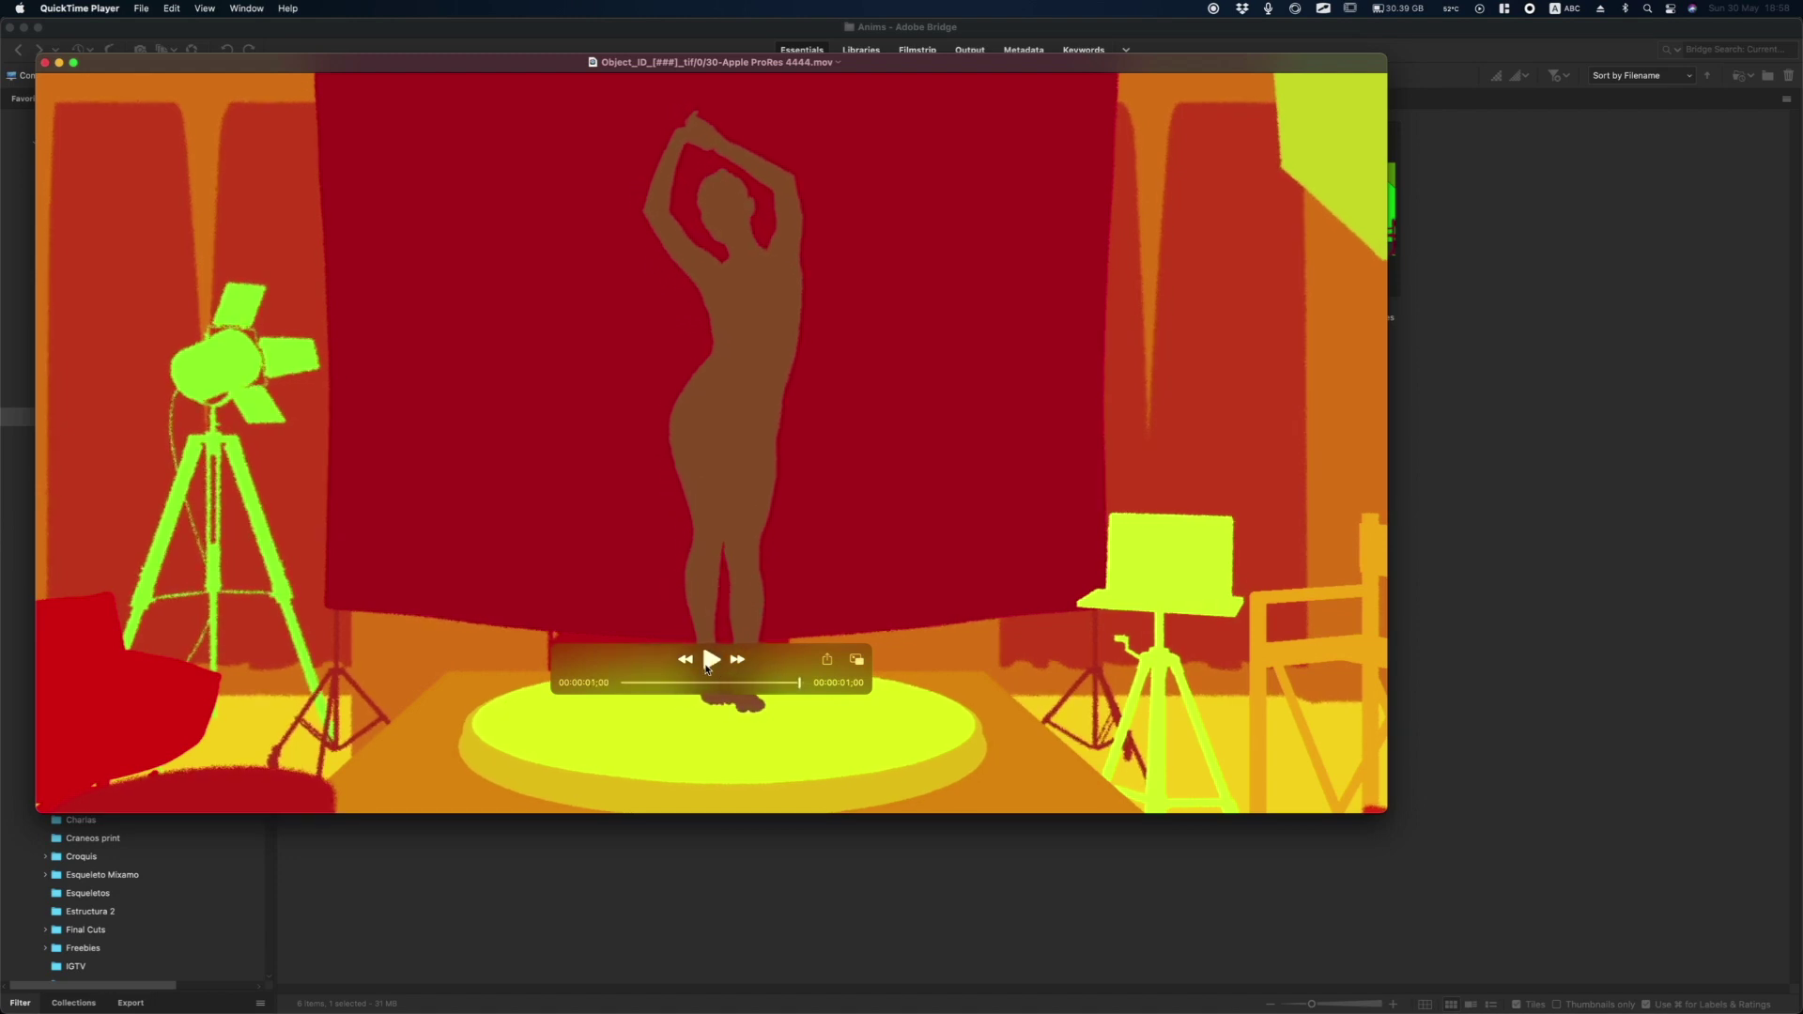
pyautogui.click(710, 666)
pyautogui.press('super+w')
# Play the Normals and Geometry pass movies from the Anims folder, closing each one after viewing.
pyautogui.doubleClick(919, 187)
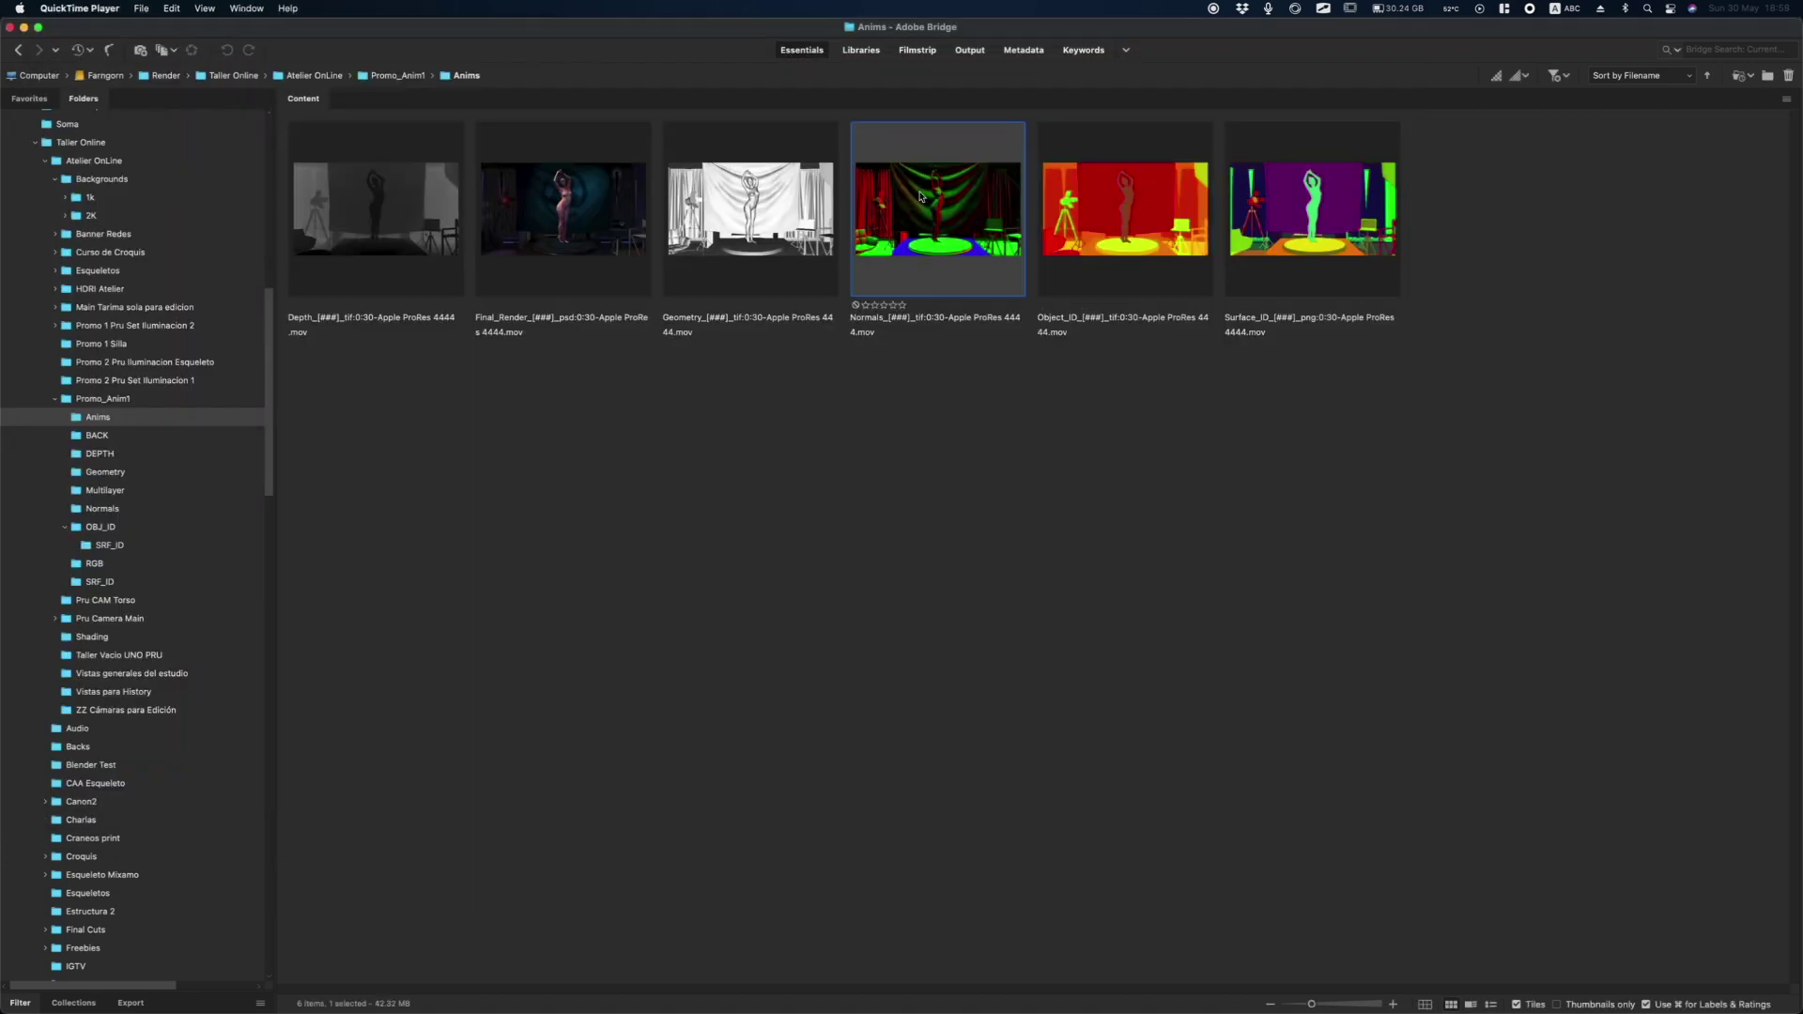
pyautogui.press('space')
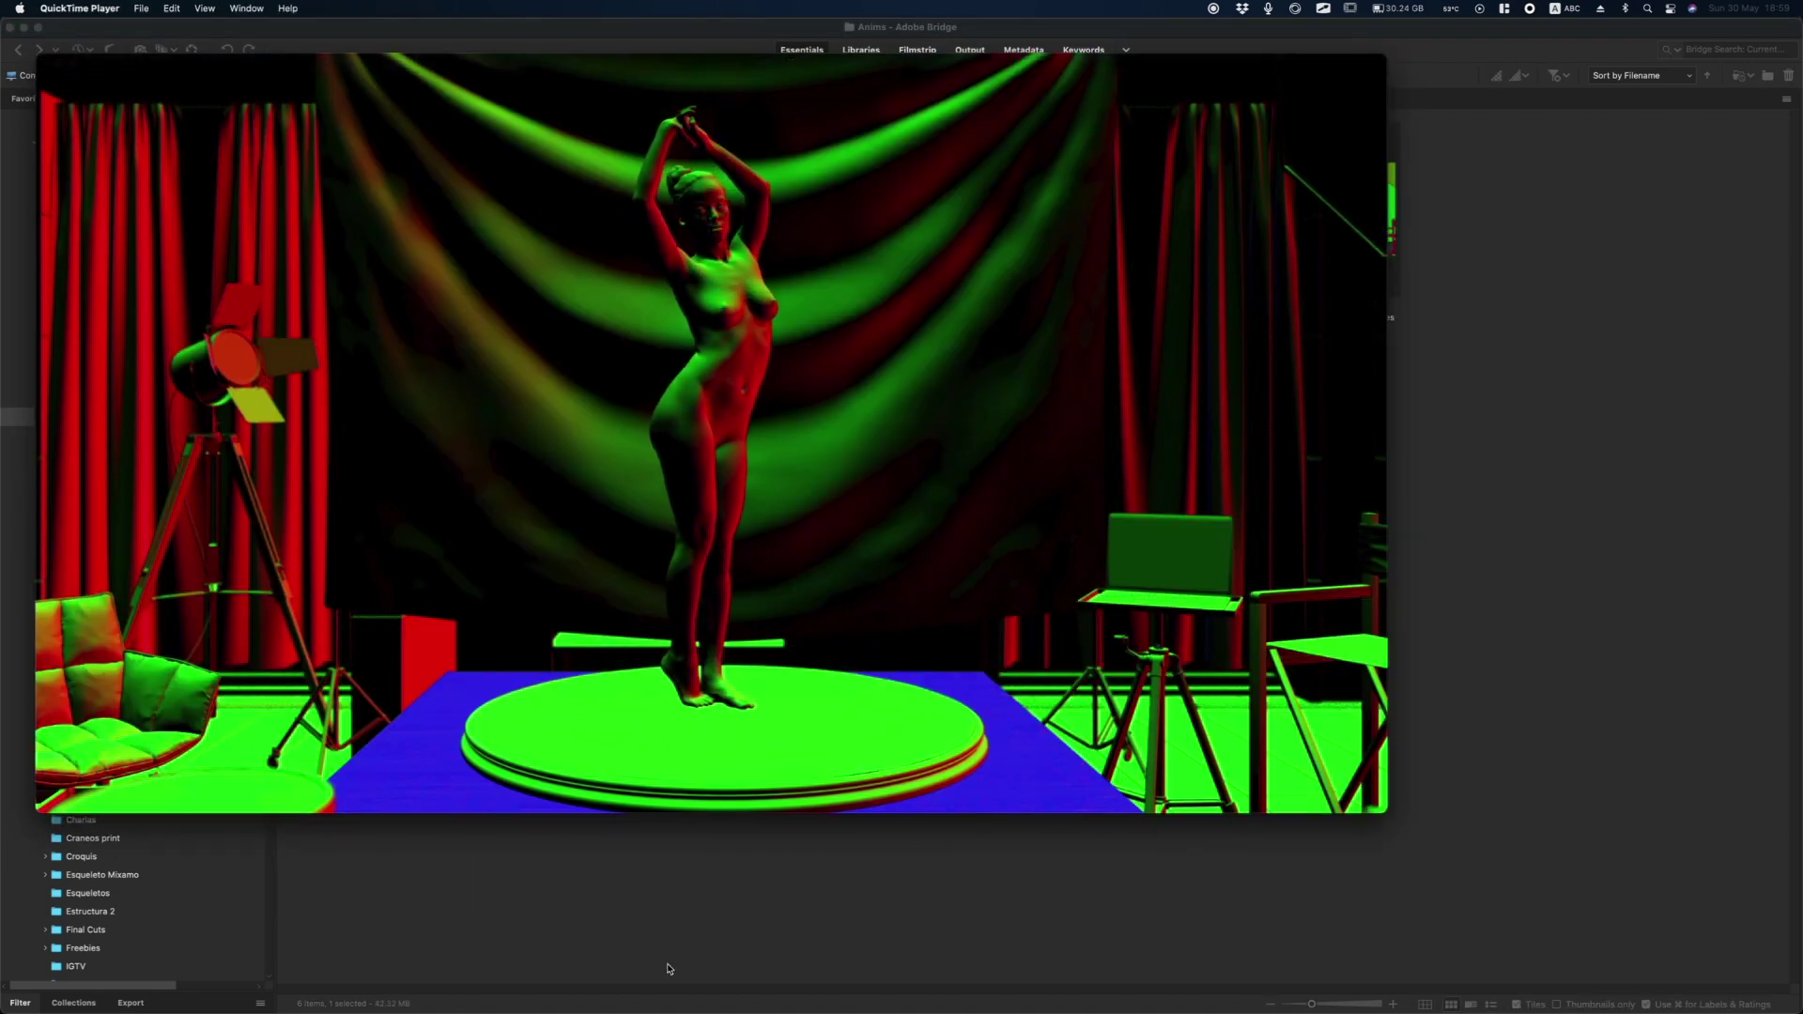
pyautogui.press('super+w')
pyautogui.doubleClick(732, 272)
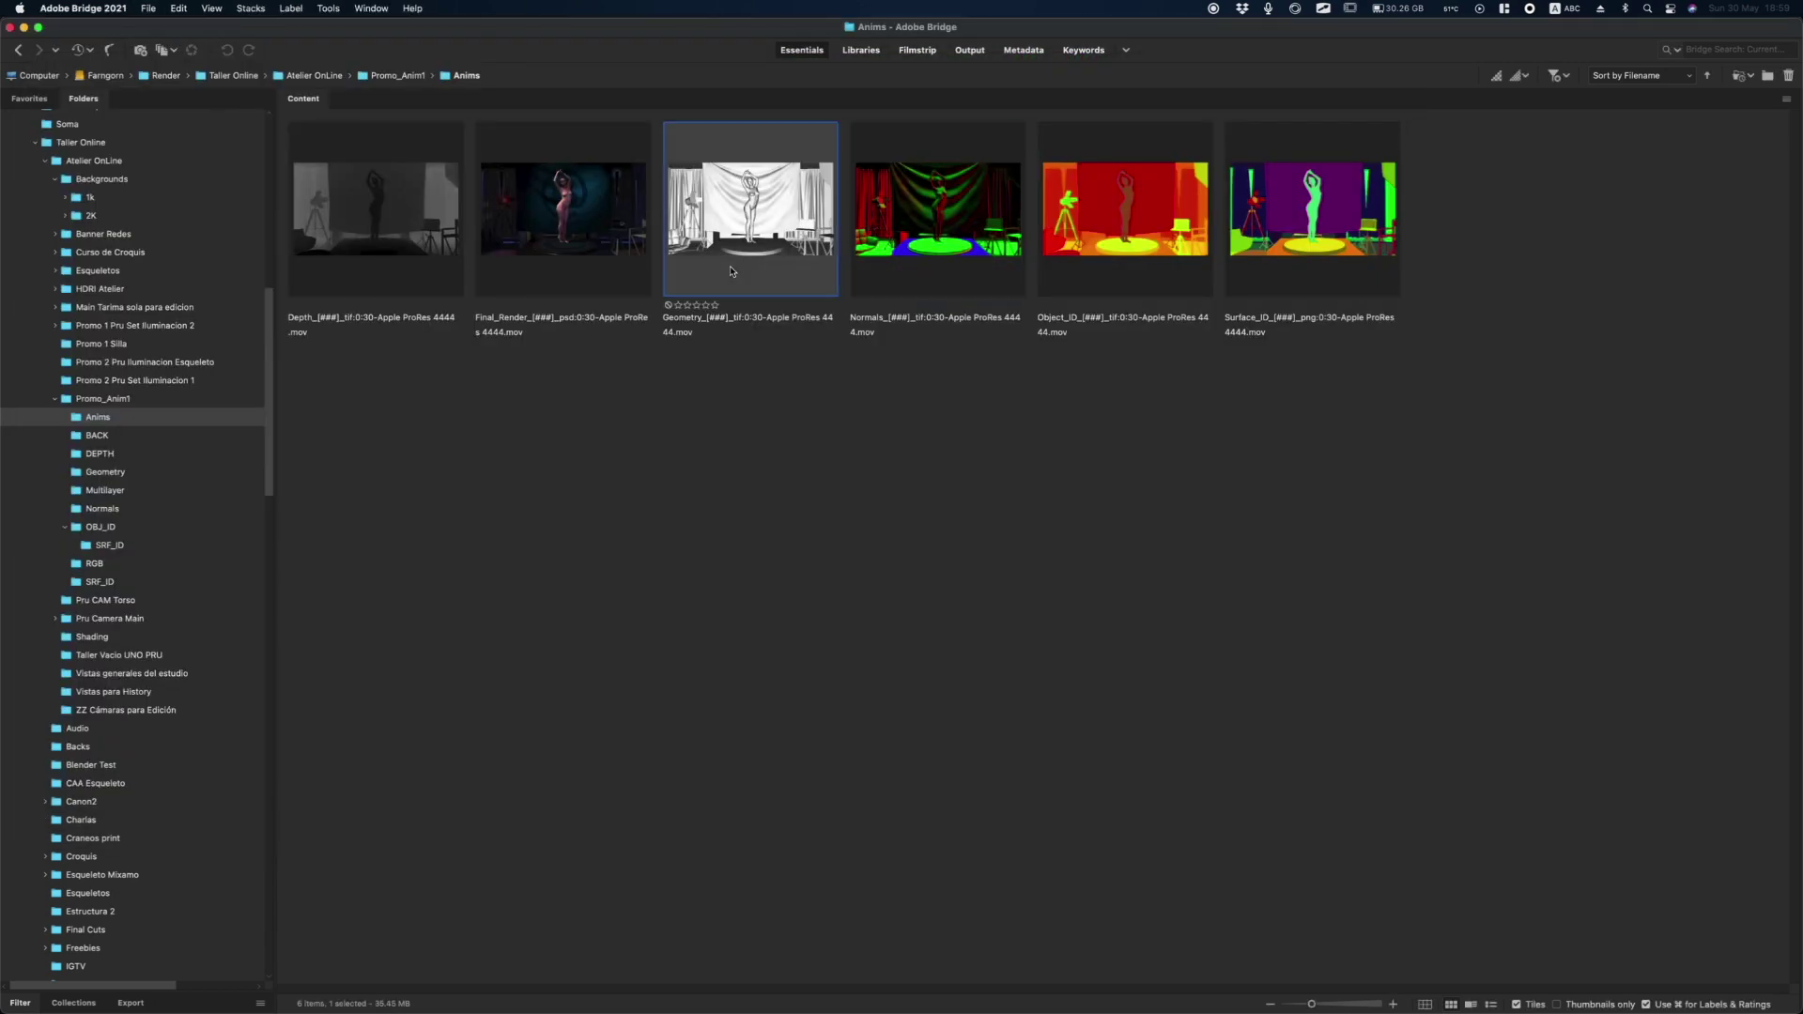
pyautogui.click(710, 660)
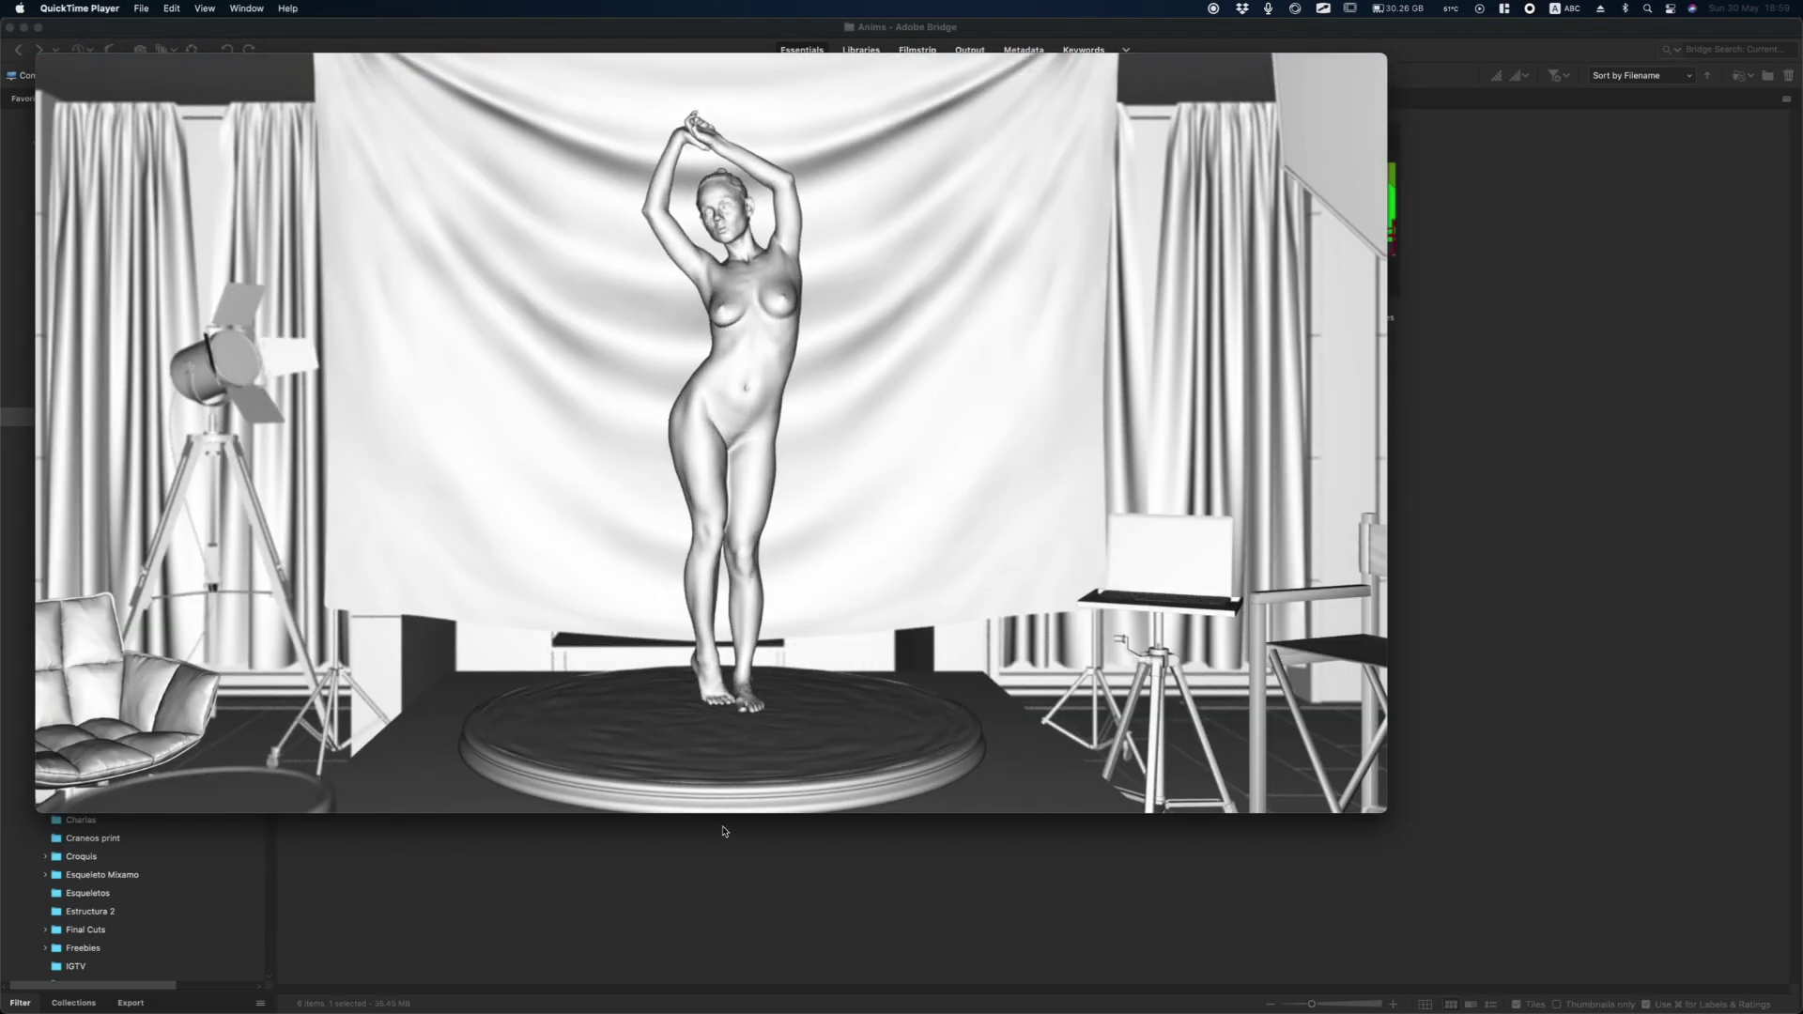
pyautogui.press('super+w')
# Play the Final_Render movie from the Anims folder twice and close it.
pyautogui.doubleClick(590, 191)
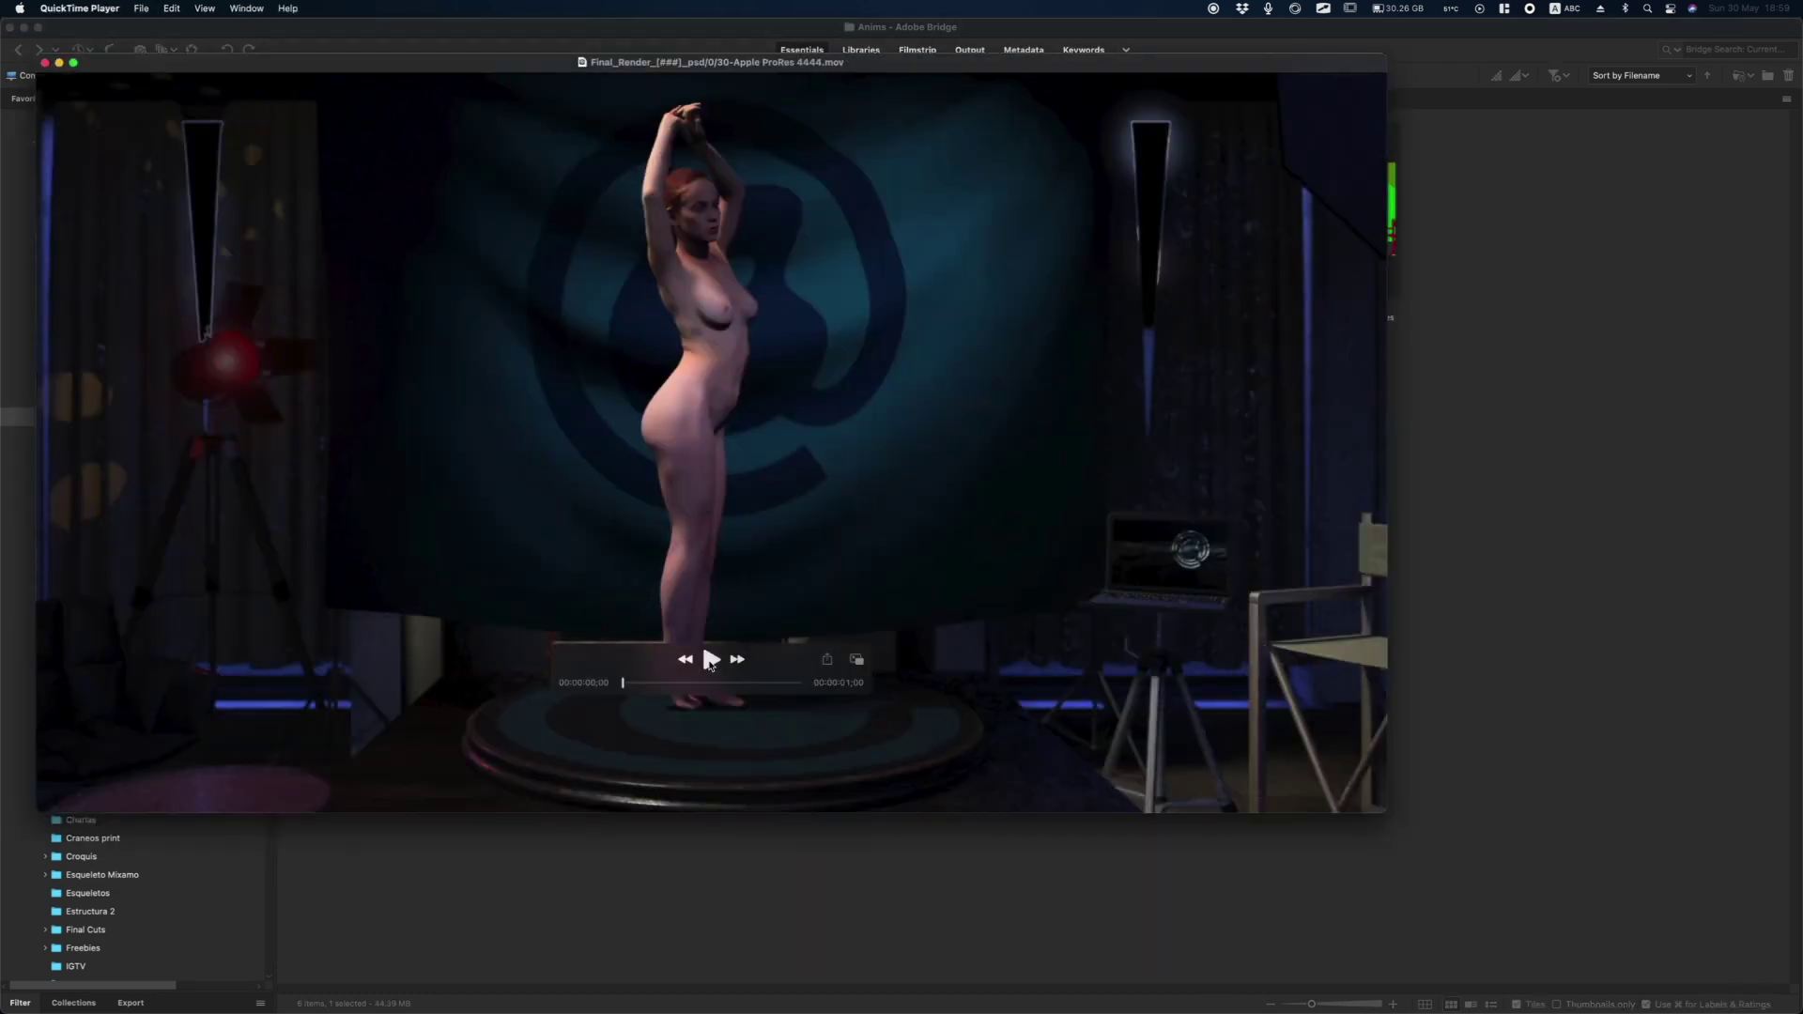
pyautogui.click(710, 659)
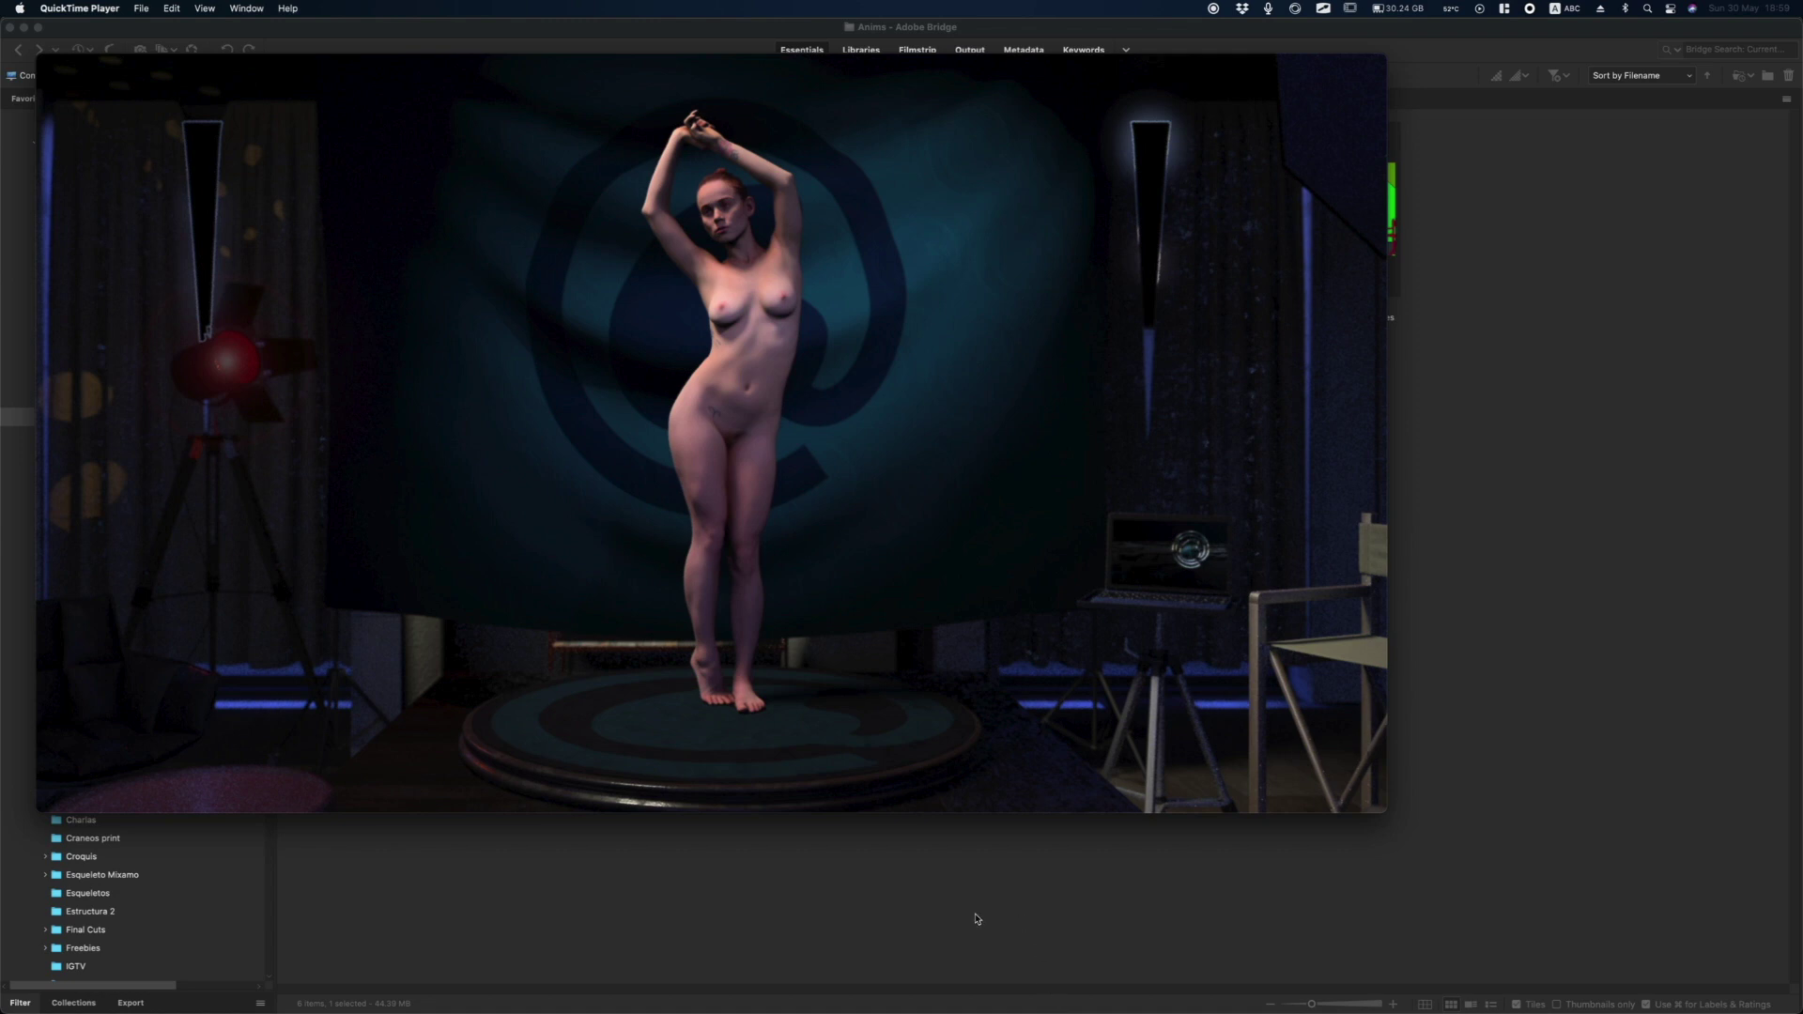
pyautogui.moveTo(699, 668)
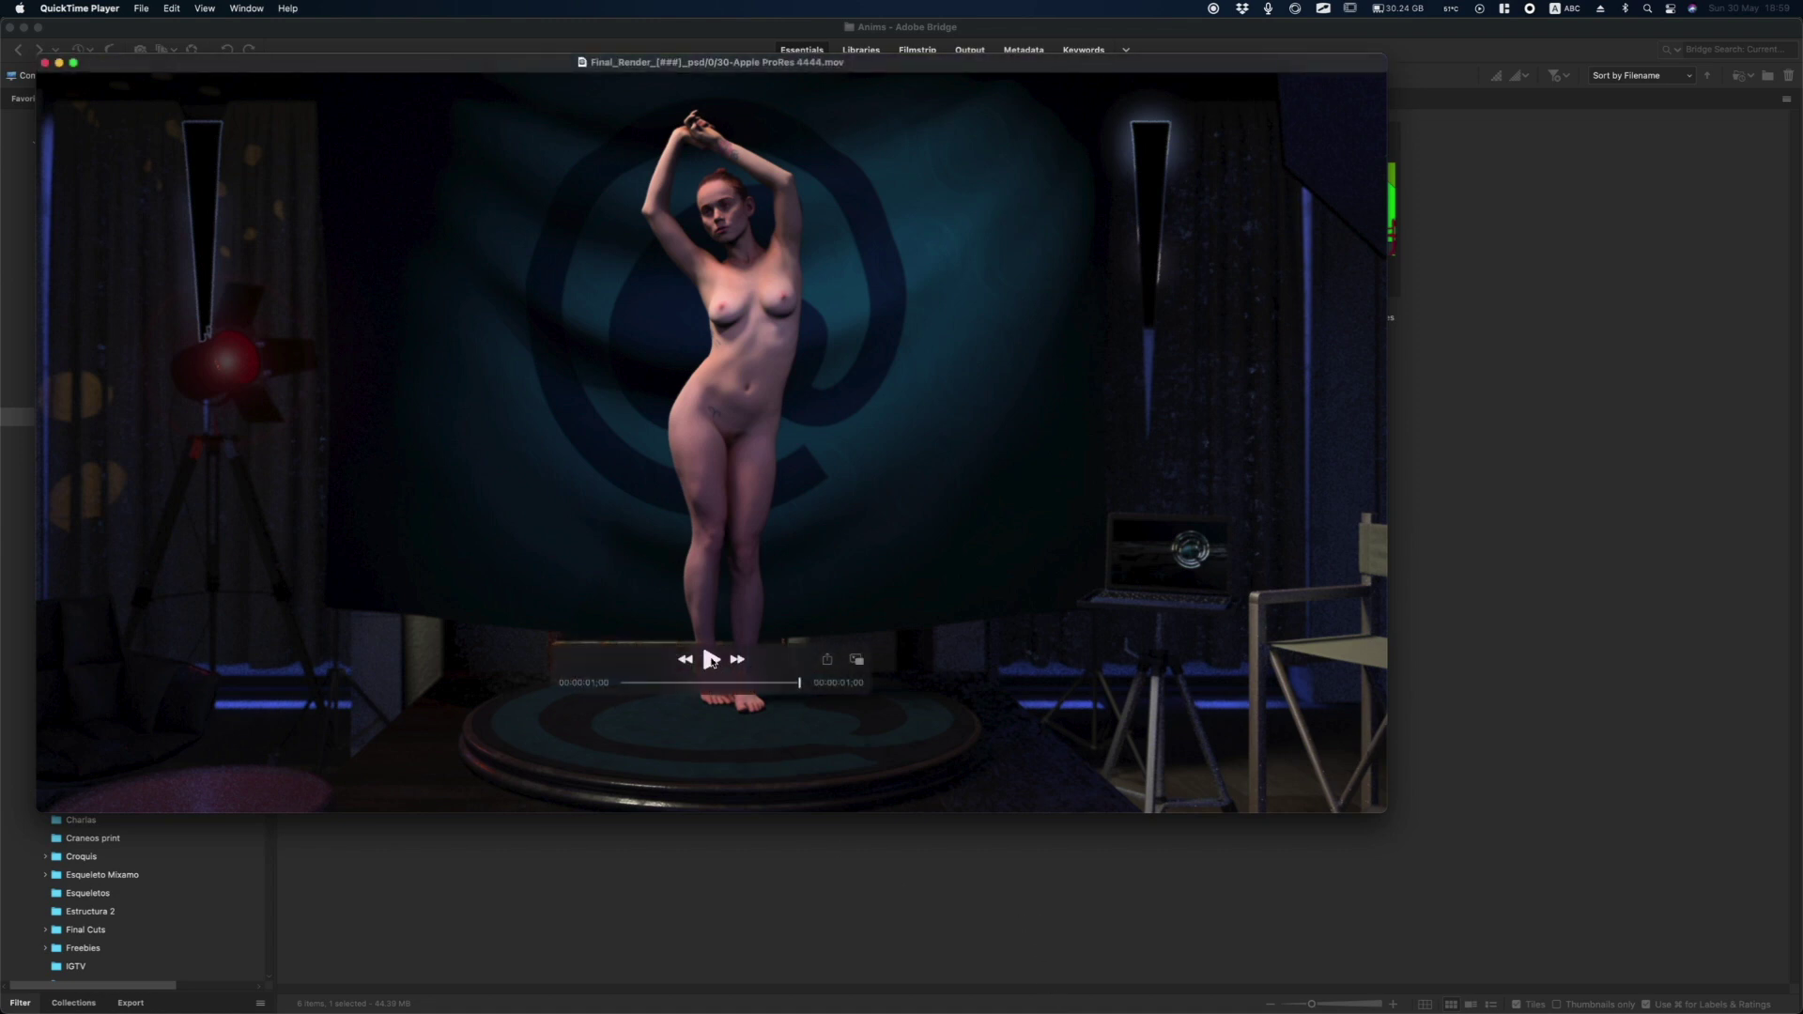
pyautogui.click(711, 660)
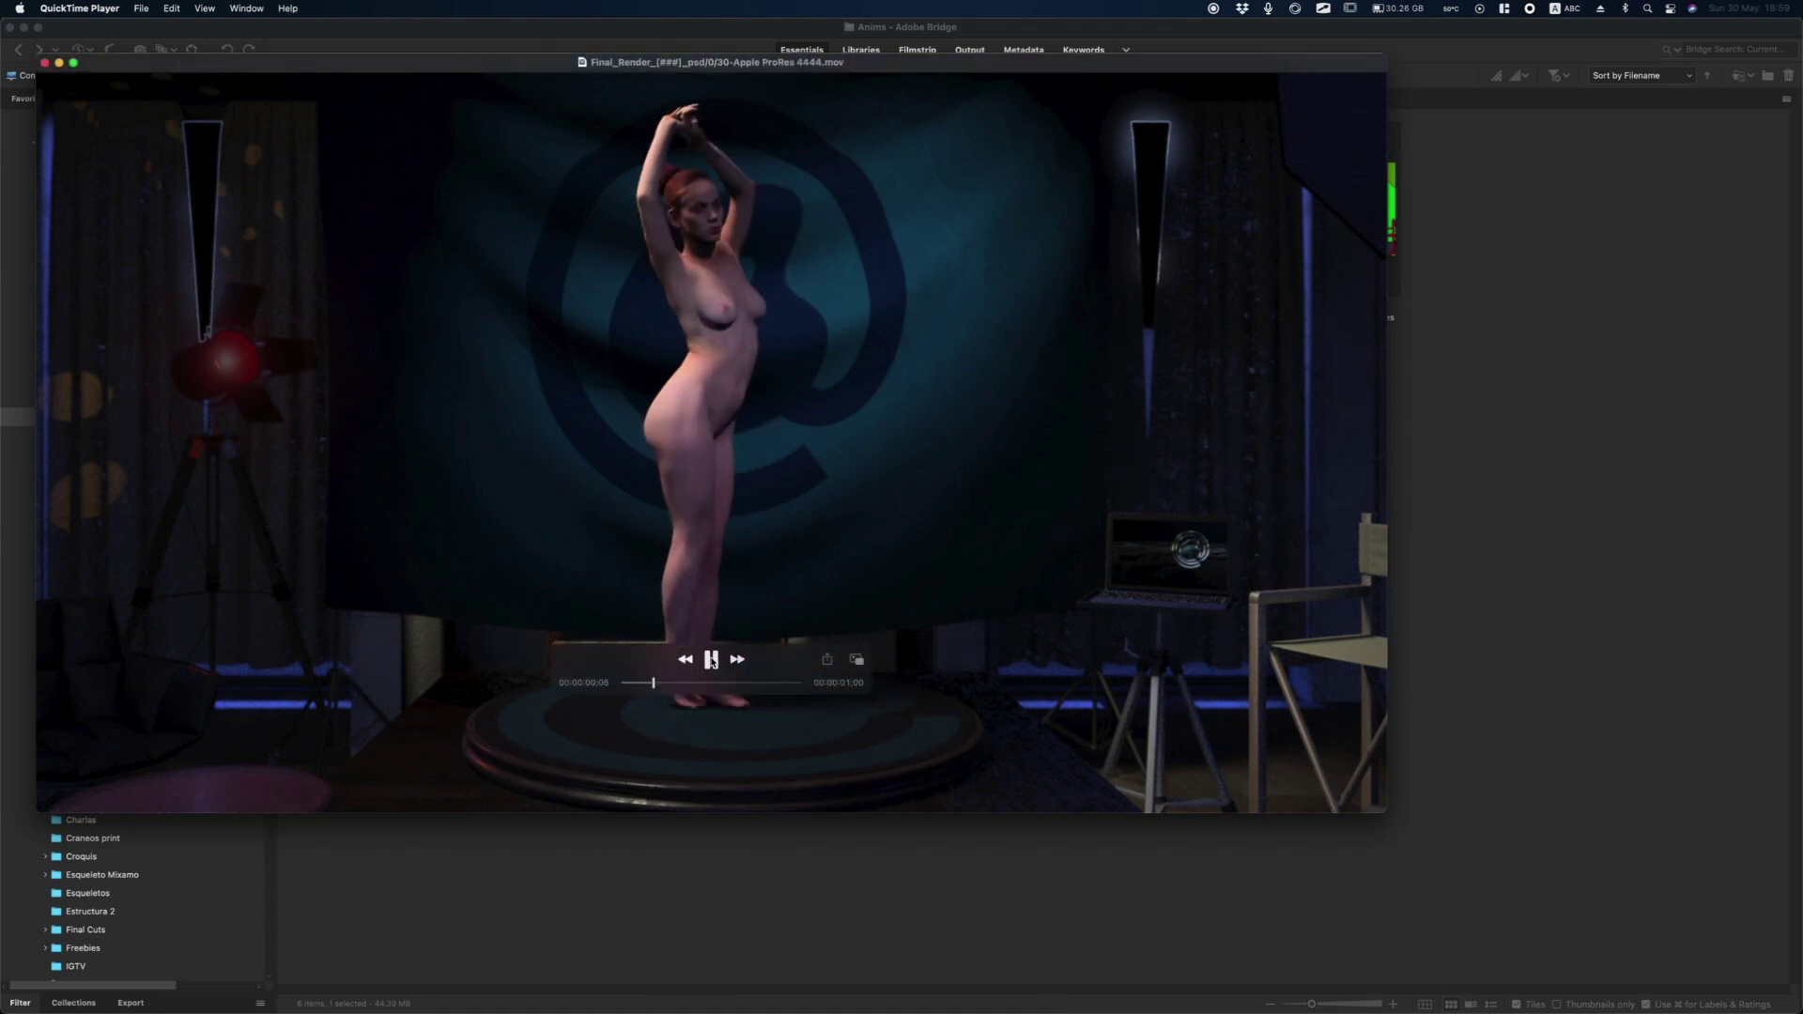
pyautogui.press('super+w')
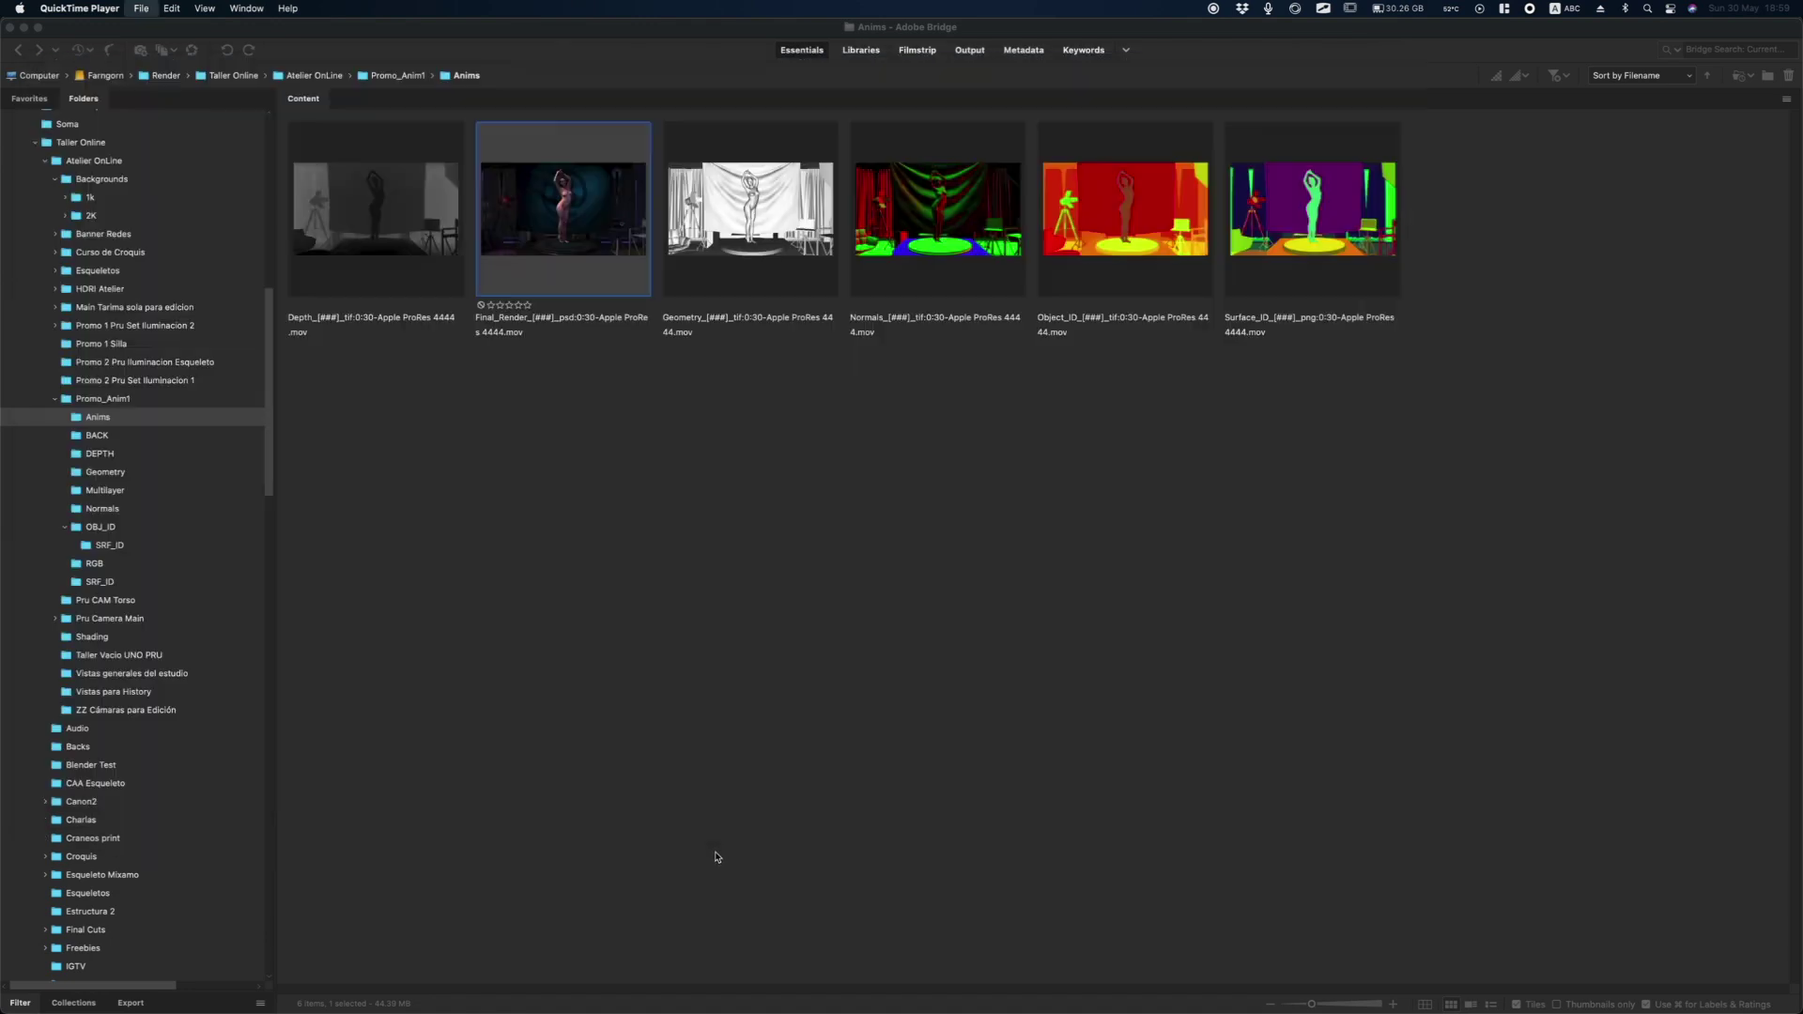
# Play the Depth pass movie from the Anims folder and close it after viewing.
pyautogui.doubleClick(408, 254)
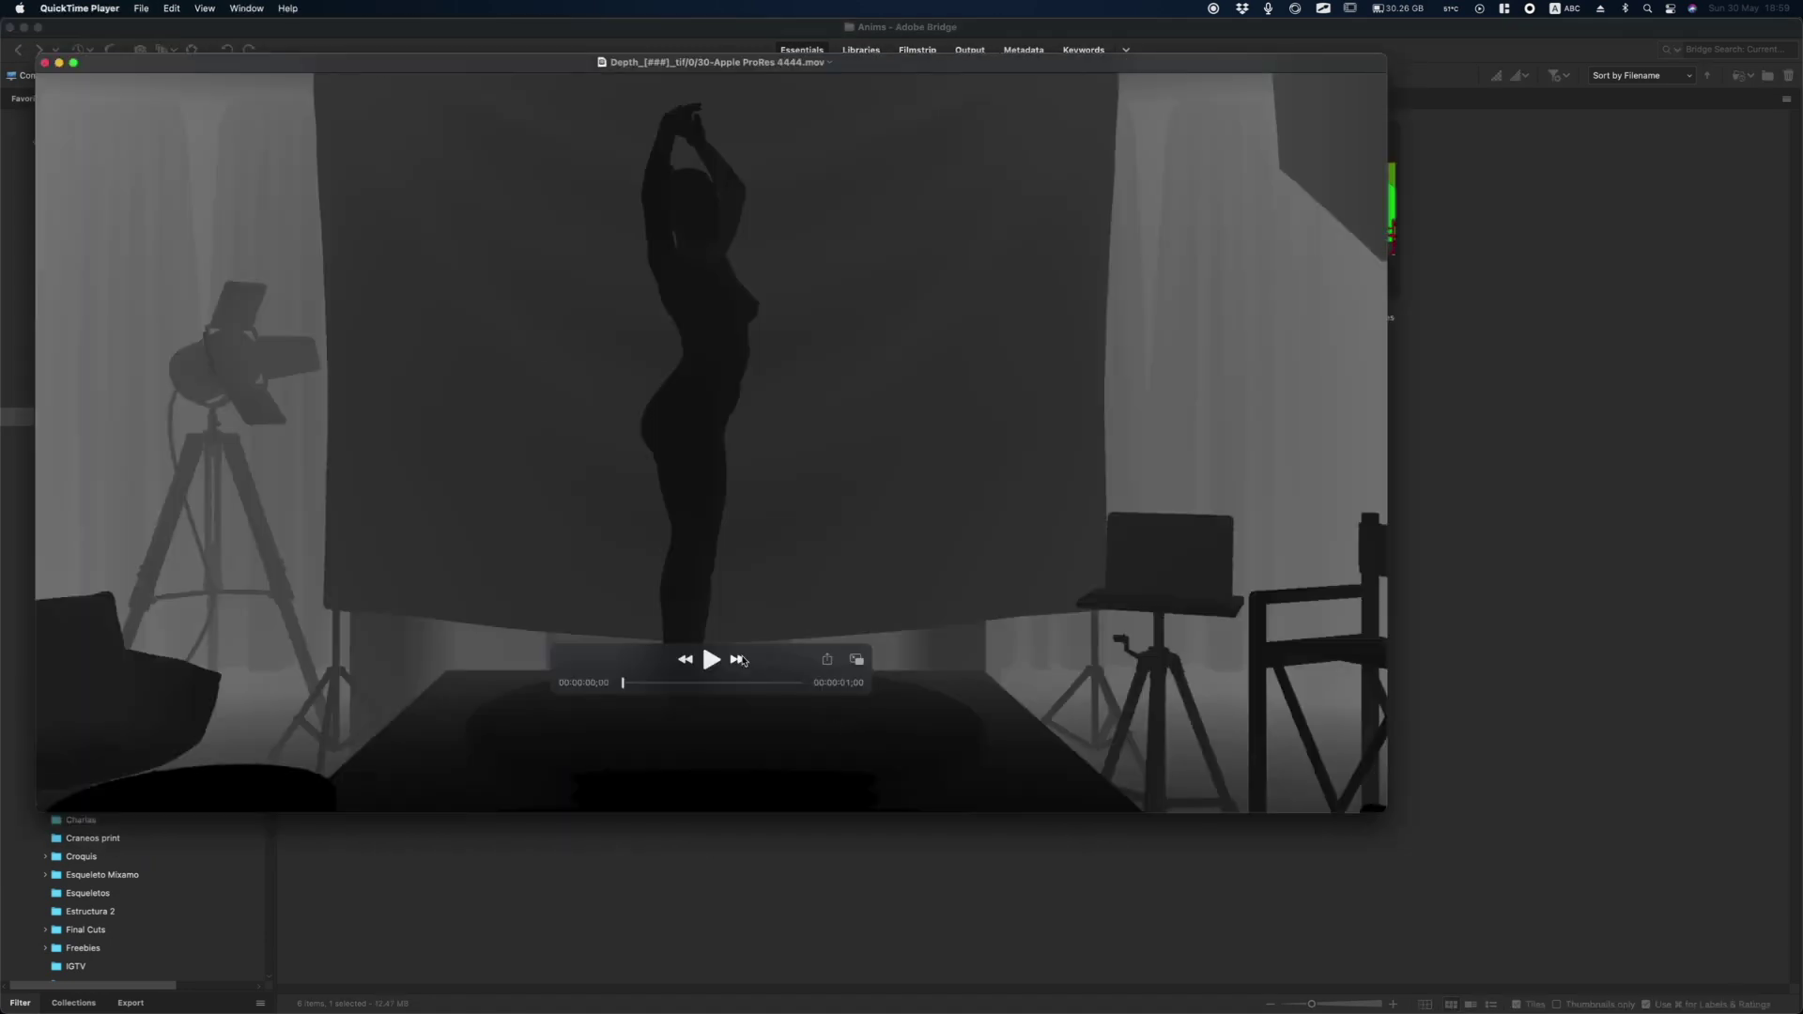
pyautogui.click(710, 660)
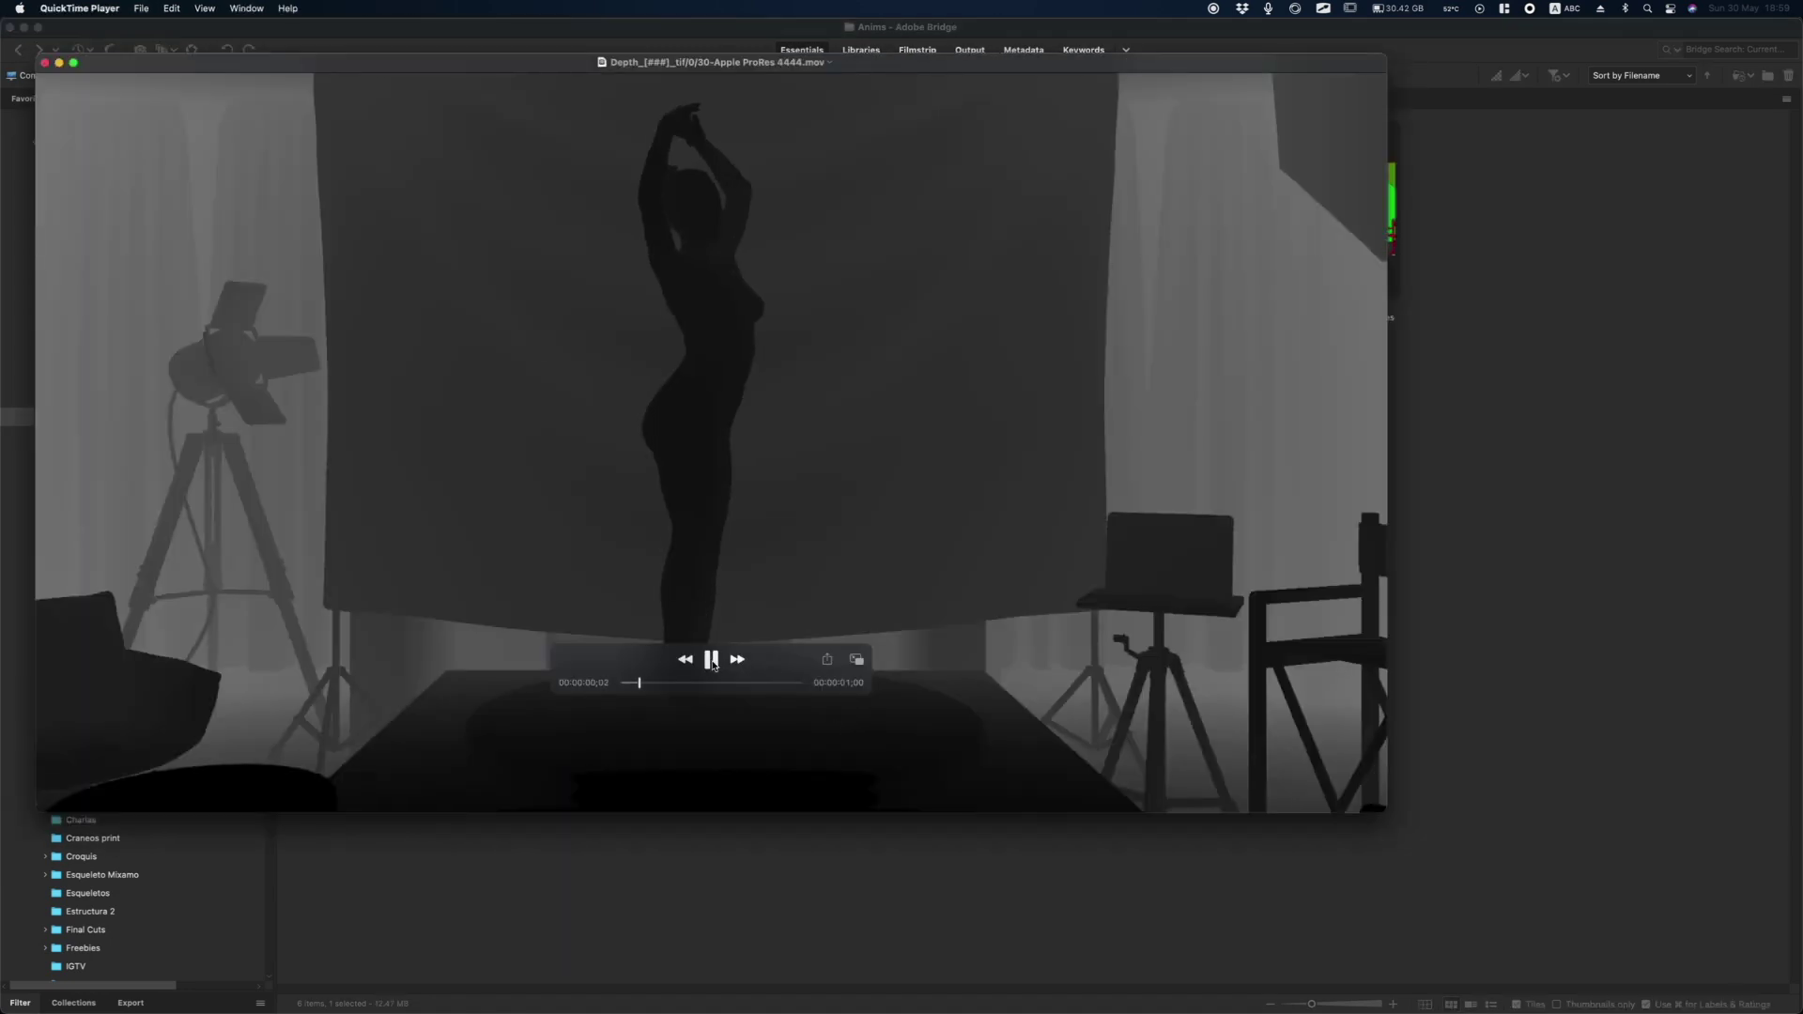
pyautogui.moveTo(711, 660)
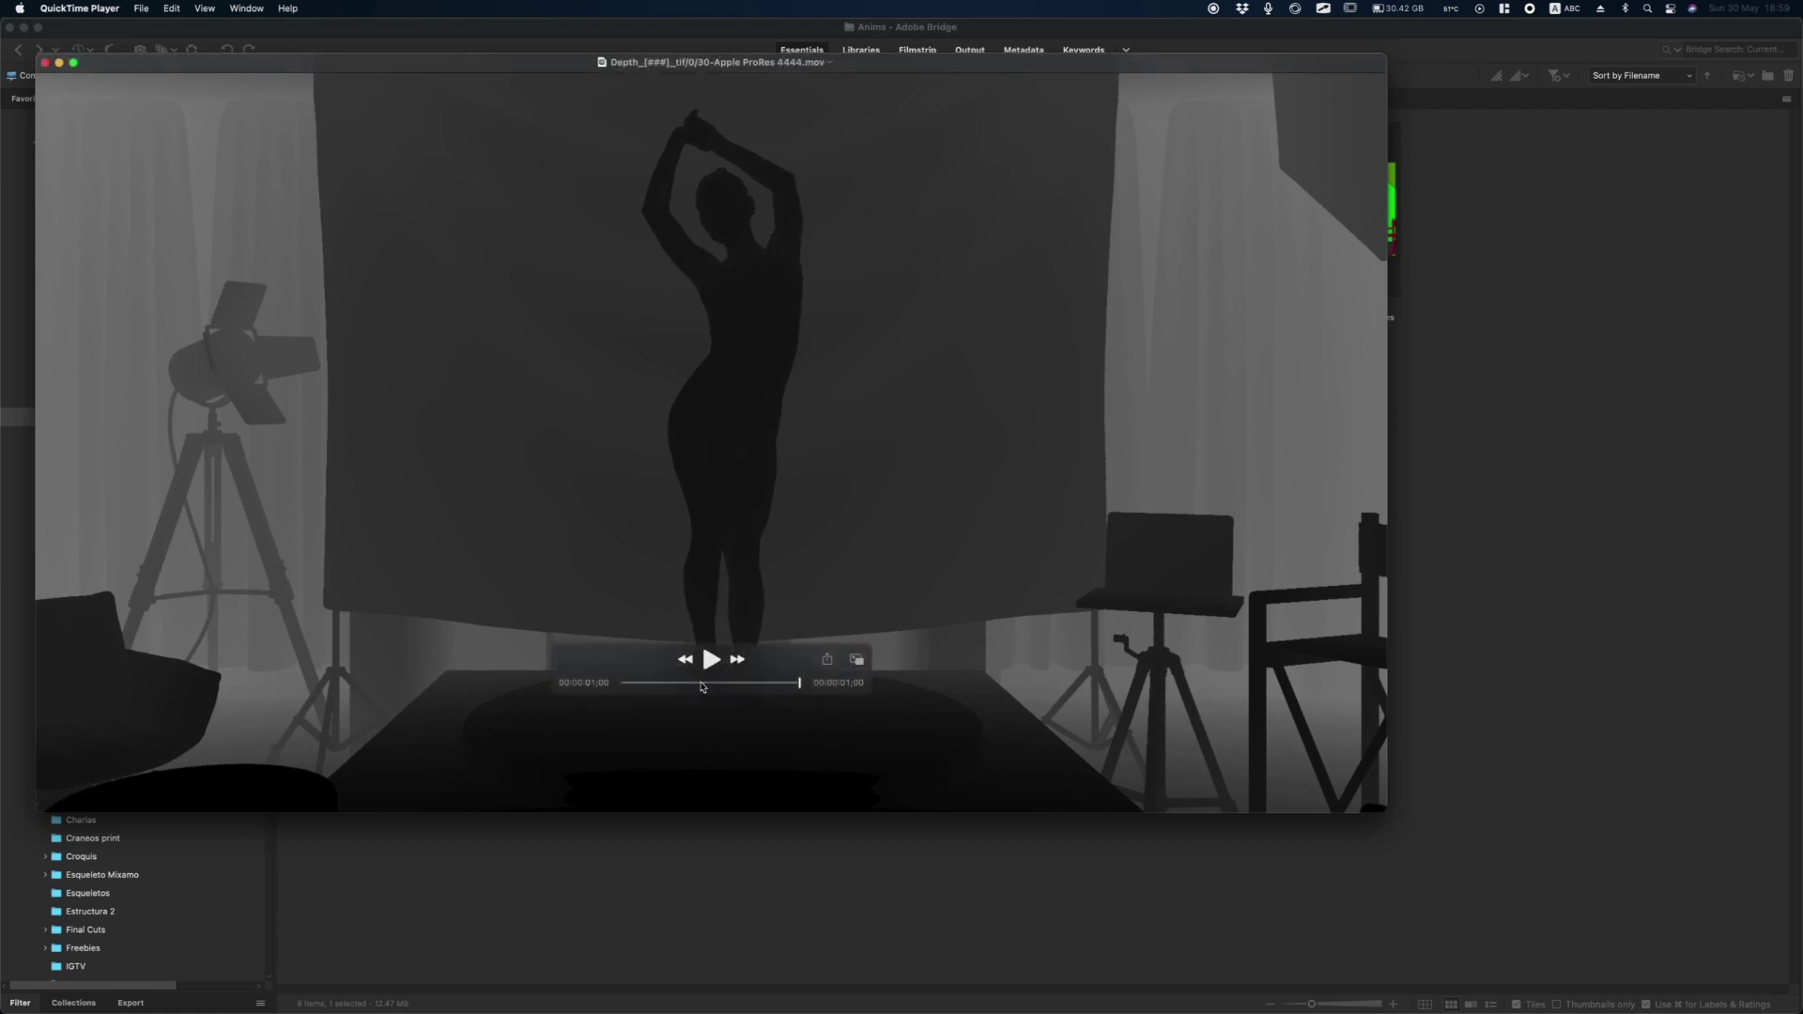
pyautogui.press('super+w')
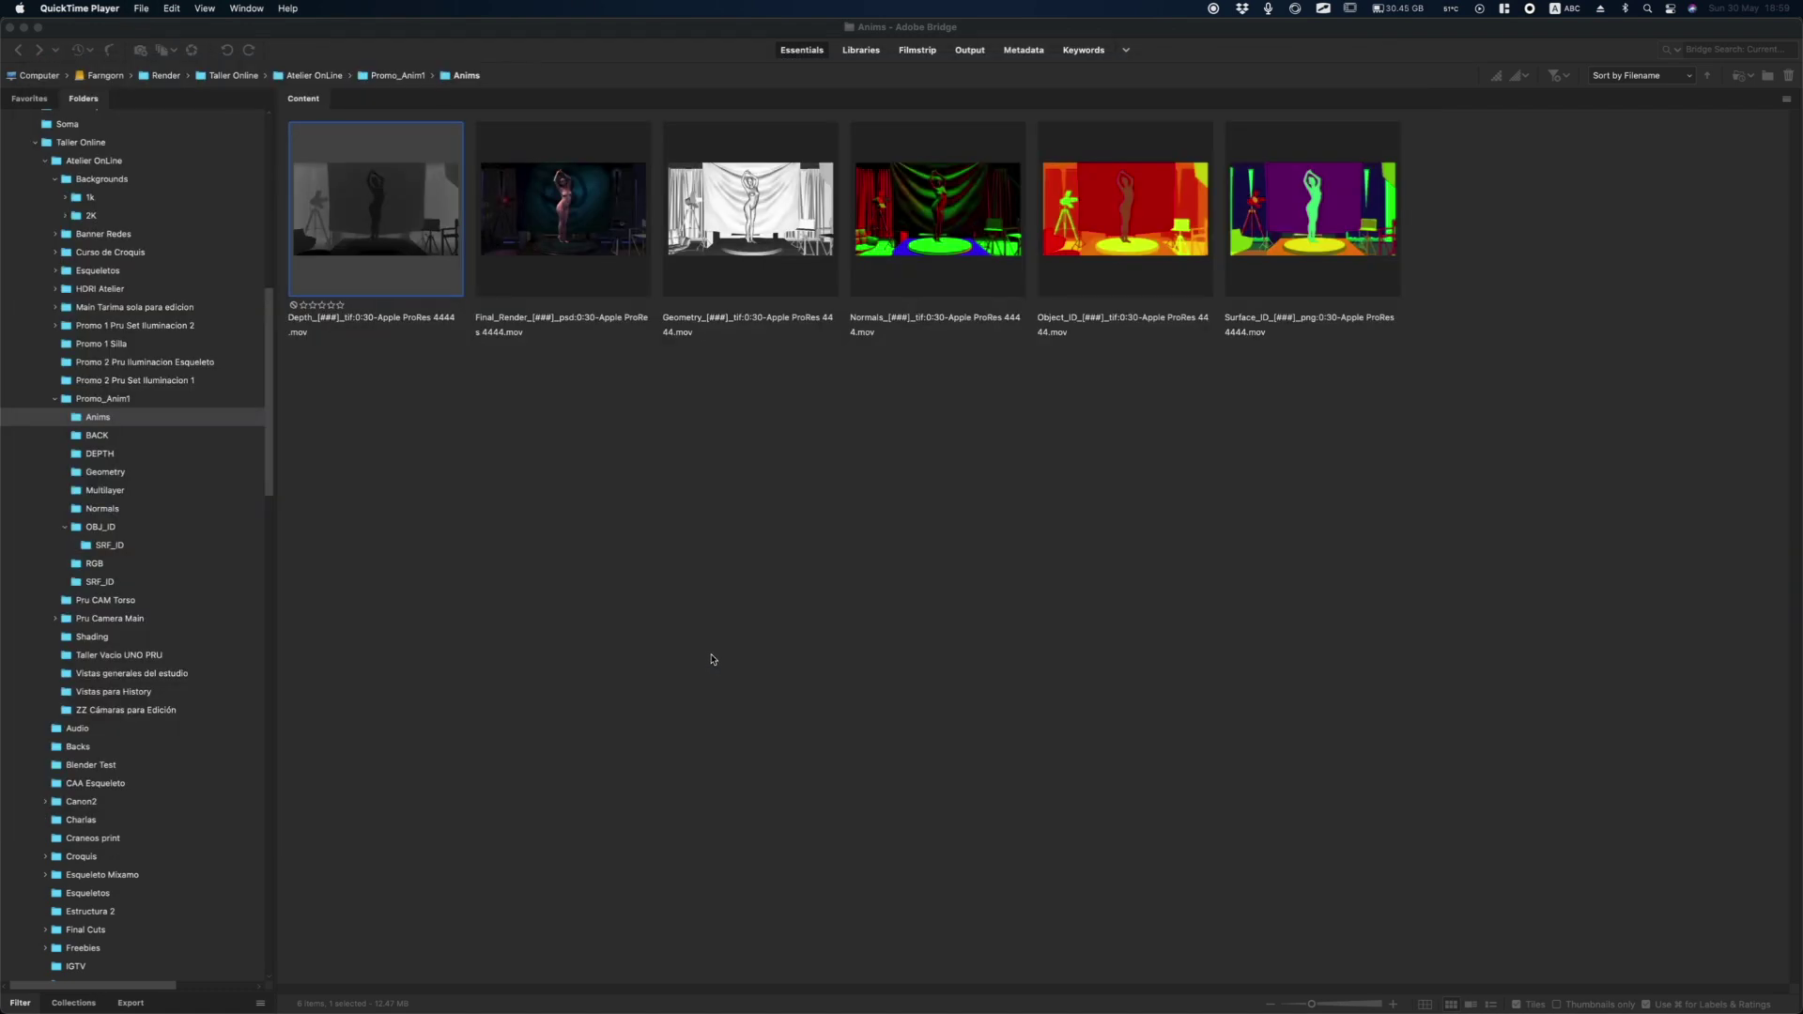
# Switch back to Adobe Bridge and look through the BACK, DEPTH, Geometry and Multilayer folders of Promo_Anim1.
pyautogui.press('super+Tab')
pyautogui.press('super+shift+Tab')
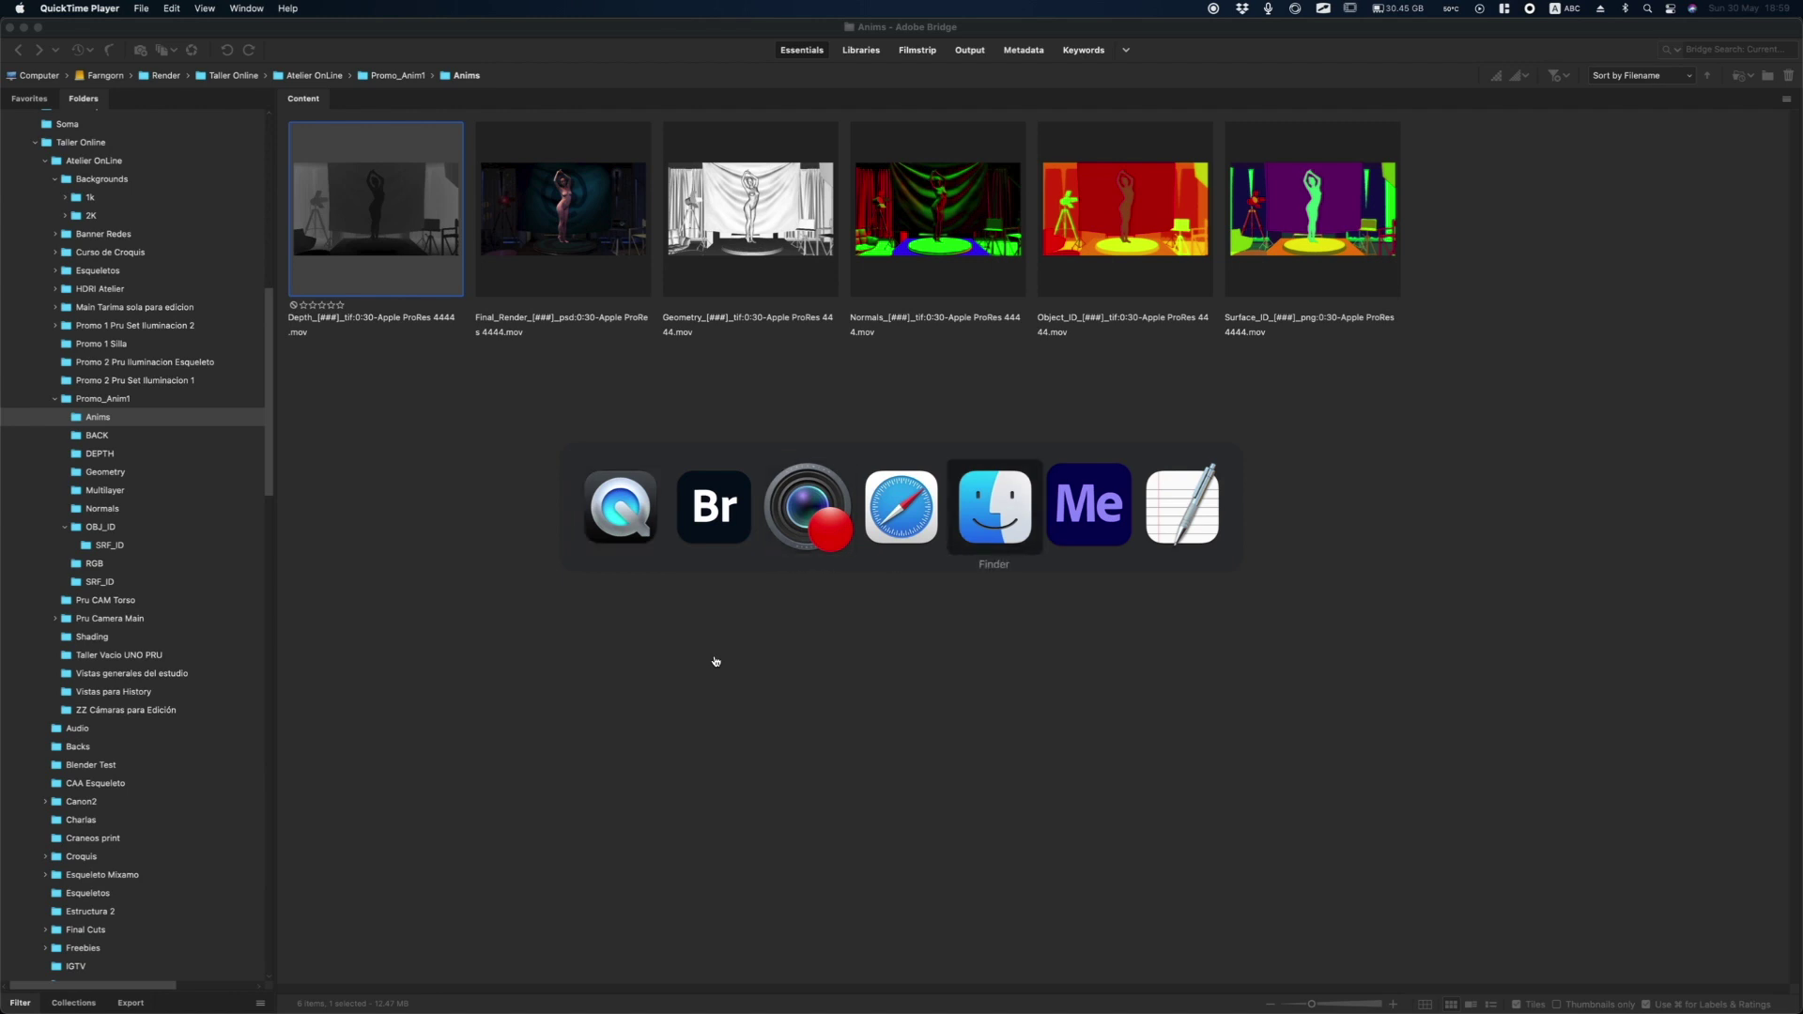
pyautogui.press('super+Tab')
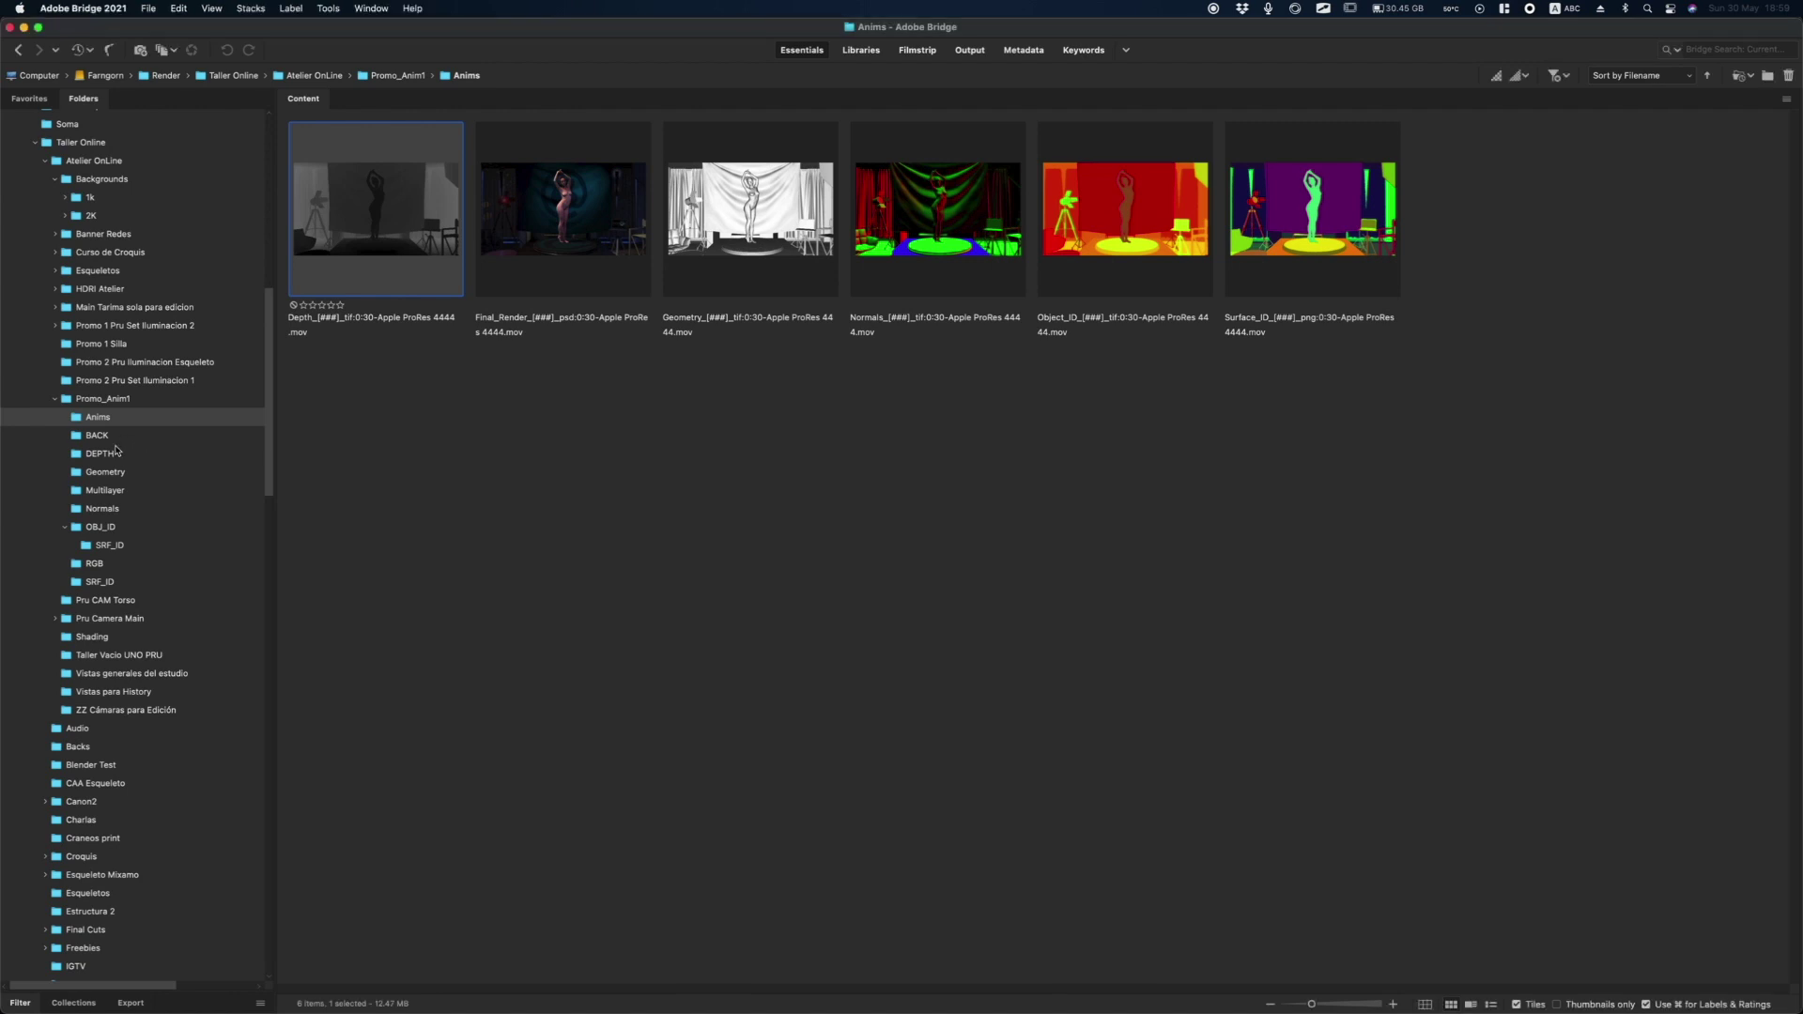
pyautogui.click(105, 435)
pyautogui.click(100, 455)
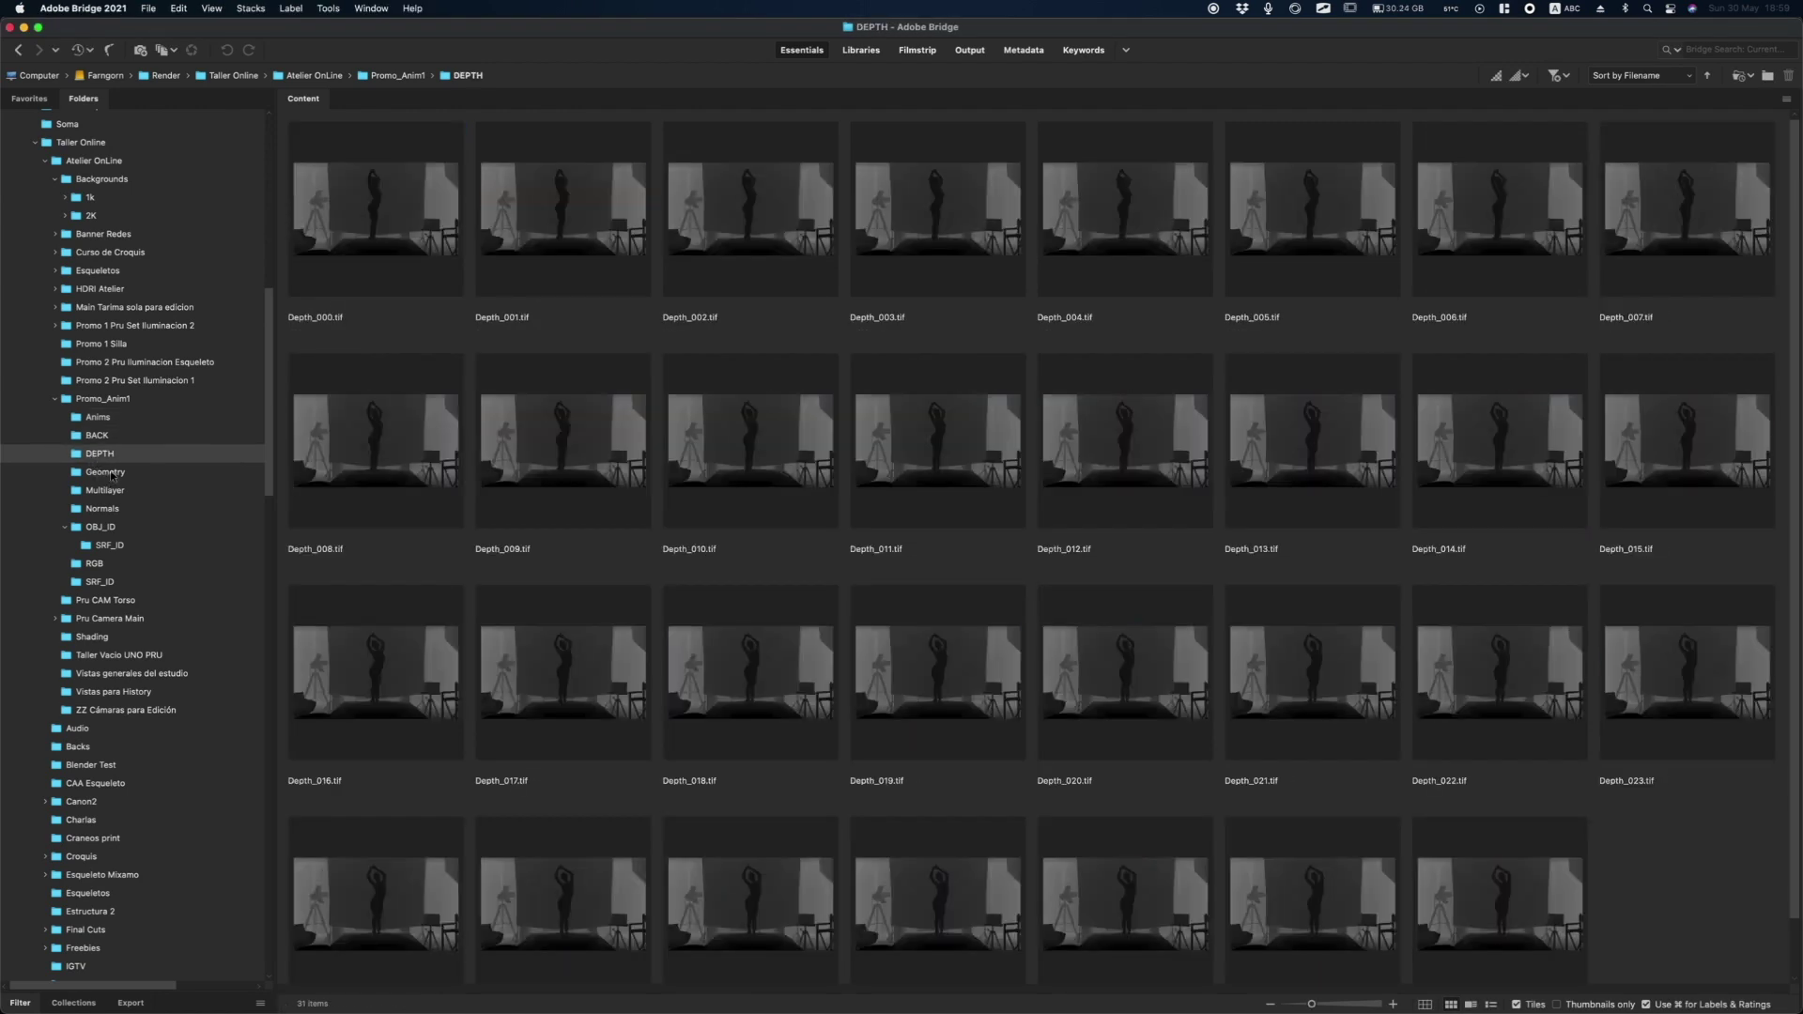
pyautogui.click(114, 473)
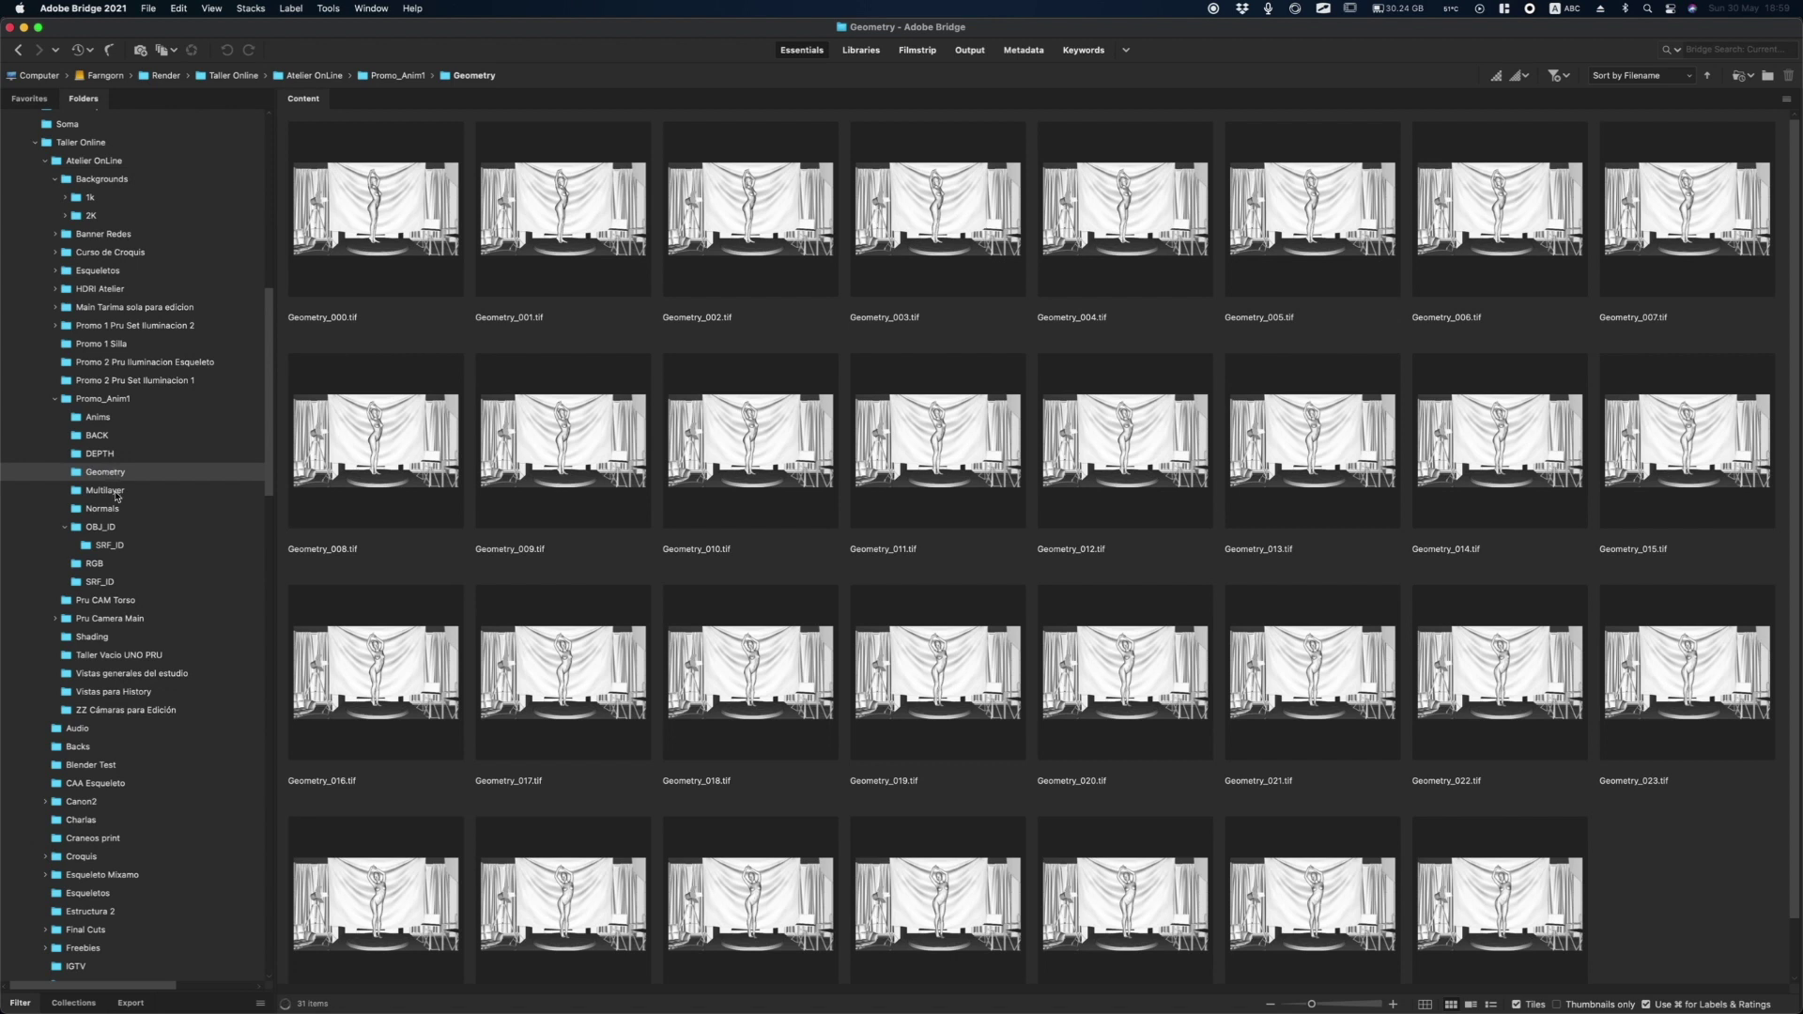
pyautogui.click(116, 492)
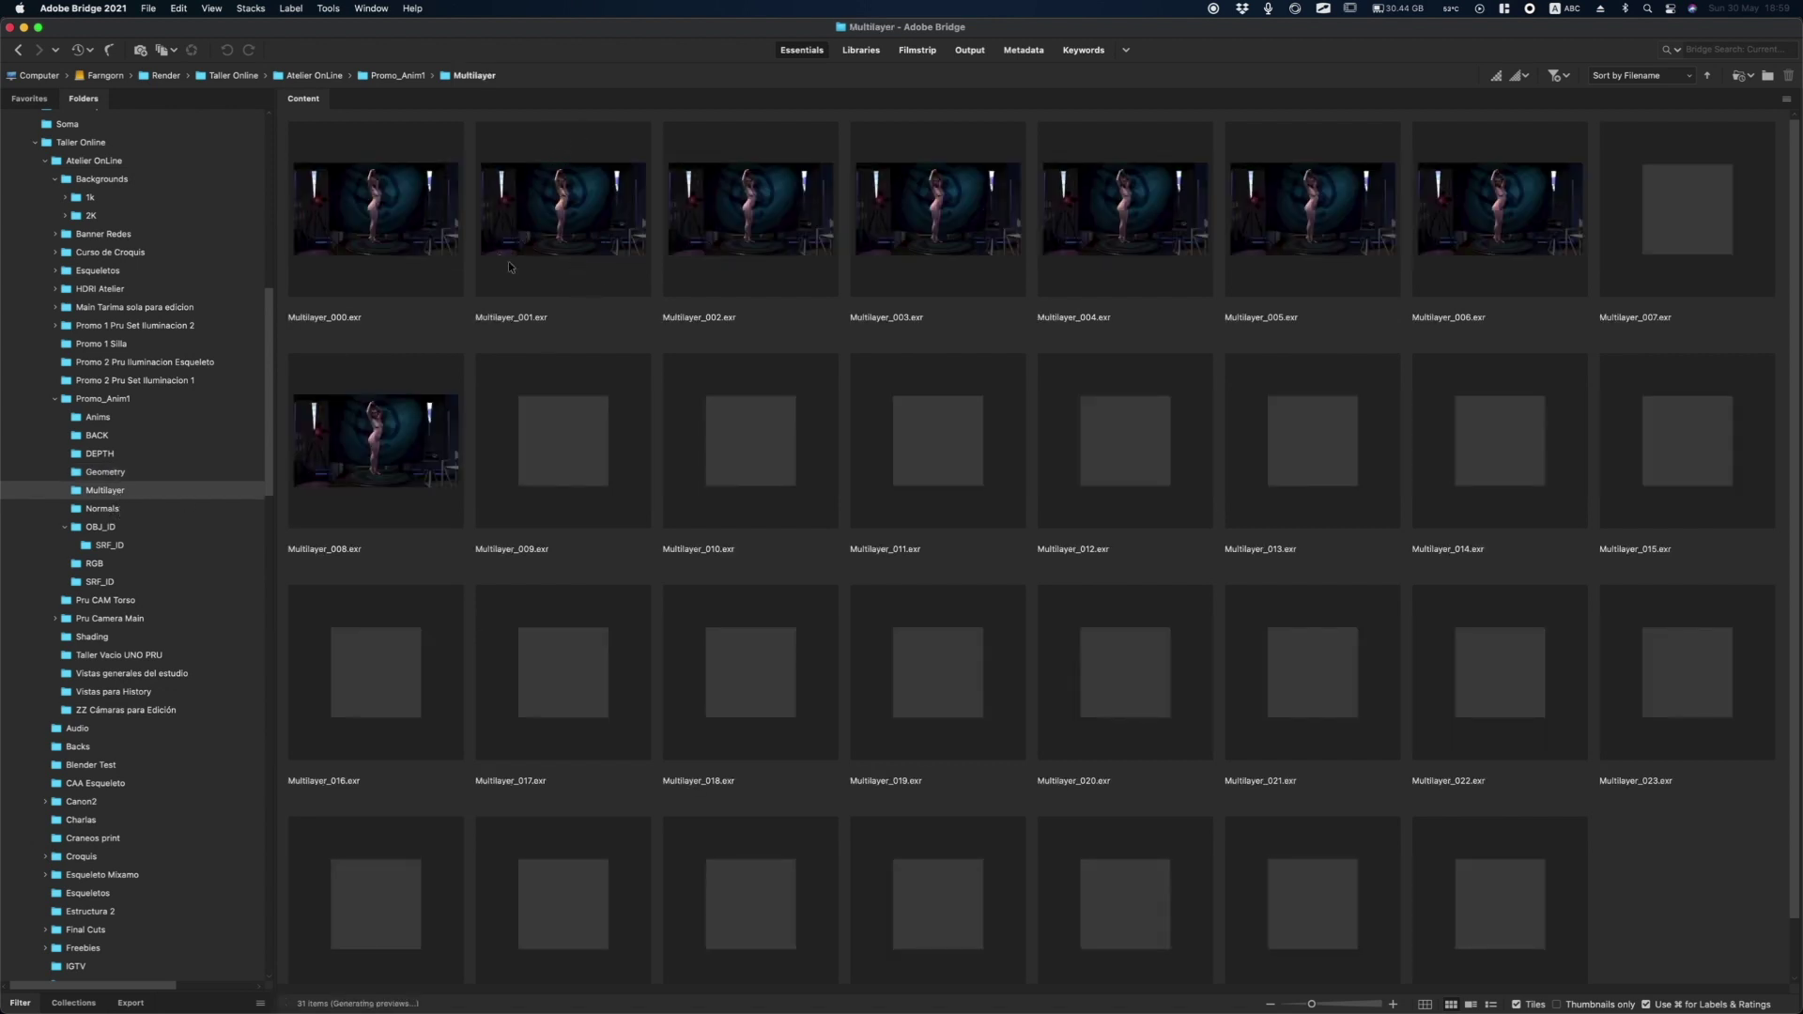
# Preview Multilayer_001.exr full screen, examine the figure and the laptop area at 400% magnification, and close the preview.
pyautogui.click(563, 212)
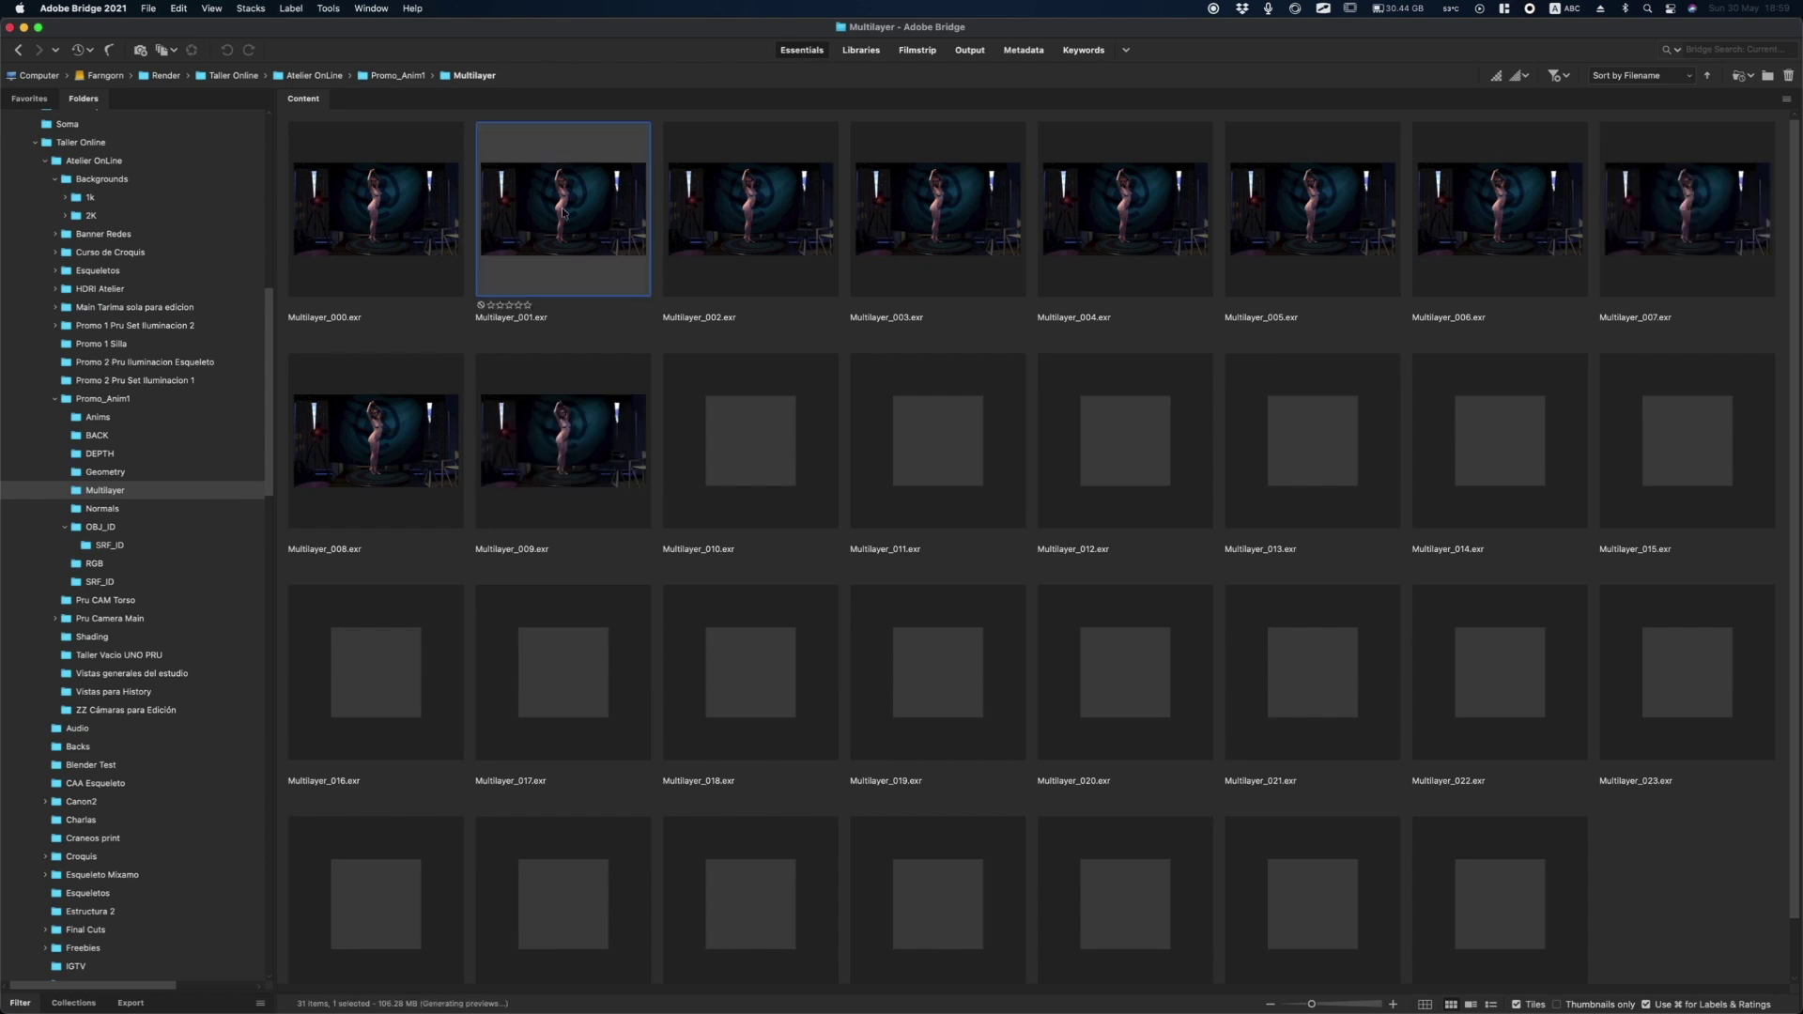
pyautogui.press('space')
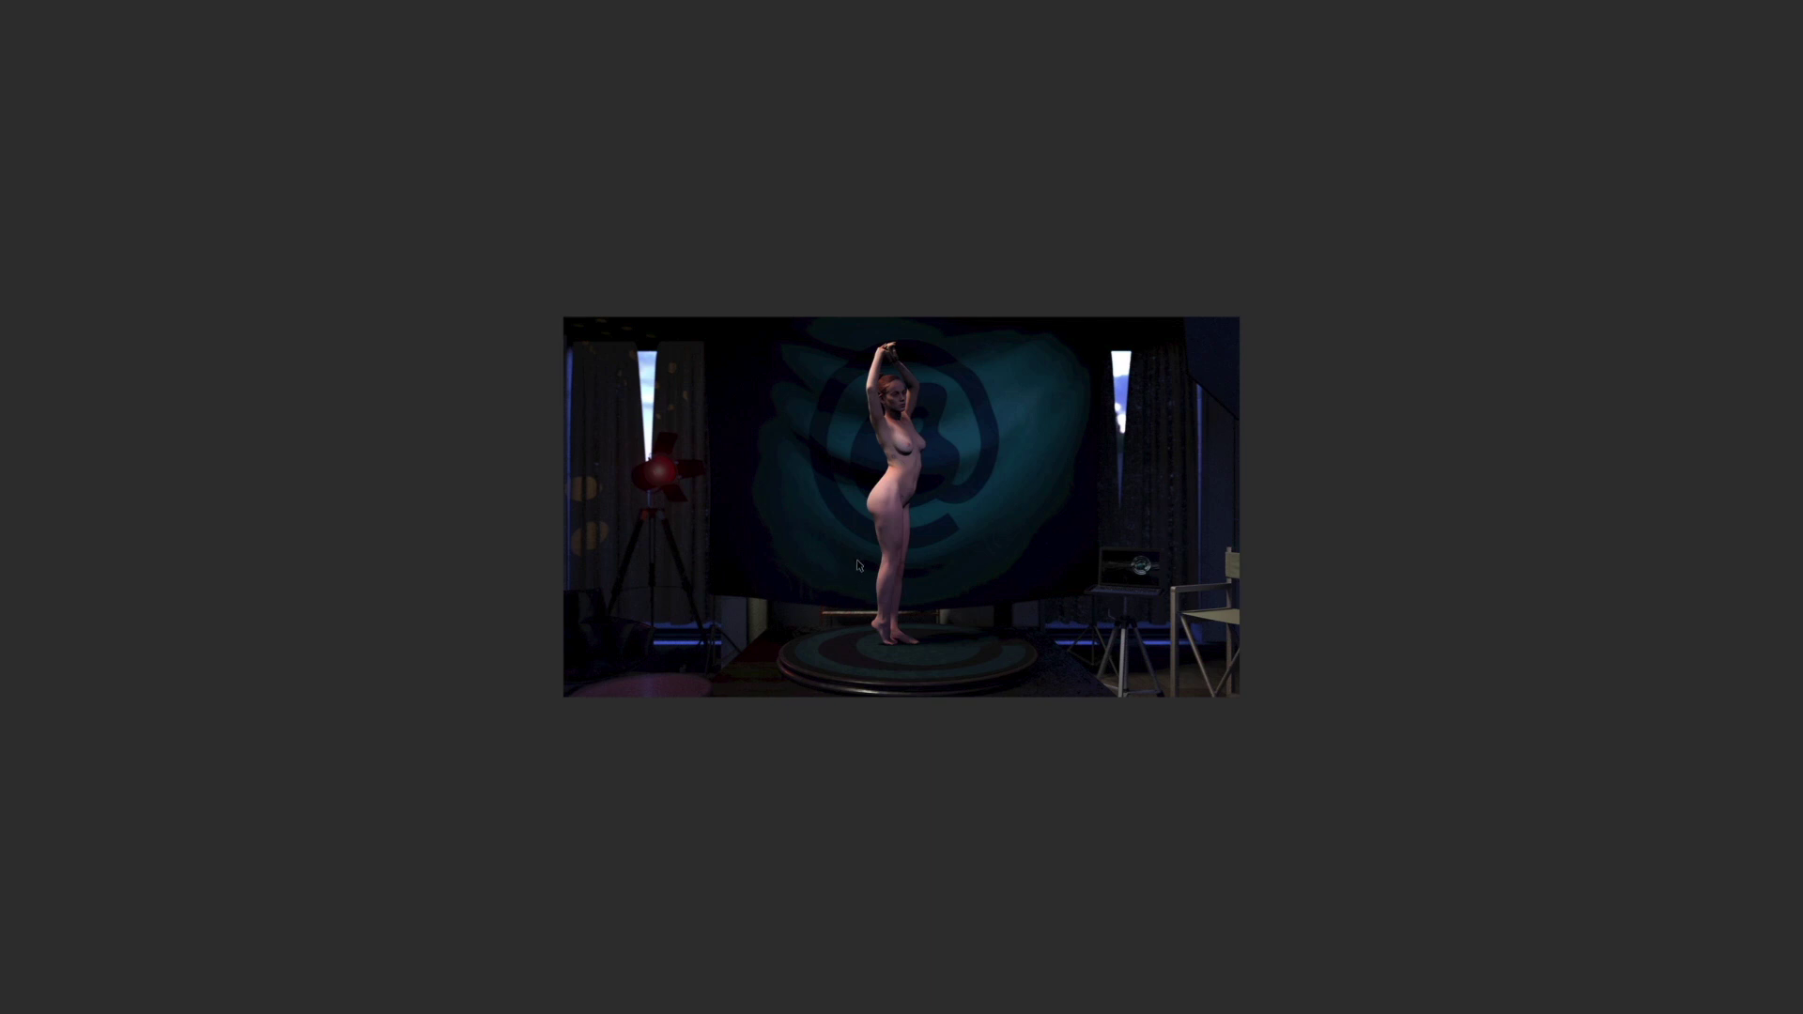
pyautogui.scroll(1, 857, 560)
pyautogui.scroll(2, 853, 554)
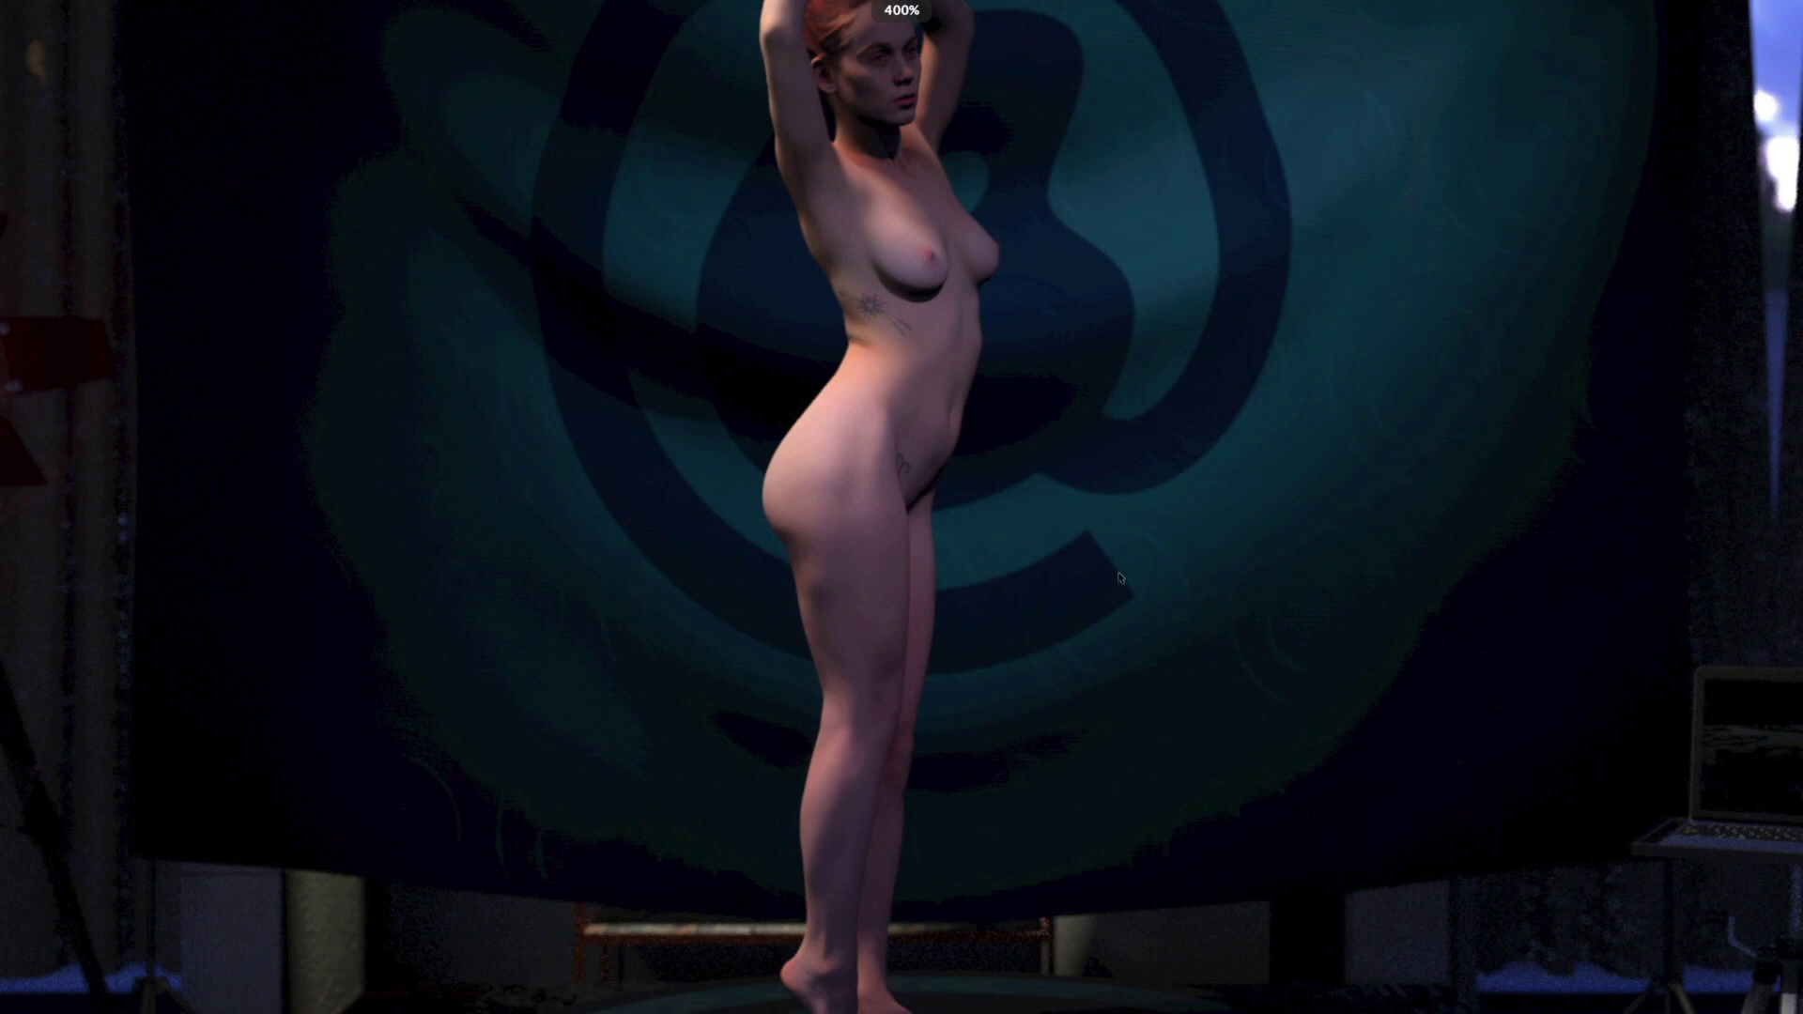
pyautogui.scroll(-2, 1108, 569)
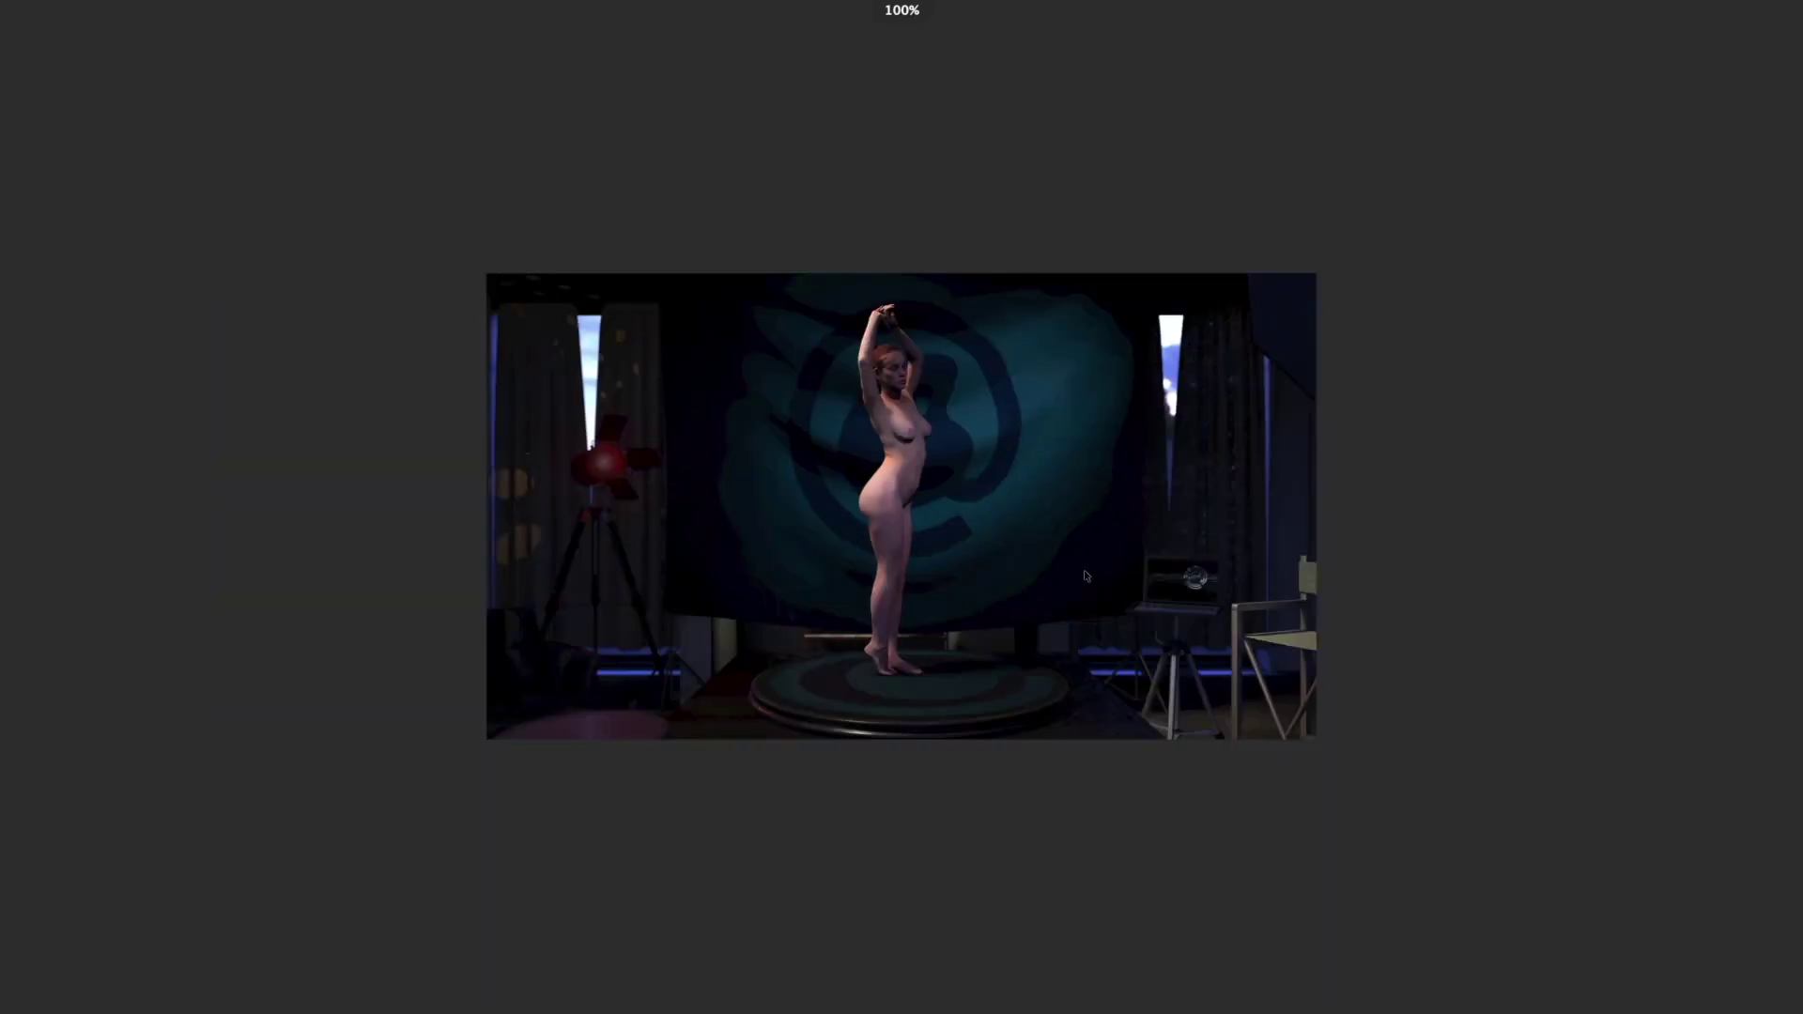
pyautogui.scroll(3, 1087, 576)
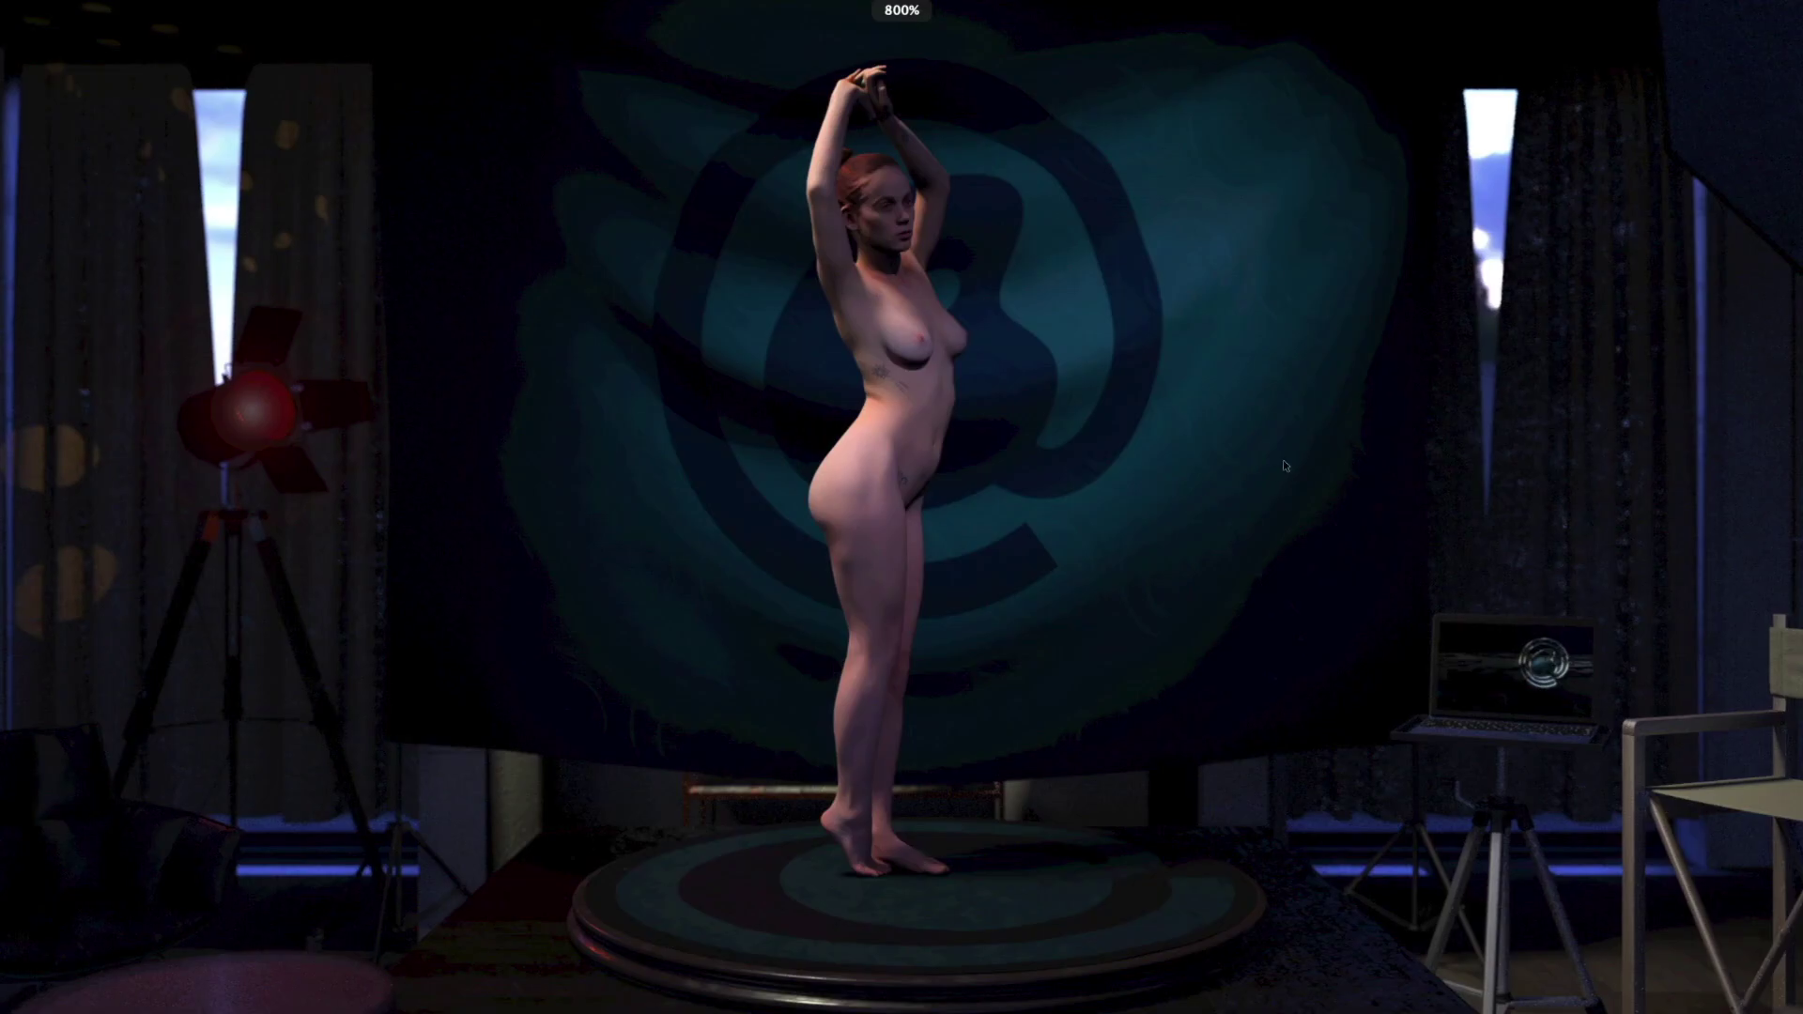
pyautogui.scroll(-1, 1411, 323)
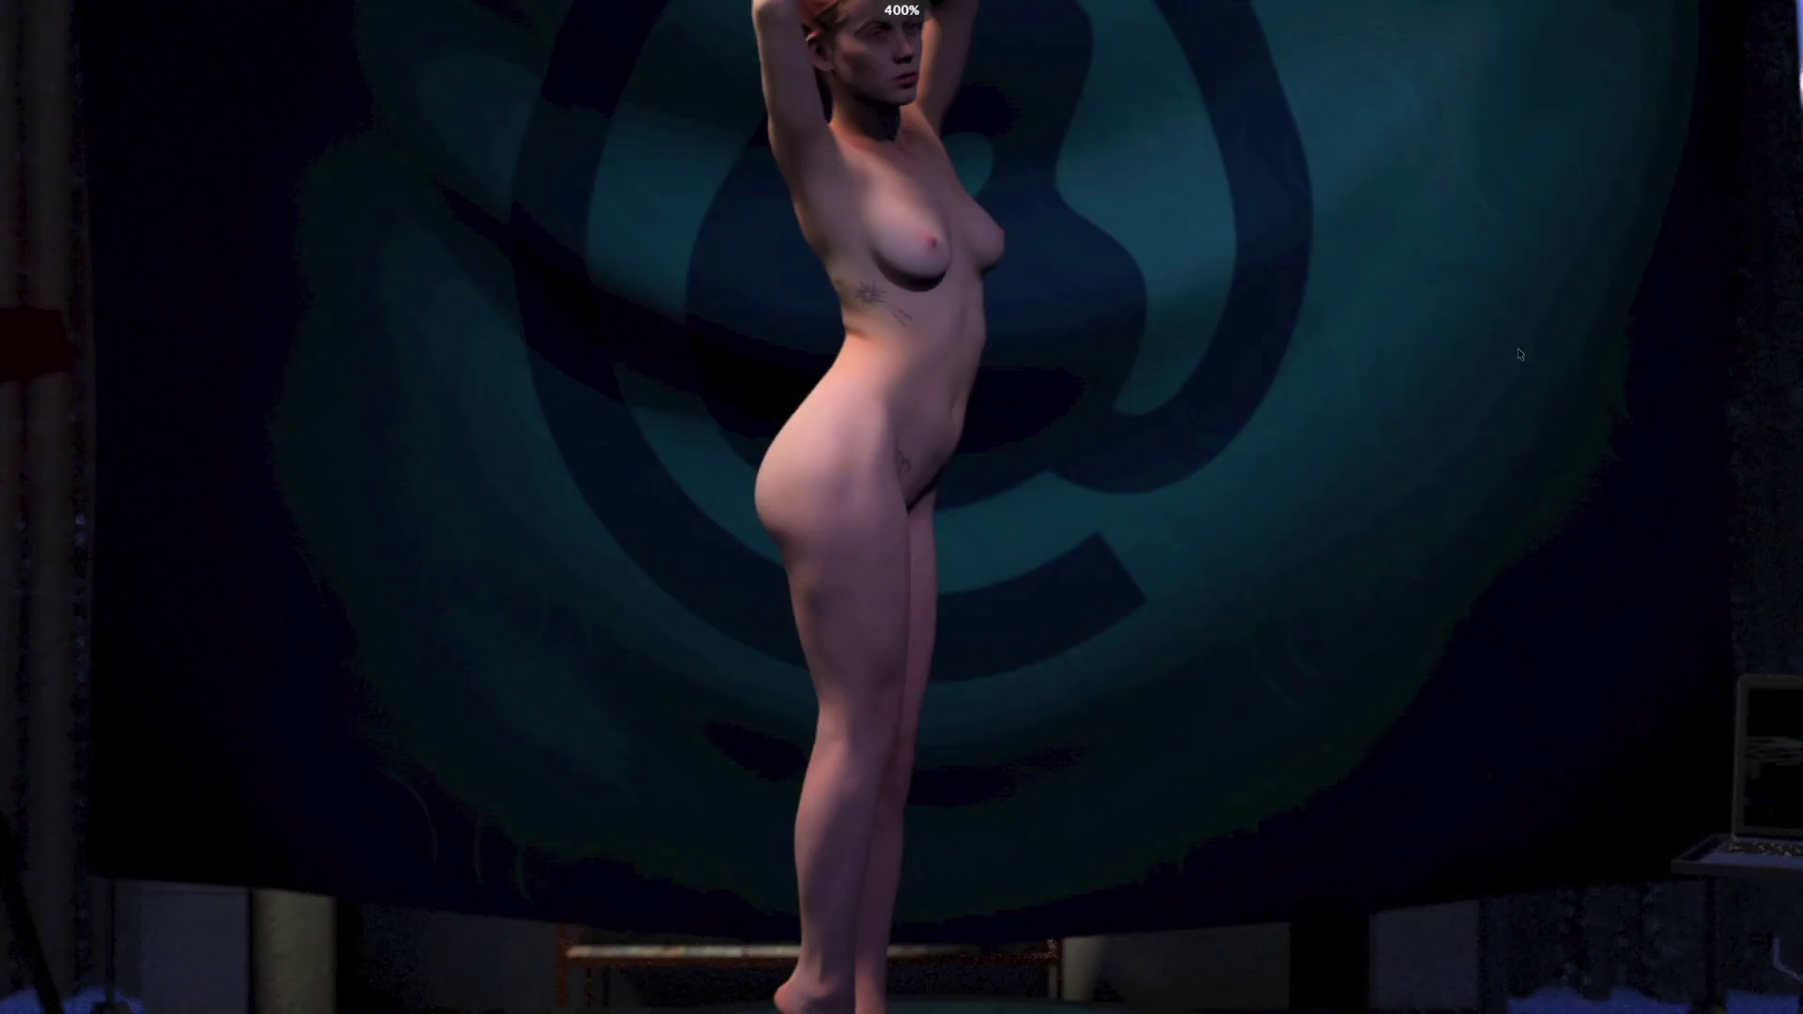
pyautogui.moveTo(1227, 351); pyautogui.dragTo(1076, 347)
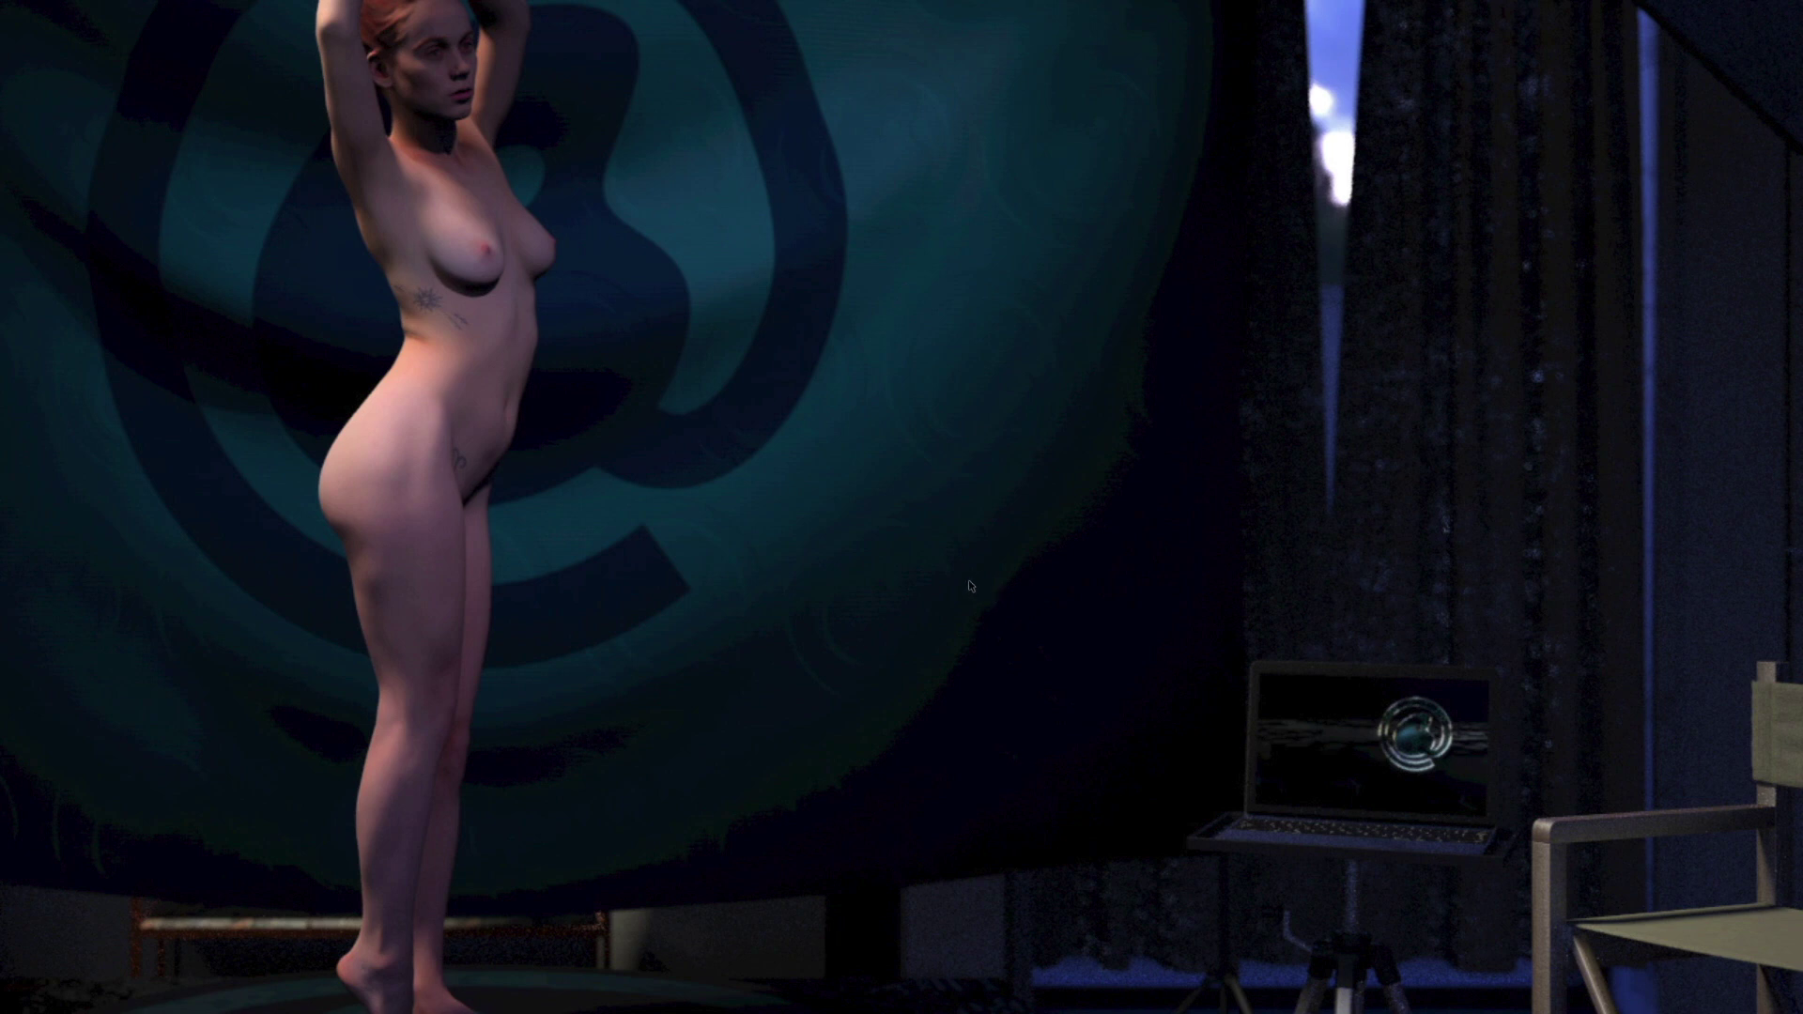
pyautogui.press('space')
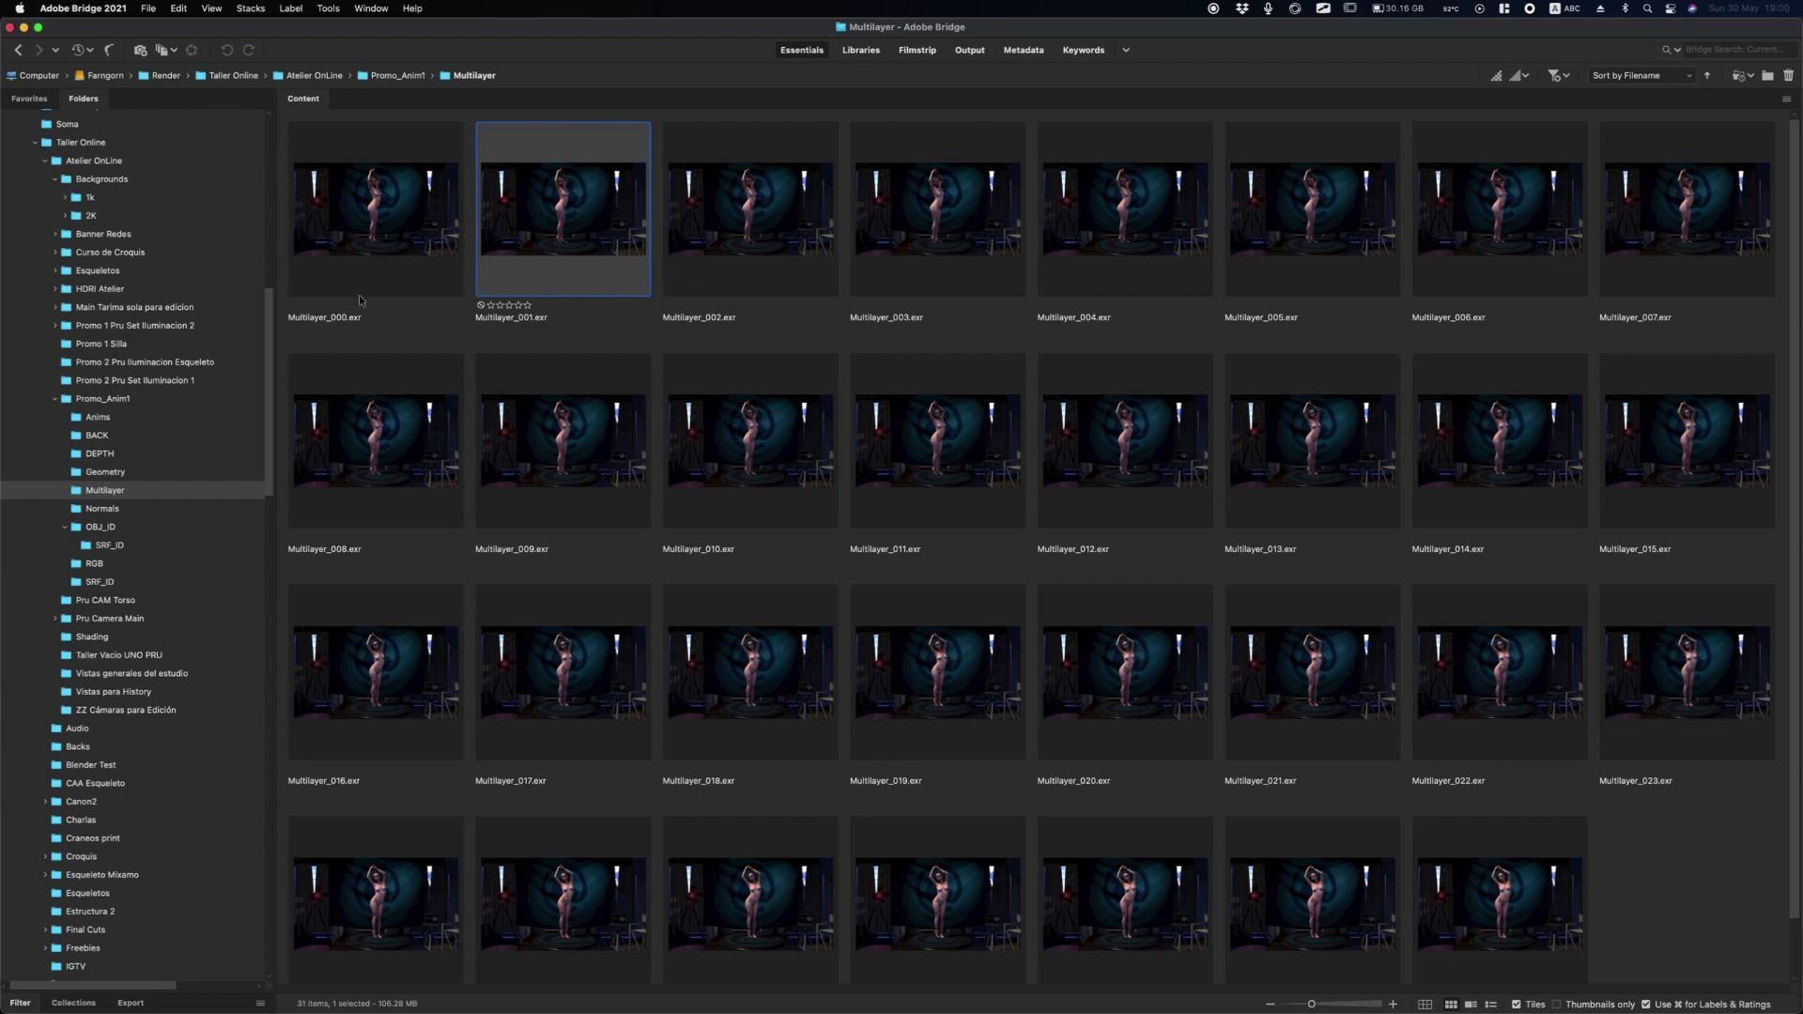
# Open the Normals folder, preview Normals_010.tif full screen and close the preview.
pyautogui.click(119, 513)
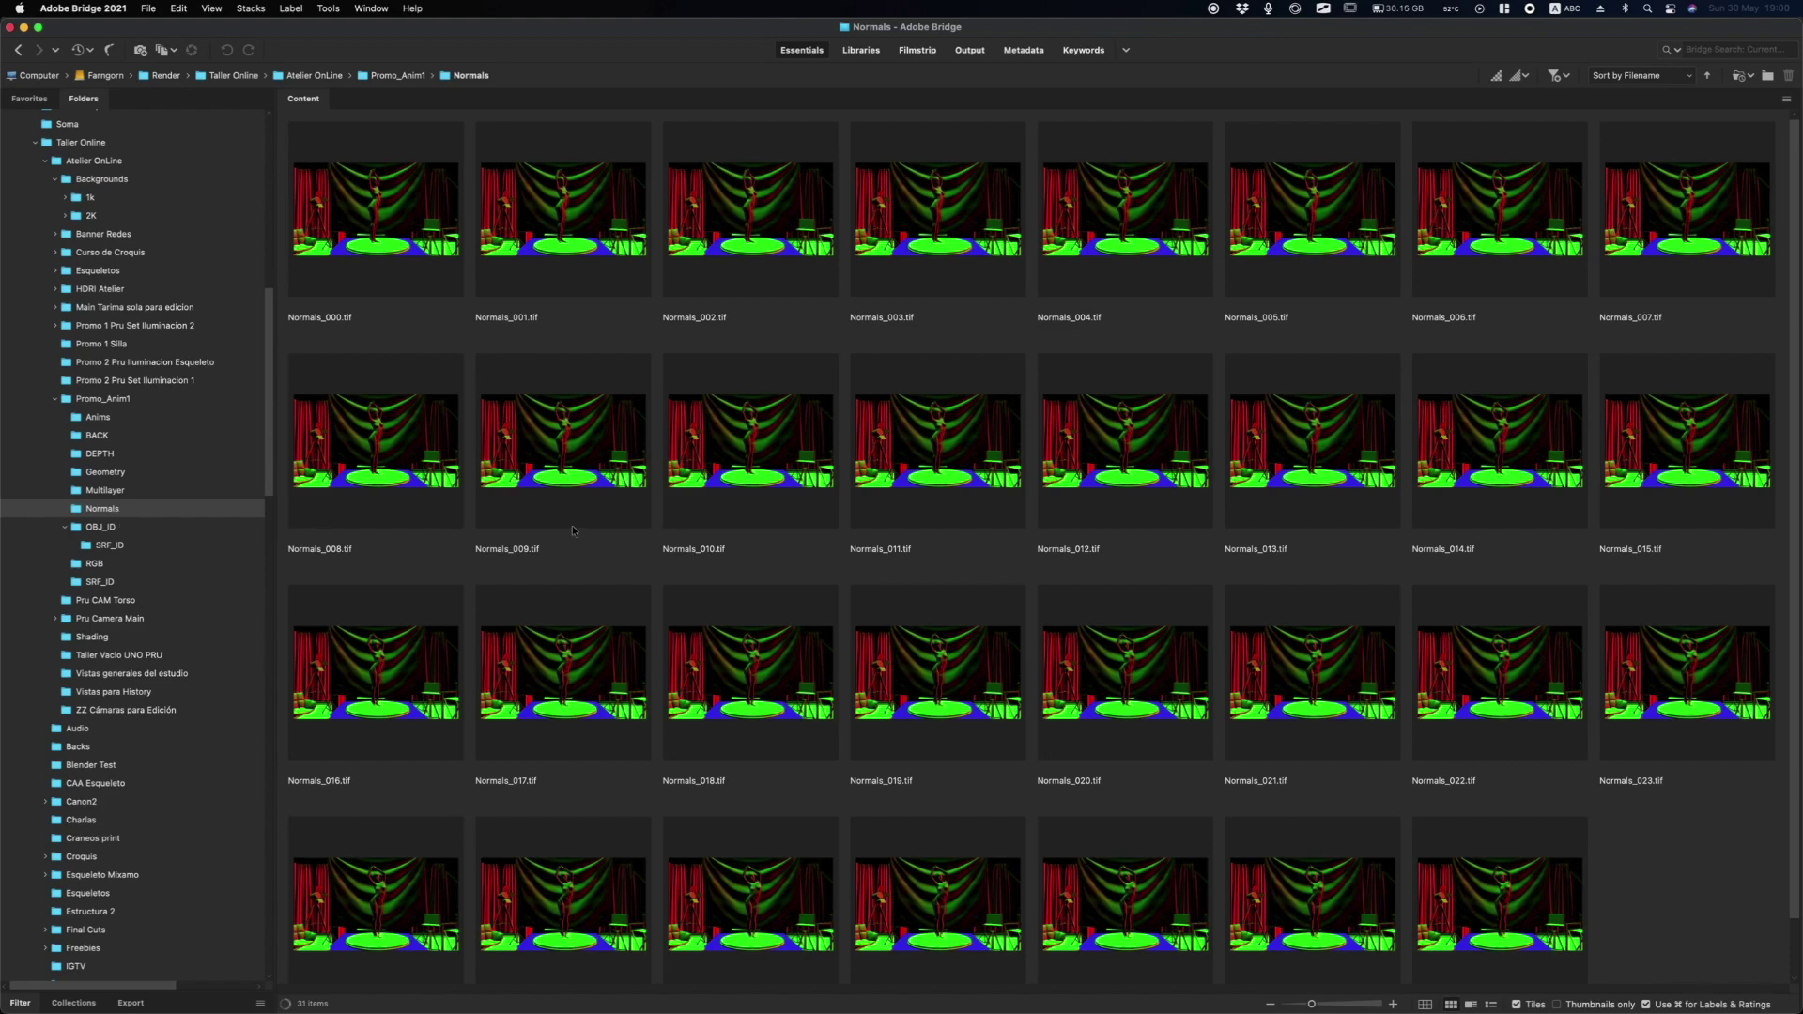
pyautogui.click(752, 442)
pyautogui.press('space')
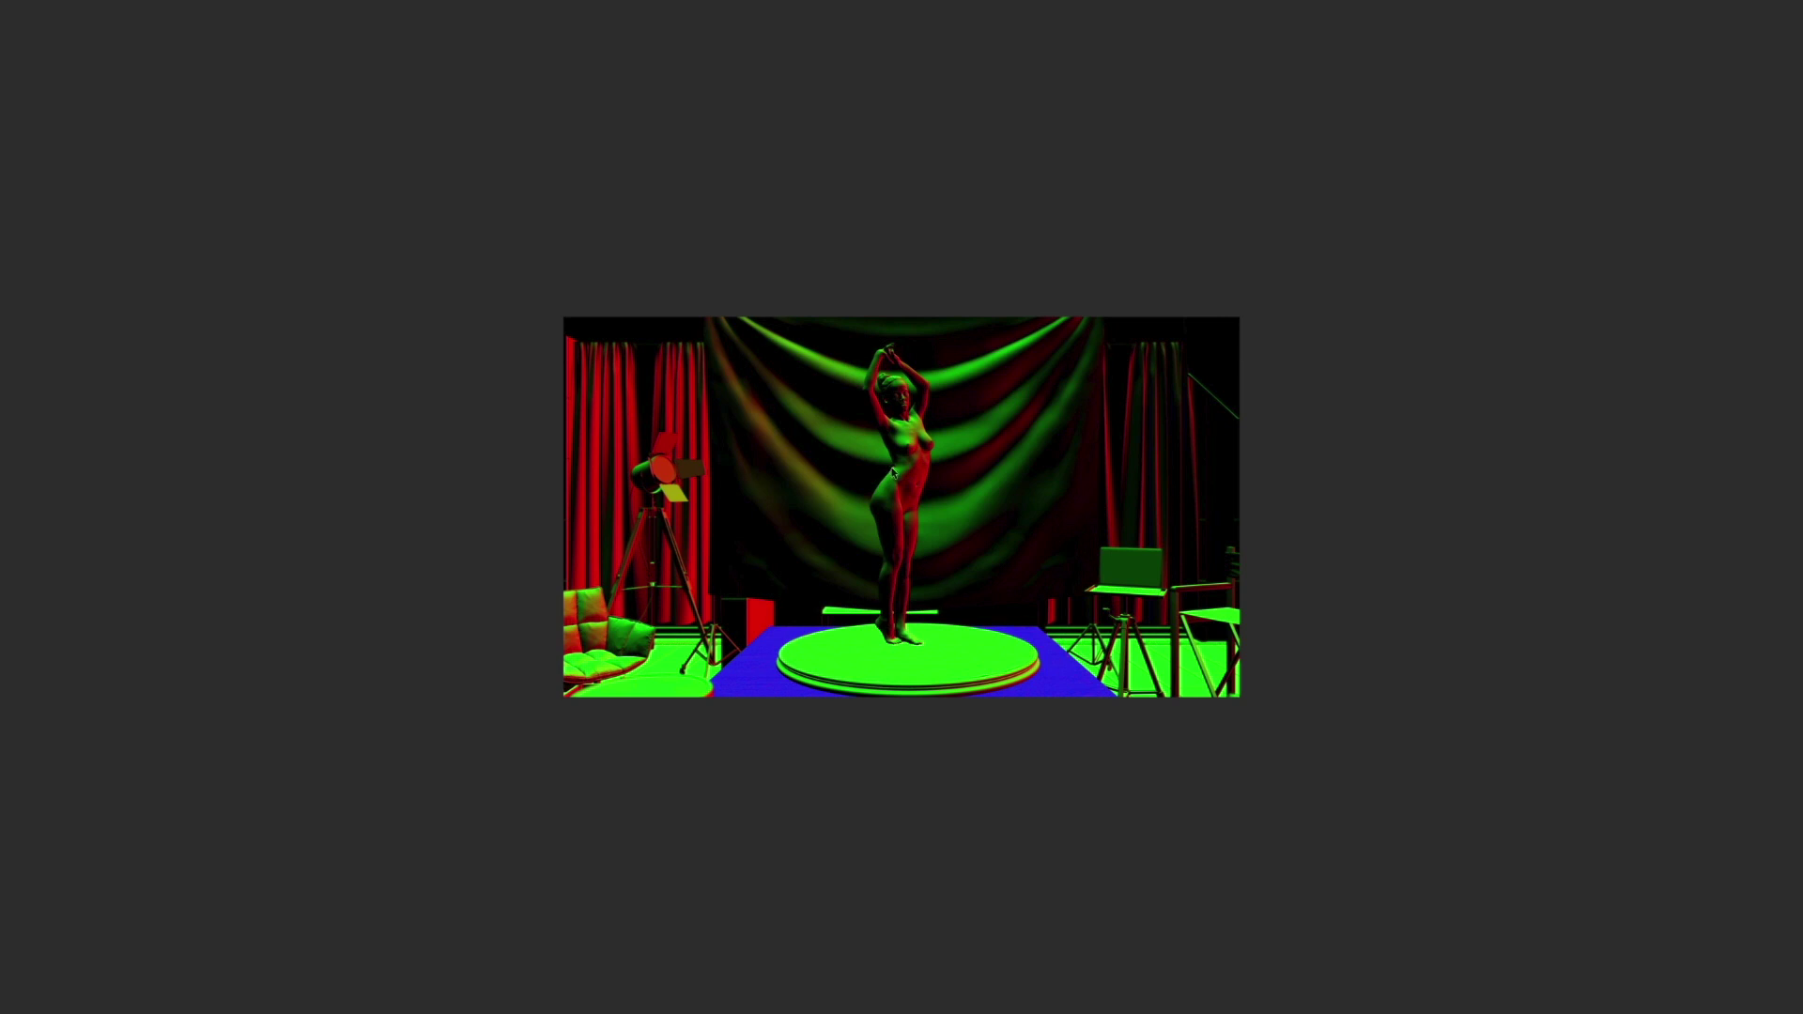
pyautogui.press('space')
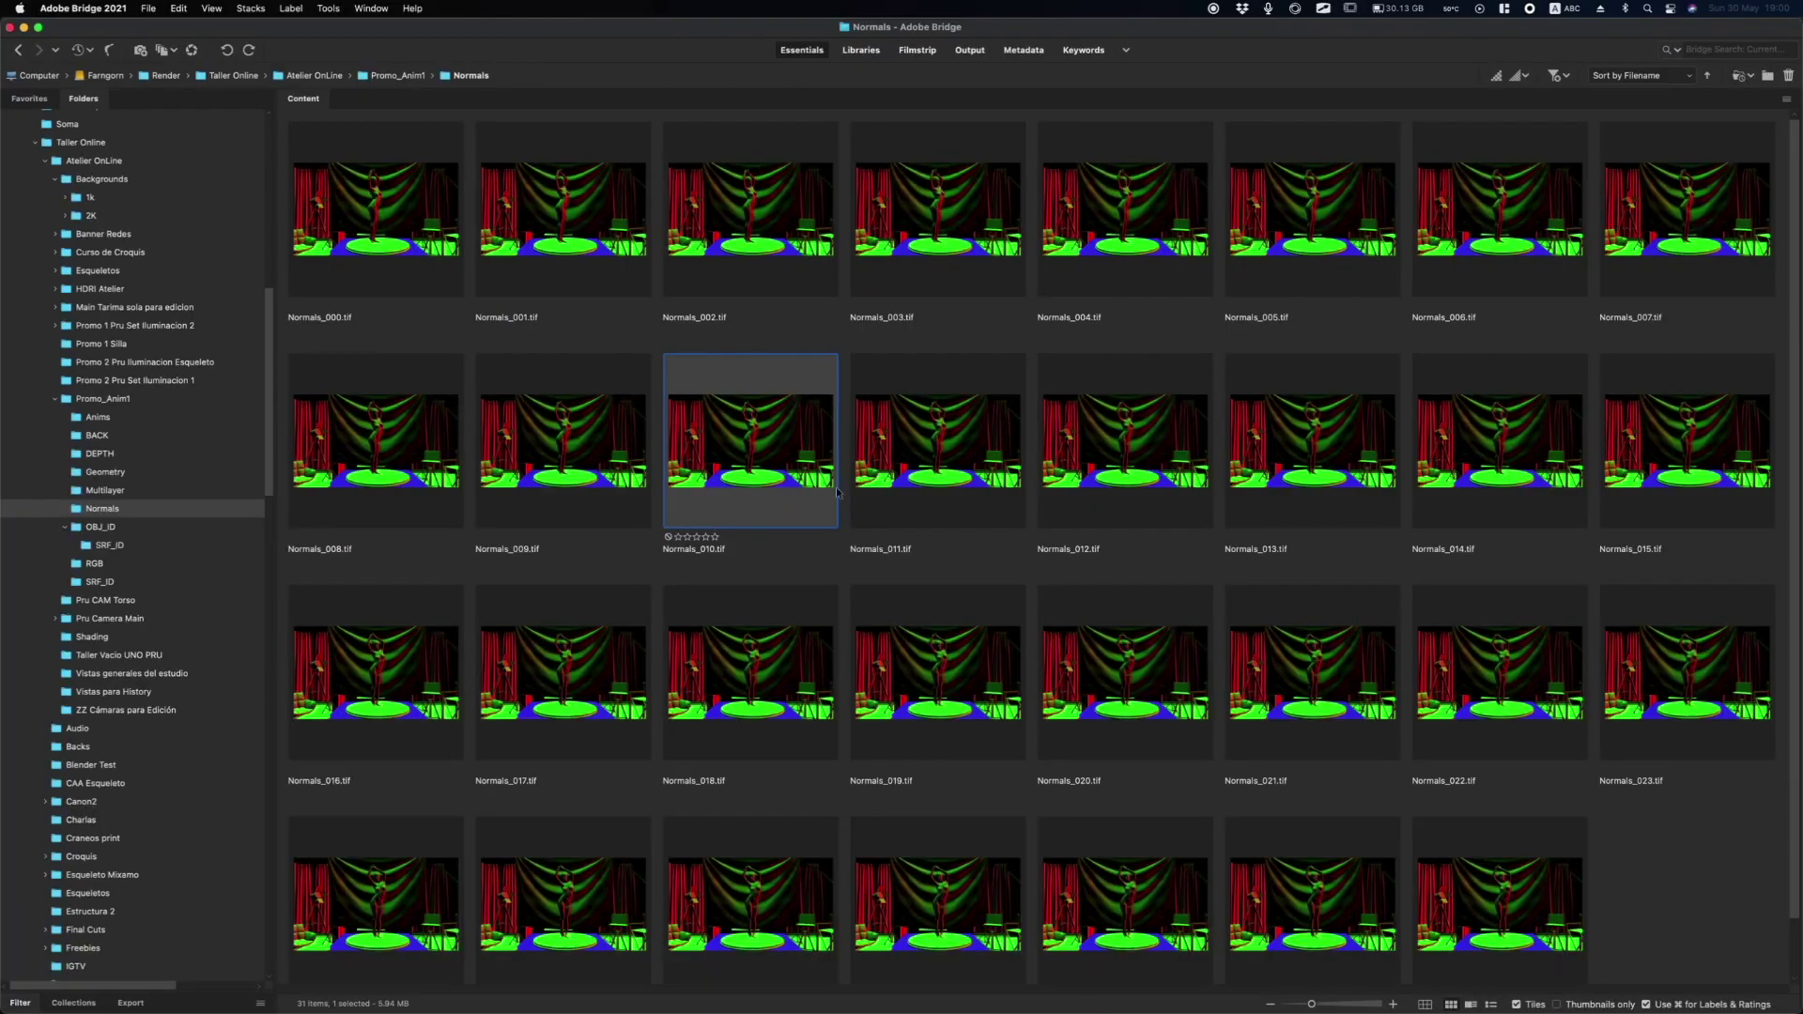
# Look through the image sequences in the OBJ_ID, RGB and SRF_ID folders of Promo_Anim1.
pyautogui.click(117, 532)
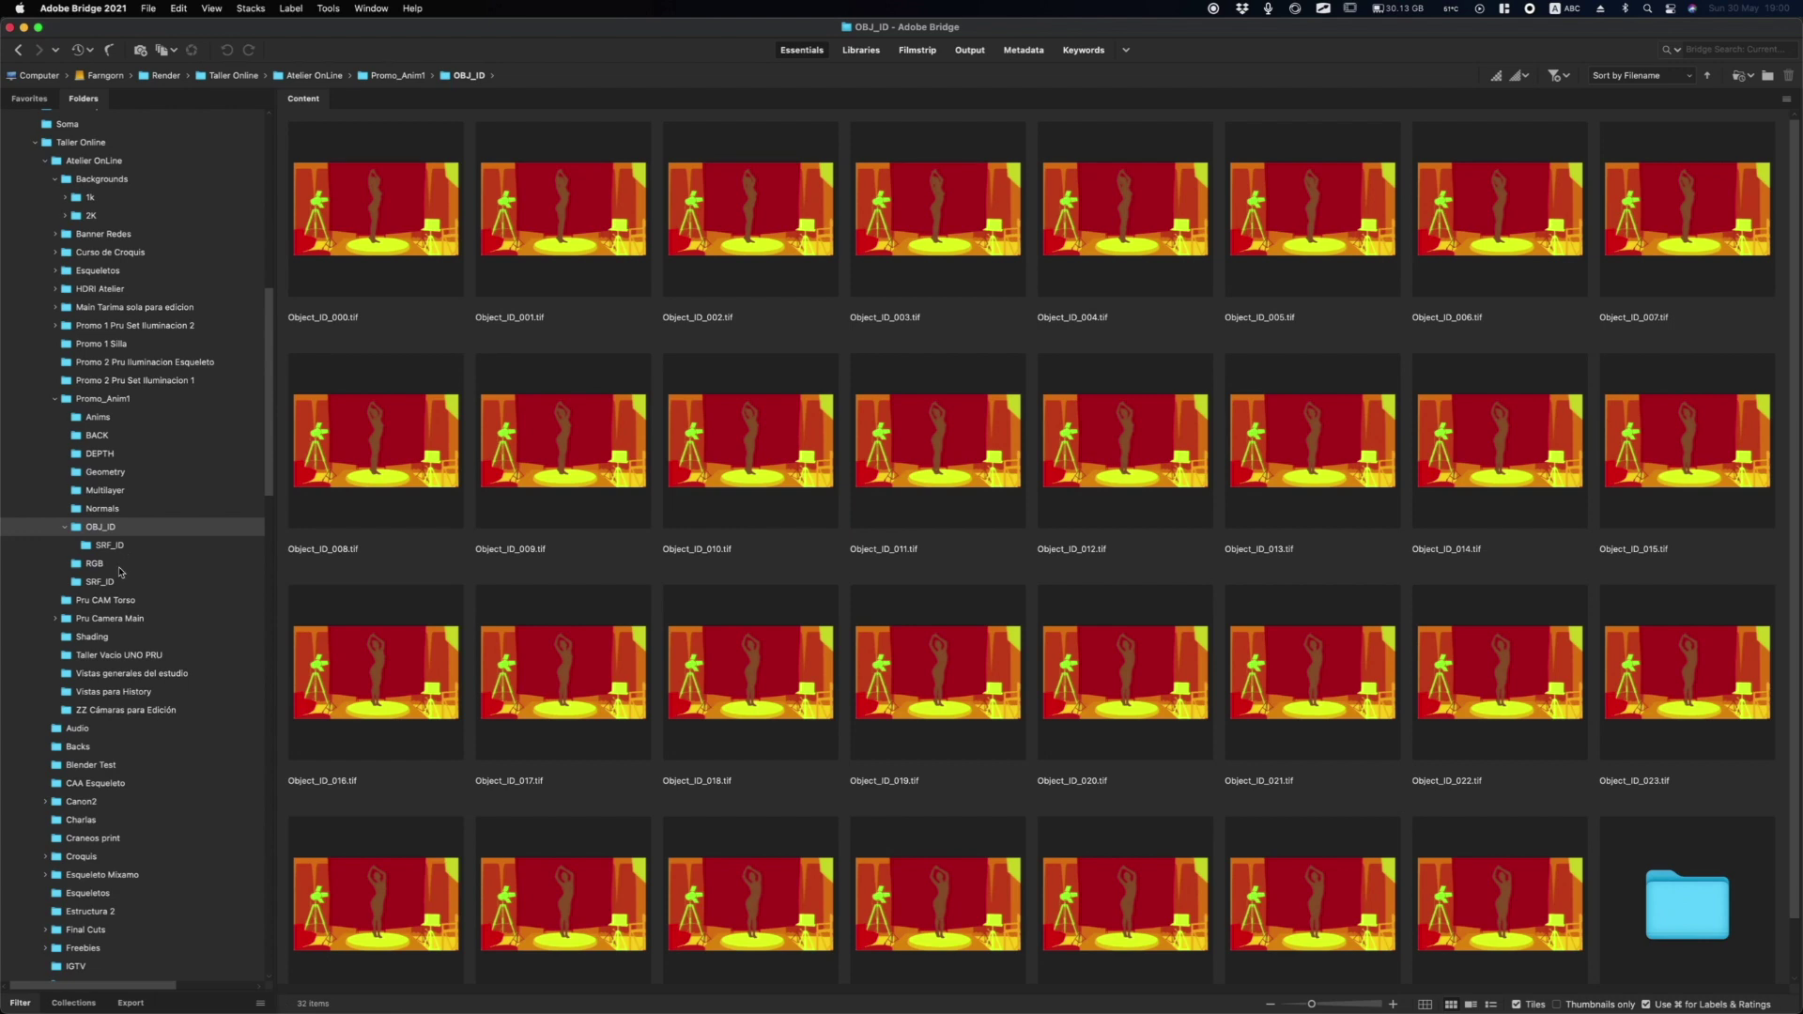
pyautogui.click(94, 564)
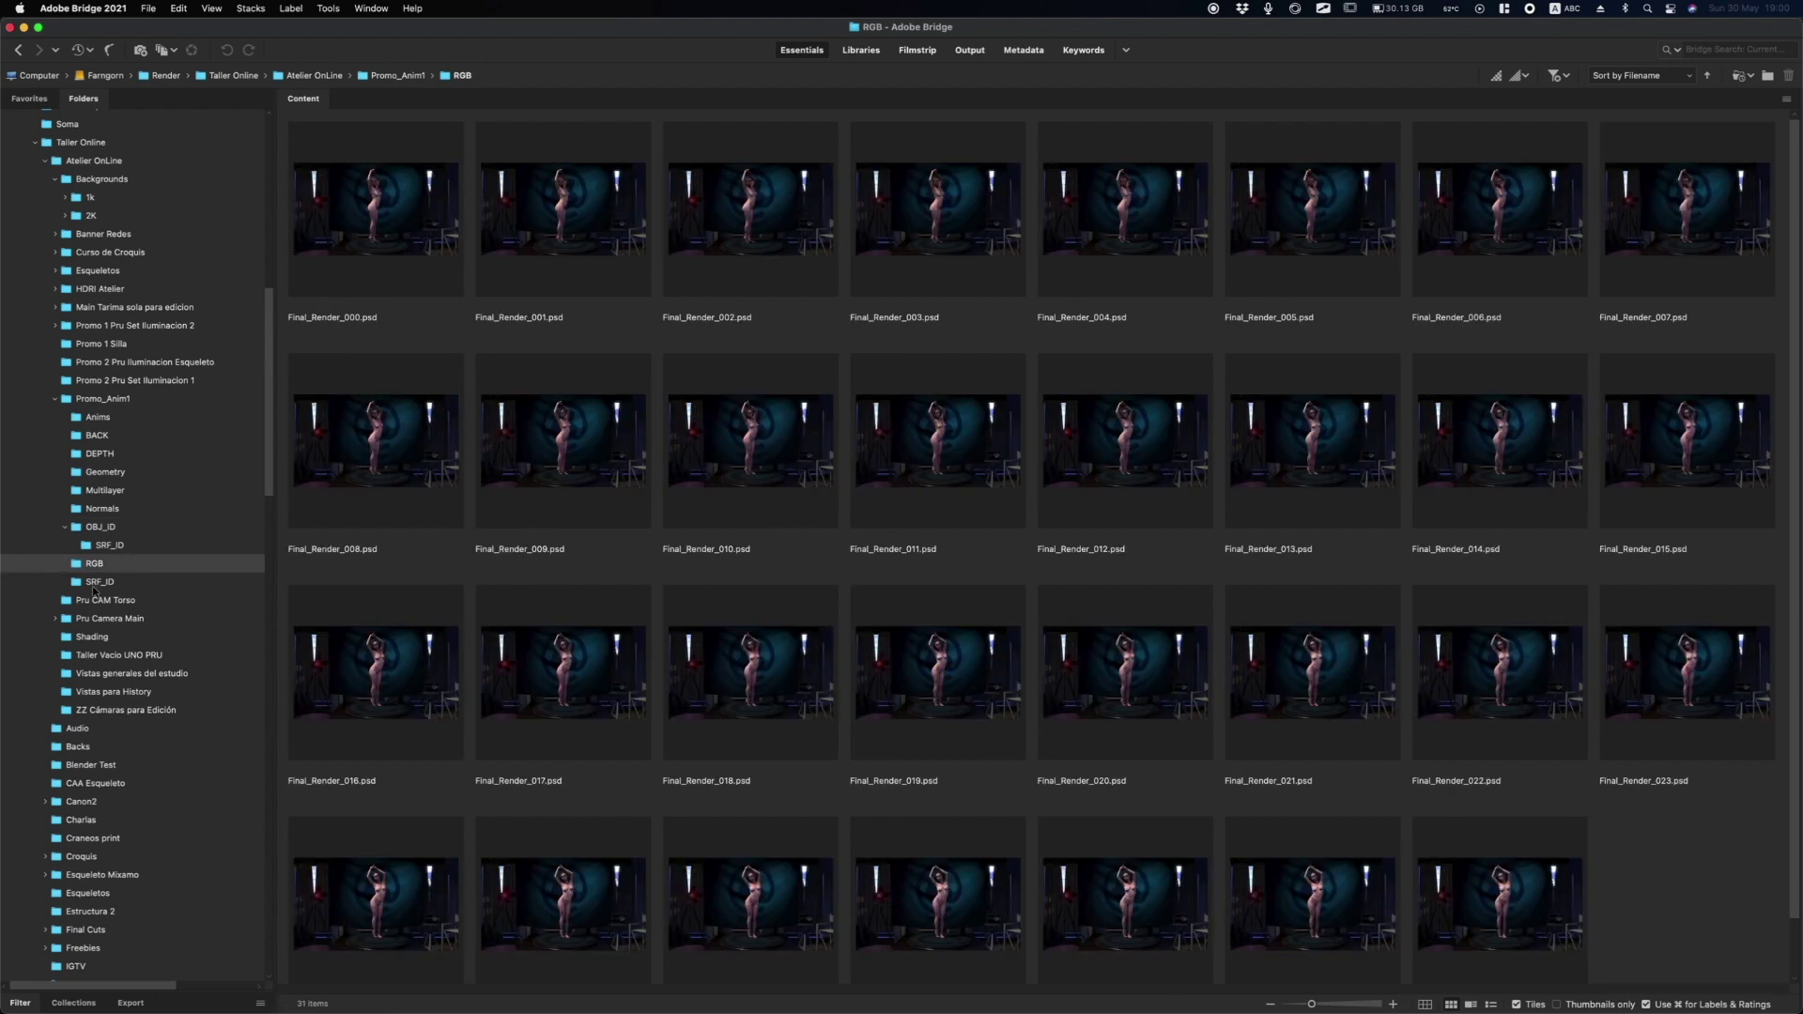
pyautogui.click(99, 582)
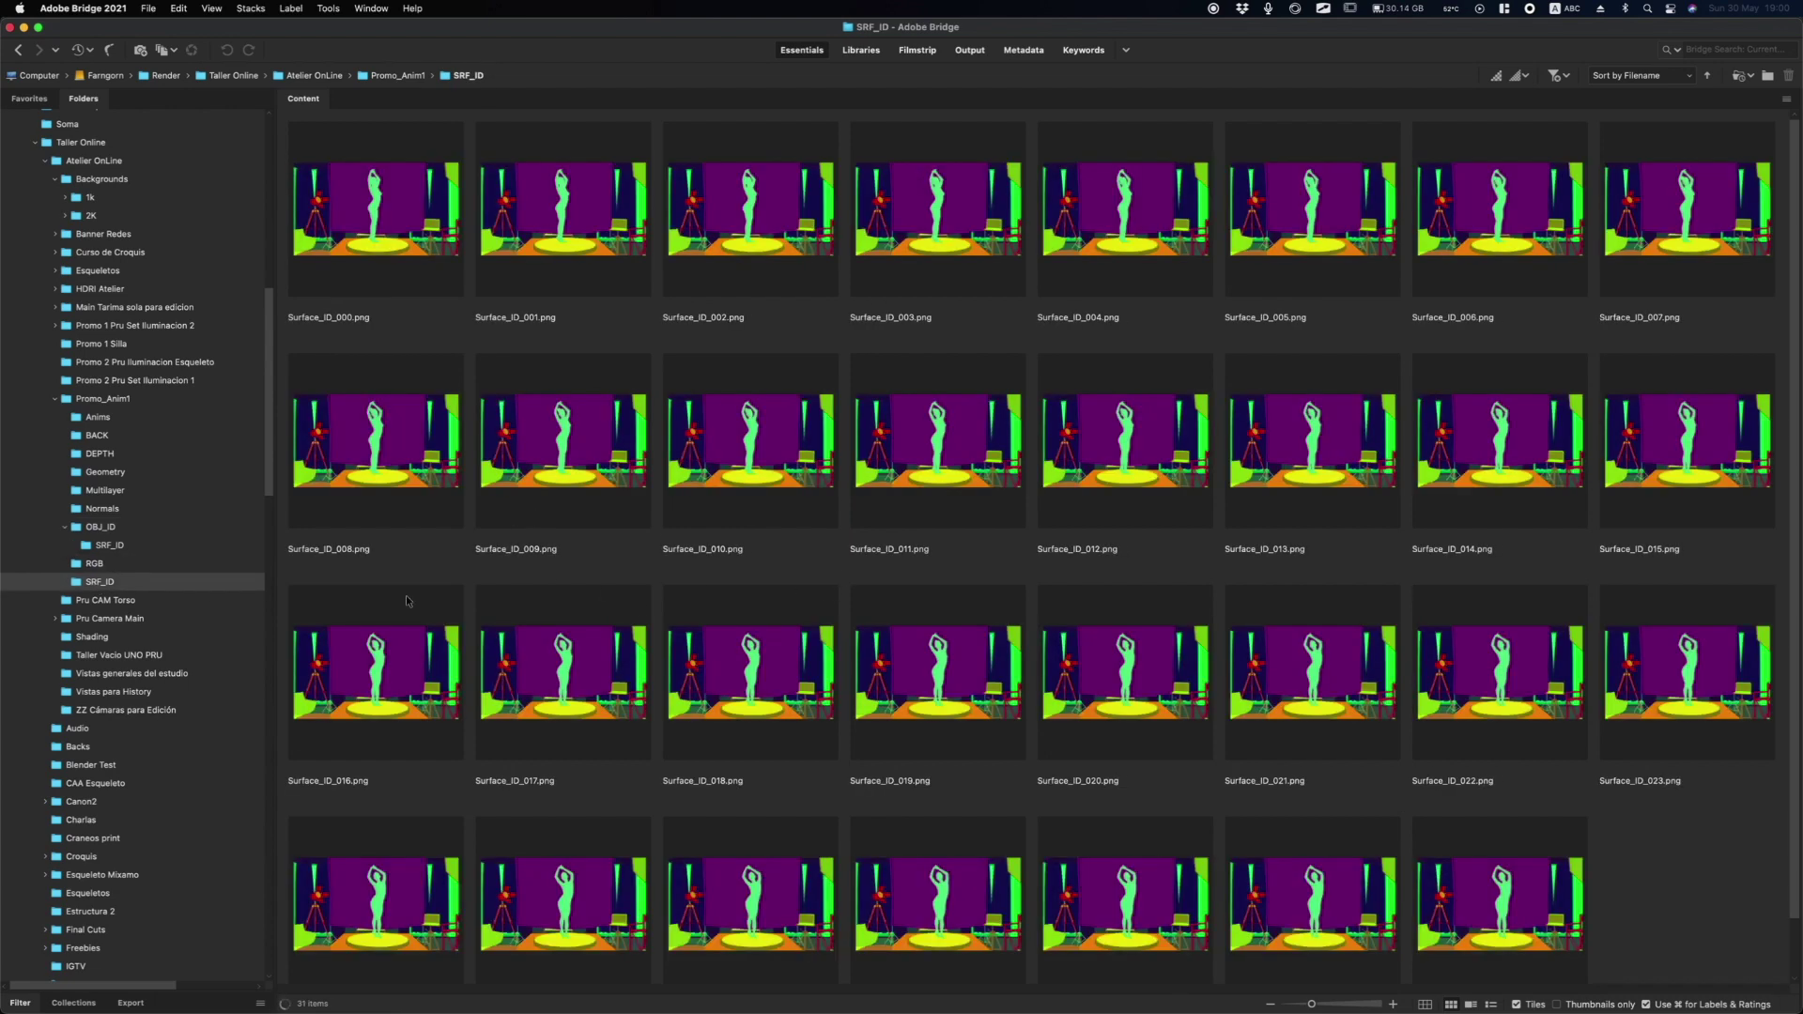
# Preview Surface_ID_011.png full screen and enlarge it to examine the surface colours.
pyautogui.click(922, 448)
pyautogui.press('space')
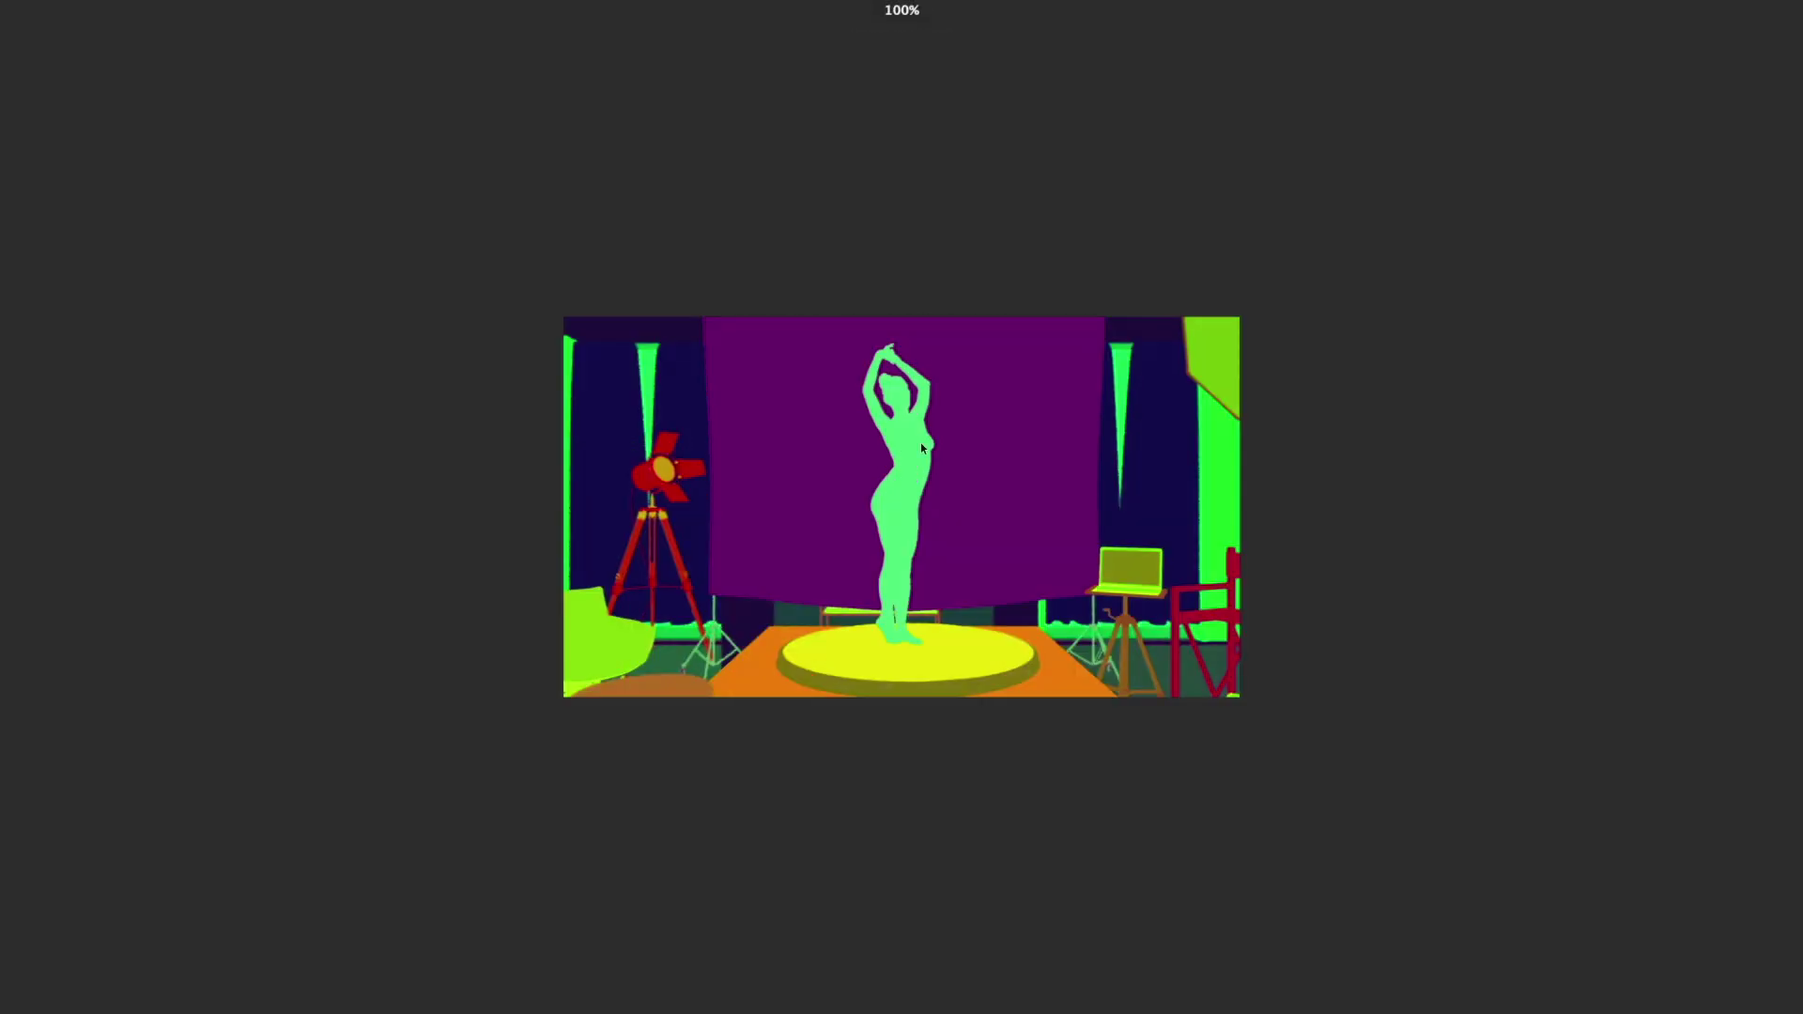
pyautogui.press('+')
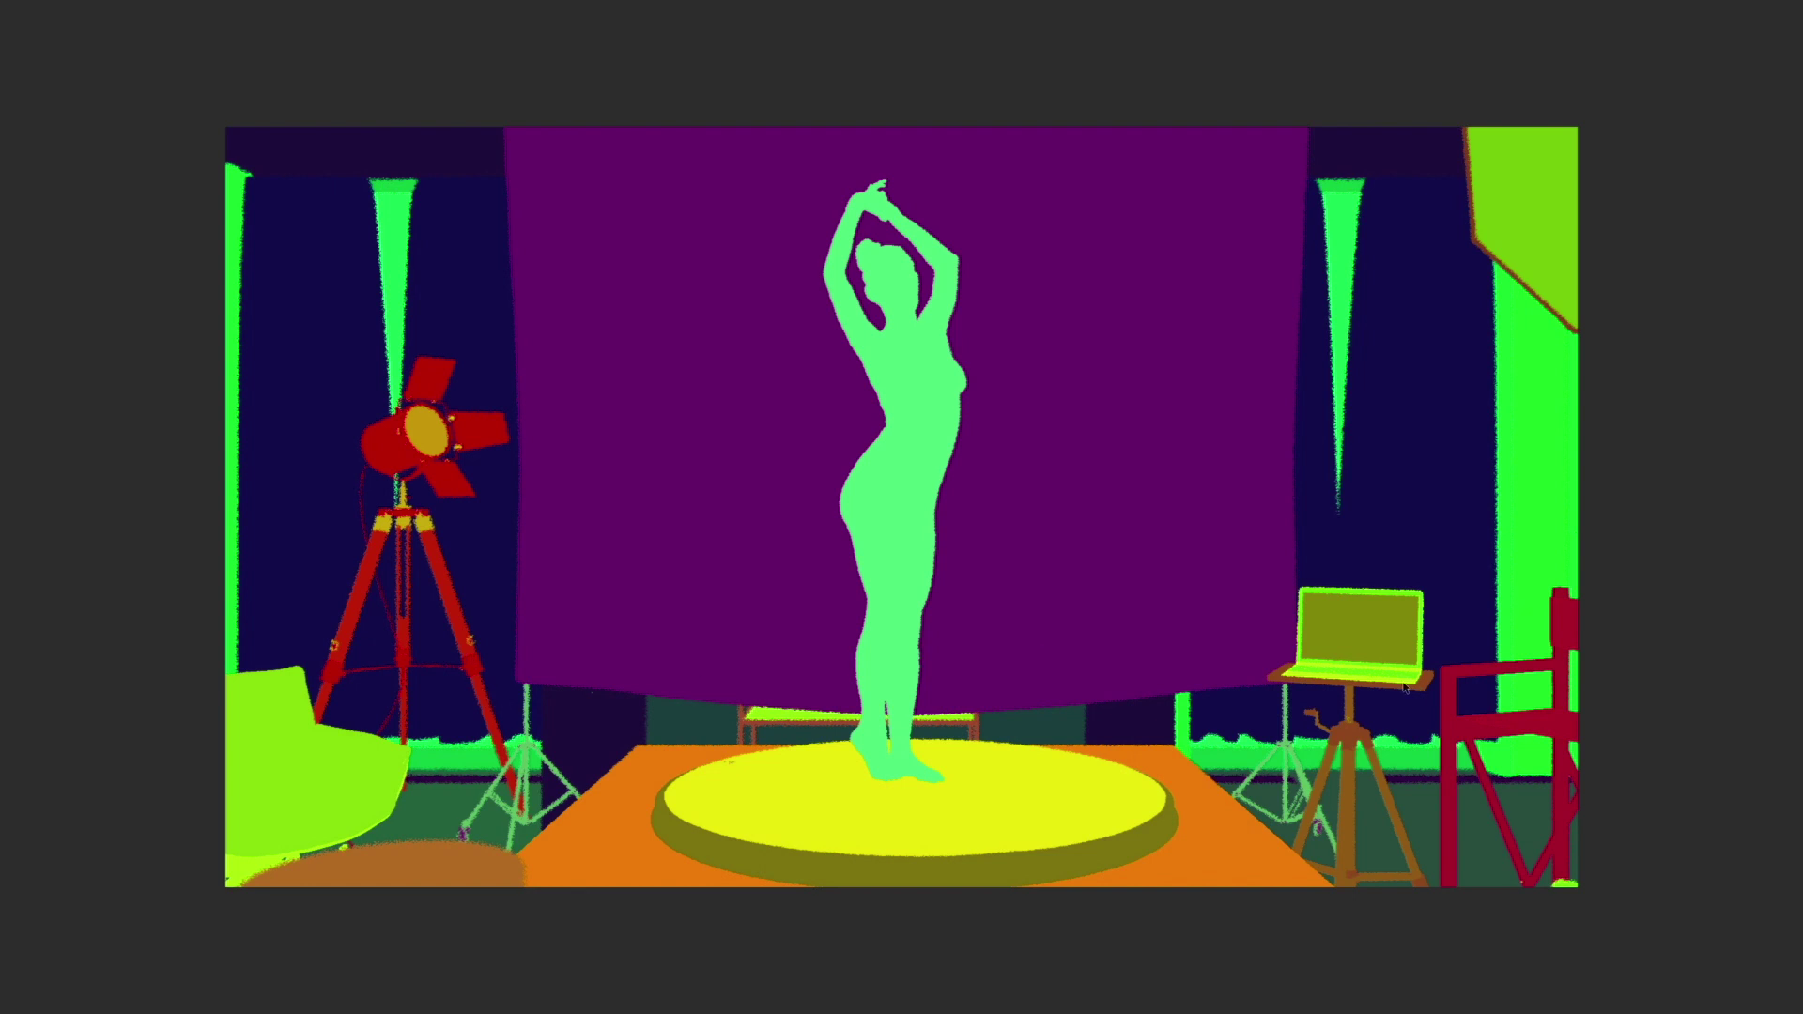
# Mark the laptop and the red studio light with freehand on-screen strokes over the Surface_ID preview and close the preview.
pyautogui.hotkey('ctrl', 'shift', 'd')
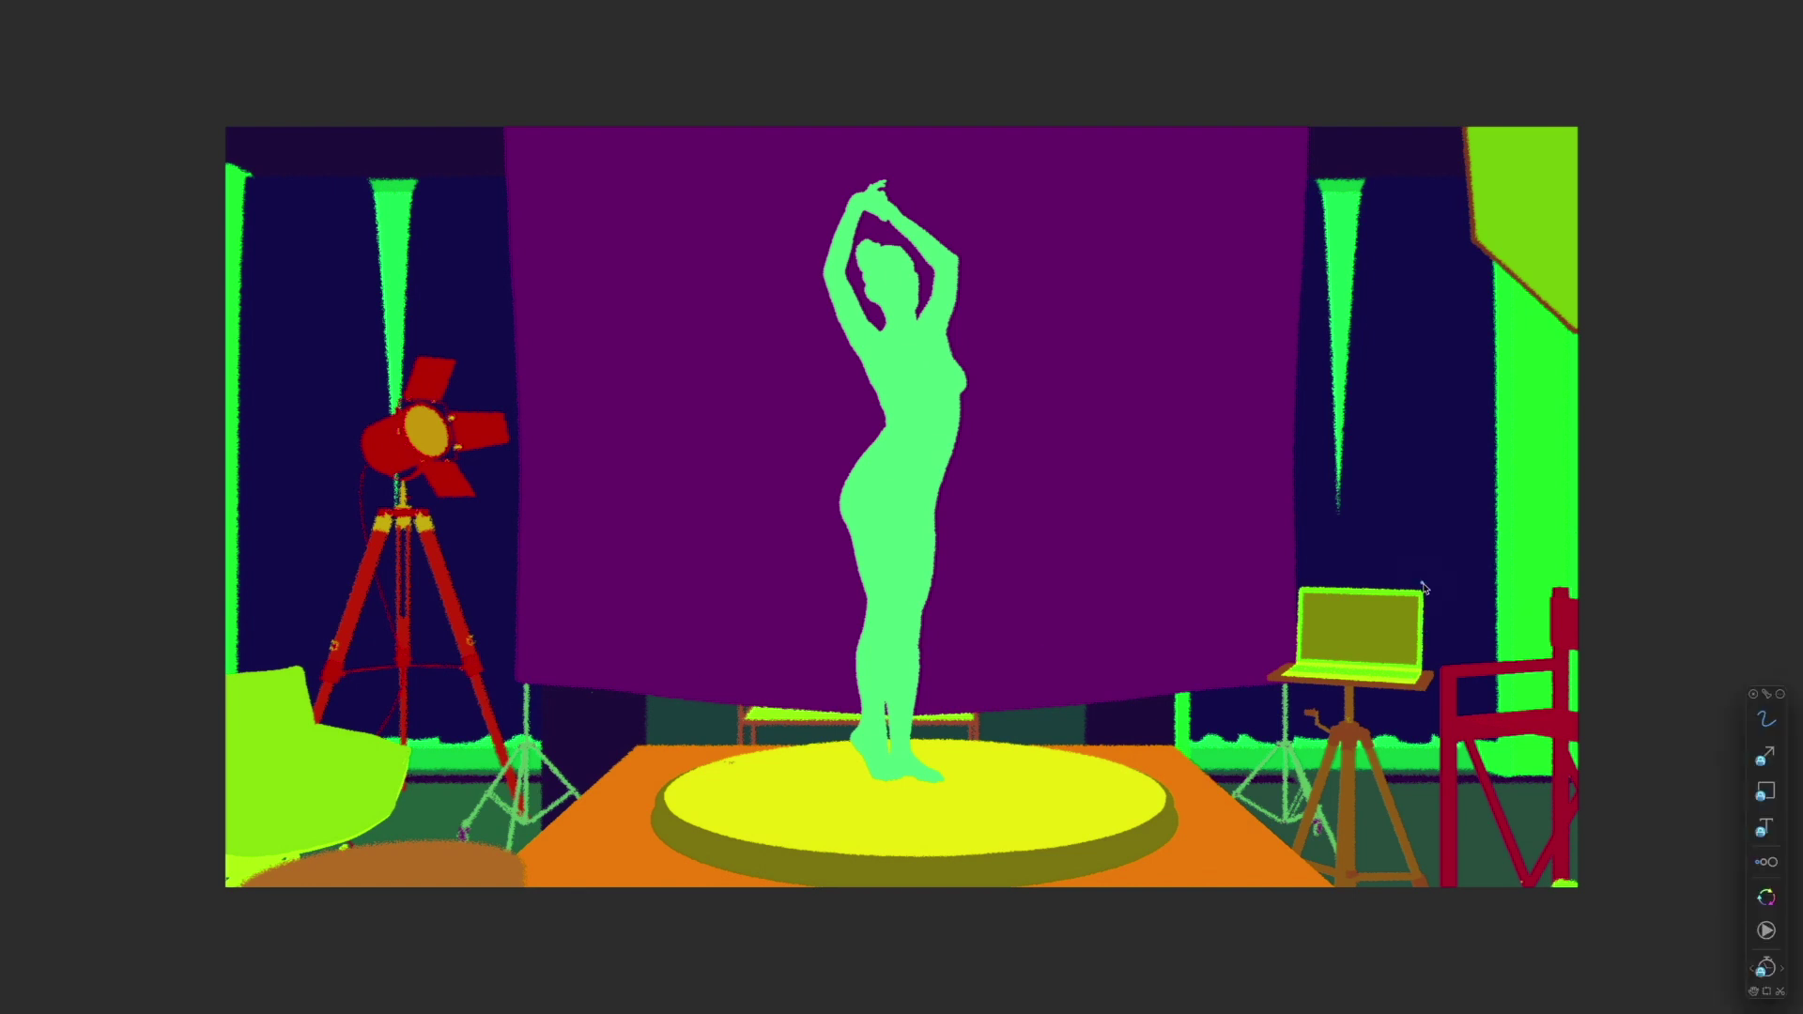
pyautogui.moveTo(1423, 582)
pyautogui.mouseDown()
pyautogui.moveTo(1338, 569)
pyautogui.moveTo(1209, 606)
pyautogui.moveTo(1237, 679)
pyautogui.moveTo(1305, 712)
pyautogui.moveTo(1429, 711)
pyautogui.moveTo(1462, 668)
pyautogui.moveTo(1428, 590)
pyautogui.mouseUp()
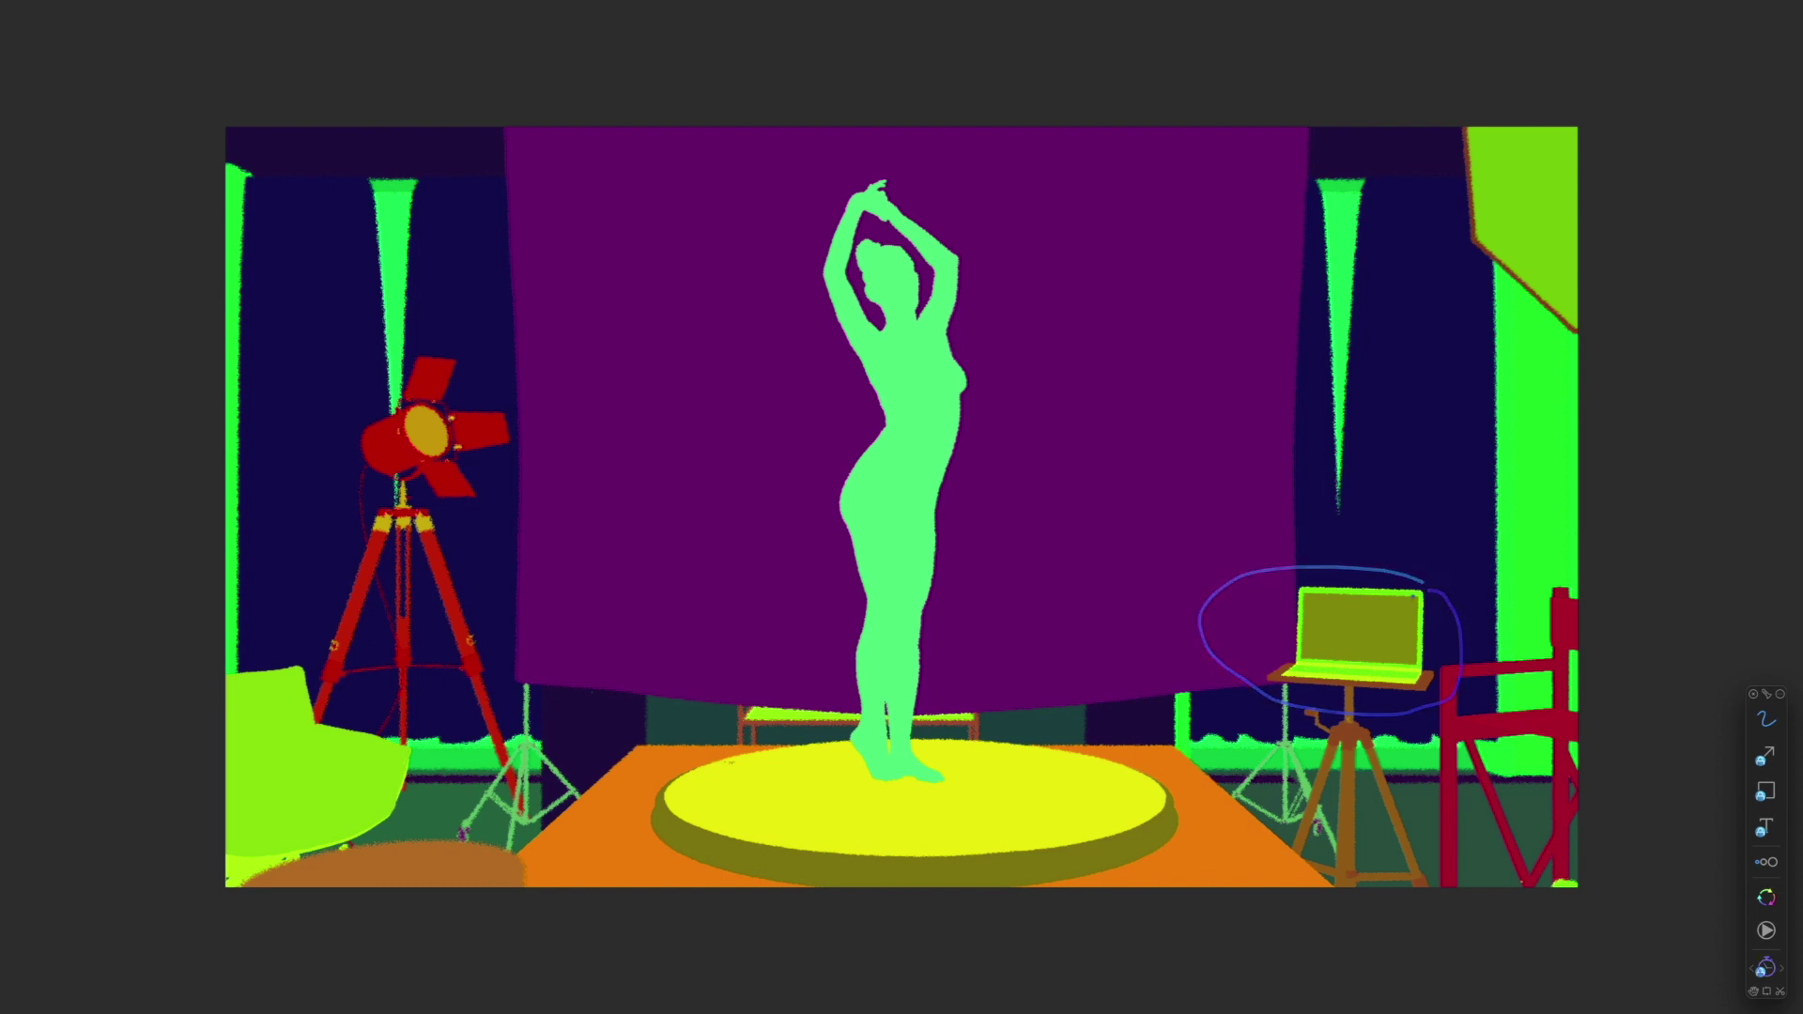
pyautogui.moveTo(1311, 591)
pyautogui.mouseDown()
pyautogui.moveTo(1308, 654)
pyautogui.moveTo(1390, 683)
pyautogui.mouseUp()
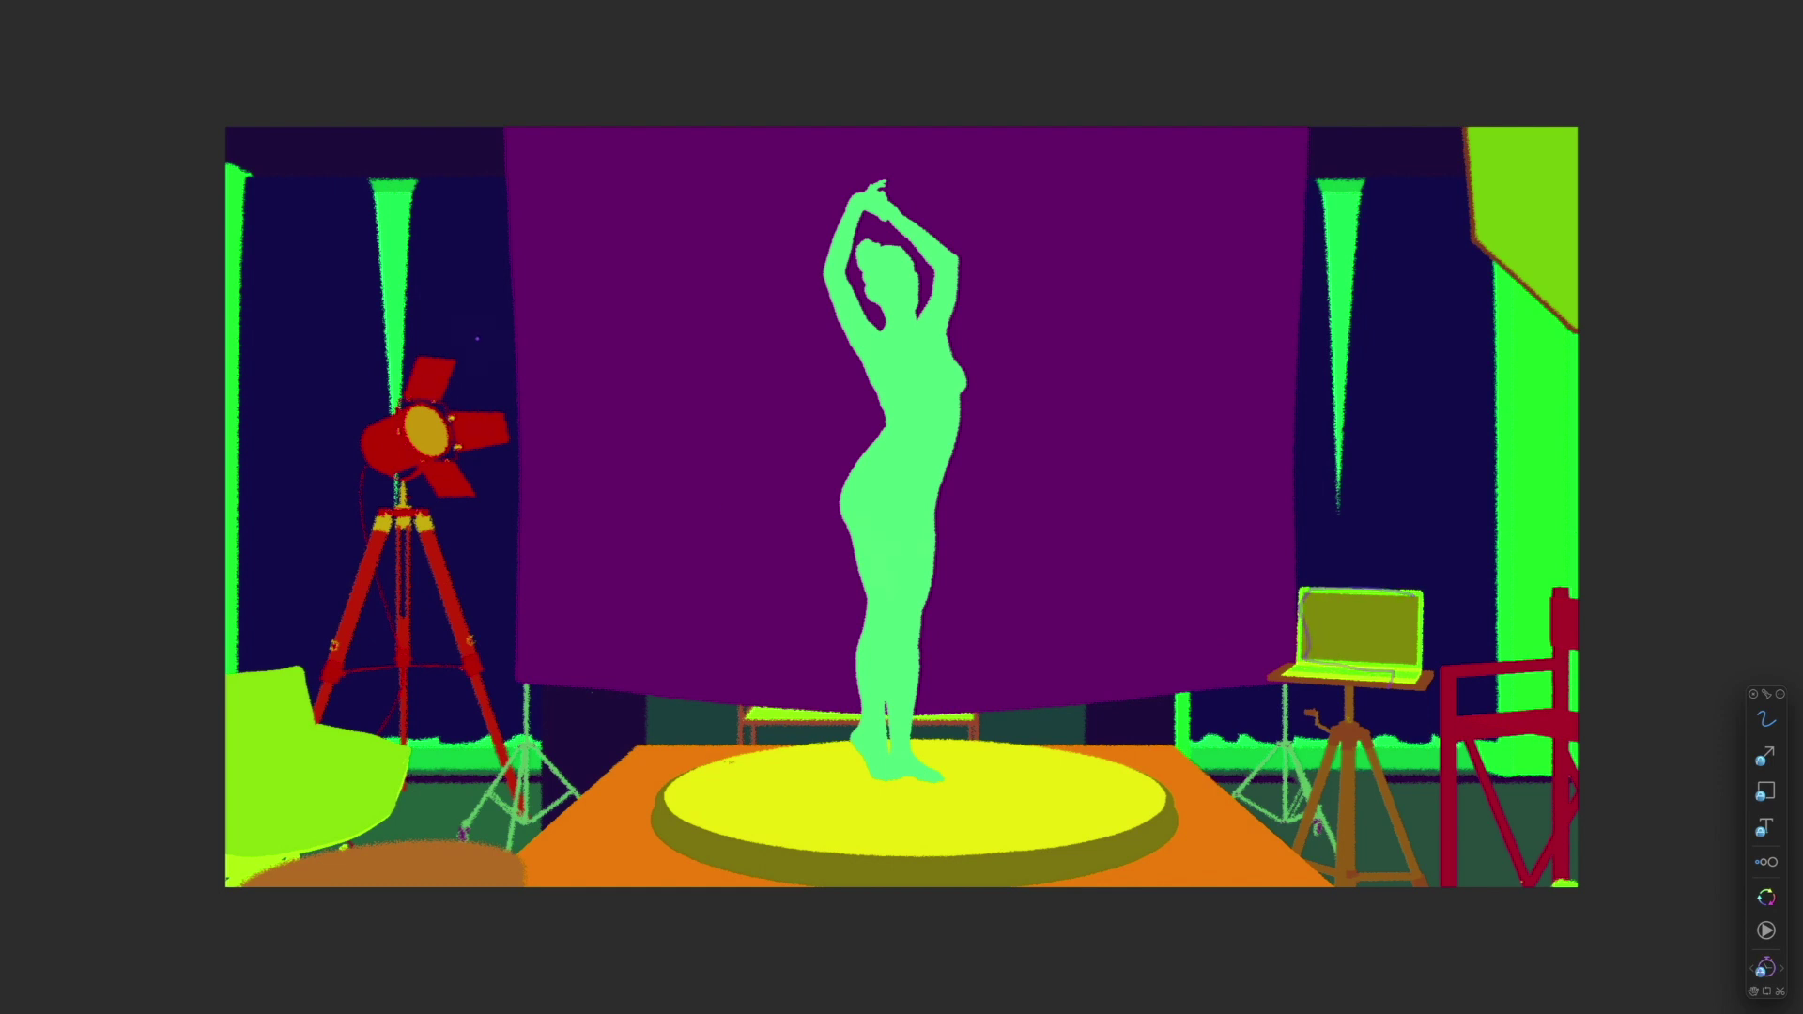
pyautogui.moveTo(405, 345)
pyautogui.mouseDown()
pyautogui.moveTo(336, 399)
pyautogui.moveTo(280, 647)
pyautogui.moveTo(442, 871)
pyautogui.moveTo(537, 531)
pyautogui.moveTo(503, 334)
pyautogui.moveTo(406, 325)
pyautogui.mouseUp()
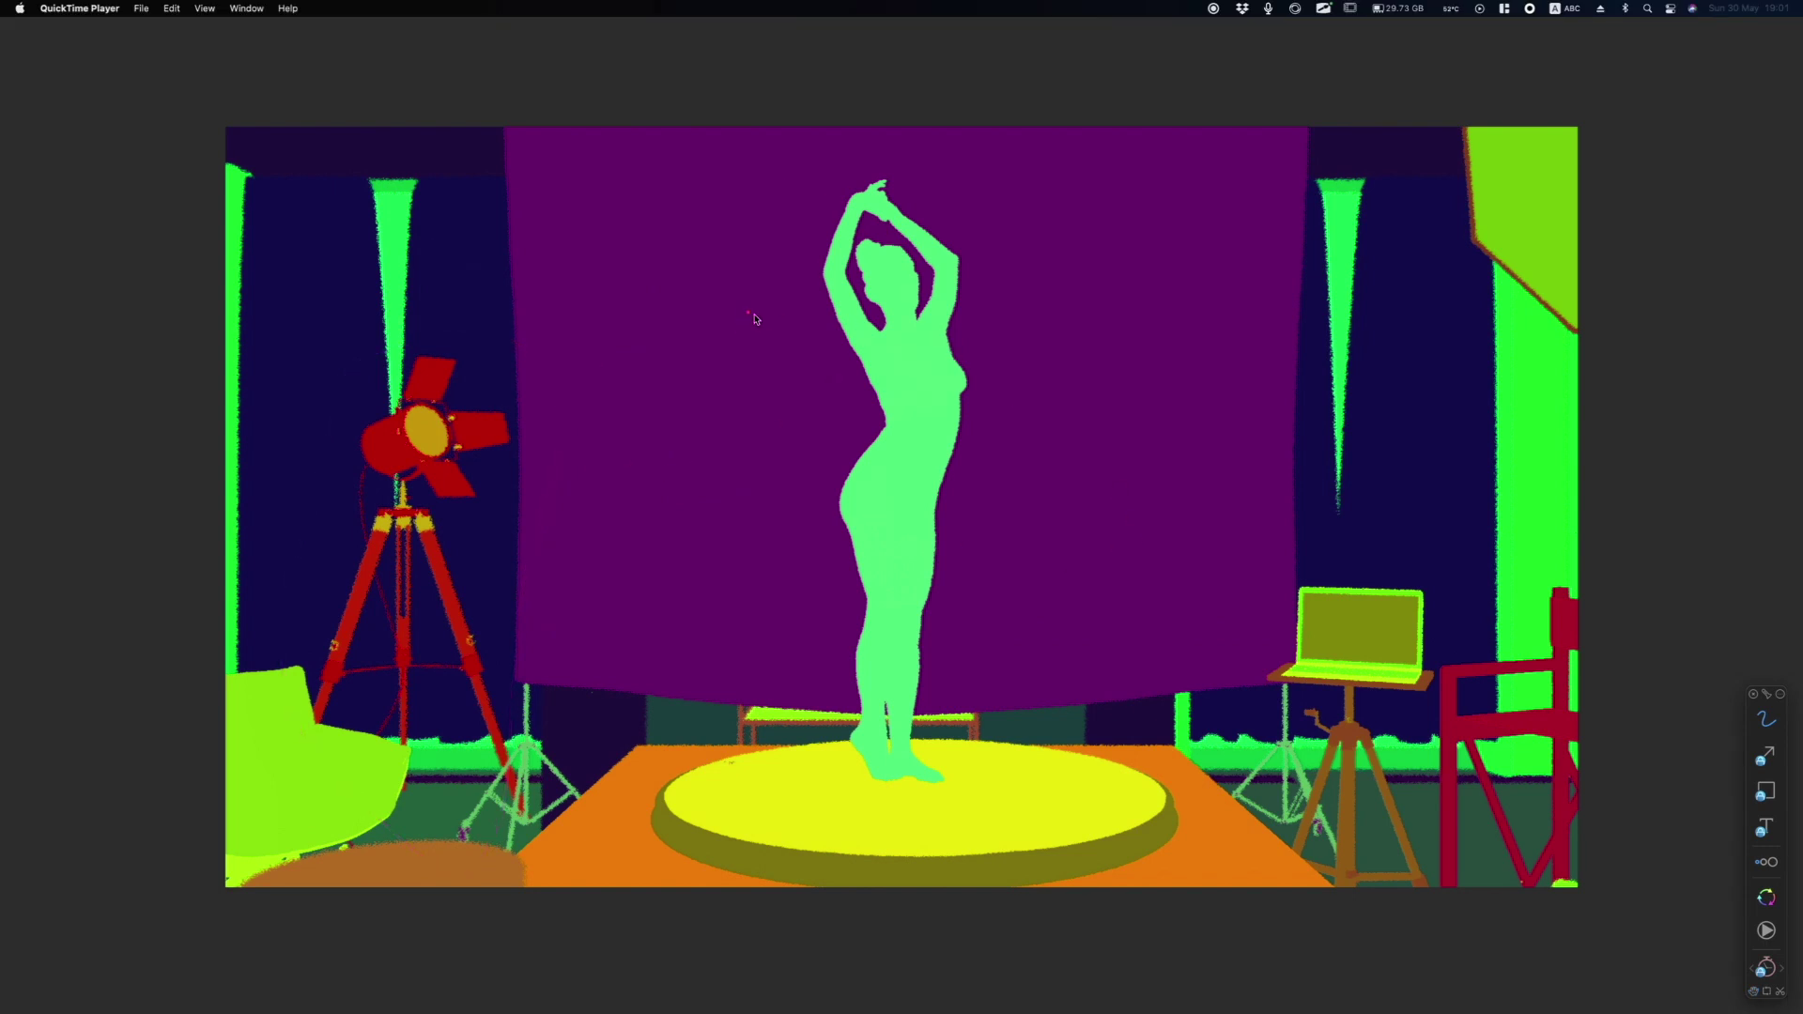
pyautogui.press('space')
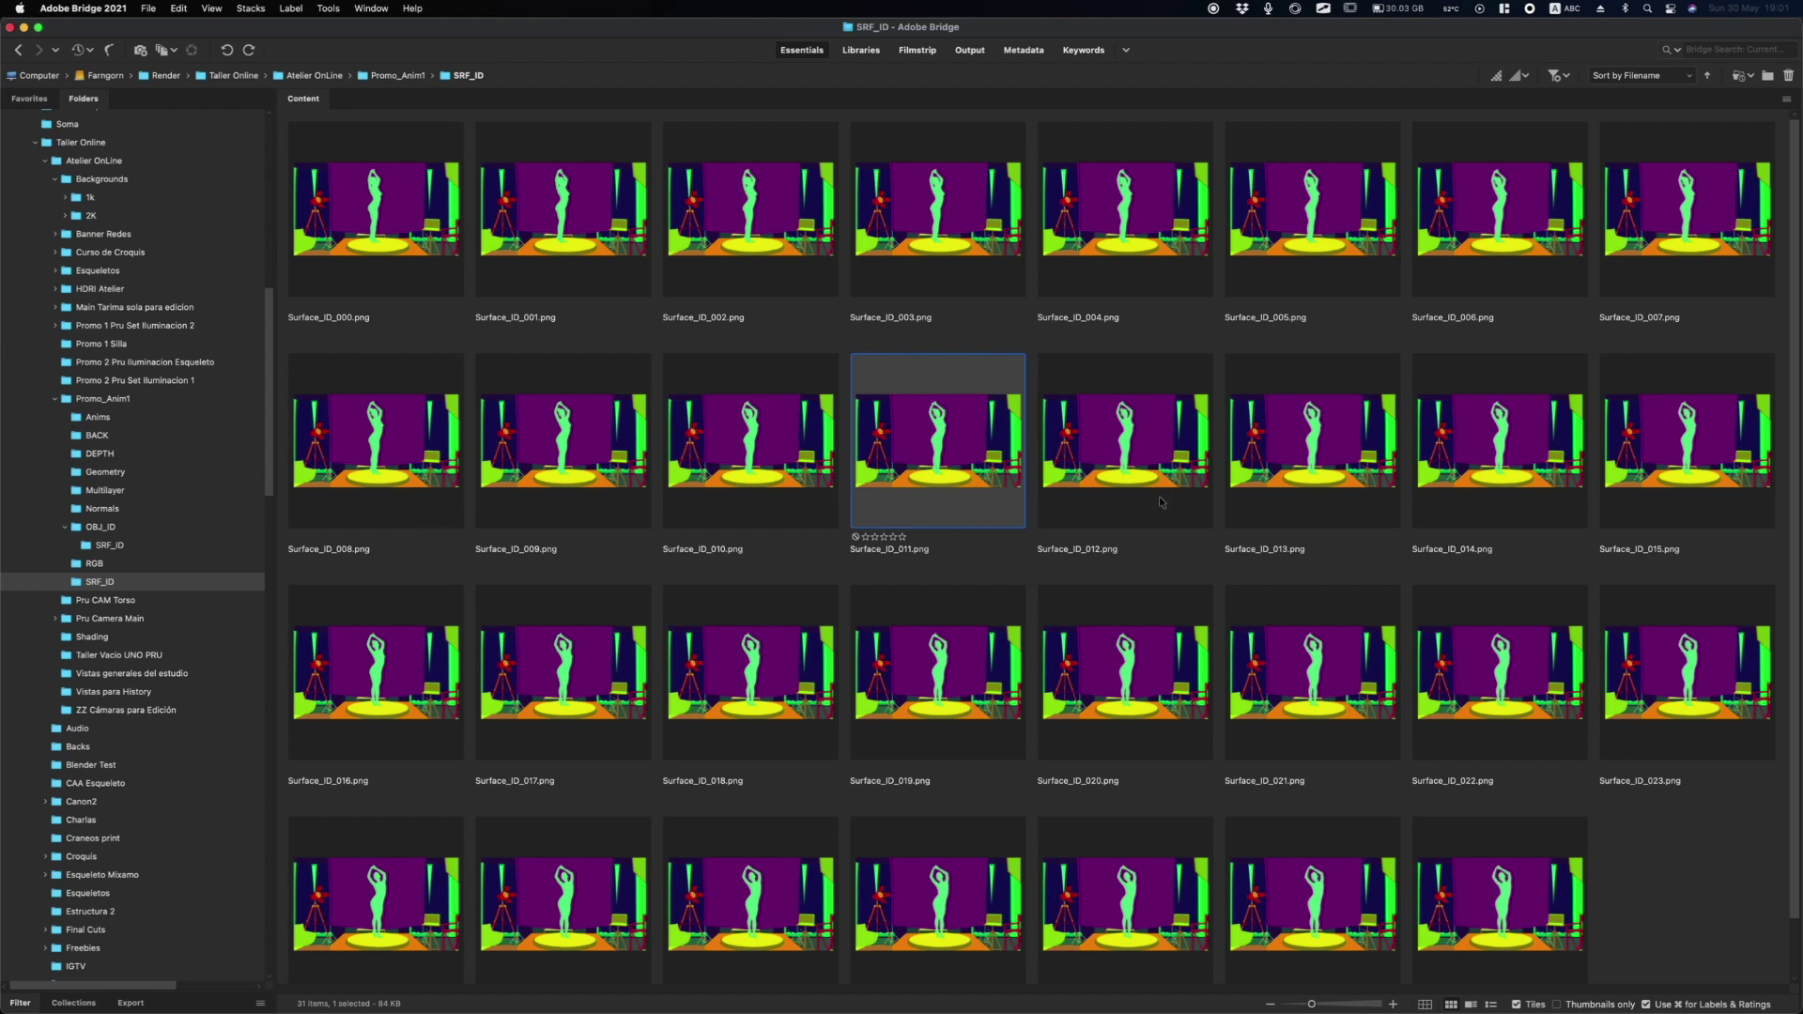
# Switch from Bridge to Media Encoder and make its empty encoding queue active.
pyautogui.press('super+Tab')
pyautogui.press('super+Tab')
pyautogui.press('super+Tab')
pyautogui.press('super+Tab')
pyautogui.press('super+Tab')
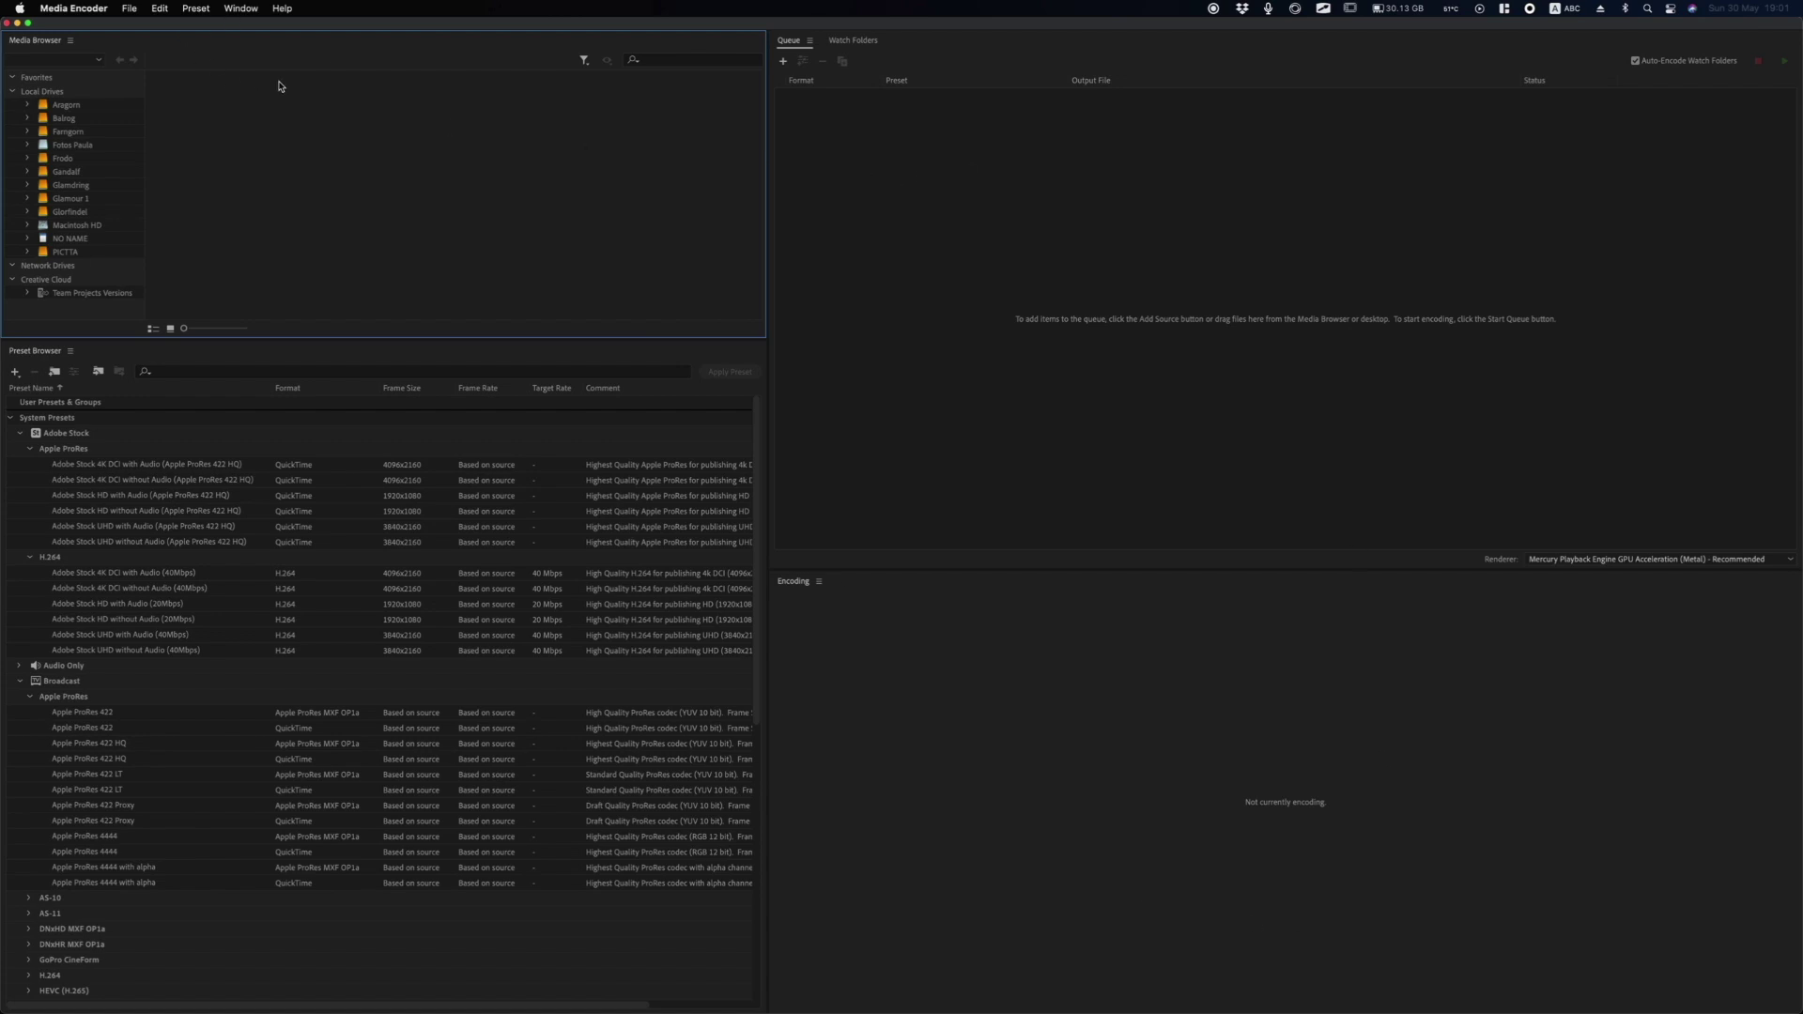
pyautogui.click(958, 277)
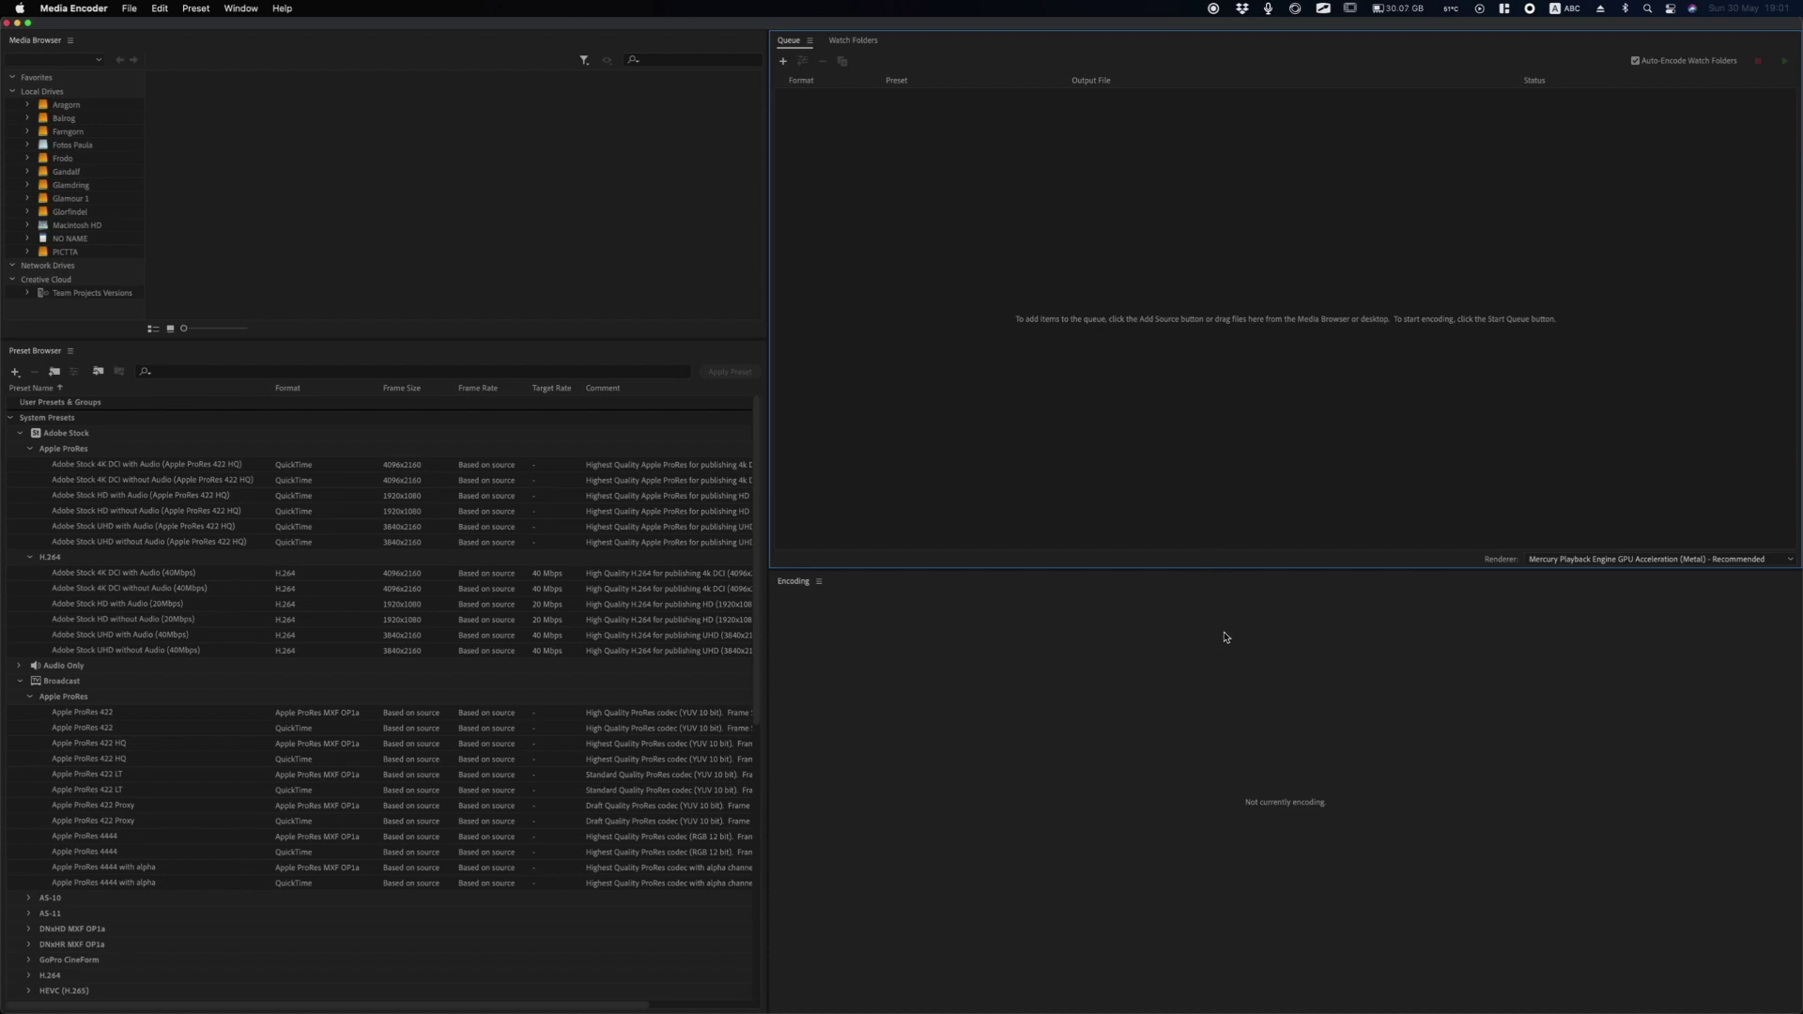
pyautogui.hotkey('ctrl', 'shift', 'a')
pyautogui.moveTo(1230, 615)
pyautogui.mouseDown()
pyautogui.moveTo(901, 651)
pyautogui.moveTo(1105, 1010)
pyautogui.moveTo(1526, 841)
pyautogui.moveTo(1464, 649)
pyautogui.moveTo(1156, 599)
pyautogui.mouseUp()
pyautogui.moveTo(524, 406)
pyautogui.mouseDown()
pyautogui.moveTo(66, 855)
pyautogui.moveTo(307, 1012)
pyautogui.moveTo(580, 872)
pyautogui.moveTo(587, 375)
pyautogui.mouseUp()
# Open the source import dialog and select the first frame, Final_Render_000.jpg, in the Placa Fracture folder.
pyautogui.click(264, 148)
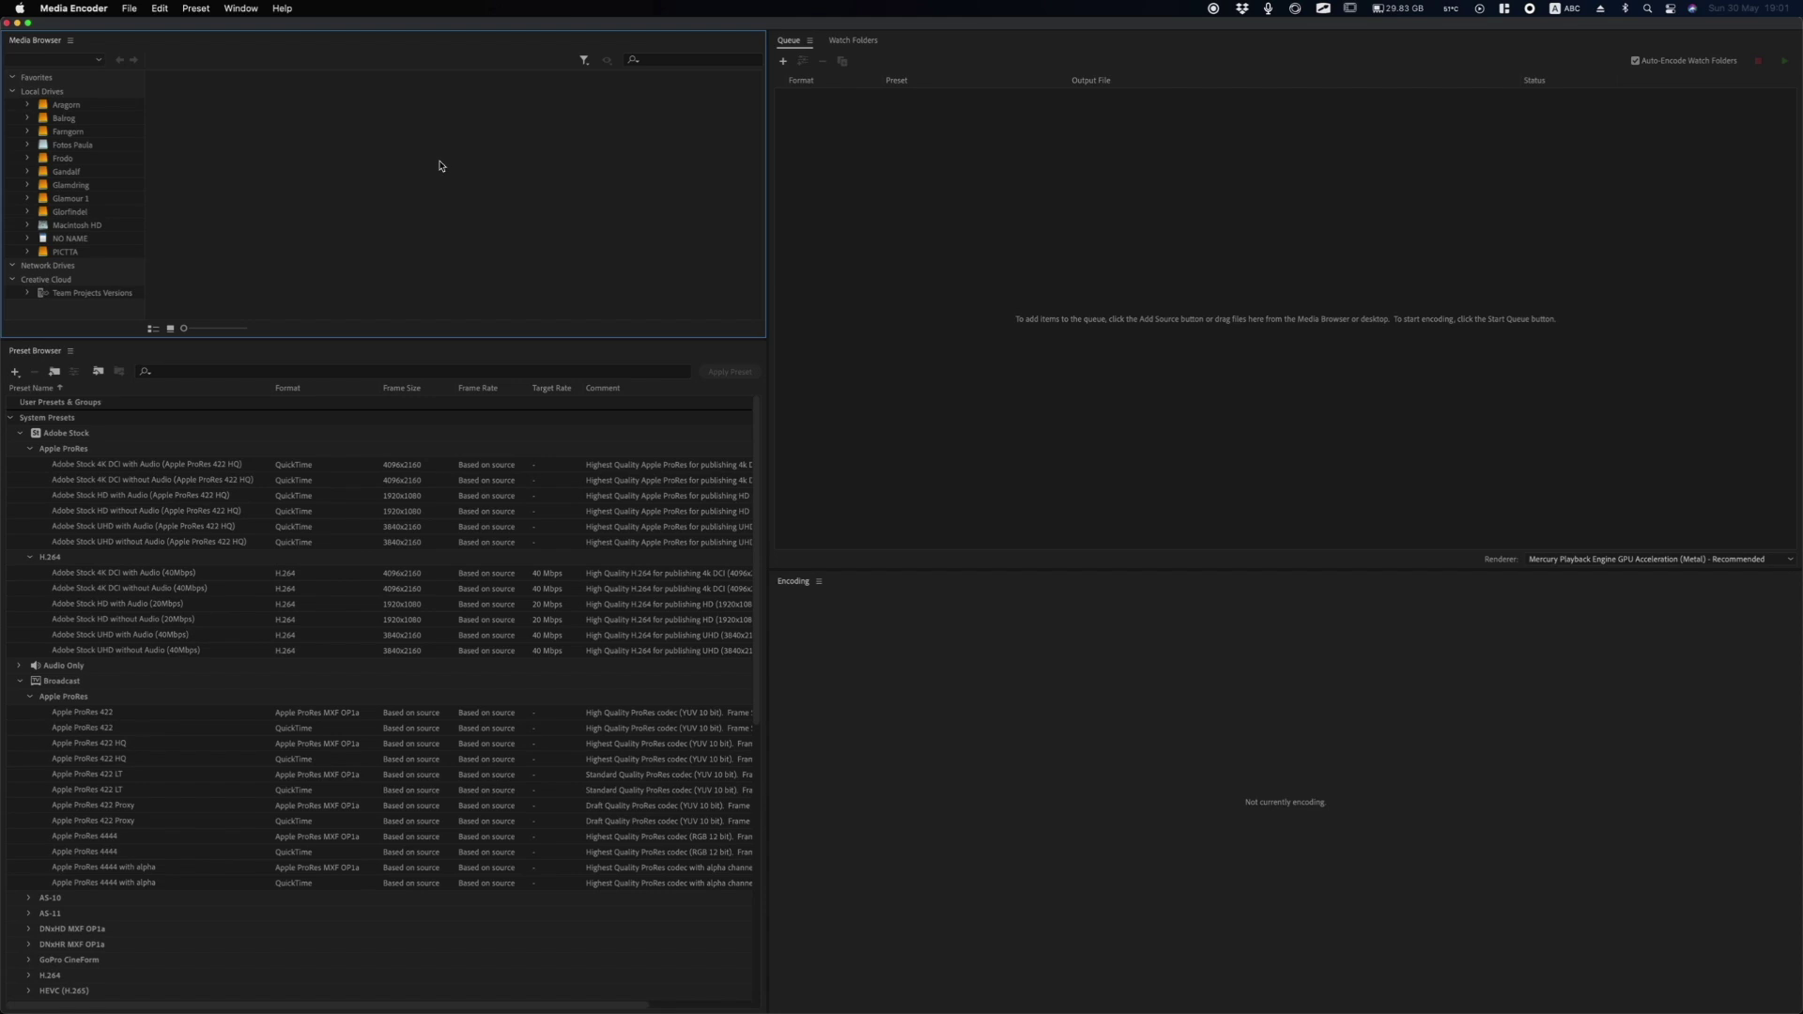
pyautogui.press('super+i')
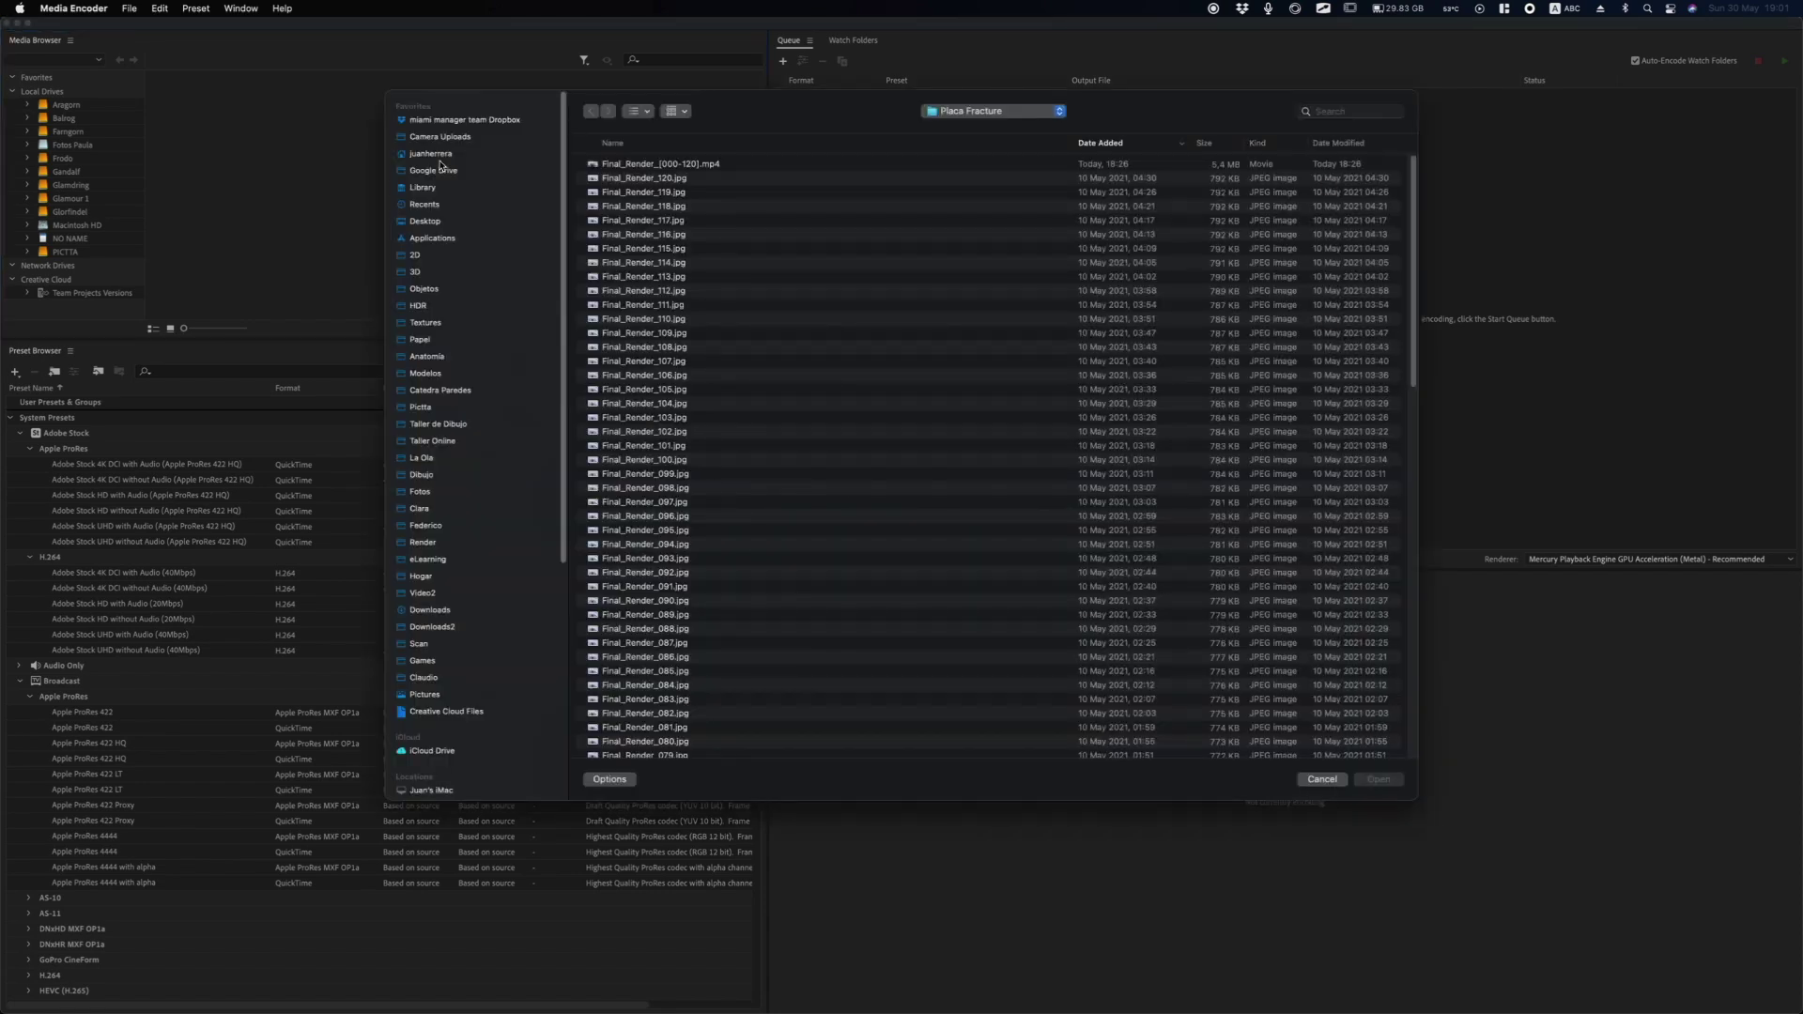
pyautogui.click(671, 179)
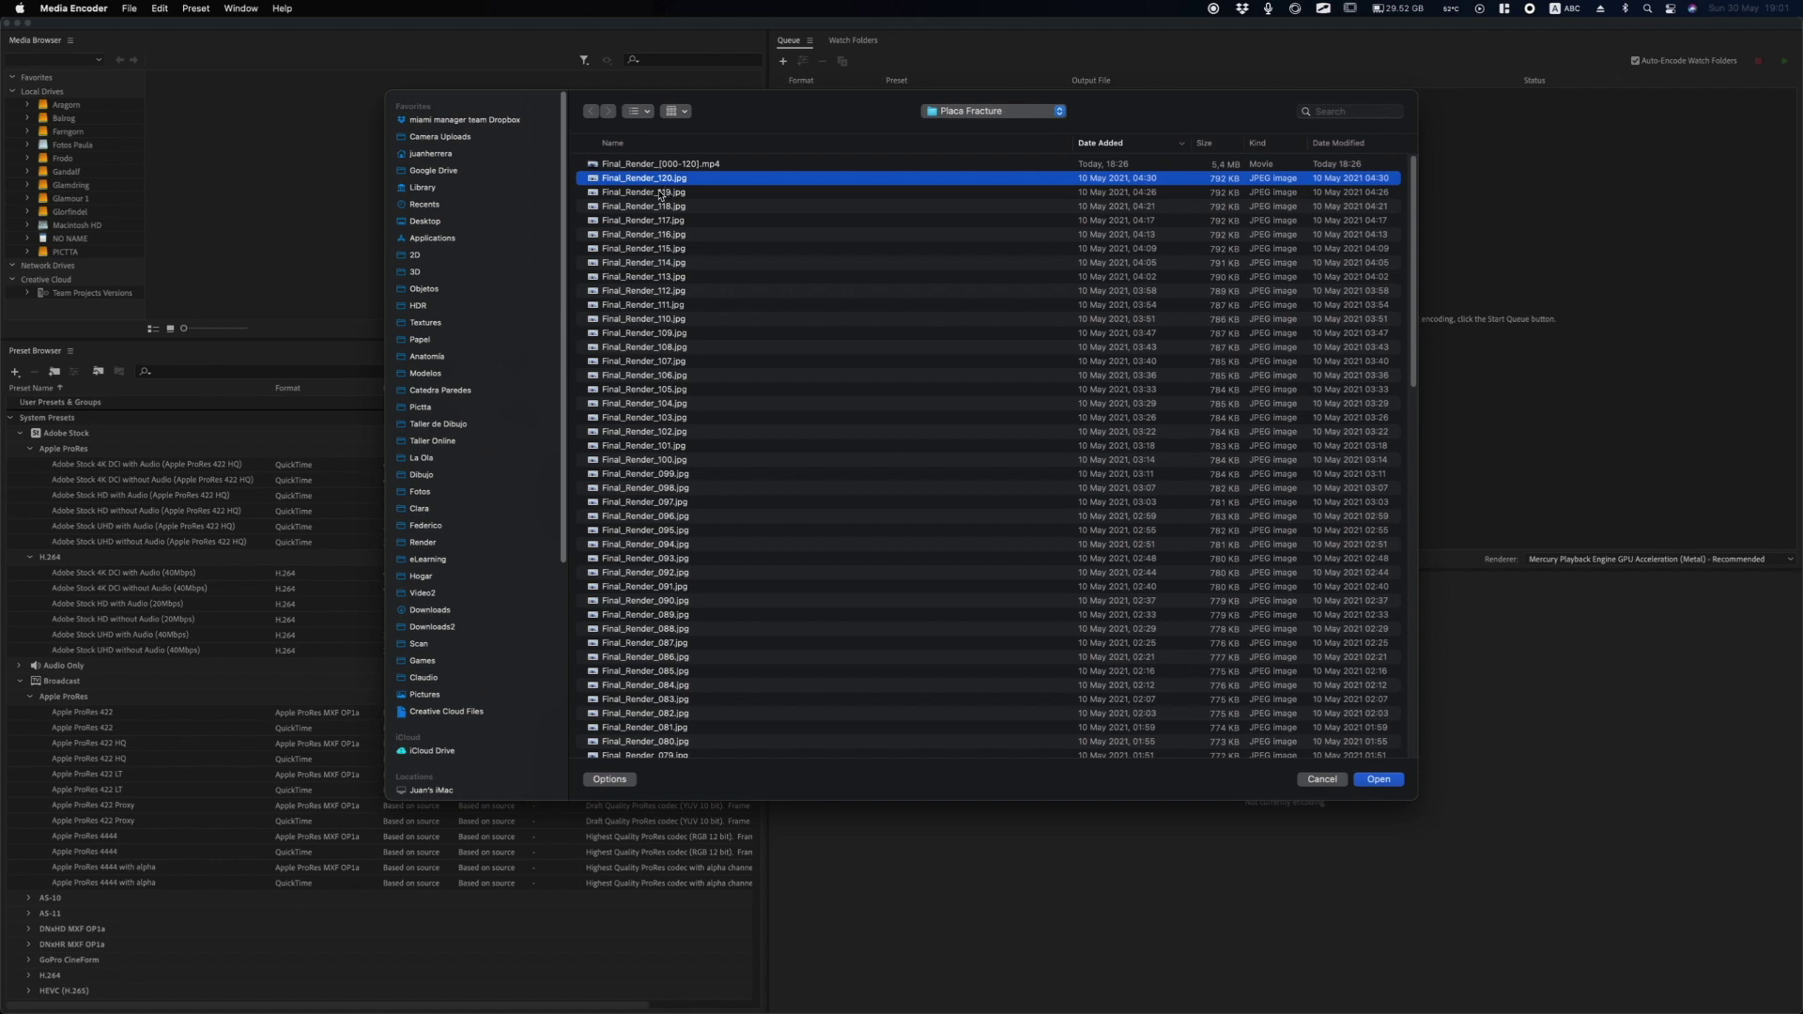
pyautogui.scroll(-2, 678, 309)
pyautogui.scroll(-20, 677, 309)
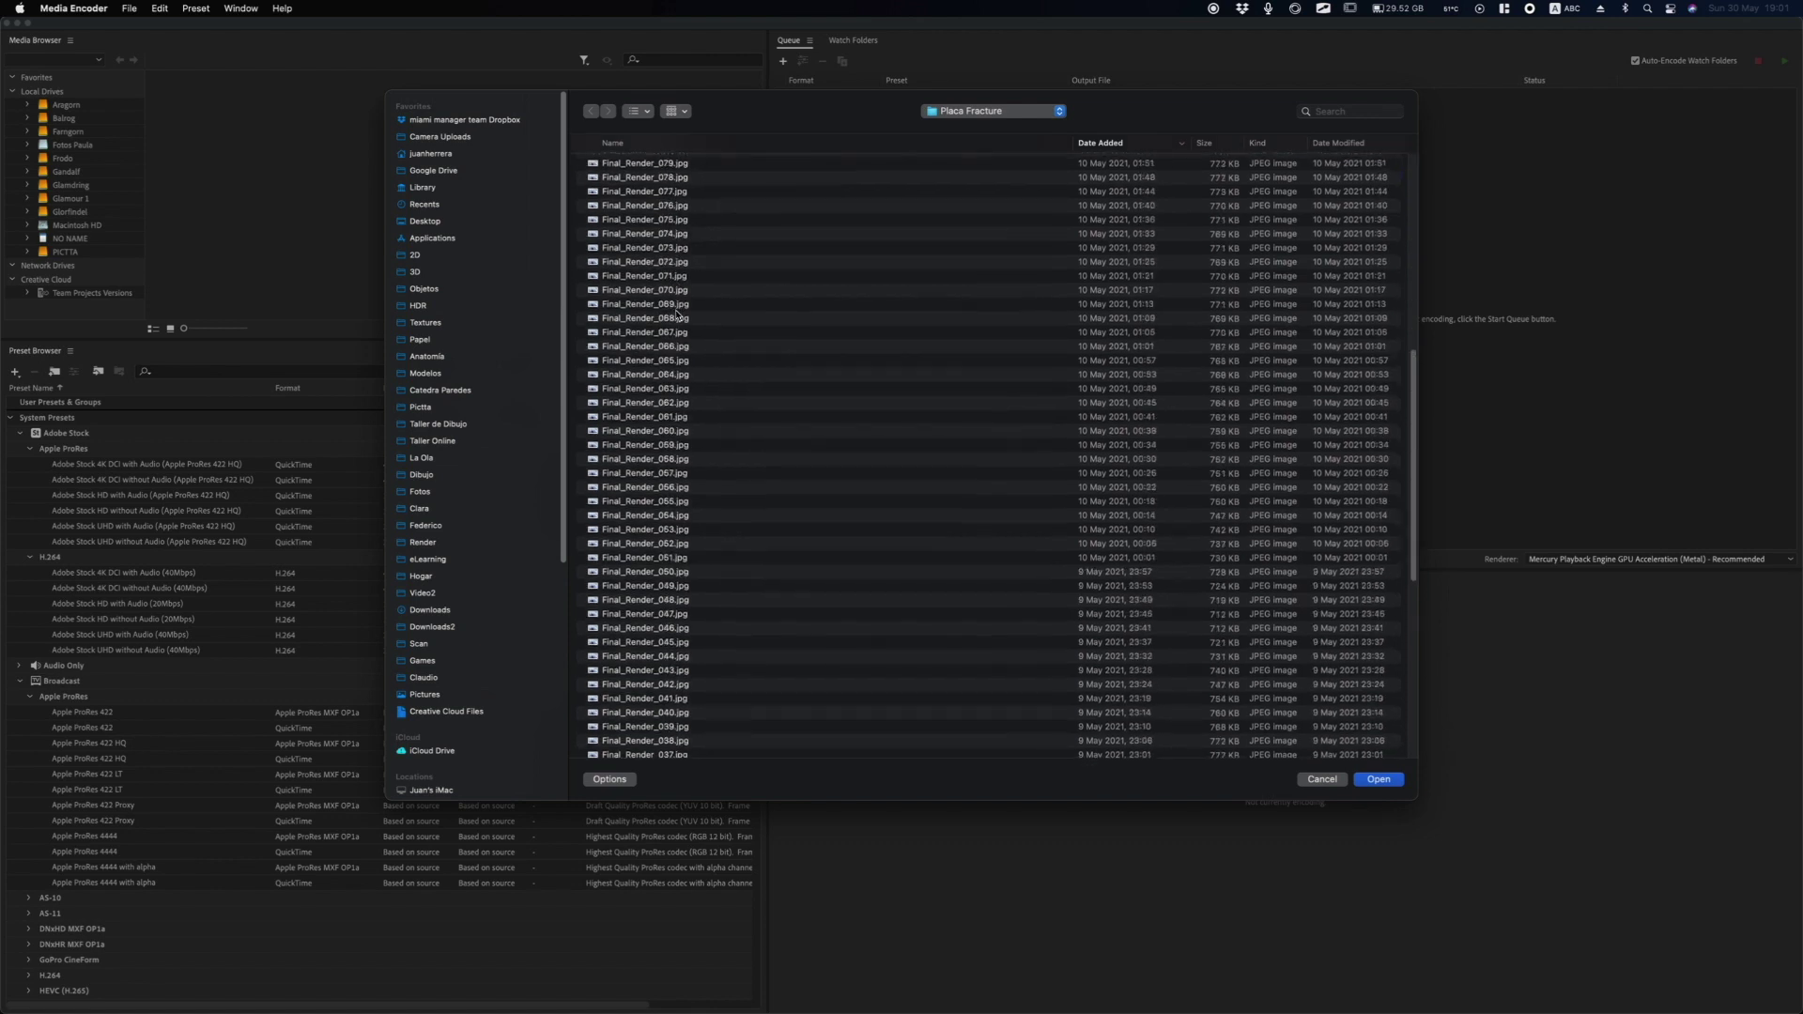
pyautogui.click(655, 745)
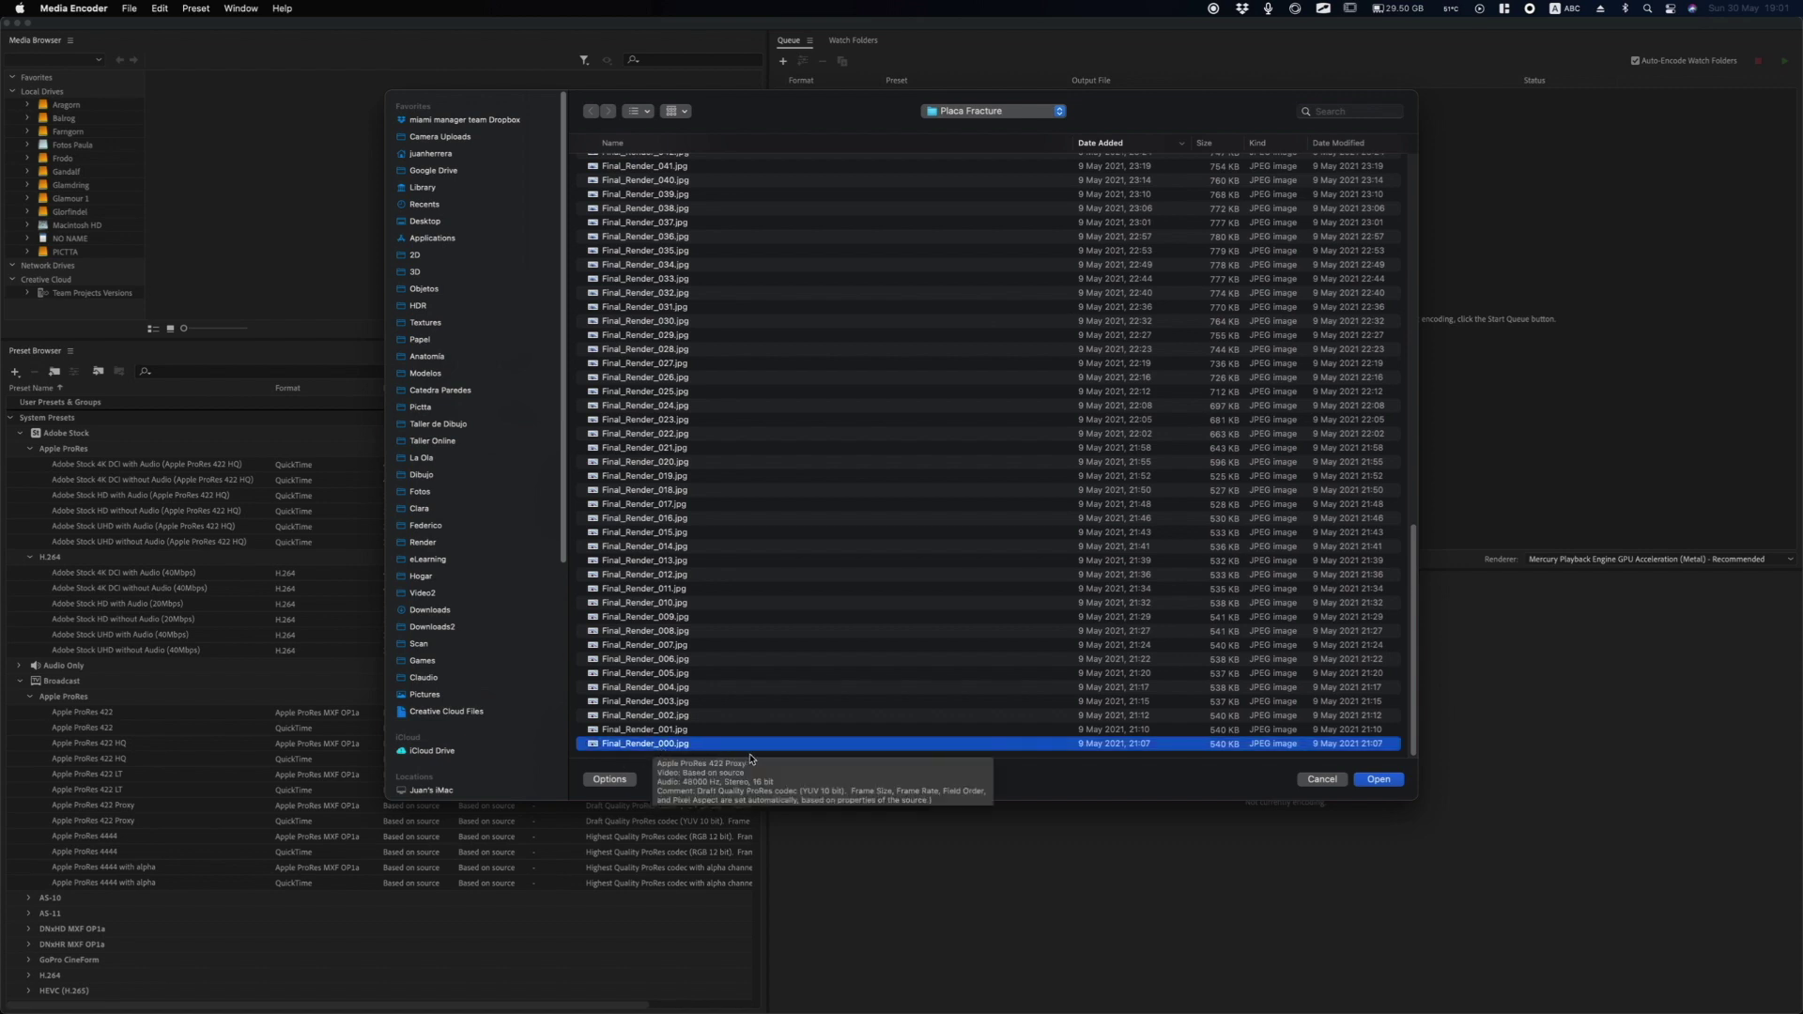
# Preview Final_Render_000.jpg, close the preview and import the frames as an image sequence into the encoding queue.
pyautogui.click(993, 111)
pyautogui.click(918, 595)
pyautogui.press('space')
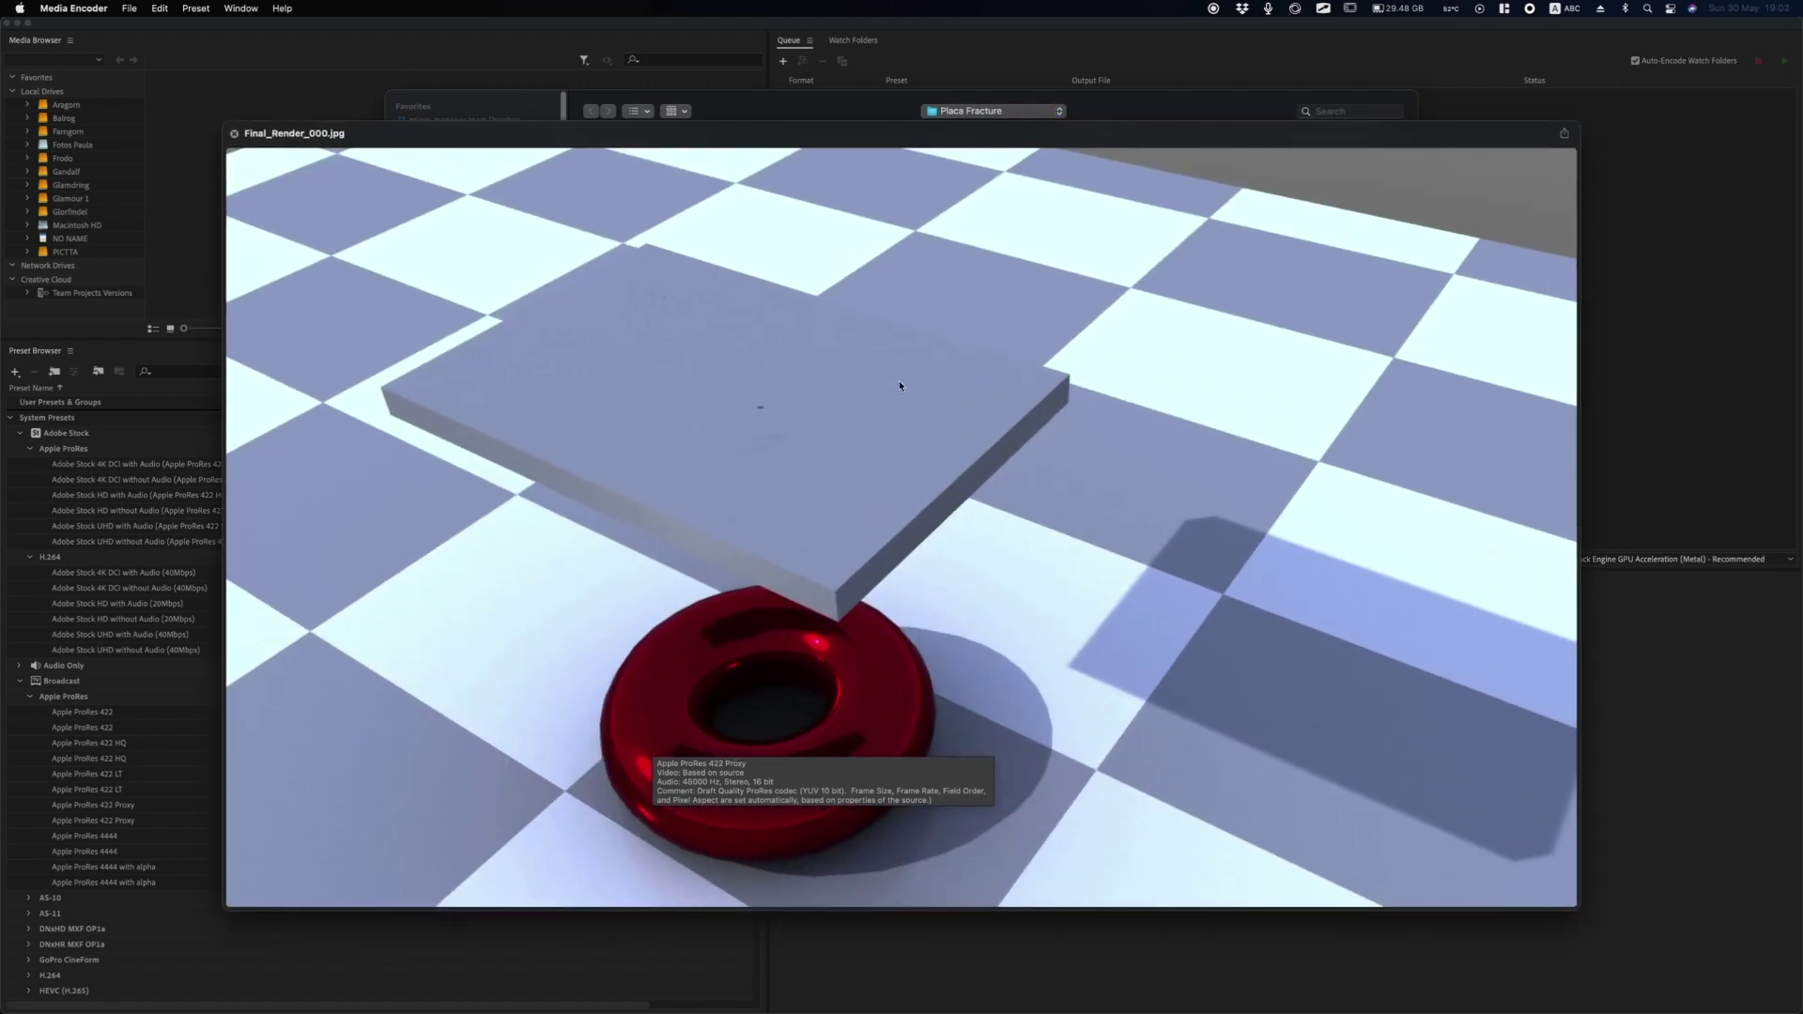
pyautogui.press('space')
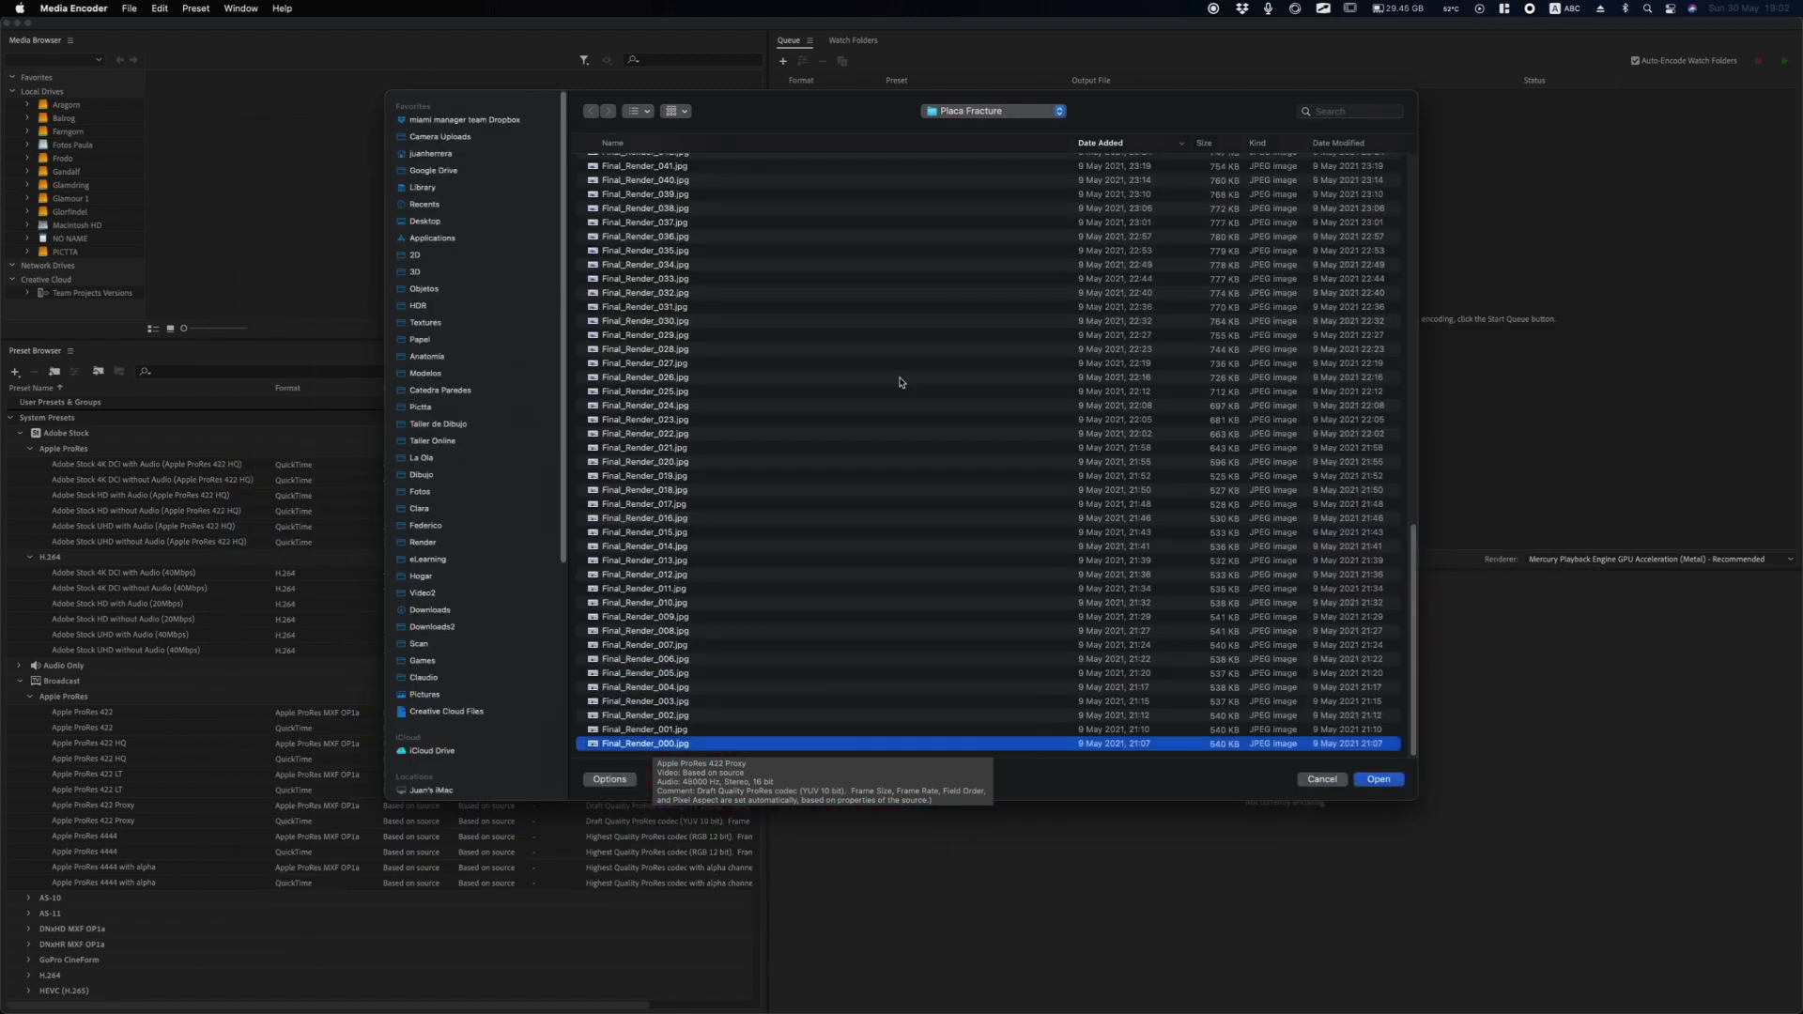
pyautogui.click(1380, 779)
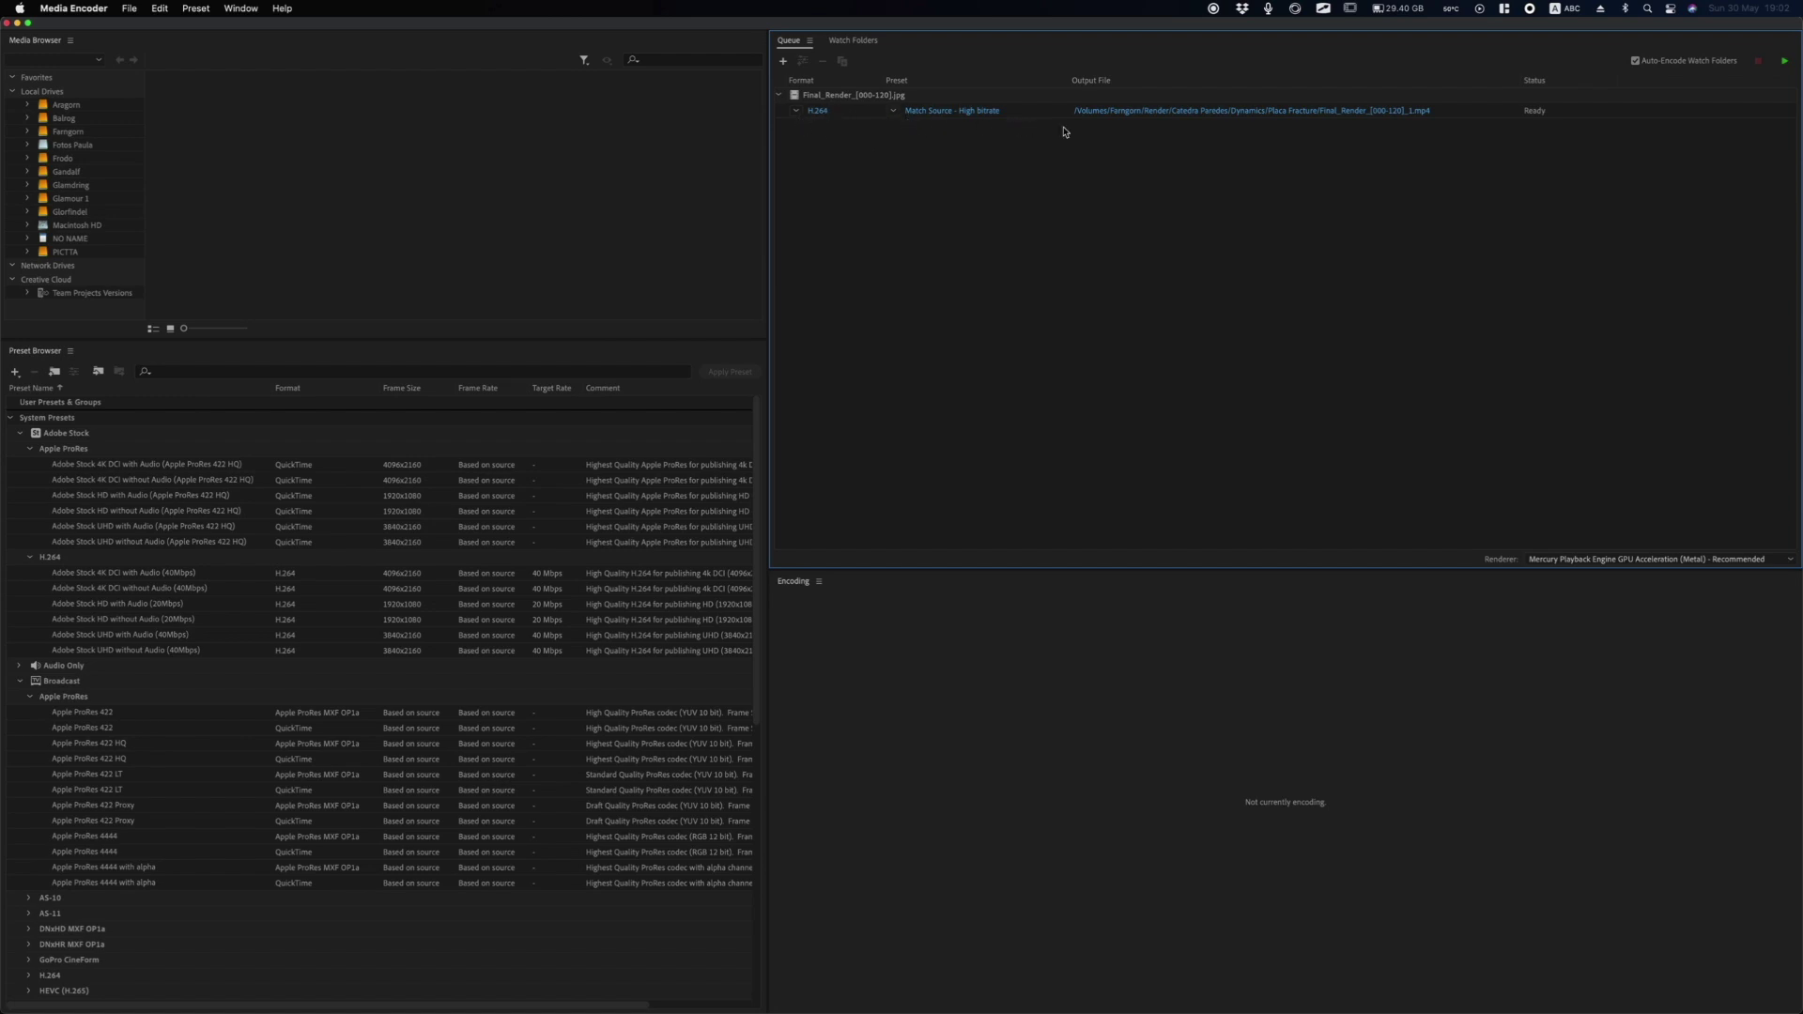
# Set the queued sequence's format to Apple ProRes MXF OP1a, scrub through its export preview and cancel the export settings.
pyautogui.click(800, 111)
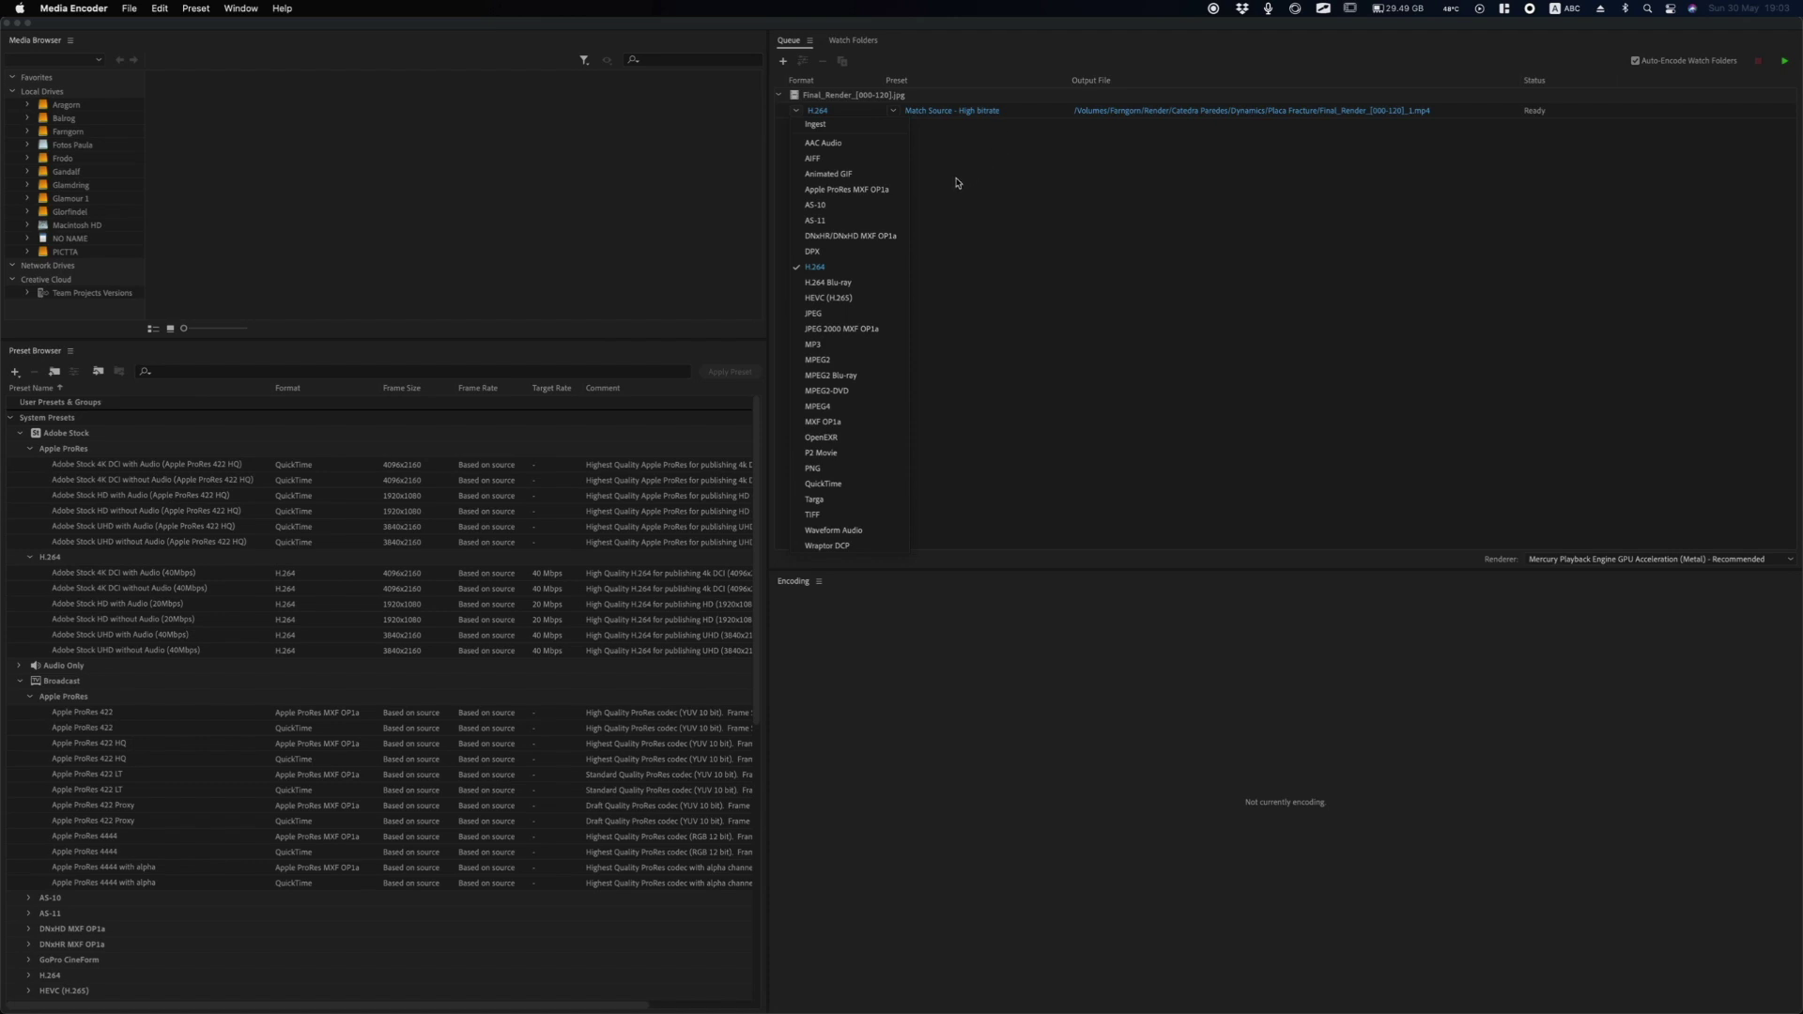
pyautogui.click(824, 192)
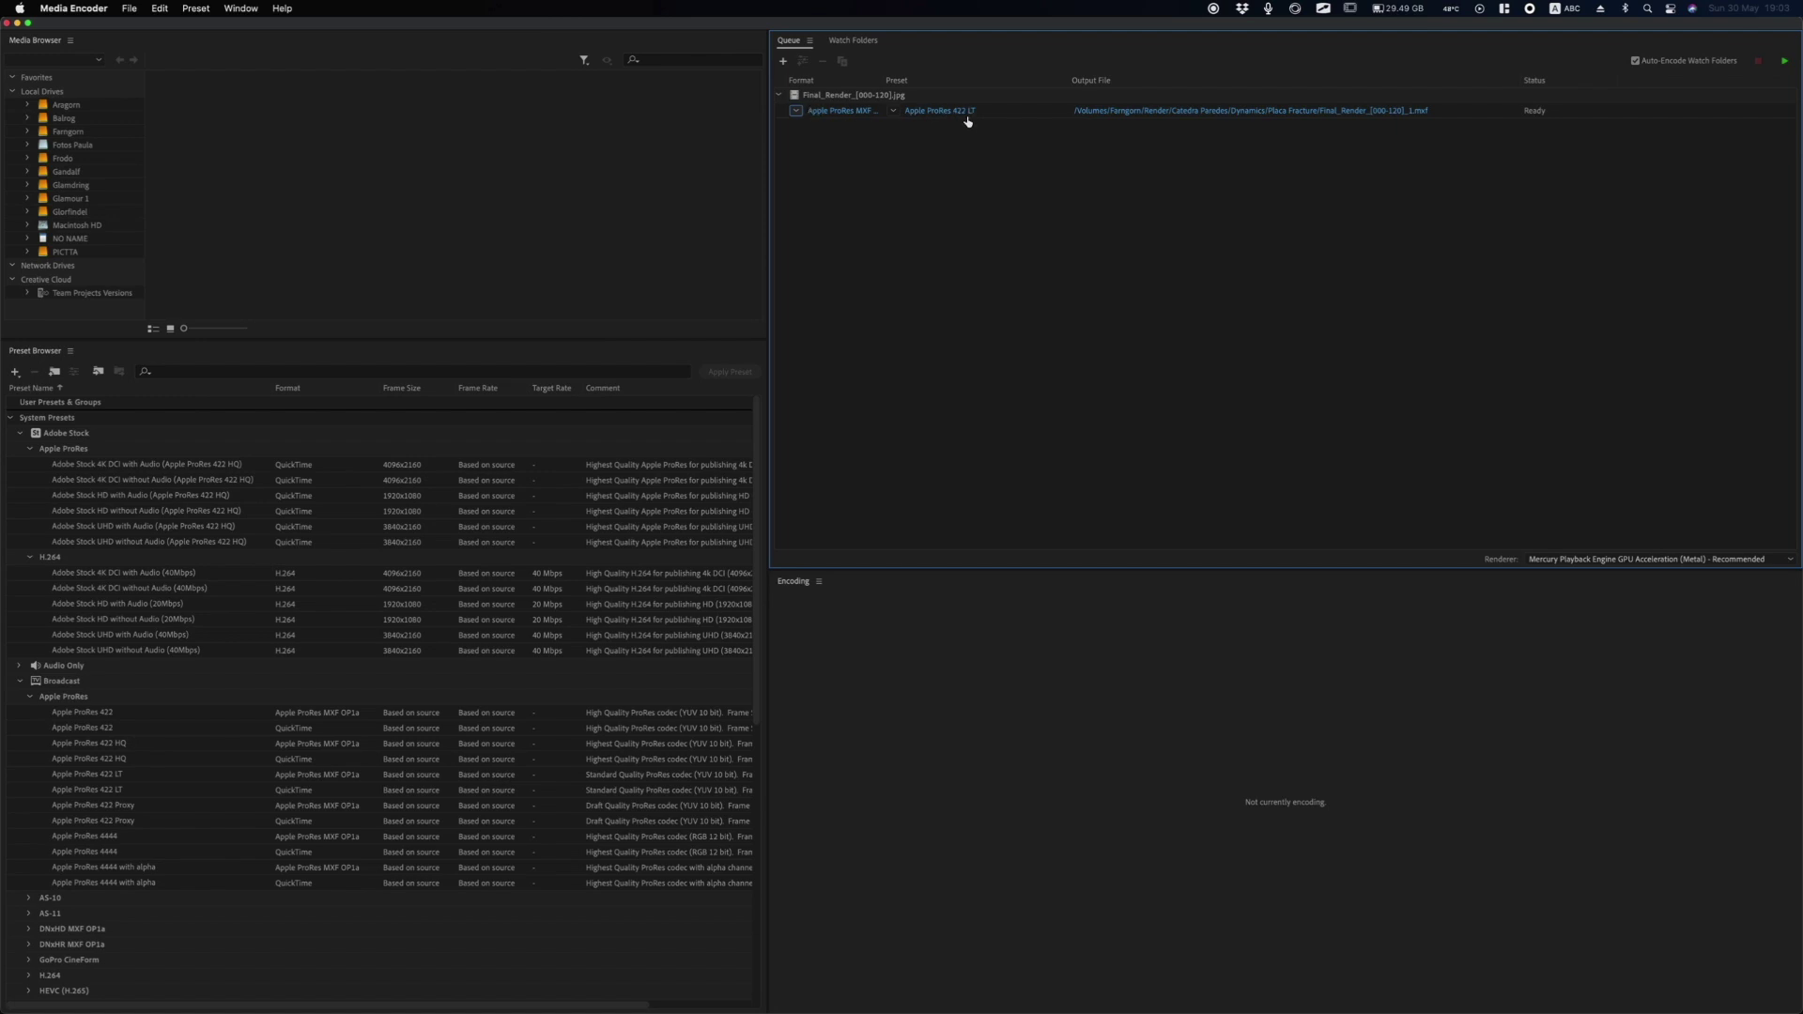
pyautogui.click(904, 112)
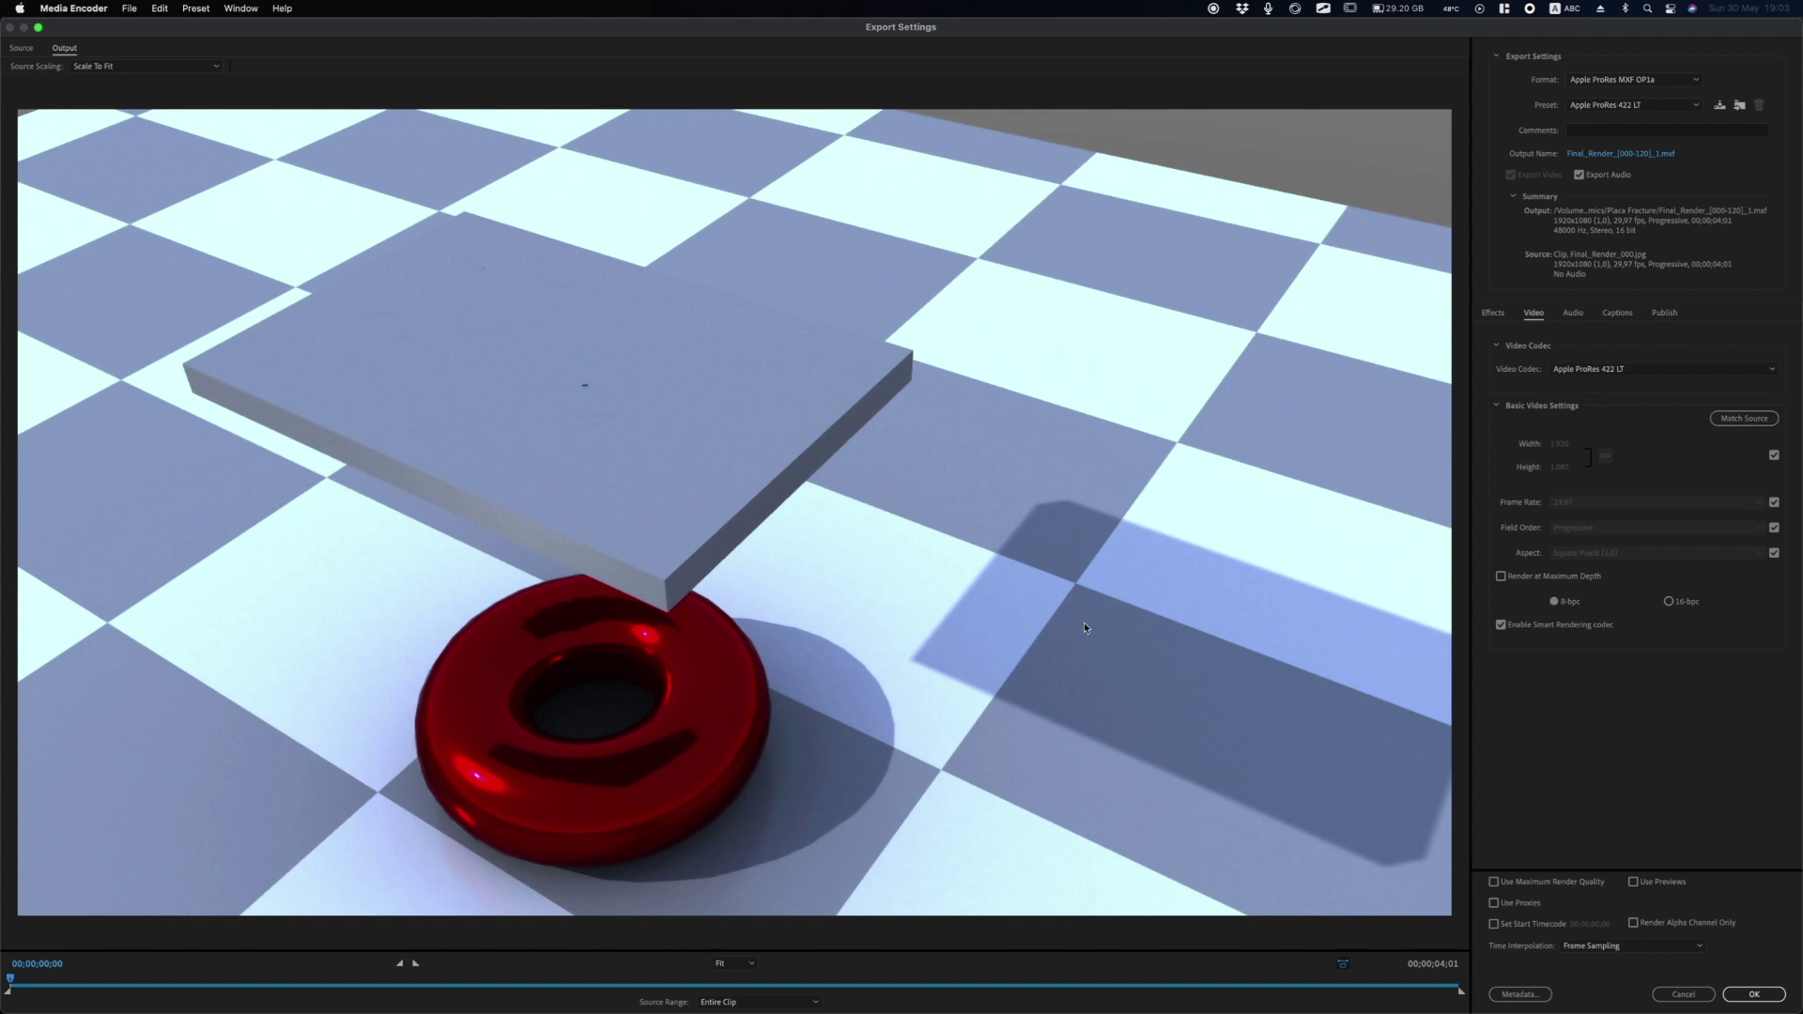
pyautogui.click(381, 983)
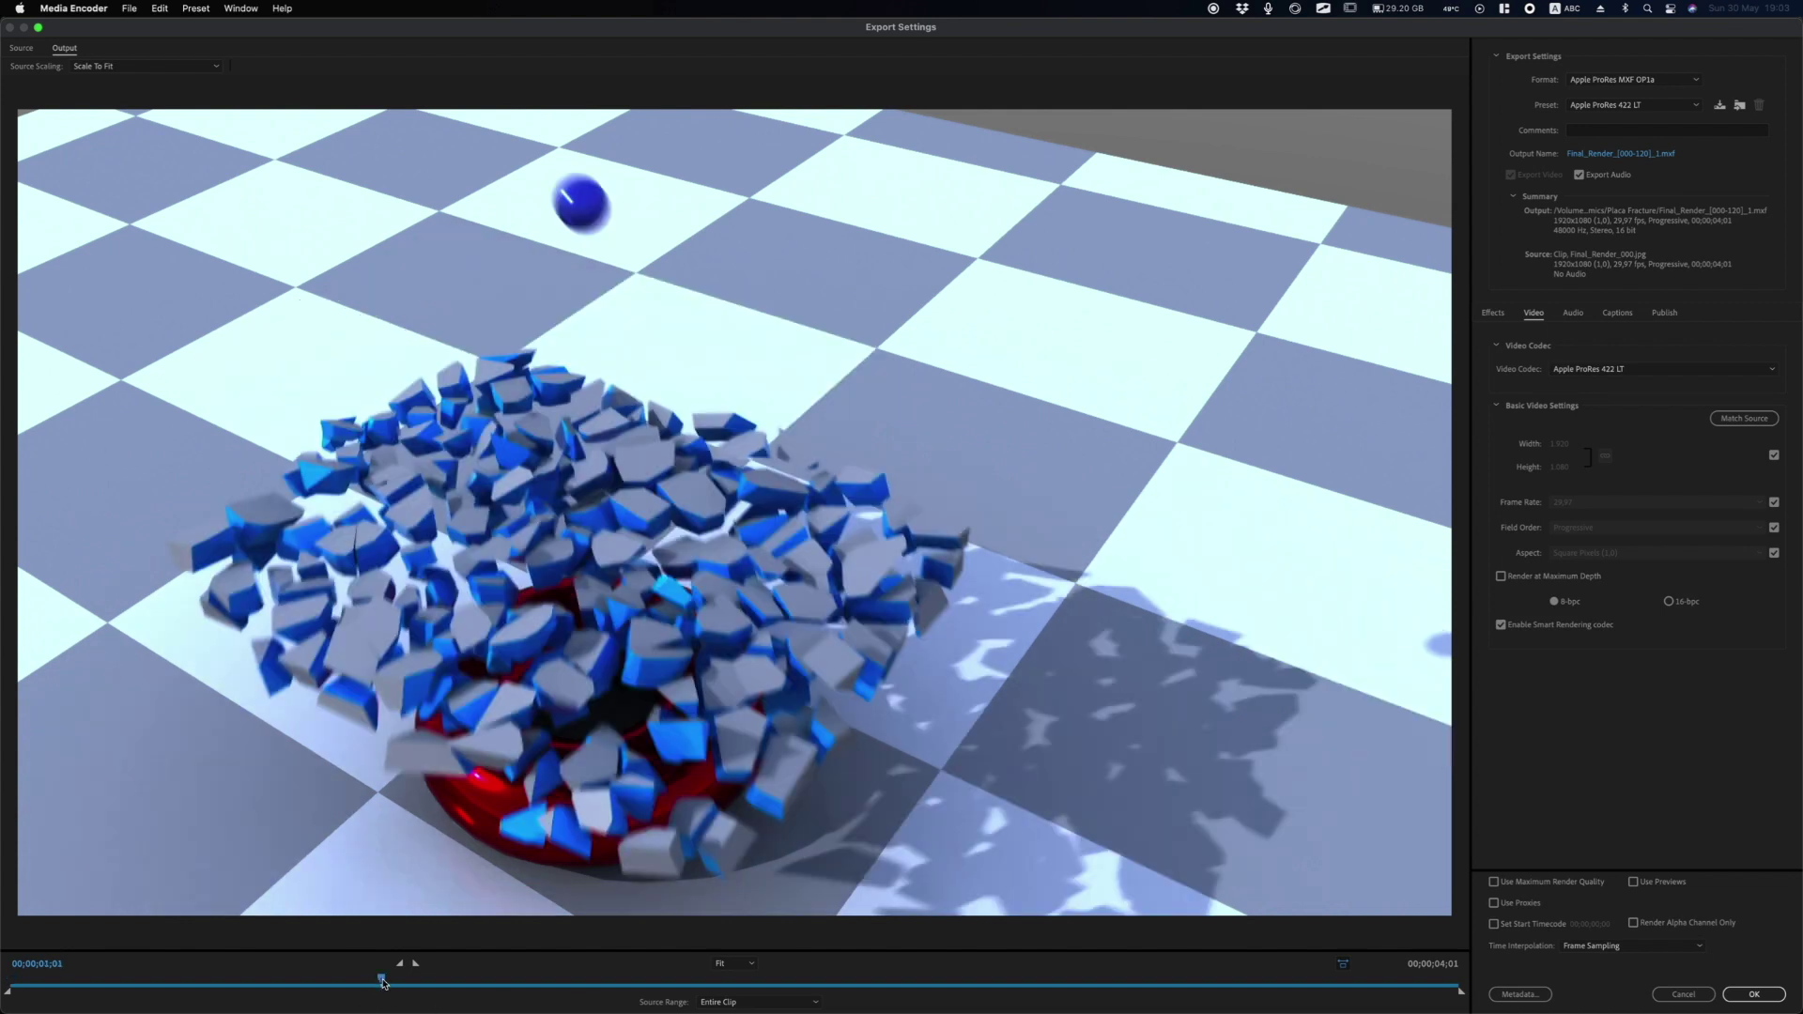
pyautogui.click(741, 984)
pyautogui.moveTo(935, 984); pyautogui.dragTo(990, 985)
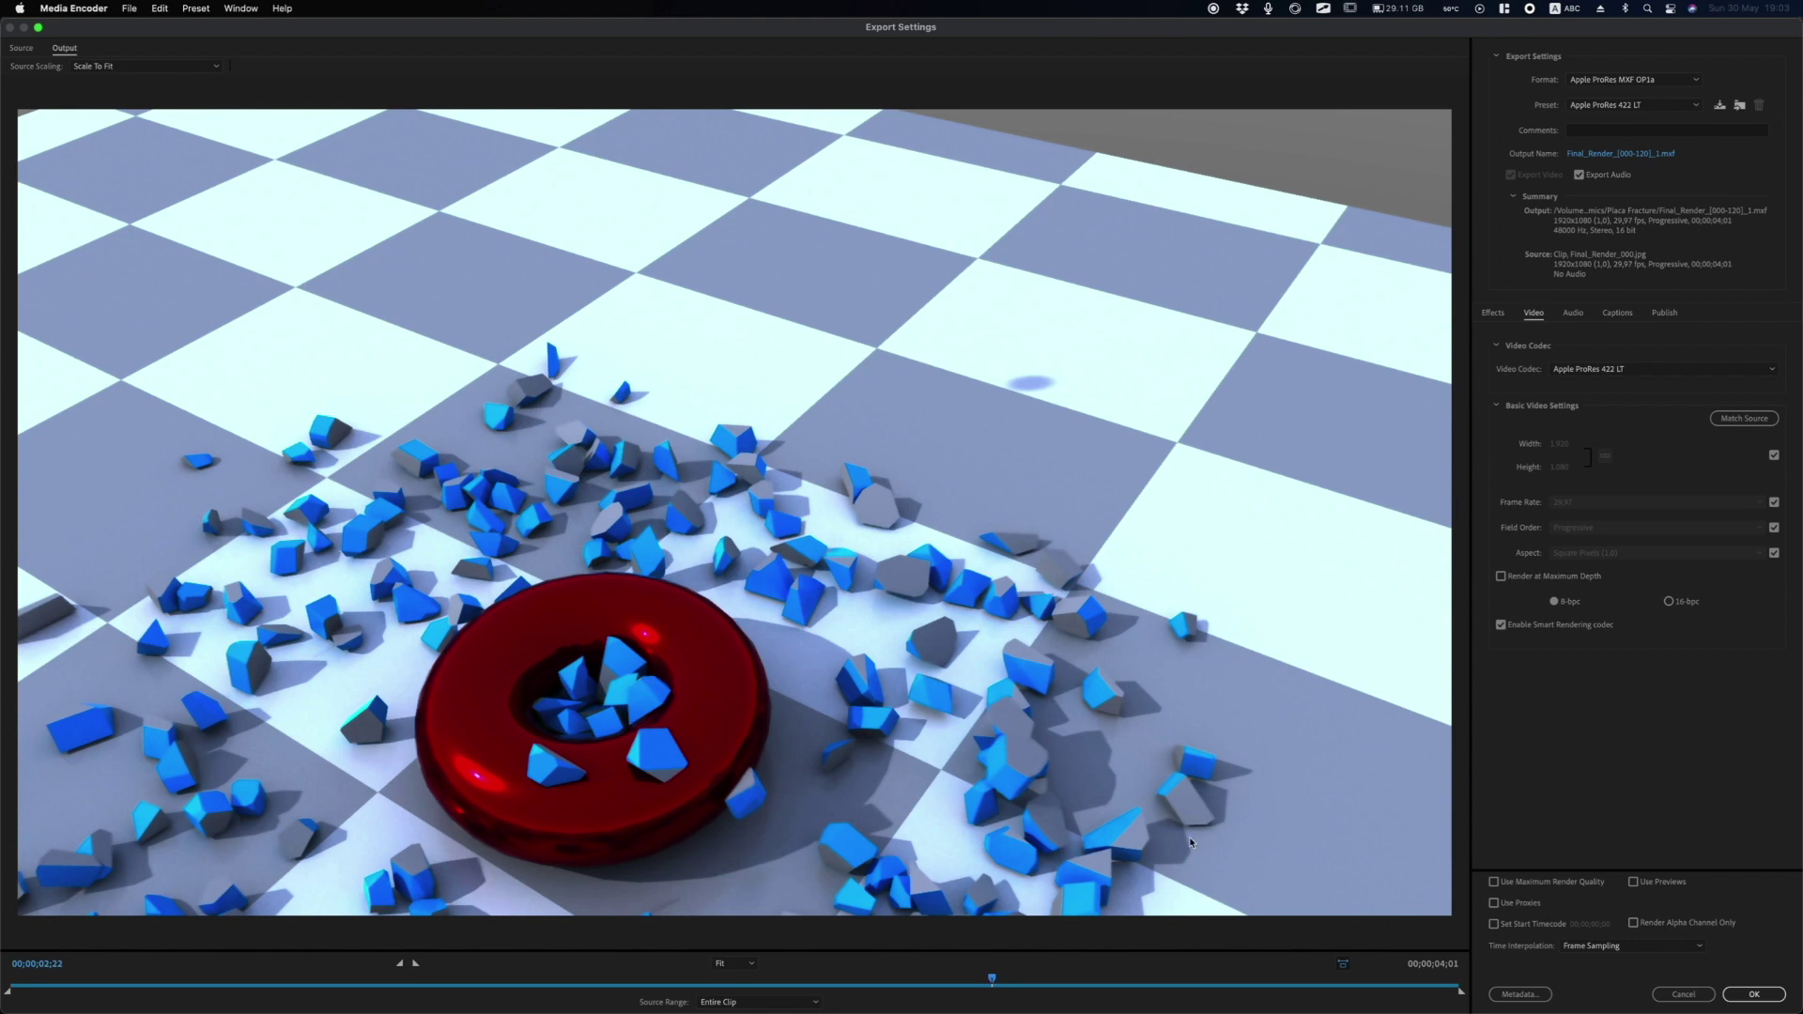
pyautogui.click(1684, 993)
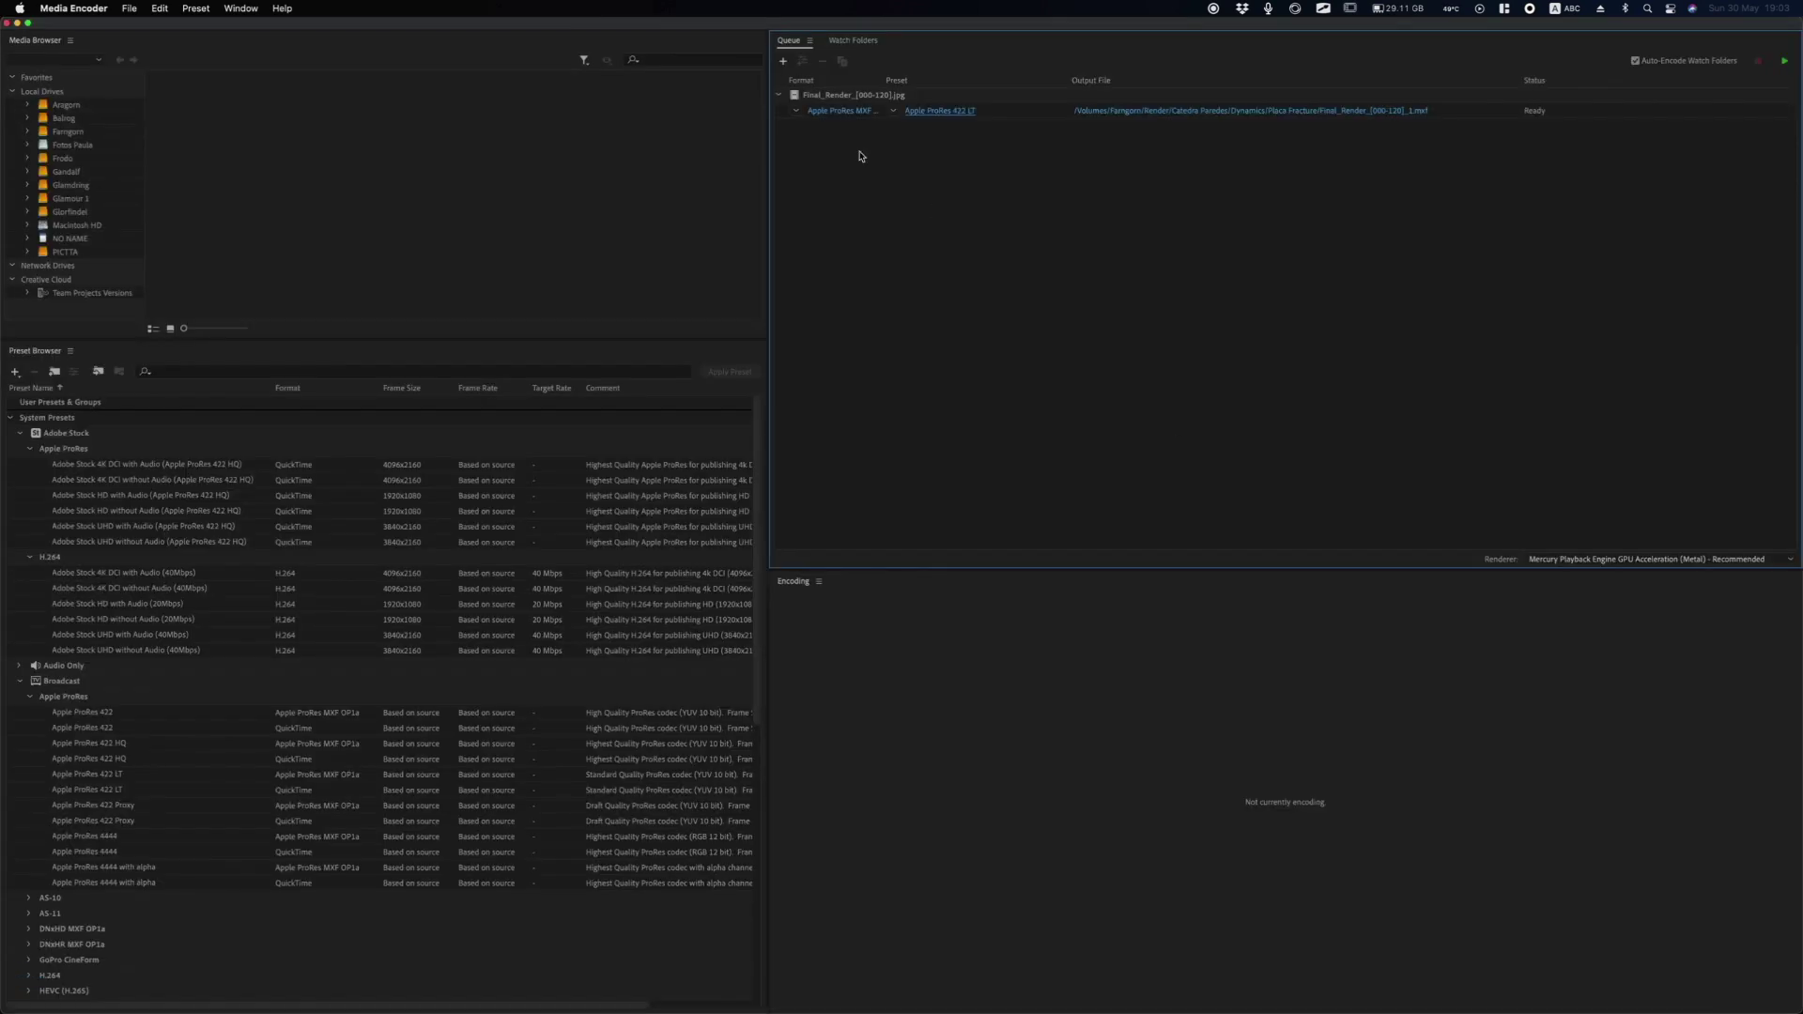
# Apply the Apple ProRes 4444 XQ preset, check a mid-clip frame in the export preview and cancel the export settings.
pyautogui.click(894, 111)
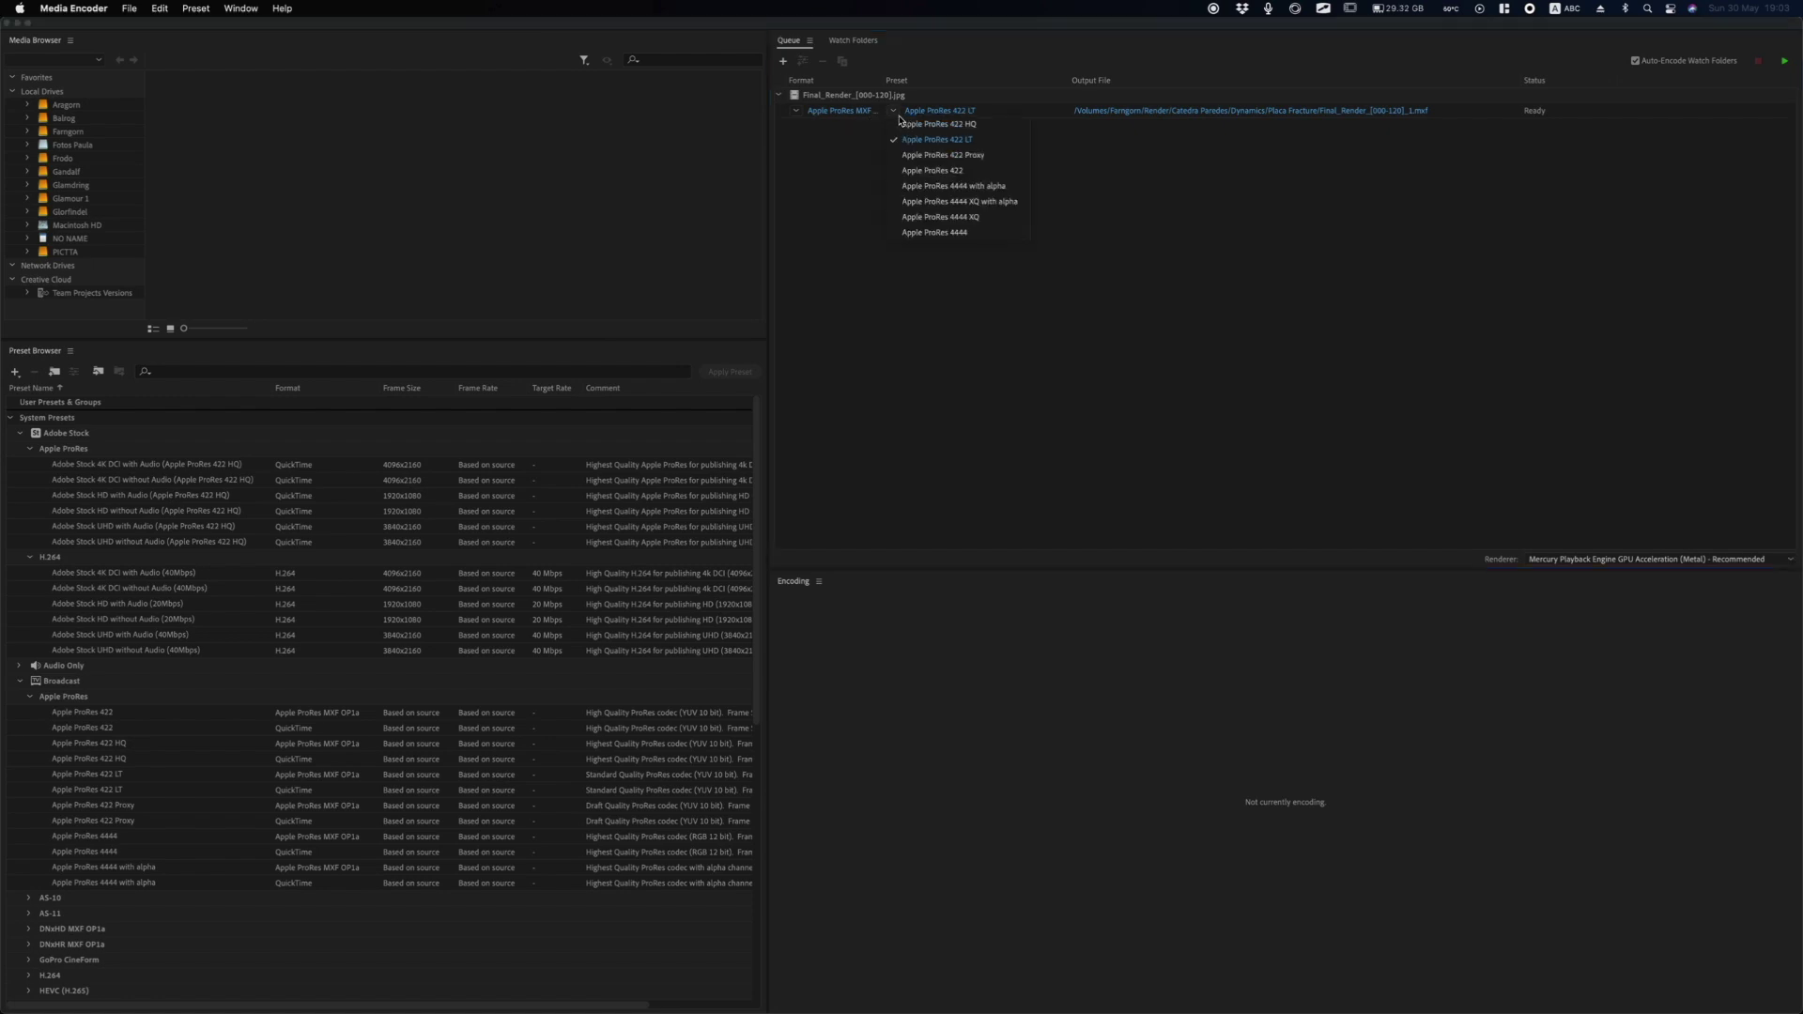
pyautogui.click(1001, 225)
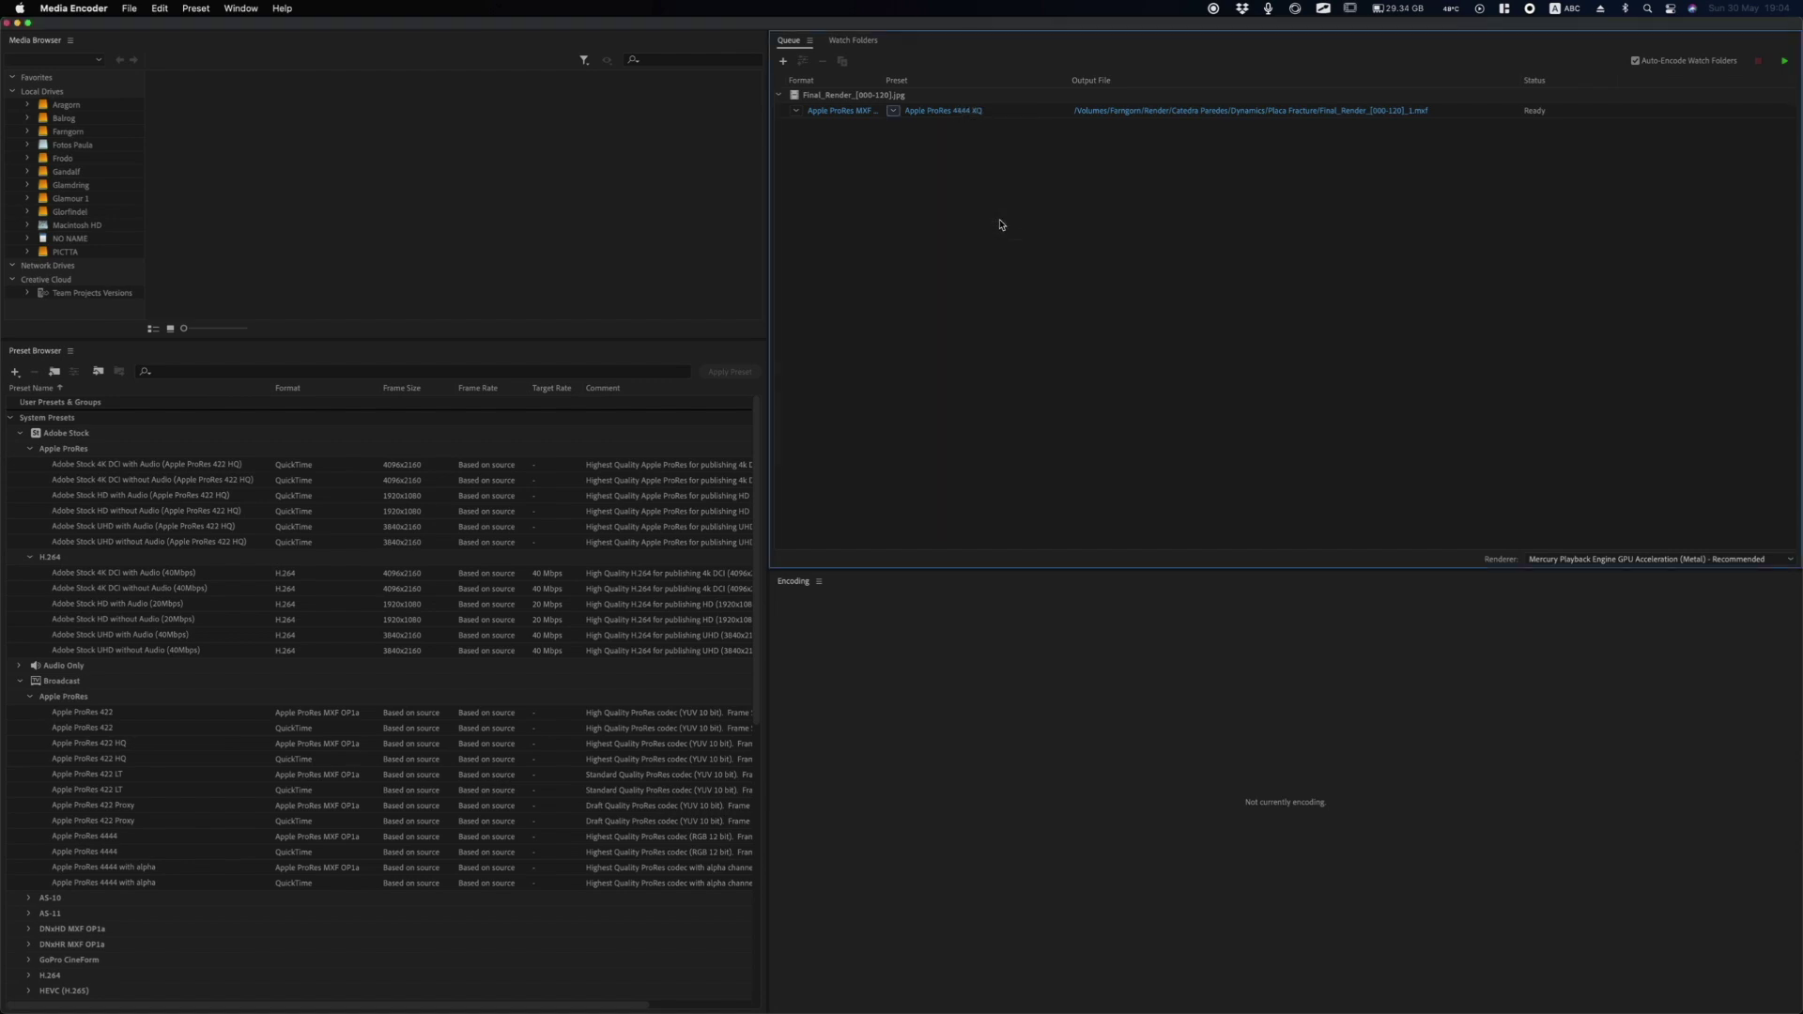
pyautogui.click(960, 111)
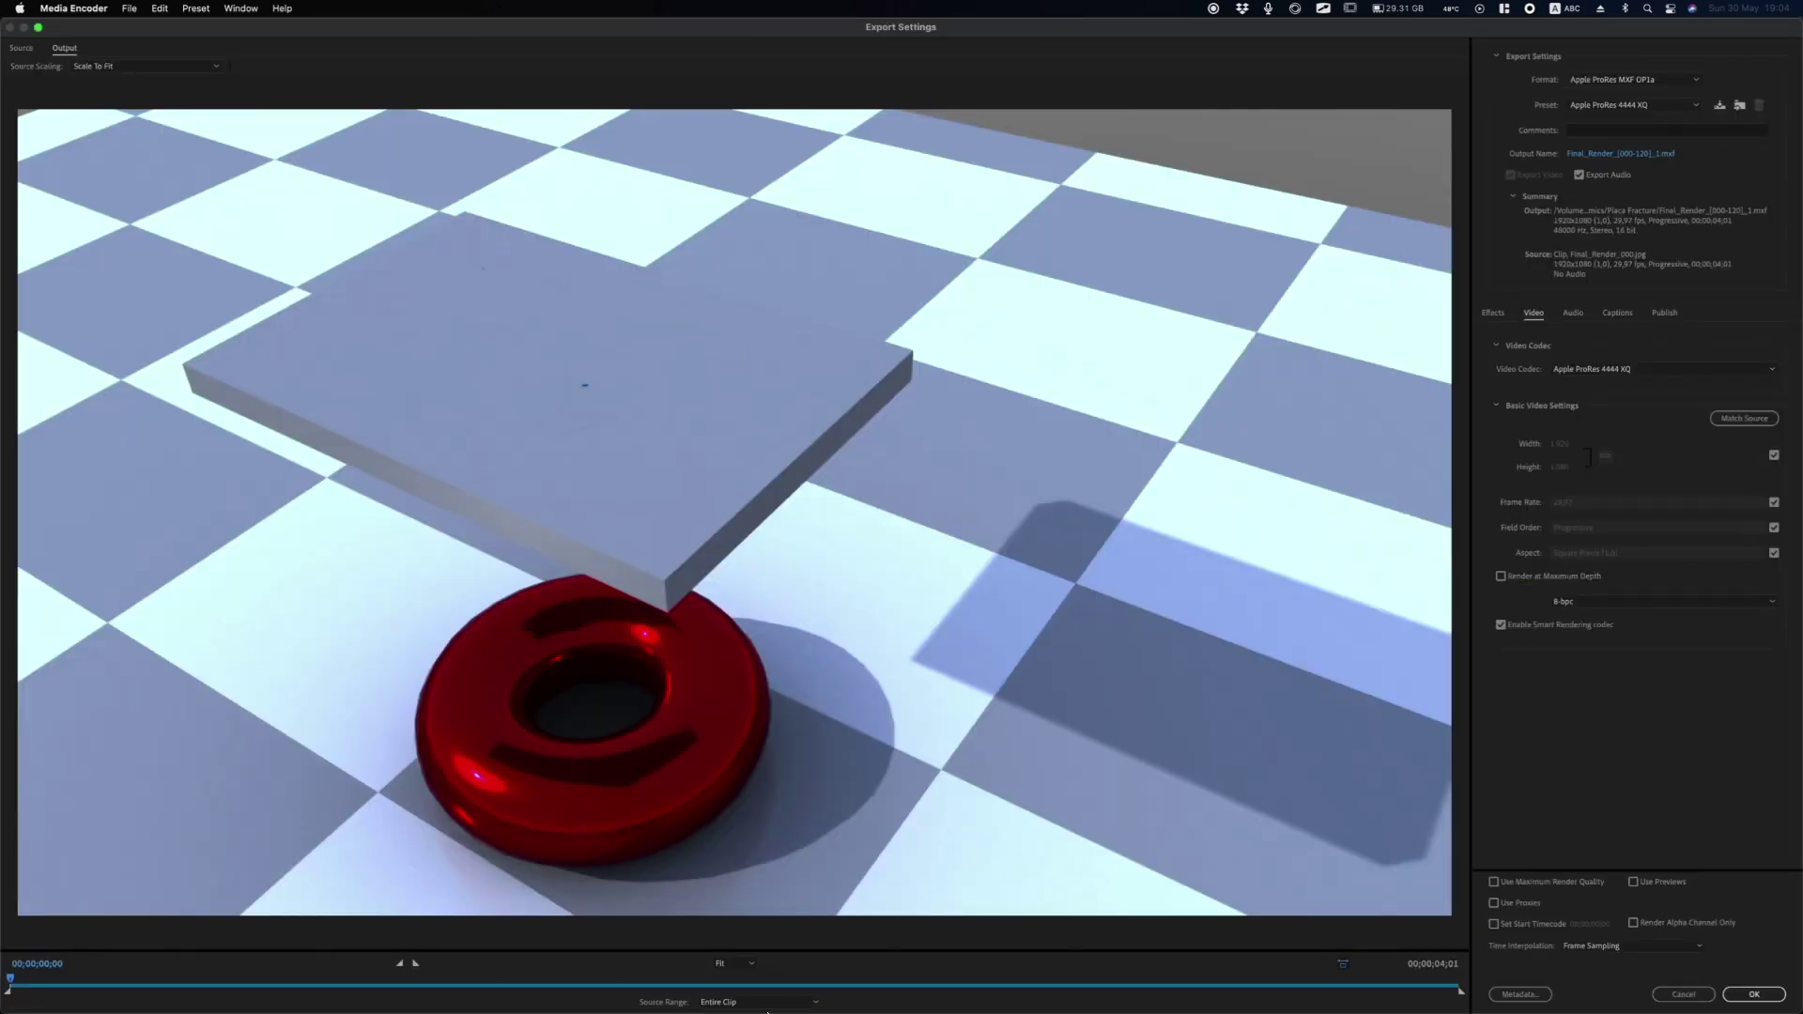
pyautogui.click(823, 983)
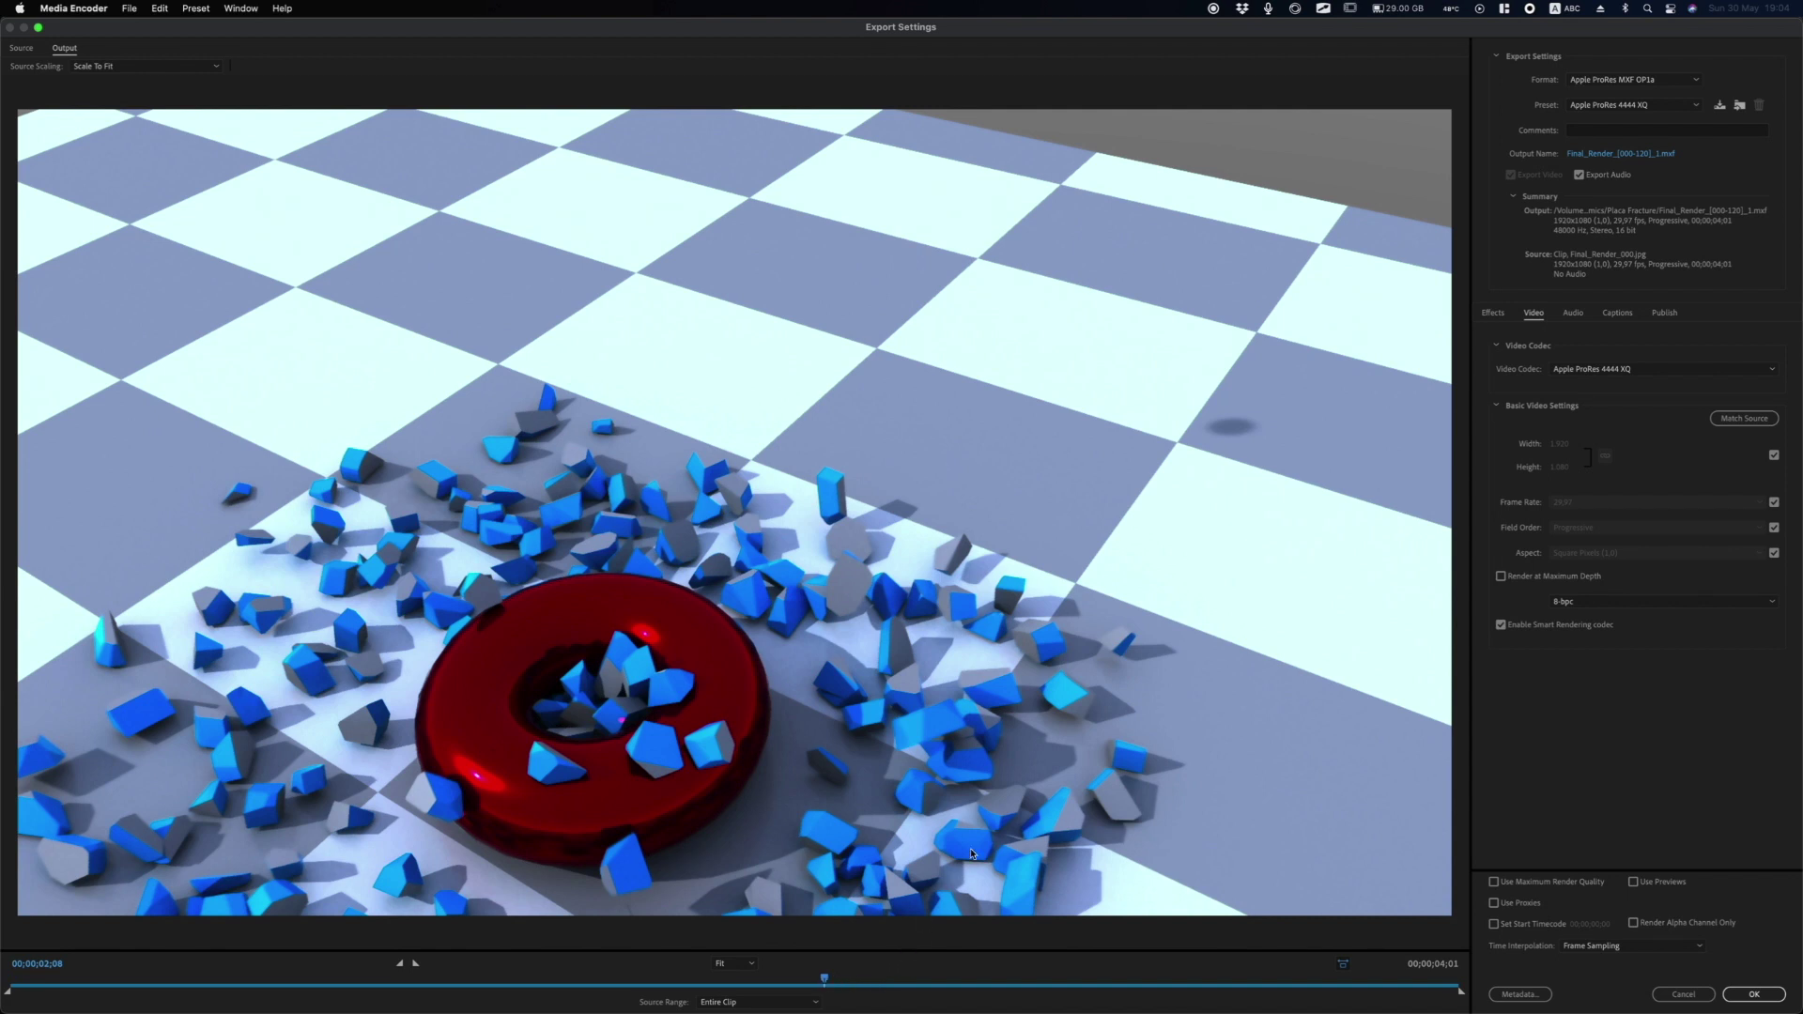
pyautogui.click(1685, 999)
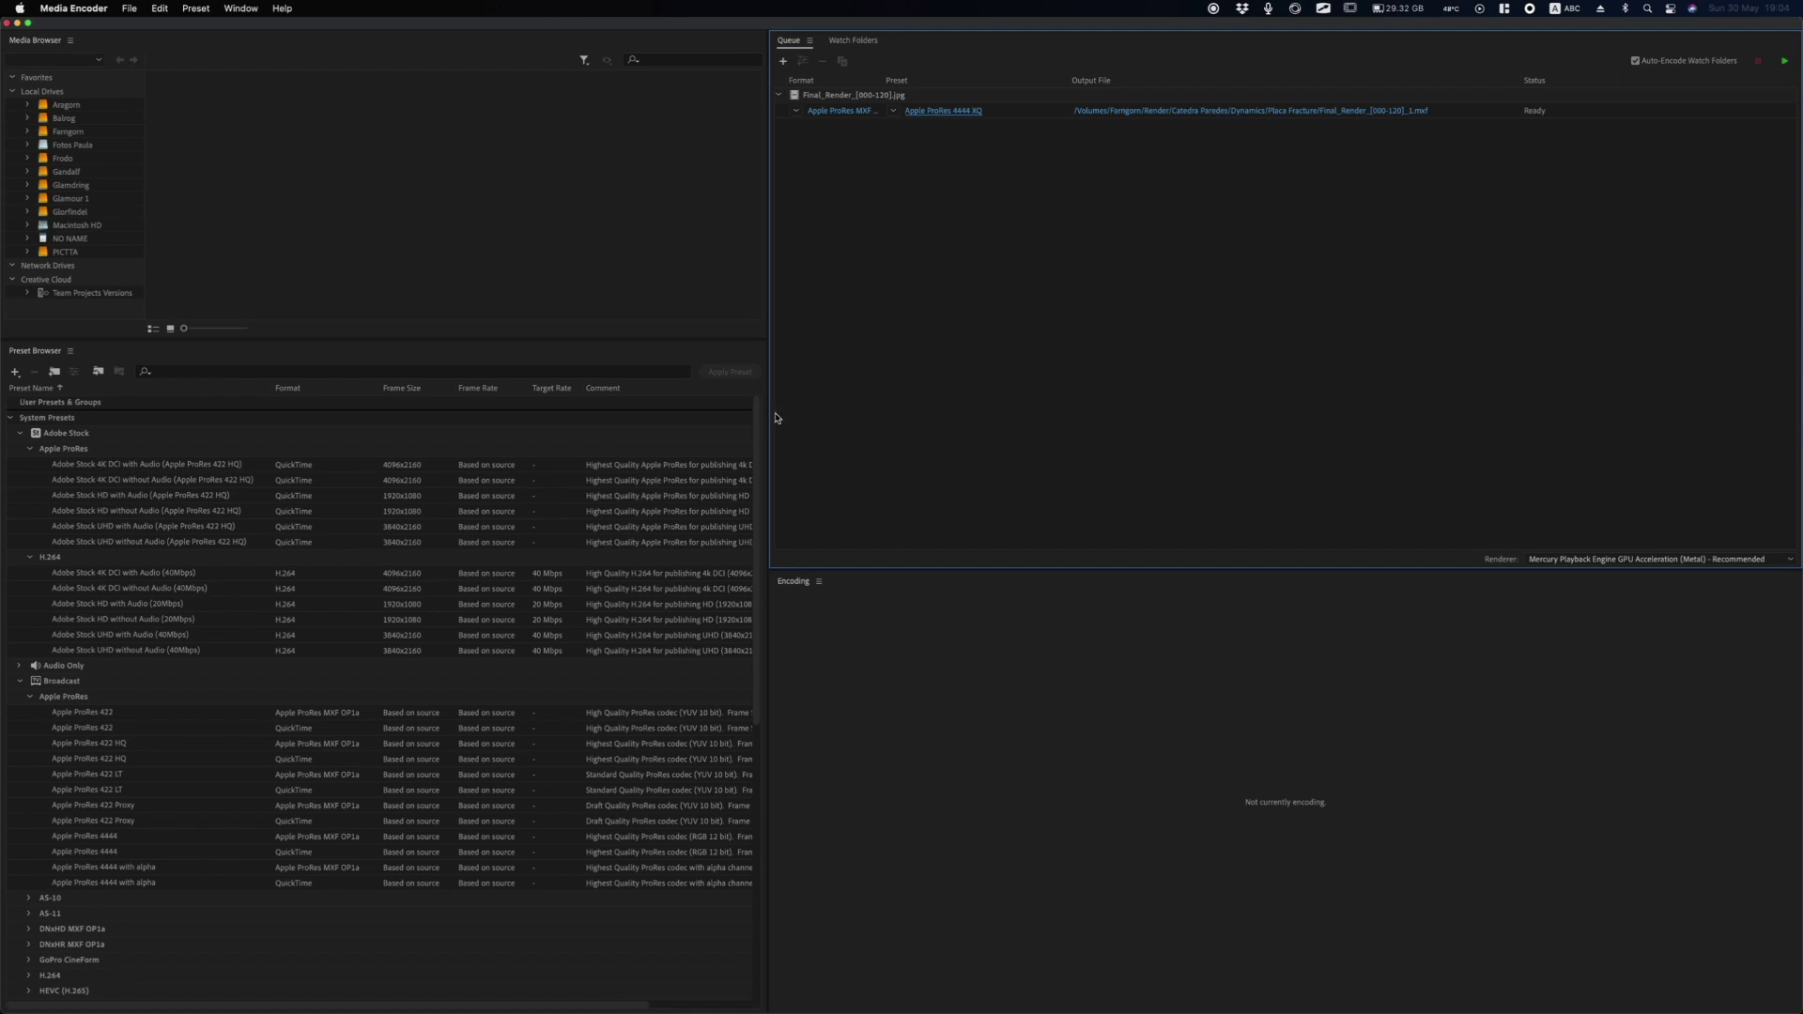
# Change the queued sequence's format to QuickTime and look through its available presets.
pyautogui.click(808, 113)
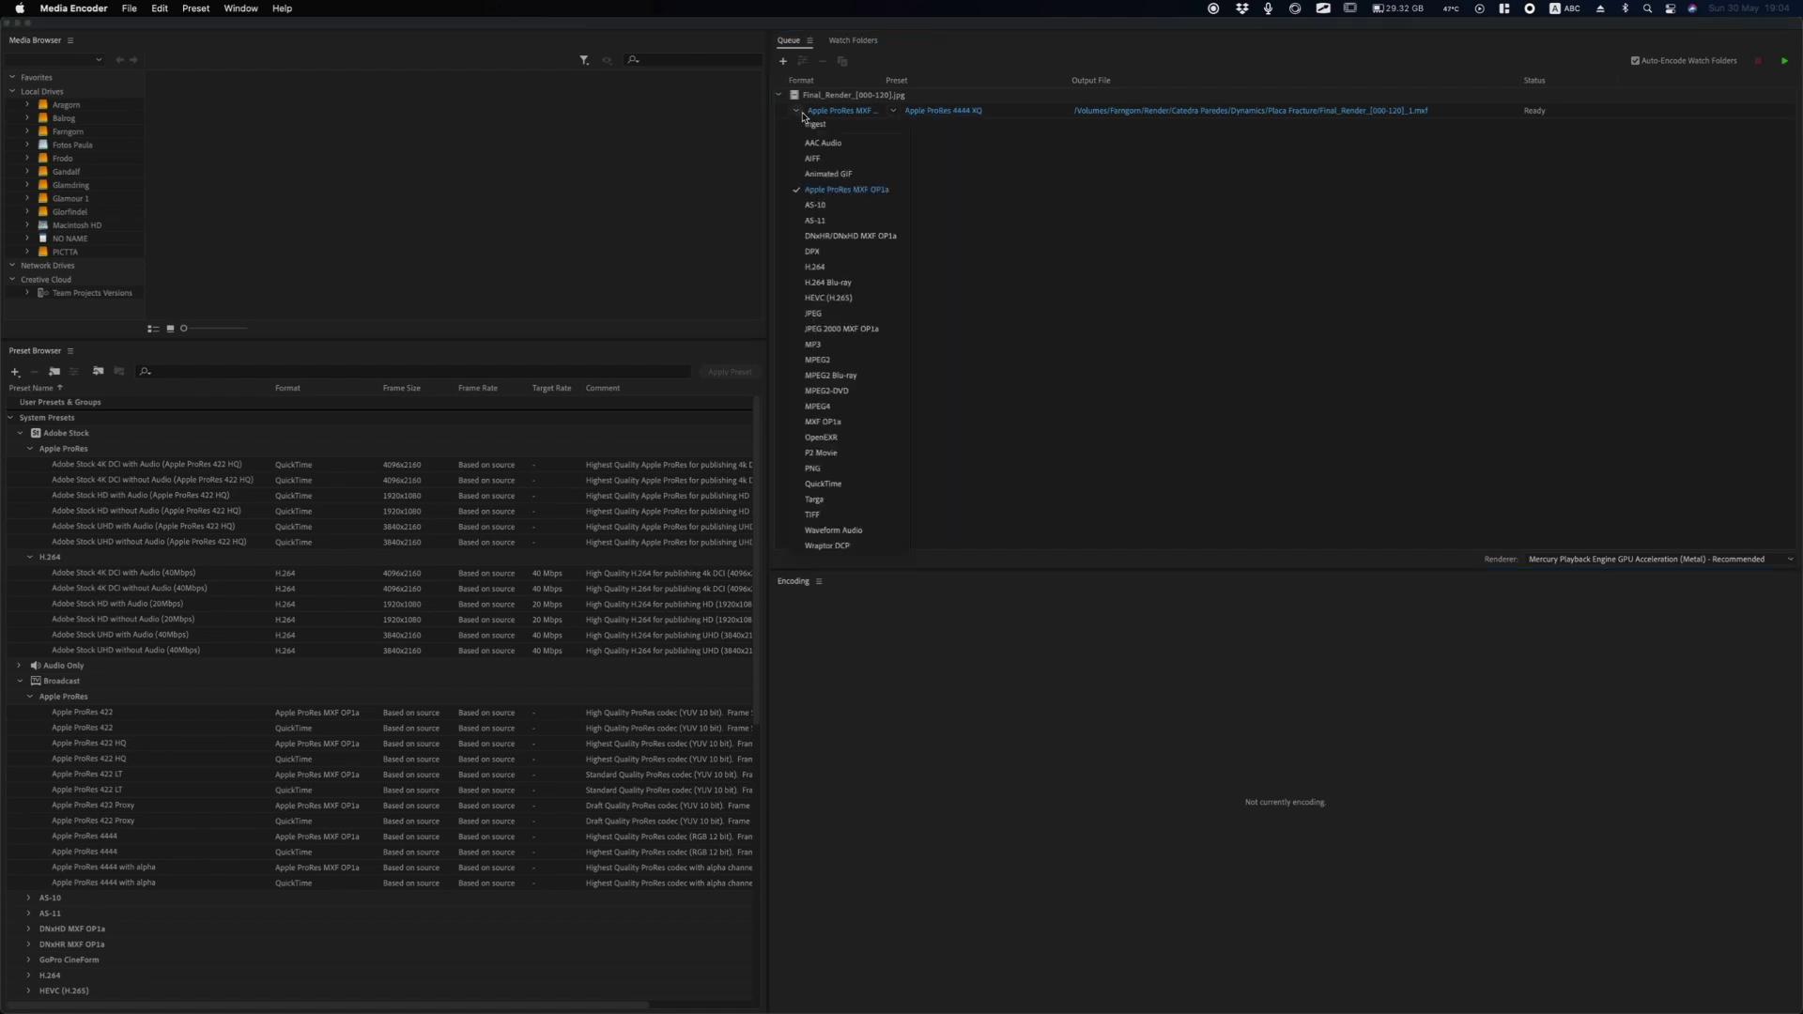
pyautogui.click(831, 484)
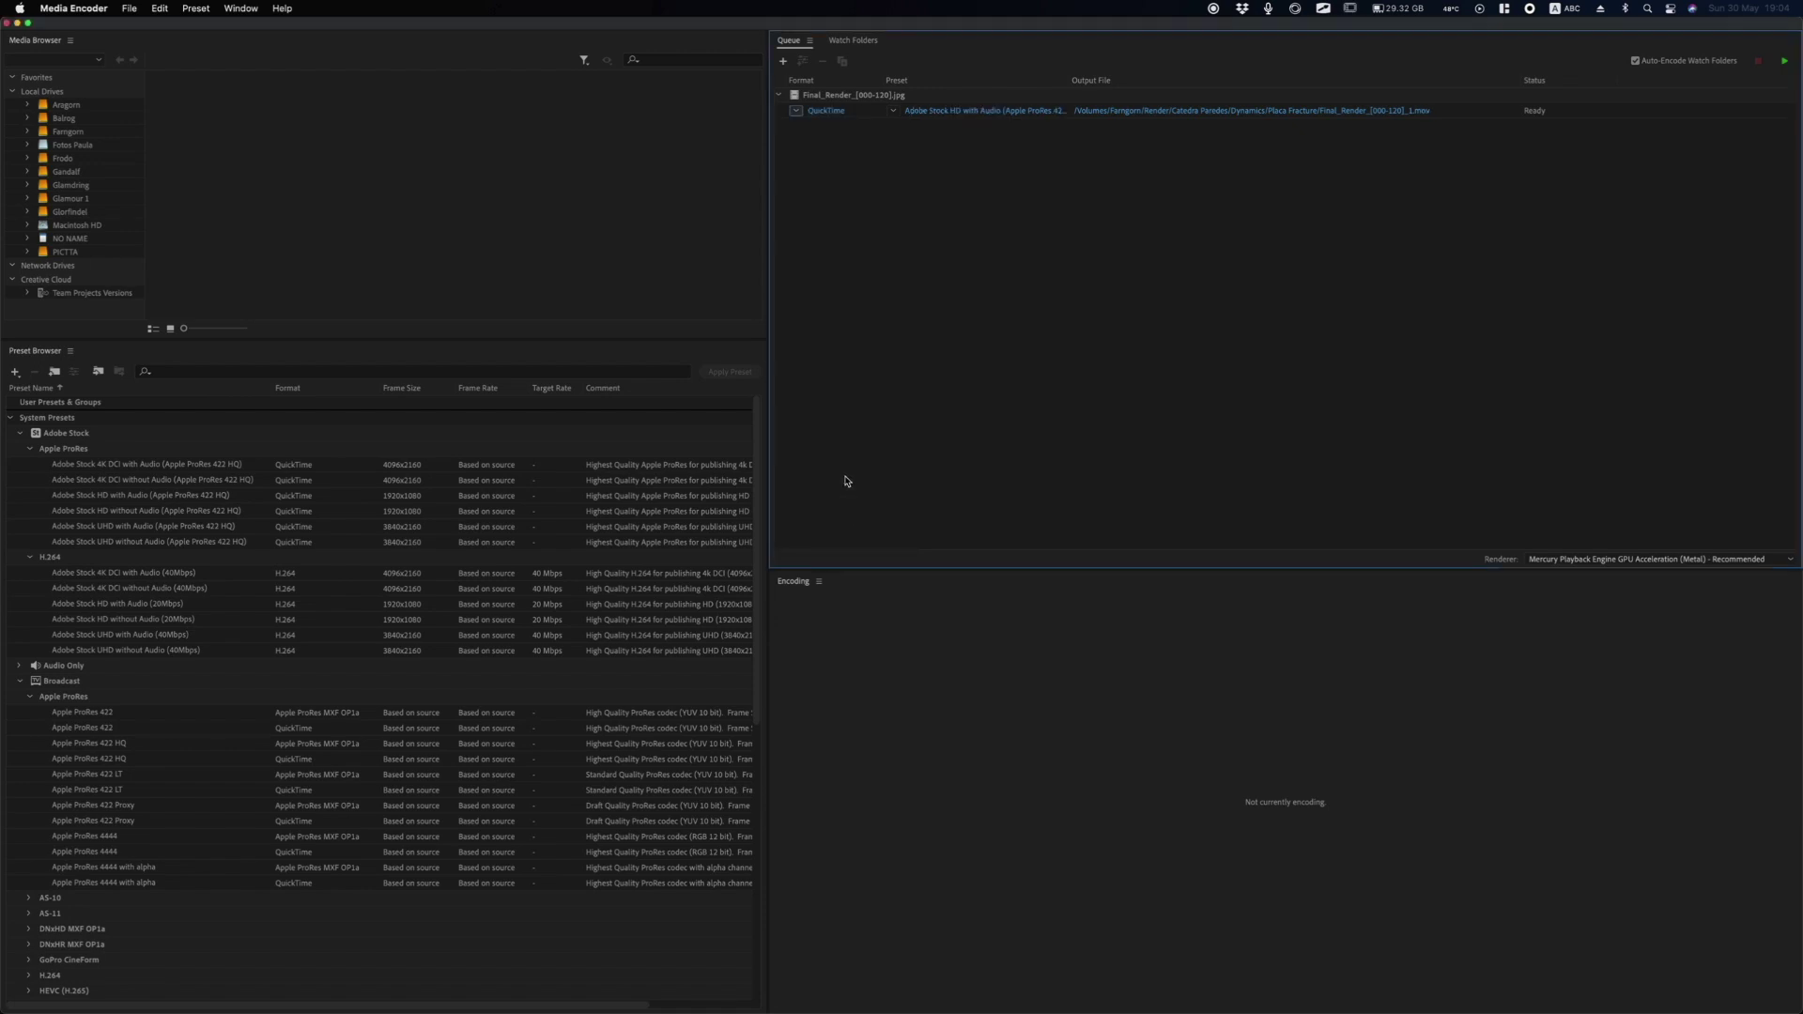
pyautogui.click(895, 111)
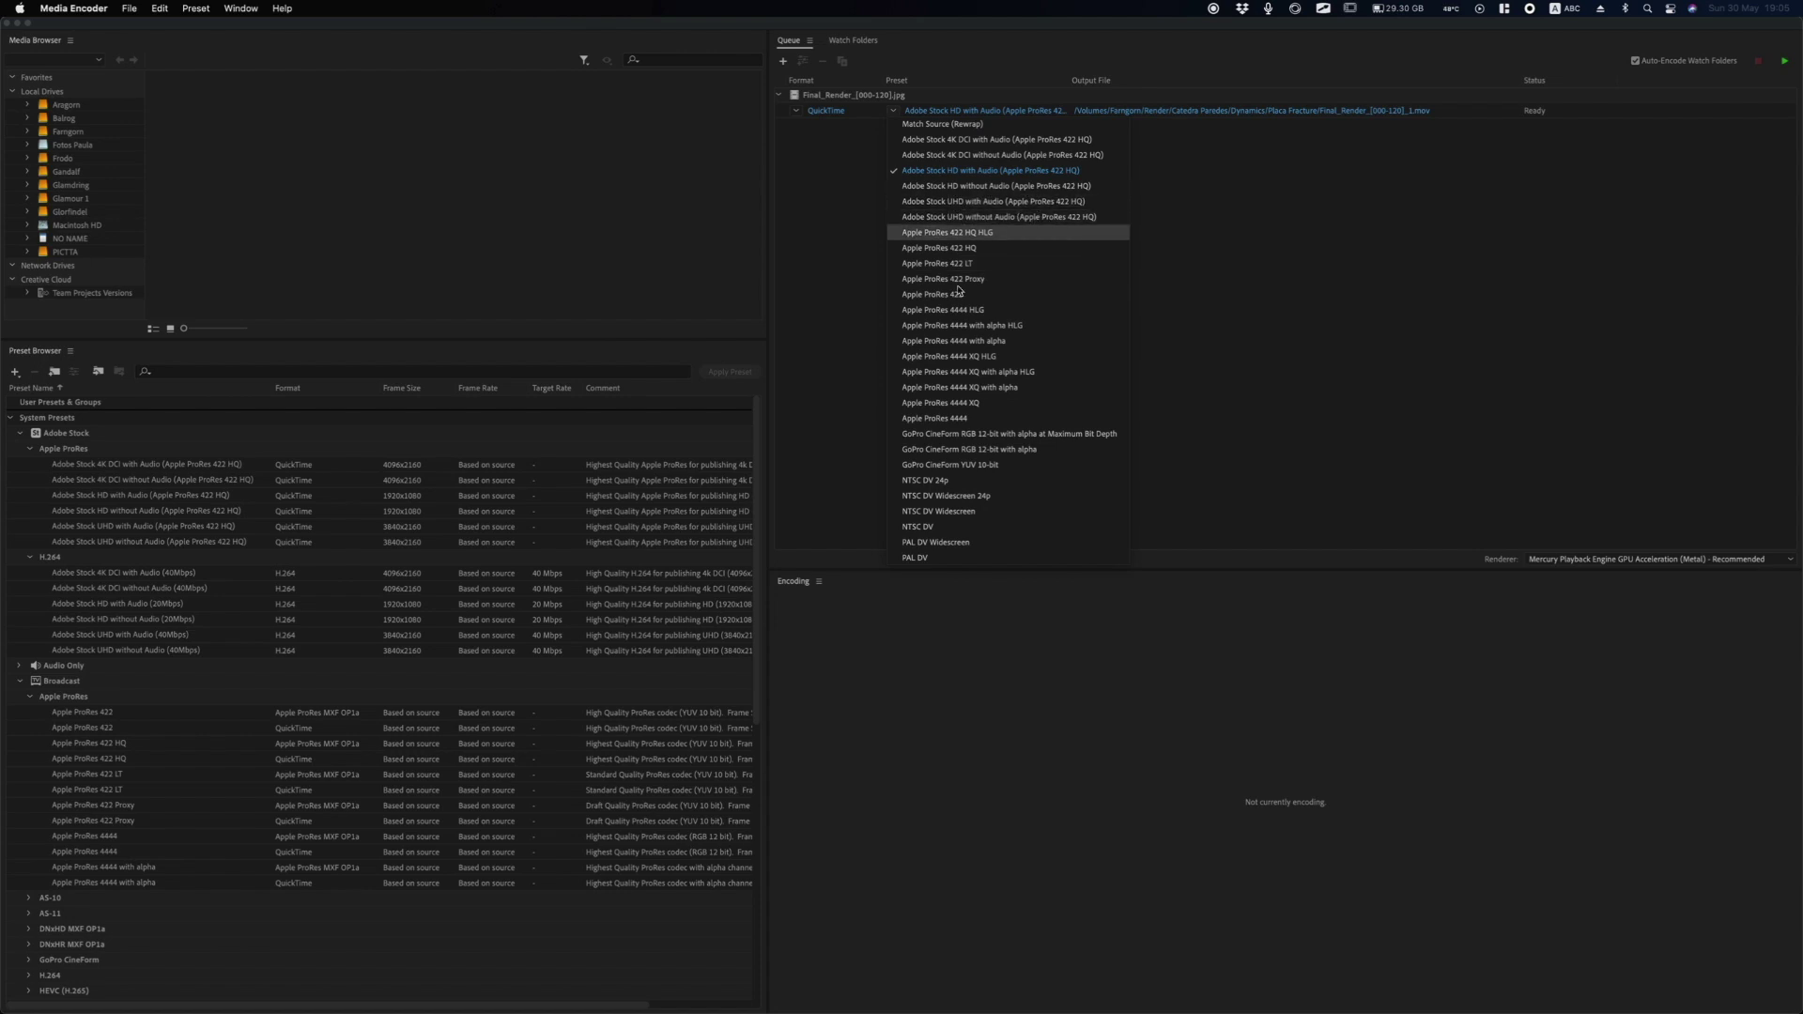
pyautogui.click(1241, 484)
# Change the queued sequence's format to TIFF and check which presets it offers.
pyautogui.click(799, 112)
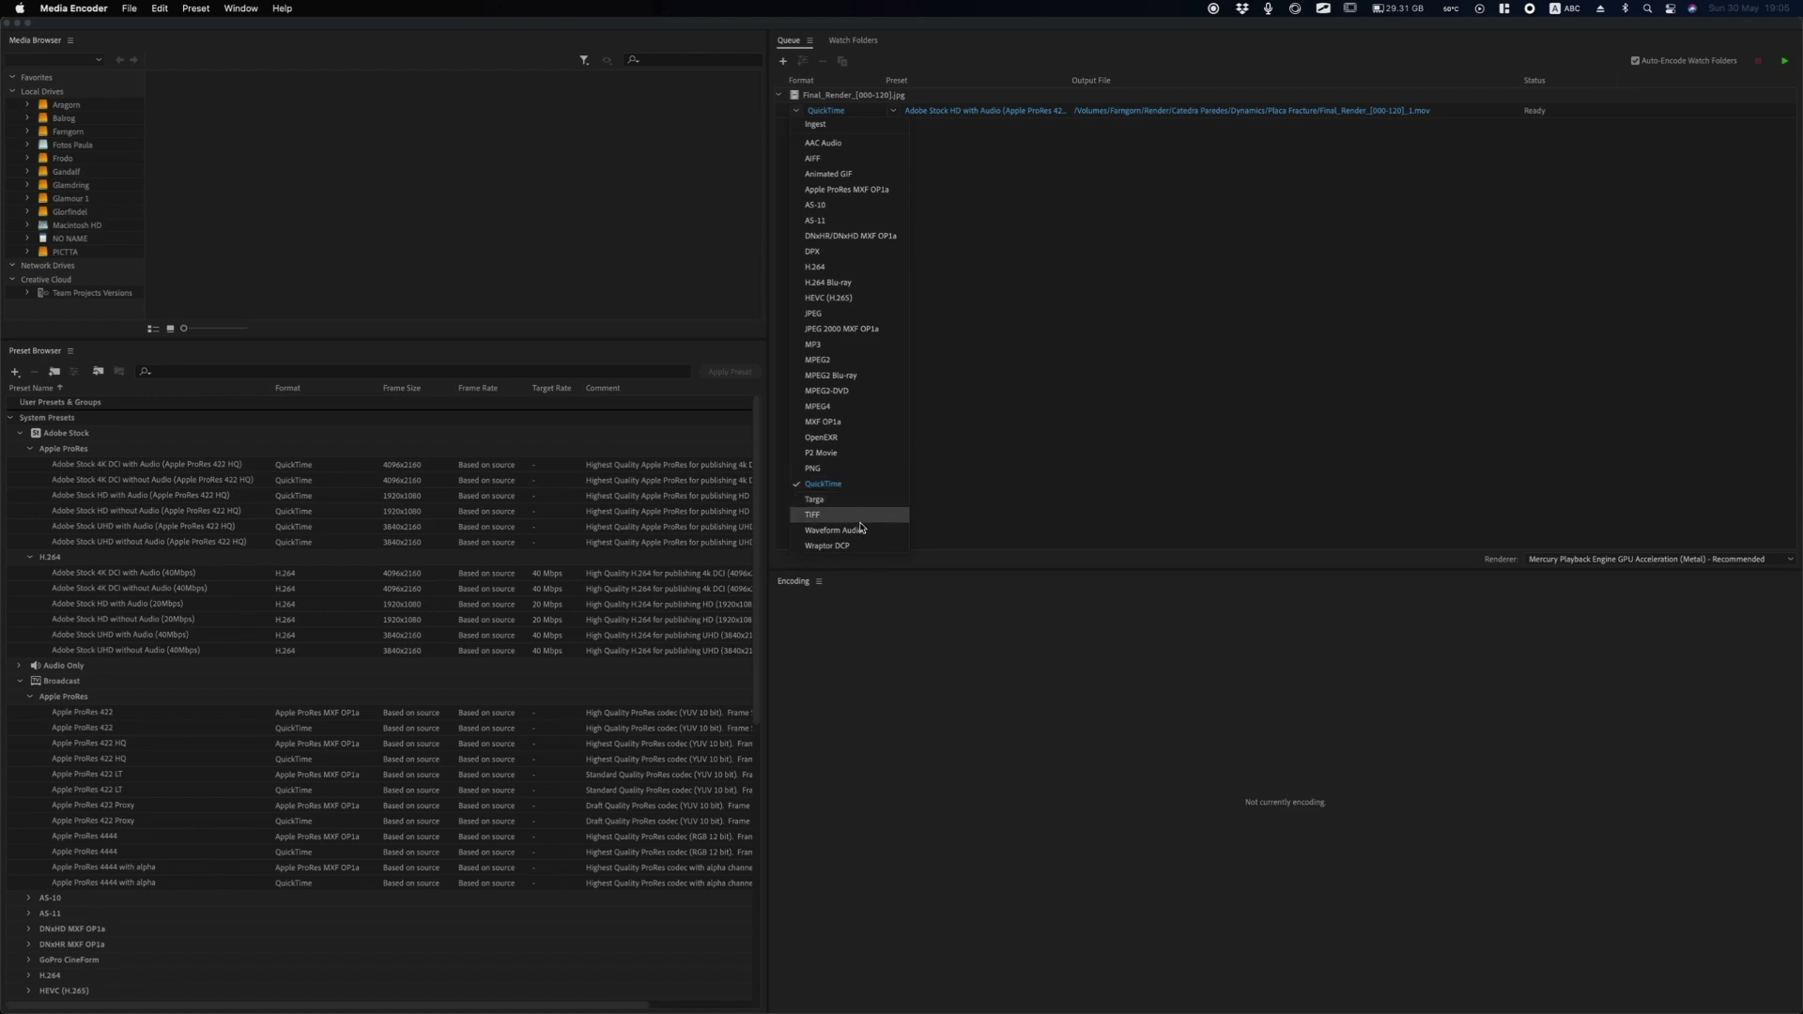
pyautogui.click(826, 515)
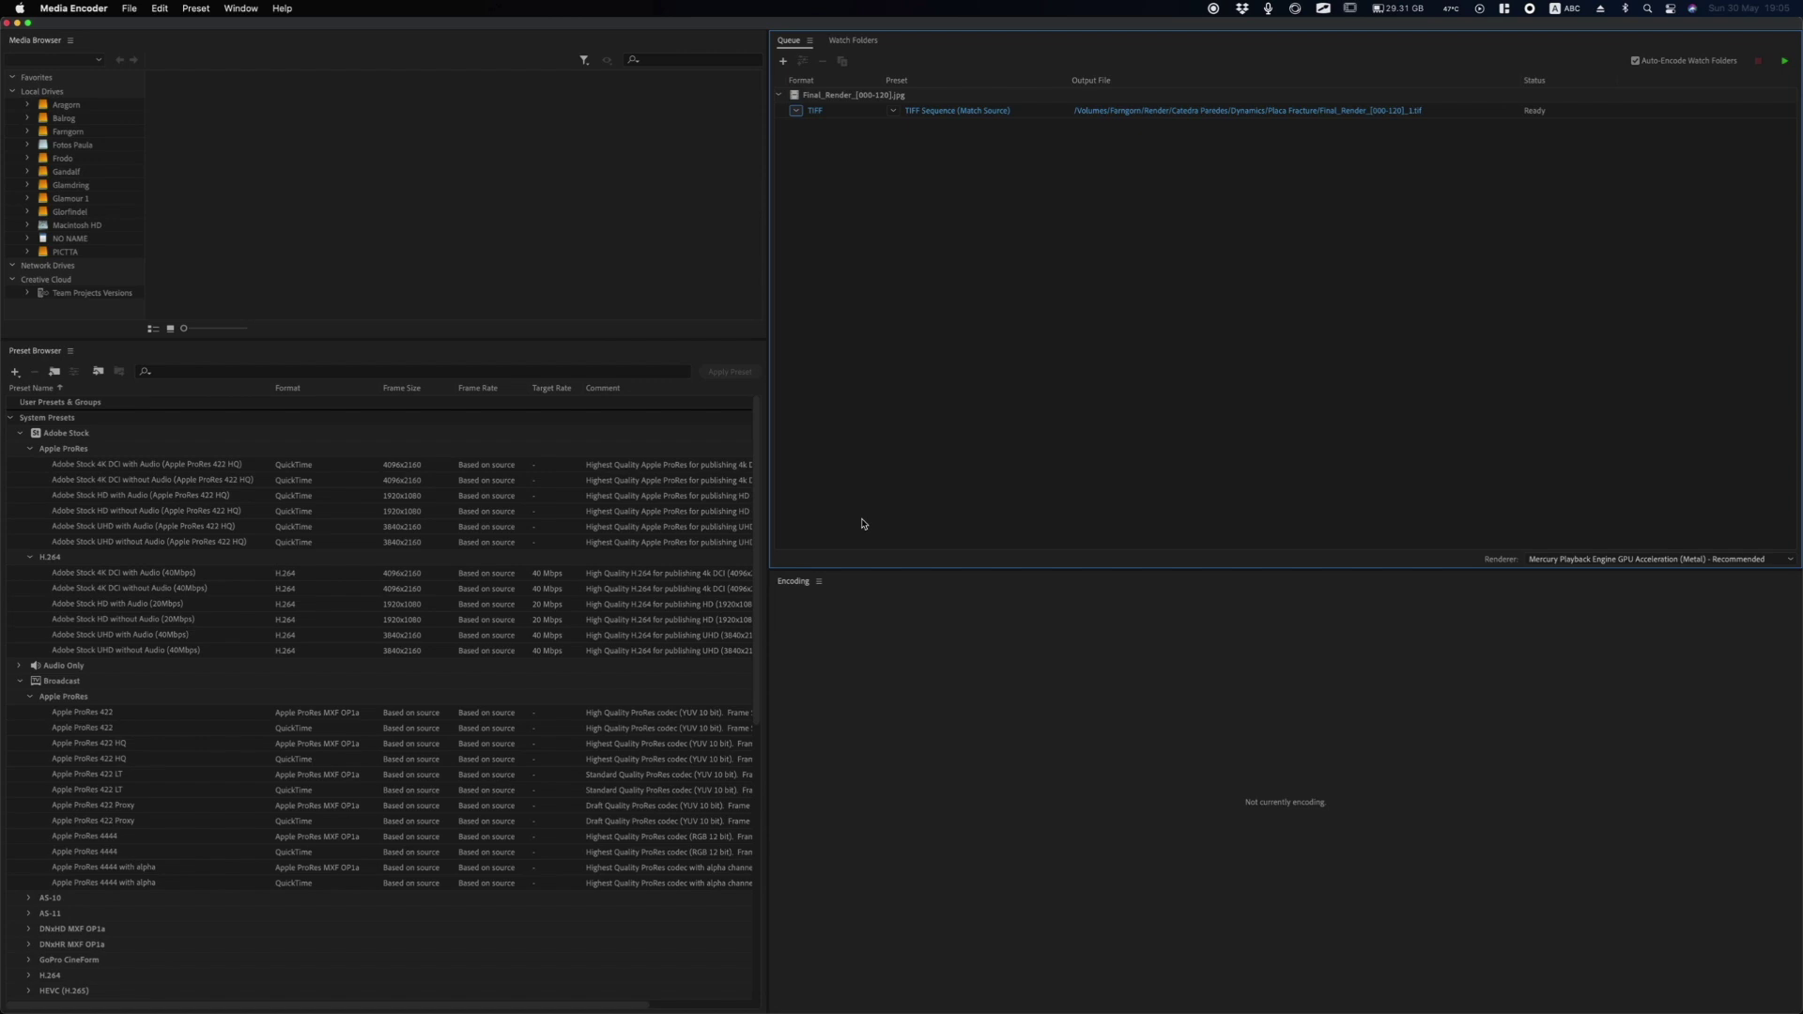
pyautogui.click(893, 111)
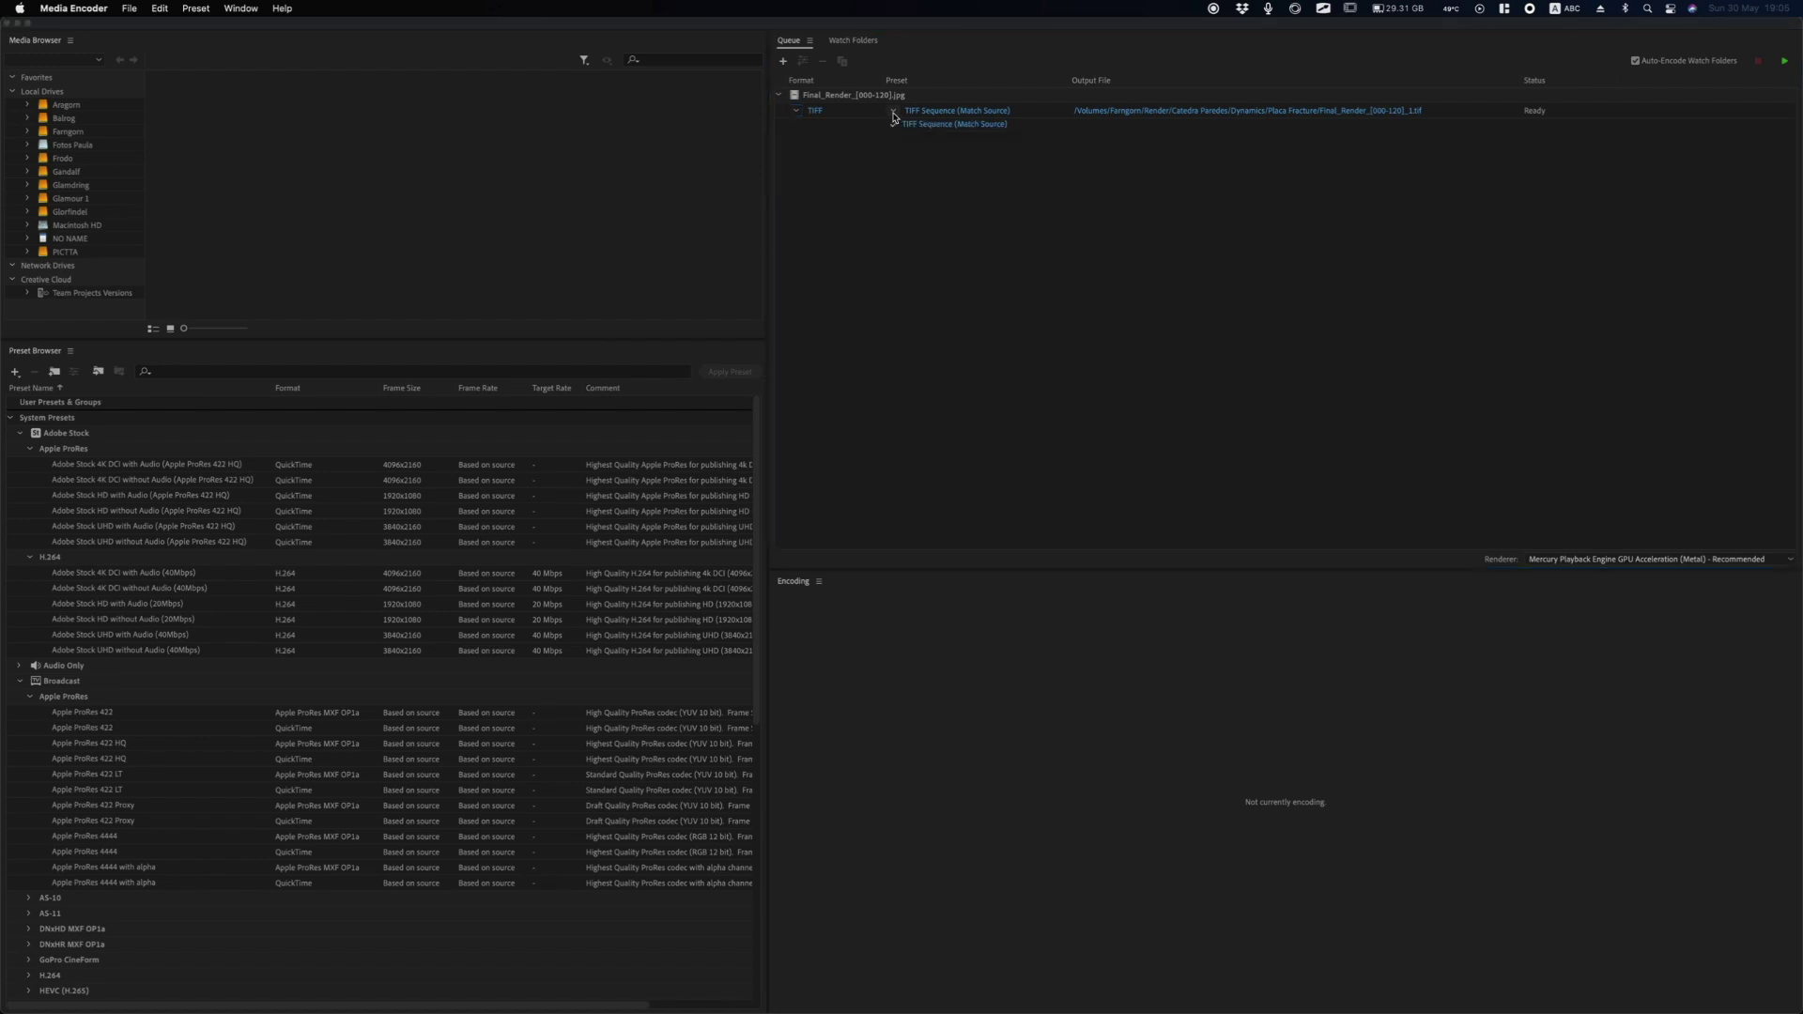
pyautogui.click(898, 173)
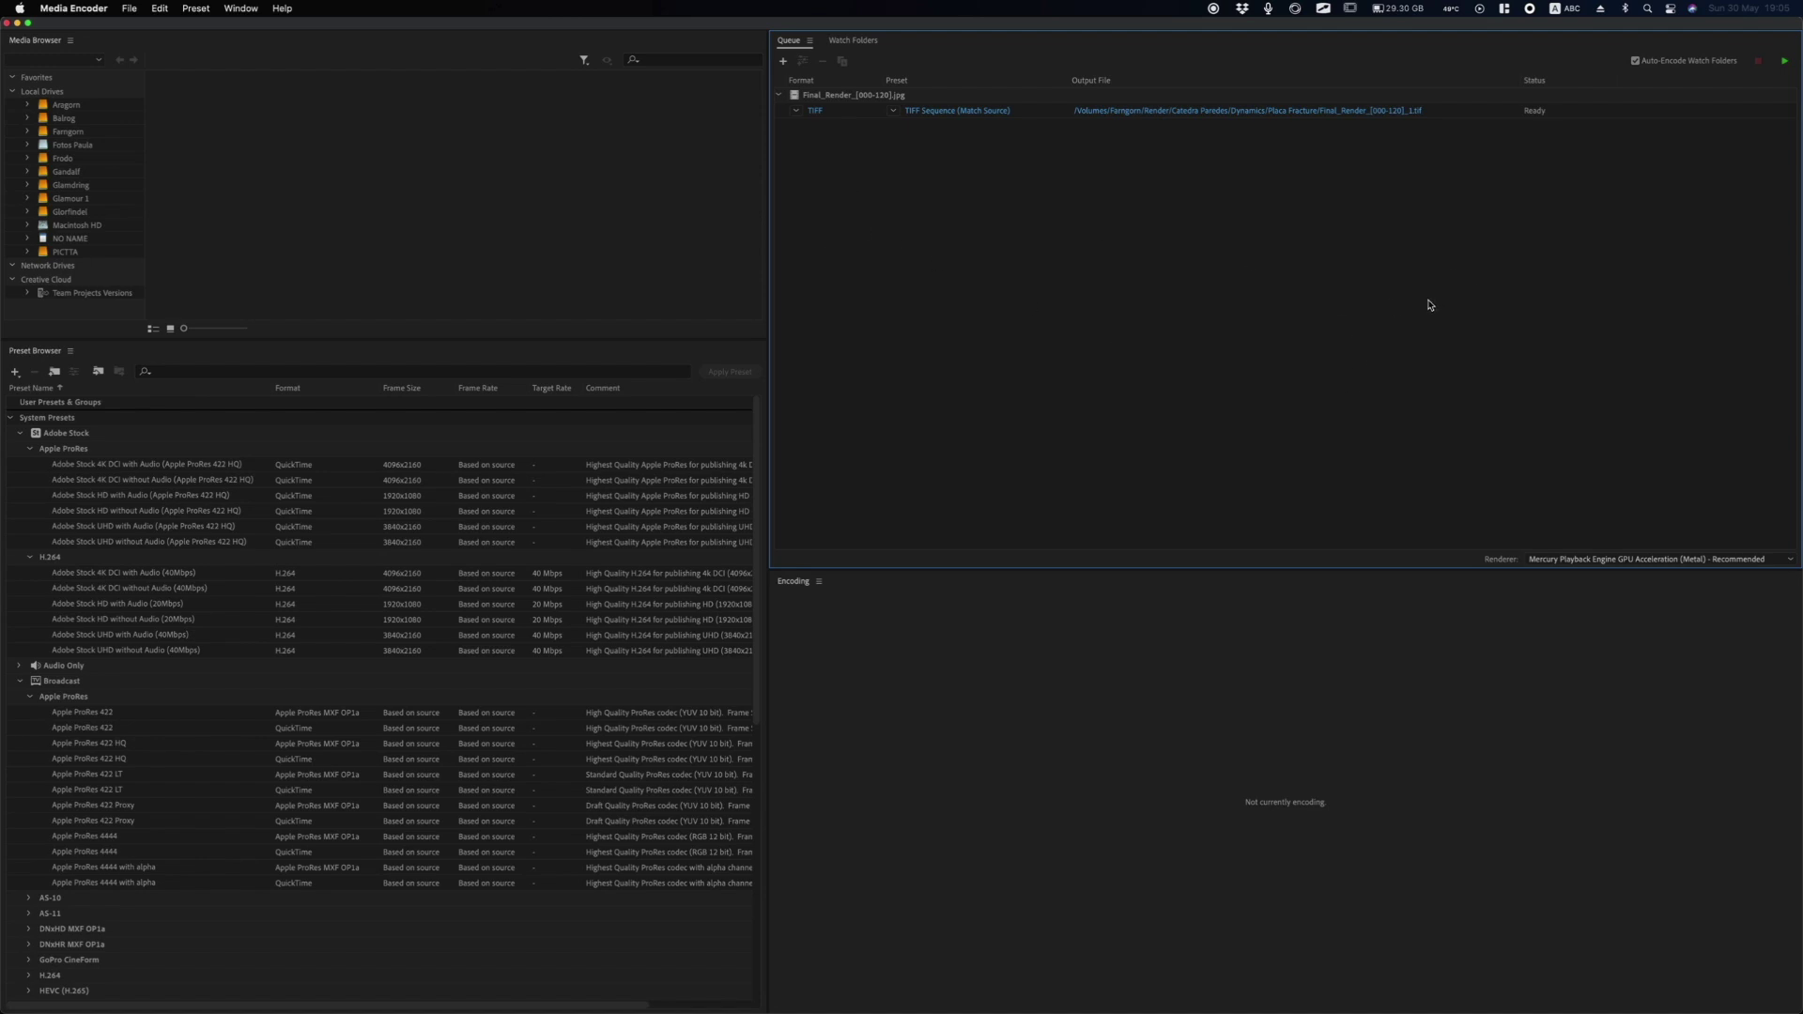
# Set the queued sequence's format to H.264 with the Match Source - High bitrate preset.
pyautogui.click(797, 111)
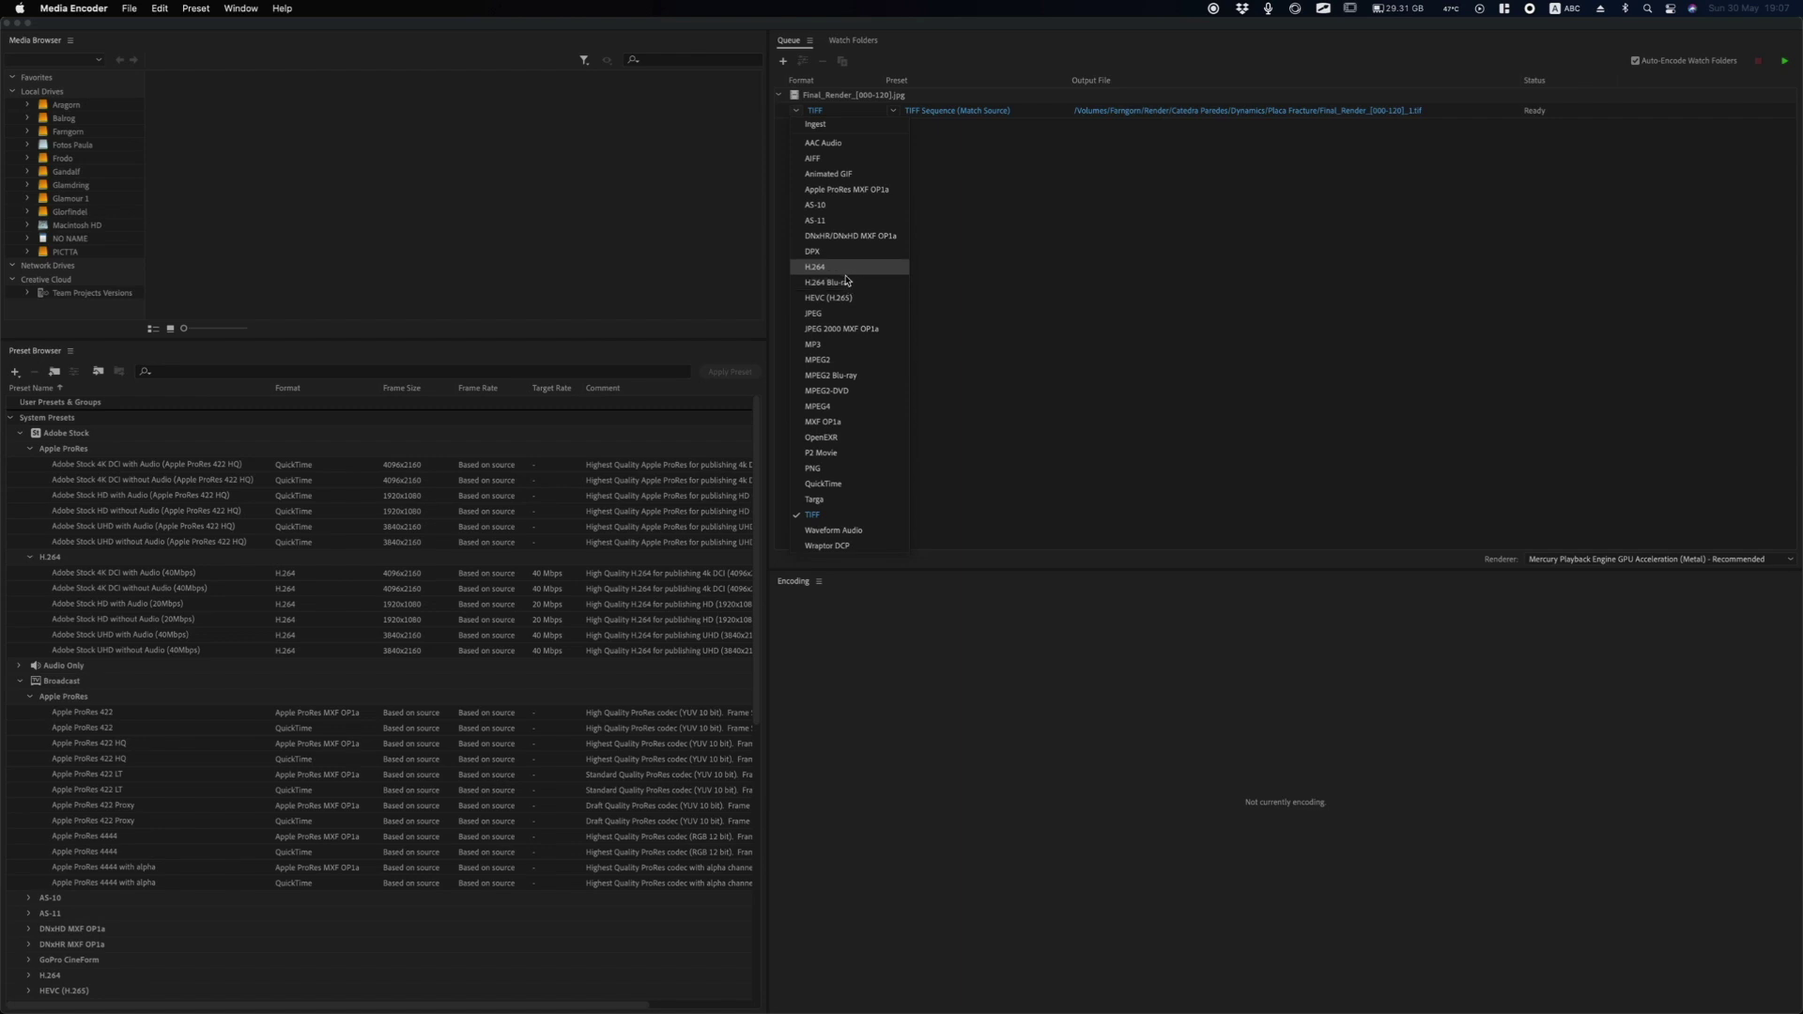
pyautogui.click(848, 272)
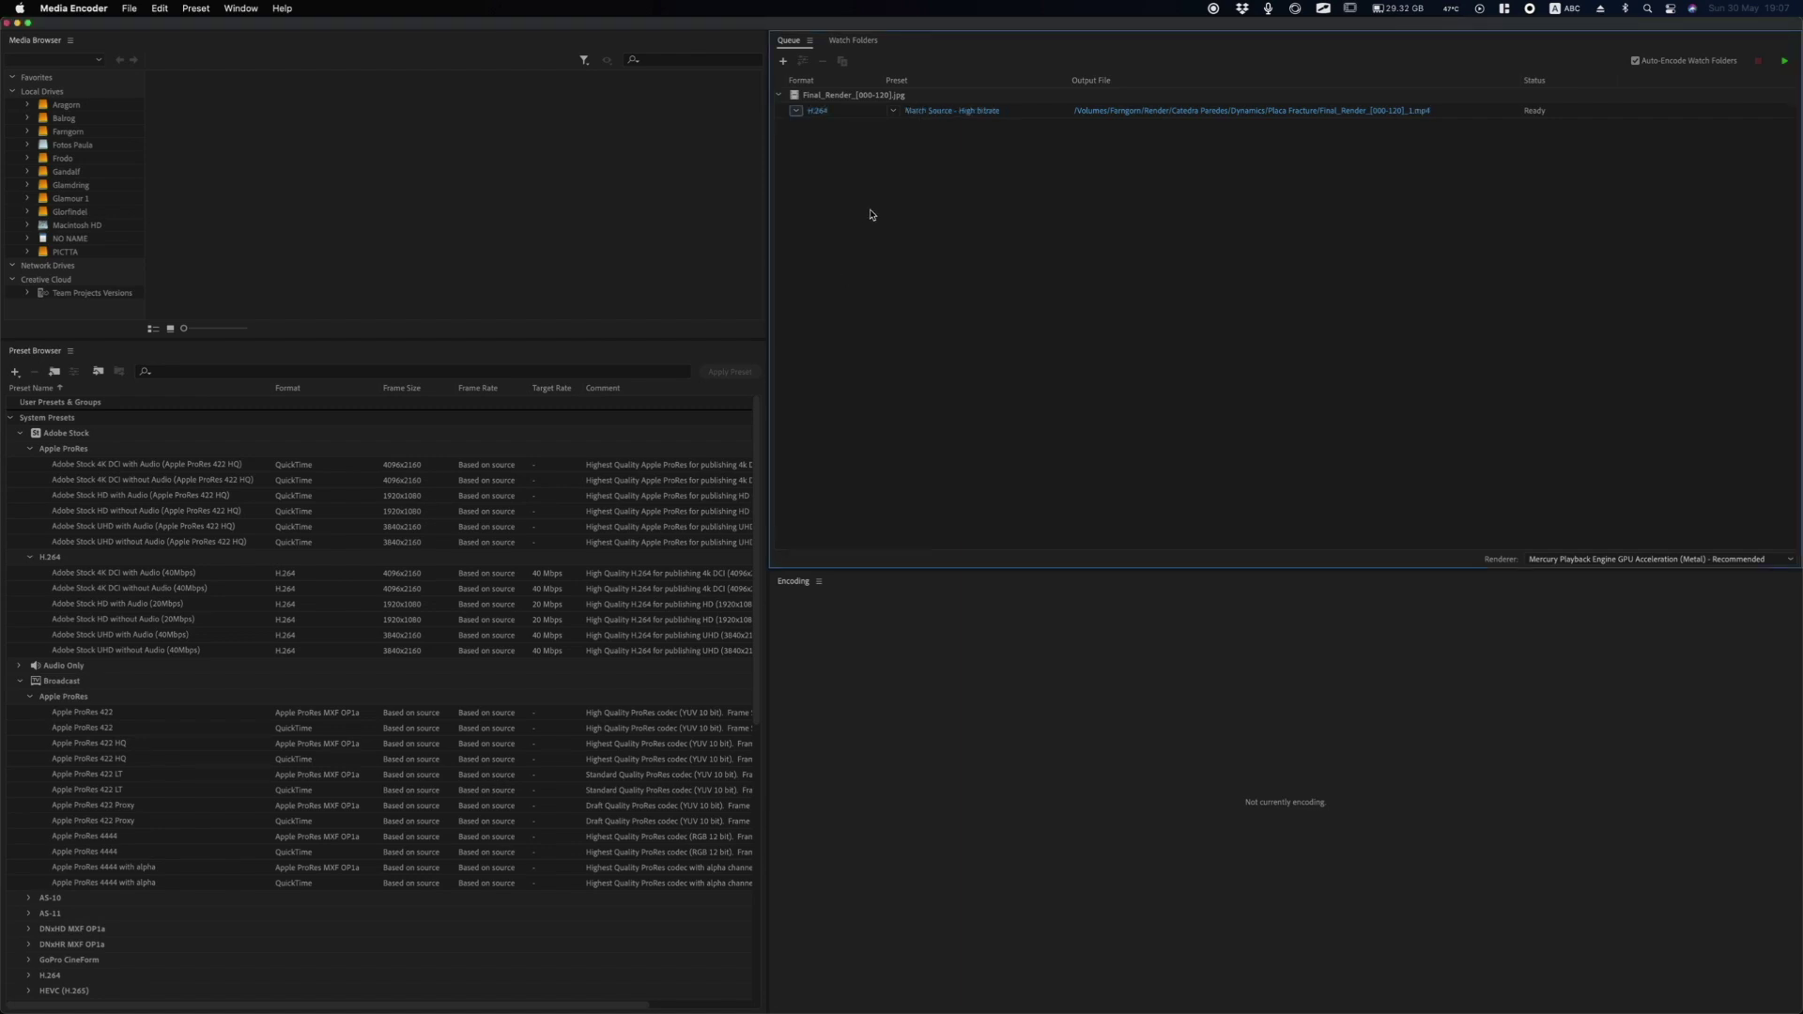
pyautogui.click(896, 112)
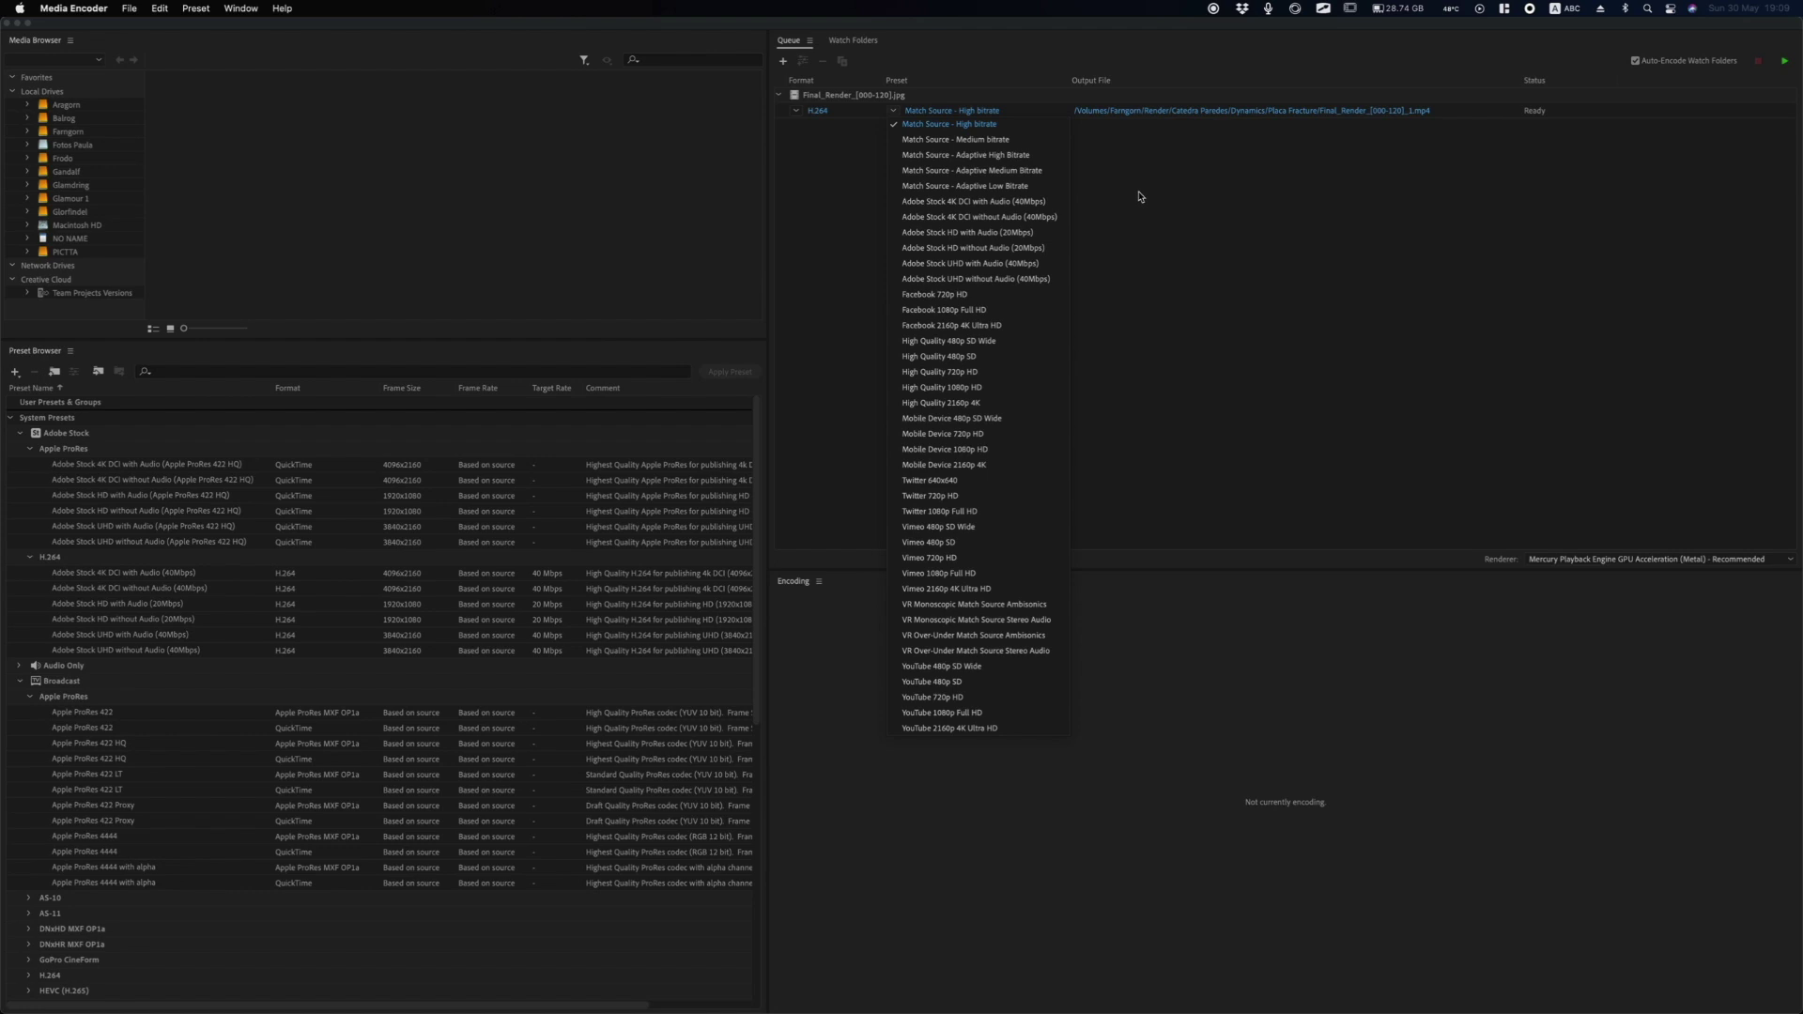
pyautogui.click(1026, 129)
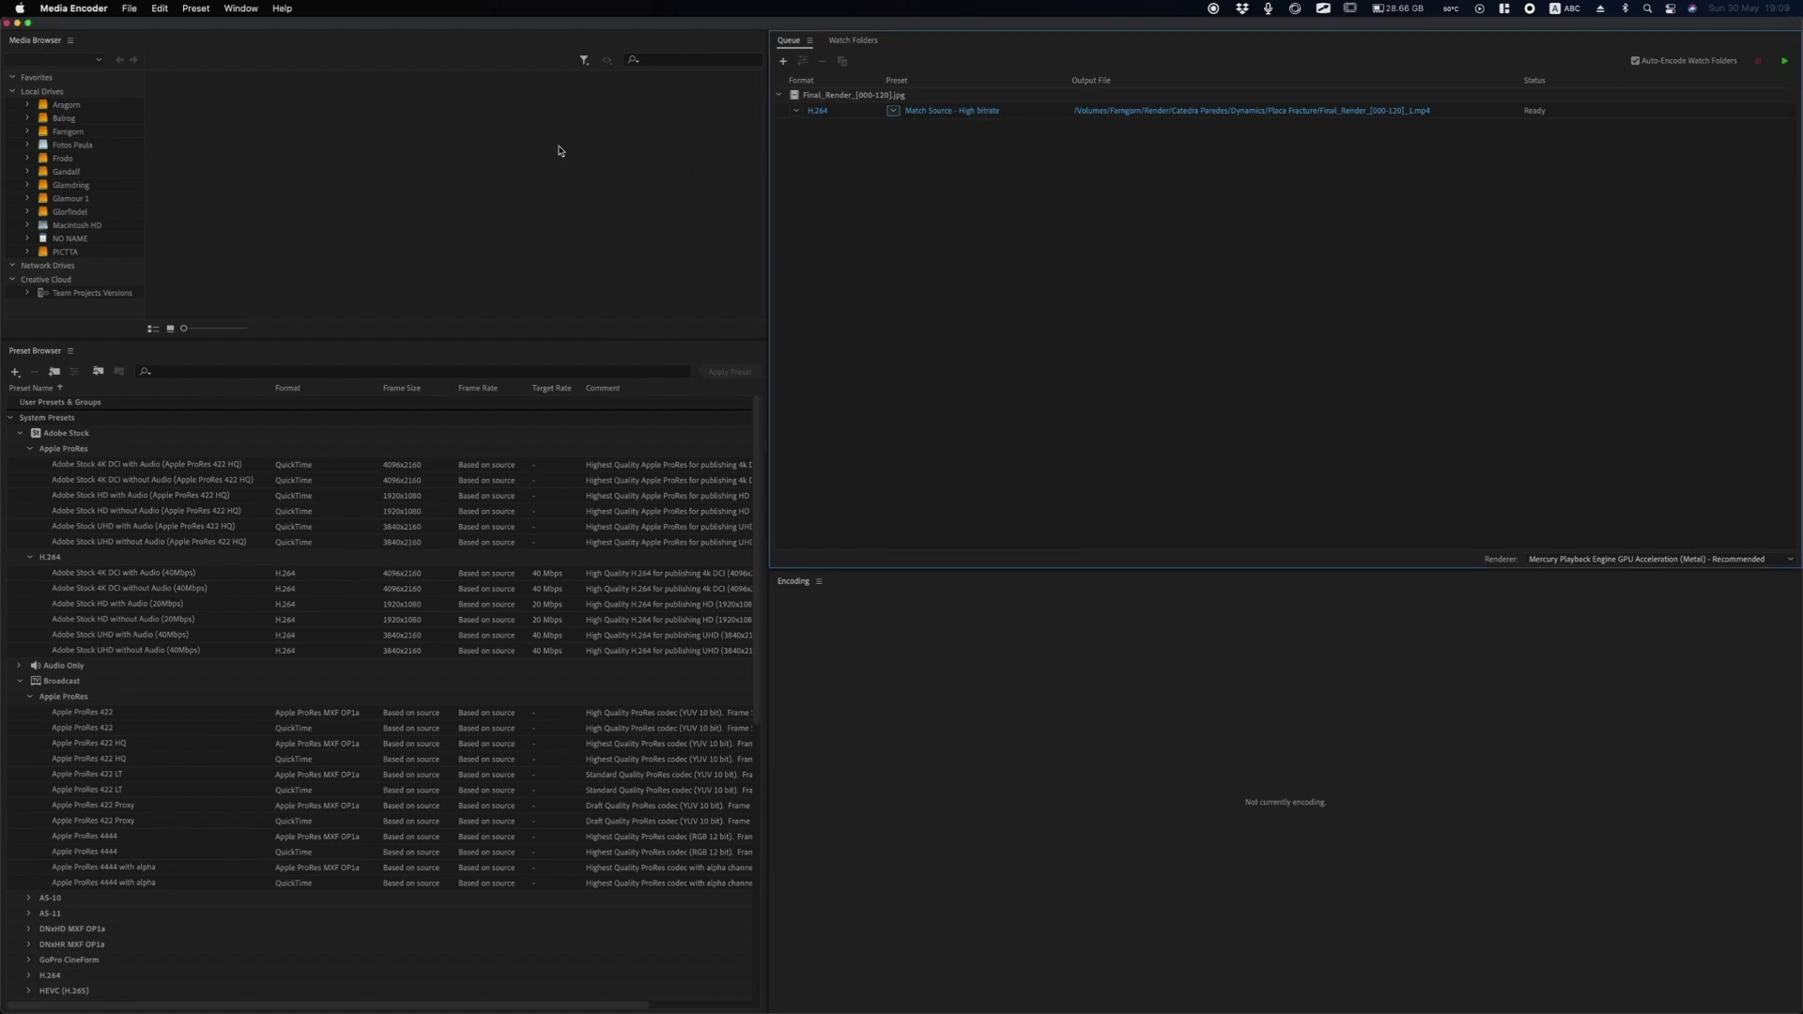
# Start adding a source to the queue and look through the Dynamics subfolders, including Placa Fracture and Telas, for an image sequence.
pyautogui.click(436, 143)
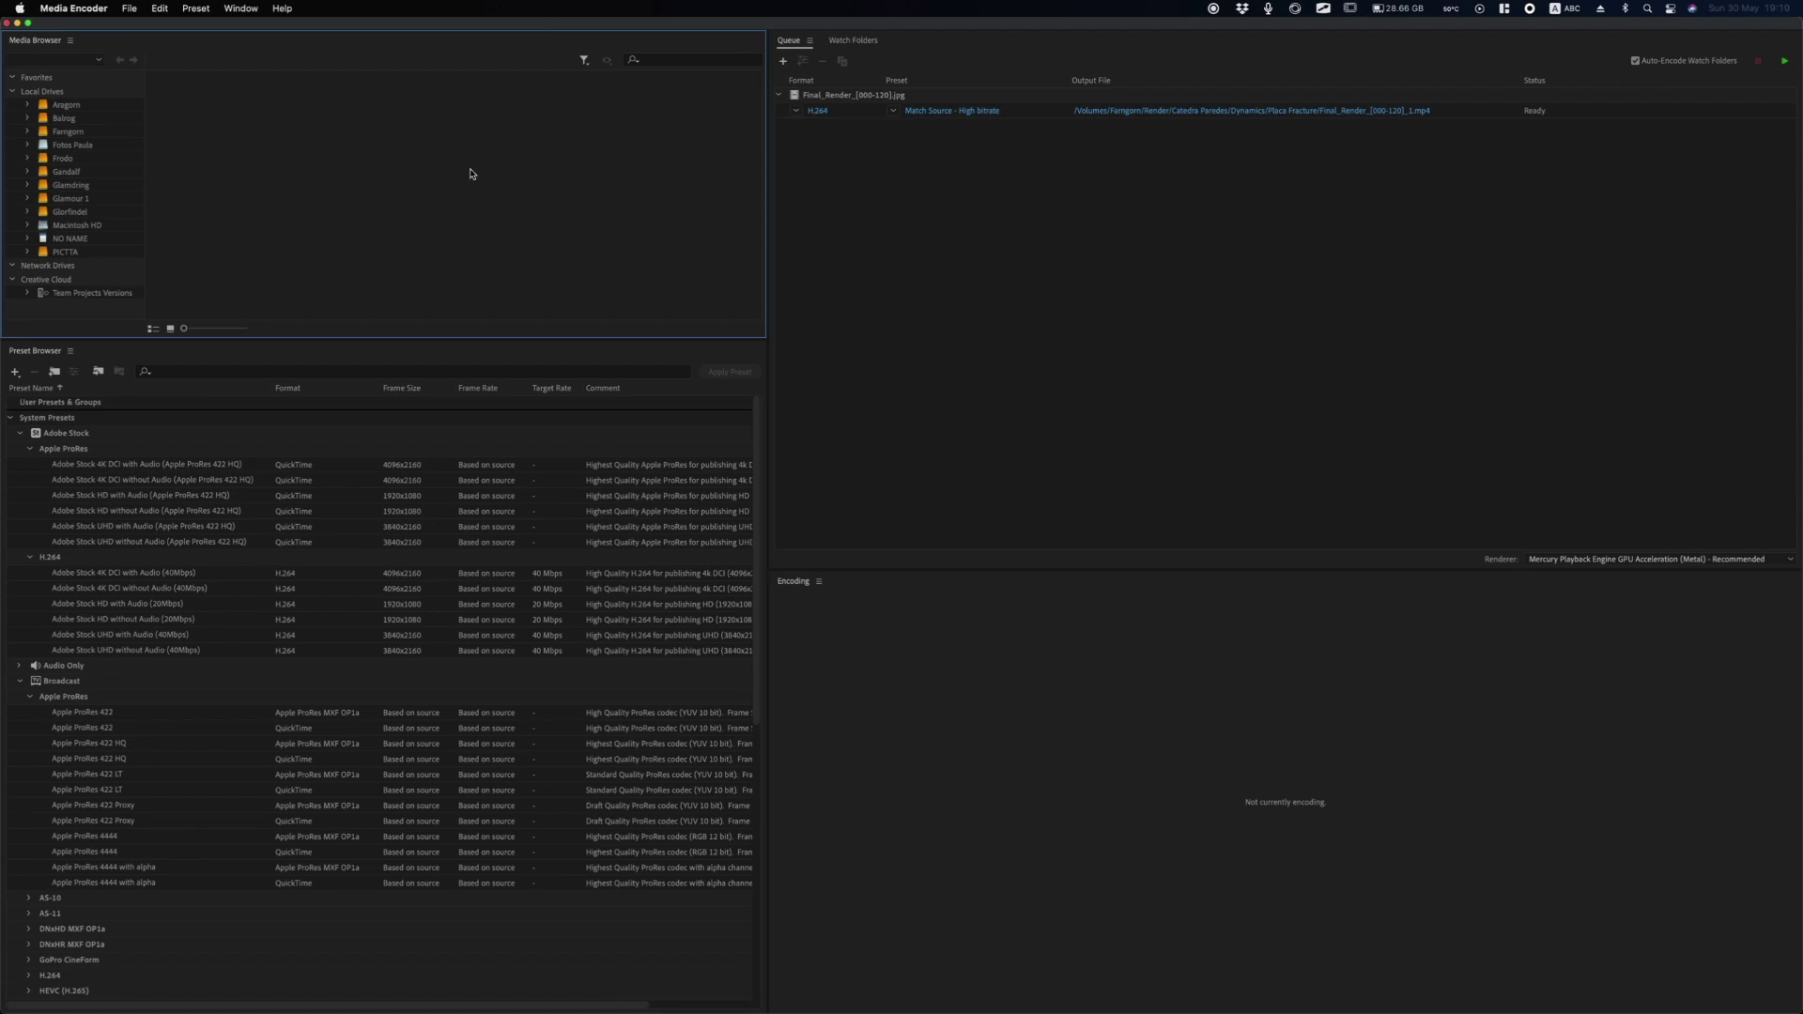
pyautogui.press('super+i')
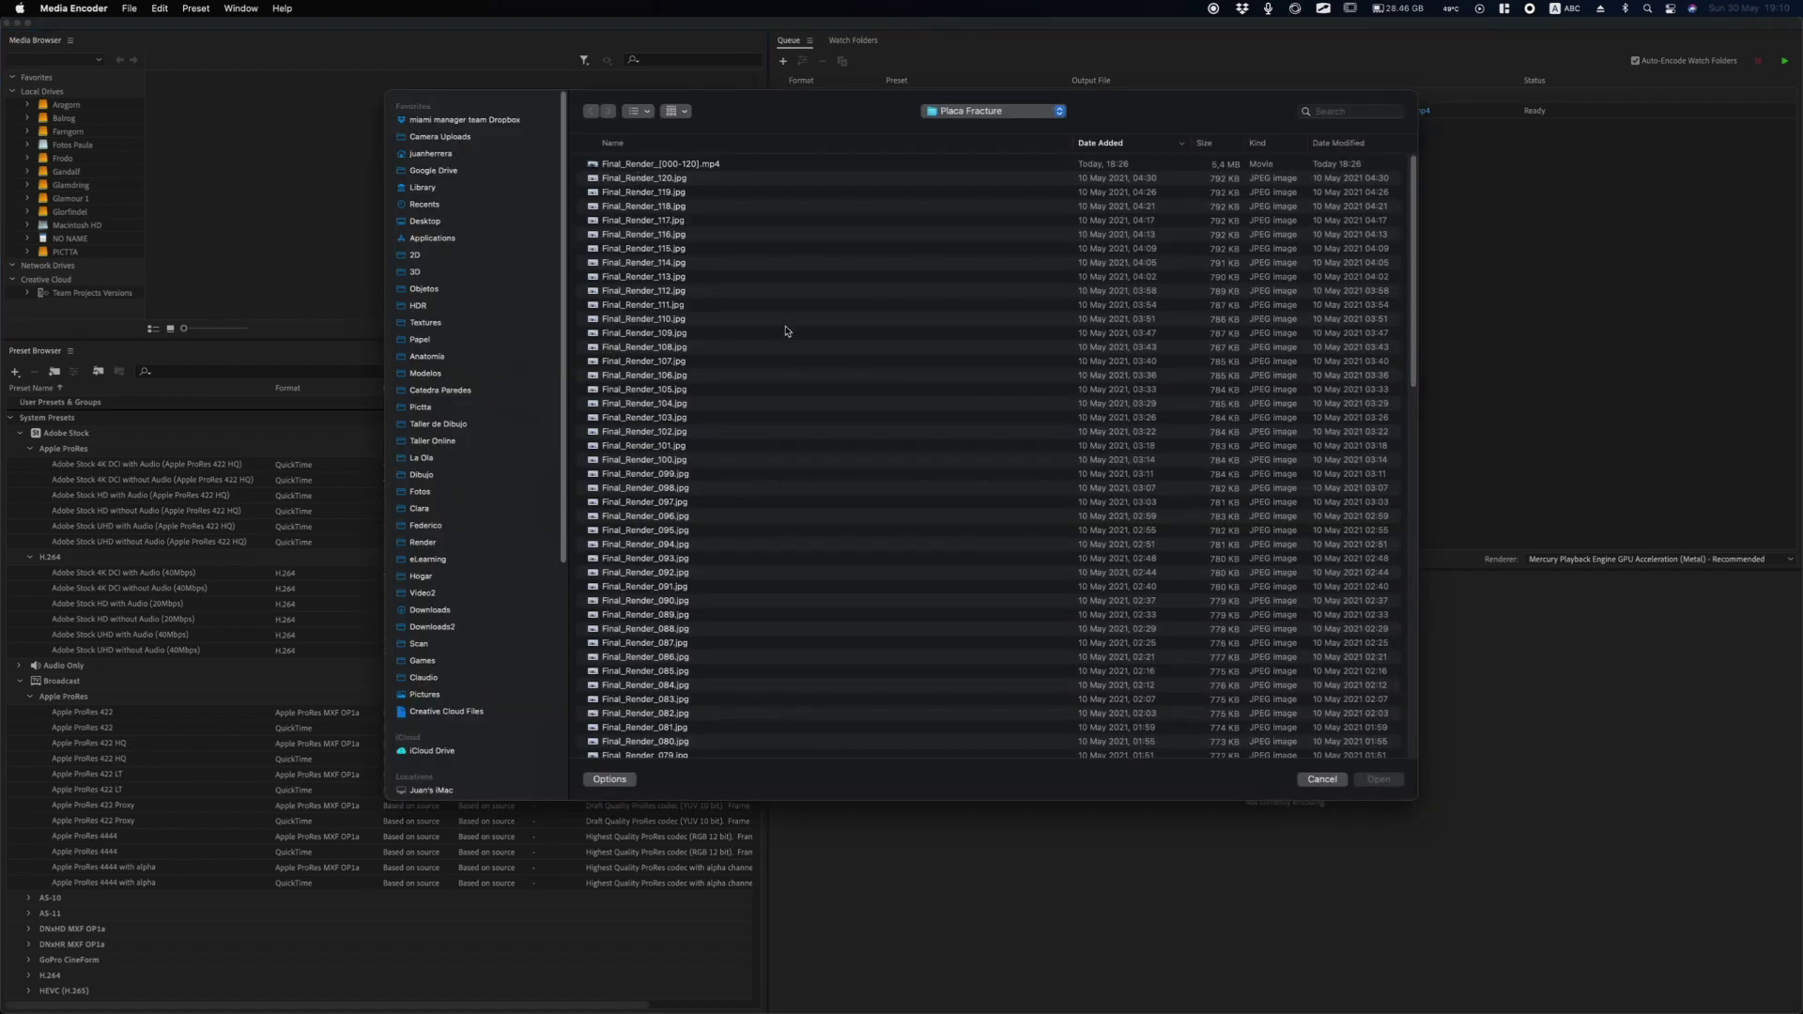
pyautogui.press('super+Up')
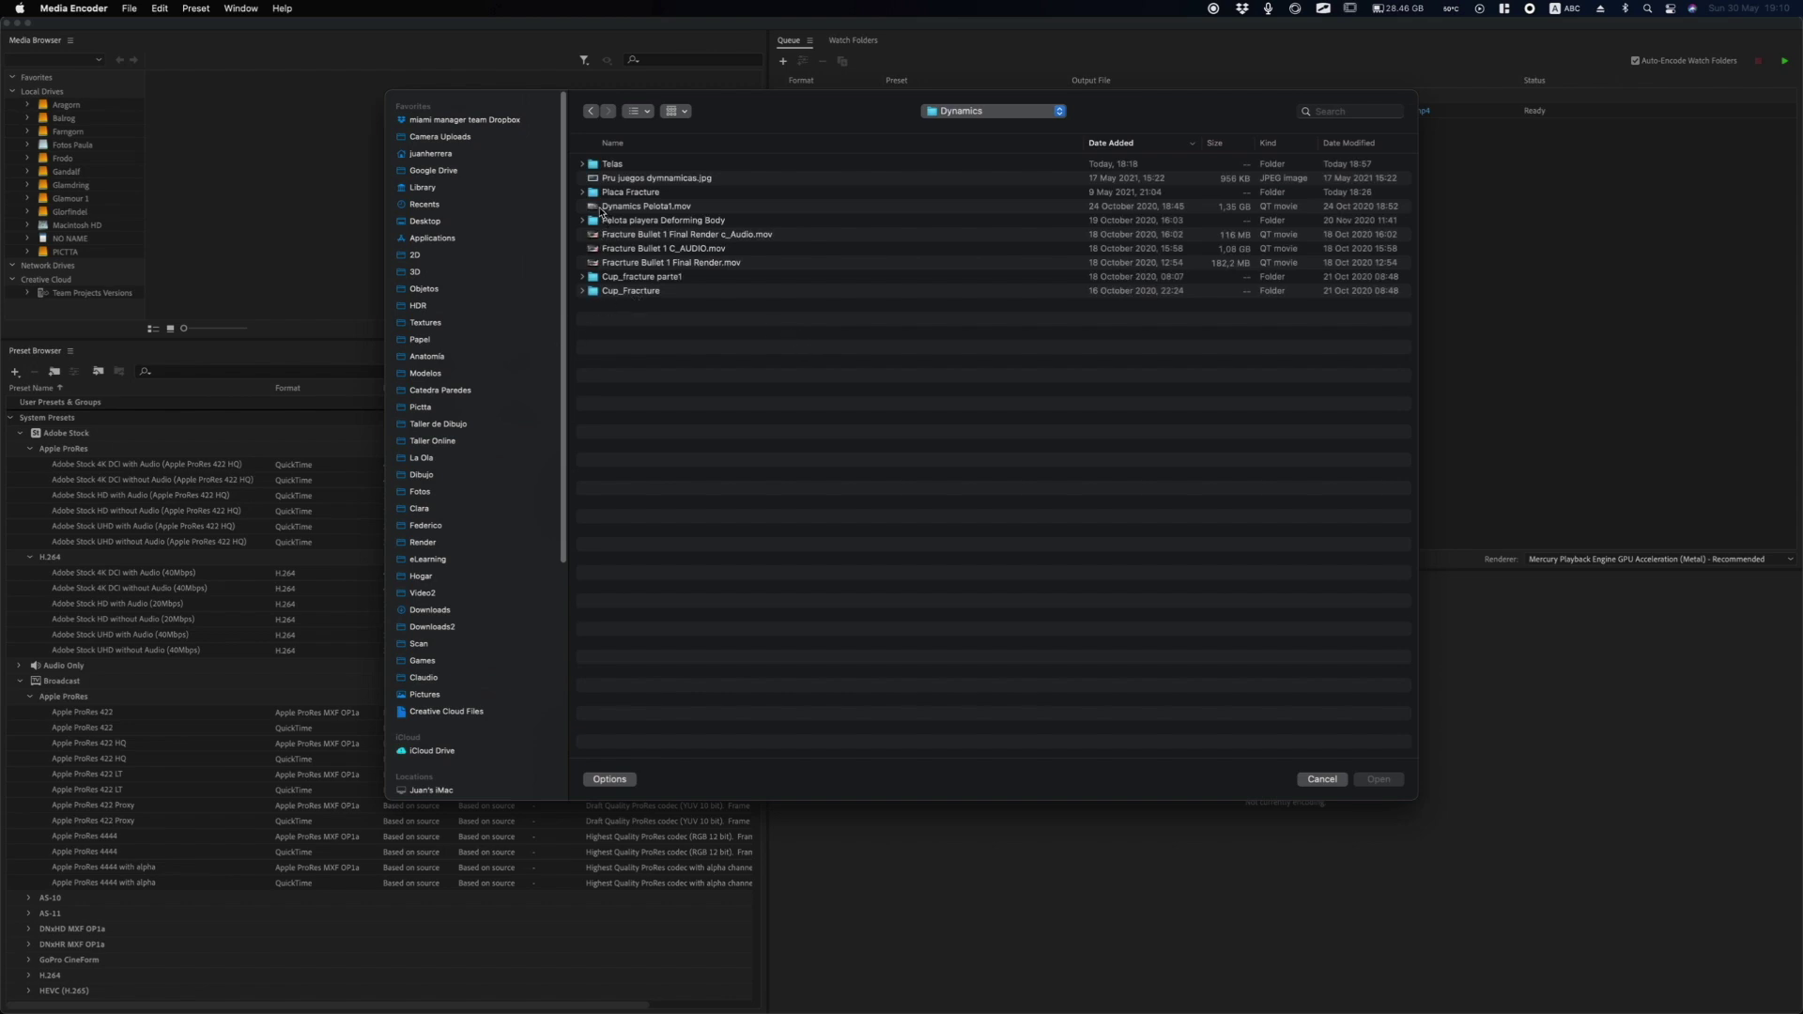
pyautogui.press('super+3')
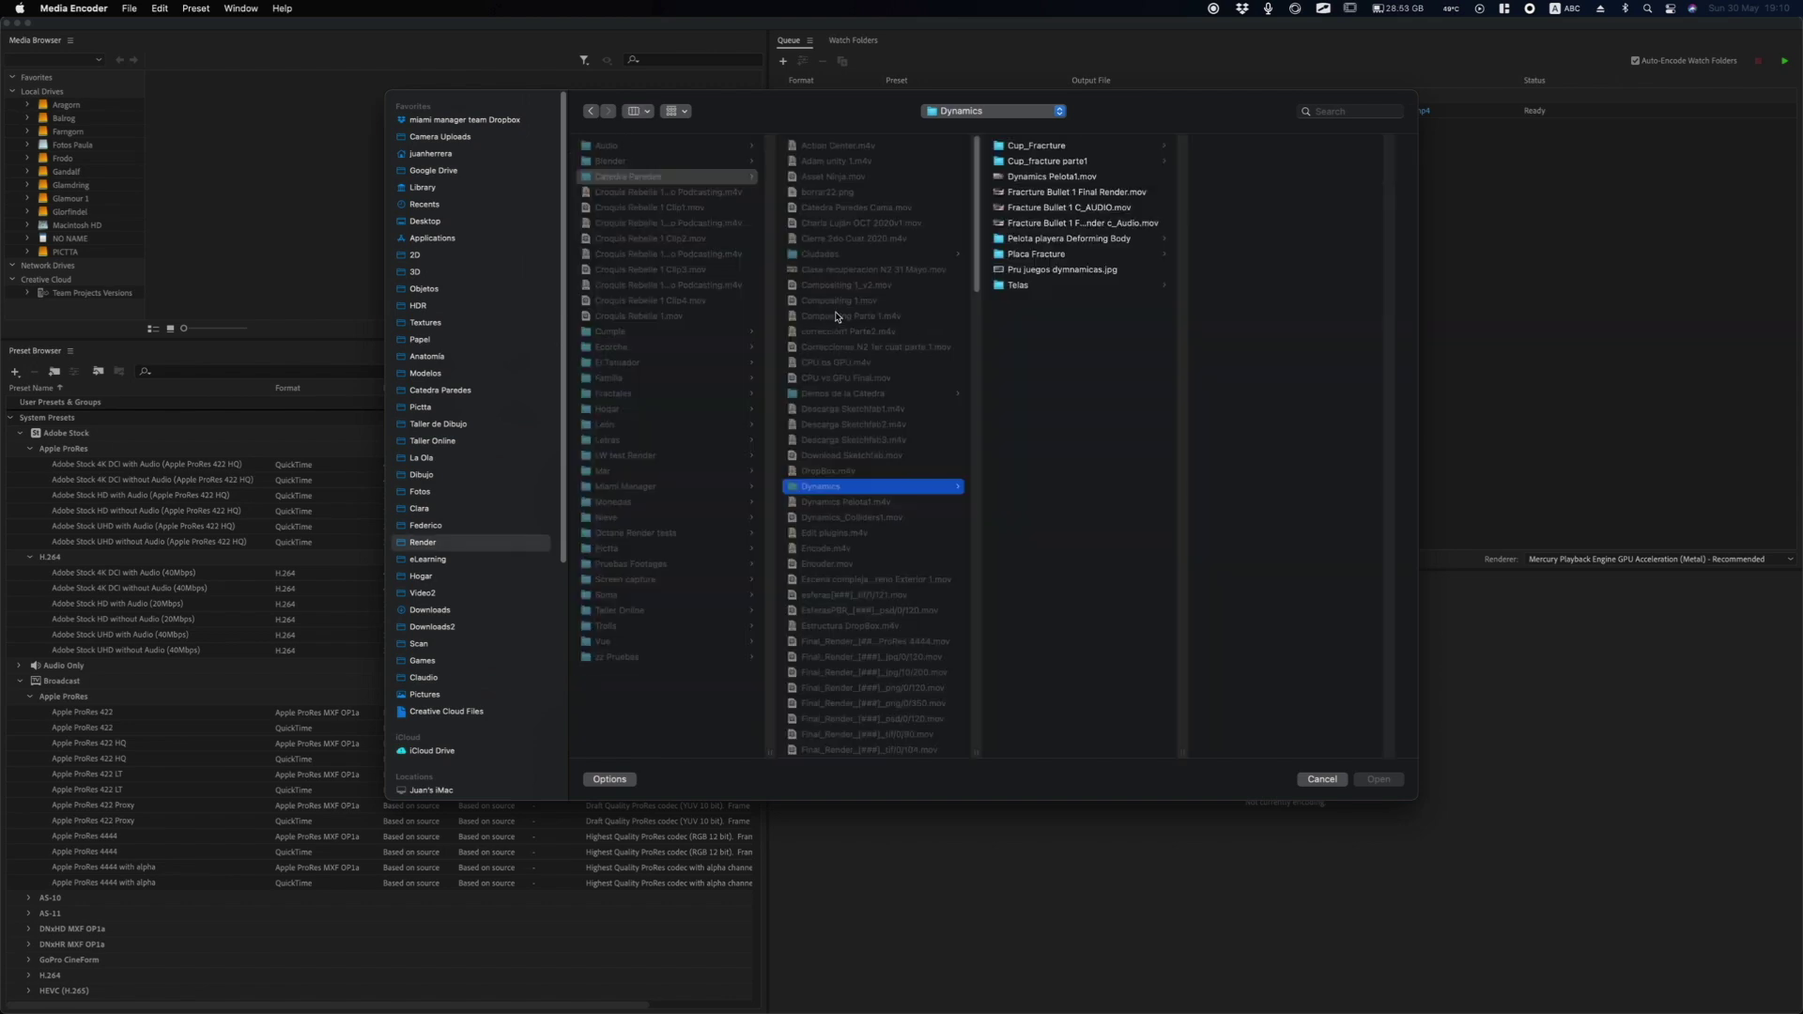
pyautogui.click(1080, 147)
pyautogui.press('Down')
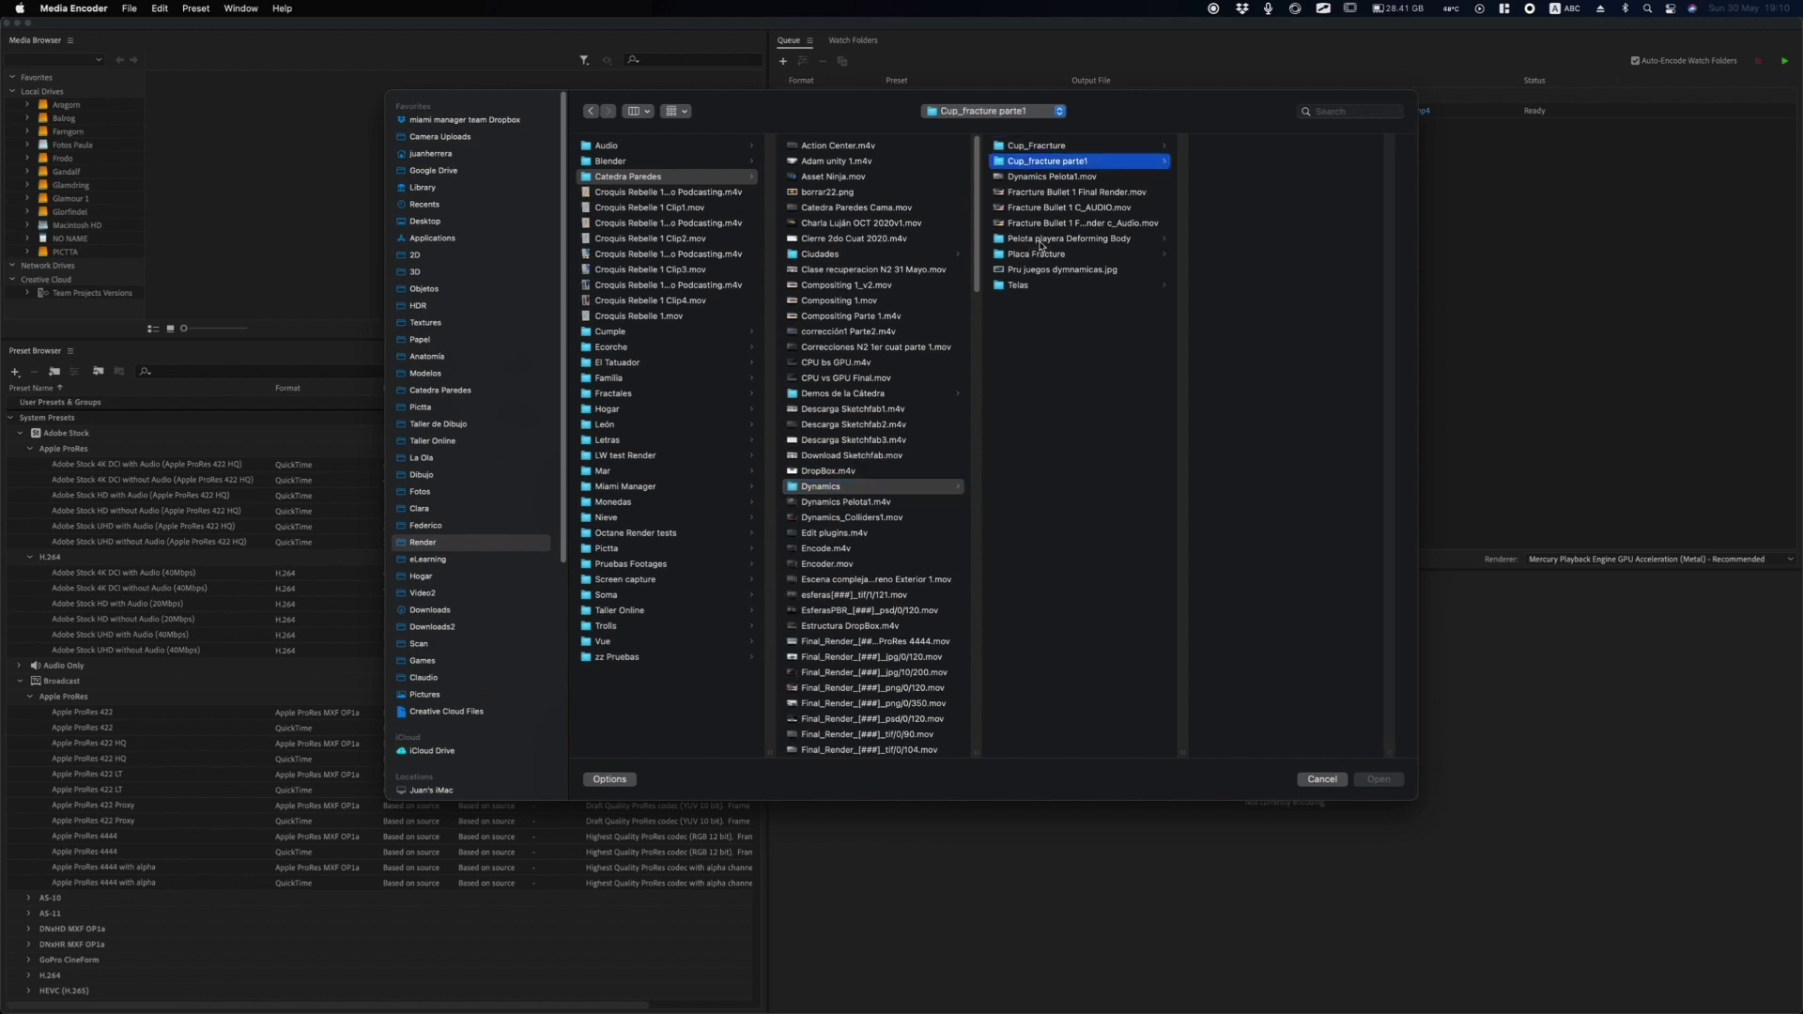
pyautogui.click(1040, 241)
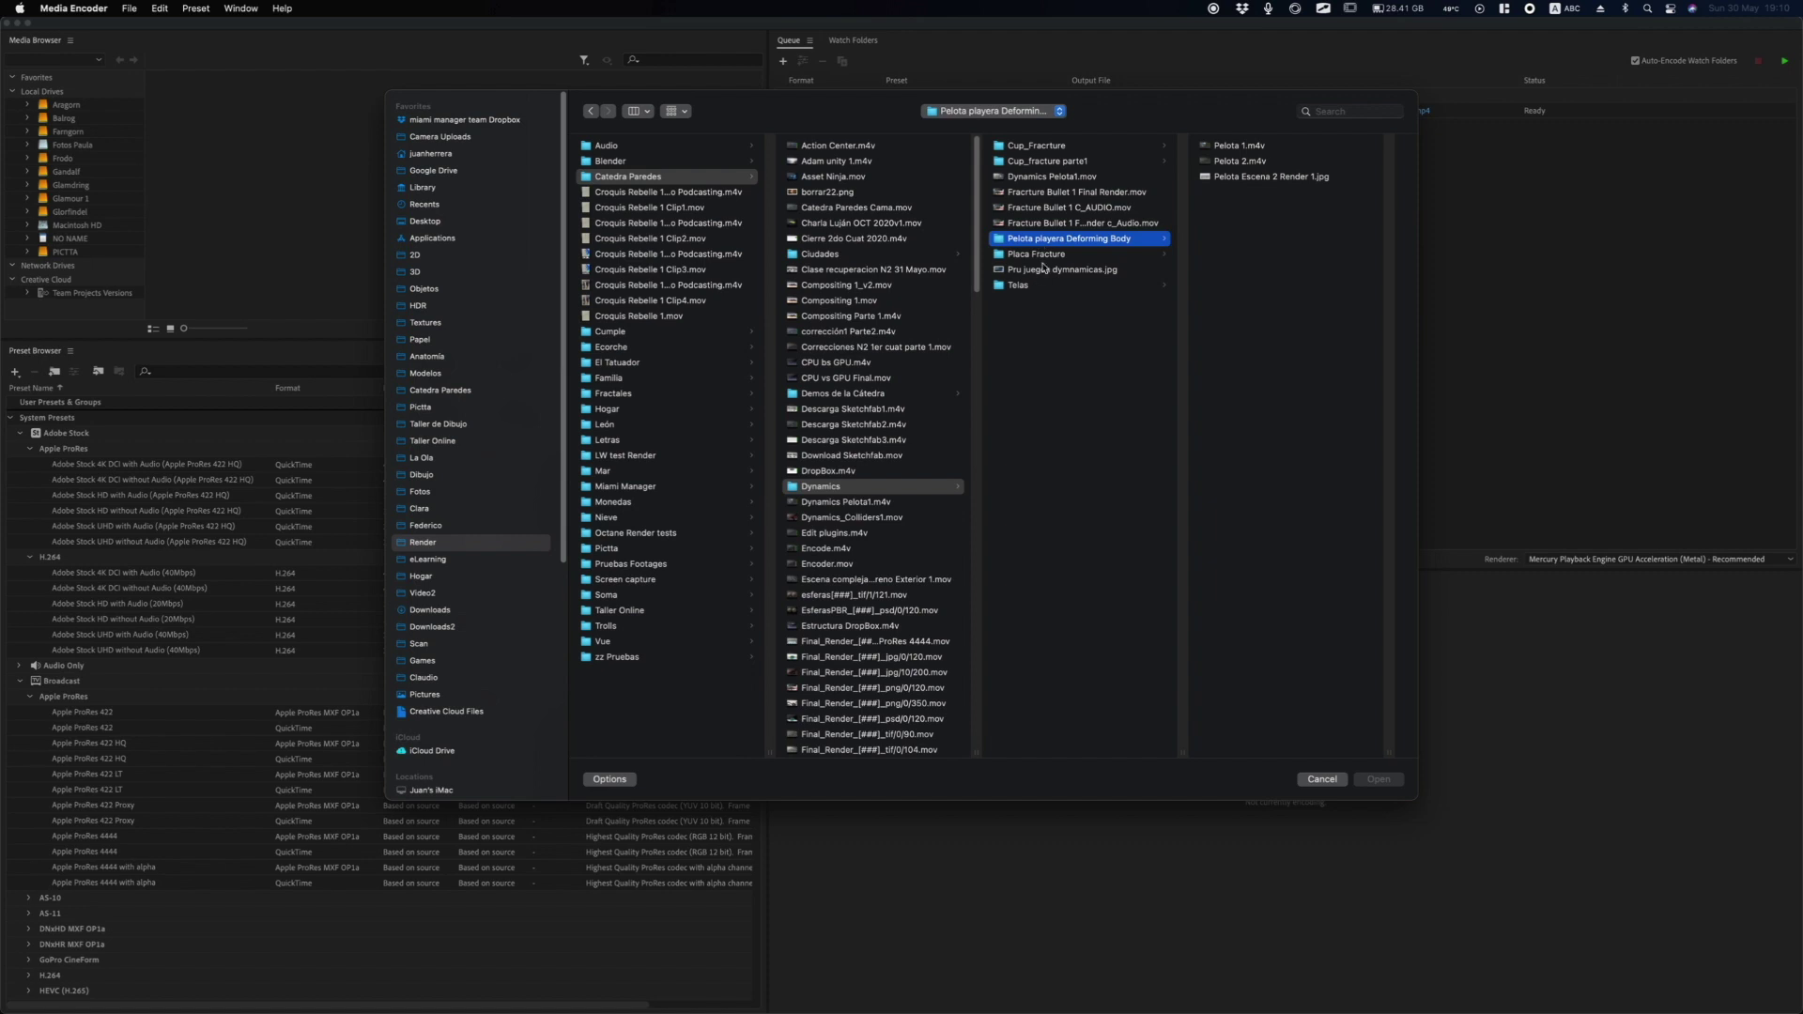
pyautogui.click(1042, 257)
pyautogui.click(1258, 166)
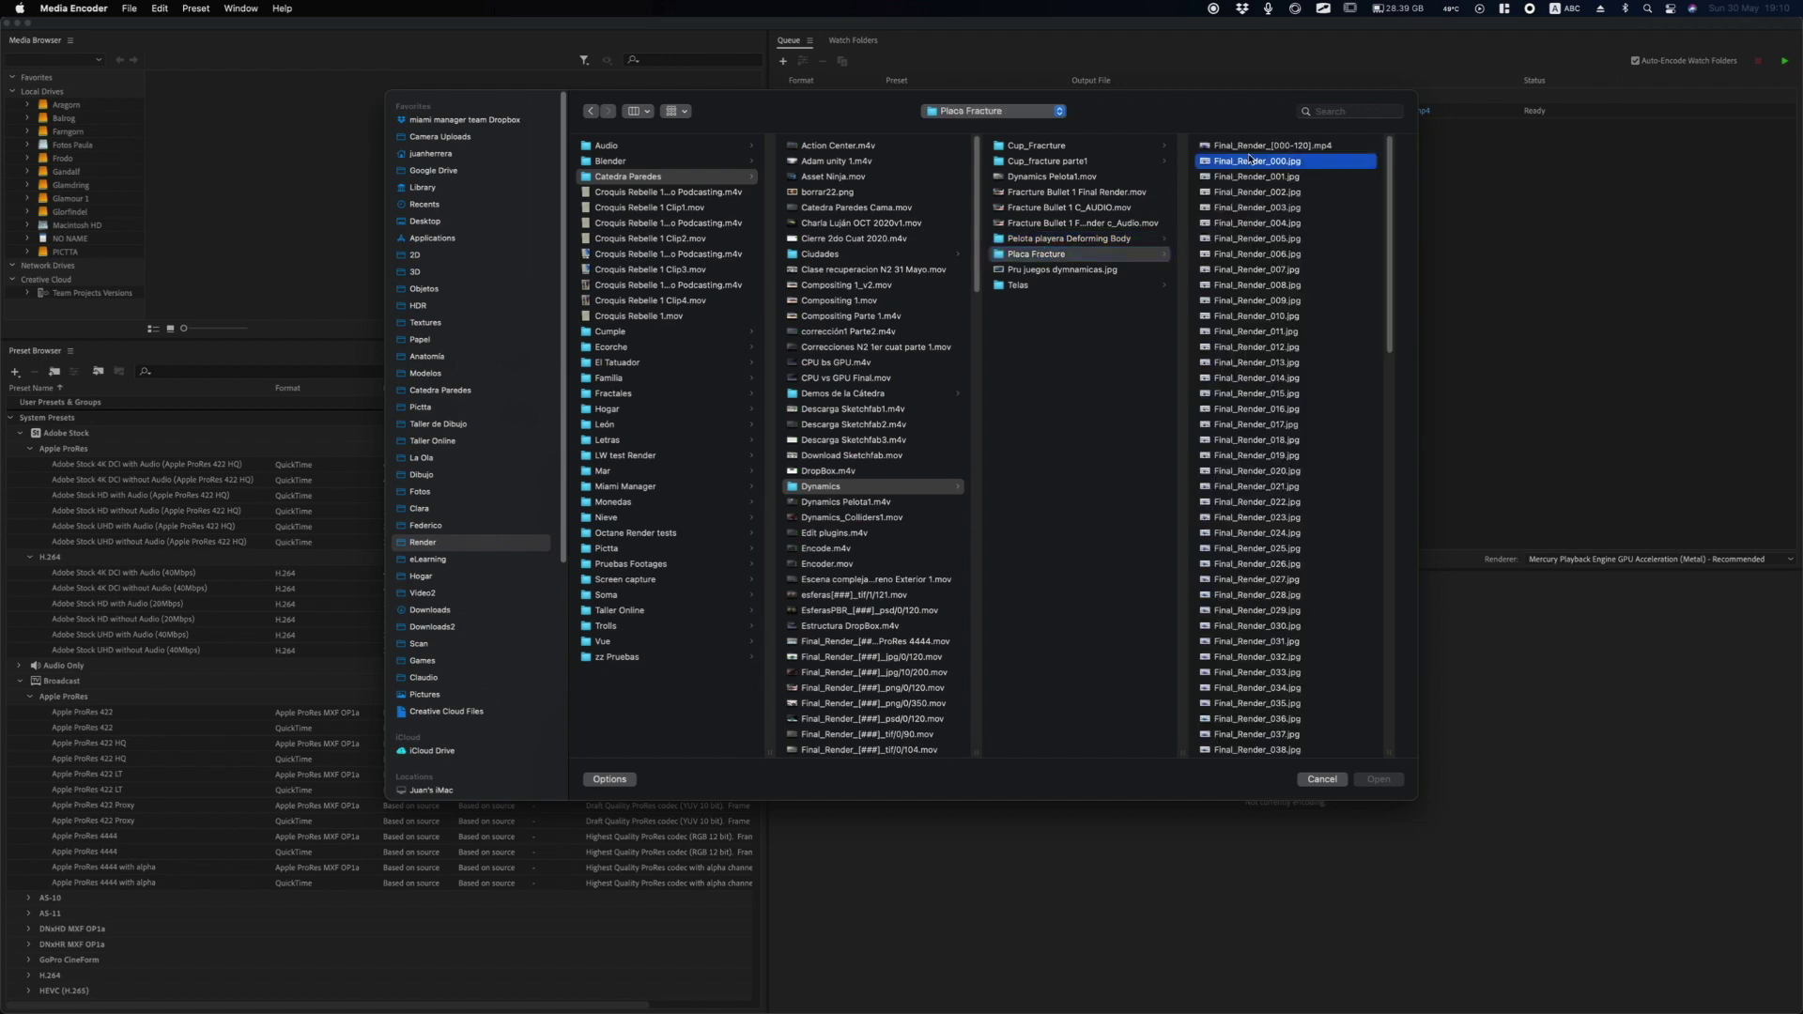
pyautogui.click(883, 287)
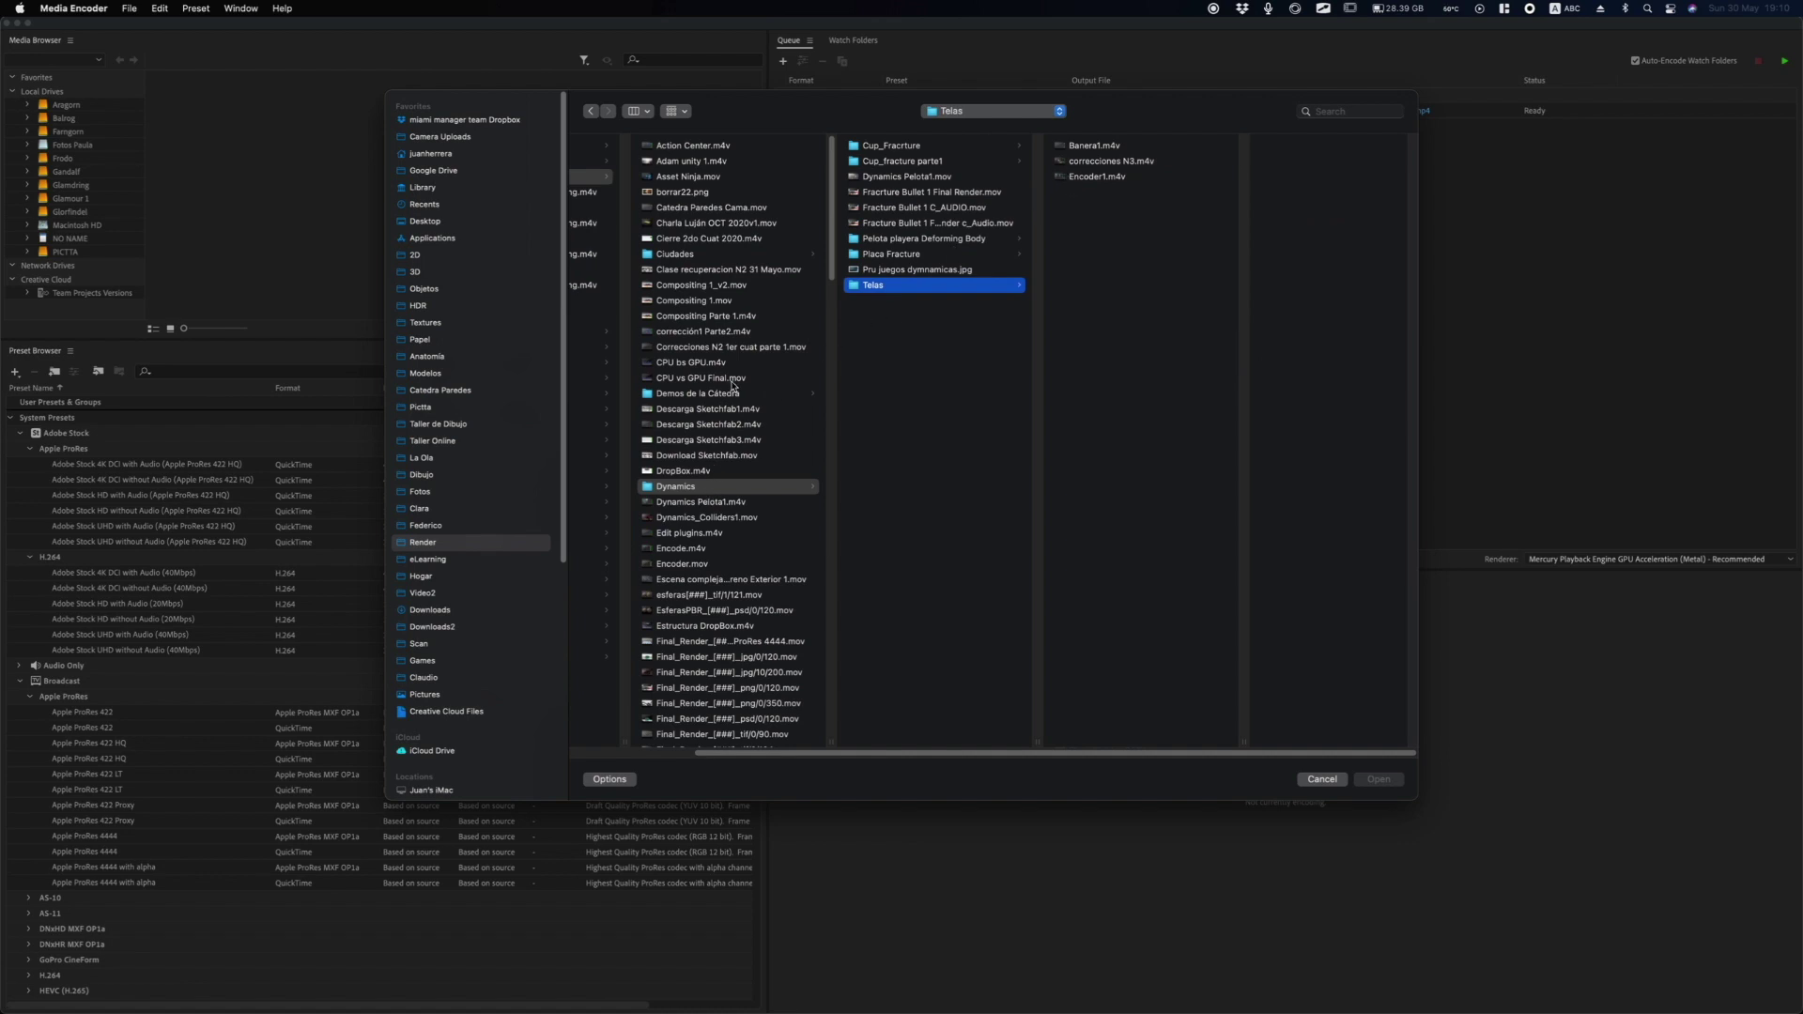
# Browse the source files to the Terraza1 folder inside Taller Online, Esqueleto Mixamo.
pyautogui.scroll(-10, 713, 288)
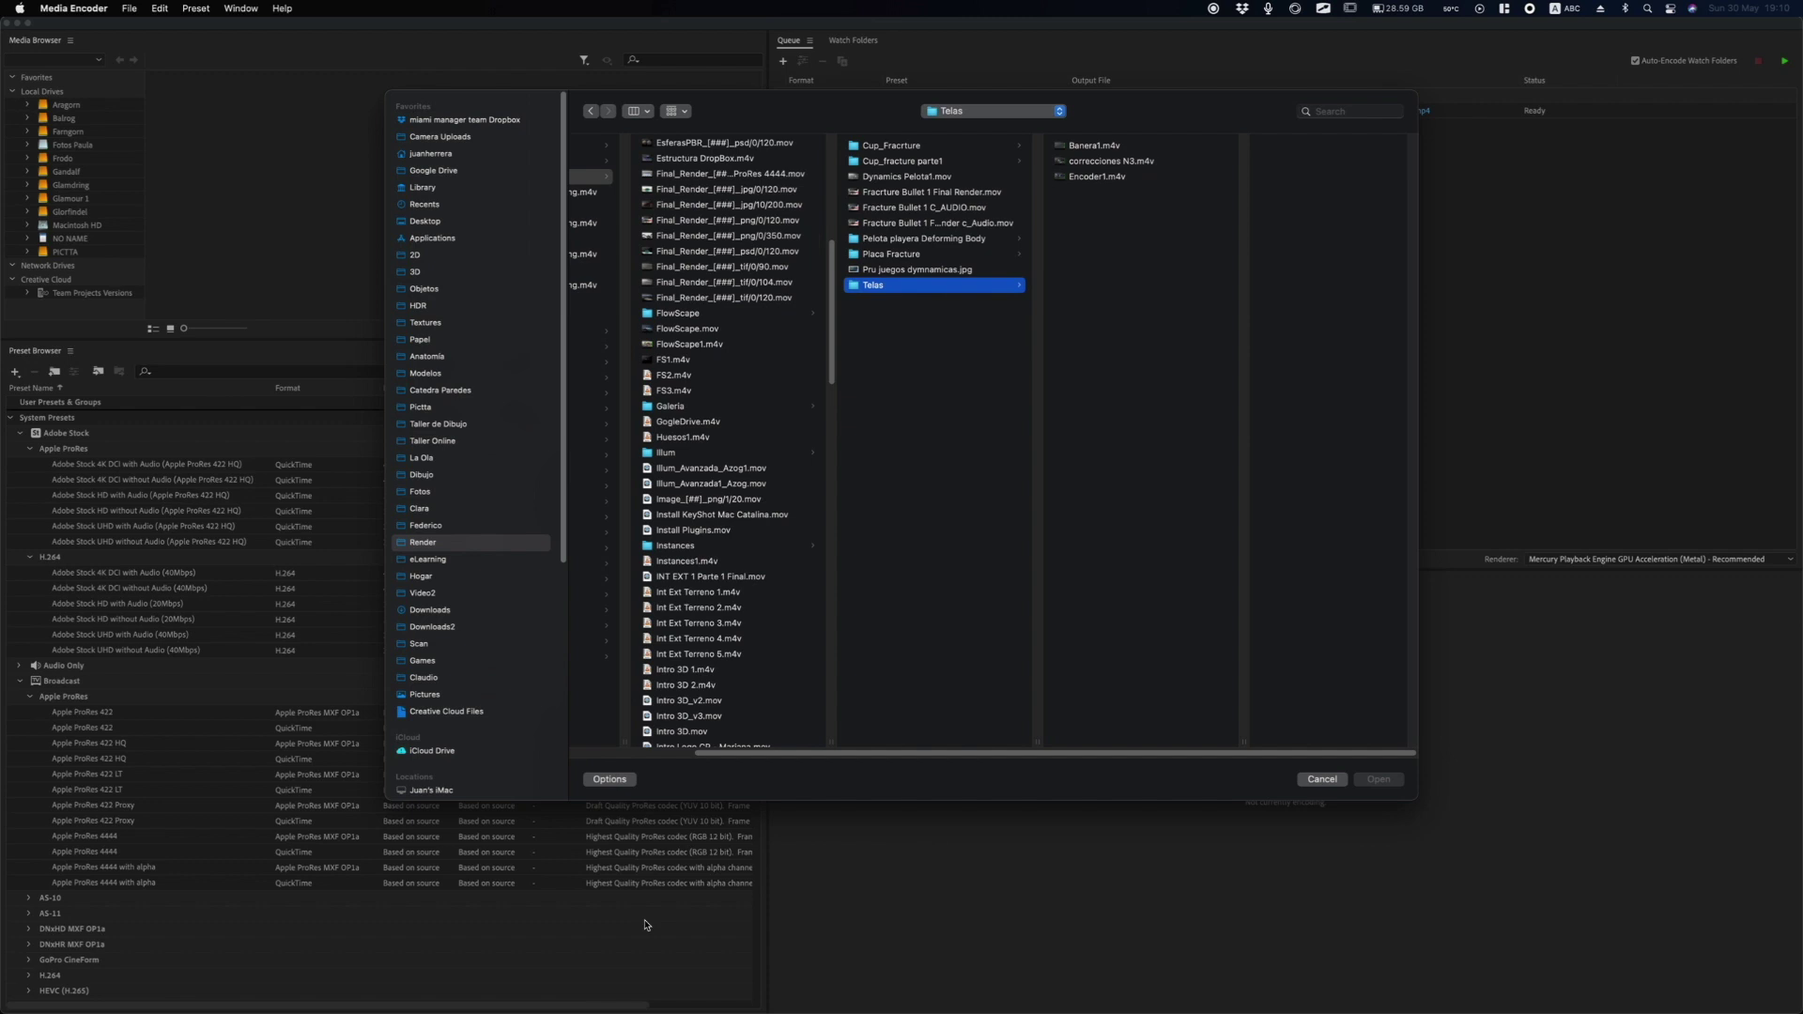
pyautogui.click(673, 754)
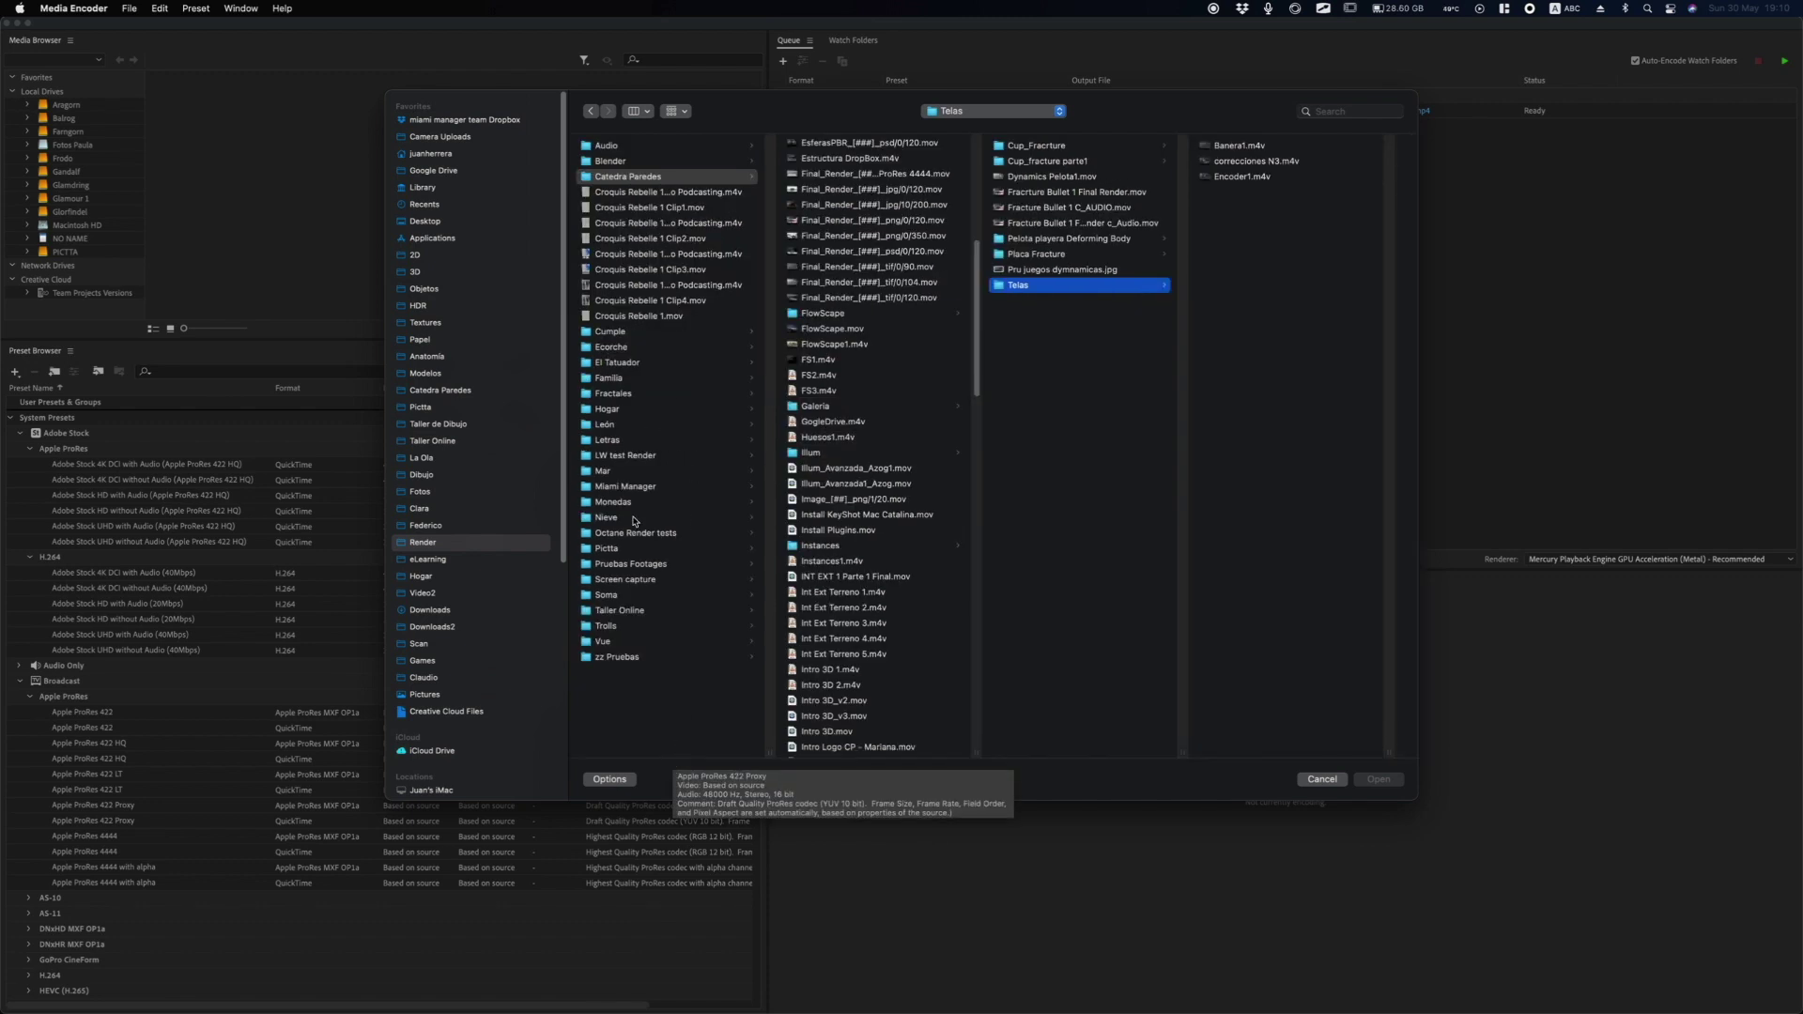
pyautogui.click(637, 612)
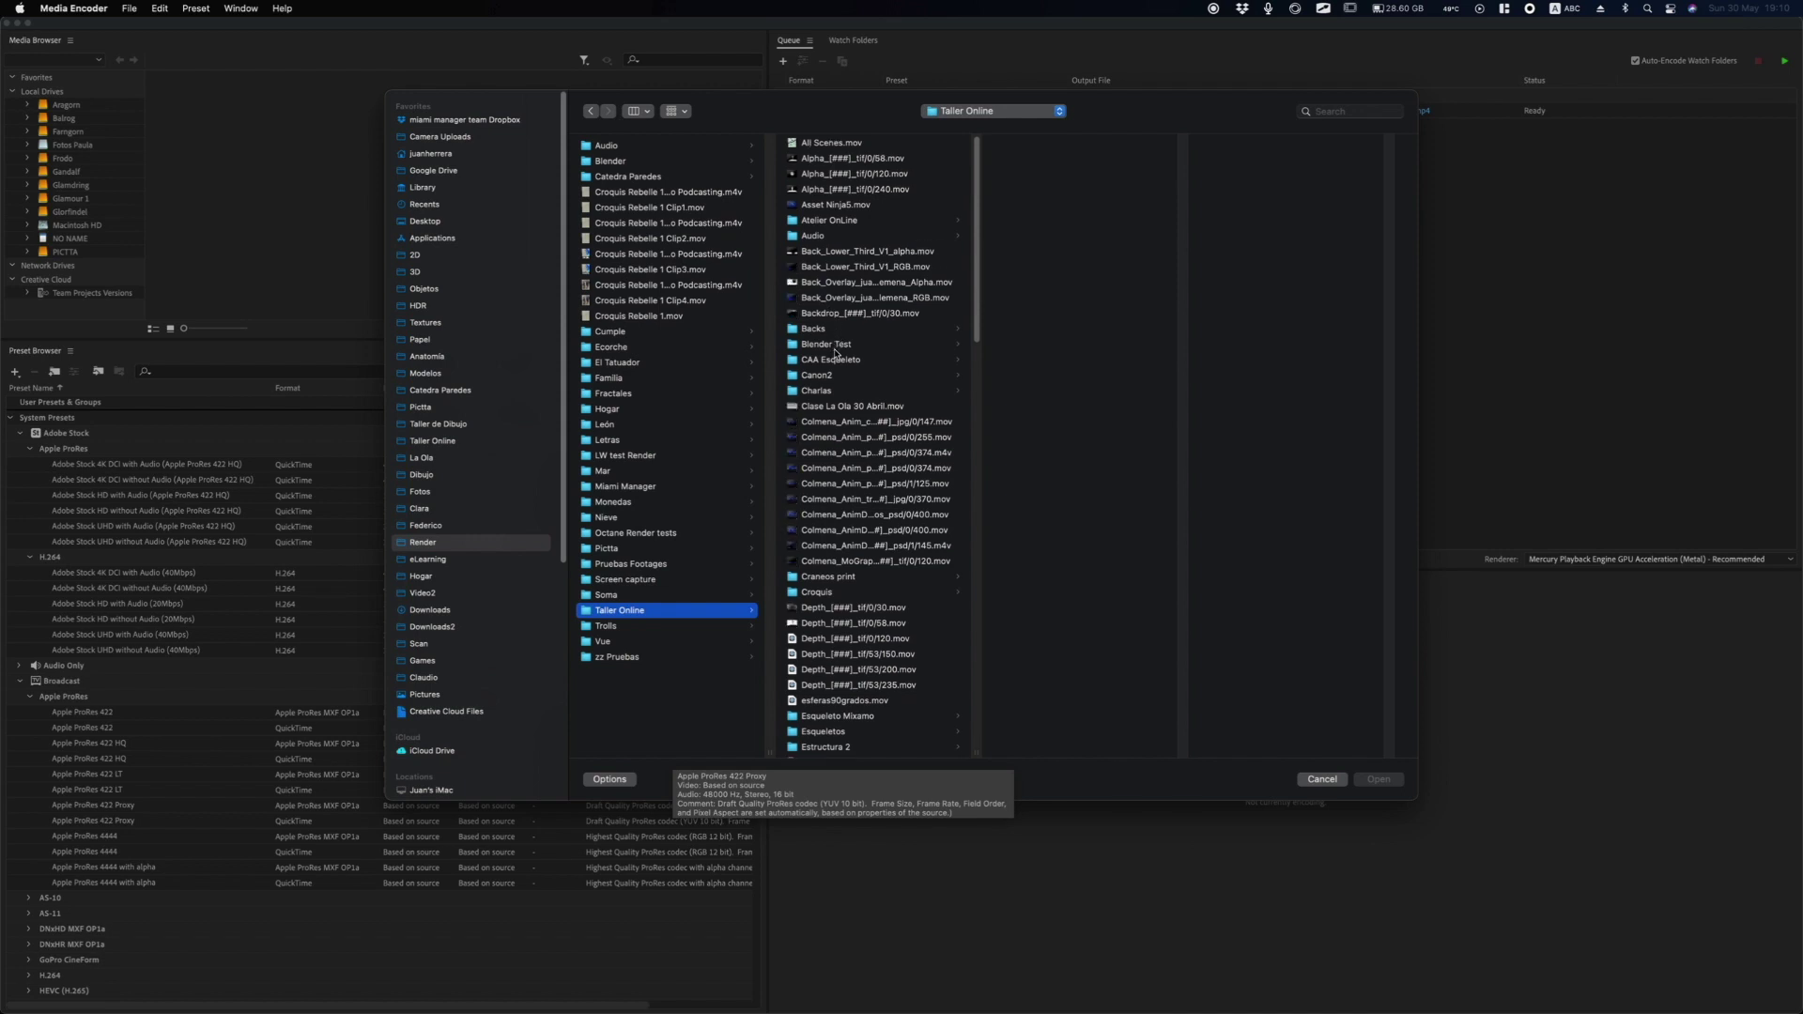
pyautogui.scroll(-3, 836, 371)
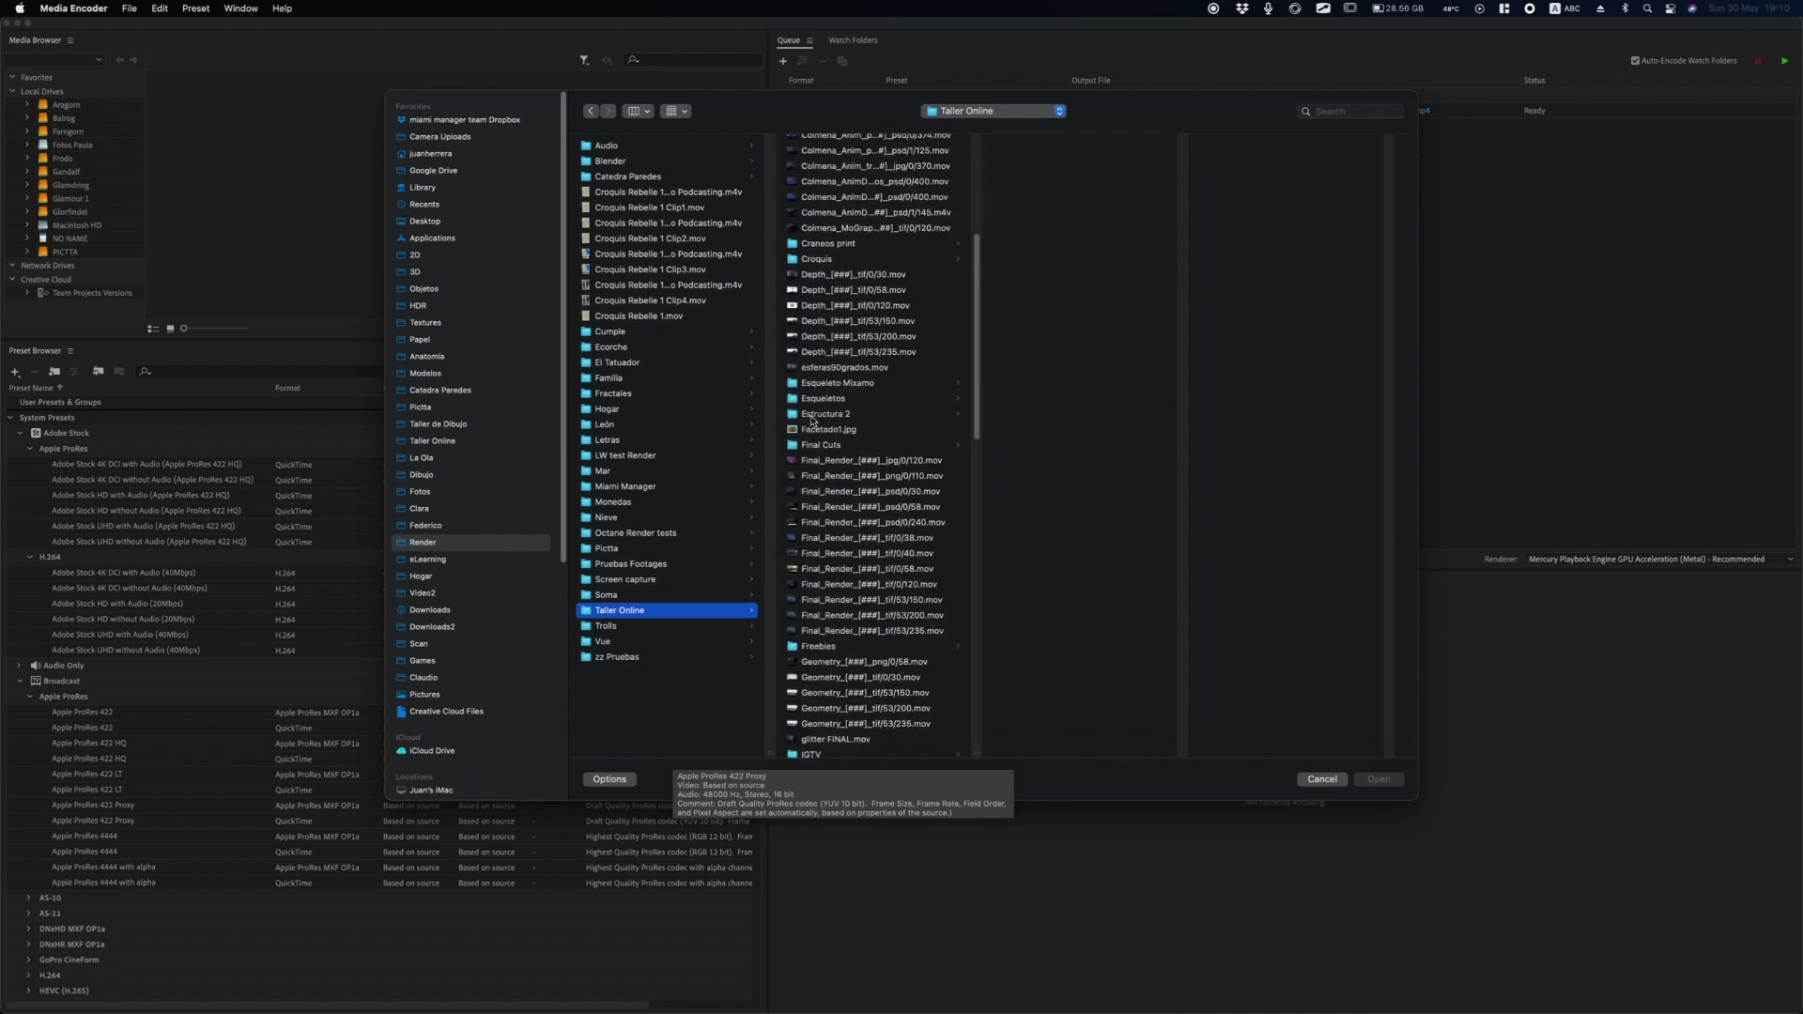
pyautogui.click(824, 399)
pyautogui.click(831, 384)
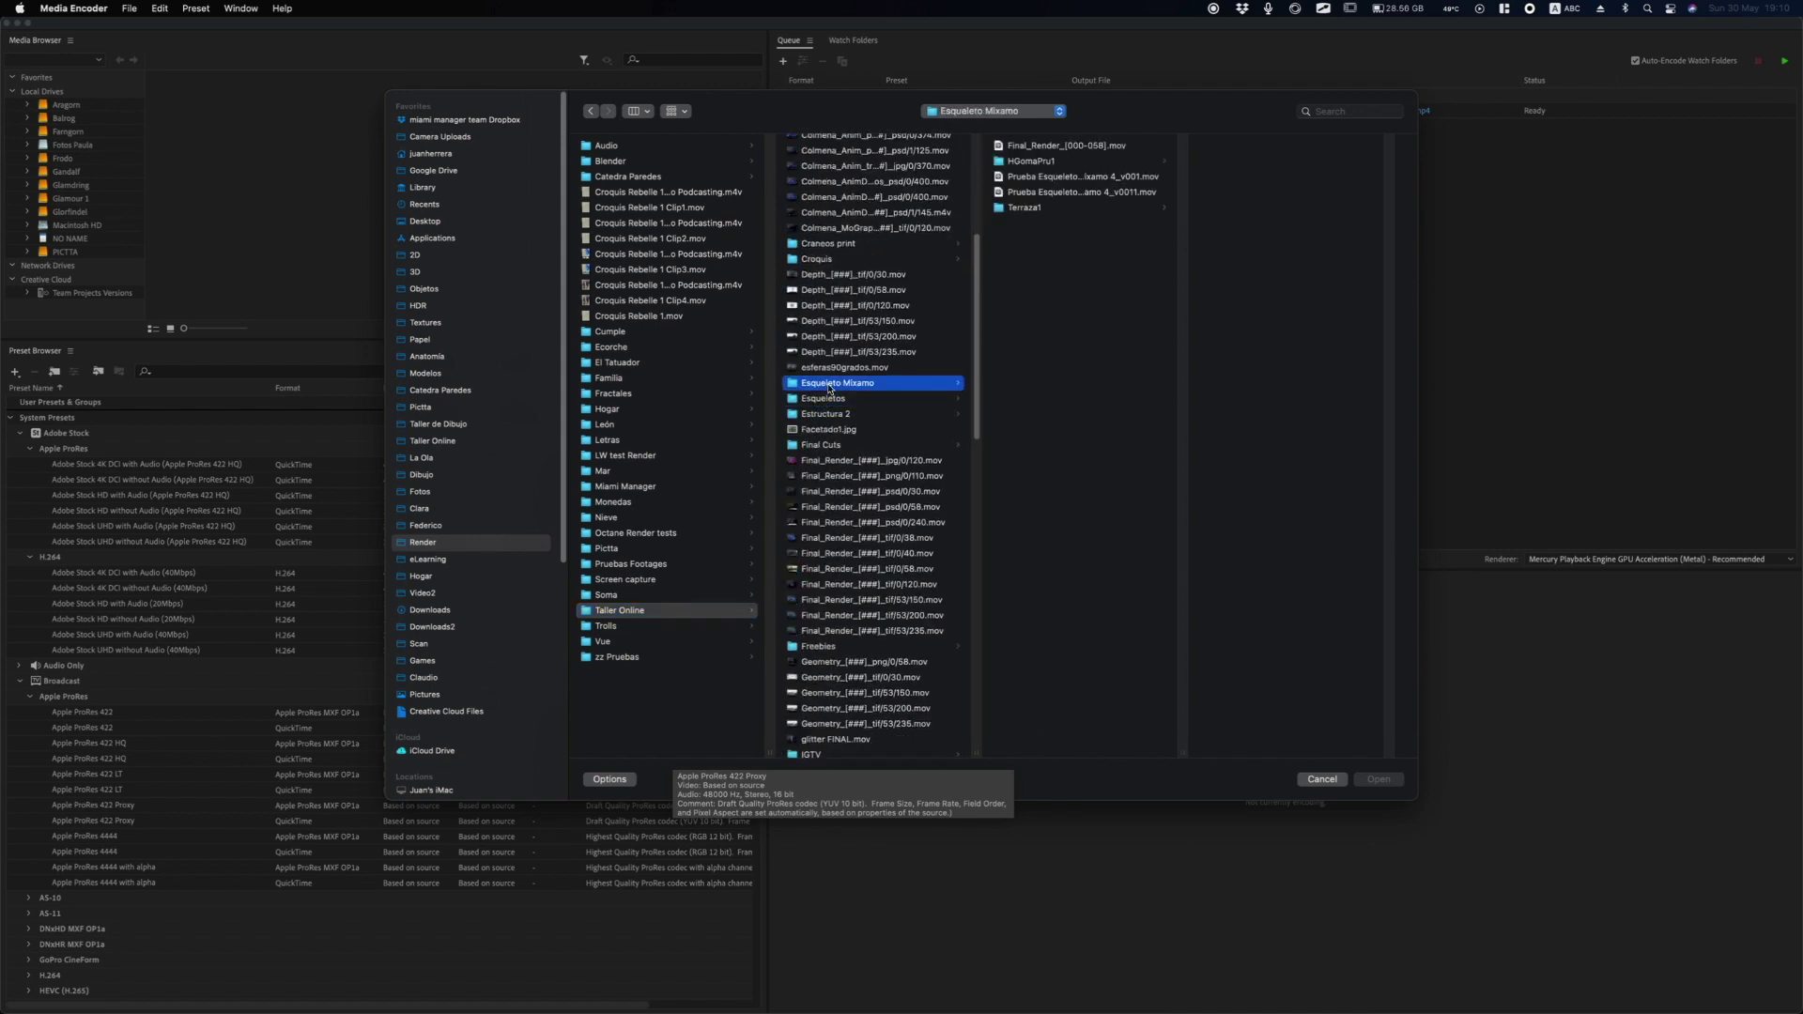
pyautogui.click(1044, 215)
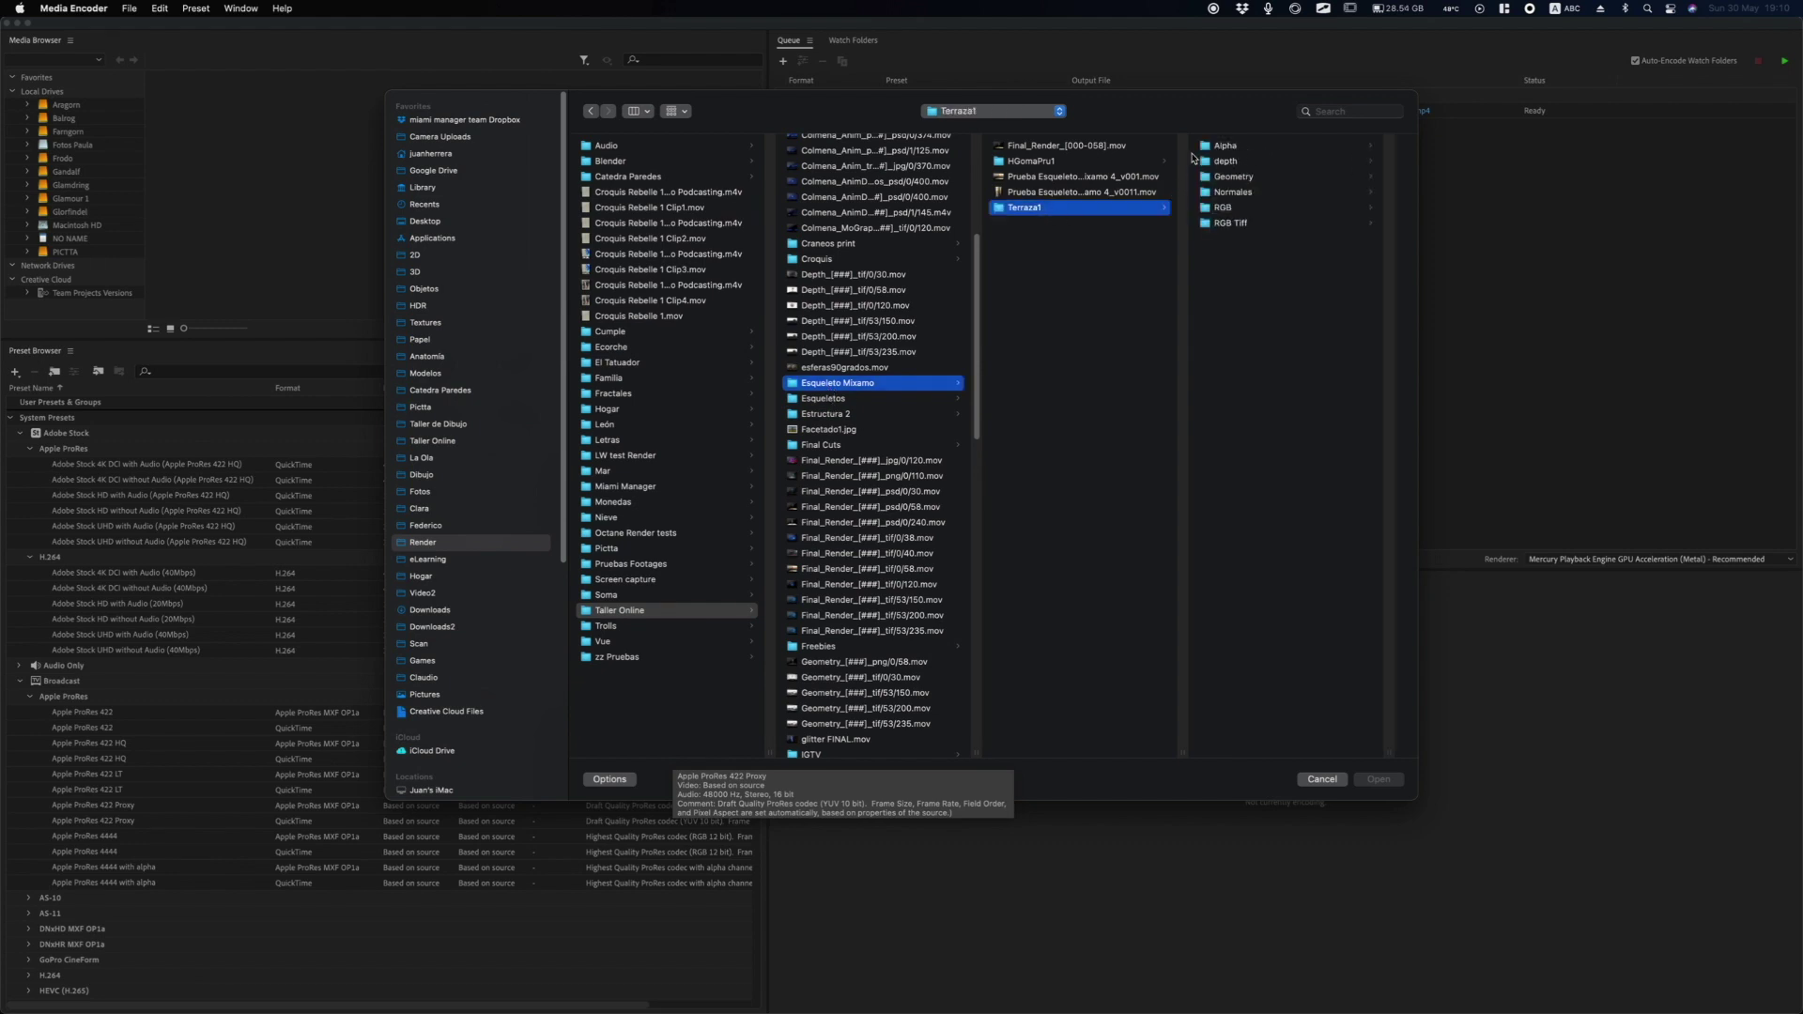
# Preview sample frames in the Alpha, depth, Geometry and Normales pass folders and list the frames in the RGB folder.
pyautogui.click(1226, 149)
pyautogui.click(1242, 150)
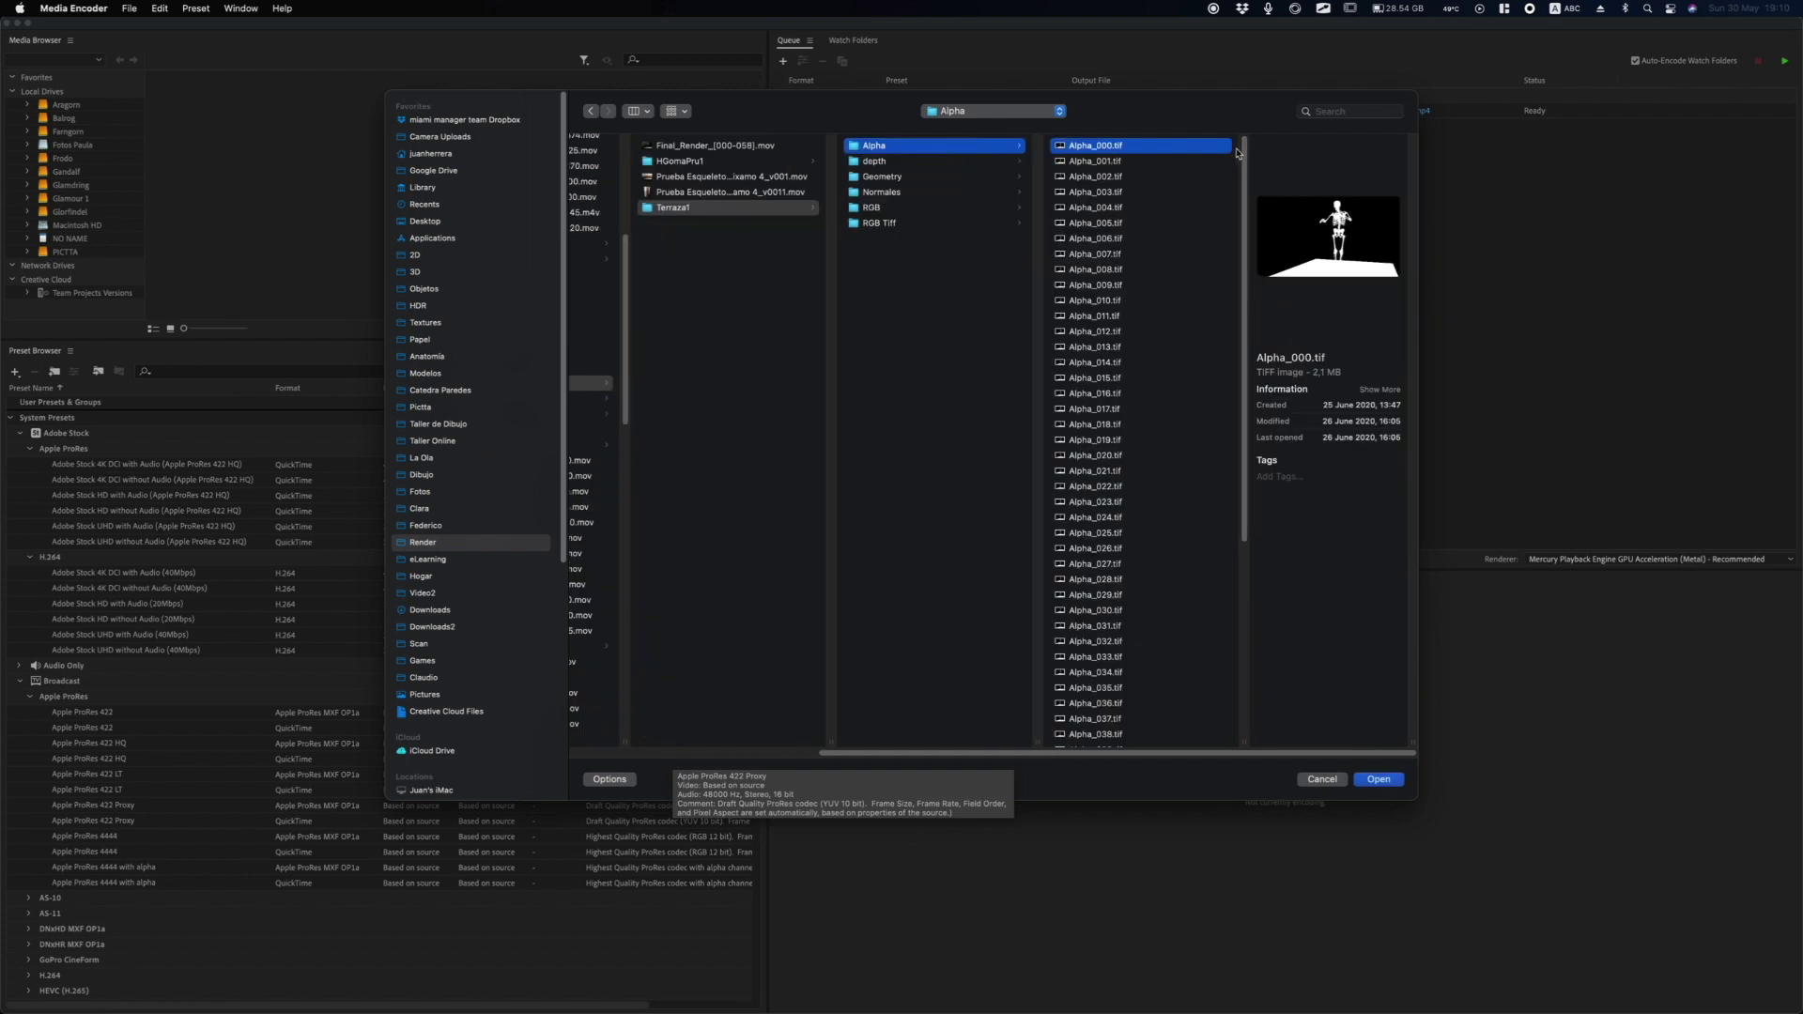
pyautogui.click(860, 167)
pyautogui.click(1103, 167)
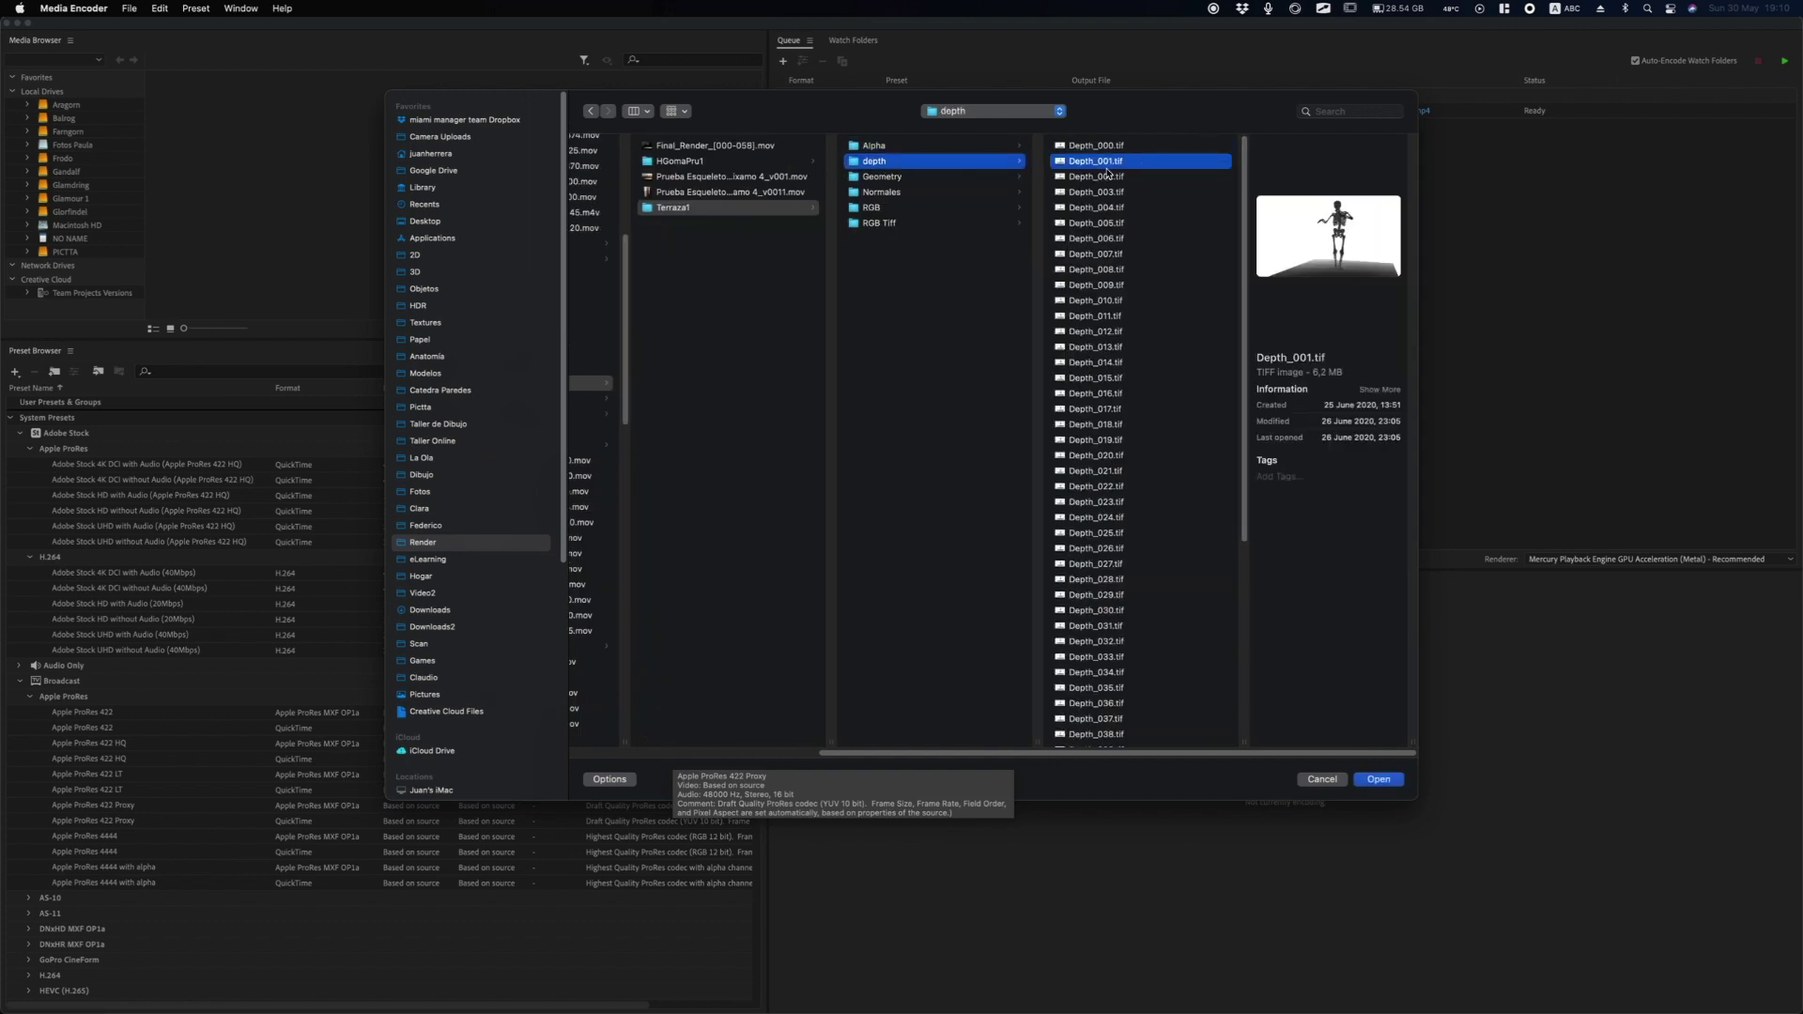
pyautogui.click(998, 179)
pyautogui.click(1060, 165)
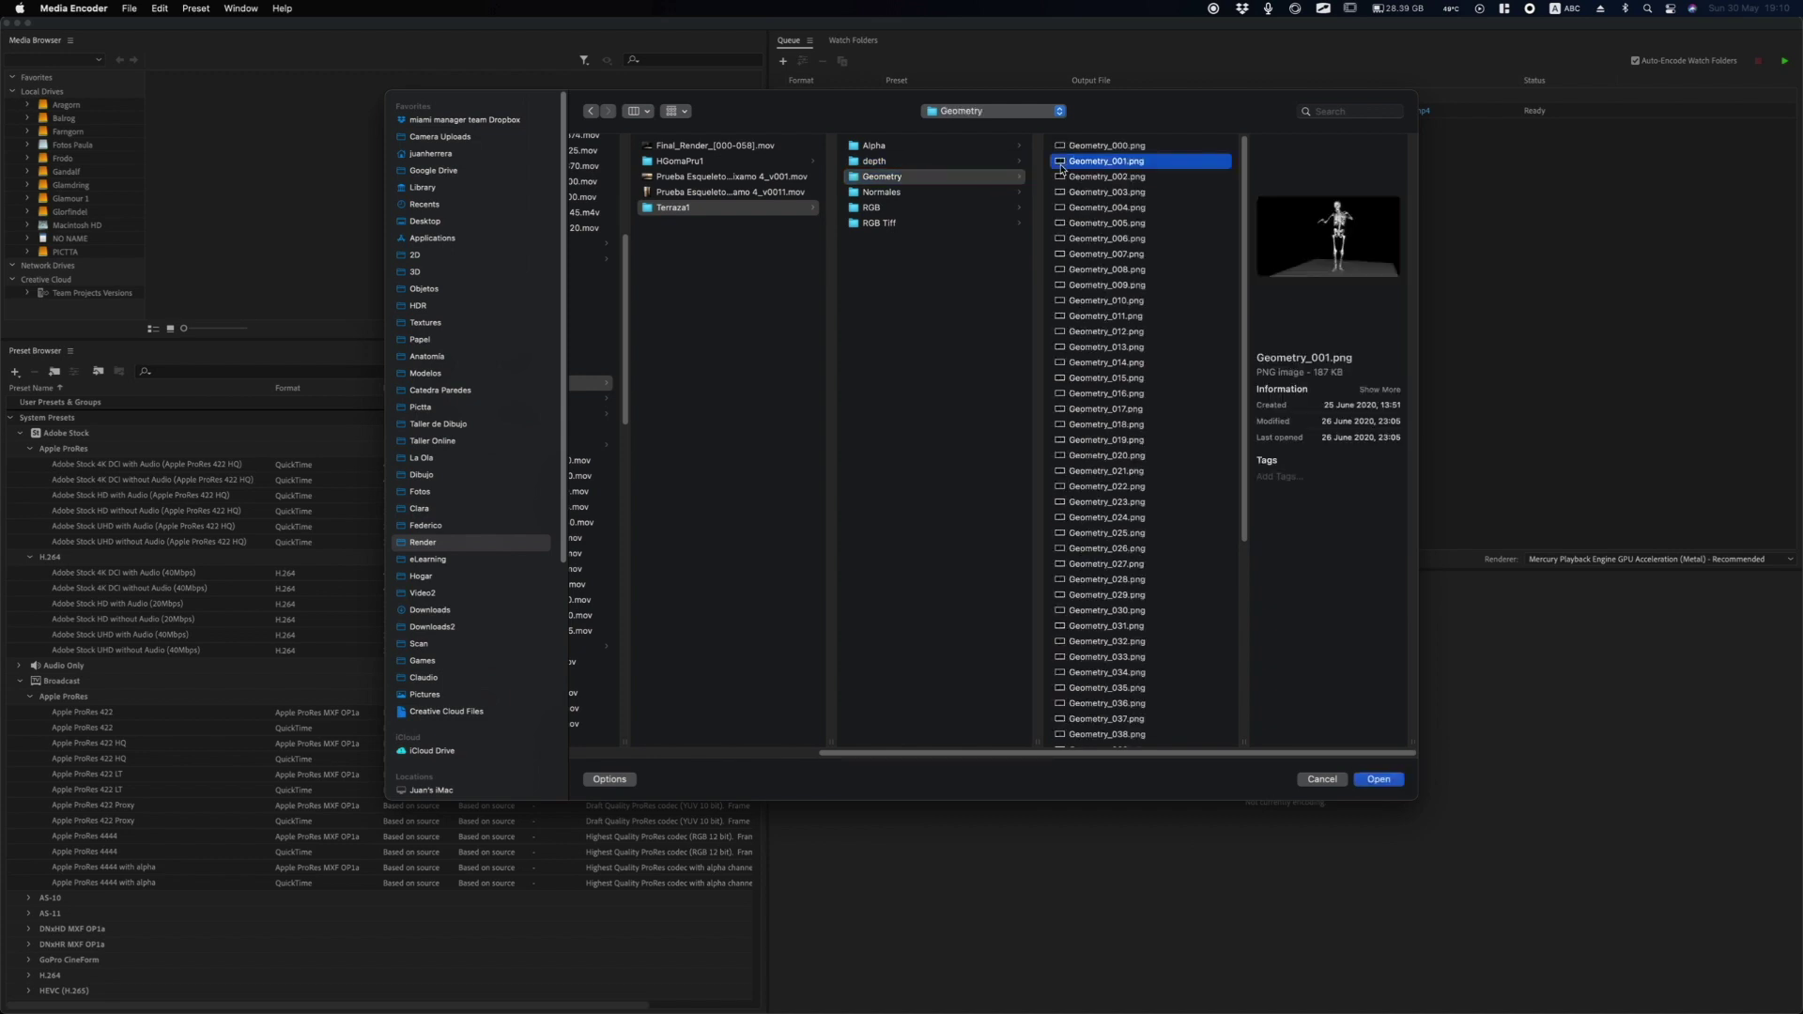
pyautogui.click(994, 193)
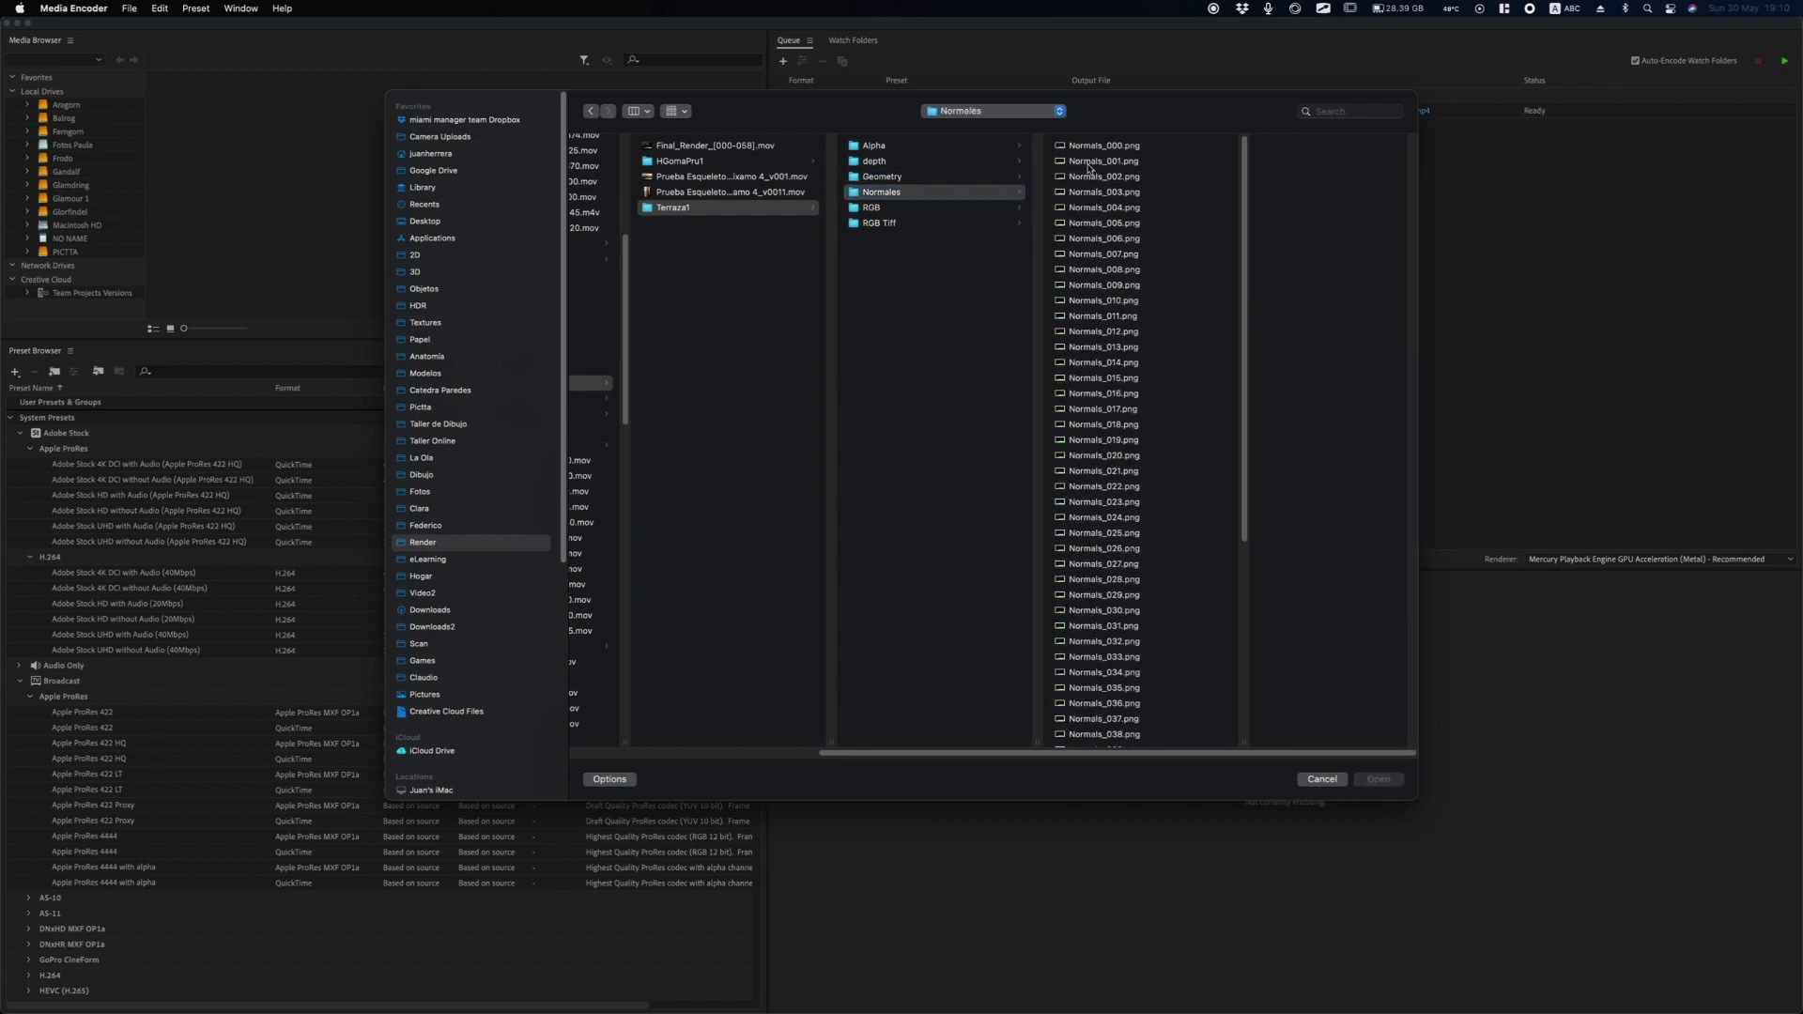
pyautogui.click(1089, 167)
pyautogui.click(941, 206)
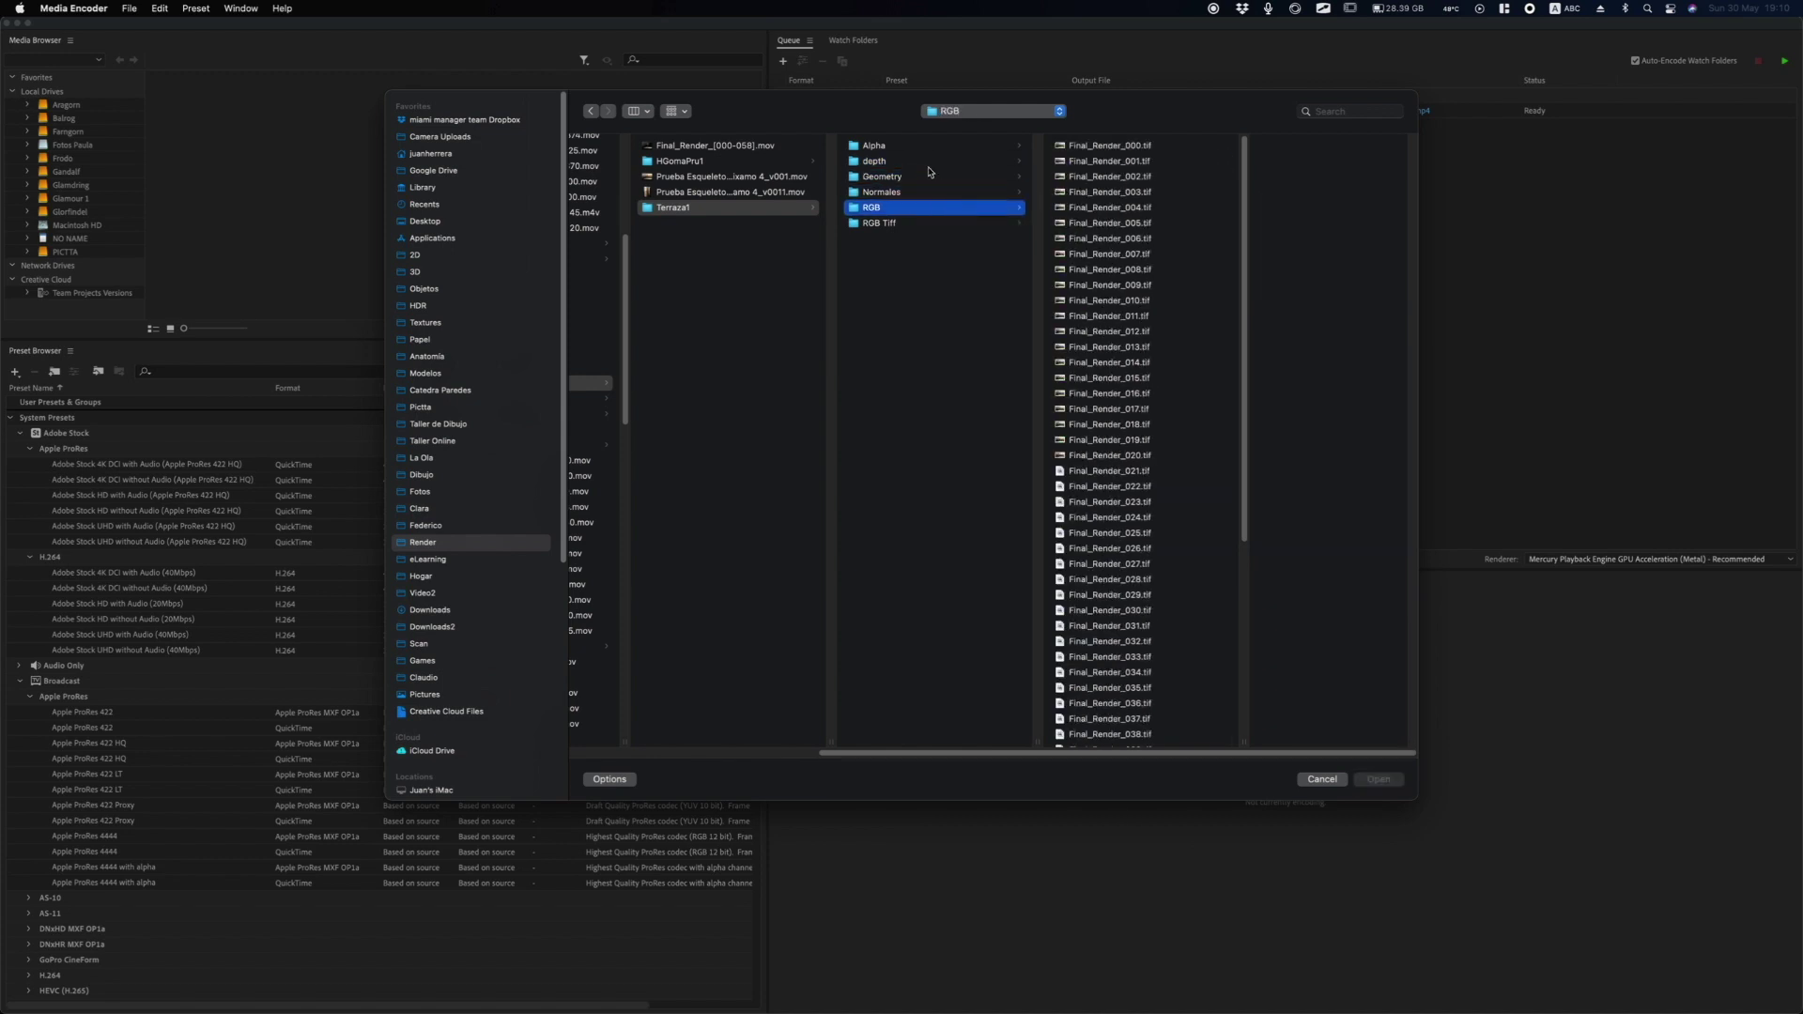
# Add the Alpha pass image sequence to the queue, starting from Alpha_000.tif in the Alpha folder.
pyautogui.click(930, 147)
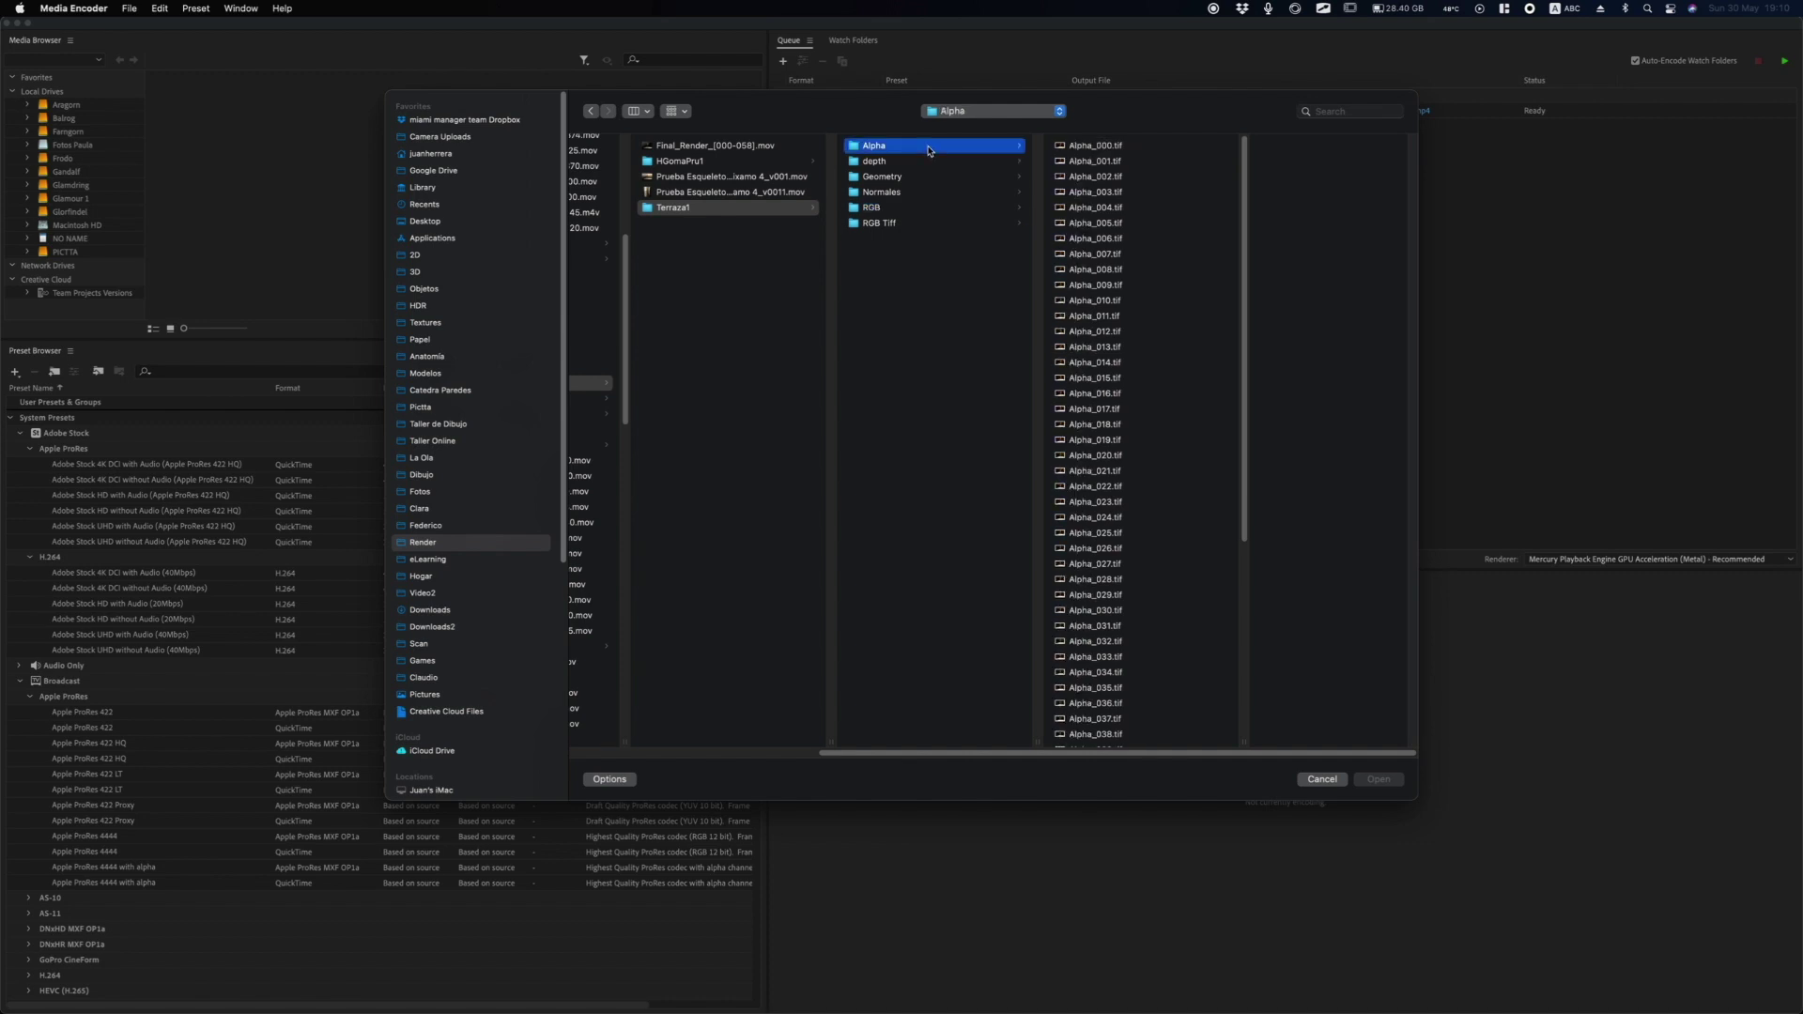
pyautogui.click(1150, 148)
pyautogui.press('Return')
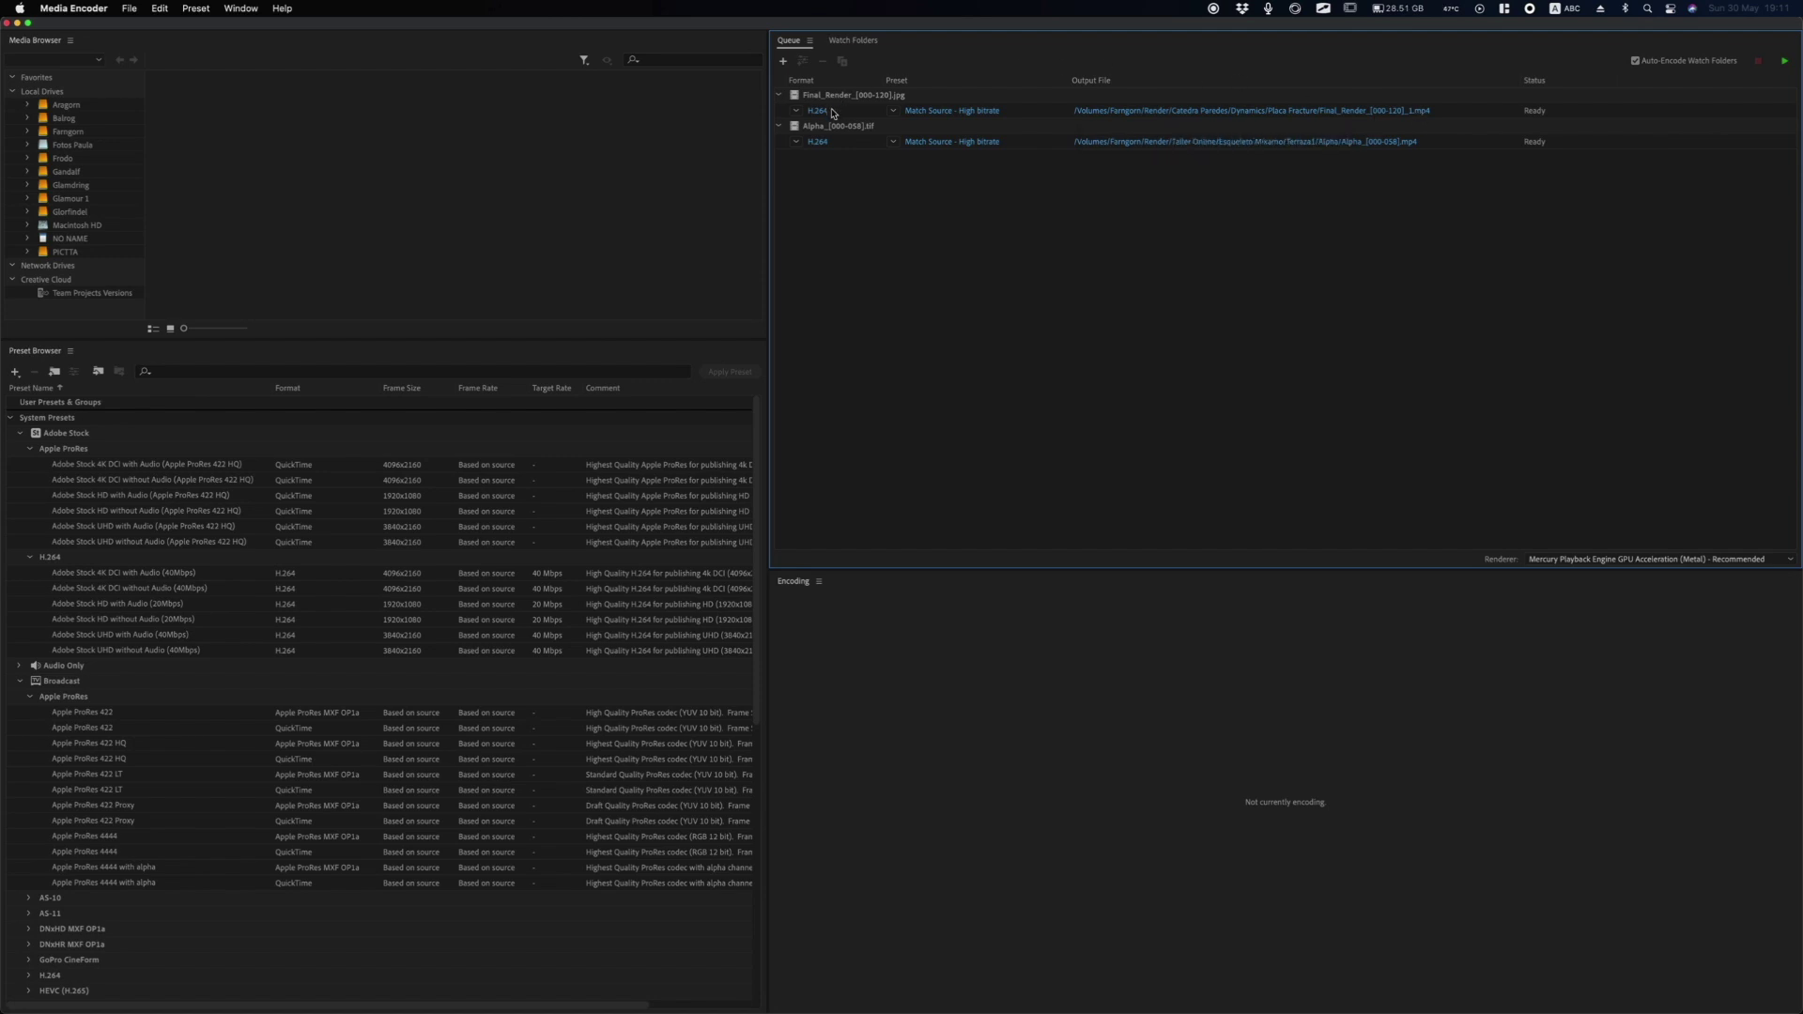
# Open the output file location of the queued Final_Render sequence and look through the subfolders of the Render folder.
pyautogui.click(1096, 112)
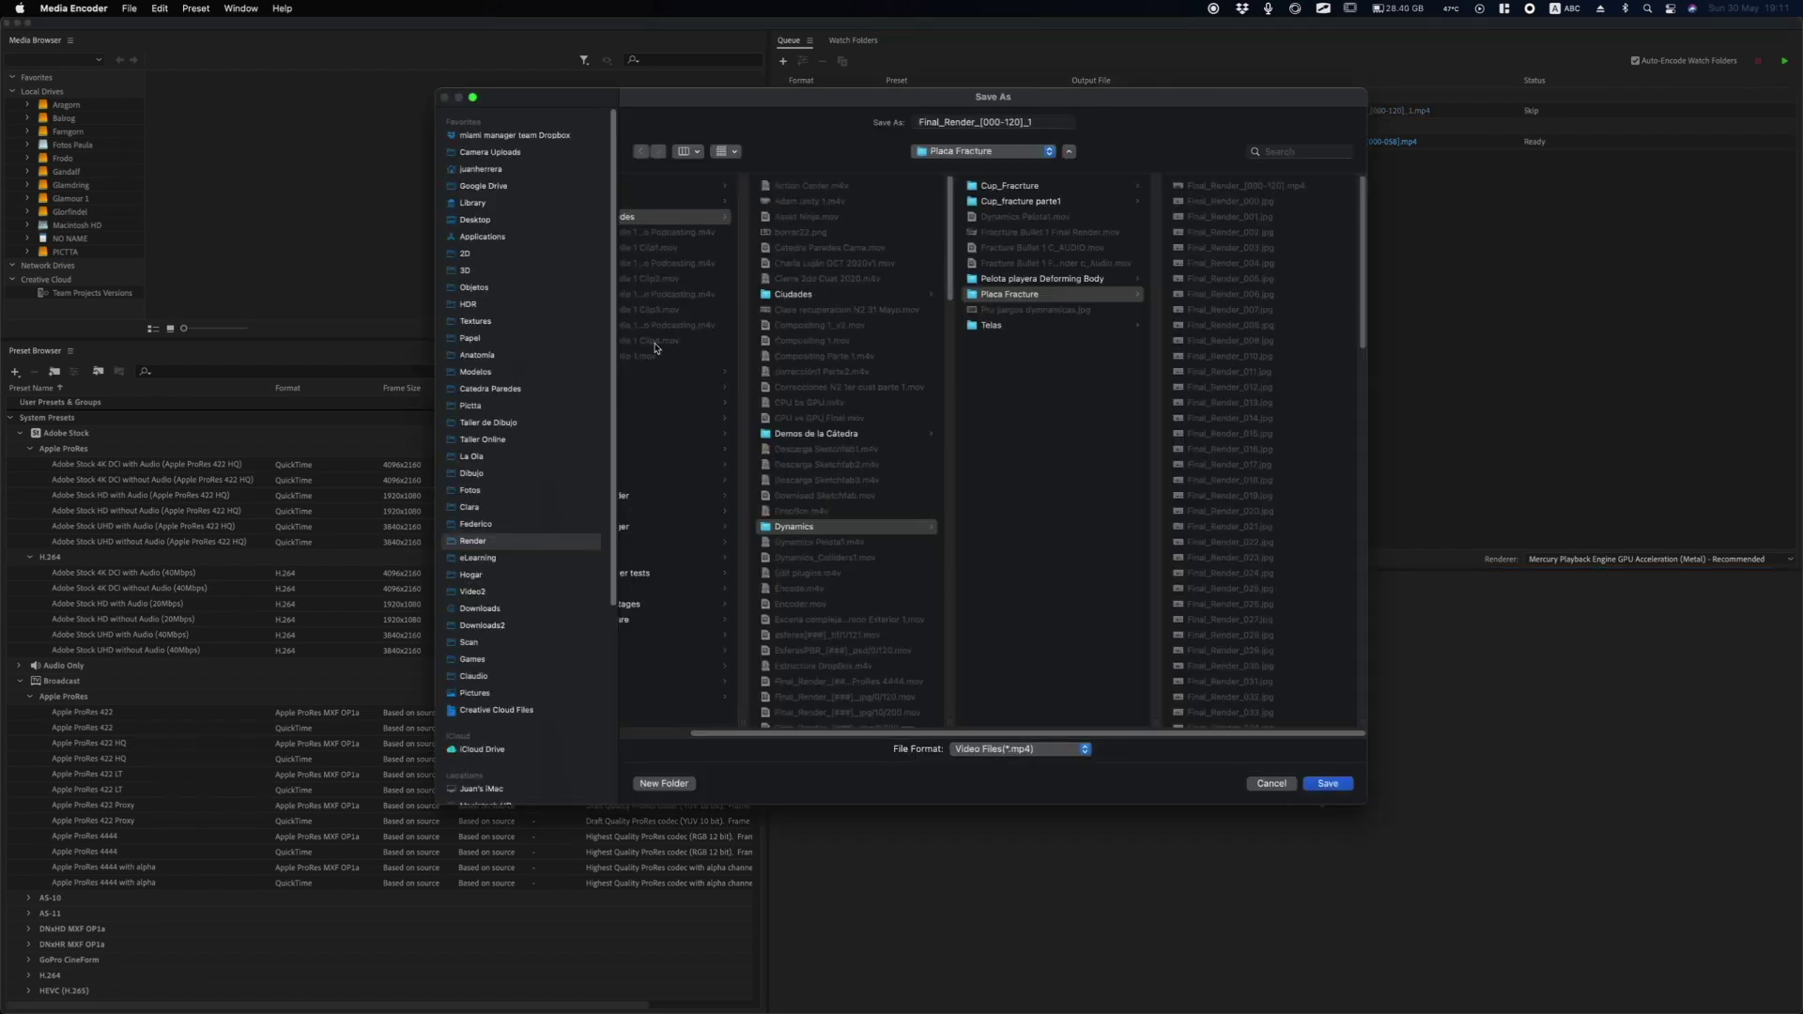
pyautogui.hscroll(-2, 653, 662)
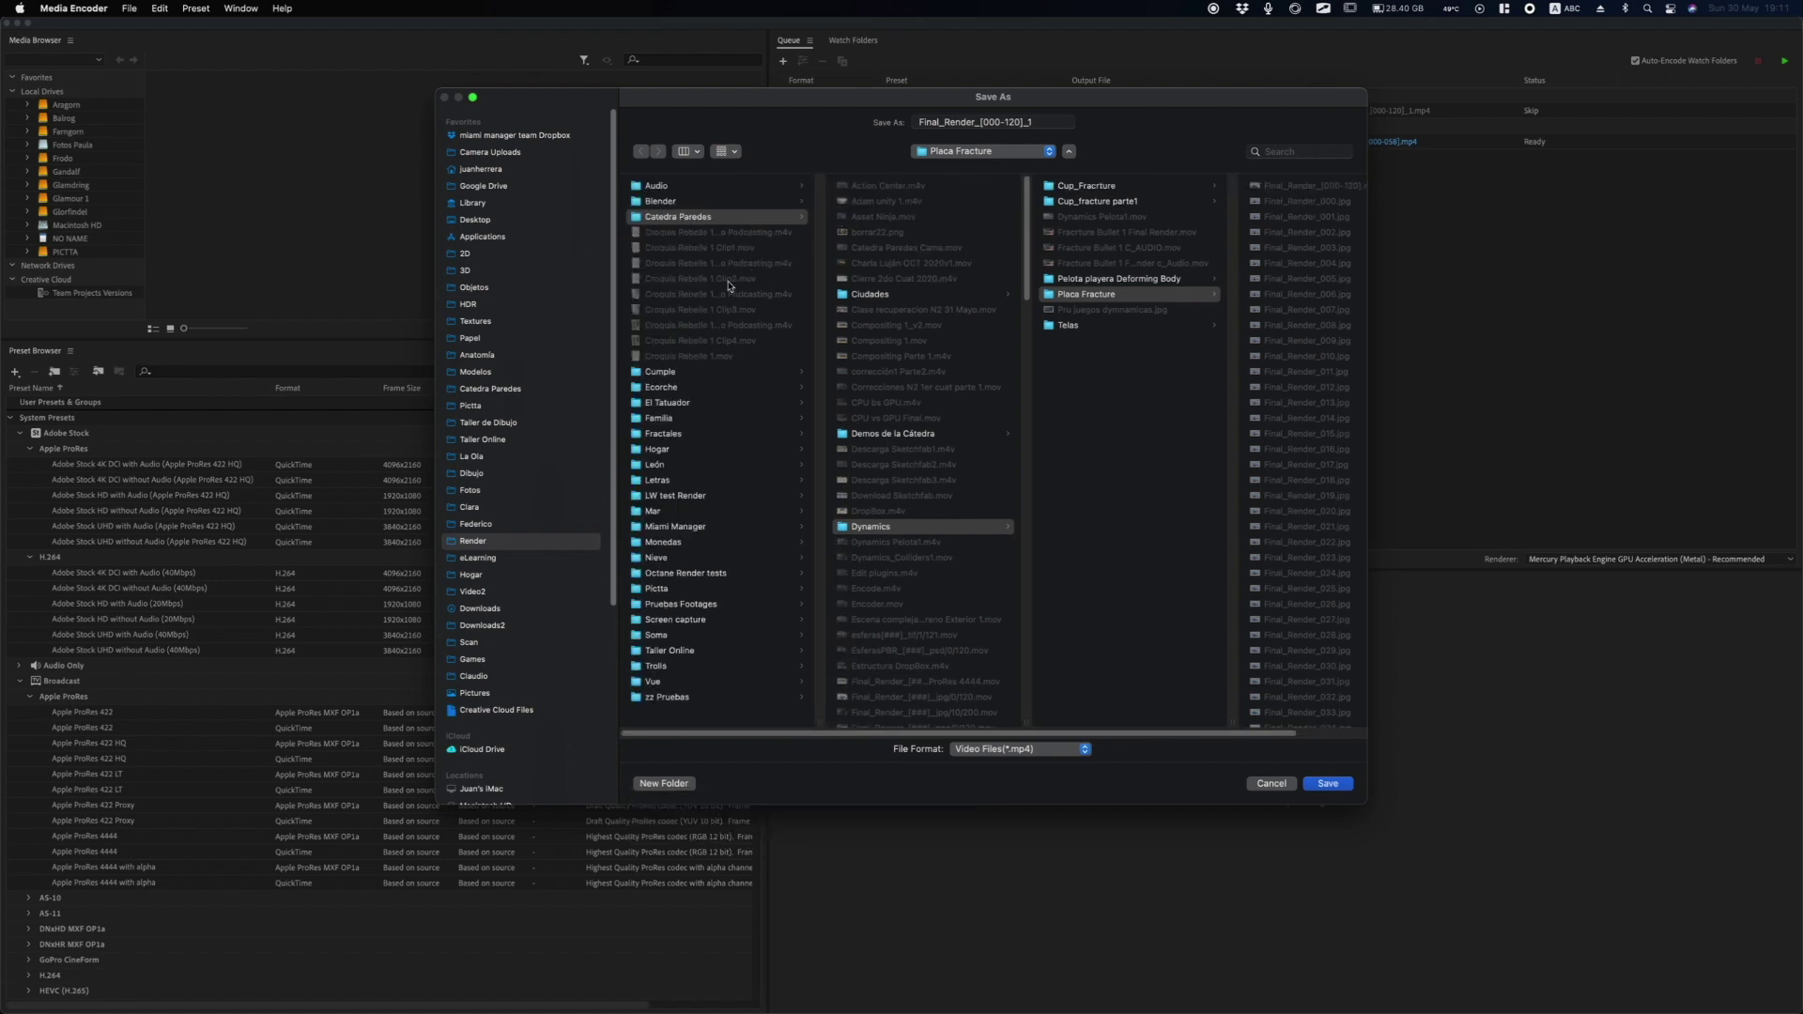
pyautogui.click(700, 215)
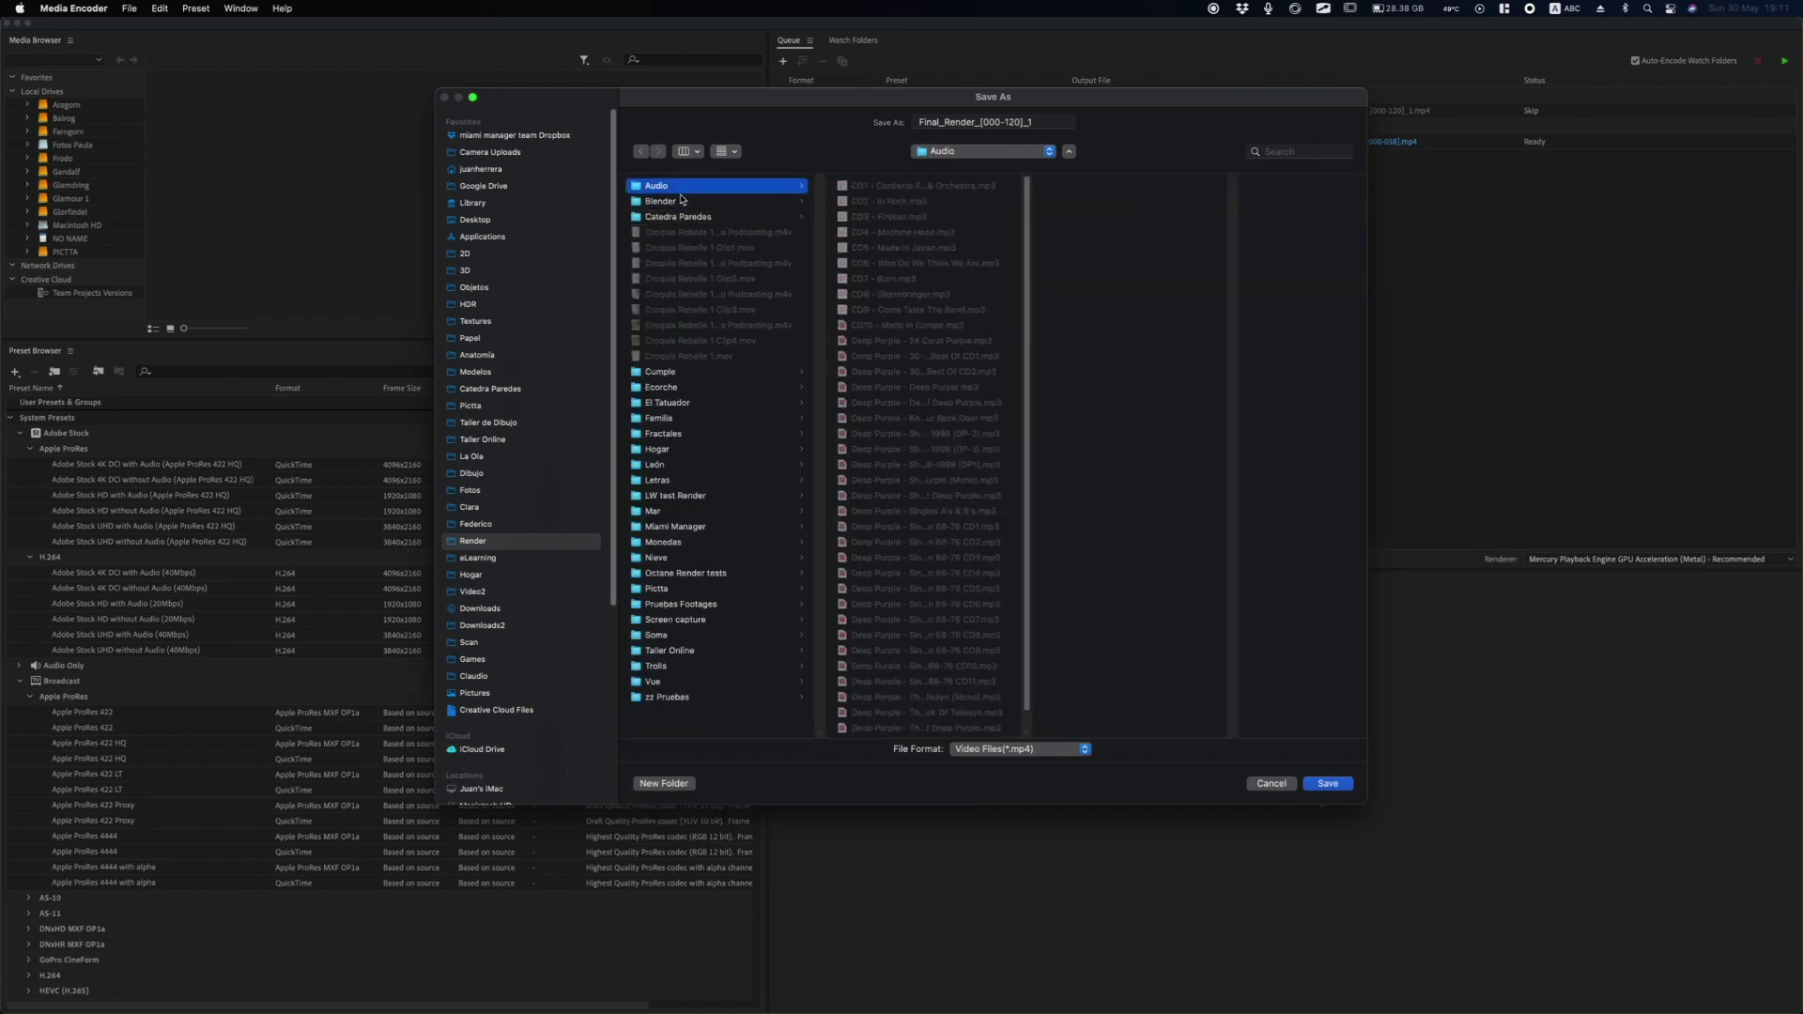
pyautogui.press('Down')
pyautogui.press('Down')
pyautogui.press('Down')
pyautogui.press('Down')
pyautogui.press('Down')
pyautogui.press('Down')
pyautogui.press('Down')
pyautogui.press('Down')
pyautogui.press('Down')
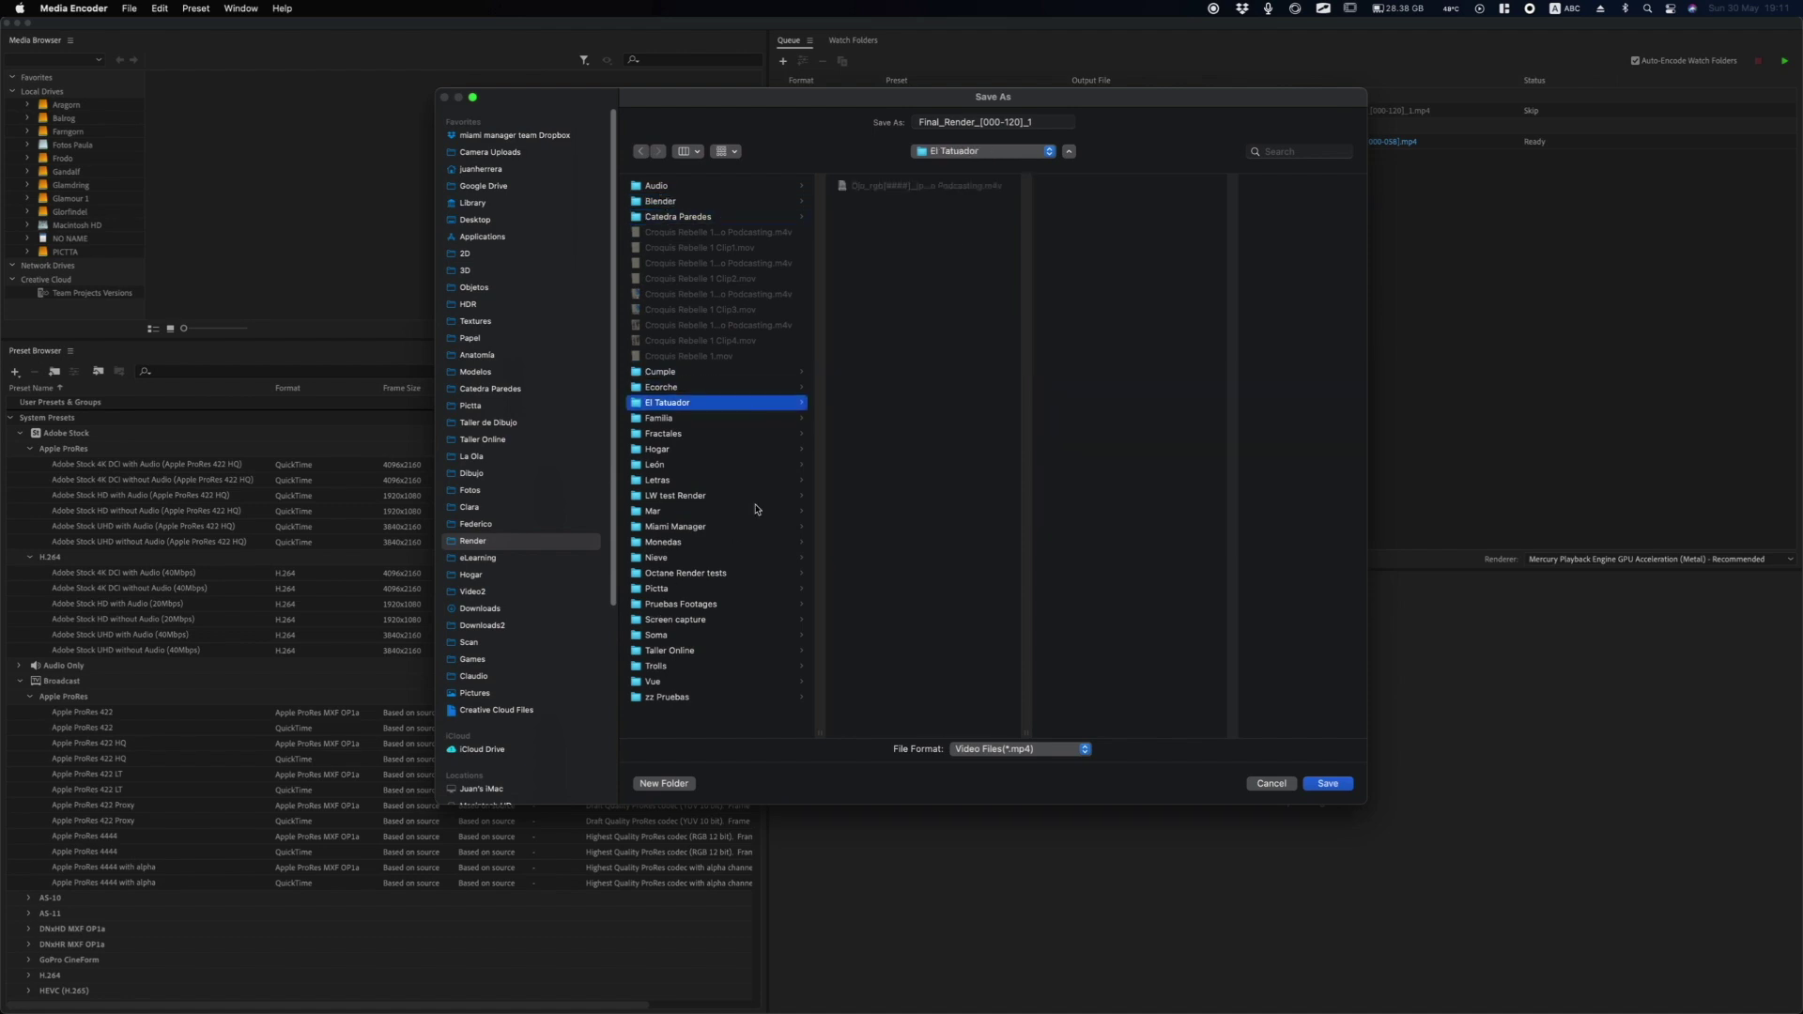
pyautogui.press('Down')
pyautogui.press('Down')
pyautogui.press('Down')
pyautogui.press('Down')
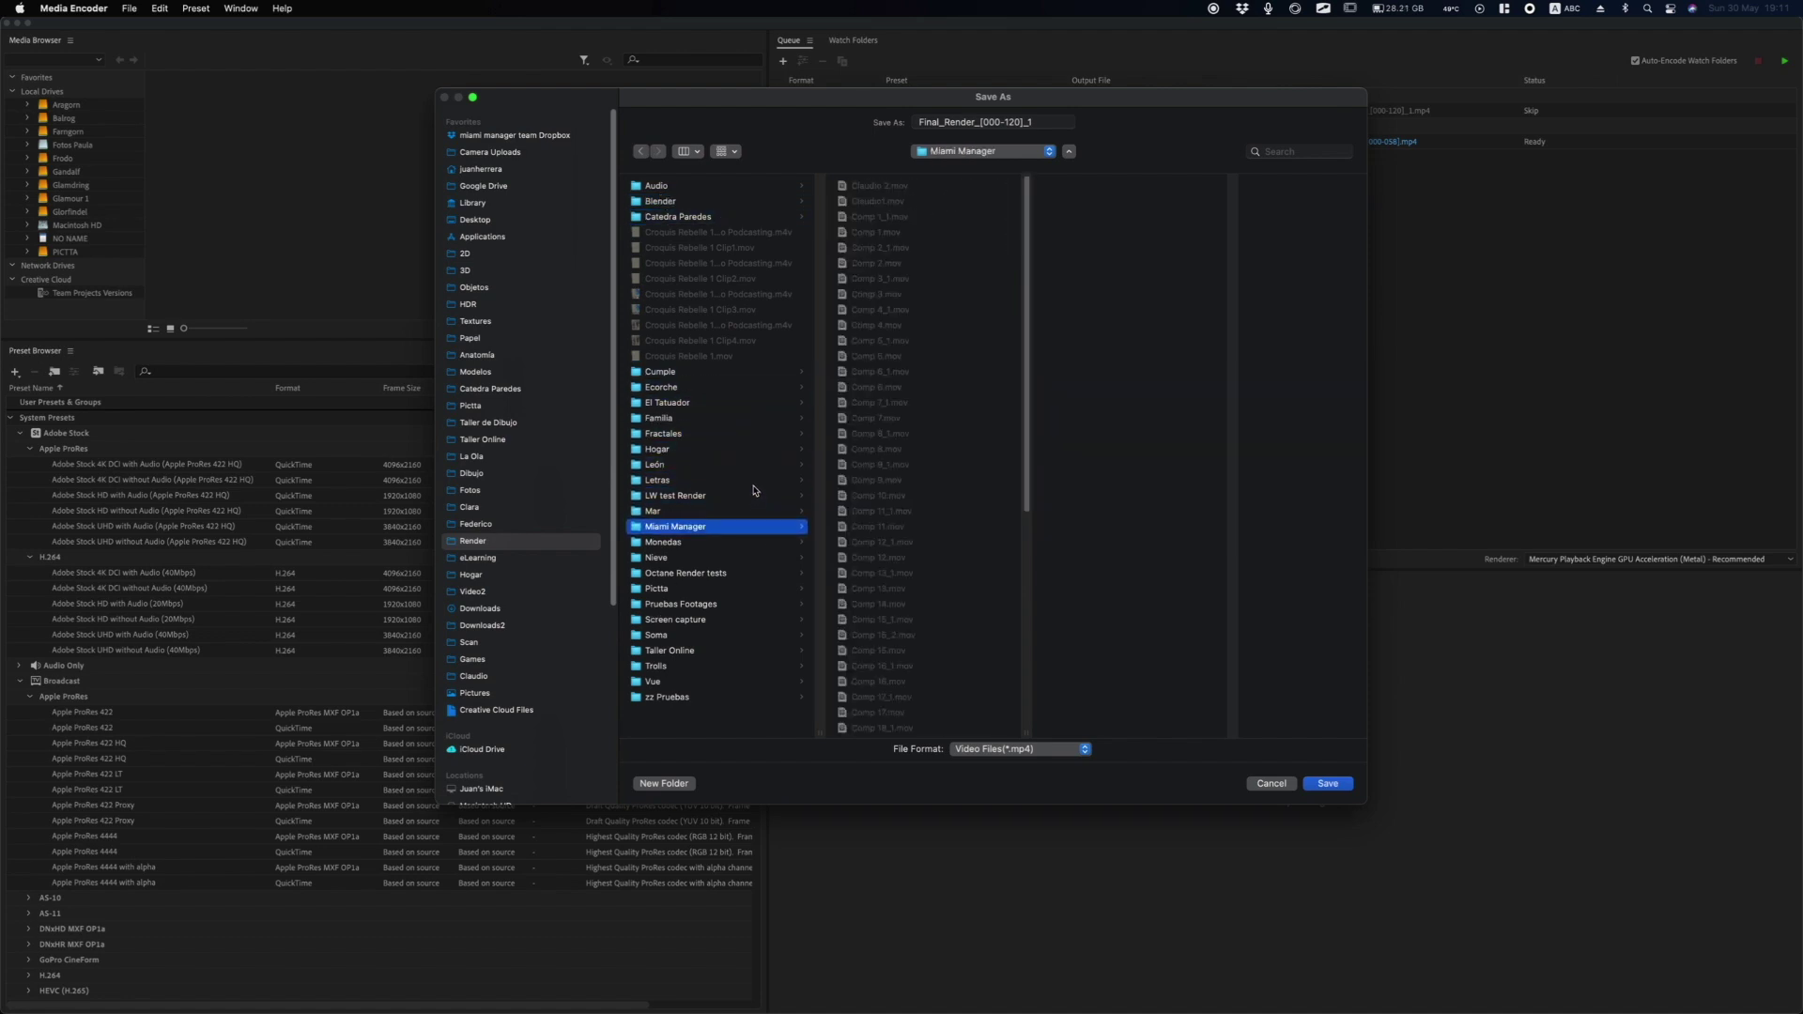
pyautogui.press('Down')
pyautogui.press('Down')
pyautogui.press('Down')
pyautogui.press('Down')
pyautogui.press('Down')
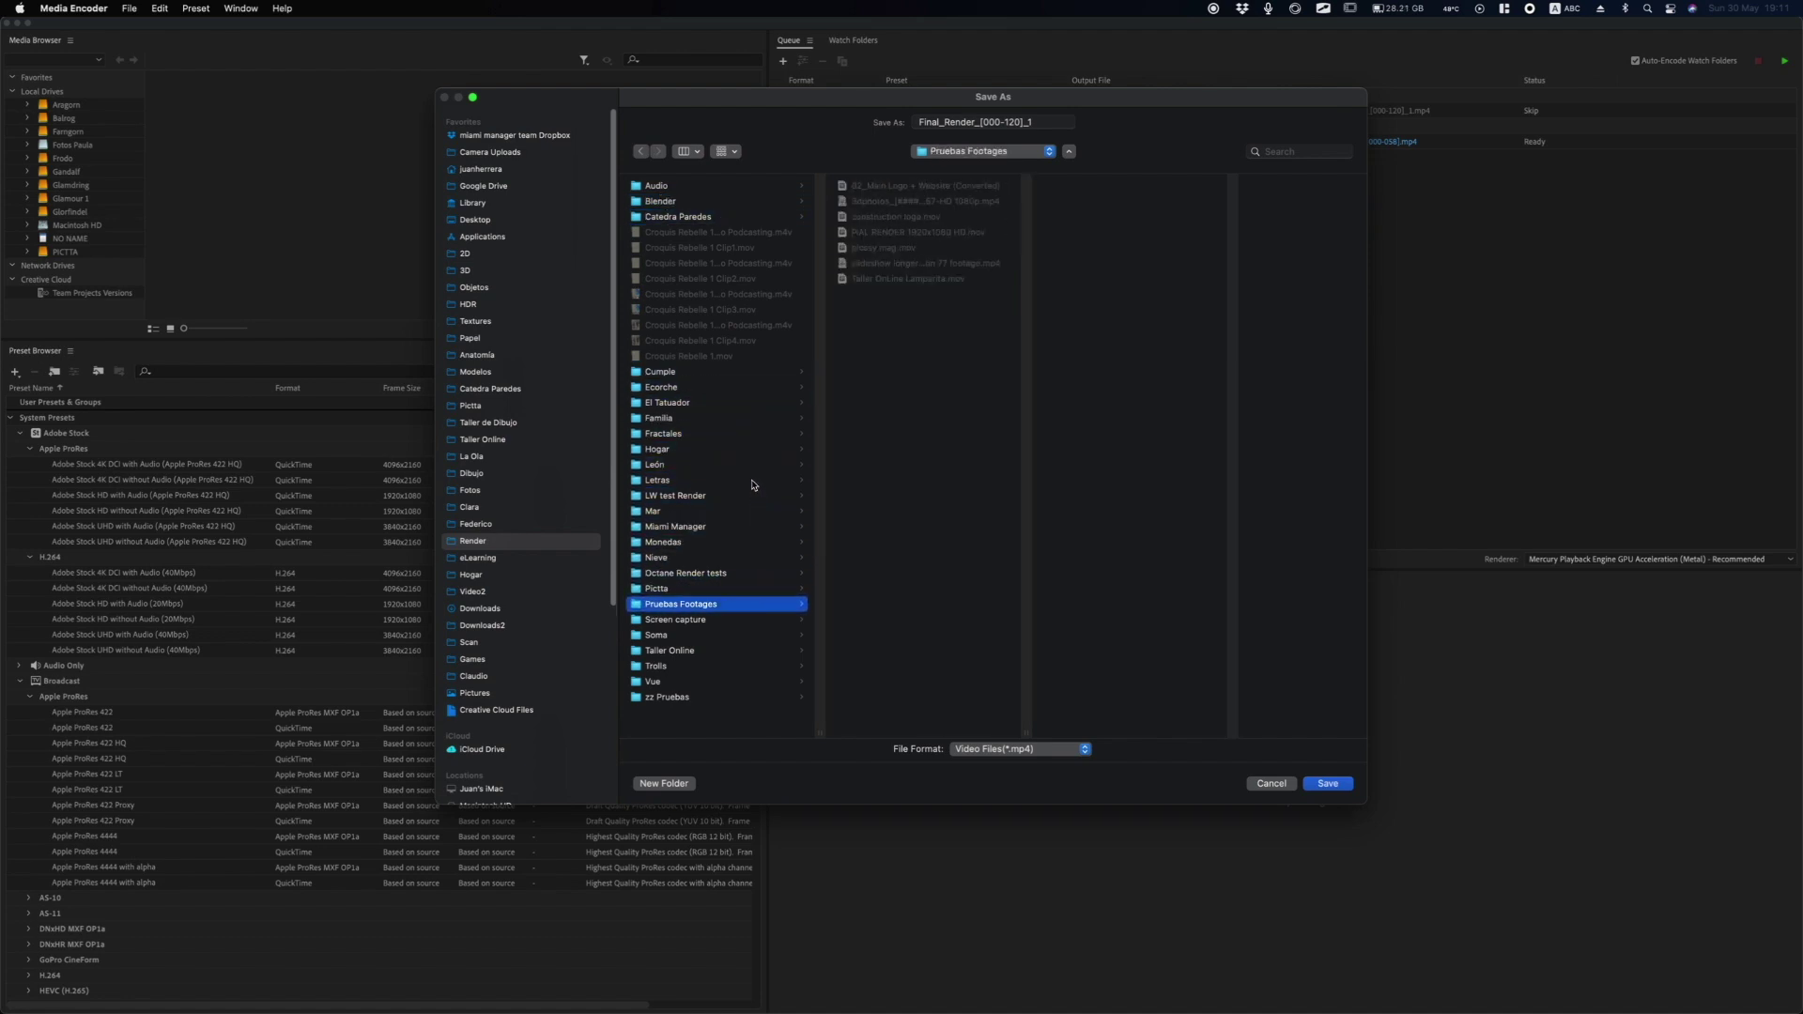
pyautogui.press('Down')
pyautogui.press('Down')
pyautogui.press('Down')
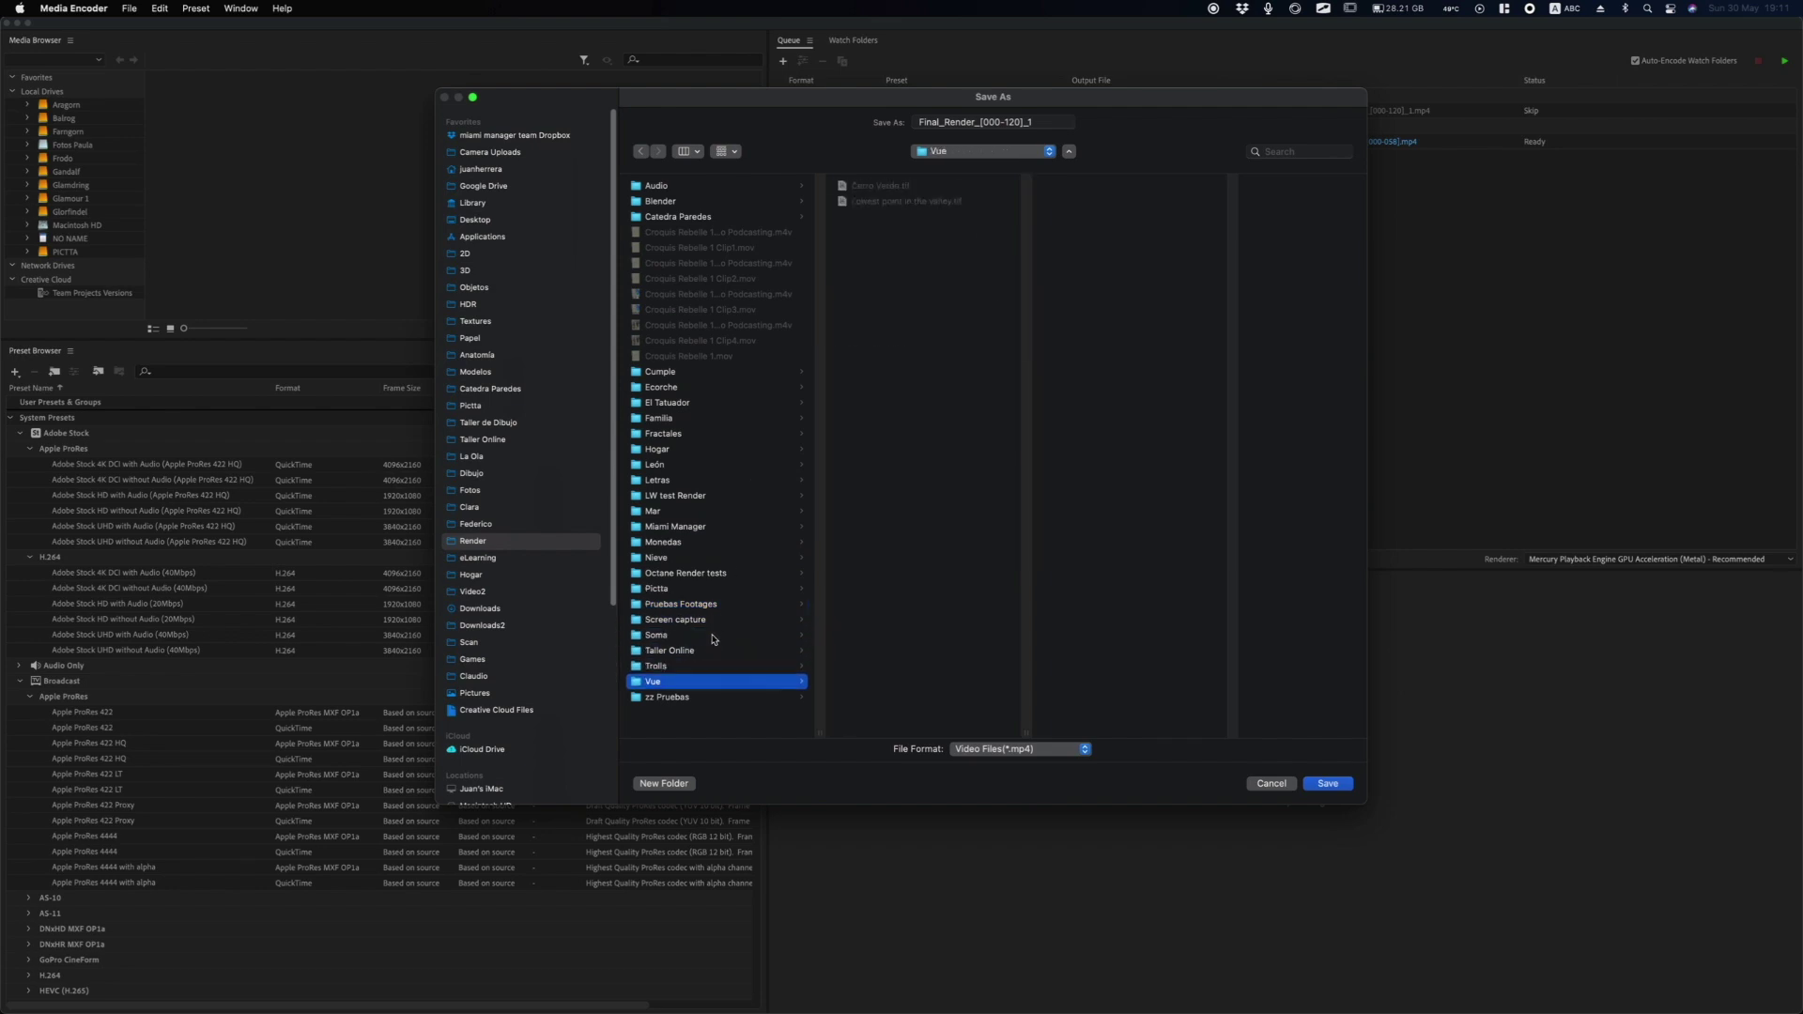
# Create a folder named Encoder inside the Render folder as the output destination.
pyautogui.click(703, 723)
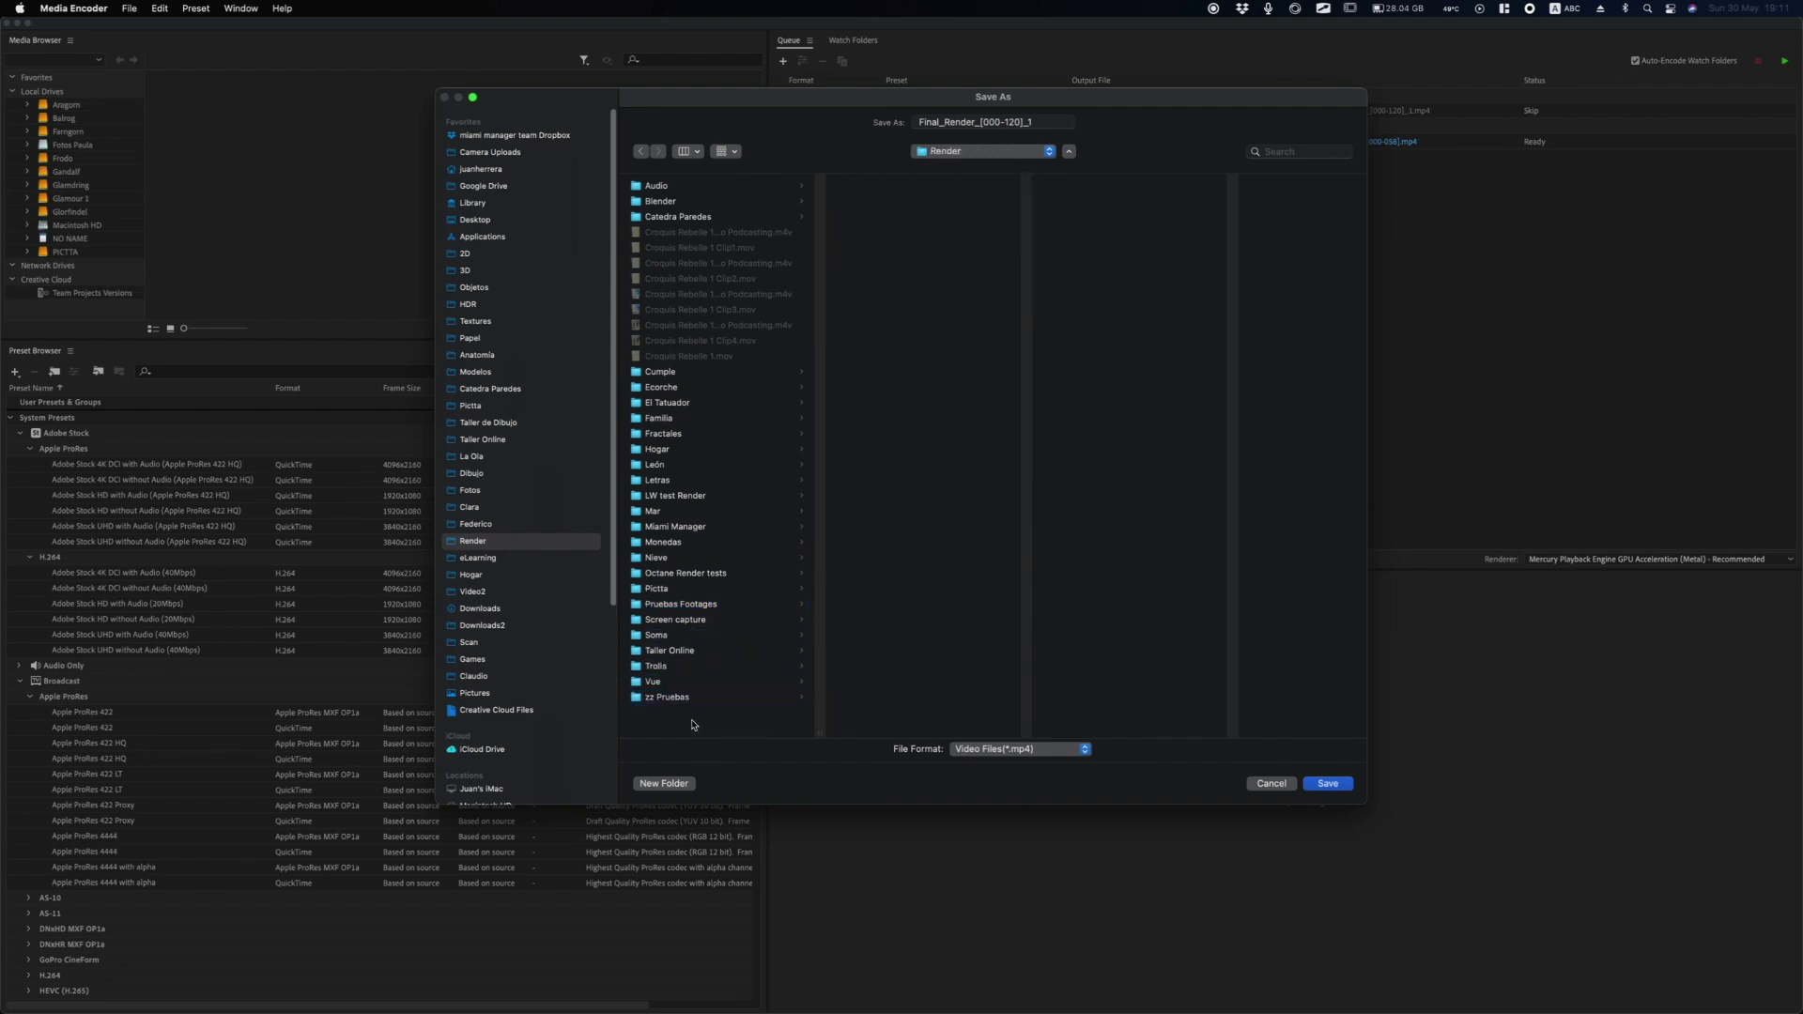
pyautogui.click(666, 784)
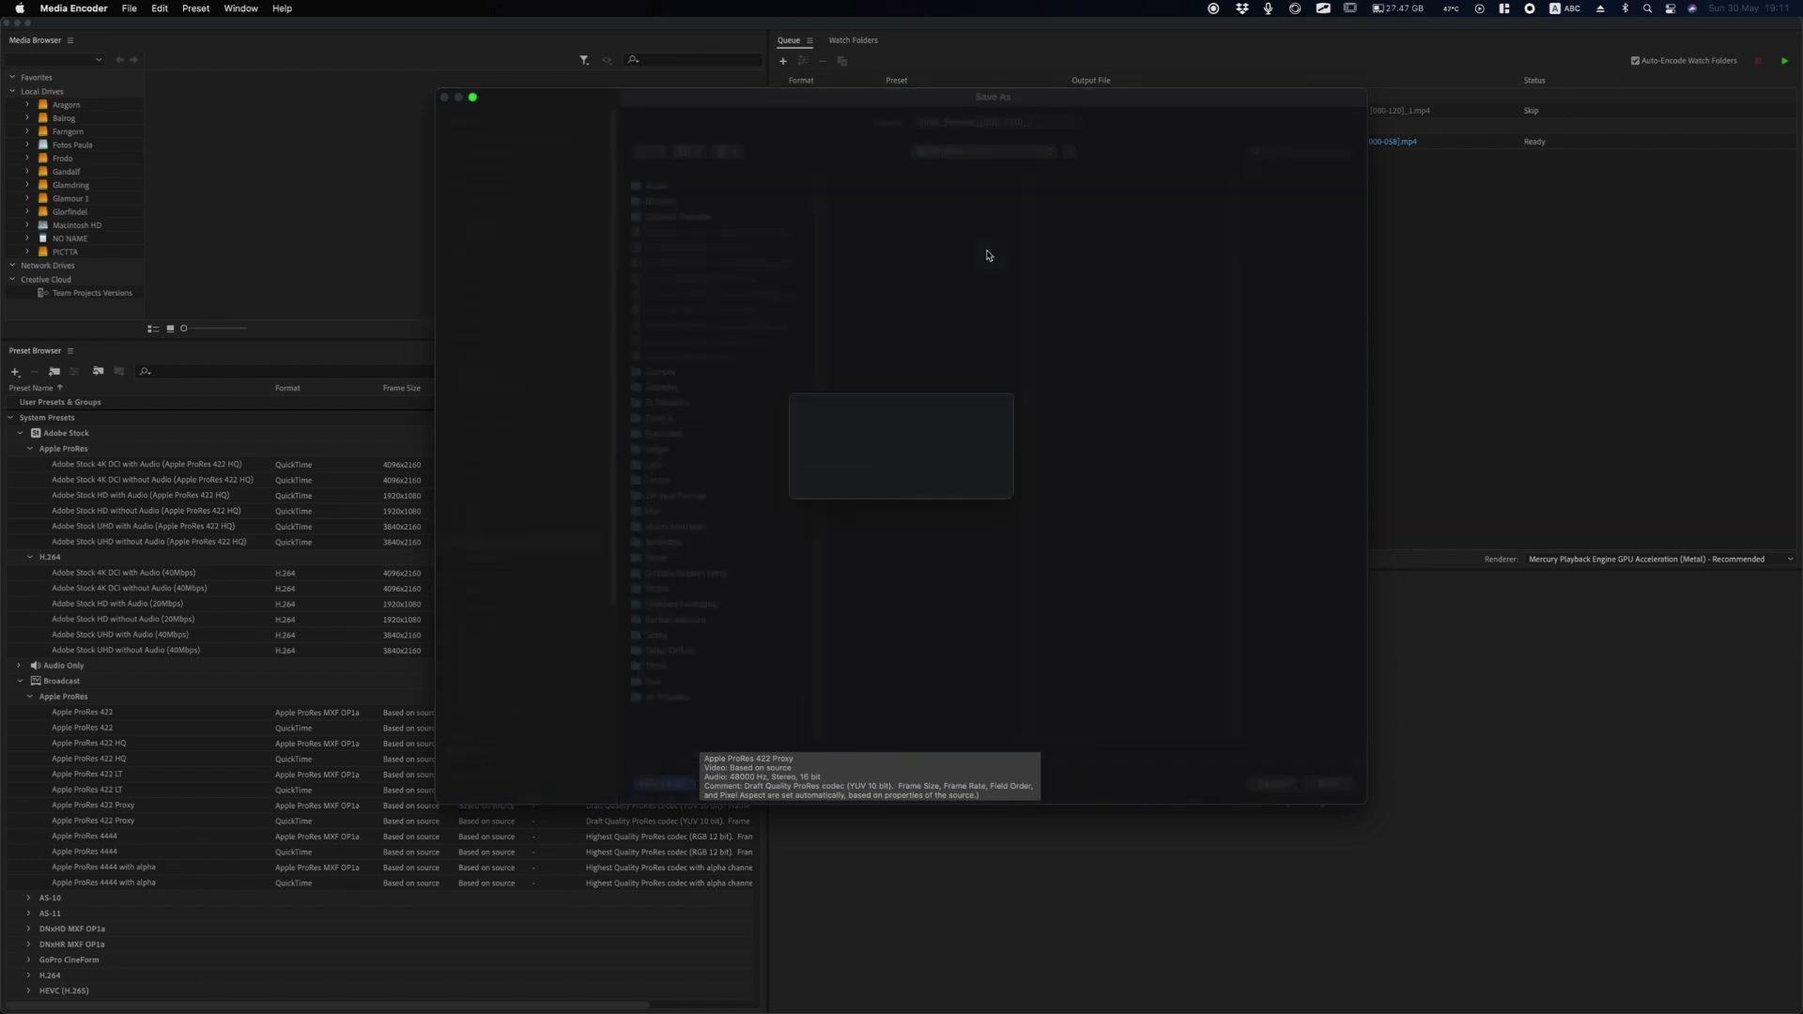
pyautogui.write('Enc')
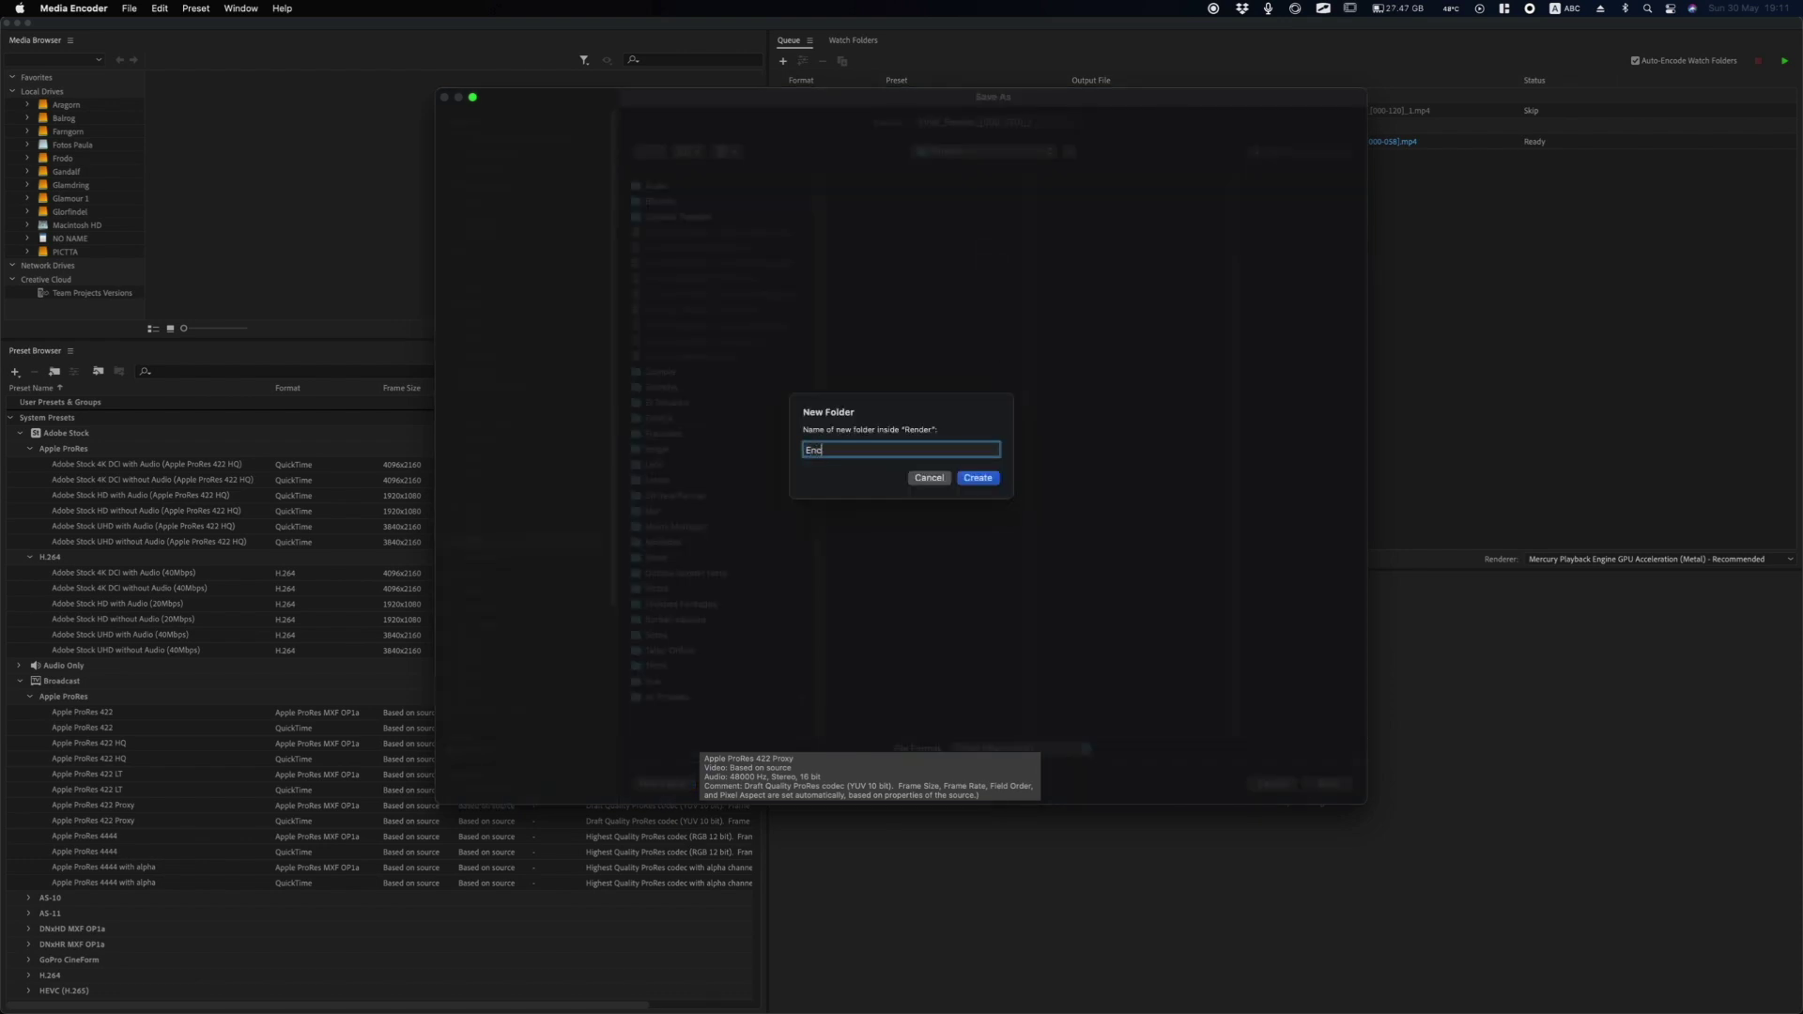
pyautogui.write('oder')
pyautogui.press('Return')
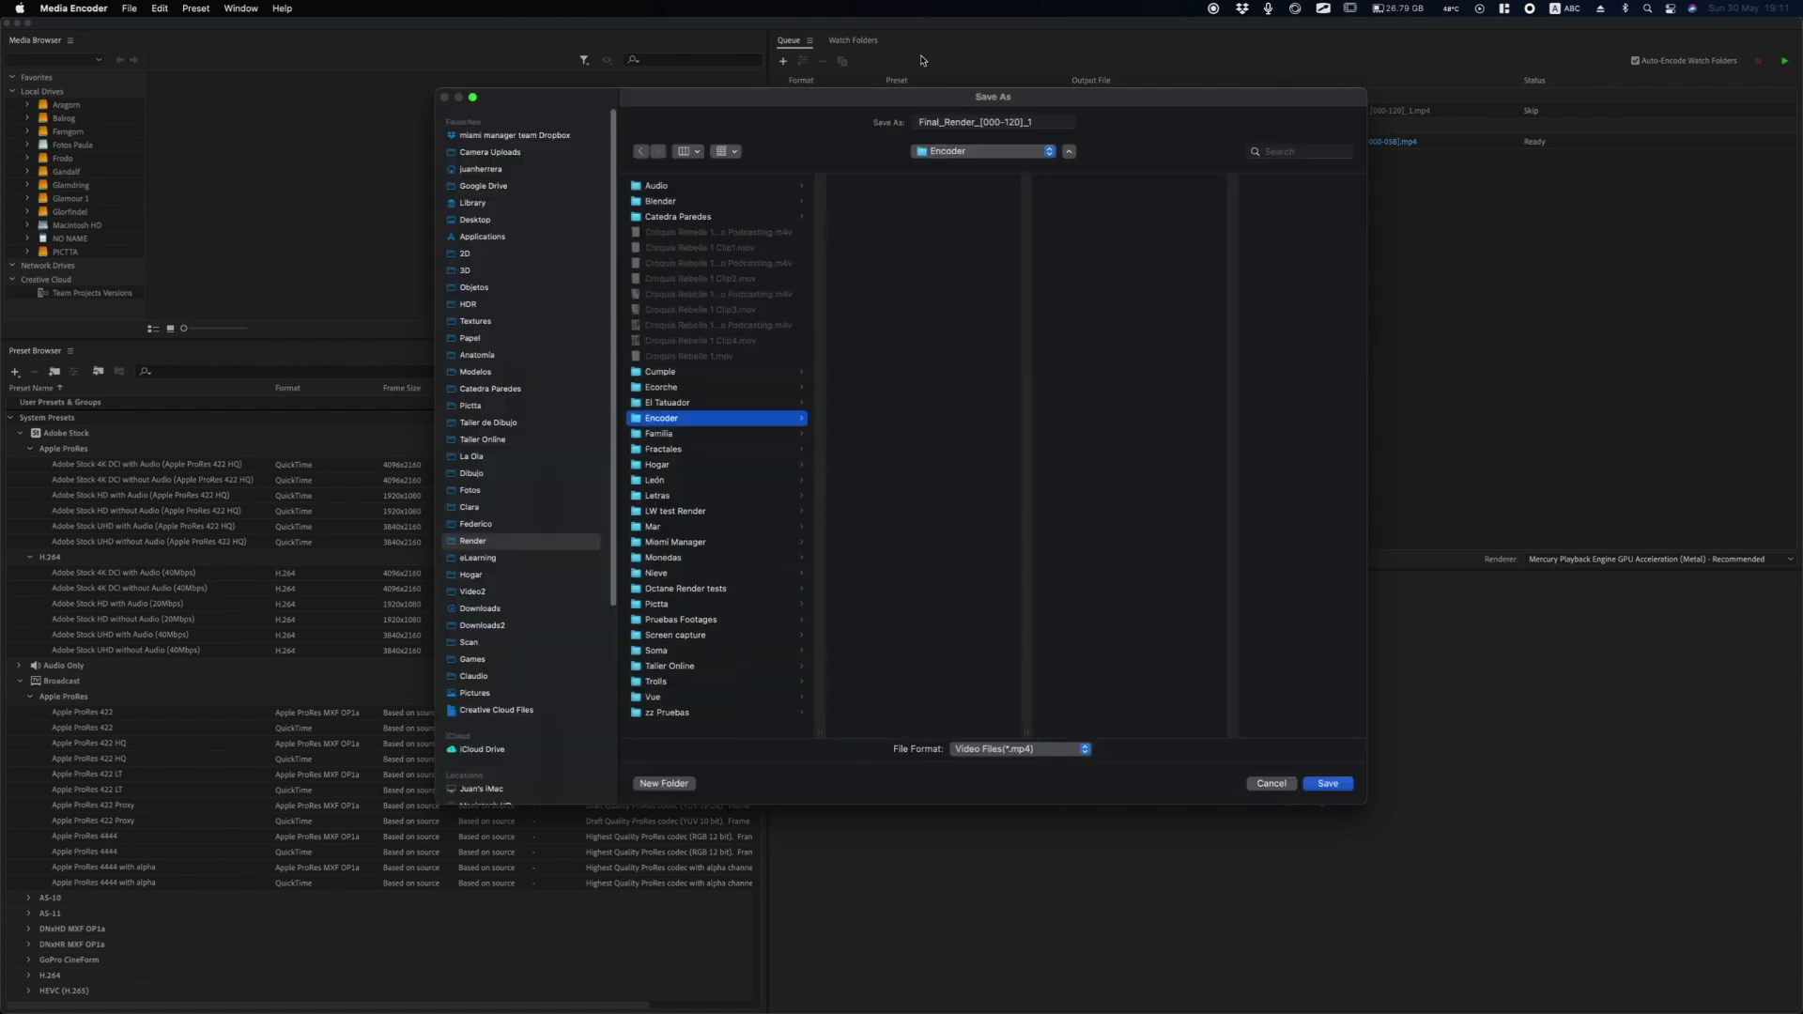
# Check which file formats are available for saving the Final_Render output file.
pyautogui.moveTo(880, 101); pyautogui.dragTo(923, 120)
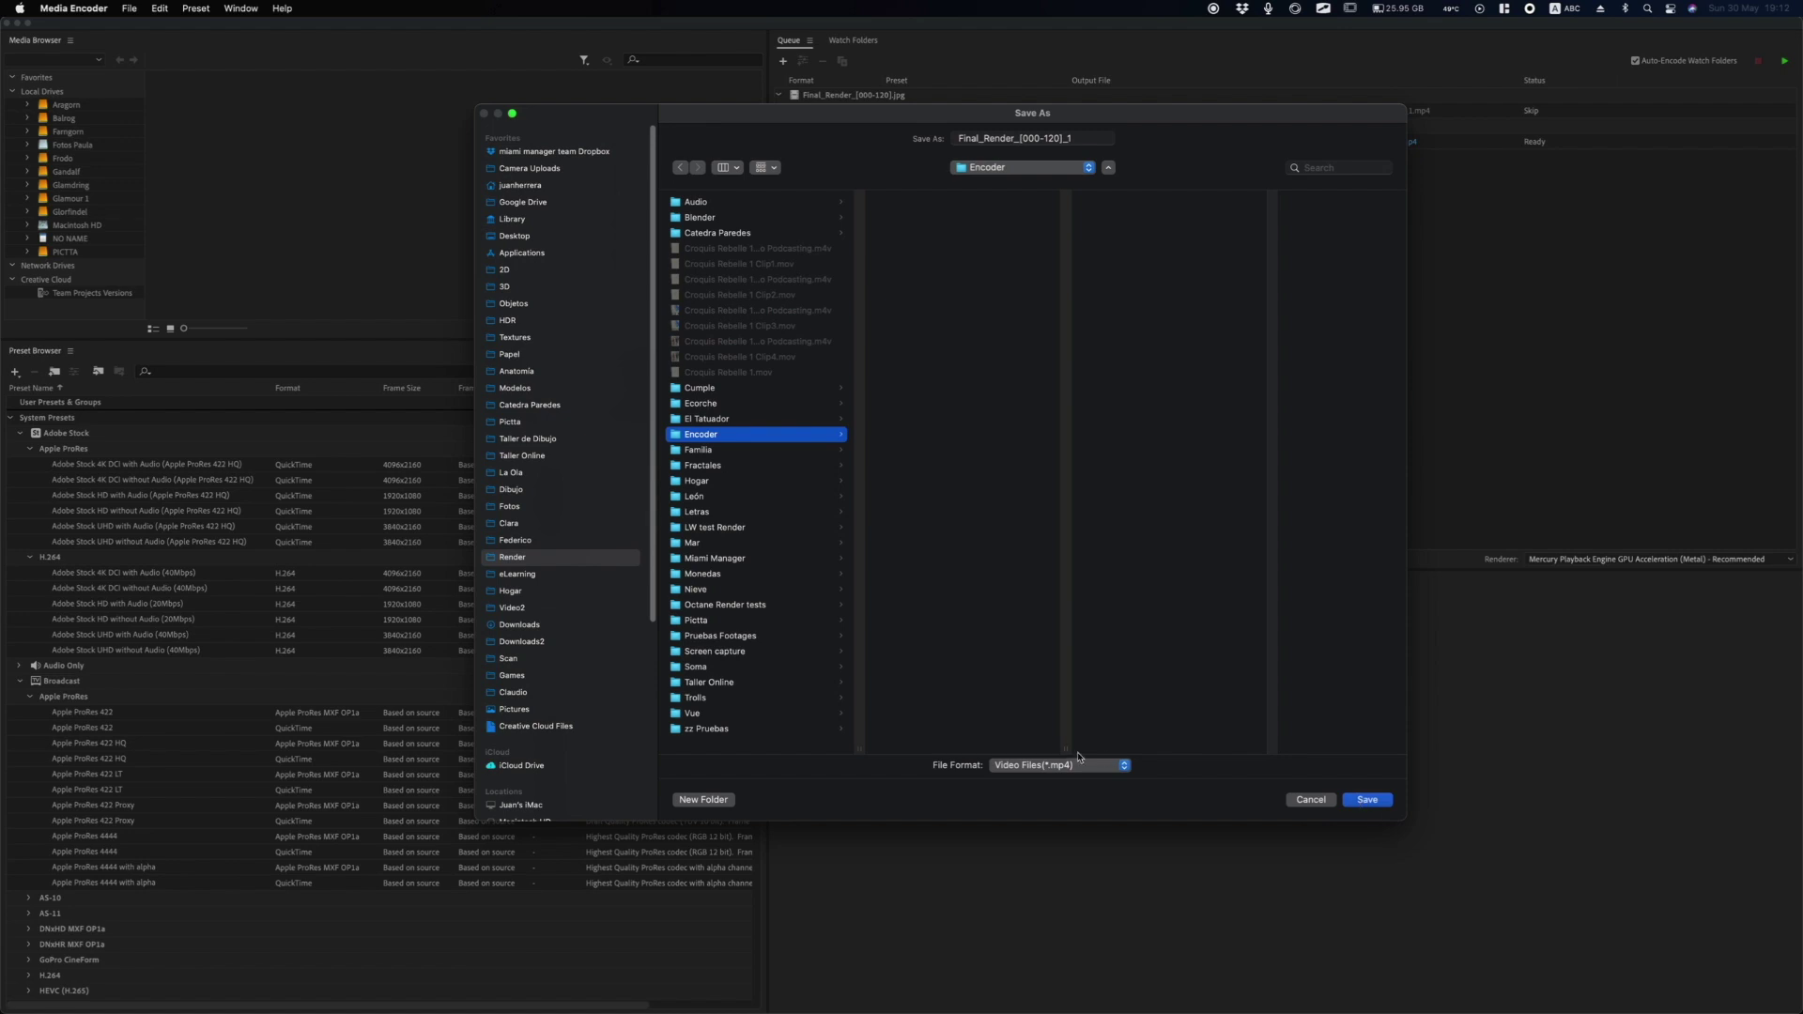
pyautogui.click(1123, 768)
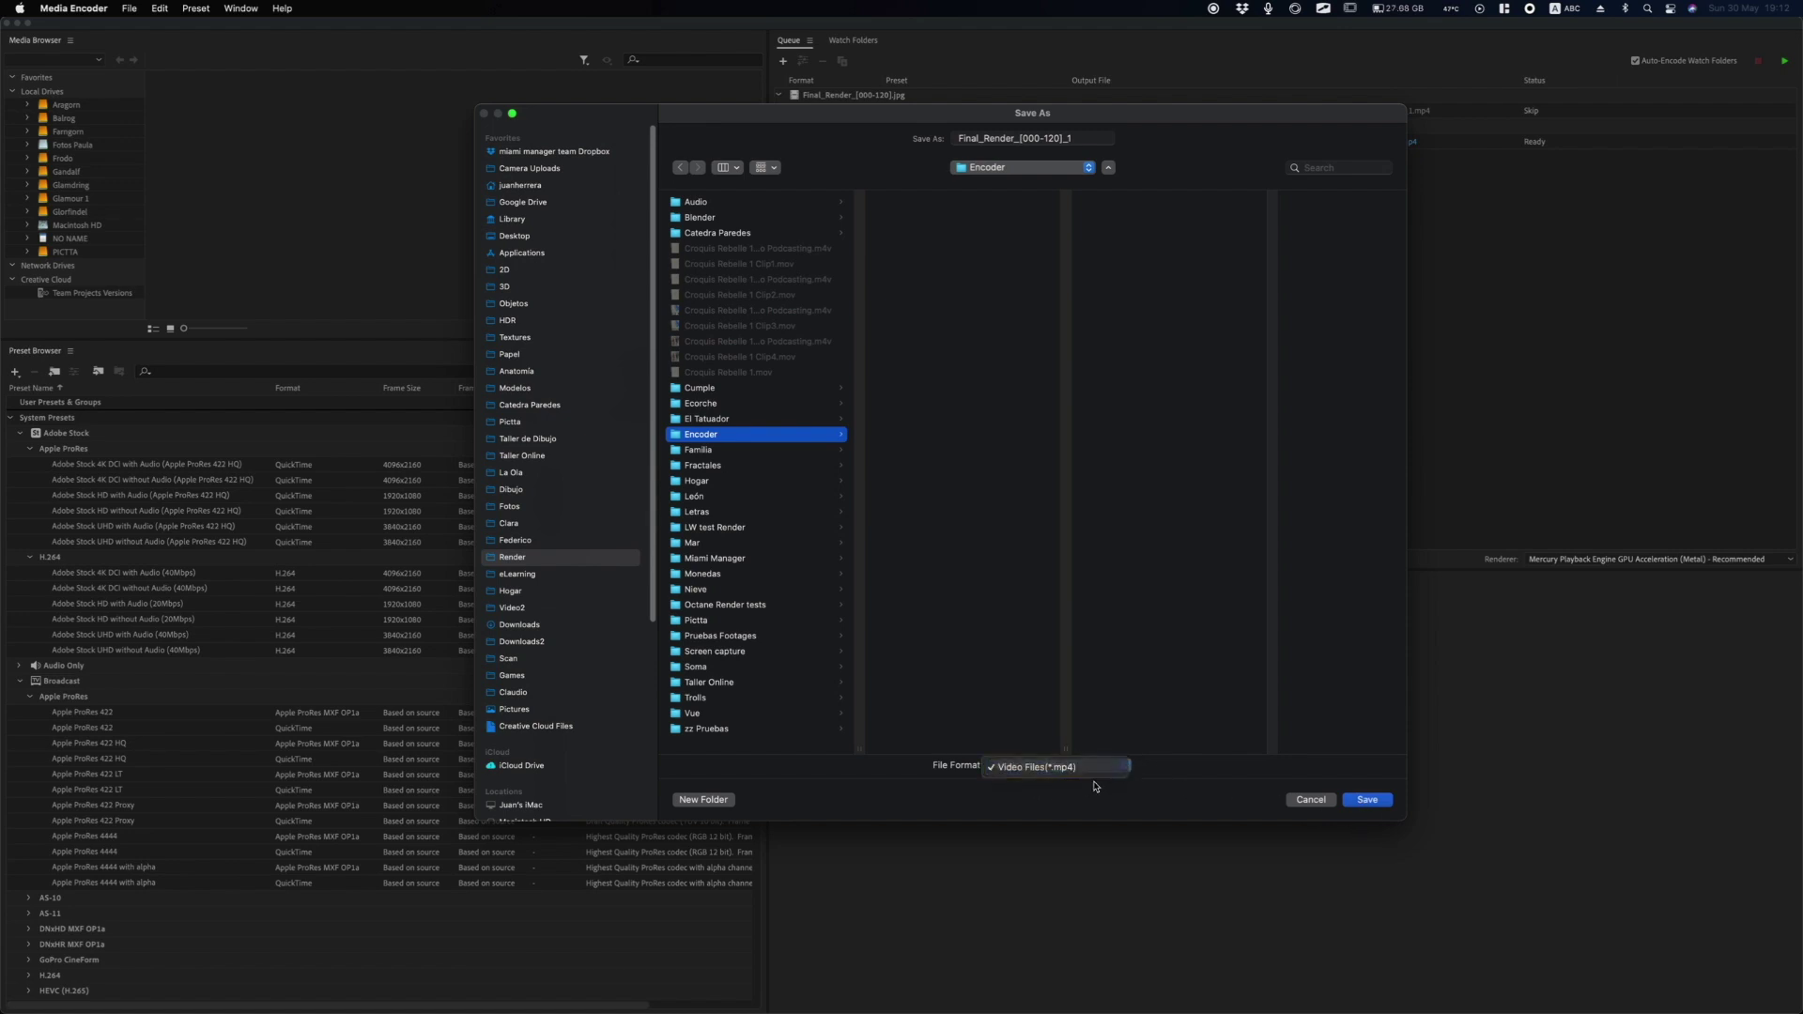
pyautogui.click(1089, 787)
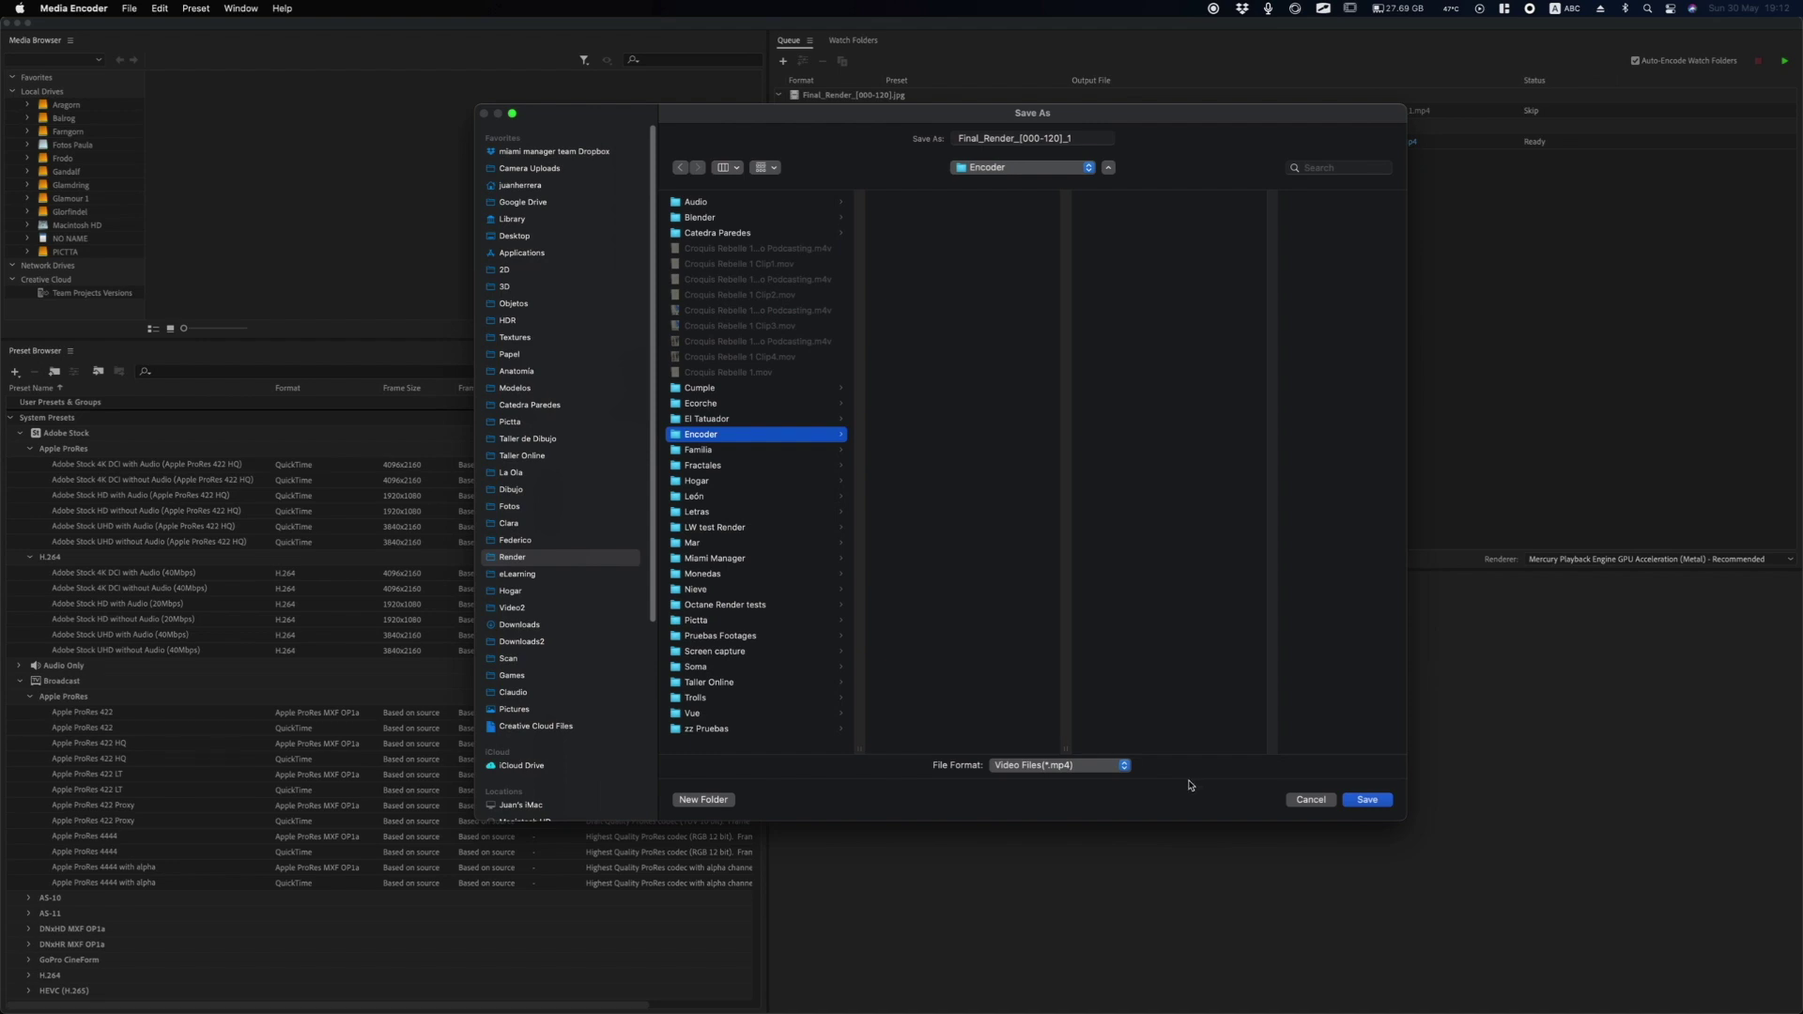
# Save the Final_Render output file in the Encoder folder and check the formats available for that queue item.
pyautogui.click(1371, 801)
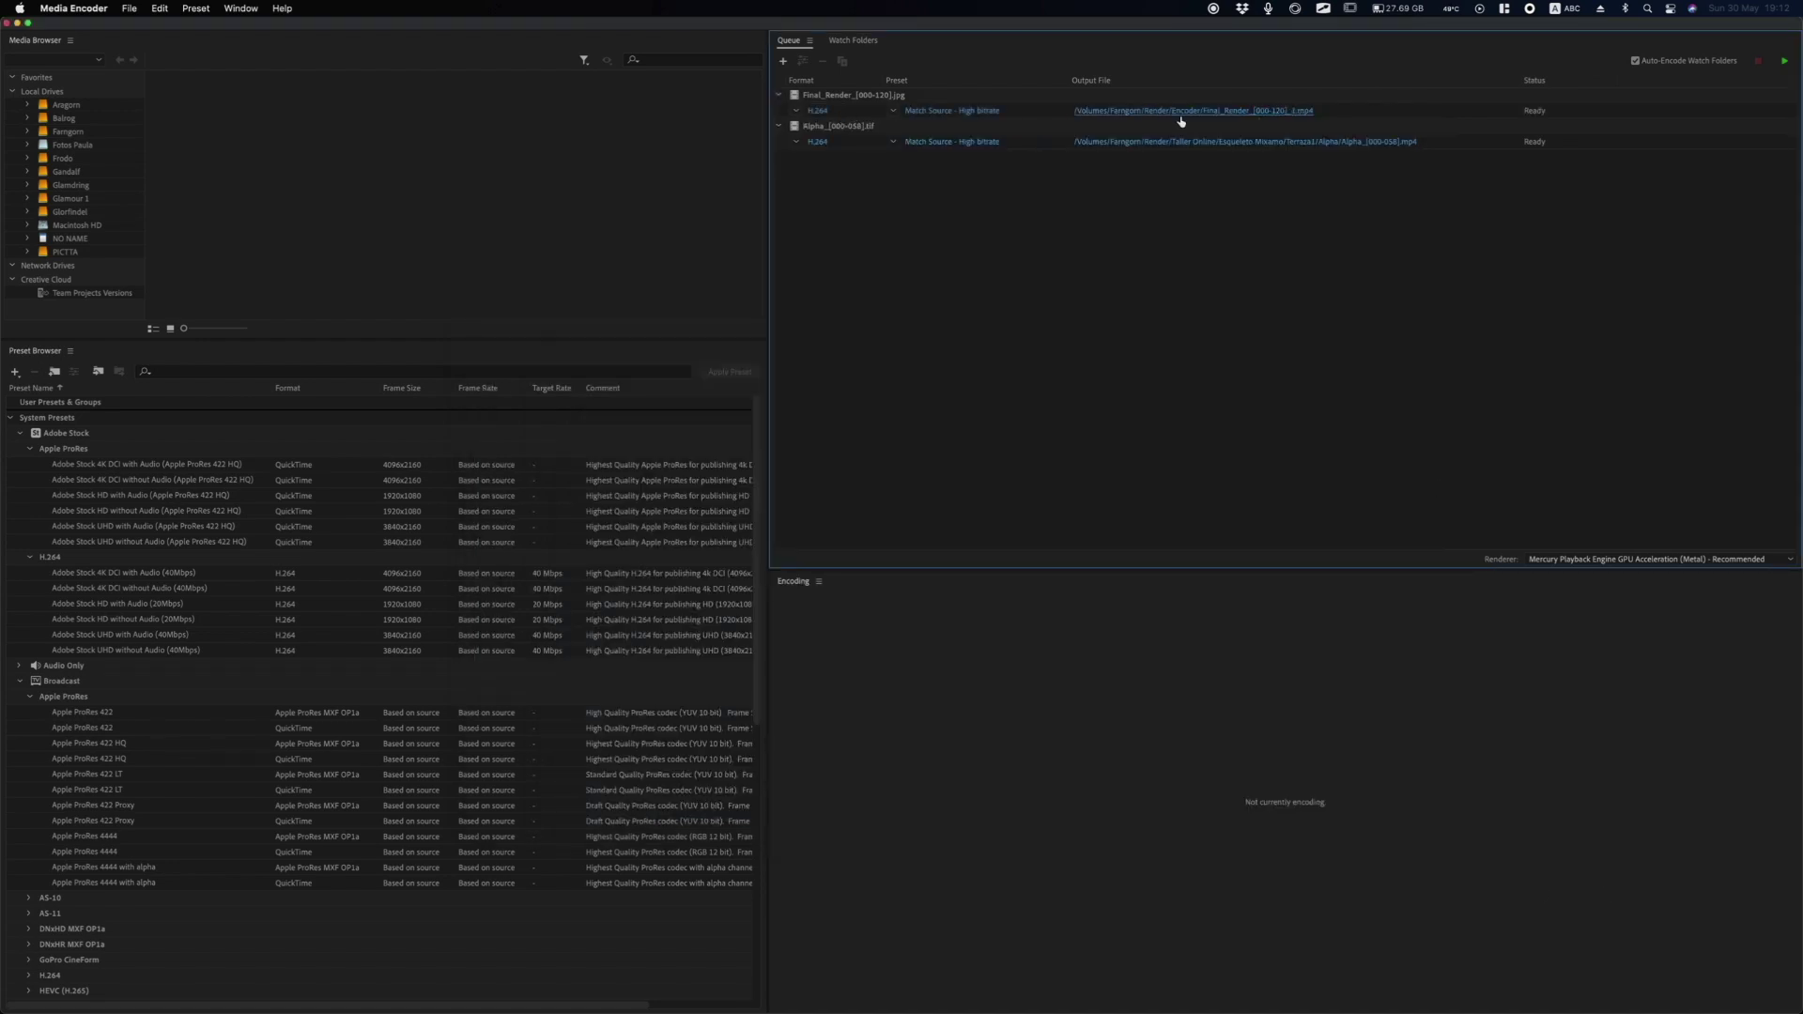
pyautogui.click(796, 110)
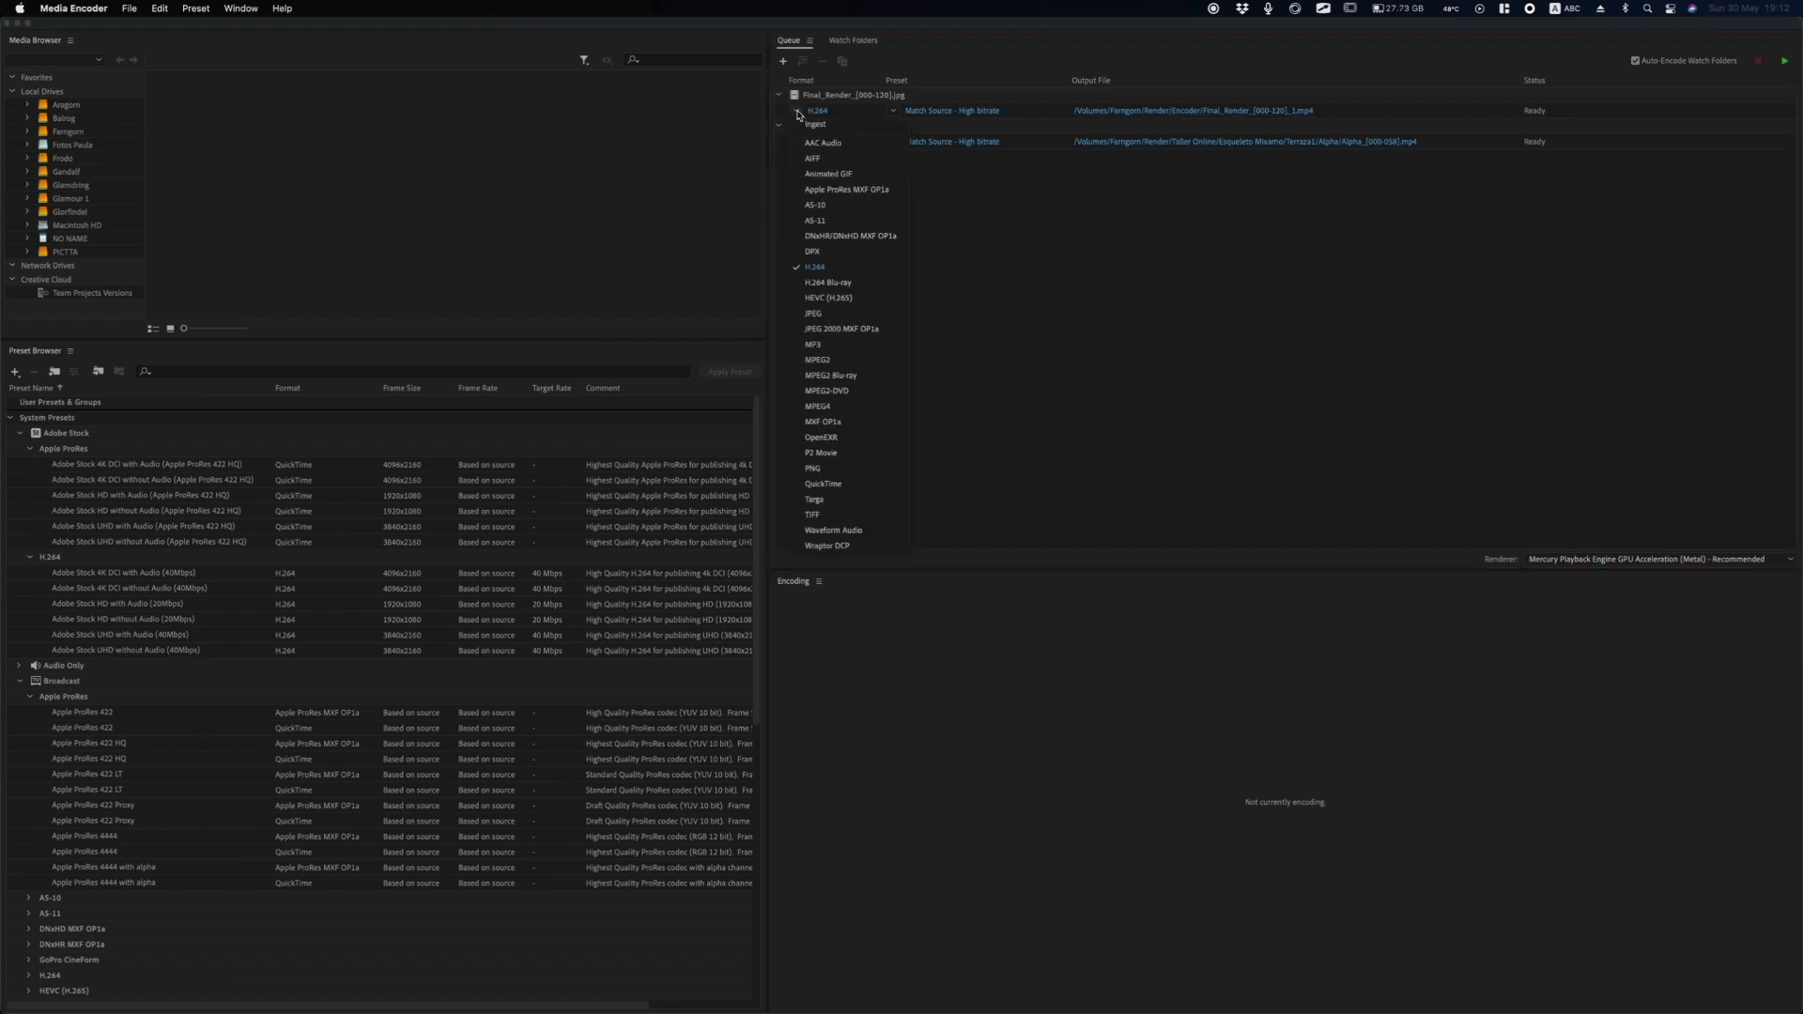
pyautogui.click(973, 196)
# Set the Alpha sequence's format to Apple ProRes MXF OP1a with the Apple ProRes 4444 XQ preset.
pyautogui.click(818, 148)
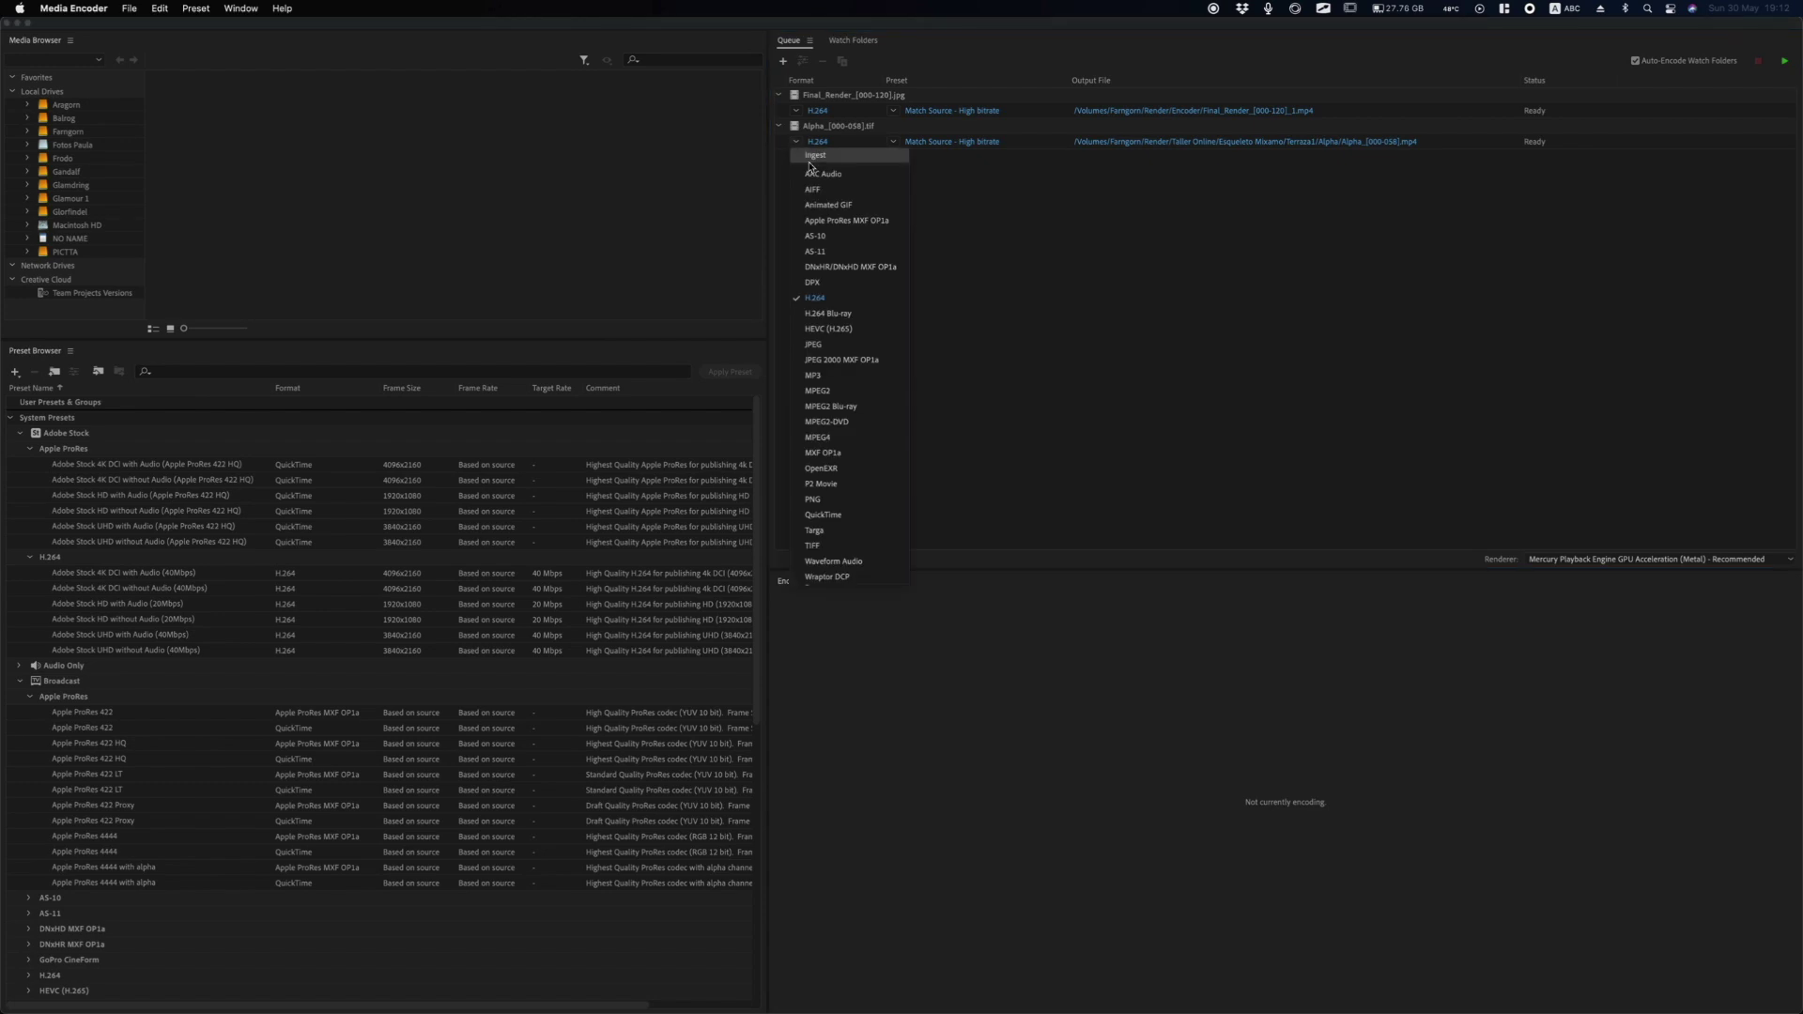
pyautogui.click(837, 224)
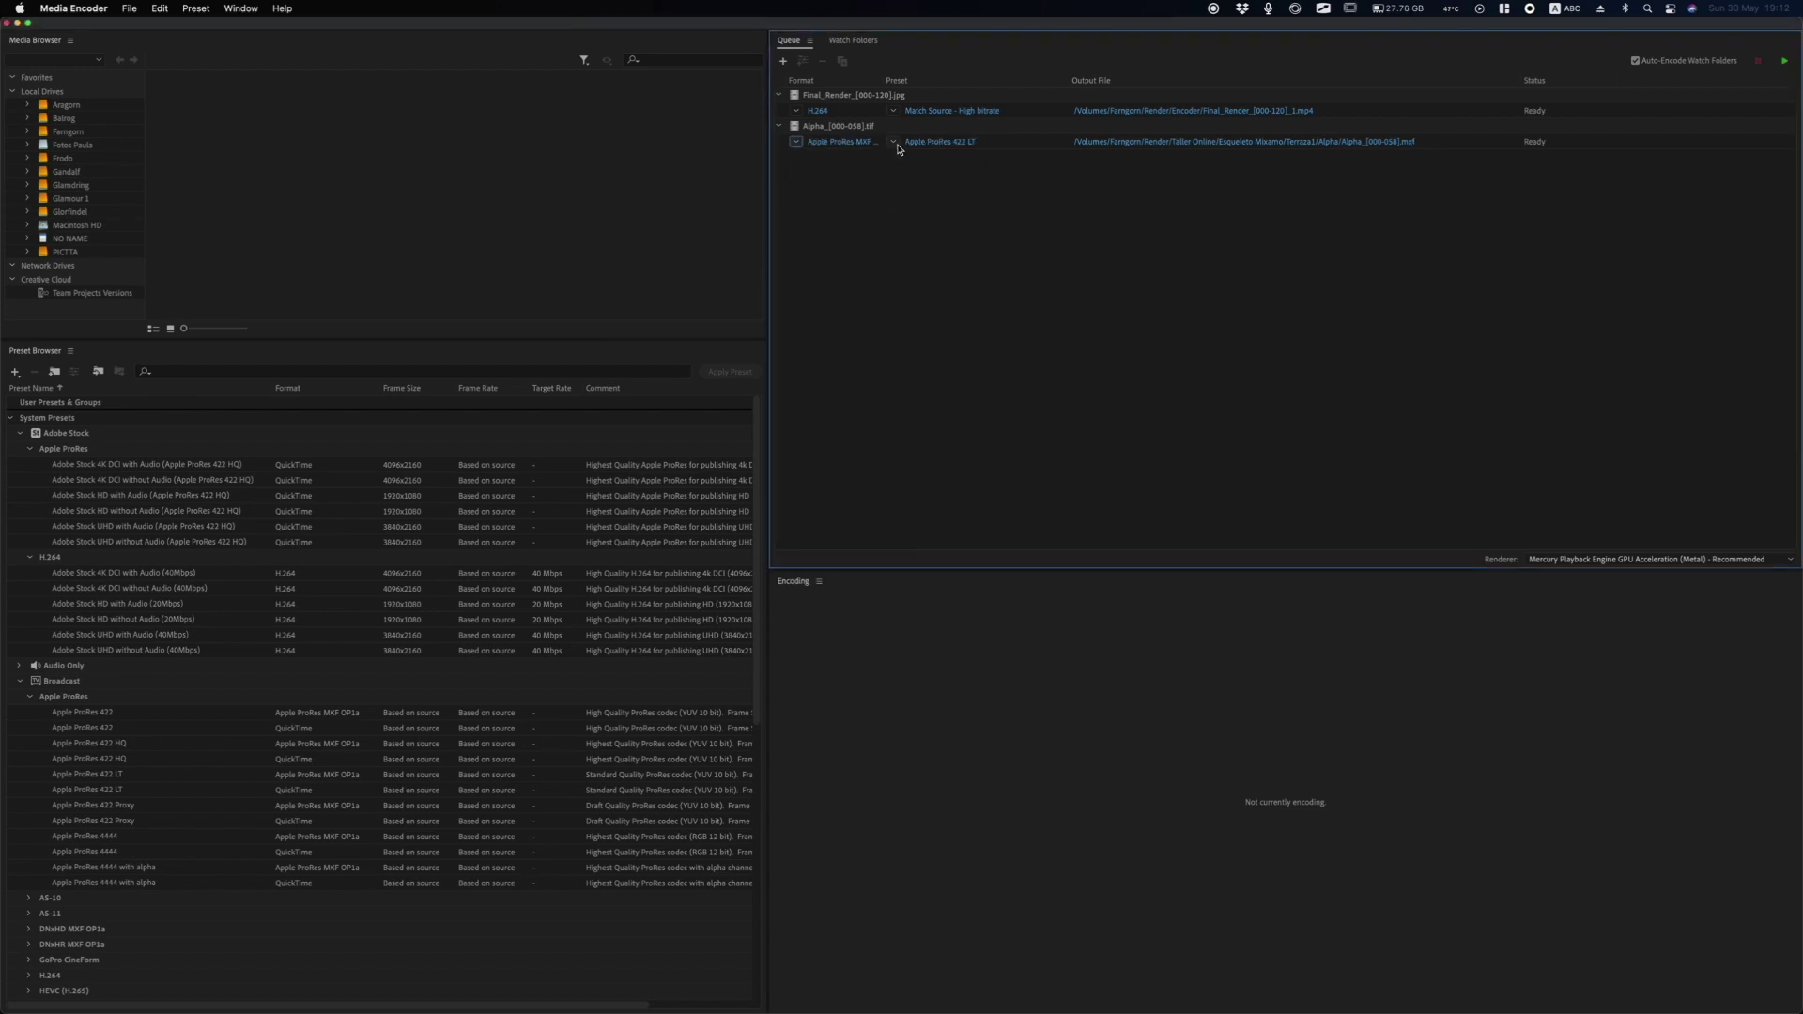
pyautogui.click(893, 142)
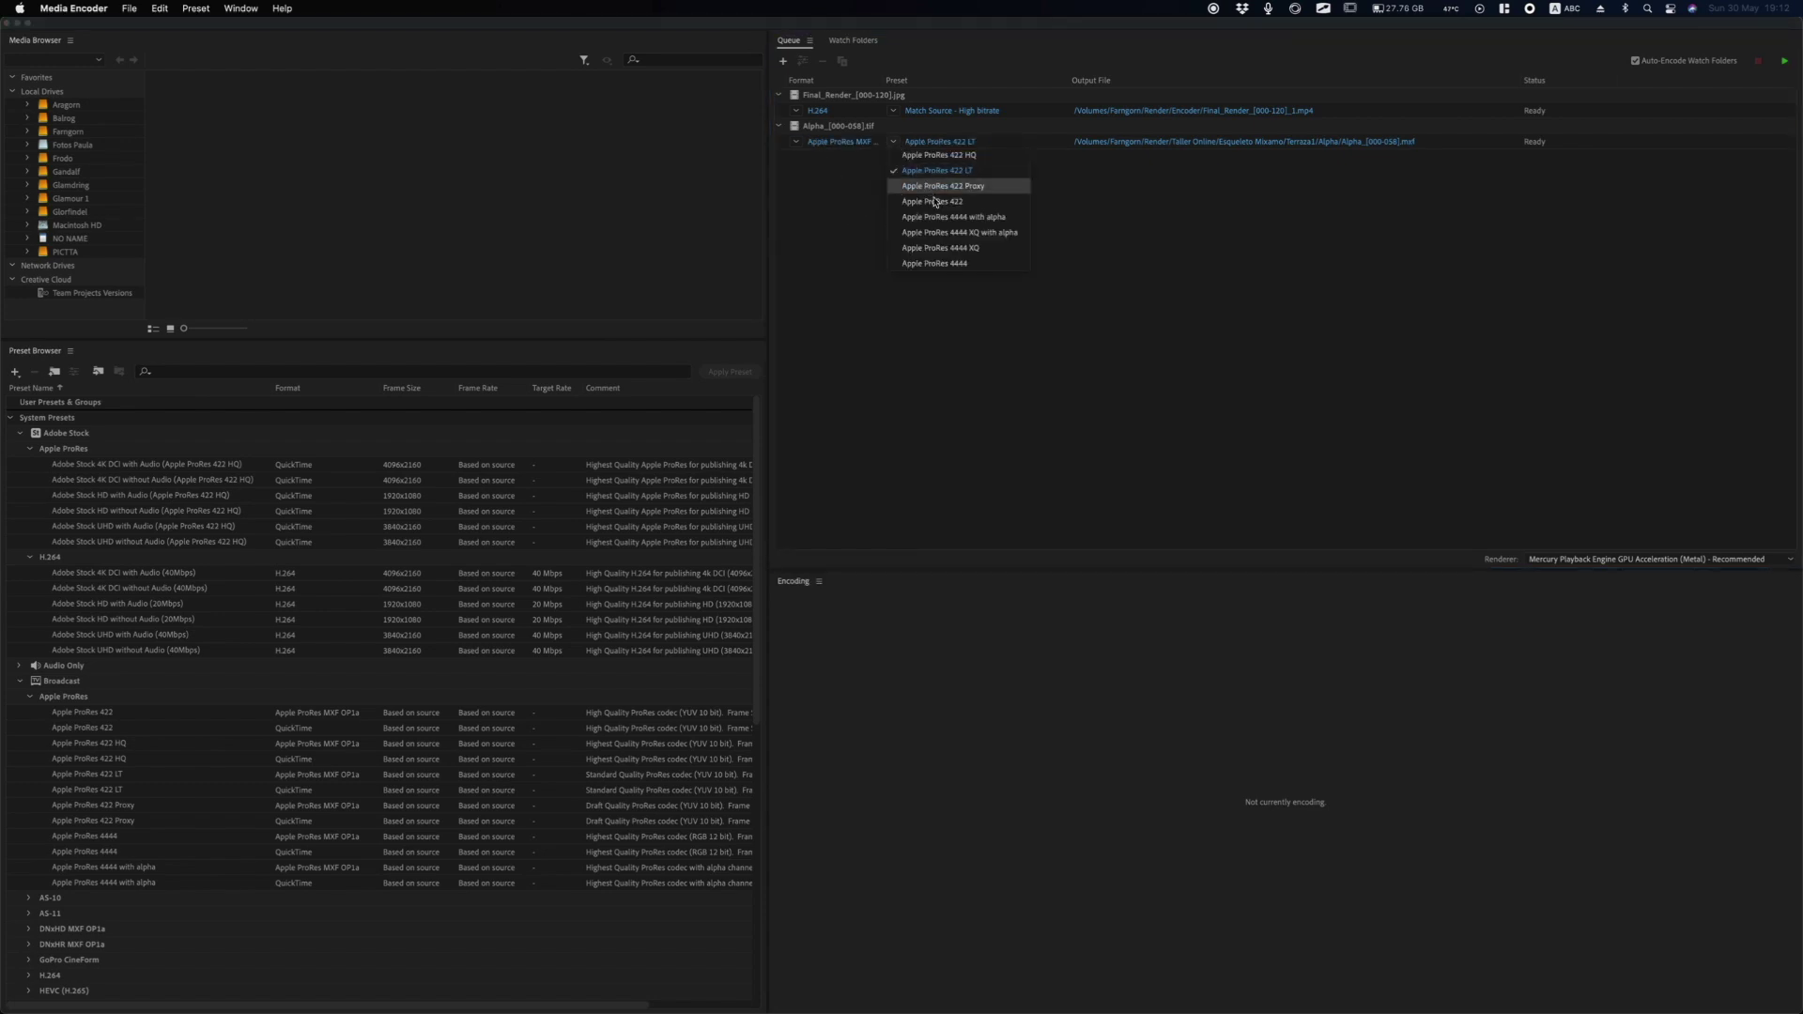
pyautogui.click(958, 249)
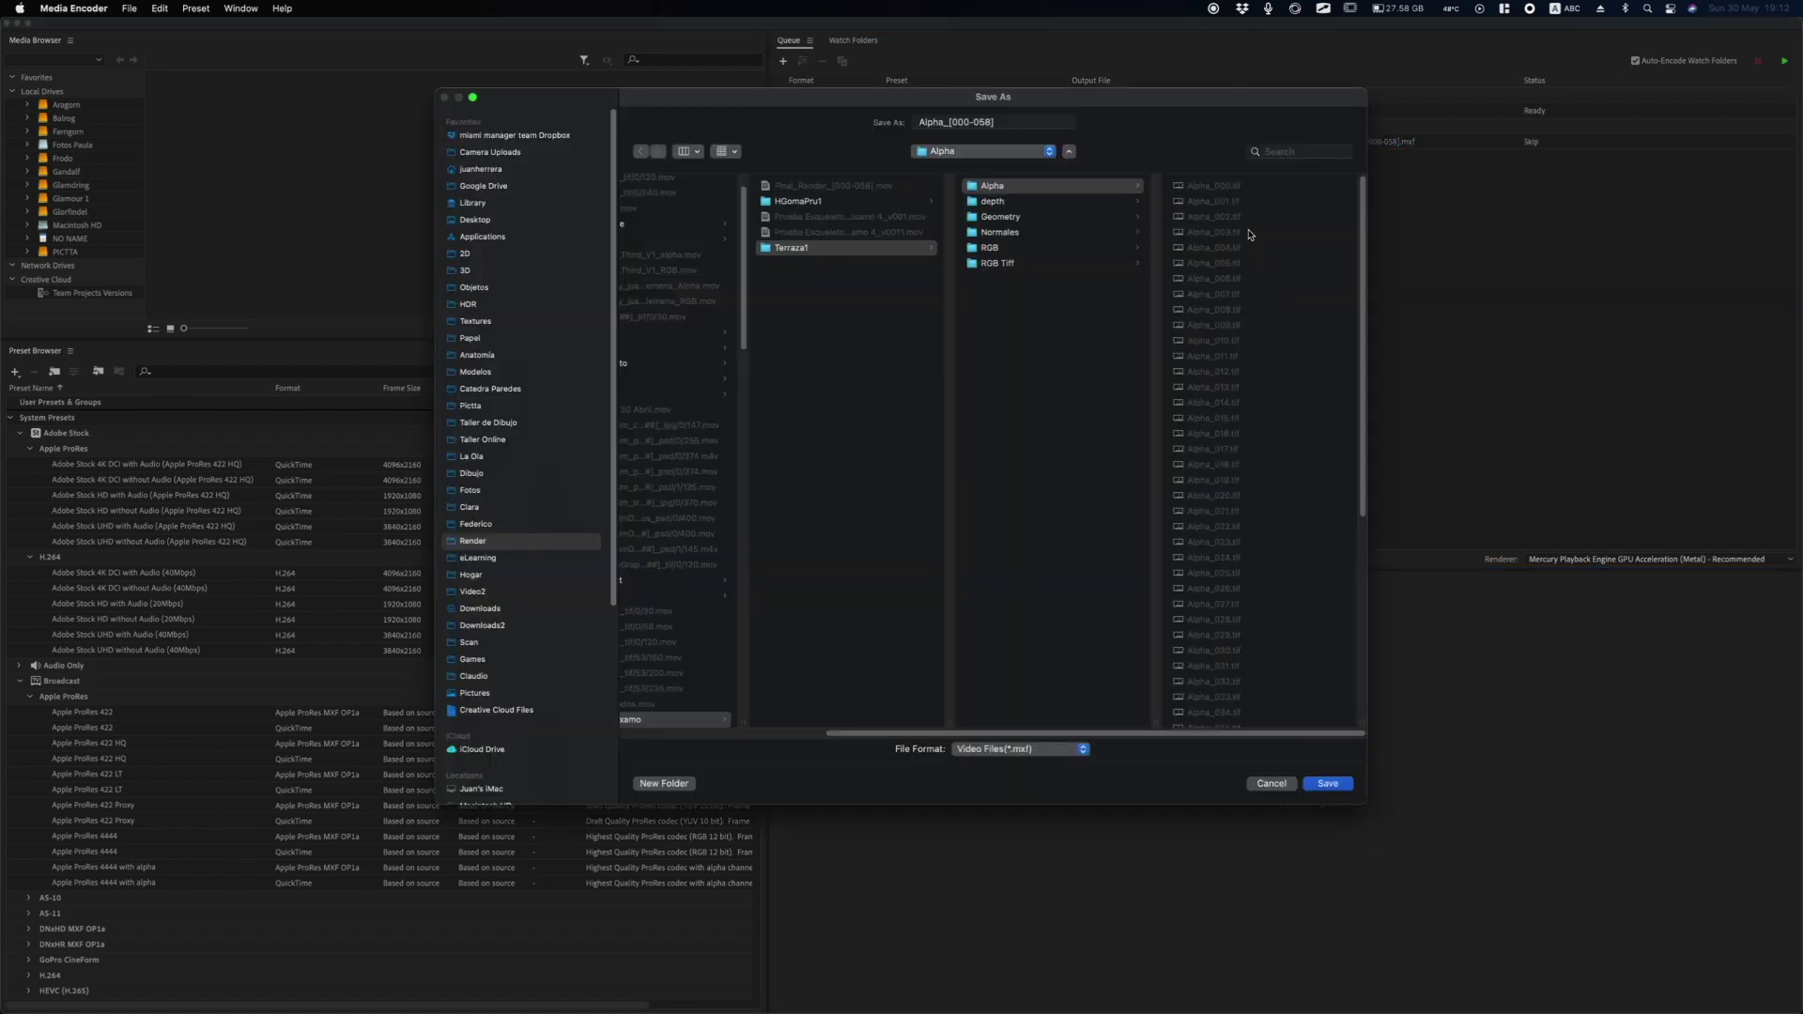
# Set the Encoder folder as the output location for the queued Alpha sequence.
pyautogui.click(1029, 155)
pyautogui.click(997, 284)
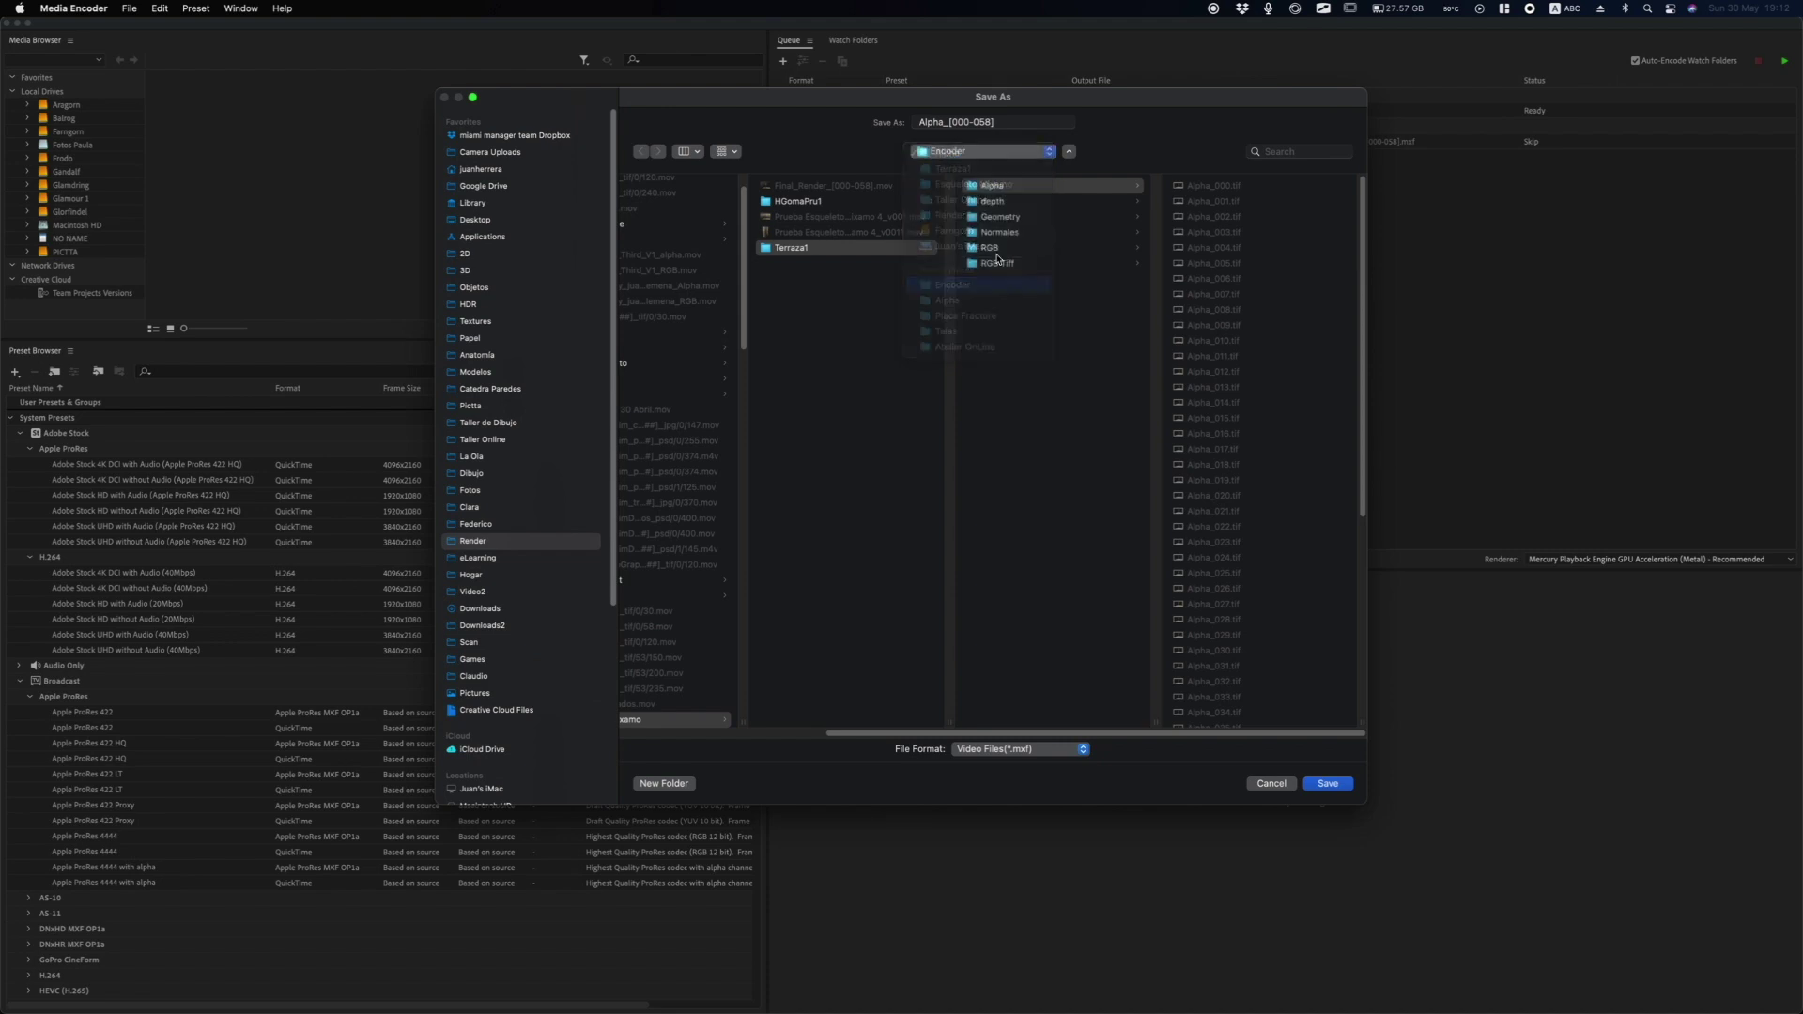
pyautogui.click(1333, 787)
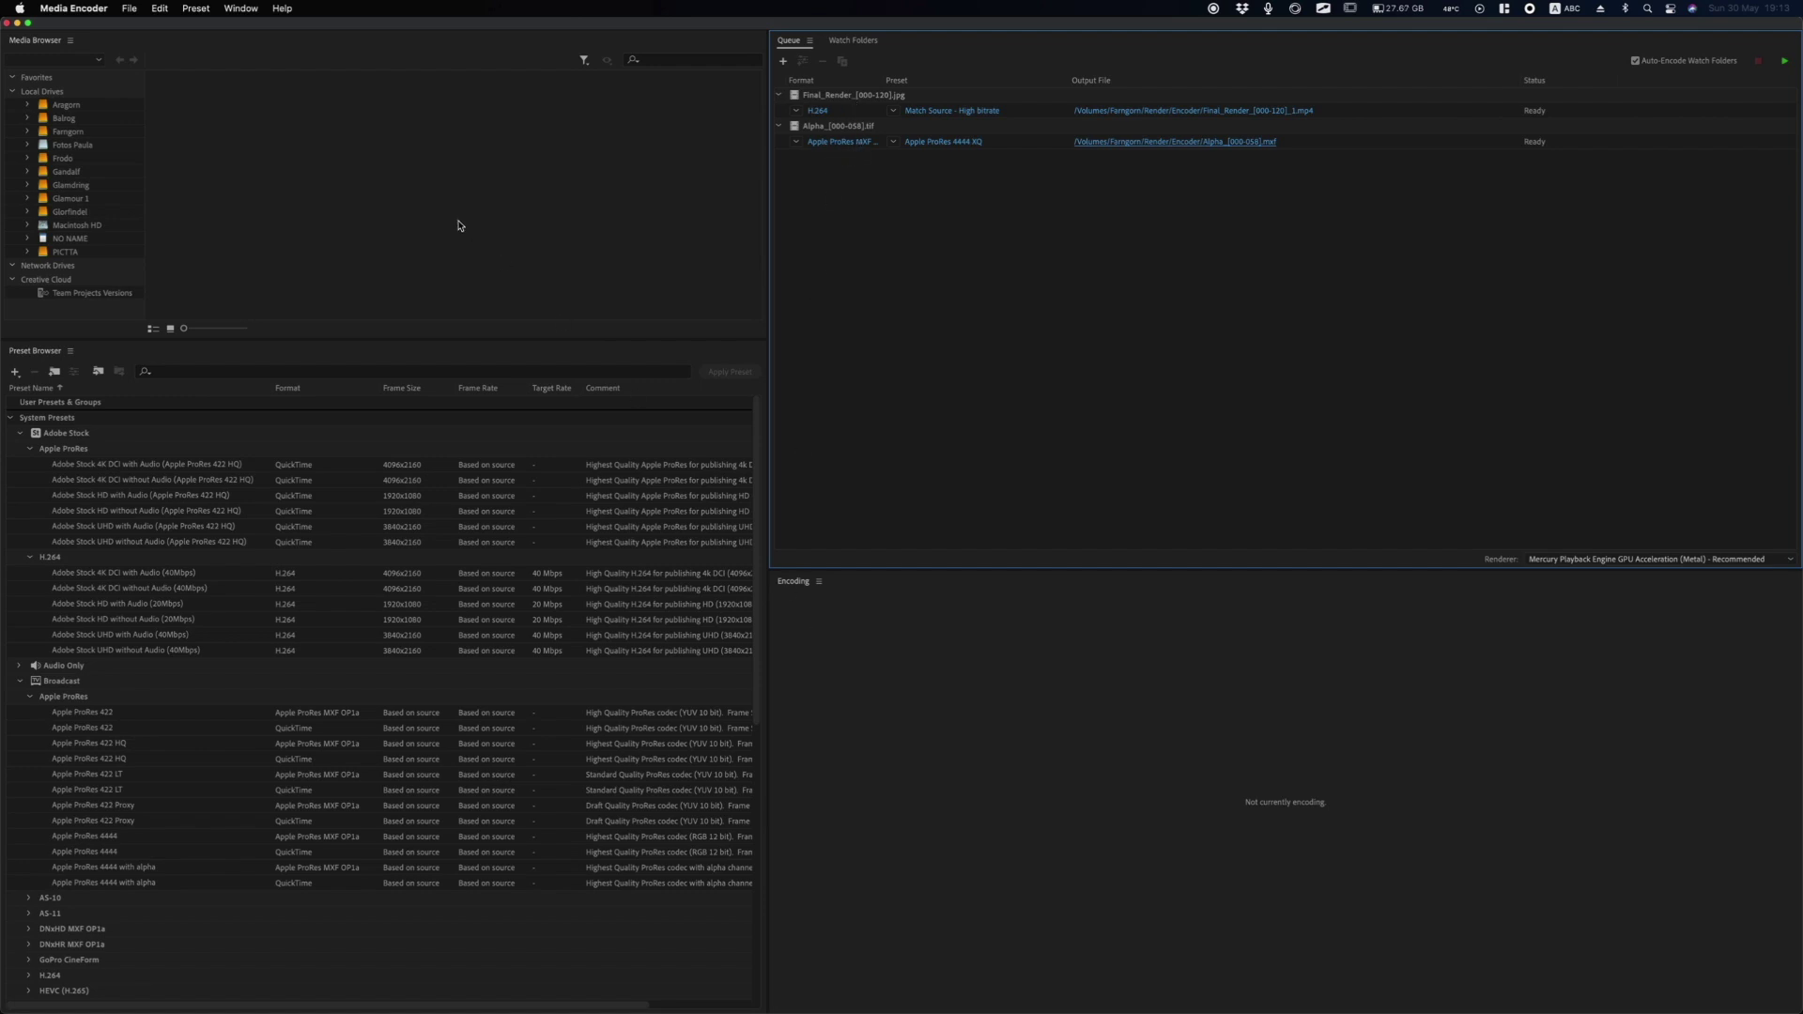
# Add the Depth pass image sequence to the queue, starting from Depth_000.tif in the depth folder.
pyautogui.click(428, 201)
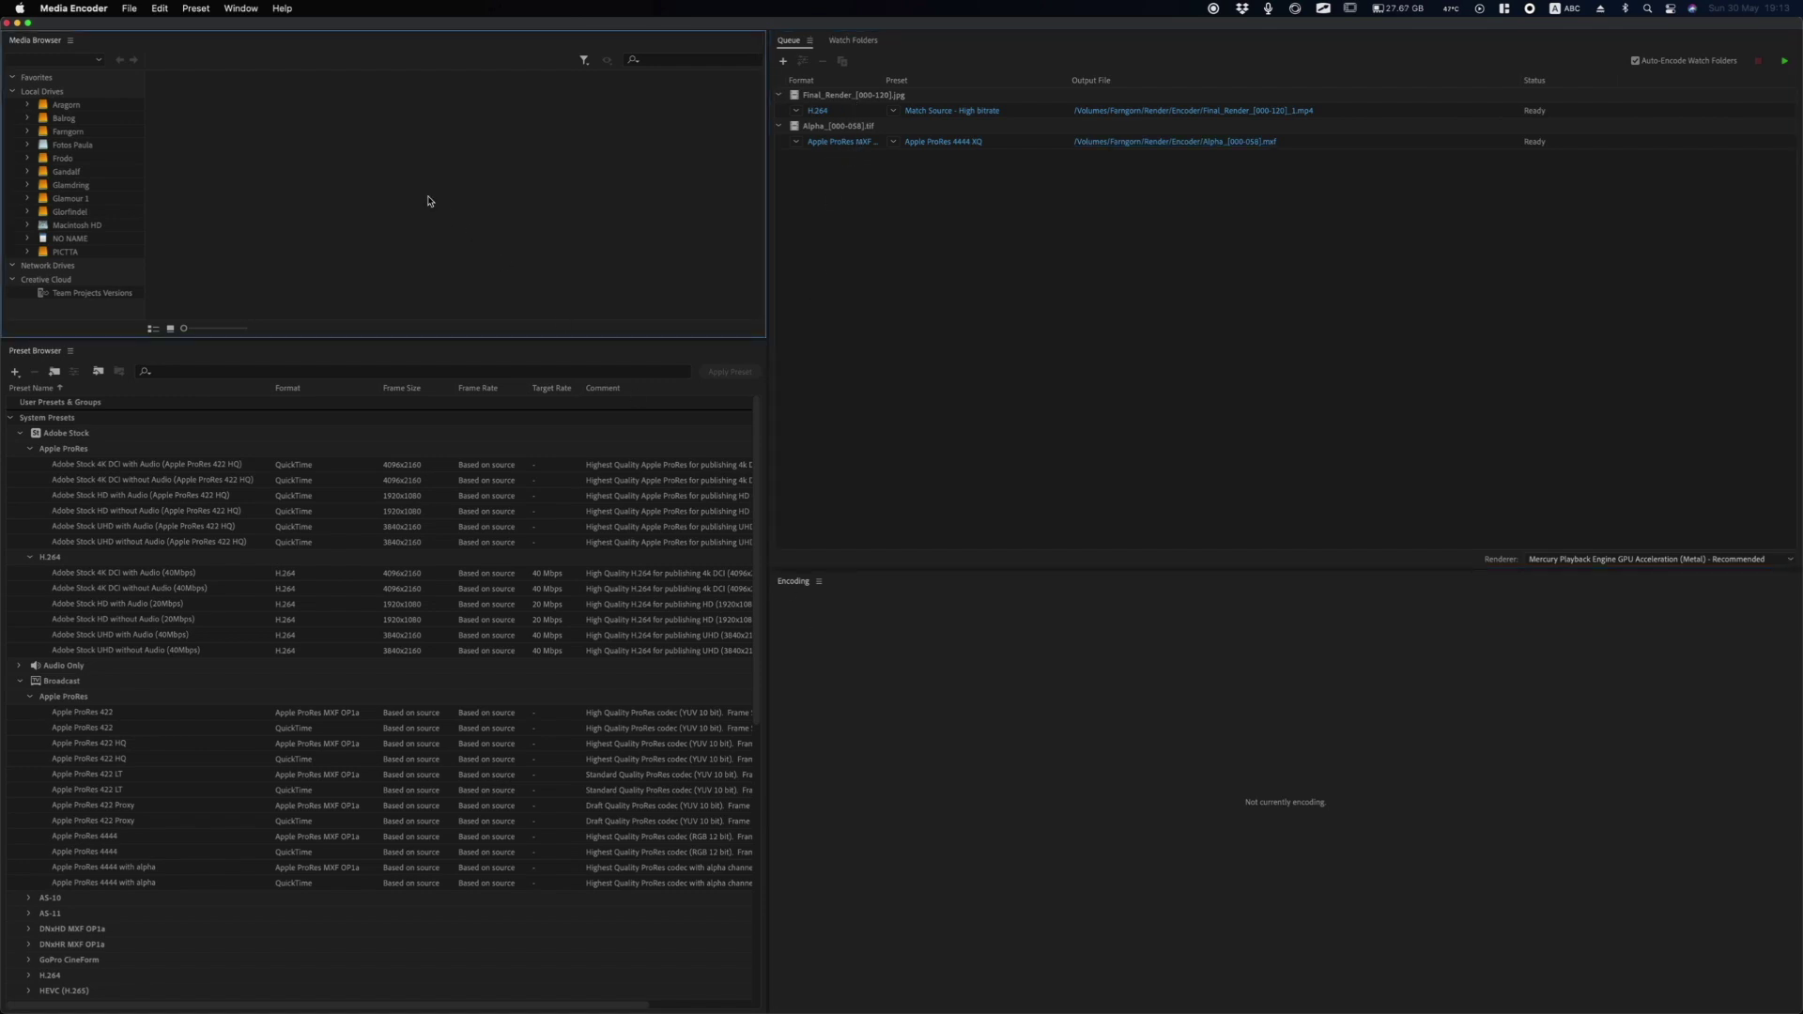
pyautogui.press('super+i')
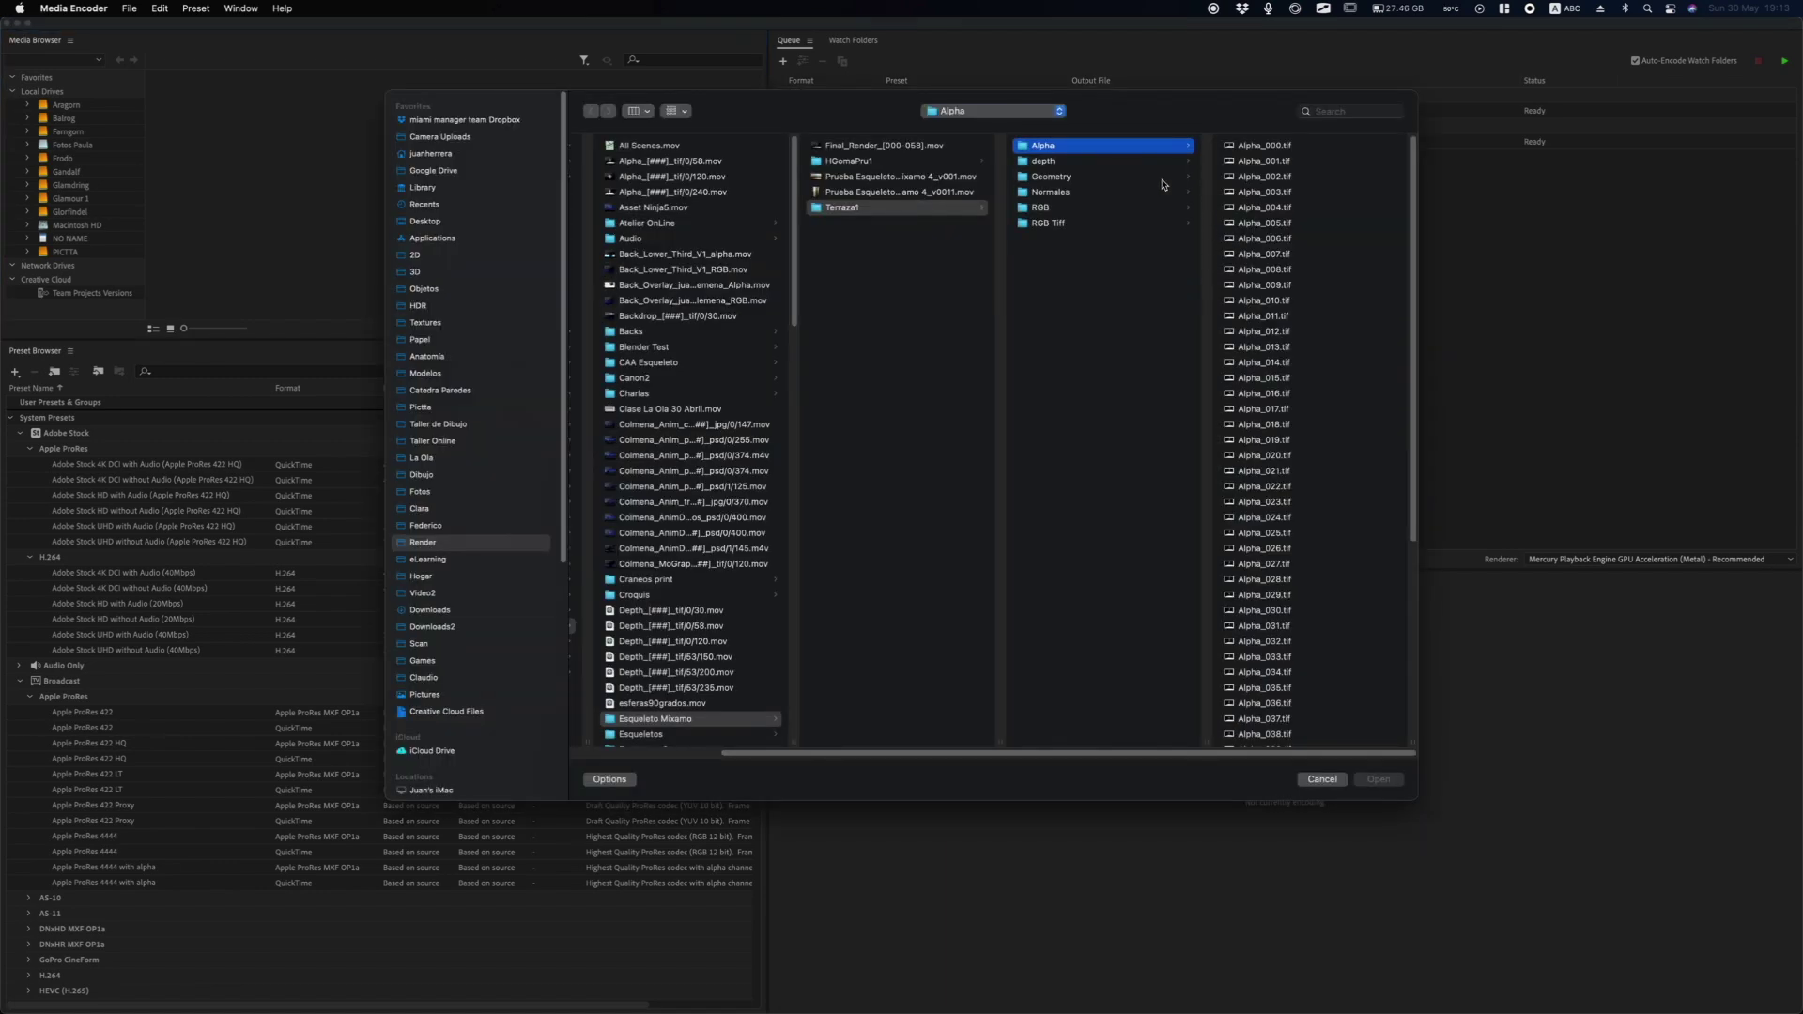
pyautogui.click(1054, 165)
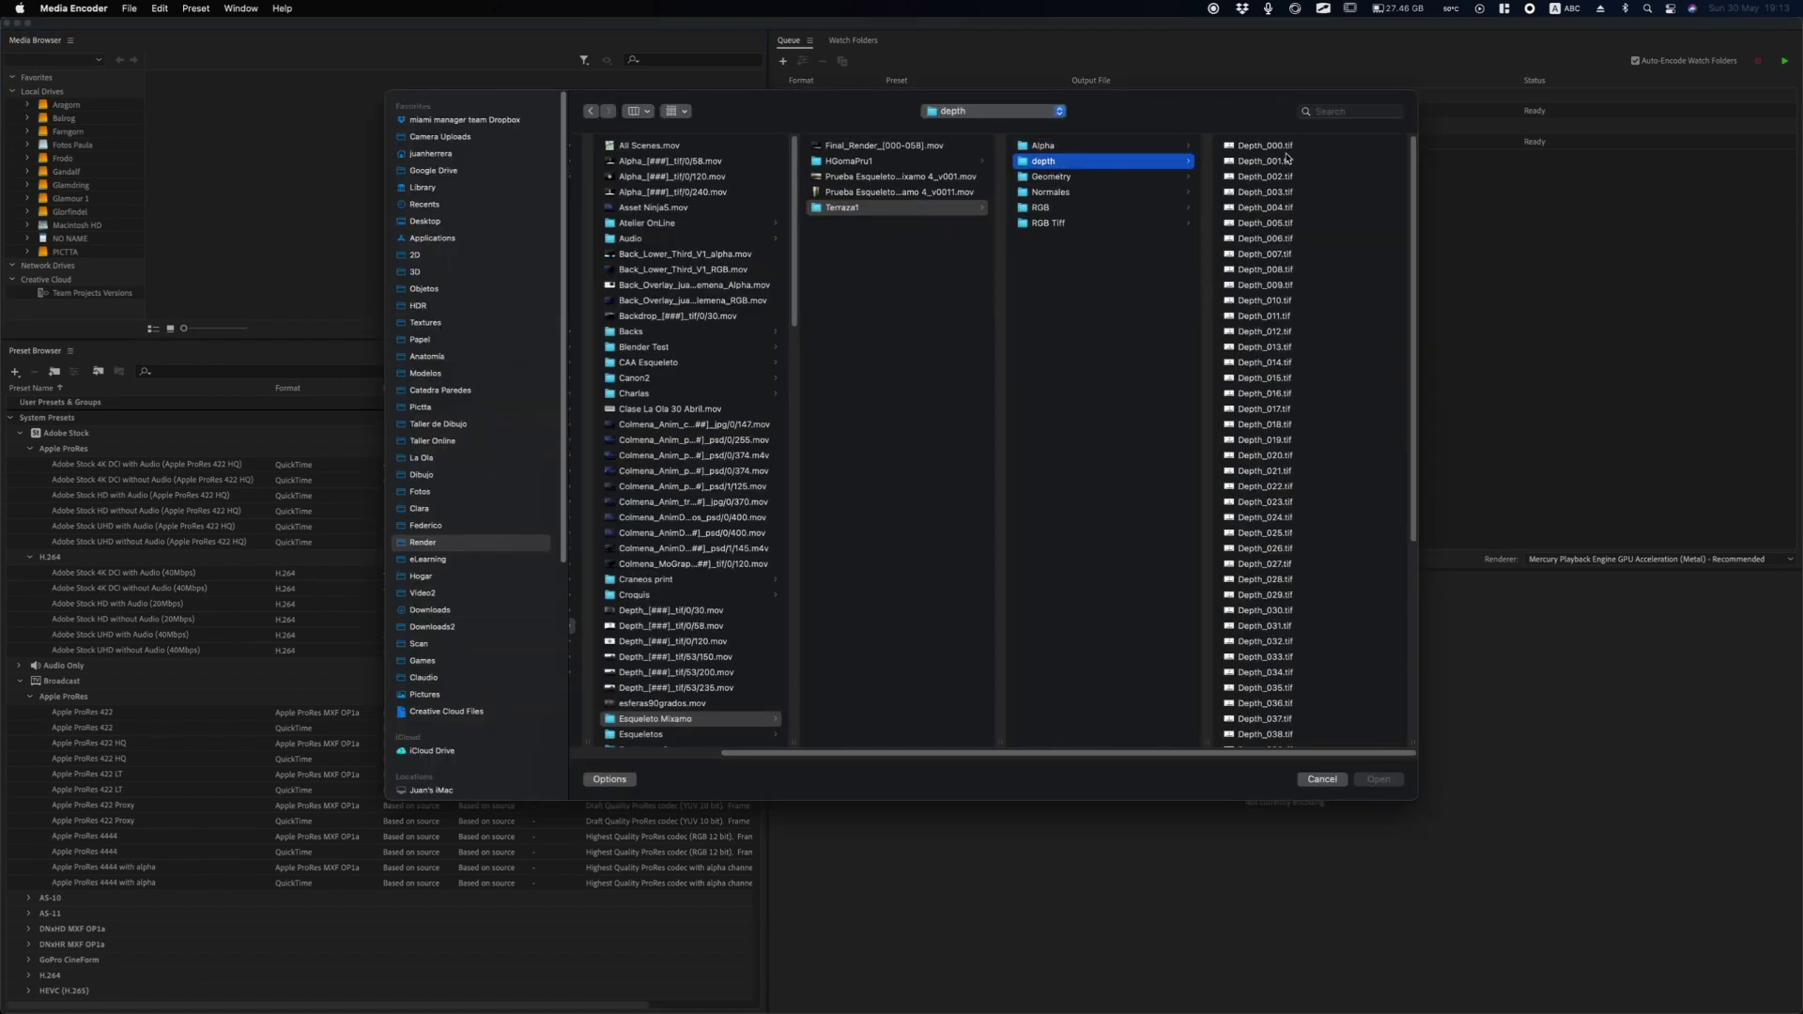
pyautogui.click(1283, 149)
pyautogui.press('Return')
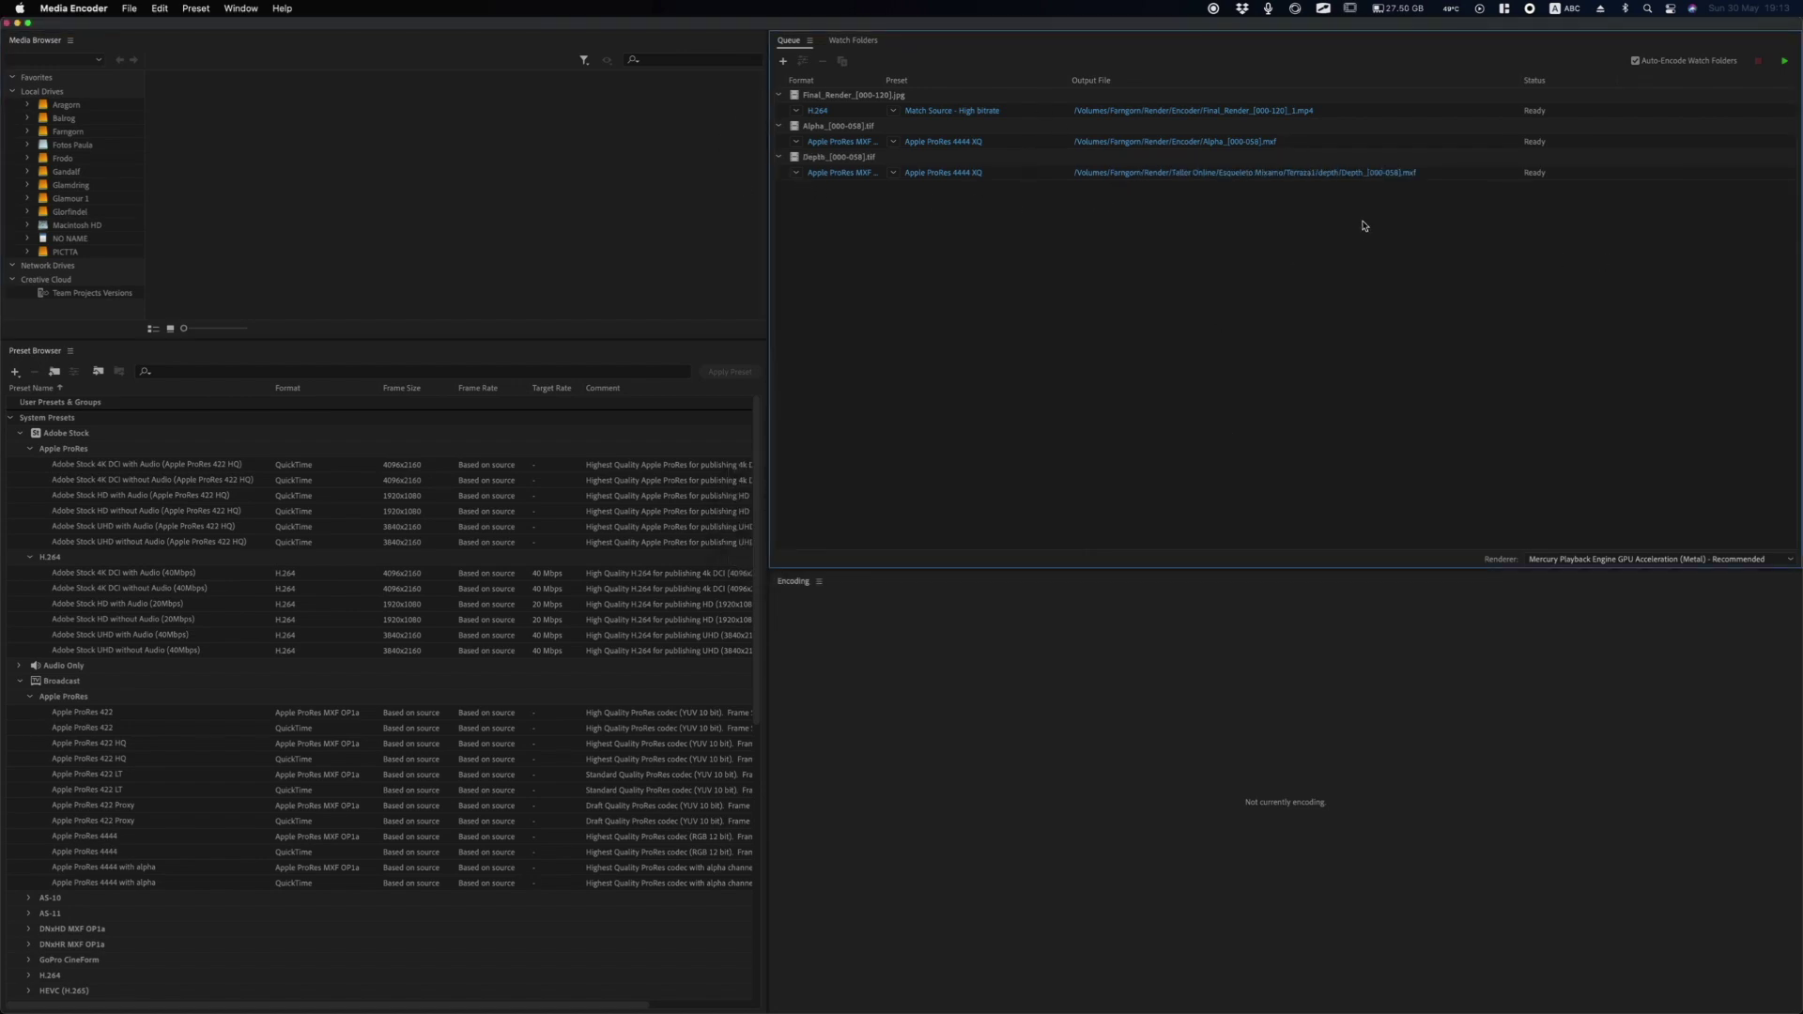
# Set the Encoder folder as the output location for the queued Depth sequence.
pyautogui.click(1340, 176)
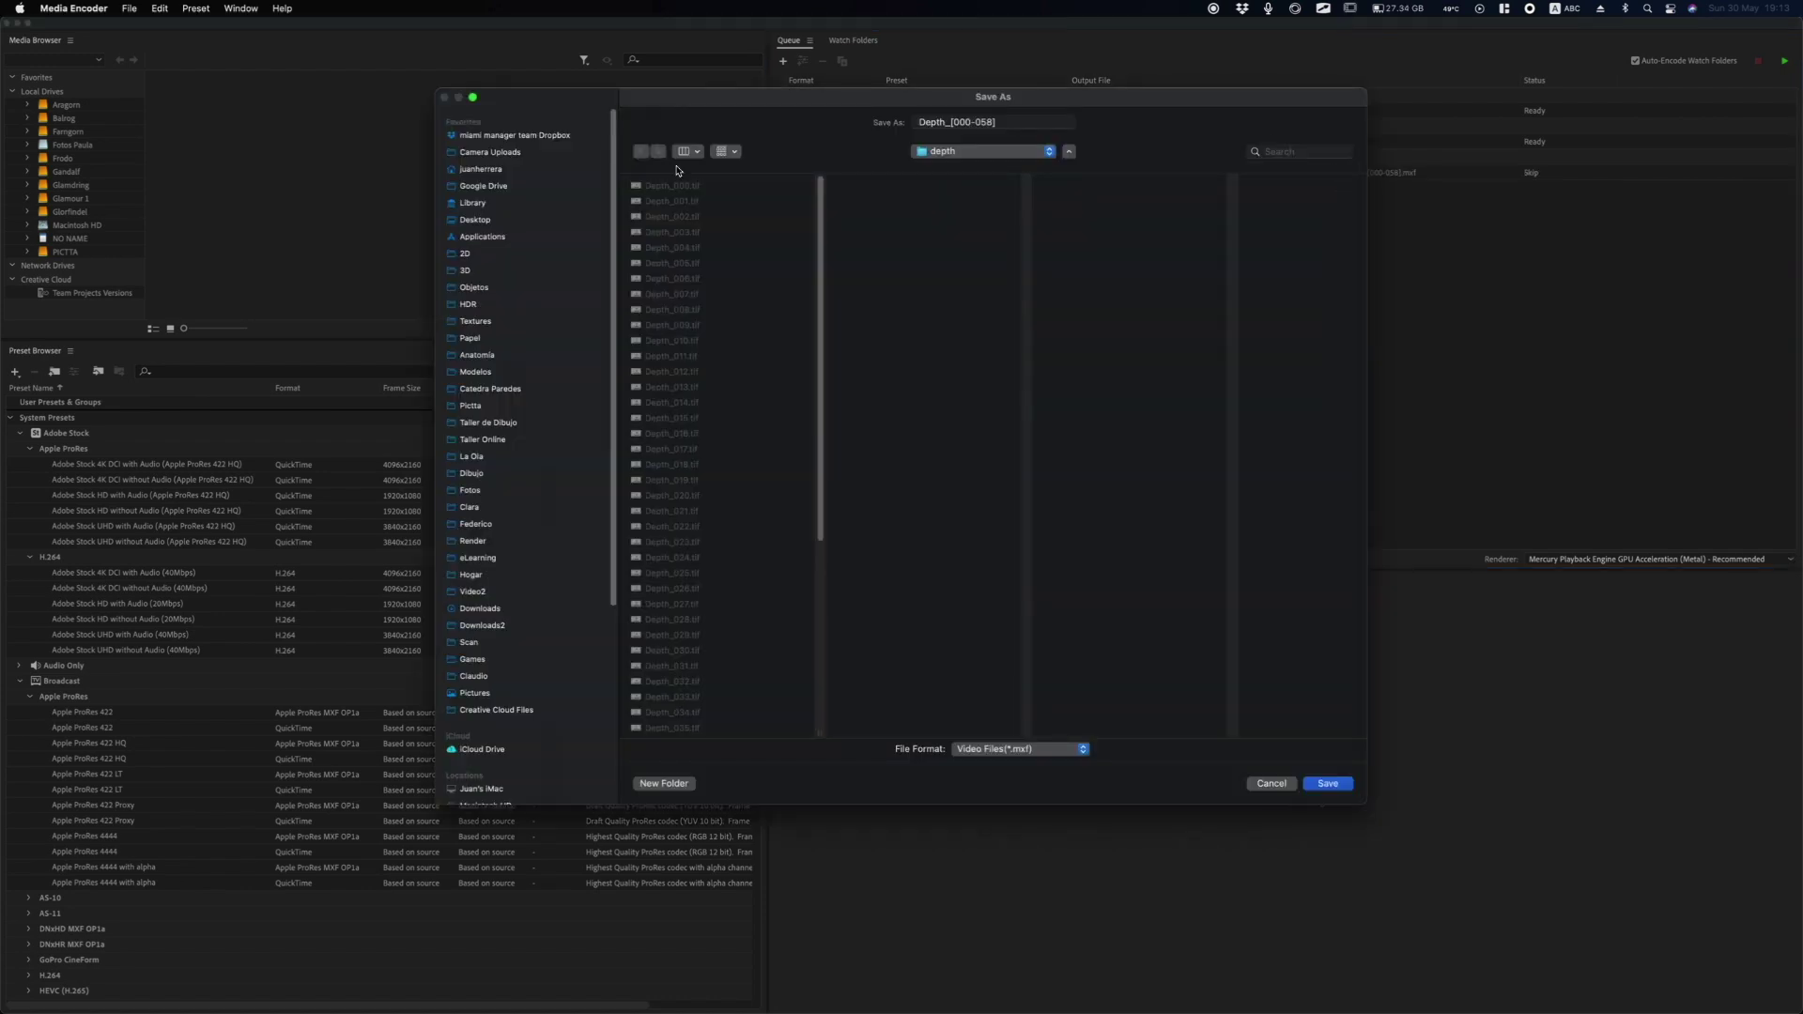
pyautogui.click(933, 154)
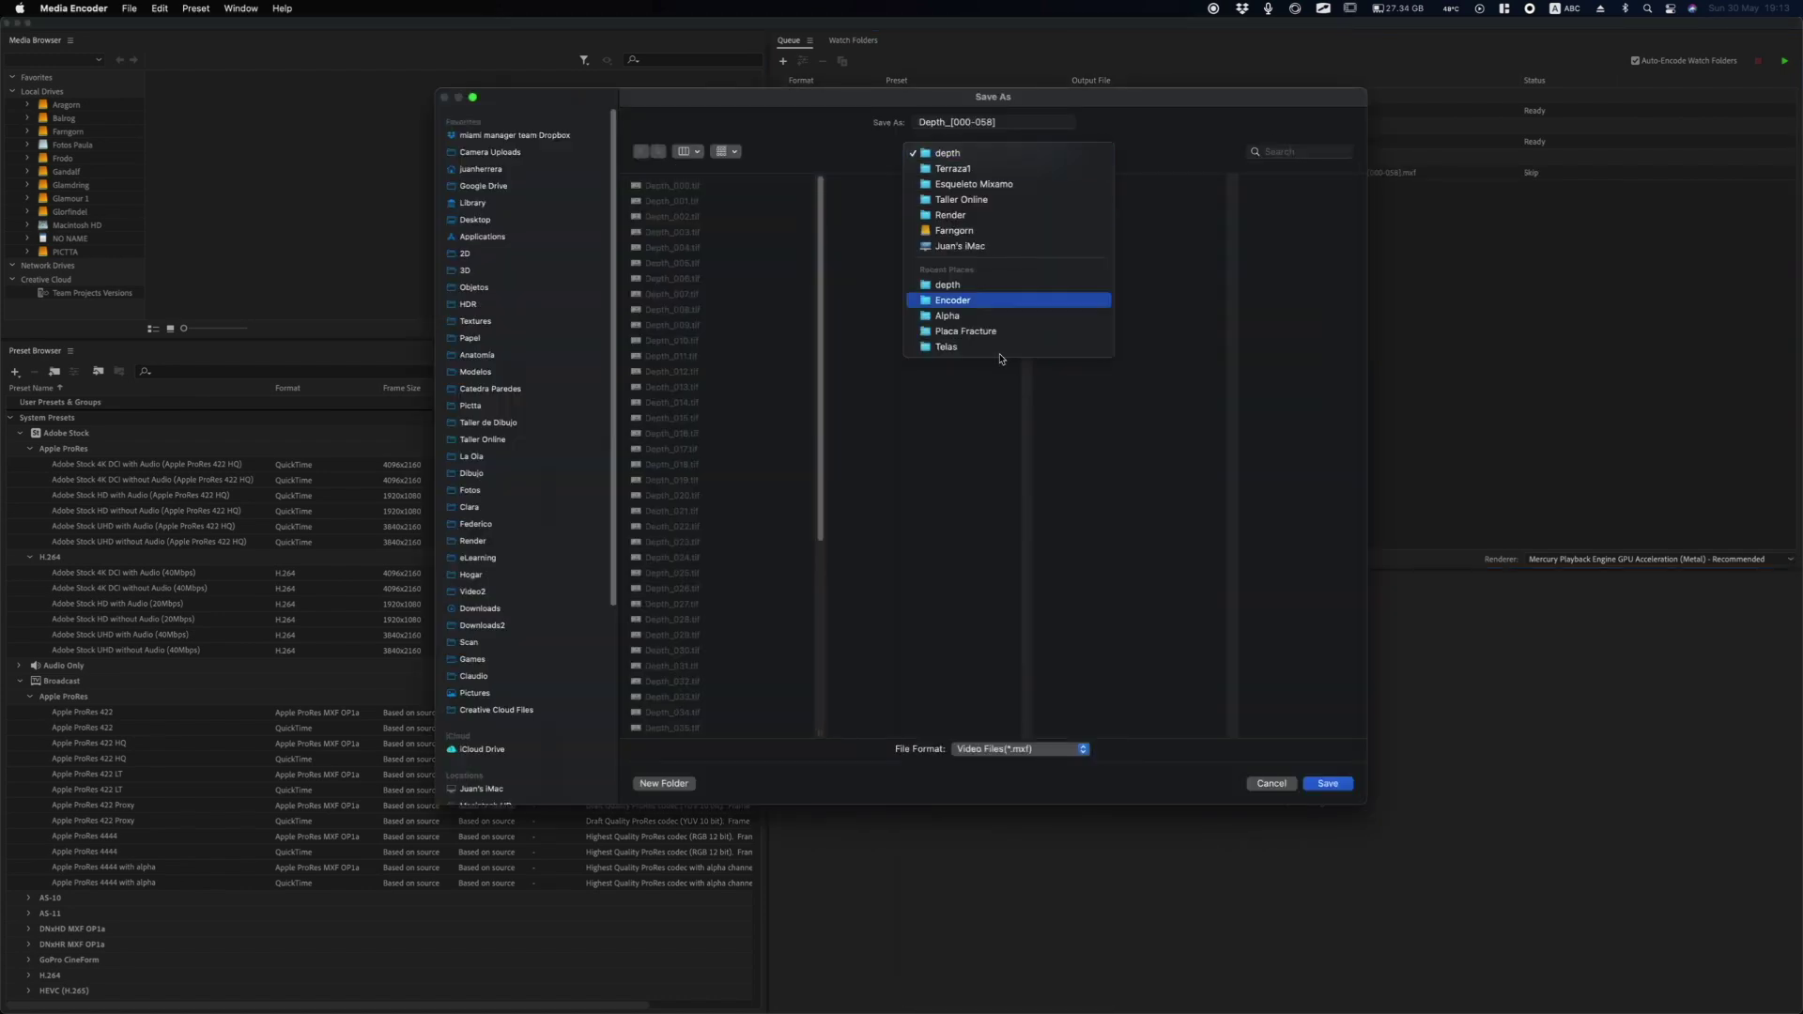
pyautogui.click(986, 300)
pyautogui.click(1328, 785)
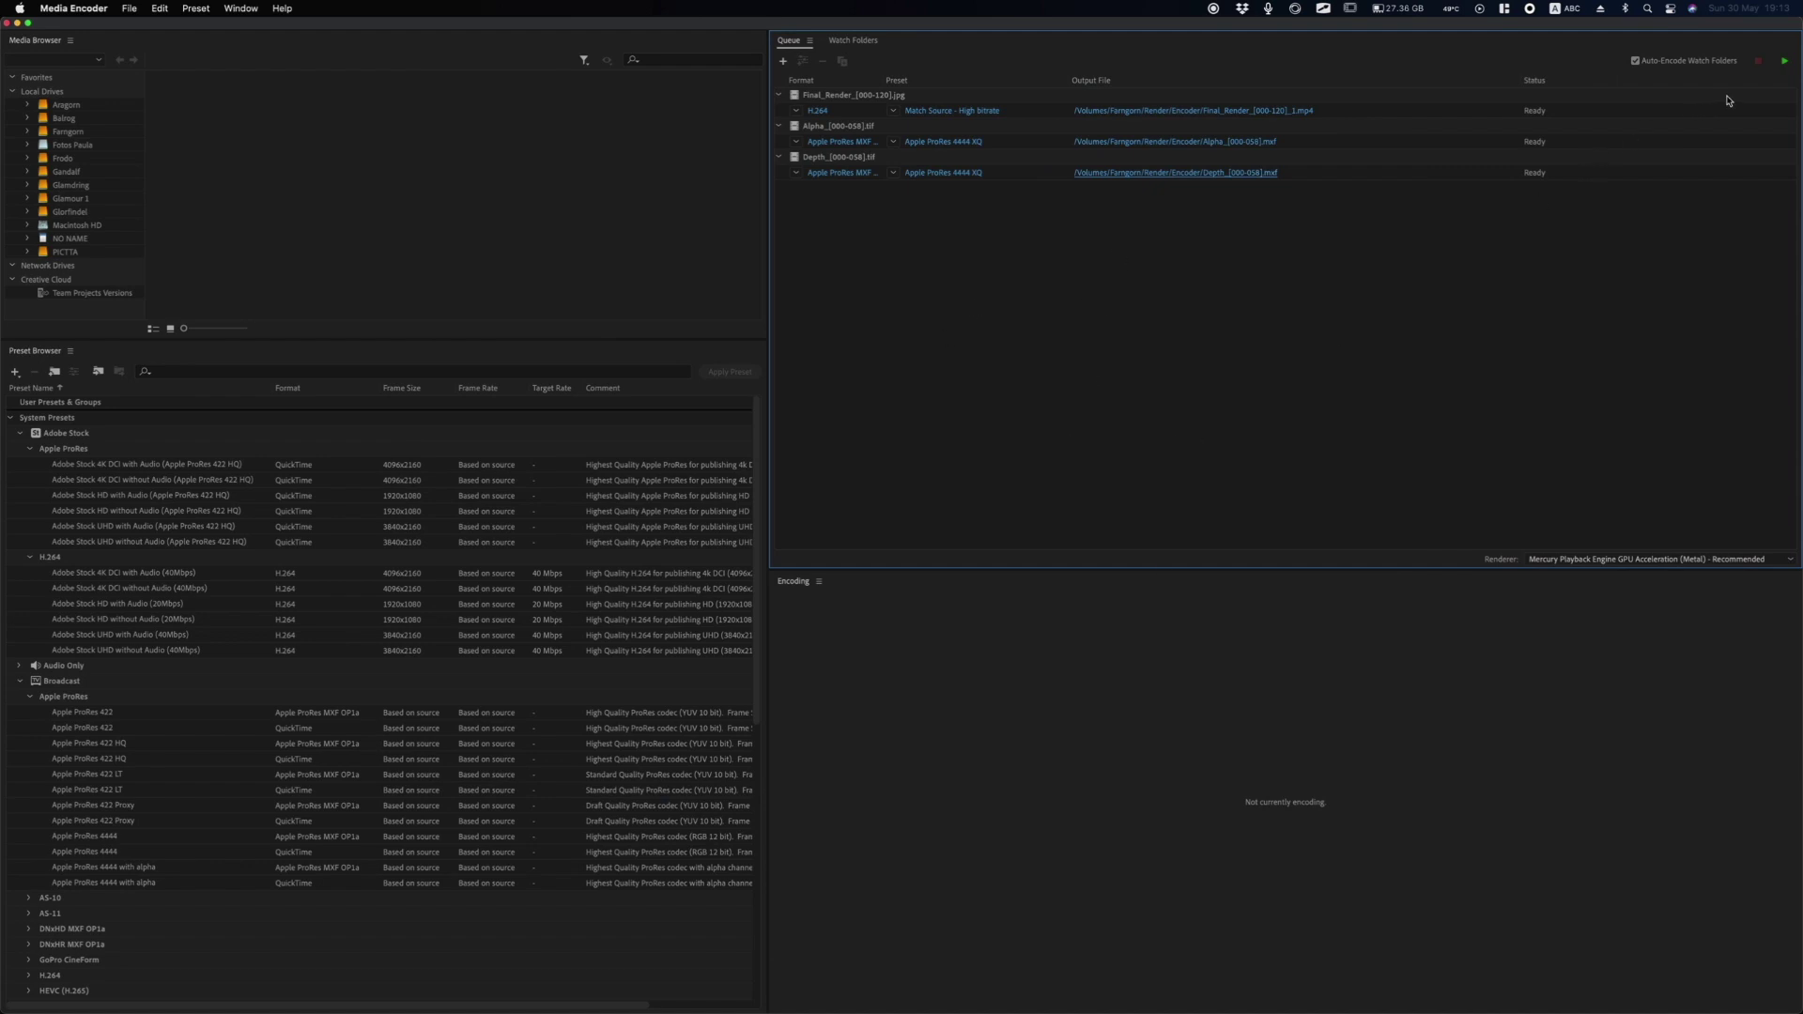
# Start encoding the queued Final_Render, Alpha and Depth sequences.
pyautogui.hotkey('ctrl', 'shift', 'a')
pyautogui.moveTo(1520, 327)
pyautogui.mouseDown()
pyautogui.moveTo(1759, 112)
pyautogui.moveTo(1799, 71)
pyautogui.moveTo(1784, 51)
pyautogui.moveTo(1769, 75)
pyautogui.moveTo(1798, 77)
pyautogui.moveTo(1792, 48)
pyautogui.mouseUp()
pyautogui.press('Escape')
pyautogui.click(1785, 63)
# Reveal the encoded Final_Render video in Finder and close all other Finder windows except the Encoder folder.
pyautogui.click(1242, 111)
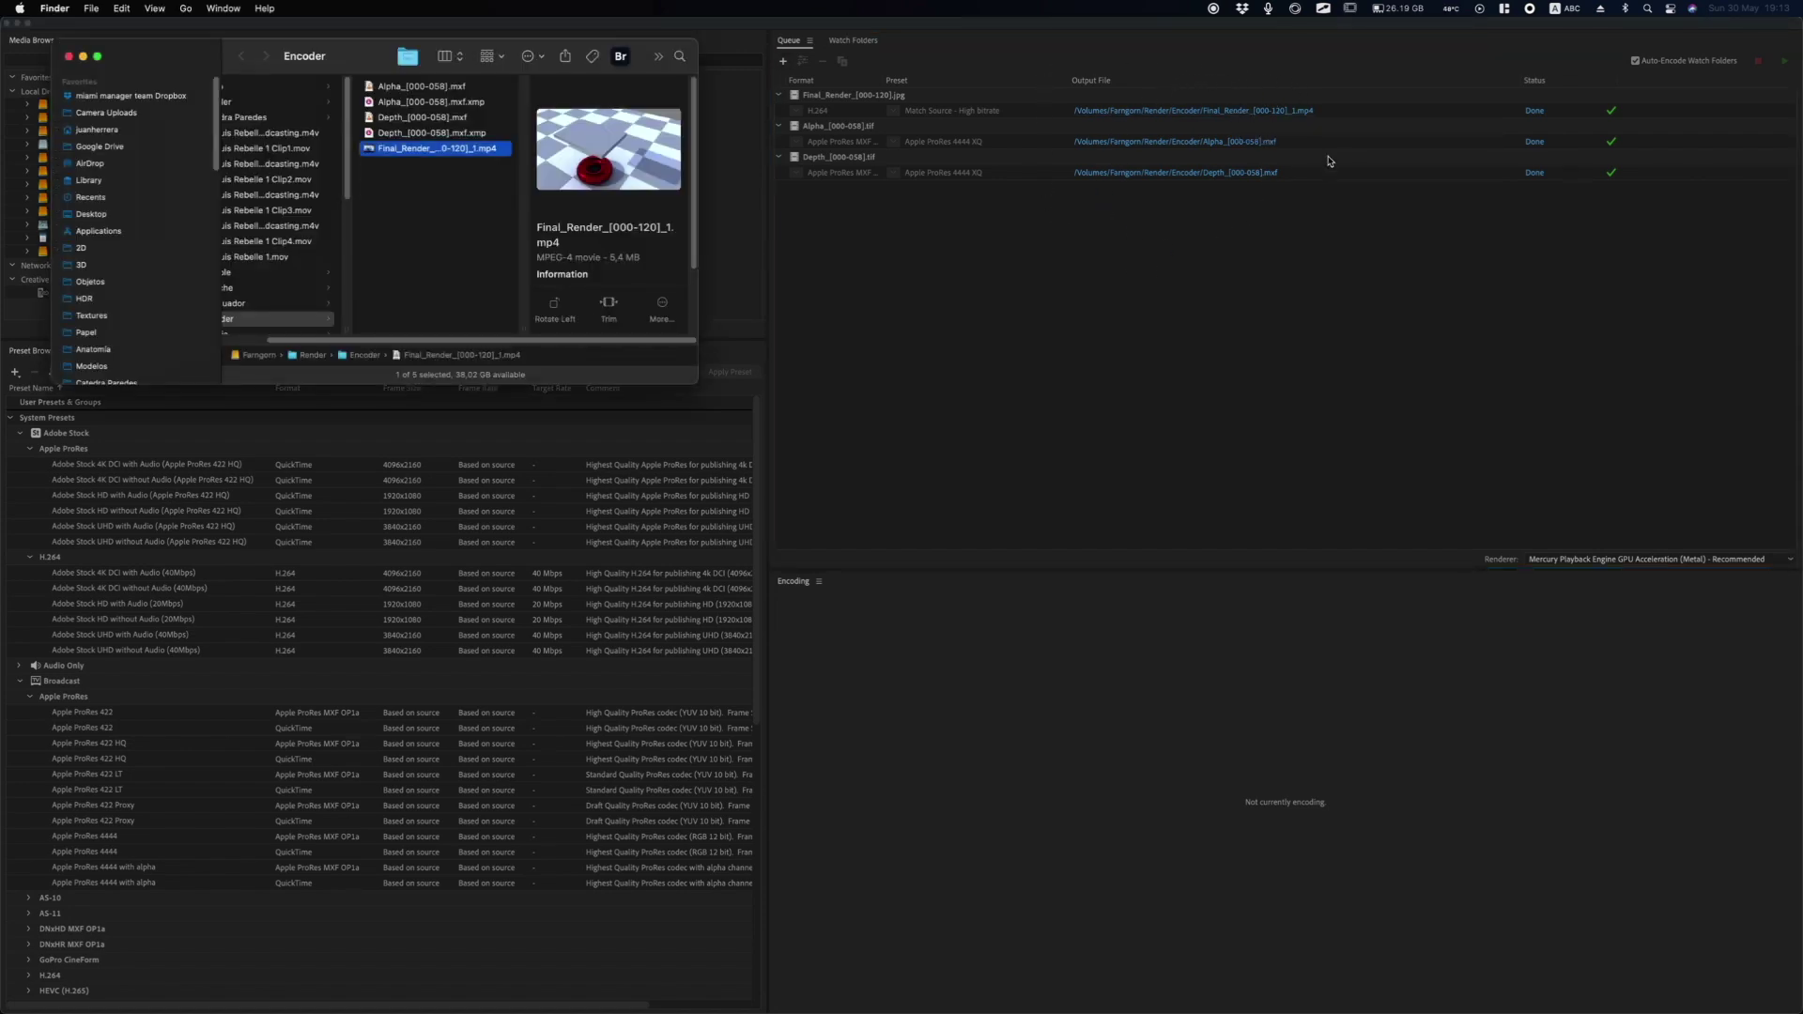
pyautogui.moveTo(348, 57); pyautogui.dragTo(926, 358)
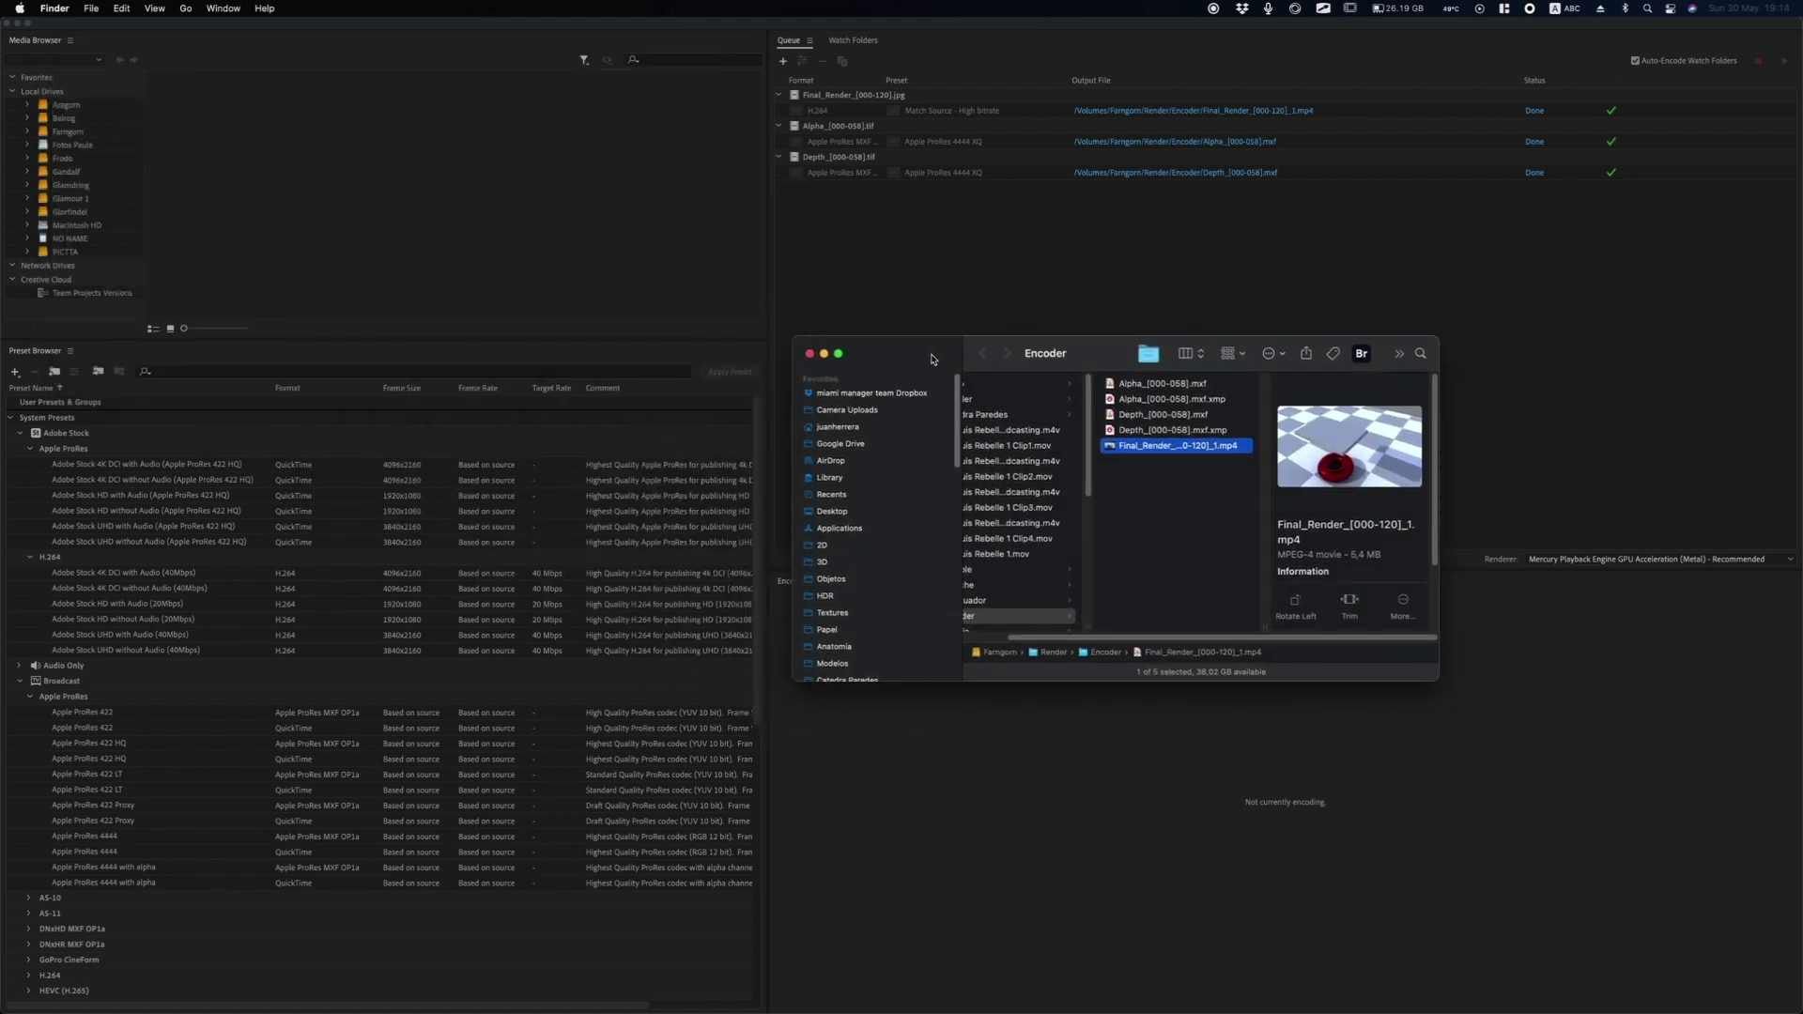
pyautogui.click(925, 358)
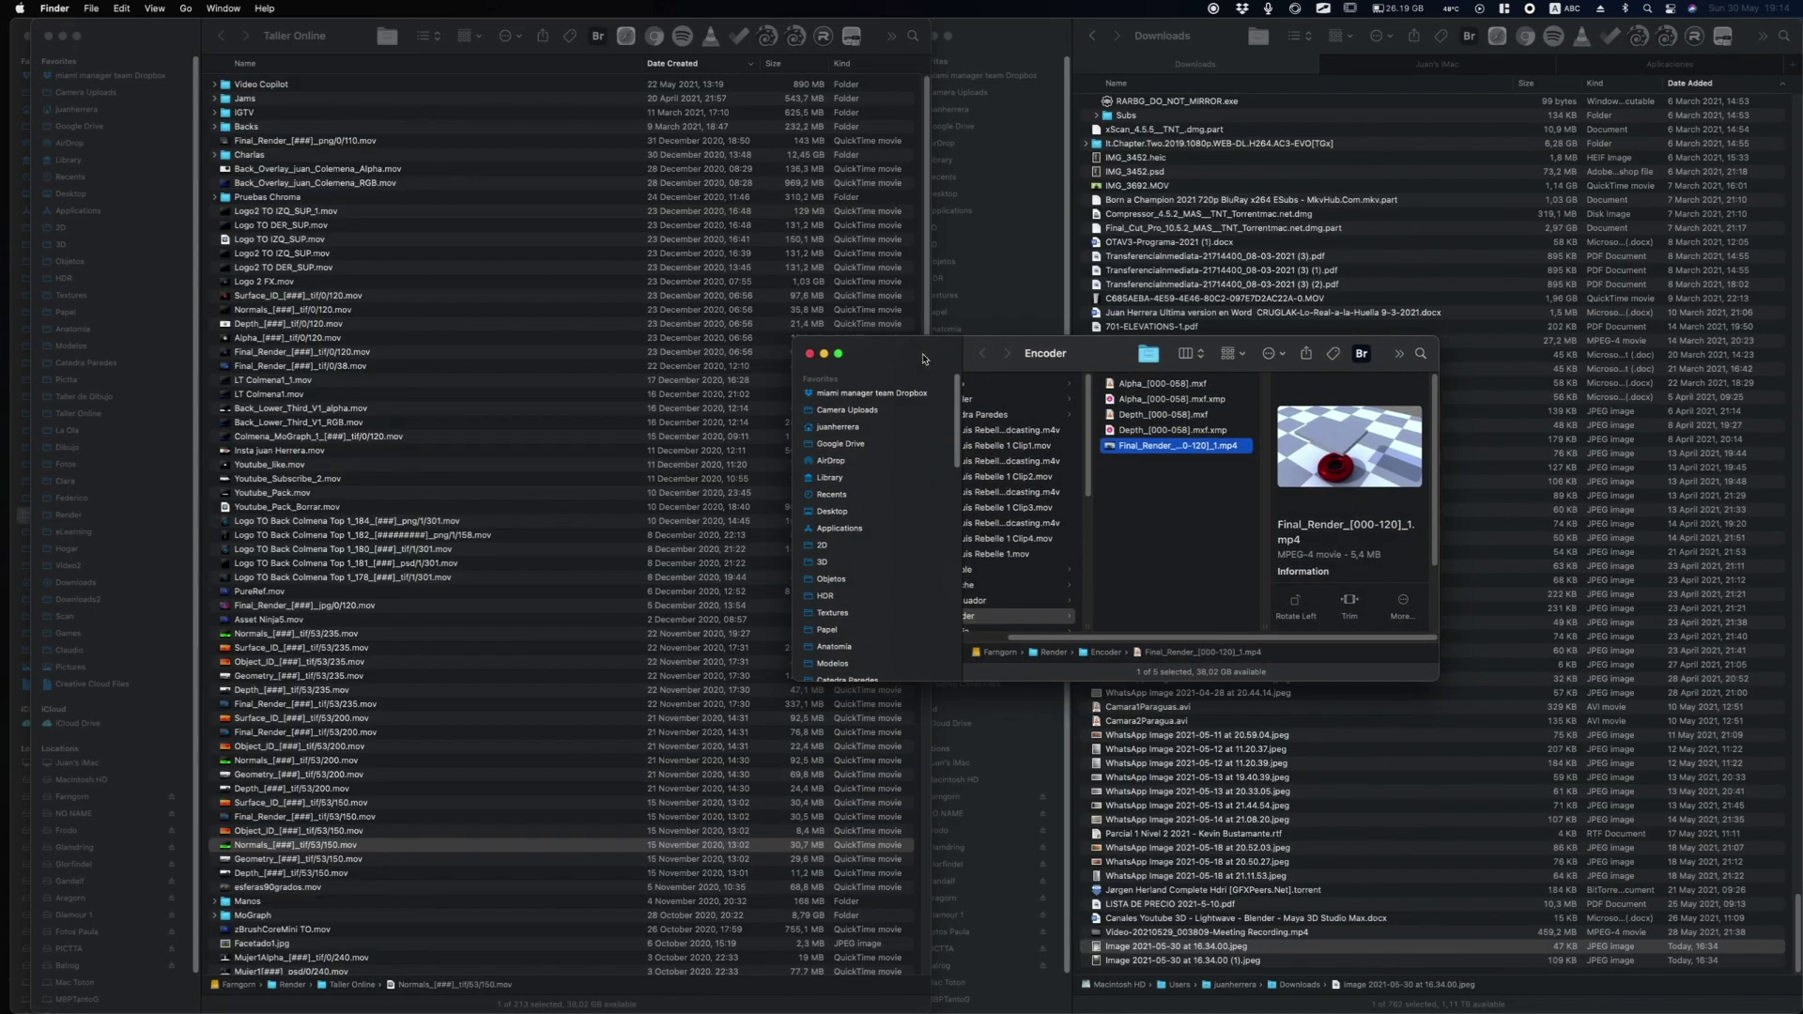
pyautogui.click(48, 35)
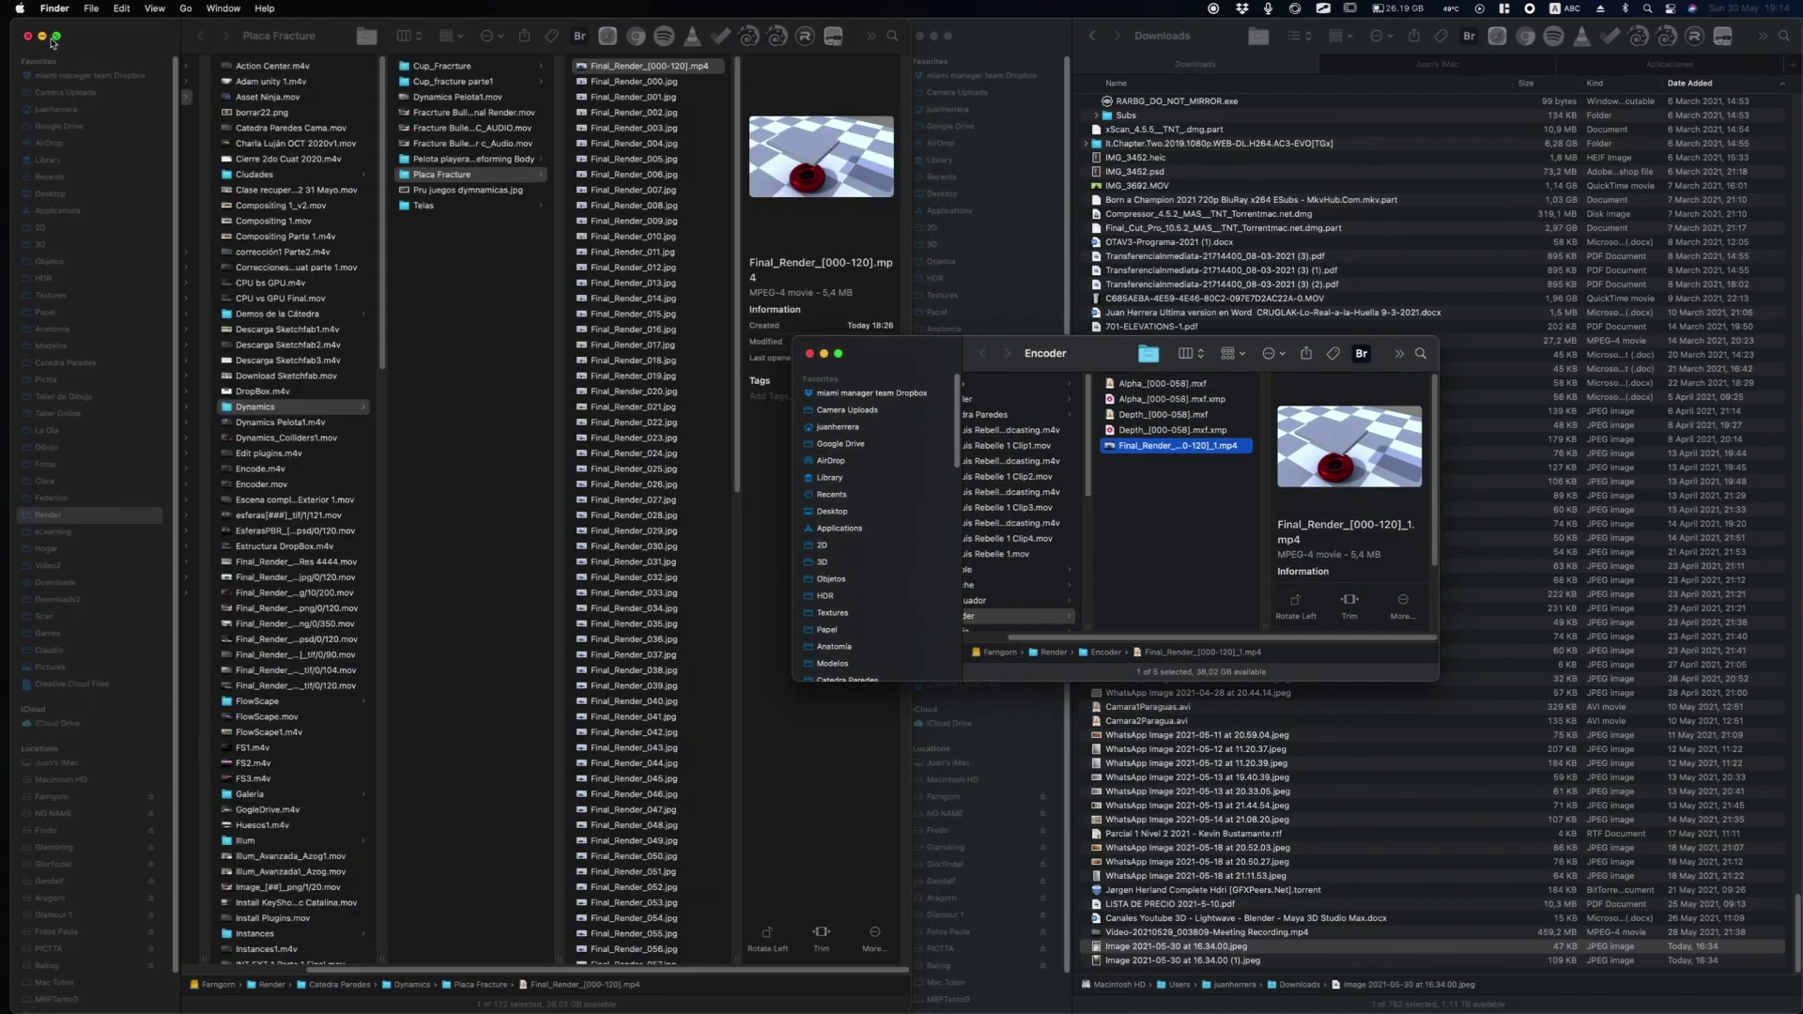
pyautogui.press('super+w')
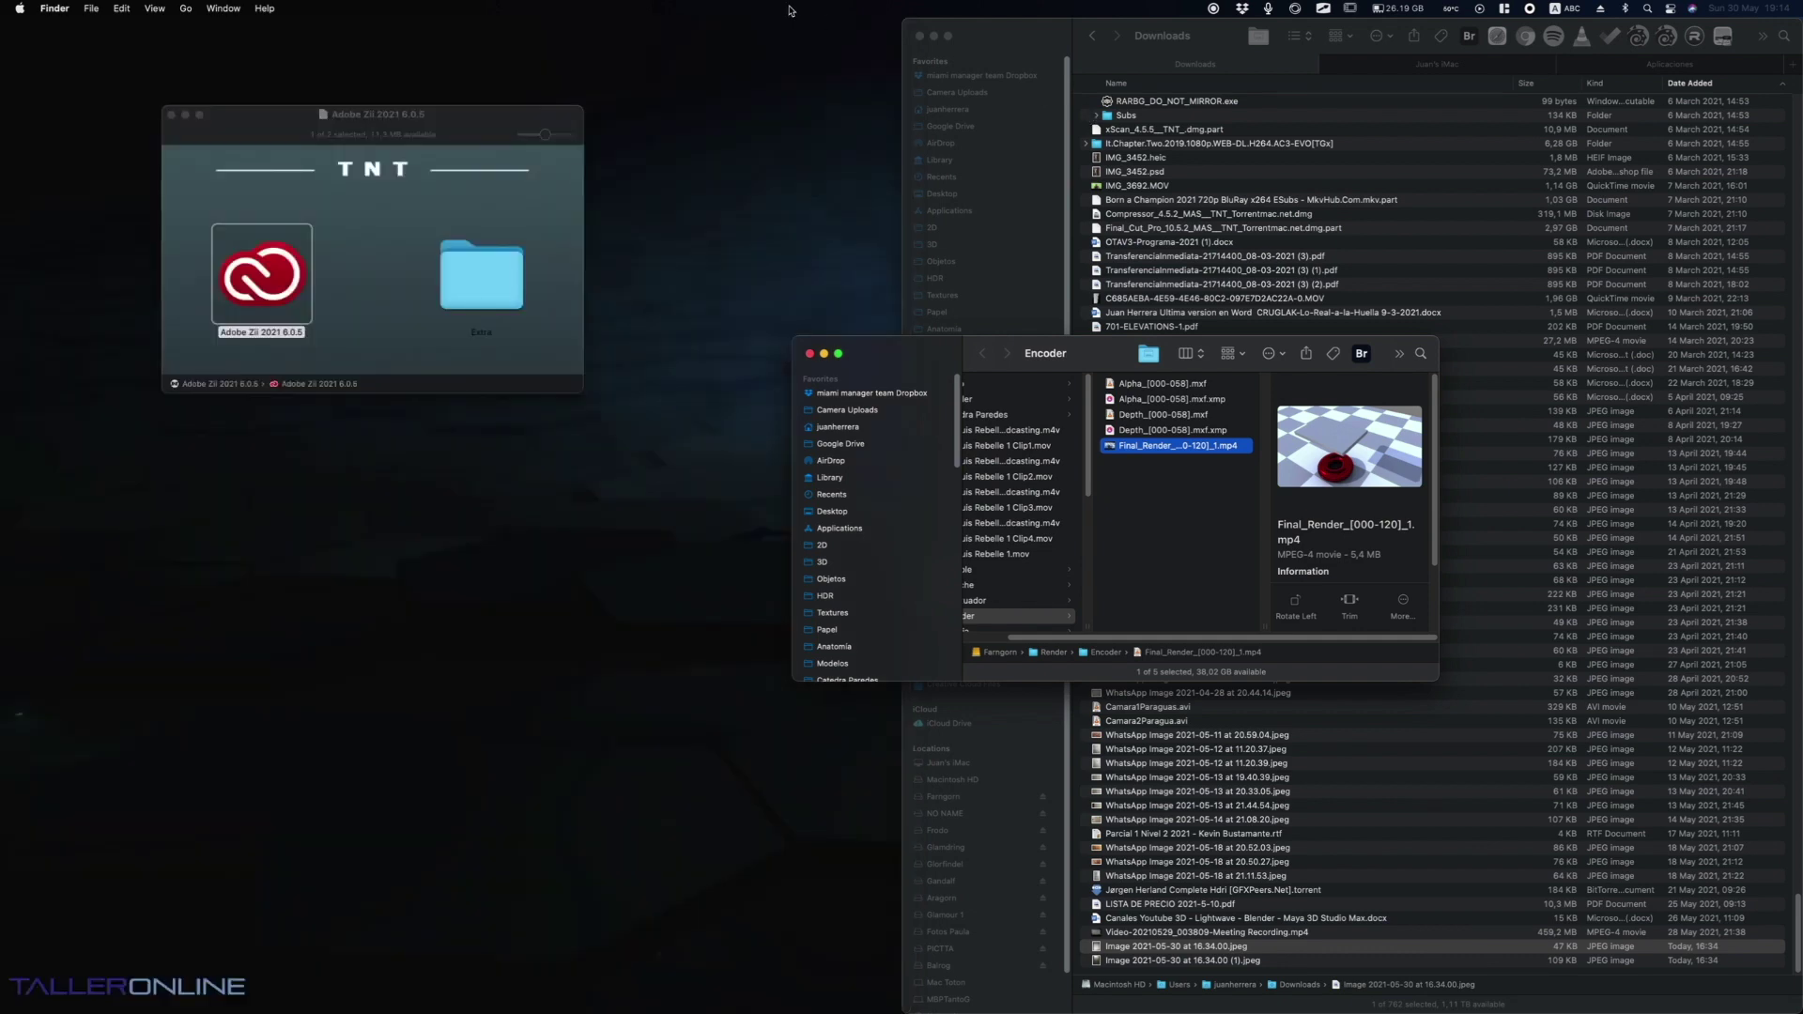
pyautogui.click(921, 38)
pyautogui.click(921, 37)
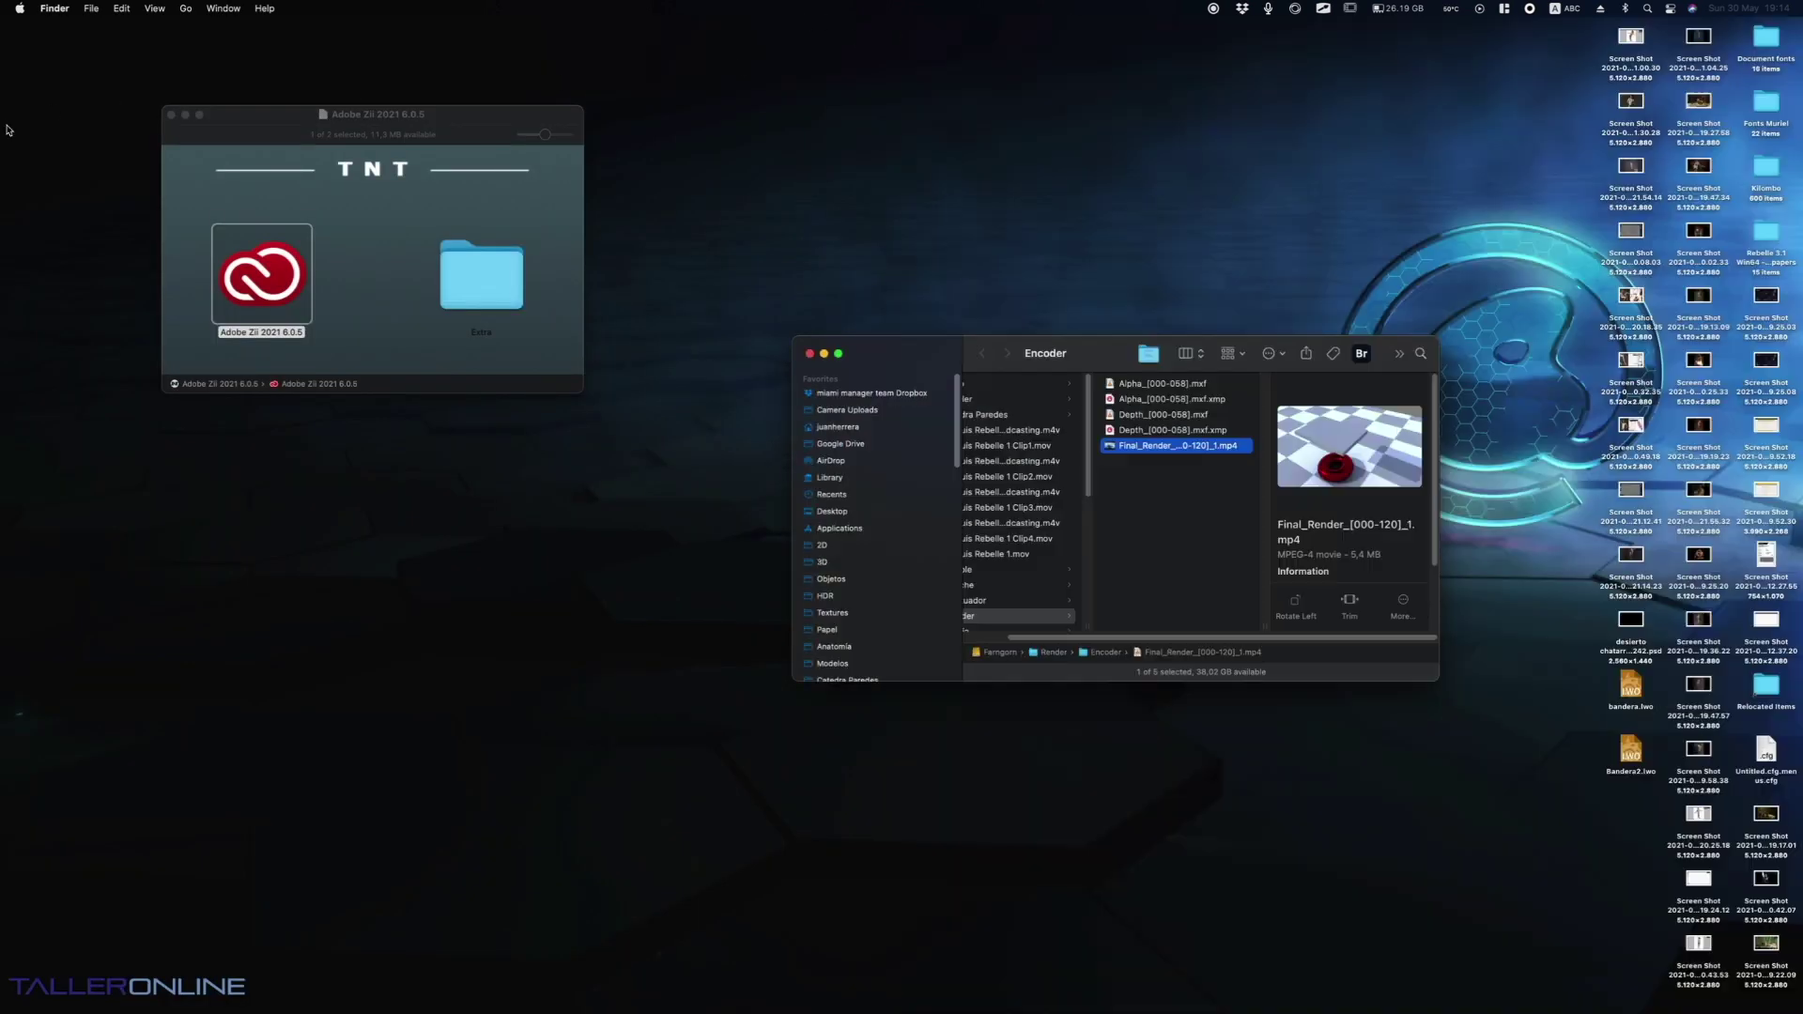
pyautogui.click(172, 115)
# Show the Encoder folder's files as icons in an enlarged window and clear the file selection.
pyautogui.moveTo(966, 350); pyautogui.dragTo(578, 228)
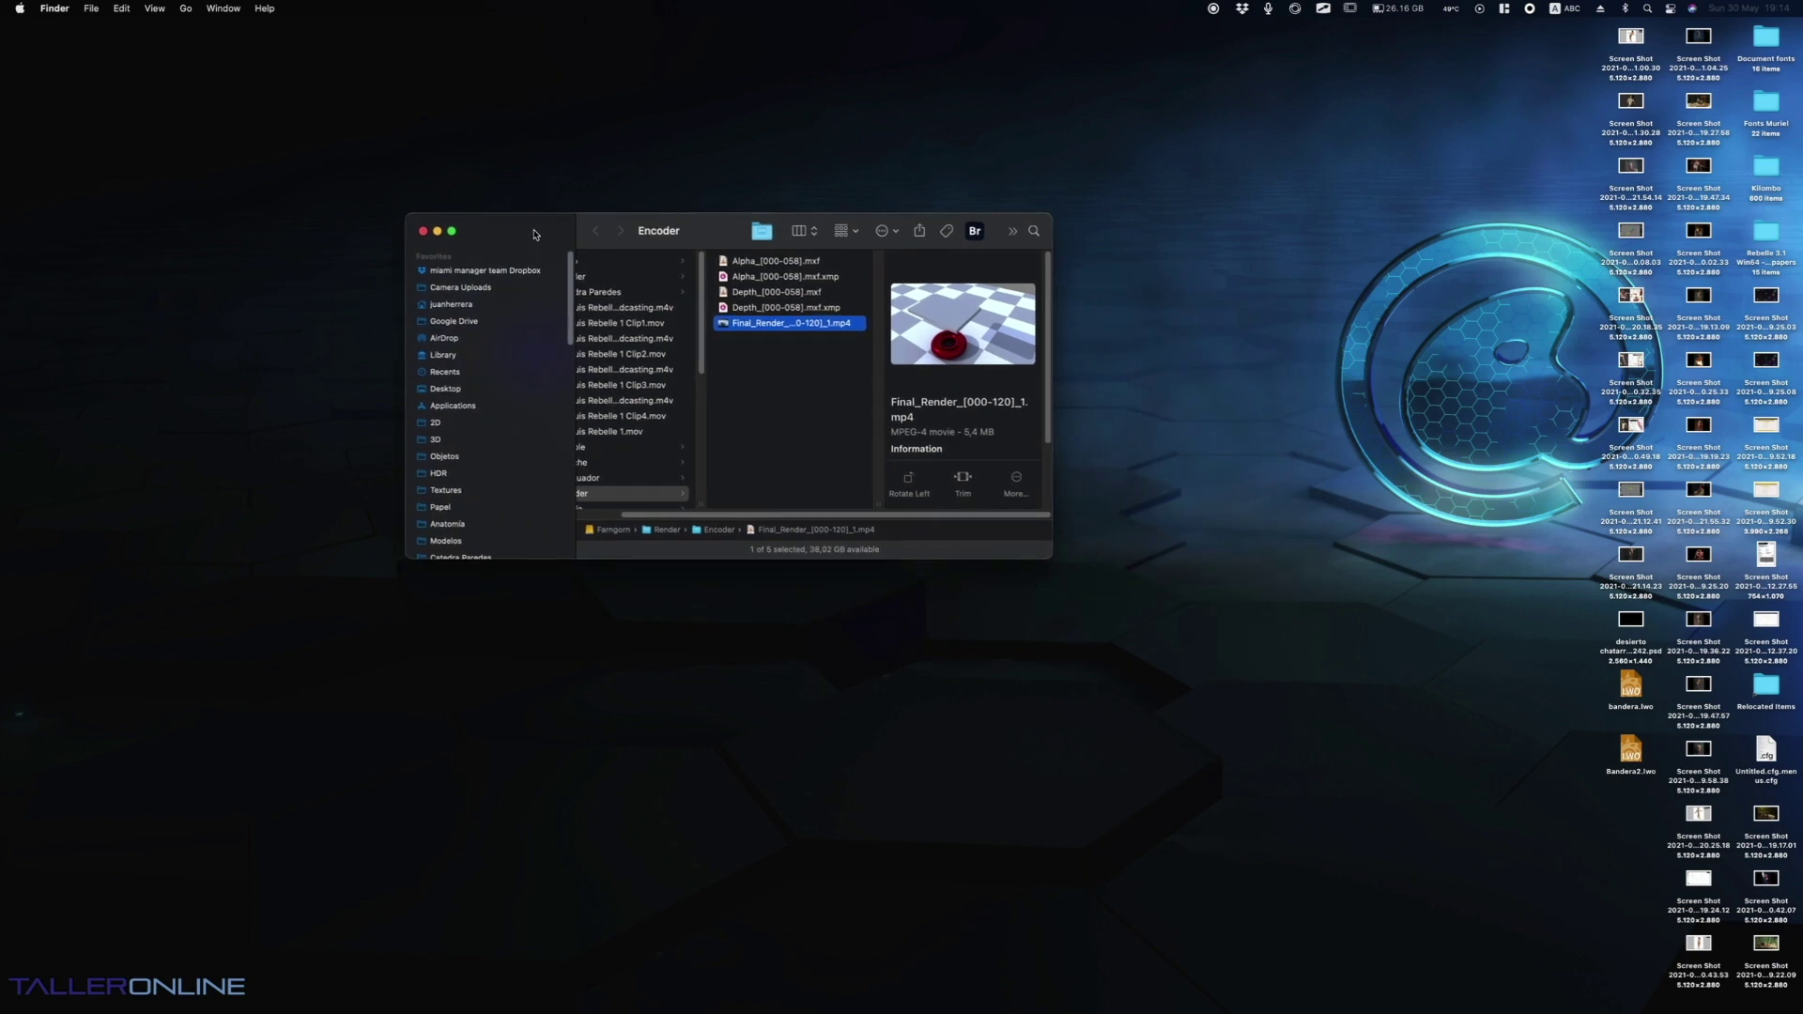
pyautogui.press('super+1')
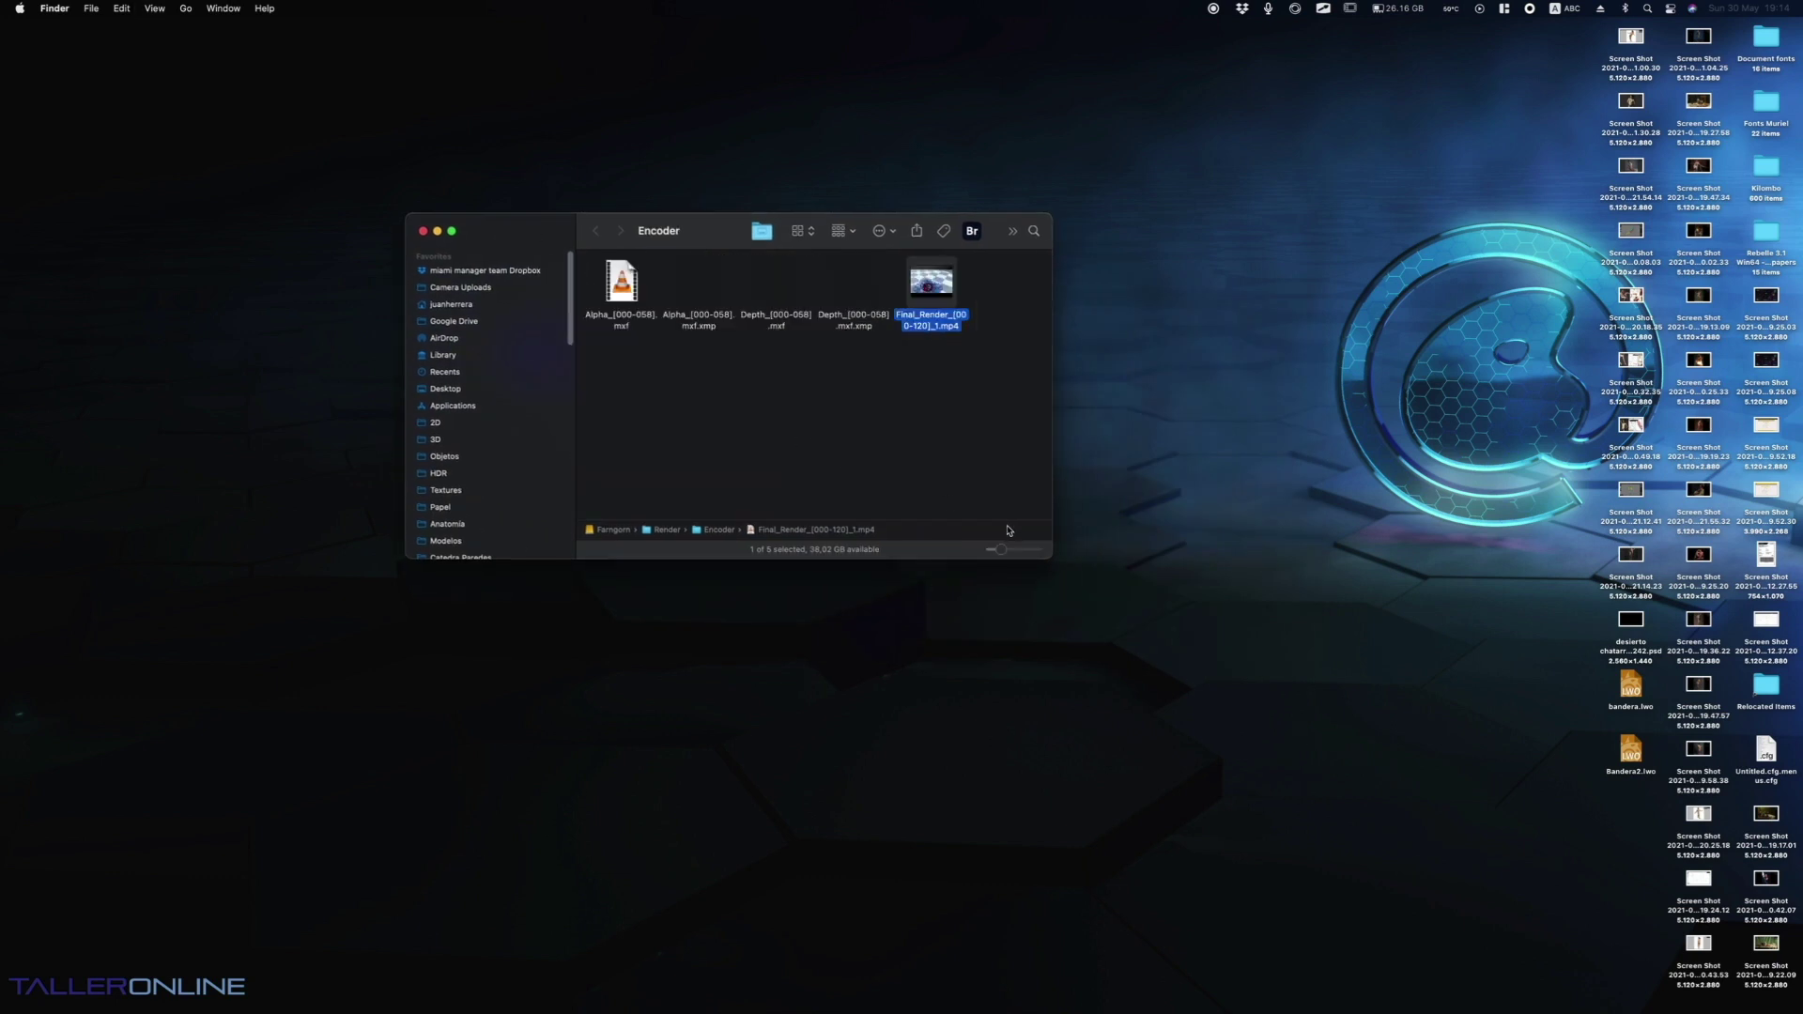
pyautogui.moveTo(1051, 560); pyautogui.dragTo(1292, 777)
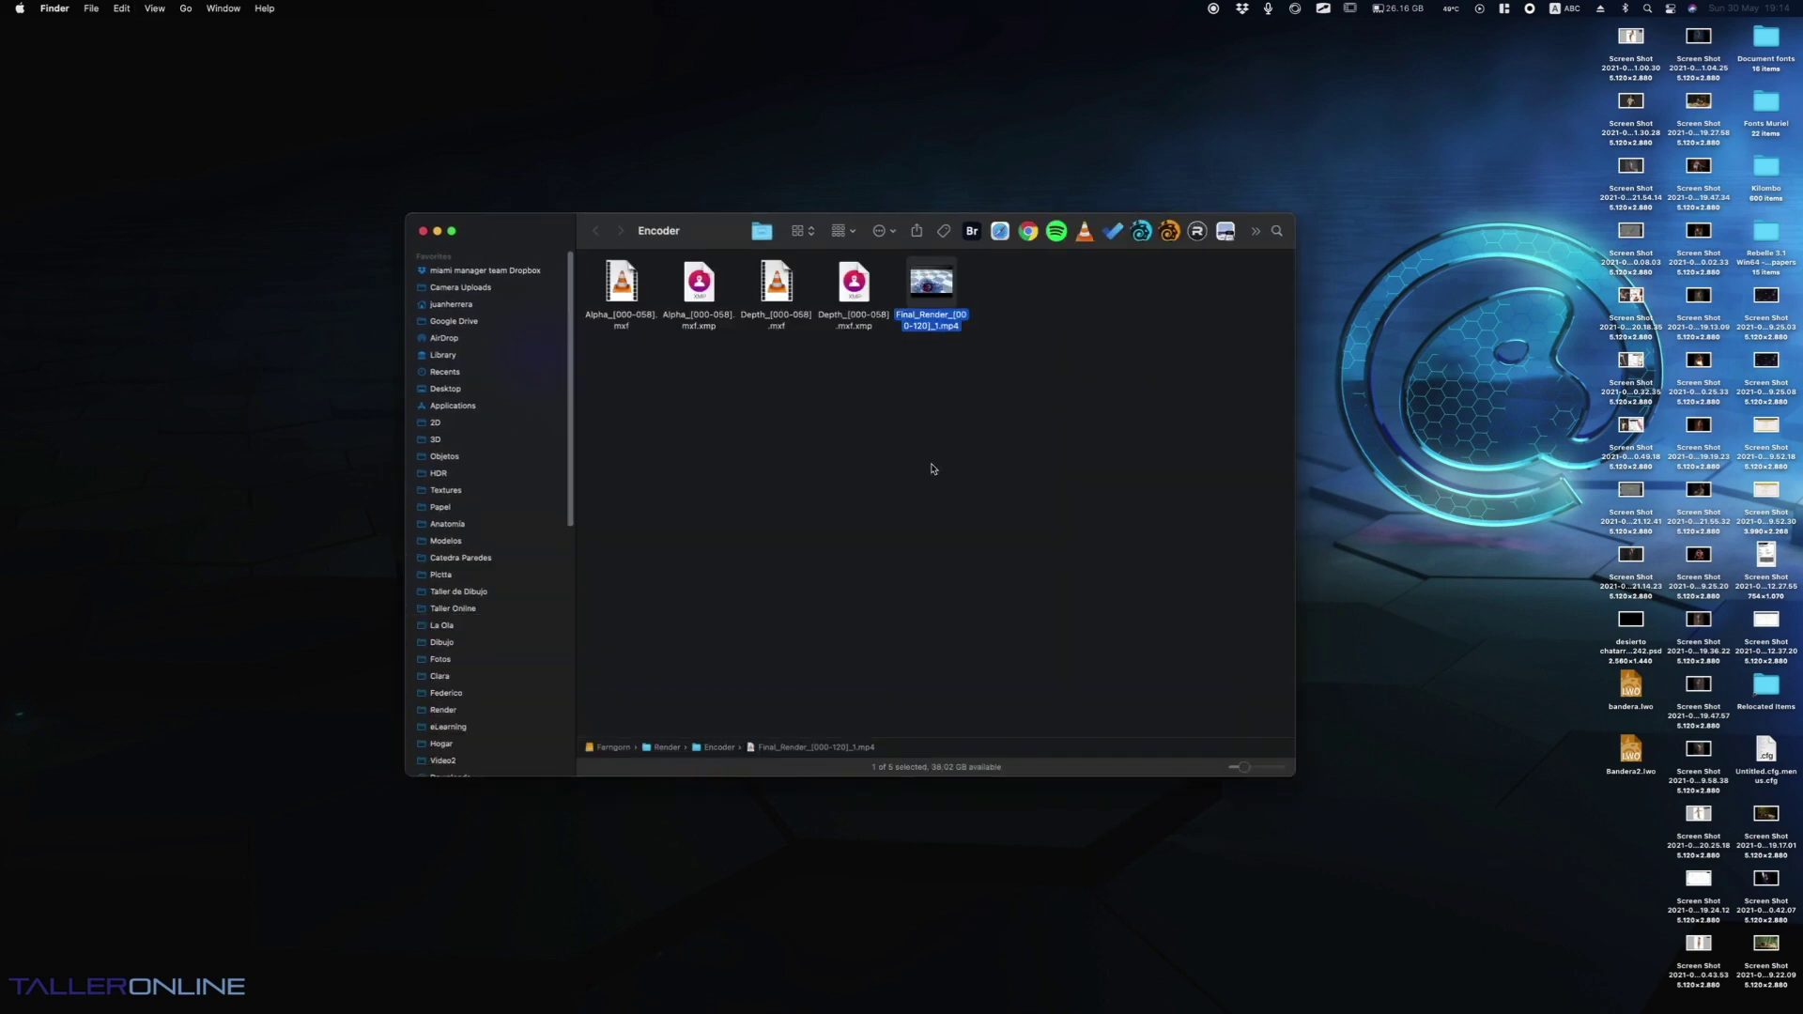
pyautogui.click(851, 442)
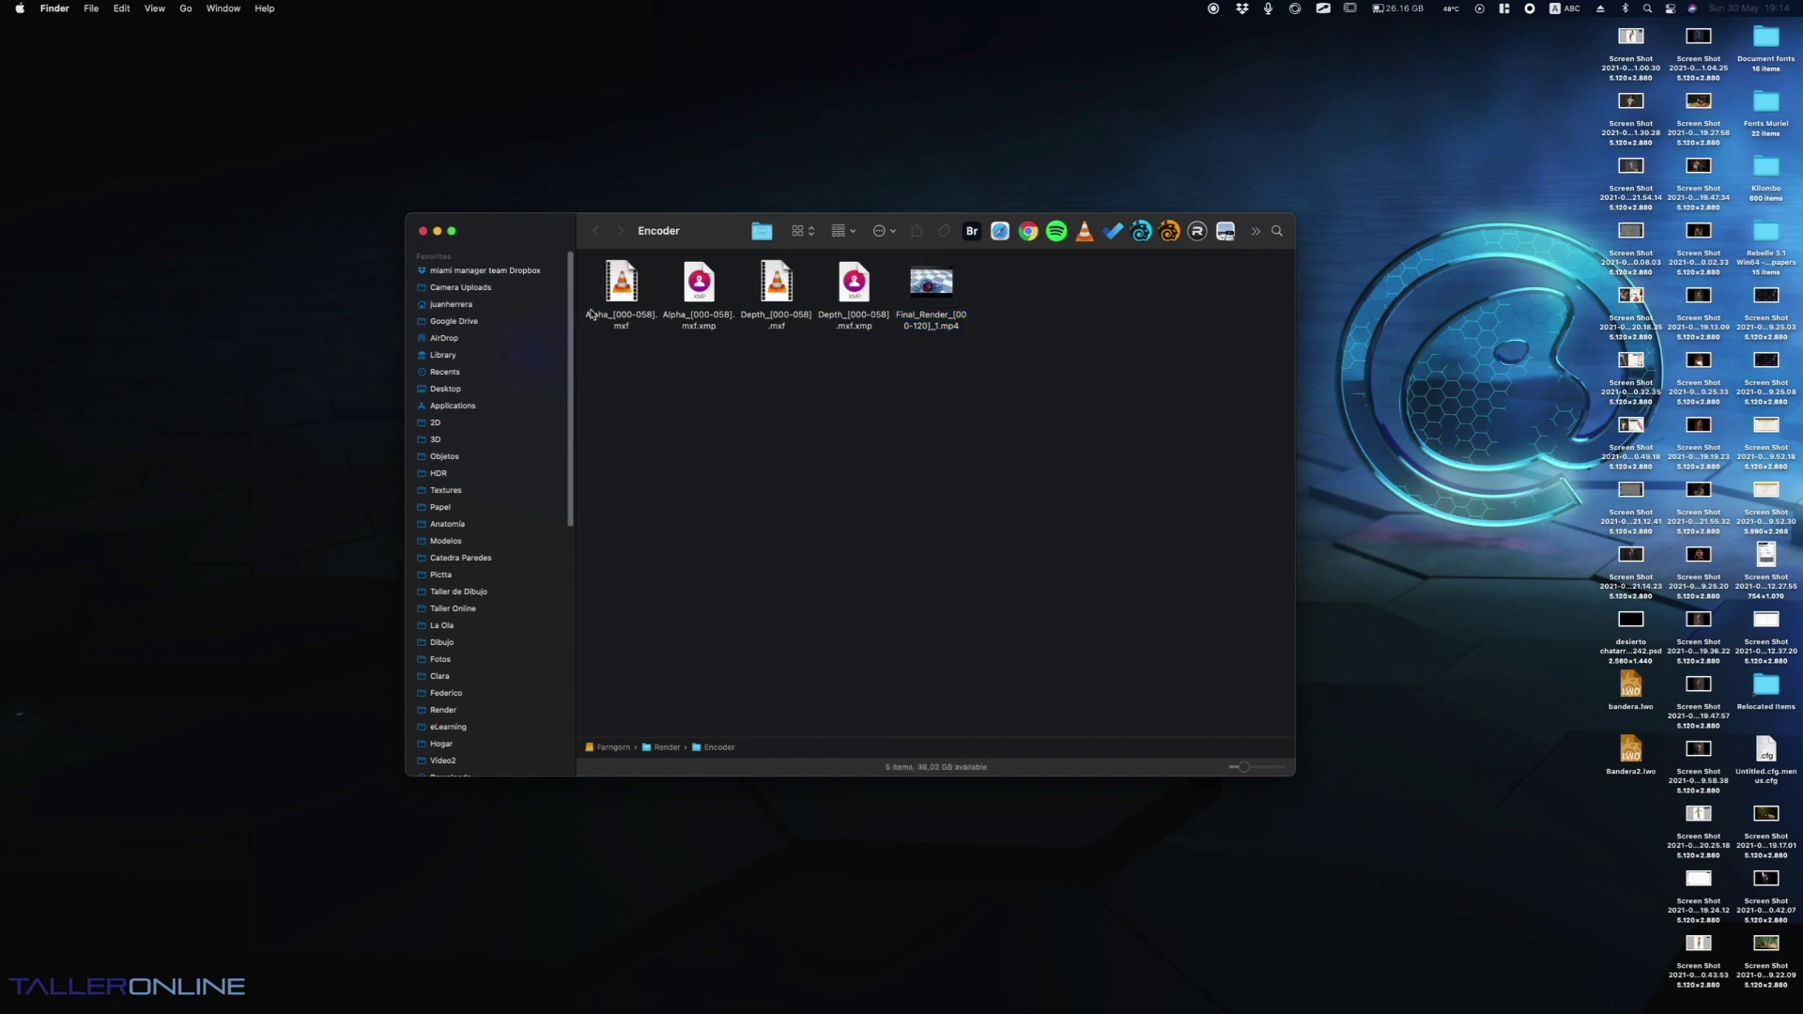
# Play Final_Render_[000-120]_1.mp4 in VLC, pause it, and switch back to Media Encoder.
pyautogui.doubleClick(934, 290)
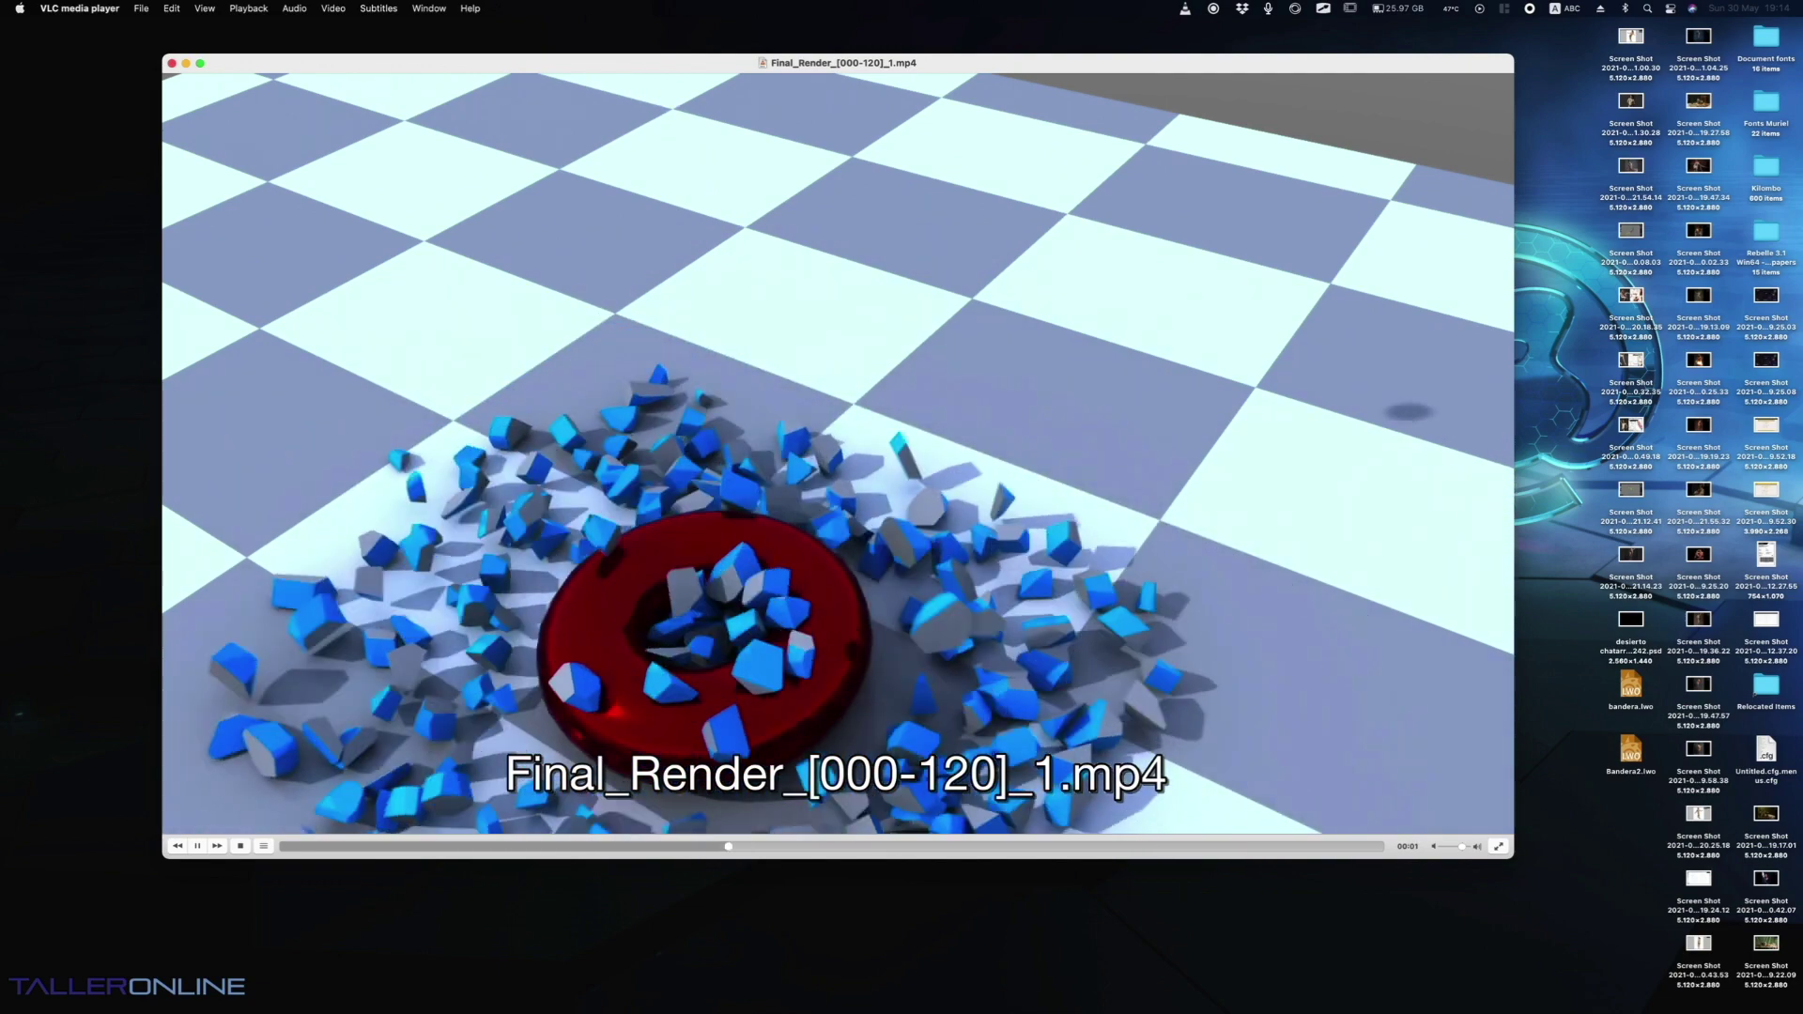
pyautogui.press('space')
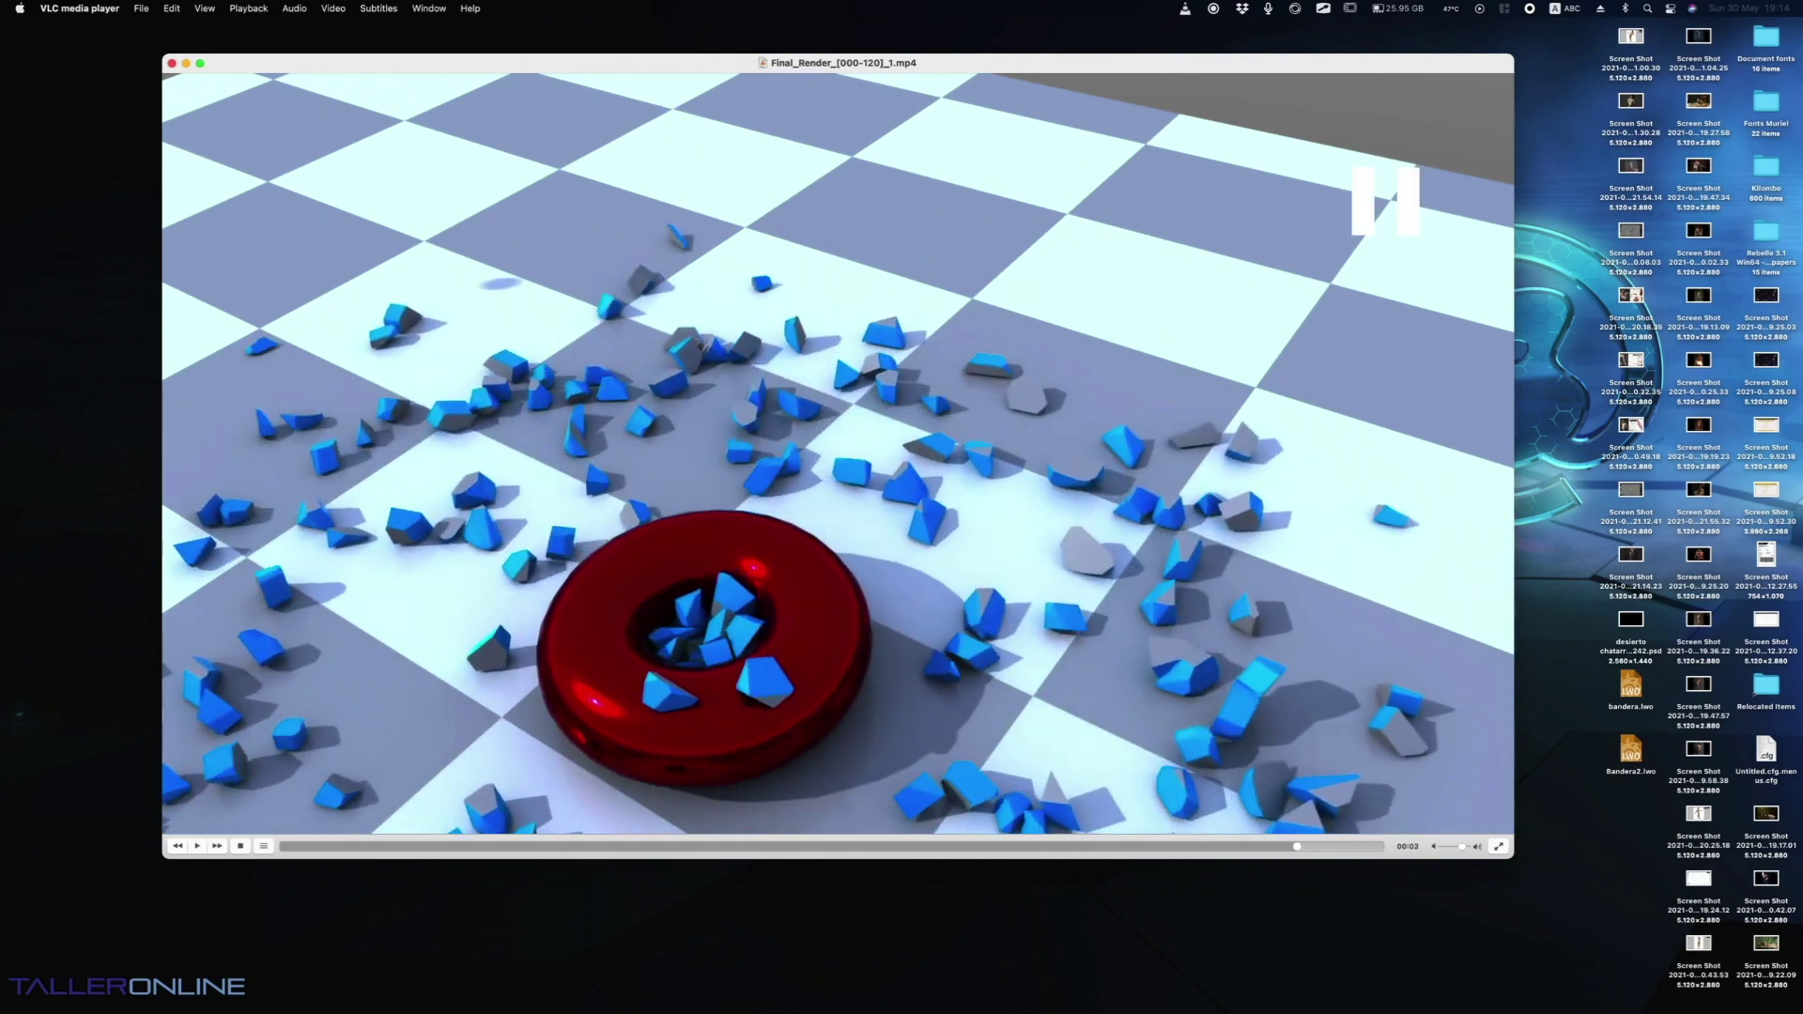
pyautogui.press('super+Tab')
pyautogui.press('super+Tab')
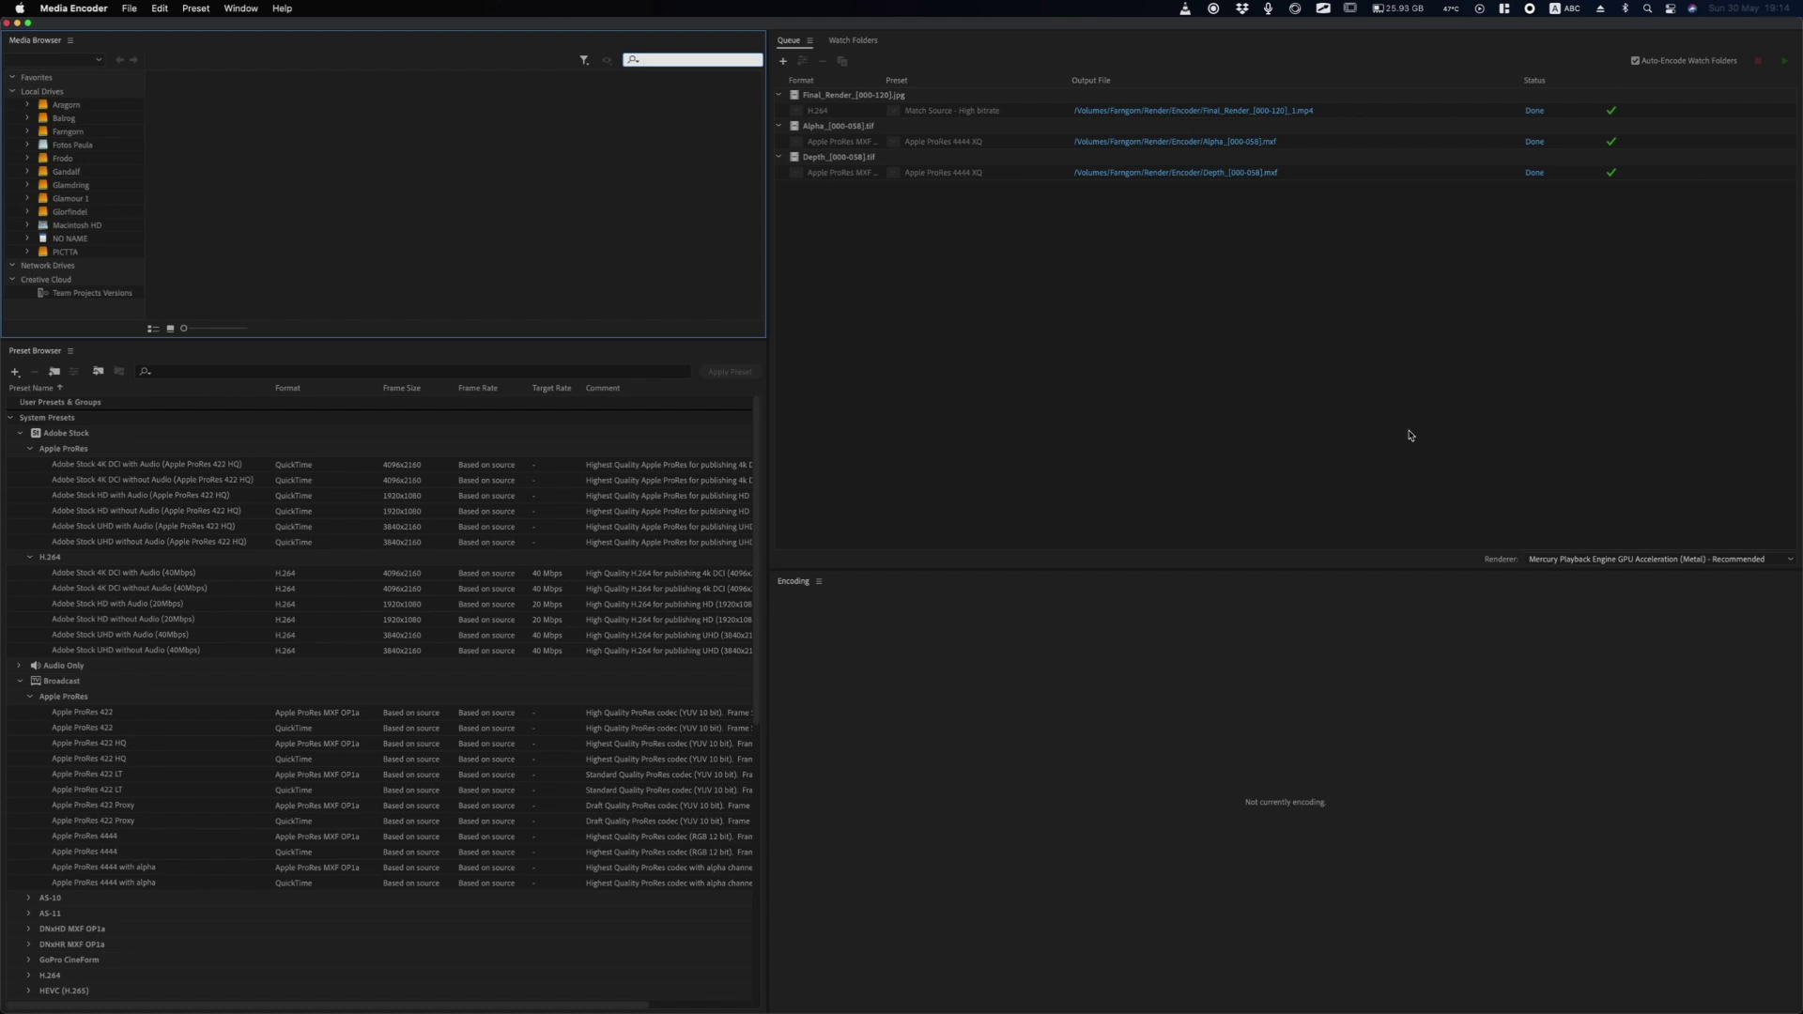
# Select the Final_Render queue item, make the preset browser slightly taller, and select the Adobe Stock 4K DCI with Audio (Apple ProRes 422 HQ) preset.
pyautogui.click(829, 102)
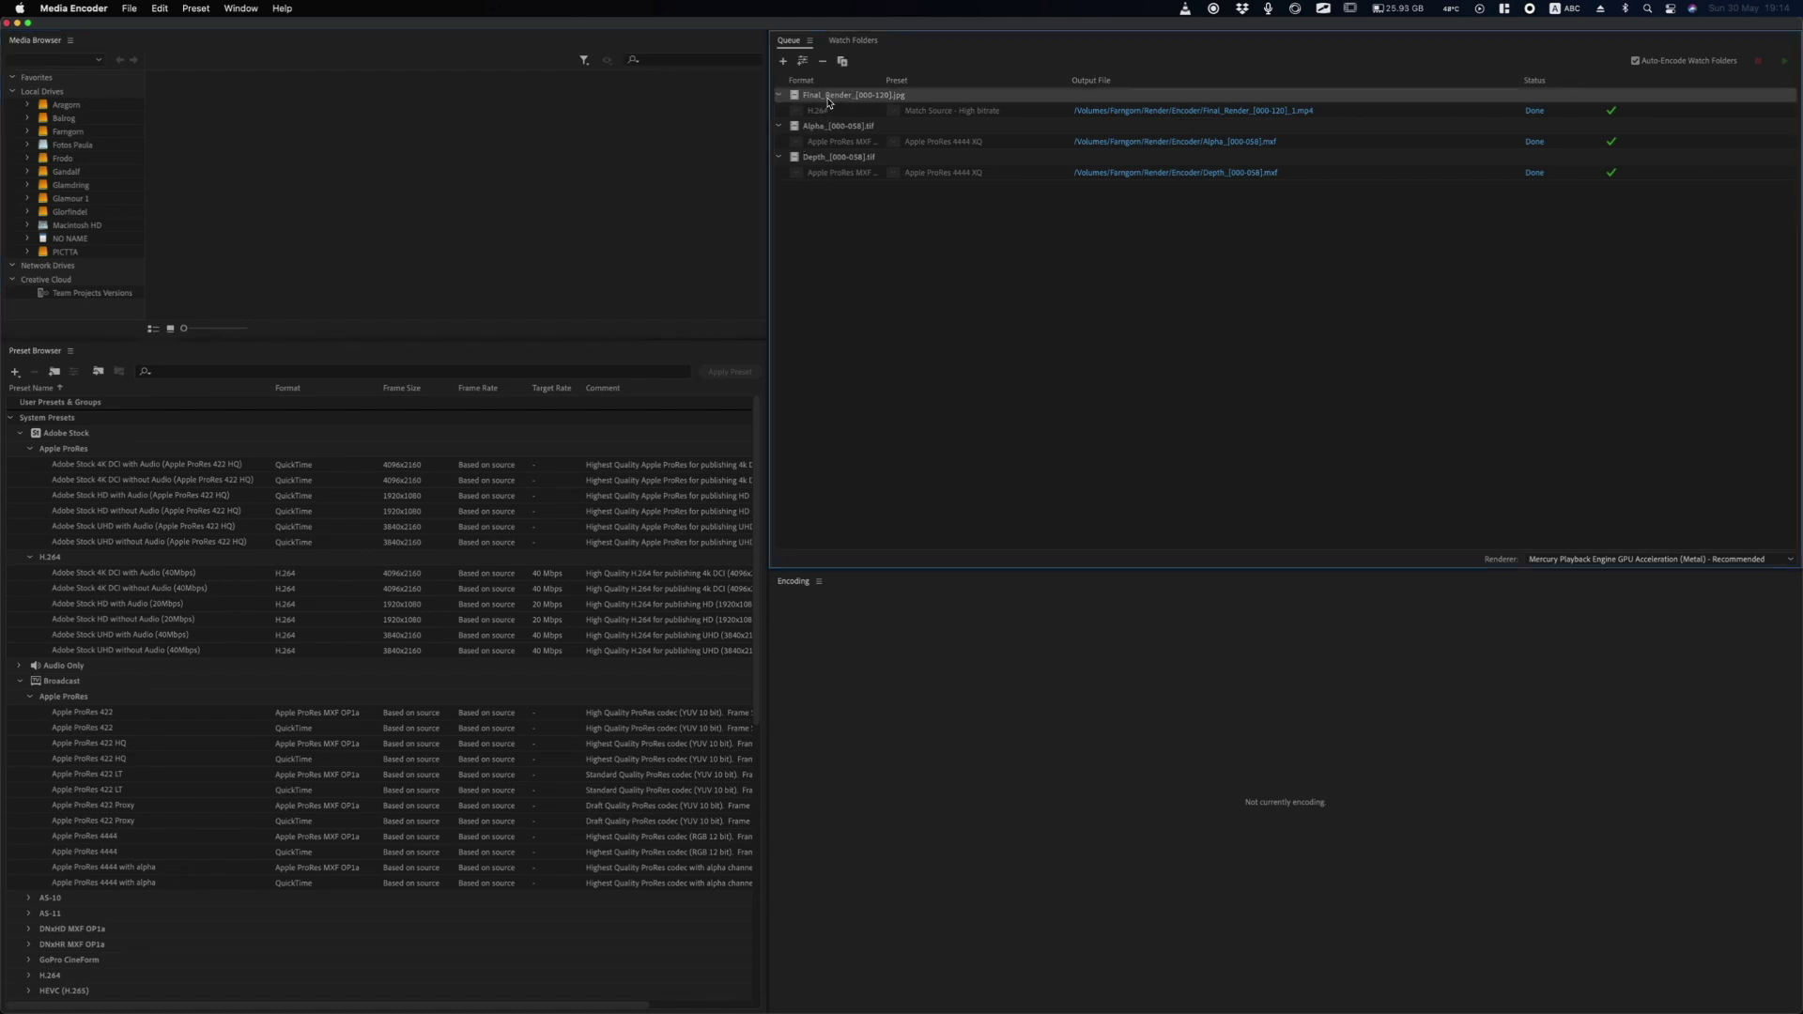
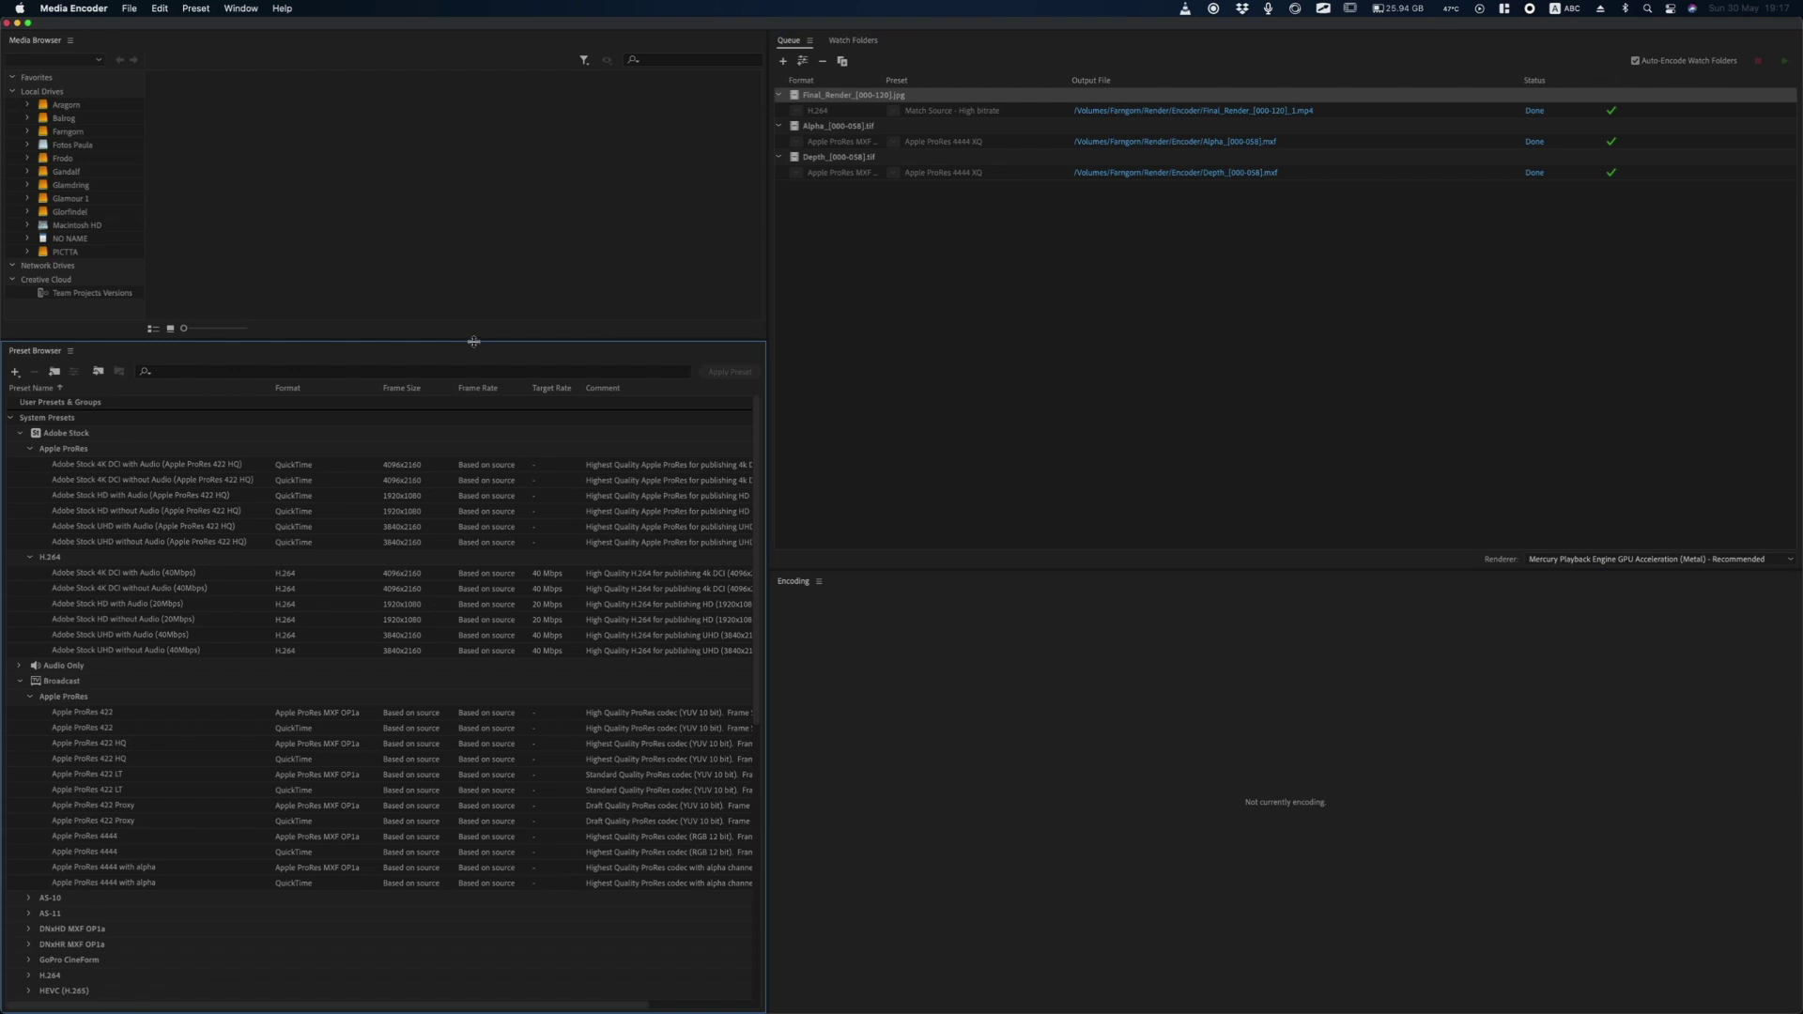
pyautogui.moveTo(472, 345); pyautogui.dragTo(438, 326)
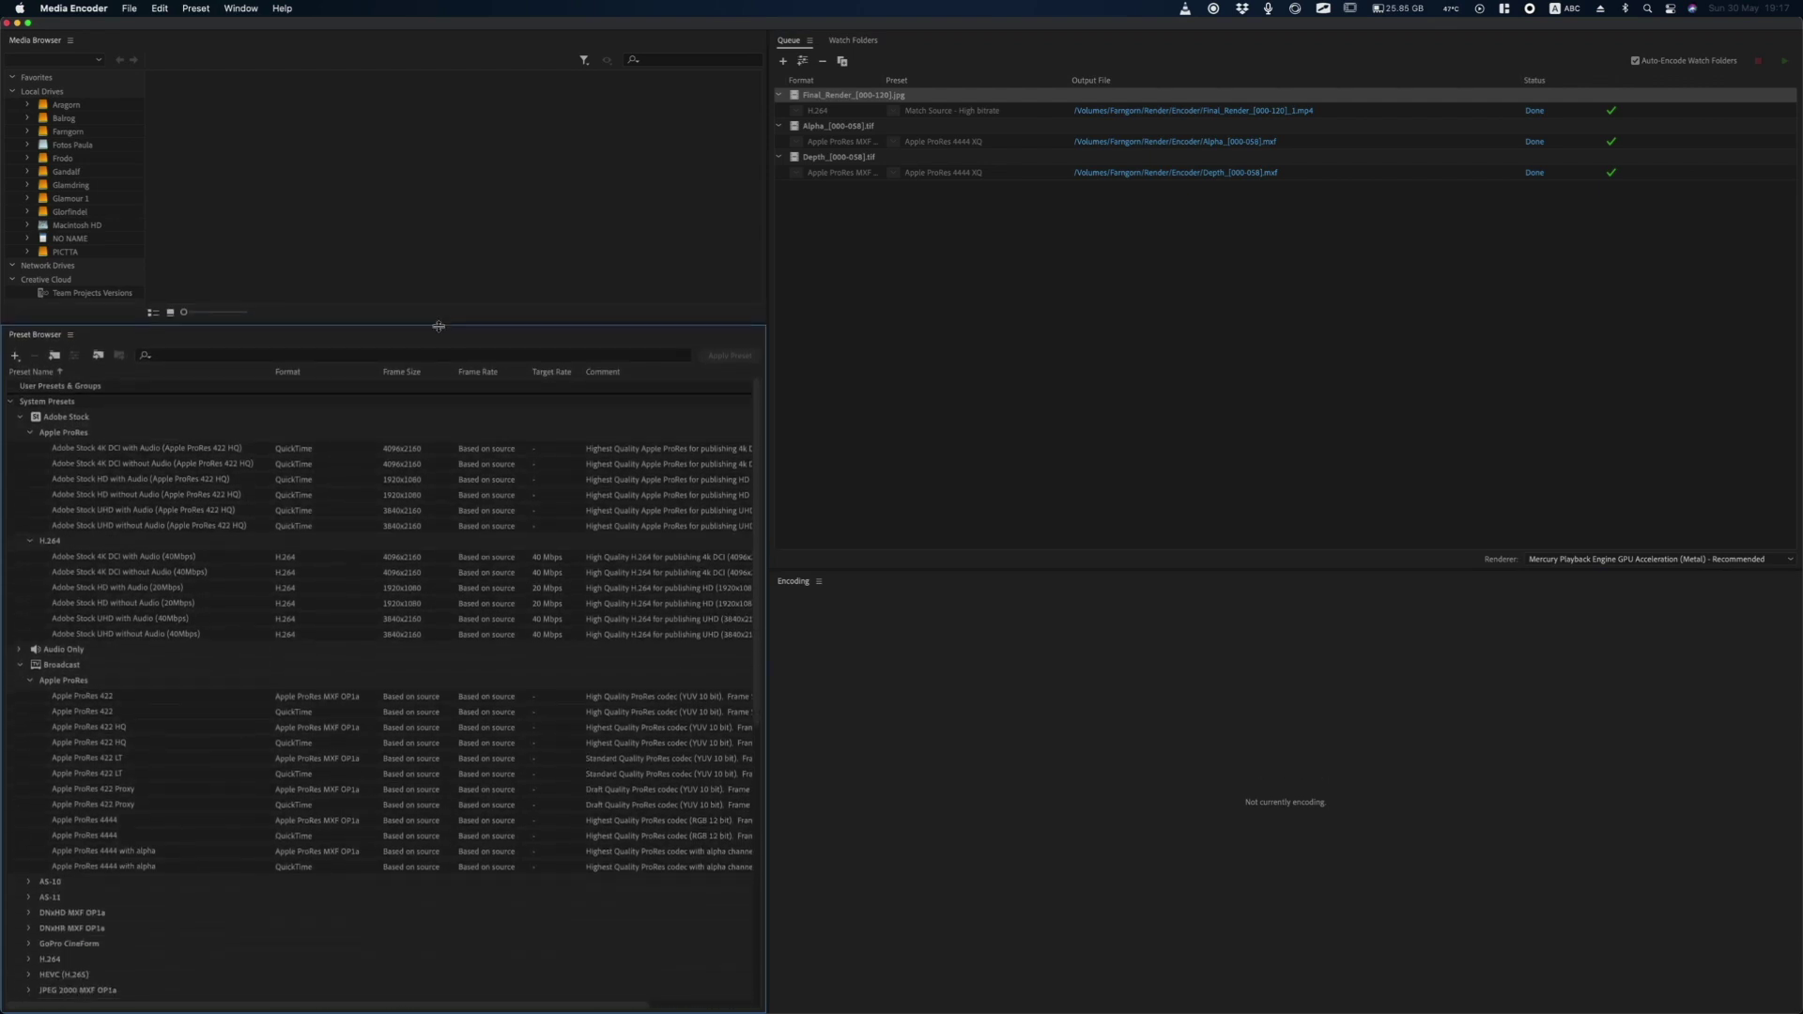
pyautogui.click(160, 451)
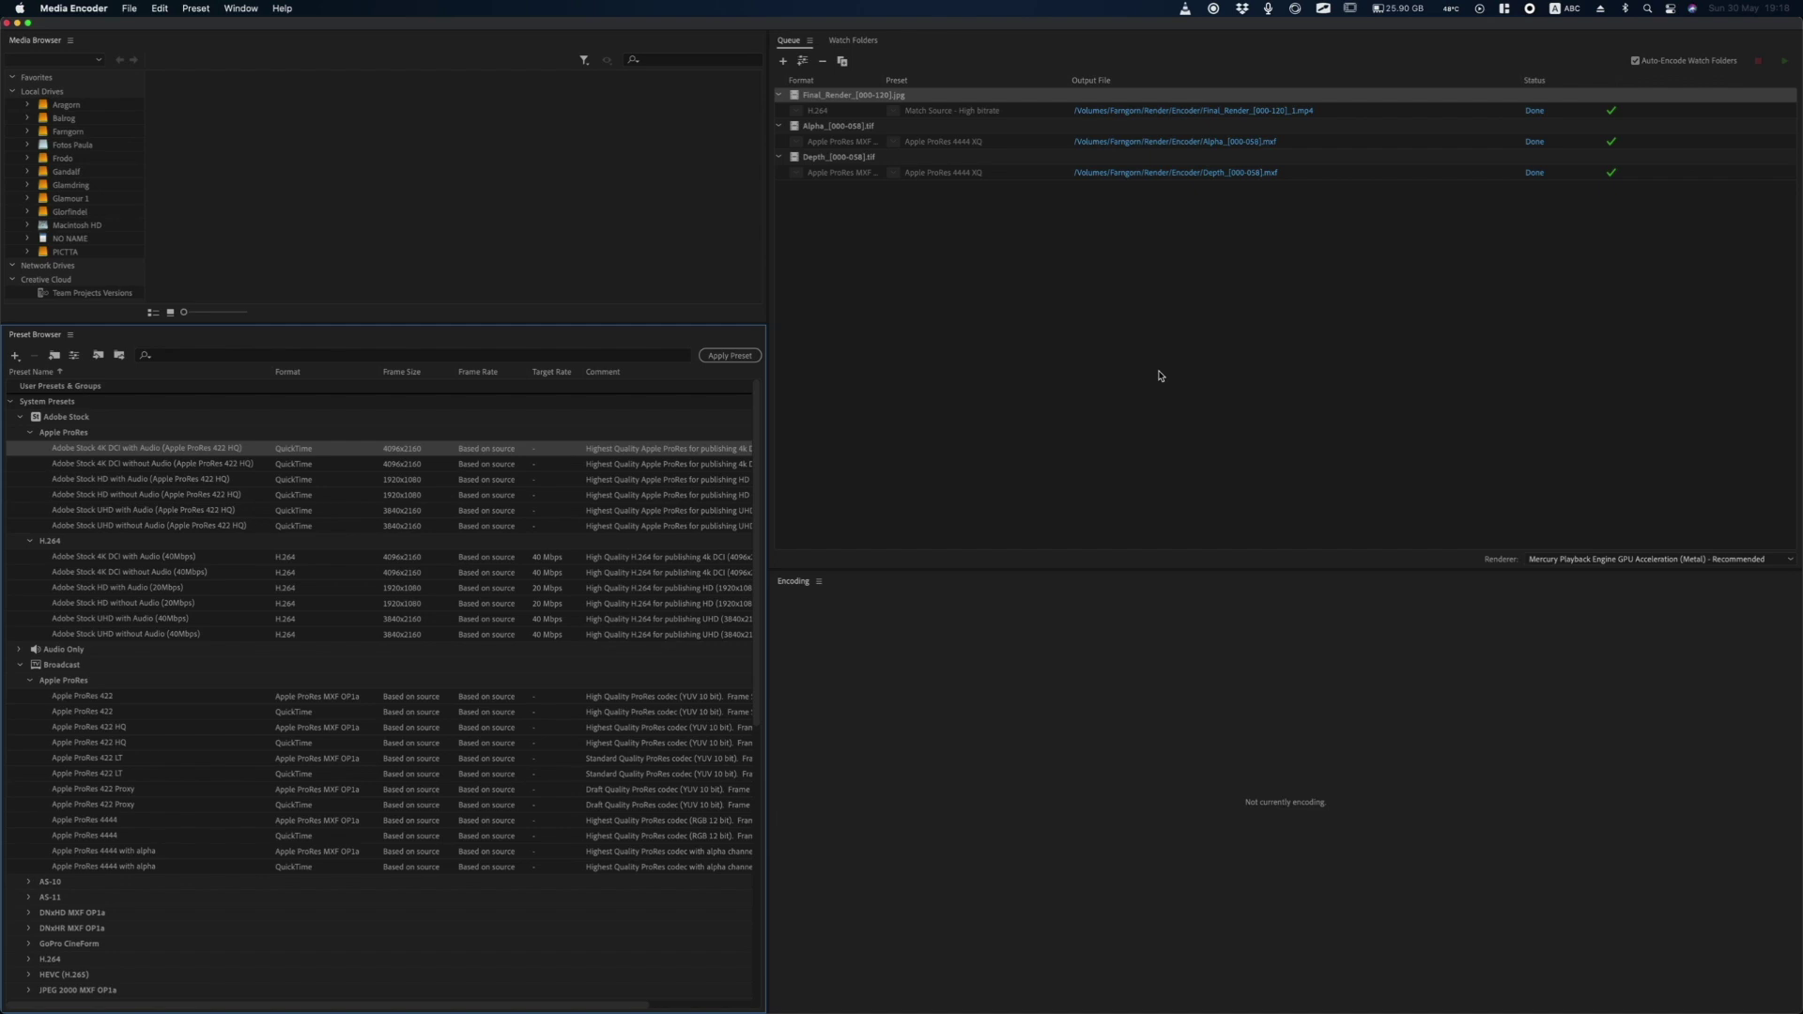
# Duplicate the finished Final_Render queue item and view the output formats available for the copy, keeping H.264.
pyautogui.rightClick(865, 99)
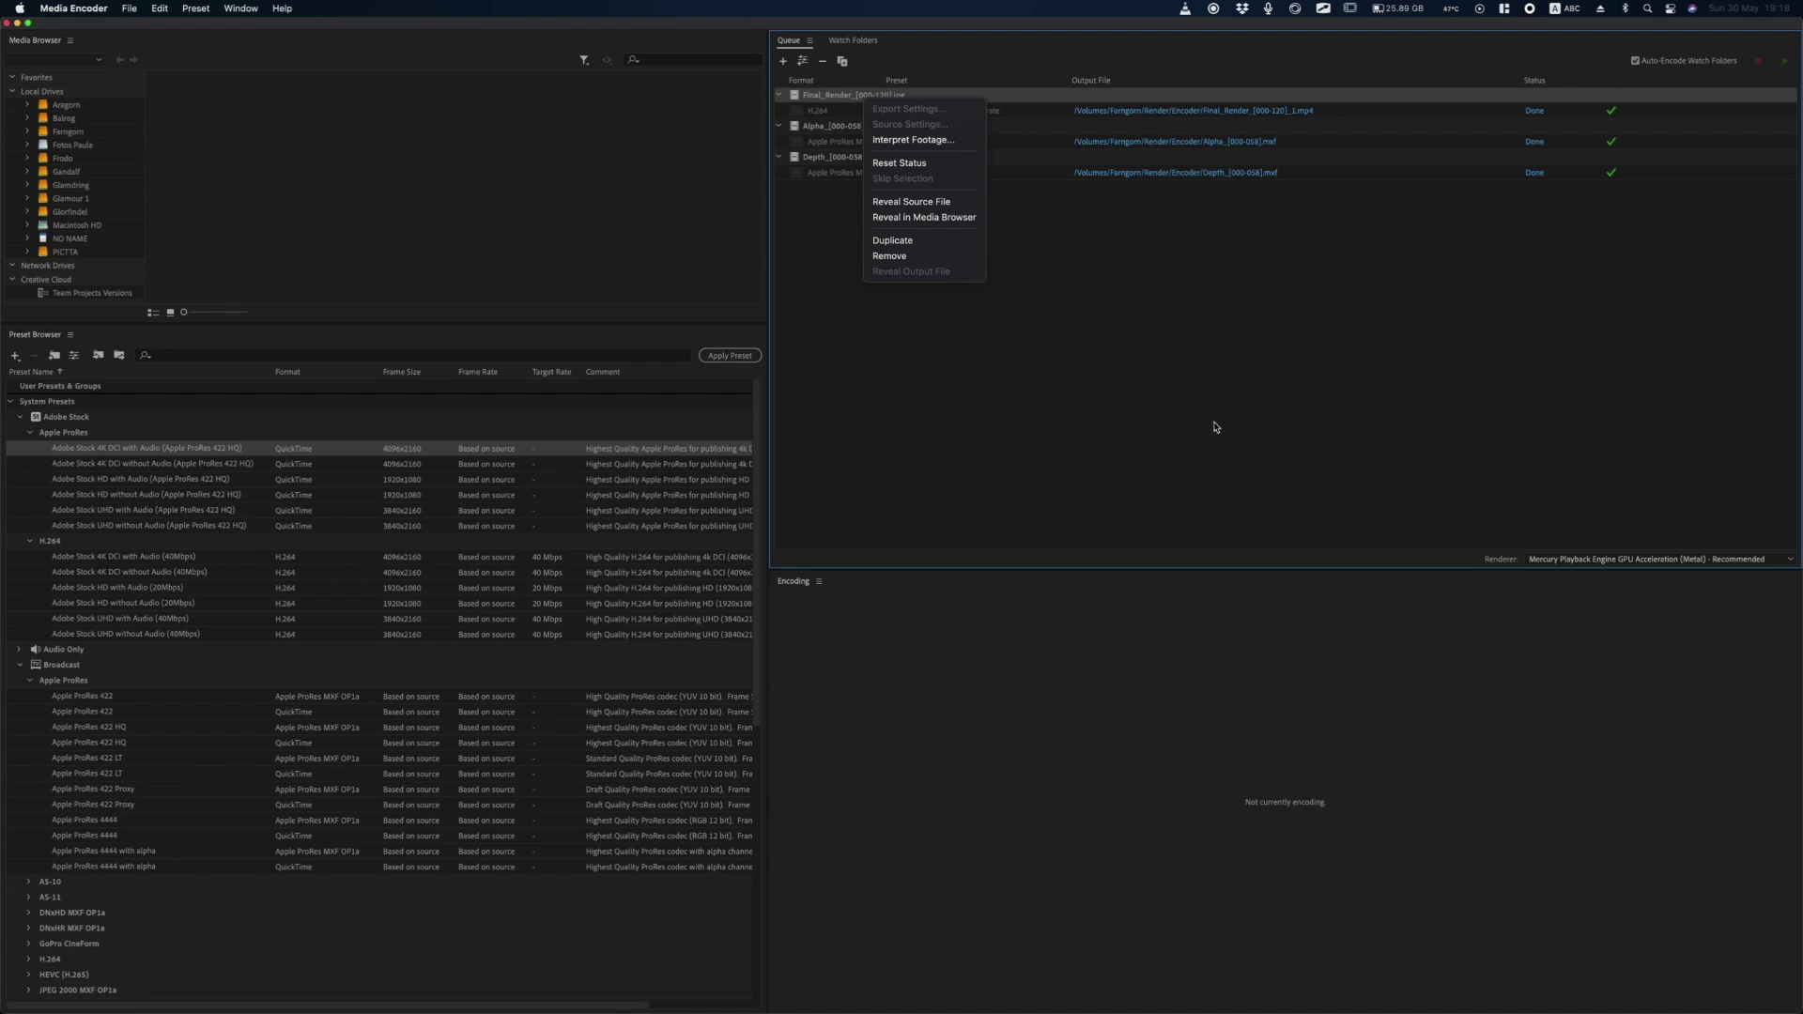
pyautogui.click(967, 246)
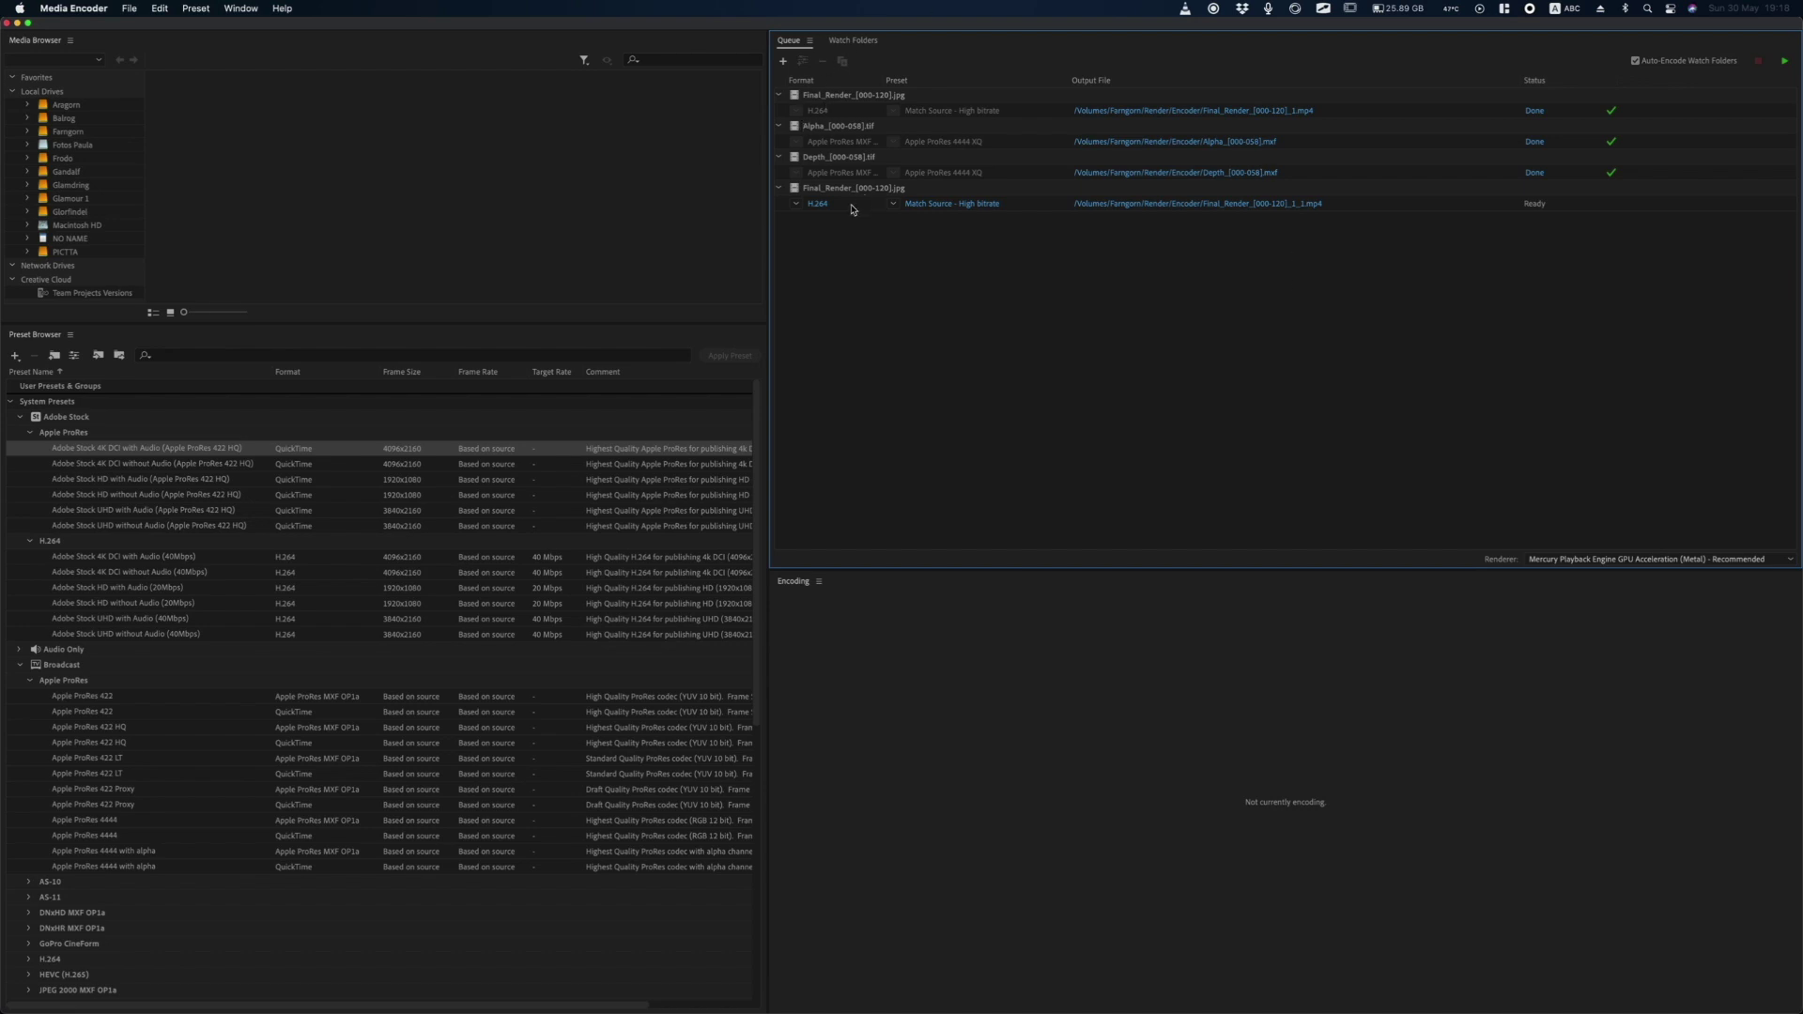
pyautogui.click(798, 204)
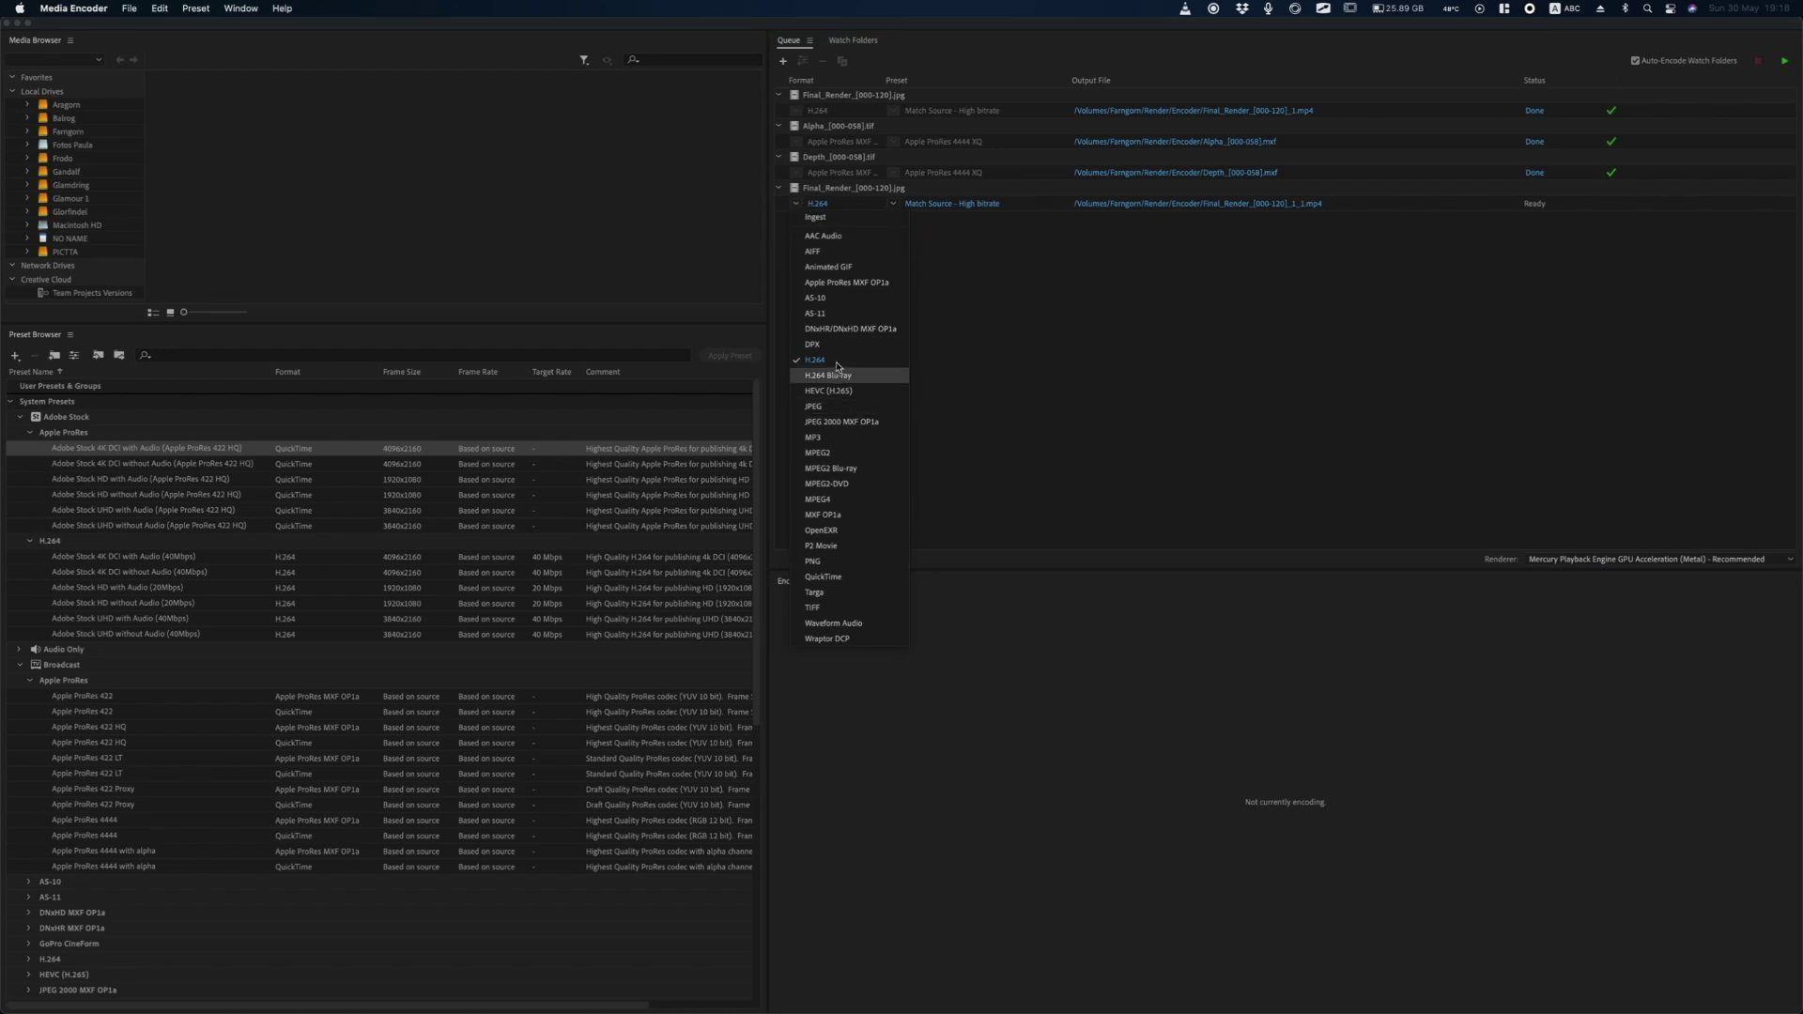
pyautogui.click(1004, 314)
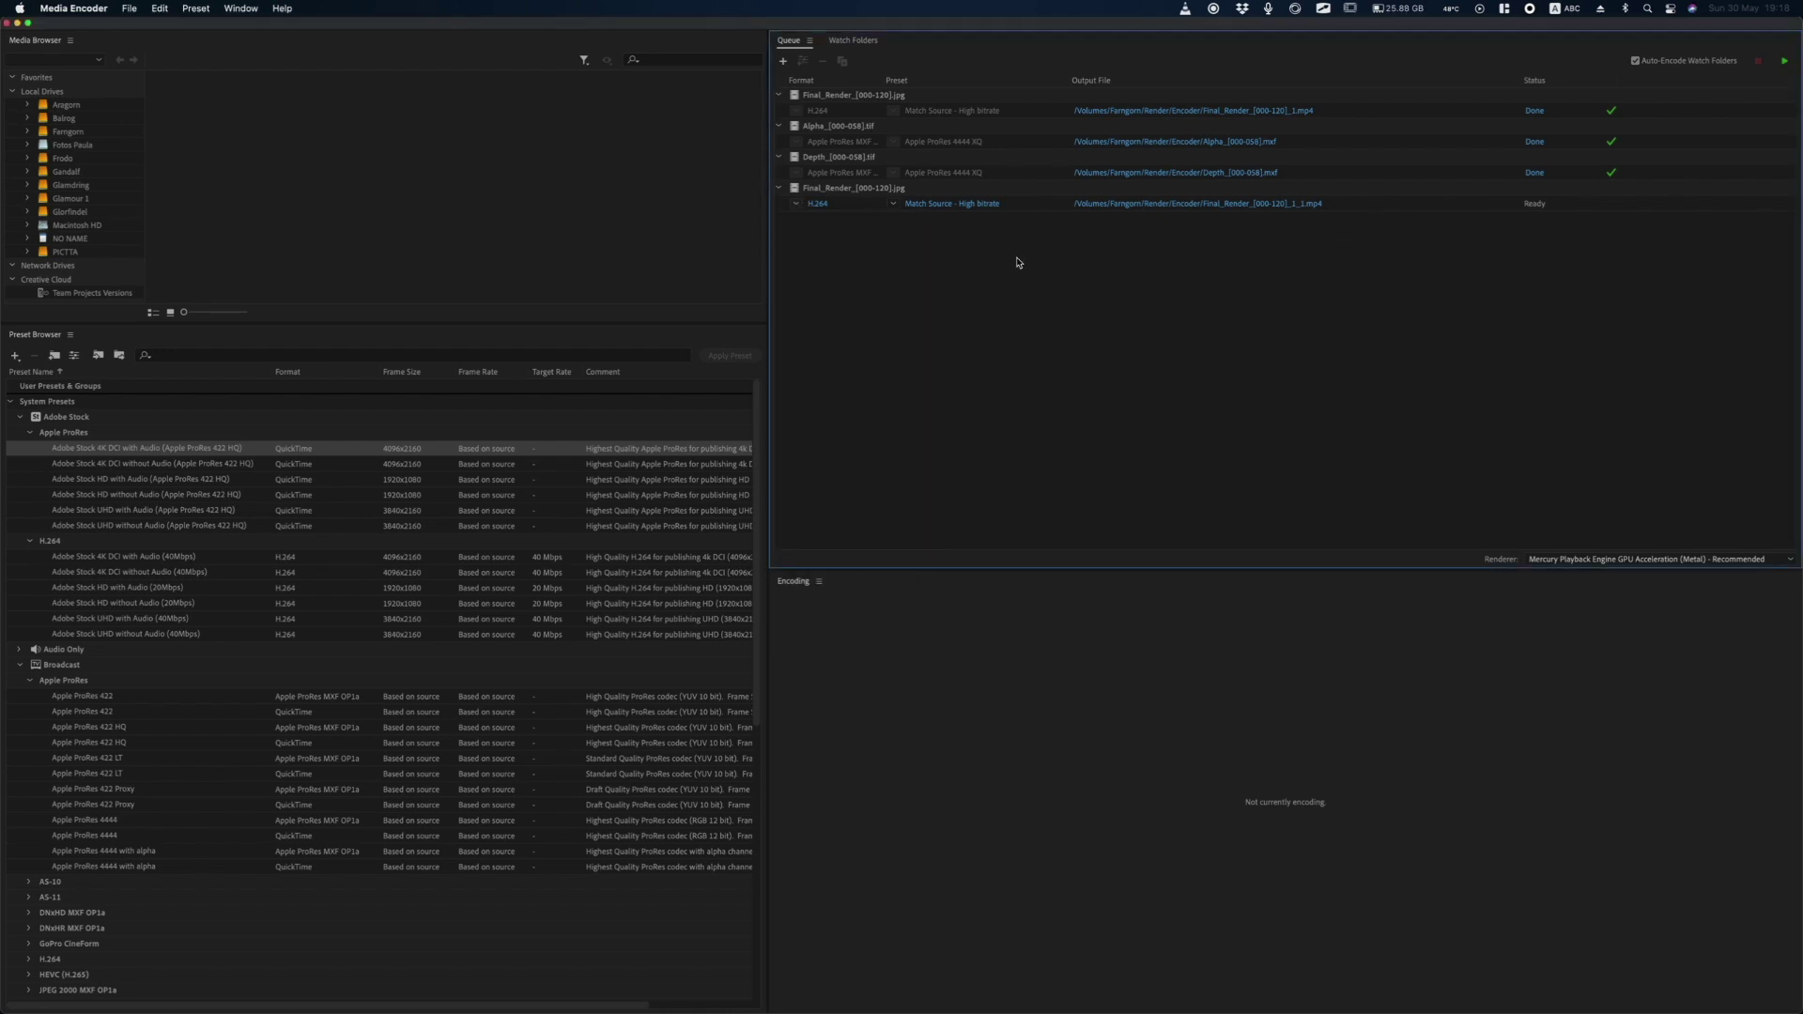
# Duplicate the ready Final_Render queue item and set the new copy's preset to High Quality 720p HD.
pyautogui.rightClick(852, 195)
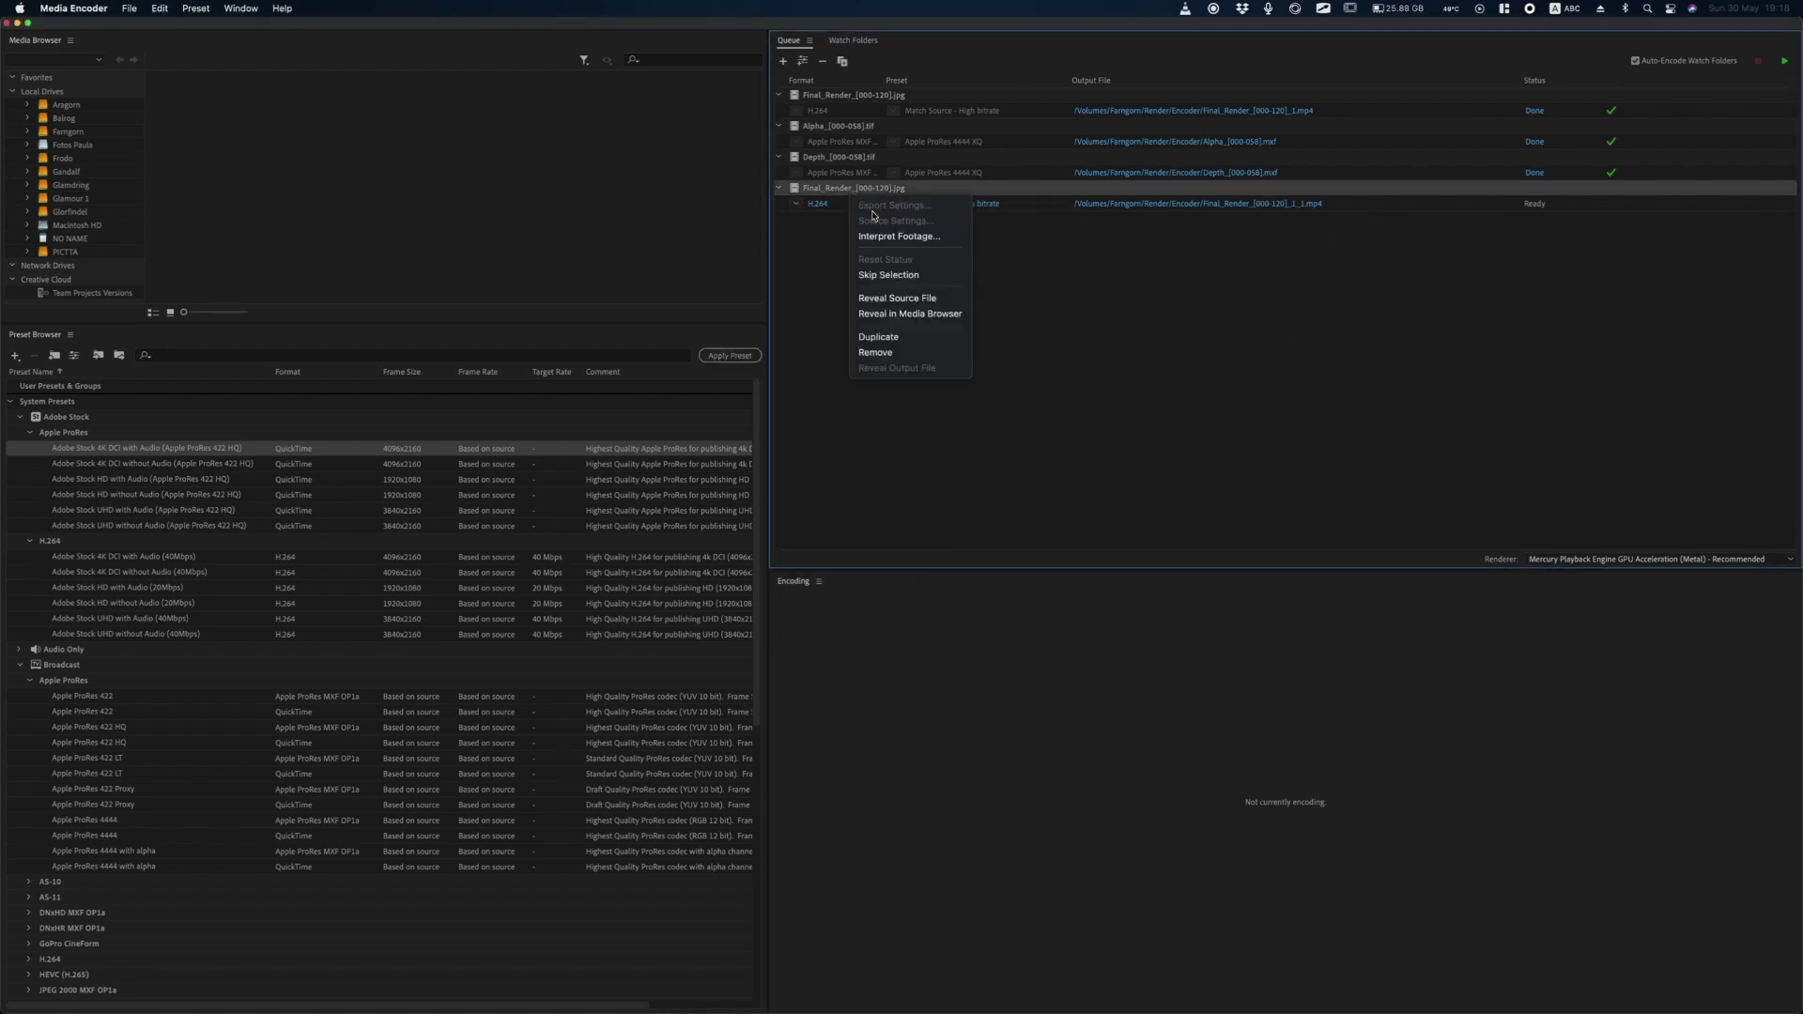
pyautogui.click(875, 336)
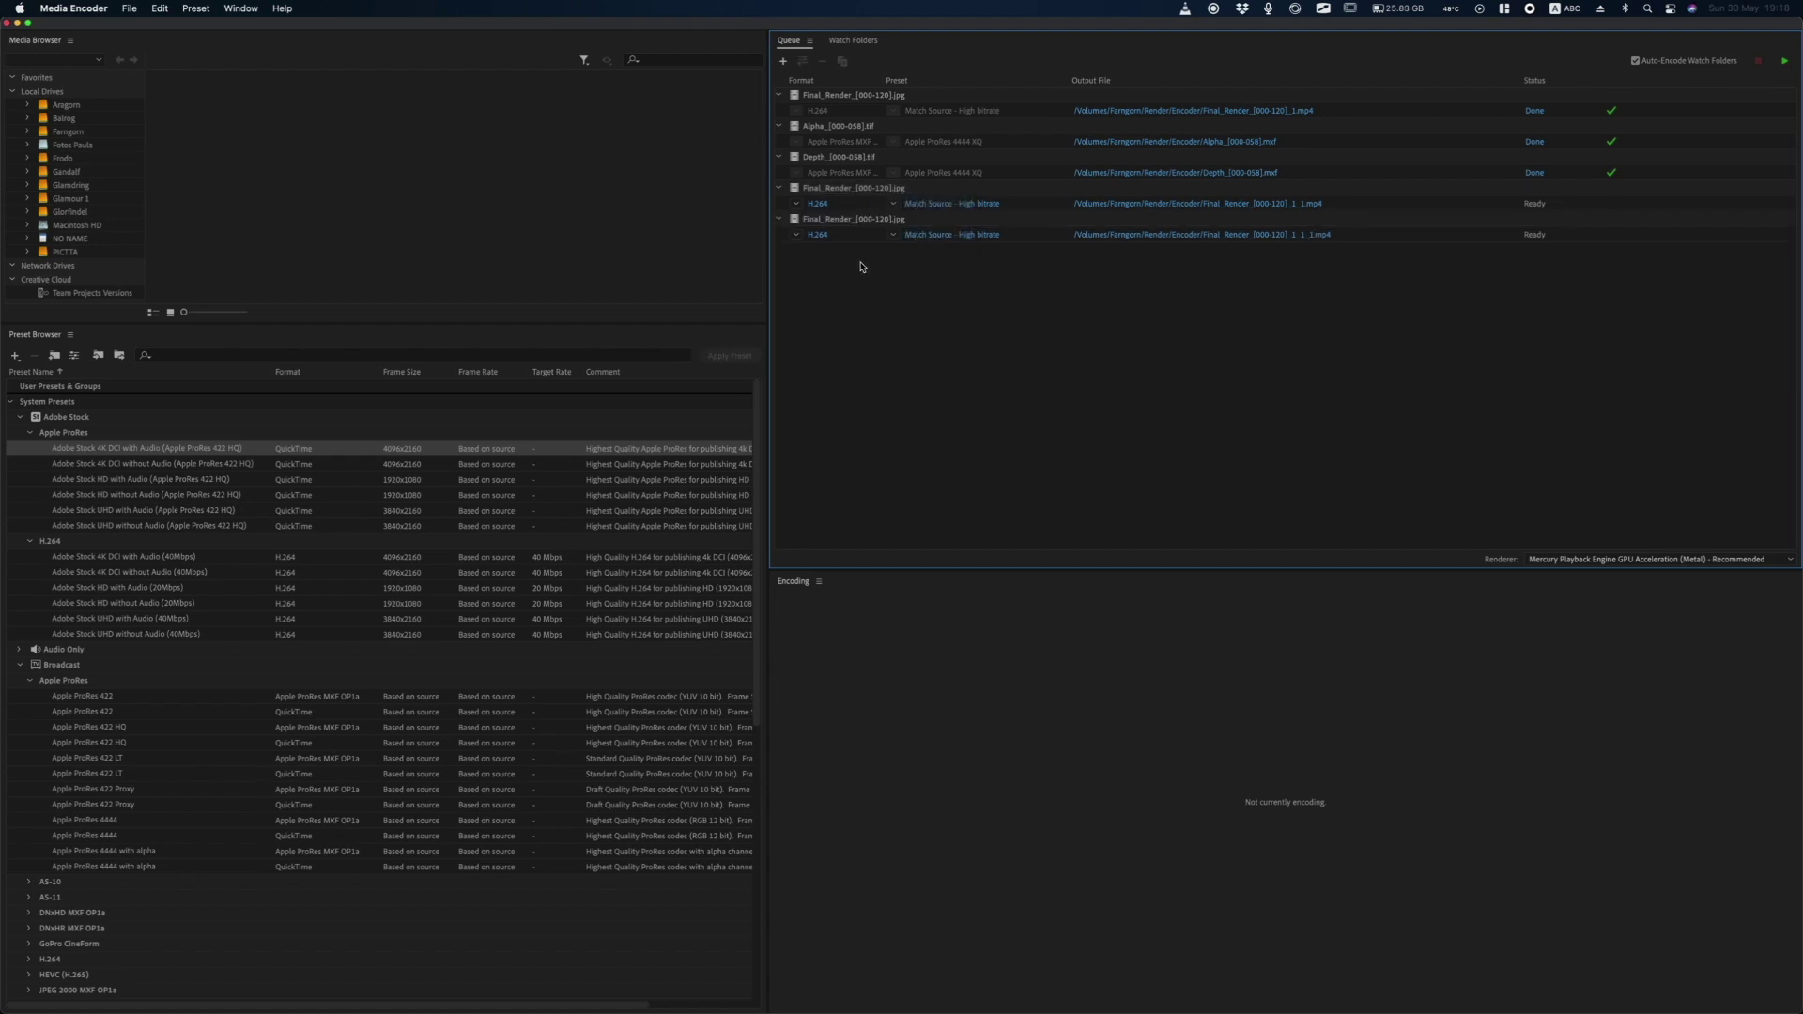
pyautogui.click(893, 236)
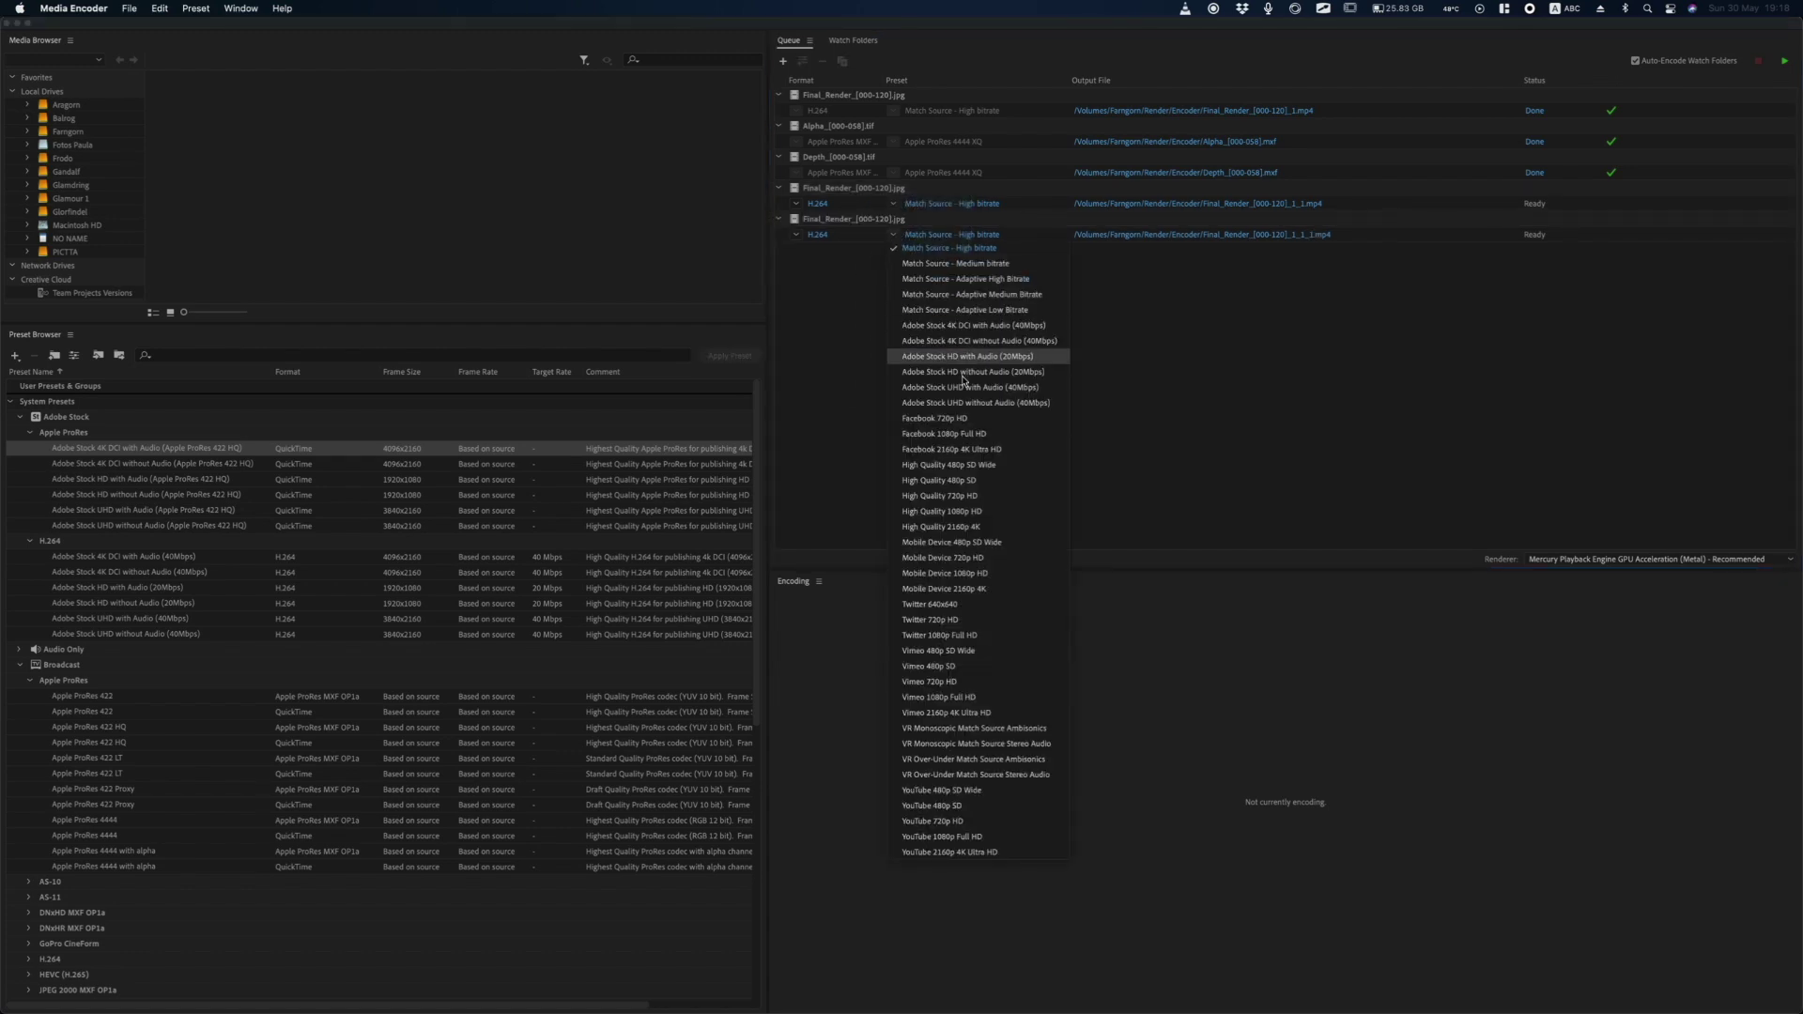
pyautogui.click(997, 497)
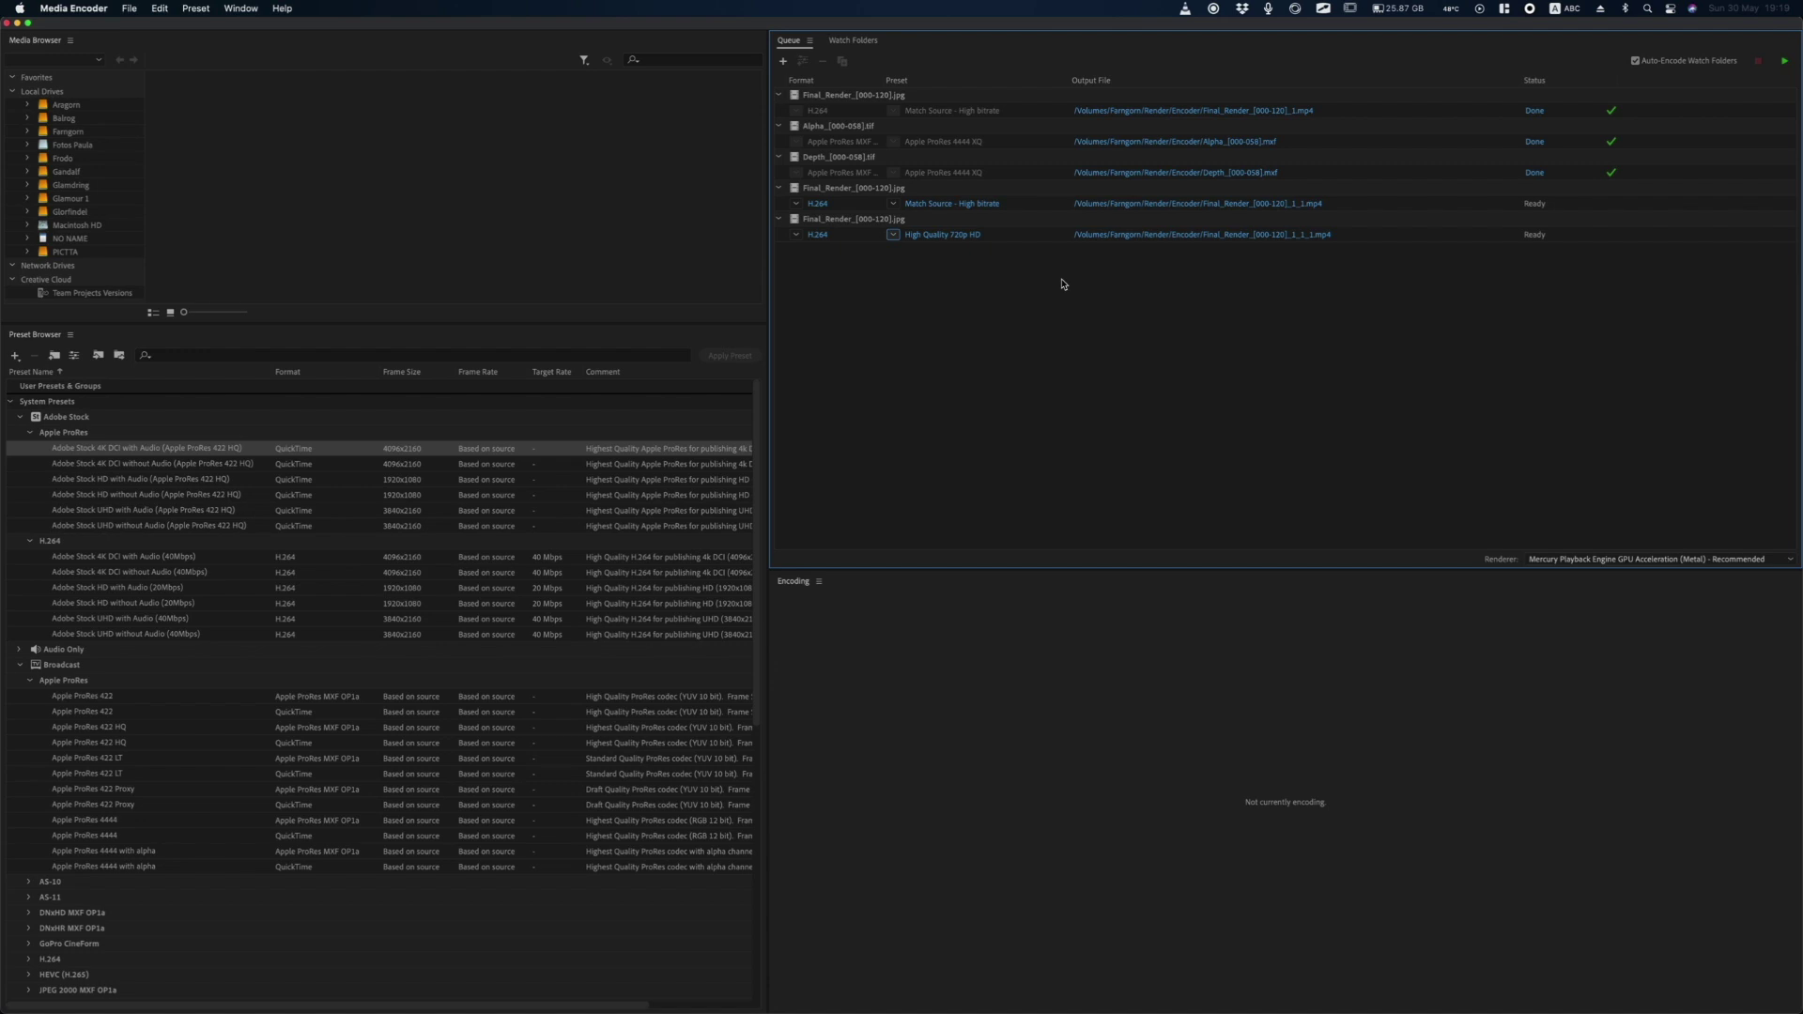
# Switch to Adobe Bridge and display the Multilayer EXR sequence in the Promo_Anim1 folder.
pyautogui.press('super+Tab')
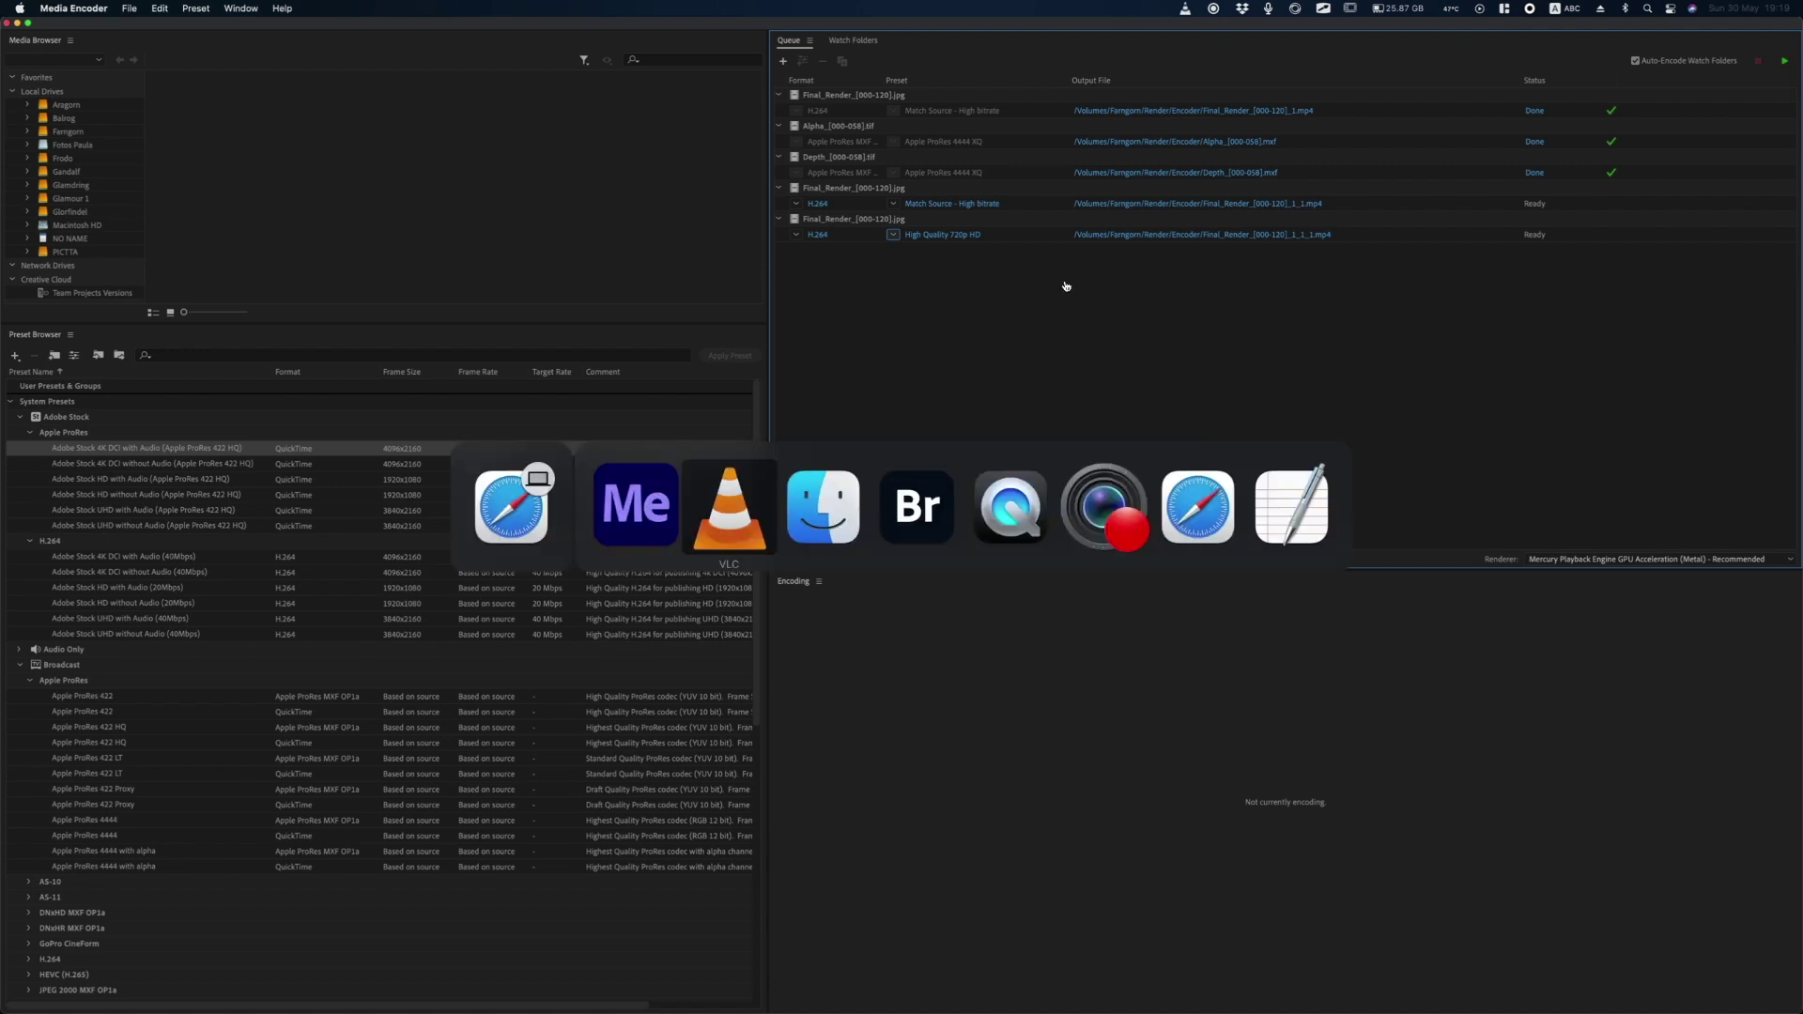
pyautogui.press('super+Tab')
pyautogui.press('super+Tab')
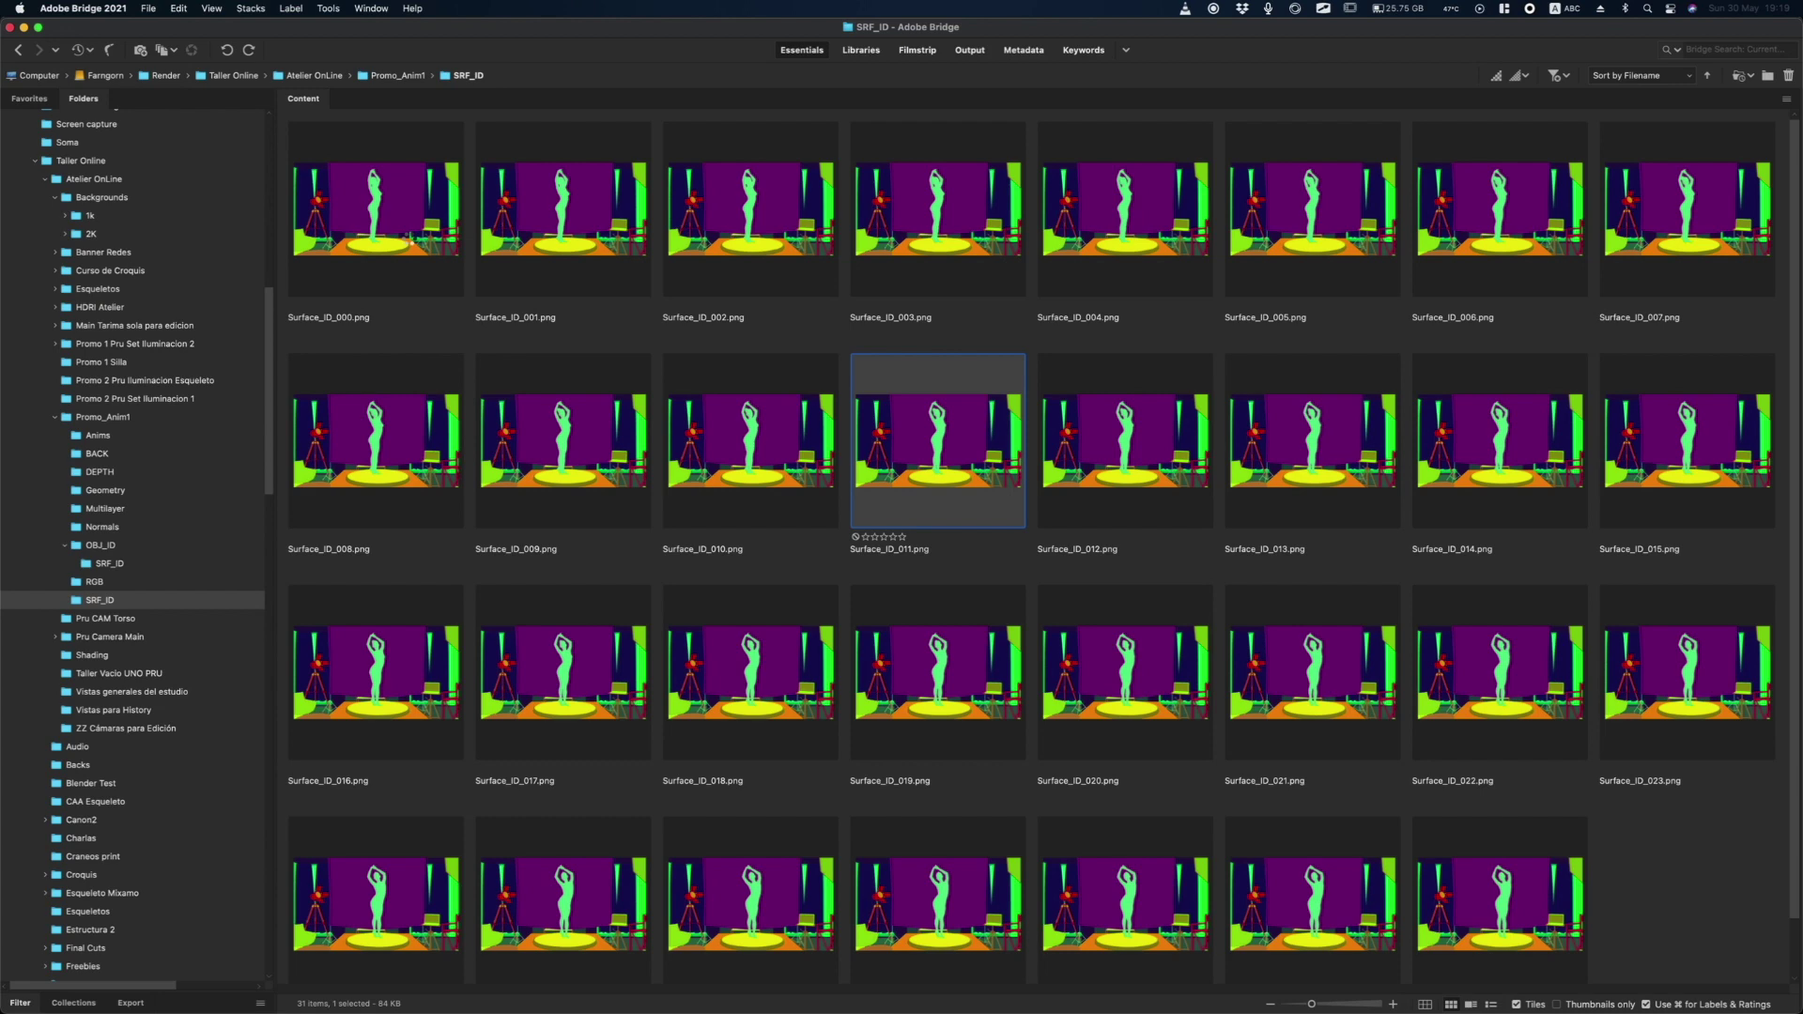
pyautogui.press('super+Tab')
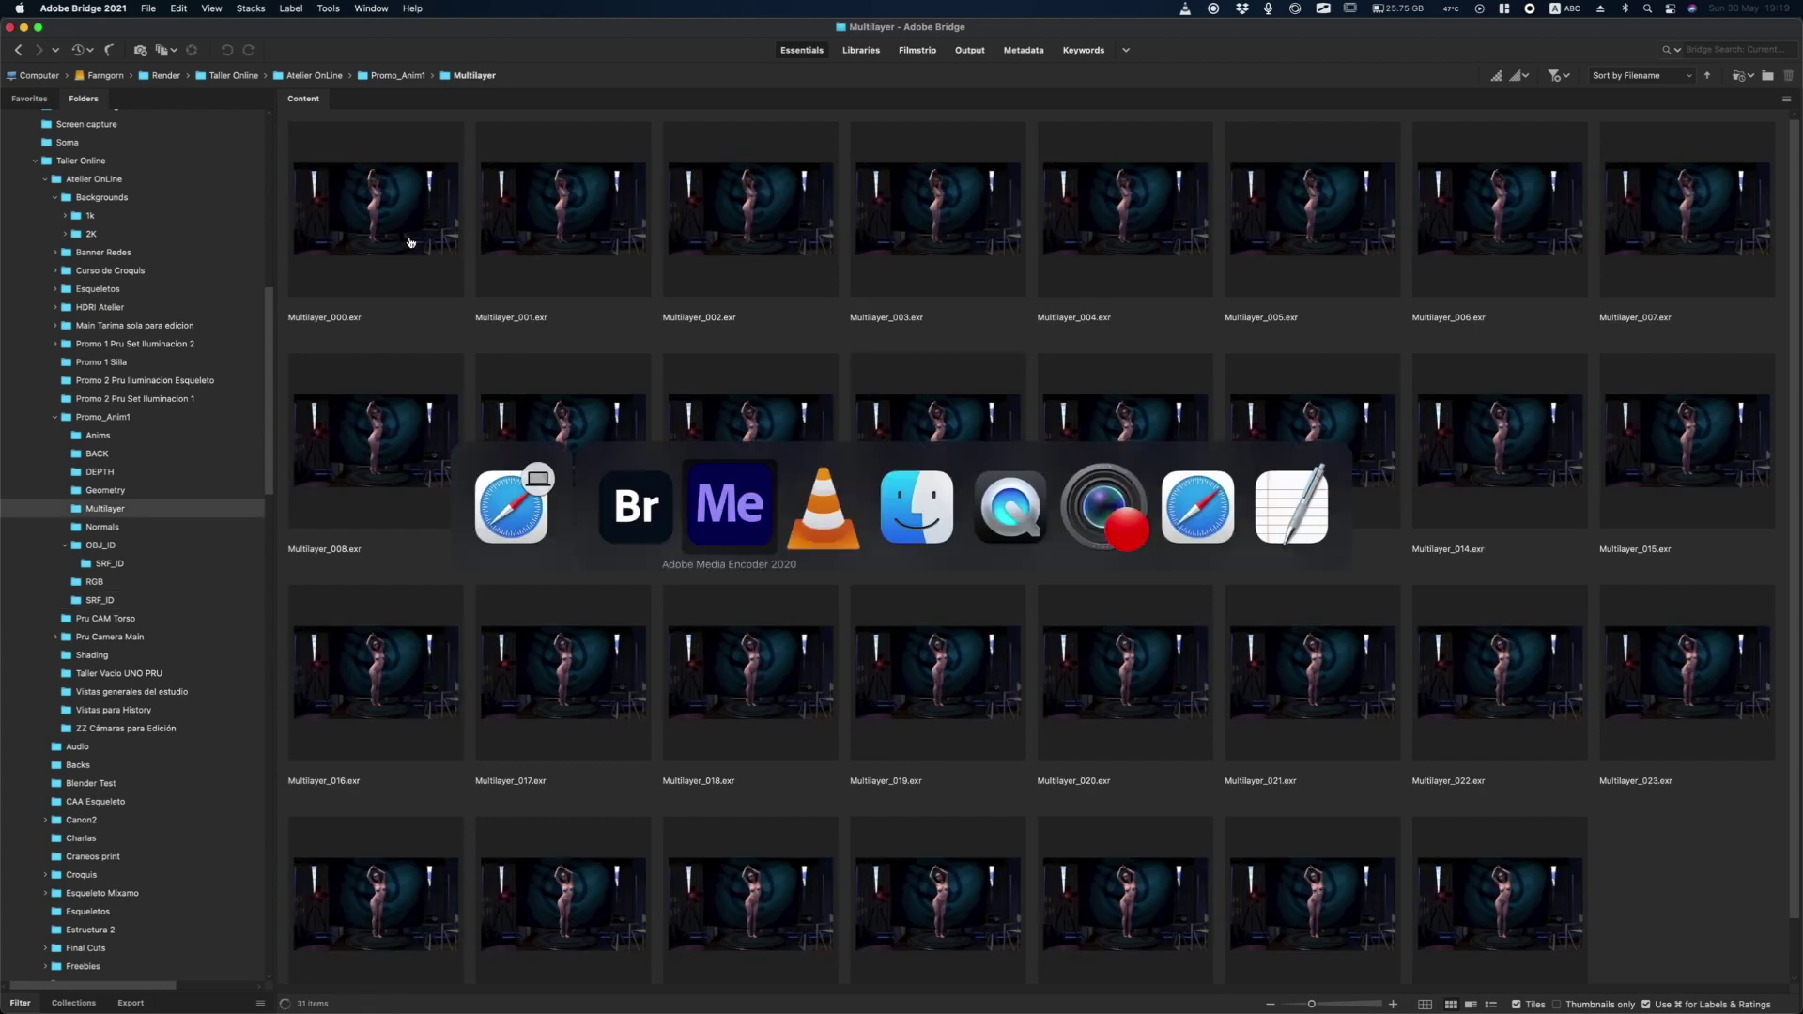
pyautogui.press('Escape')
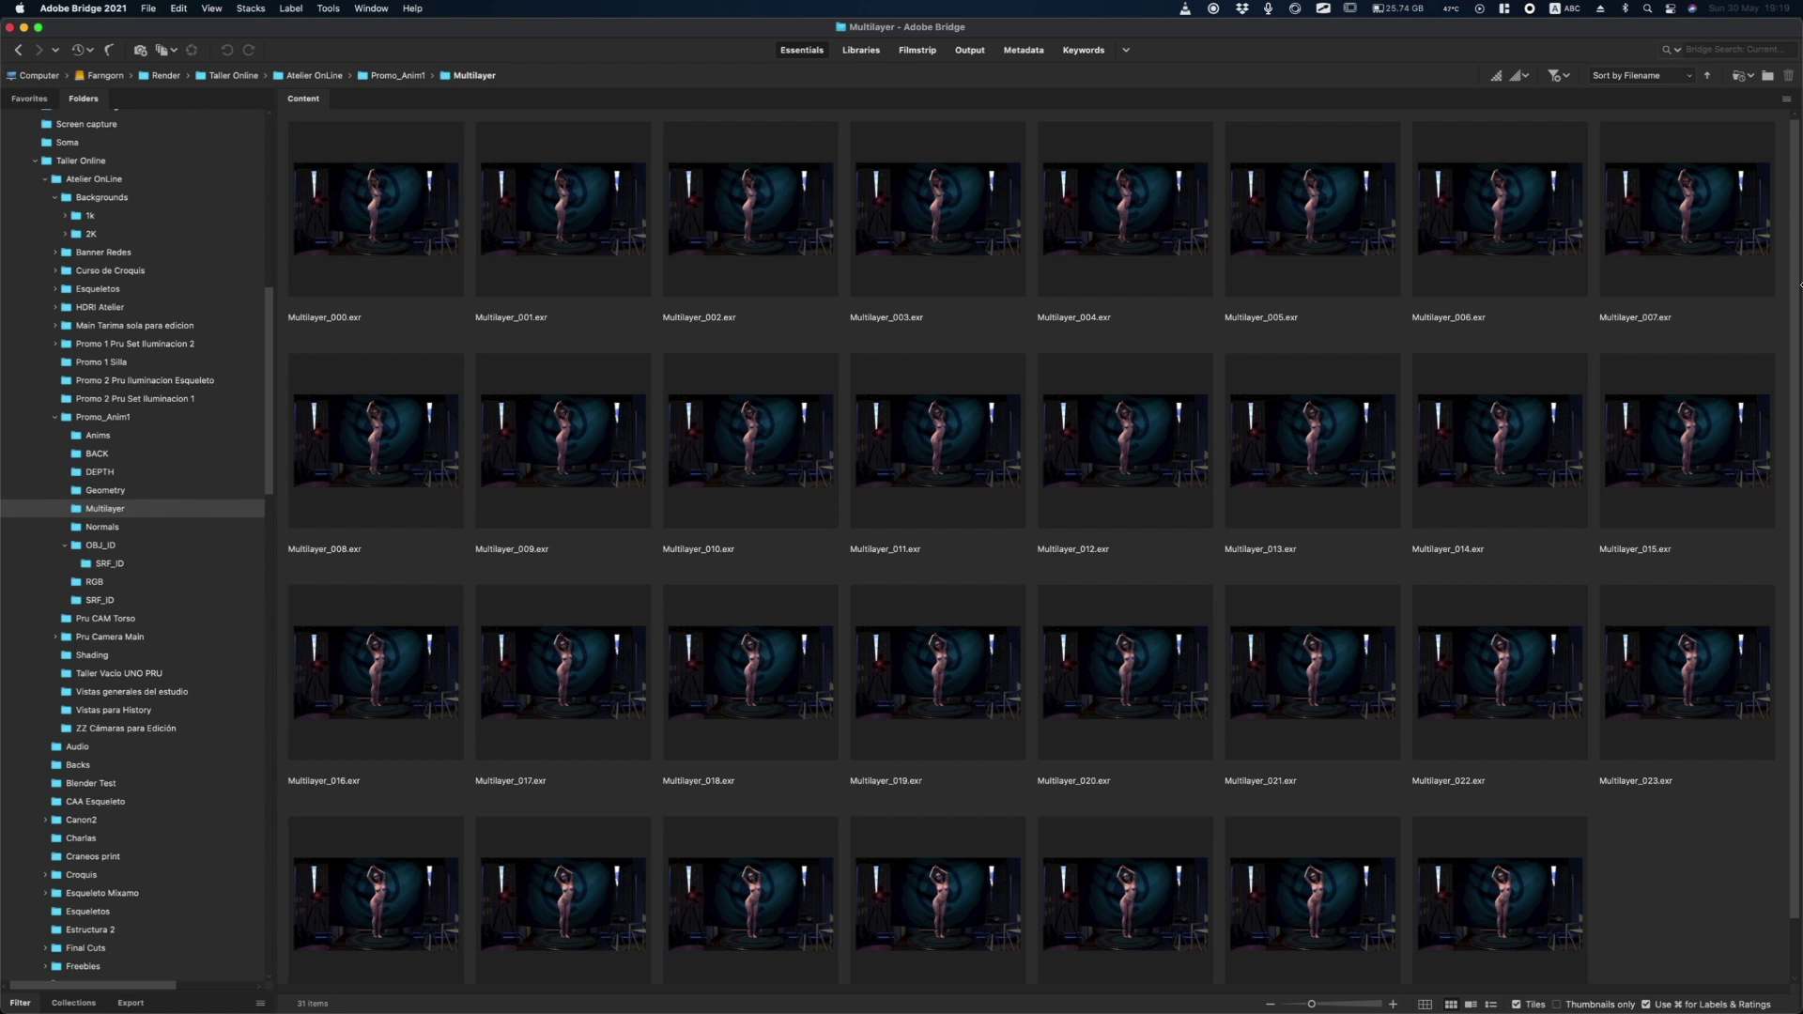
# Reveal Multilayer_007.exr in Finder, view its file information, and close the info window.
pyautogui.click(1696, 270)
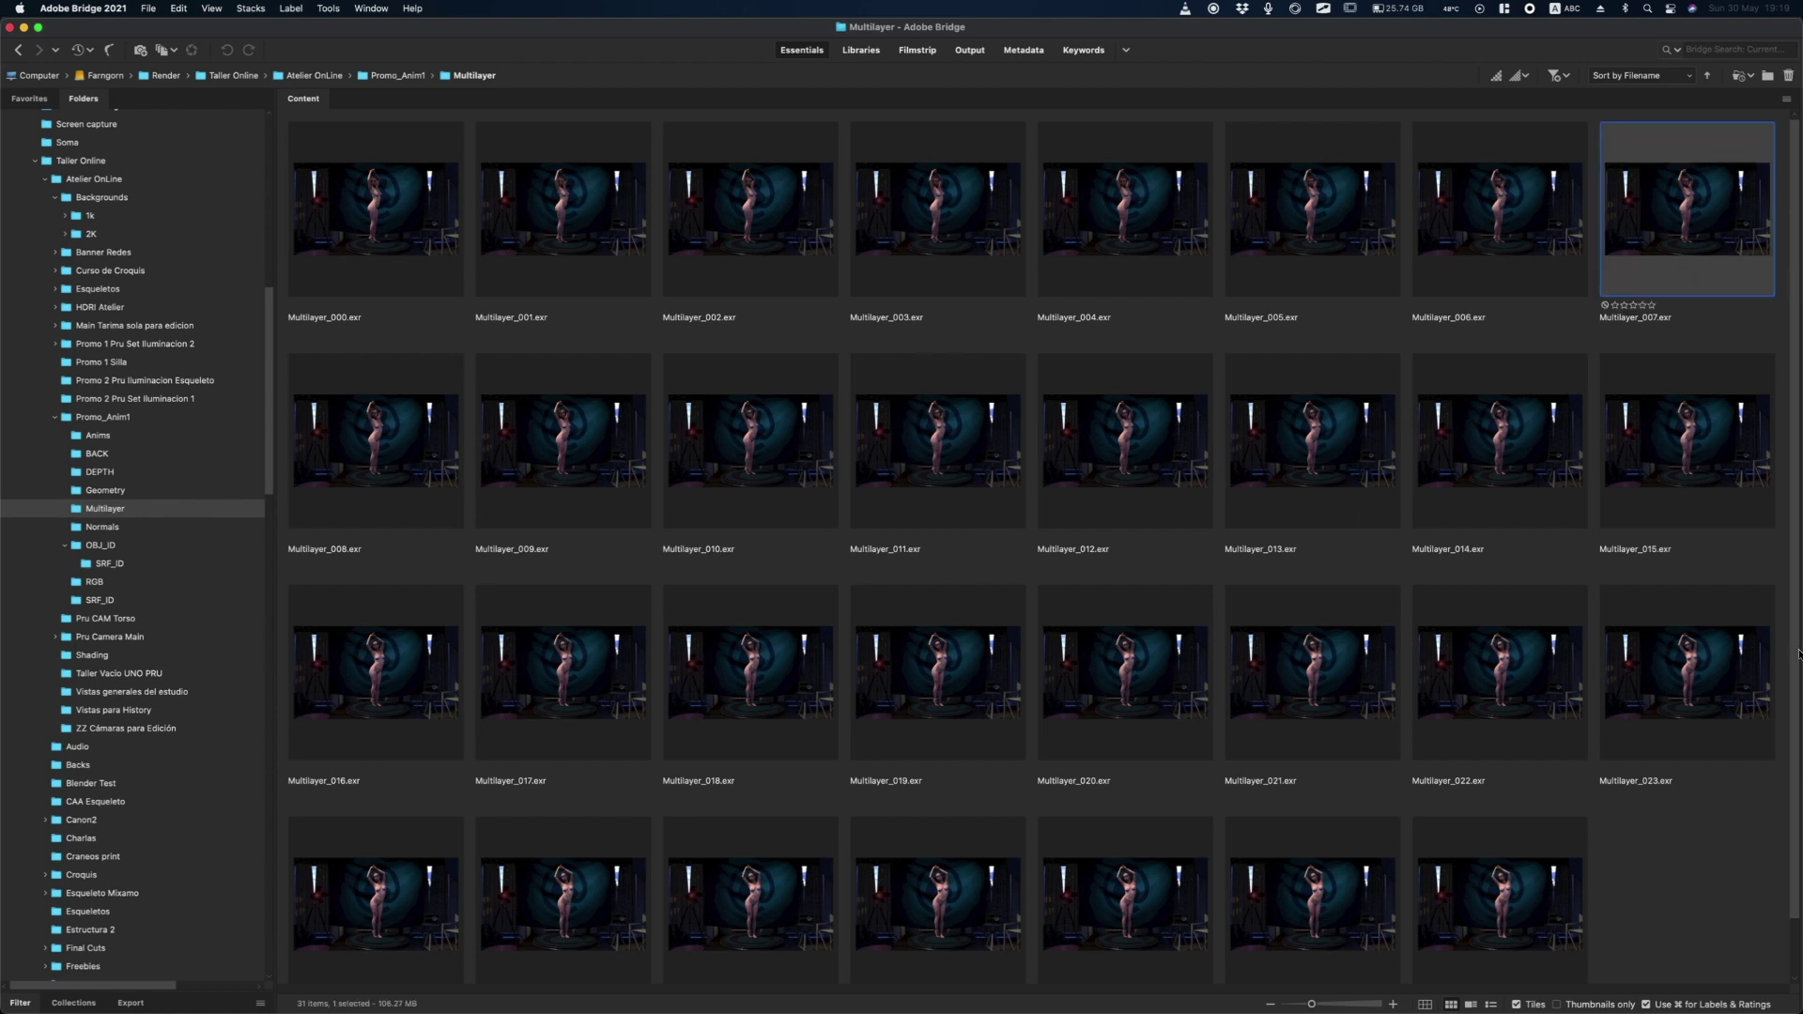
pyautogui.rightClick(1614, 205)
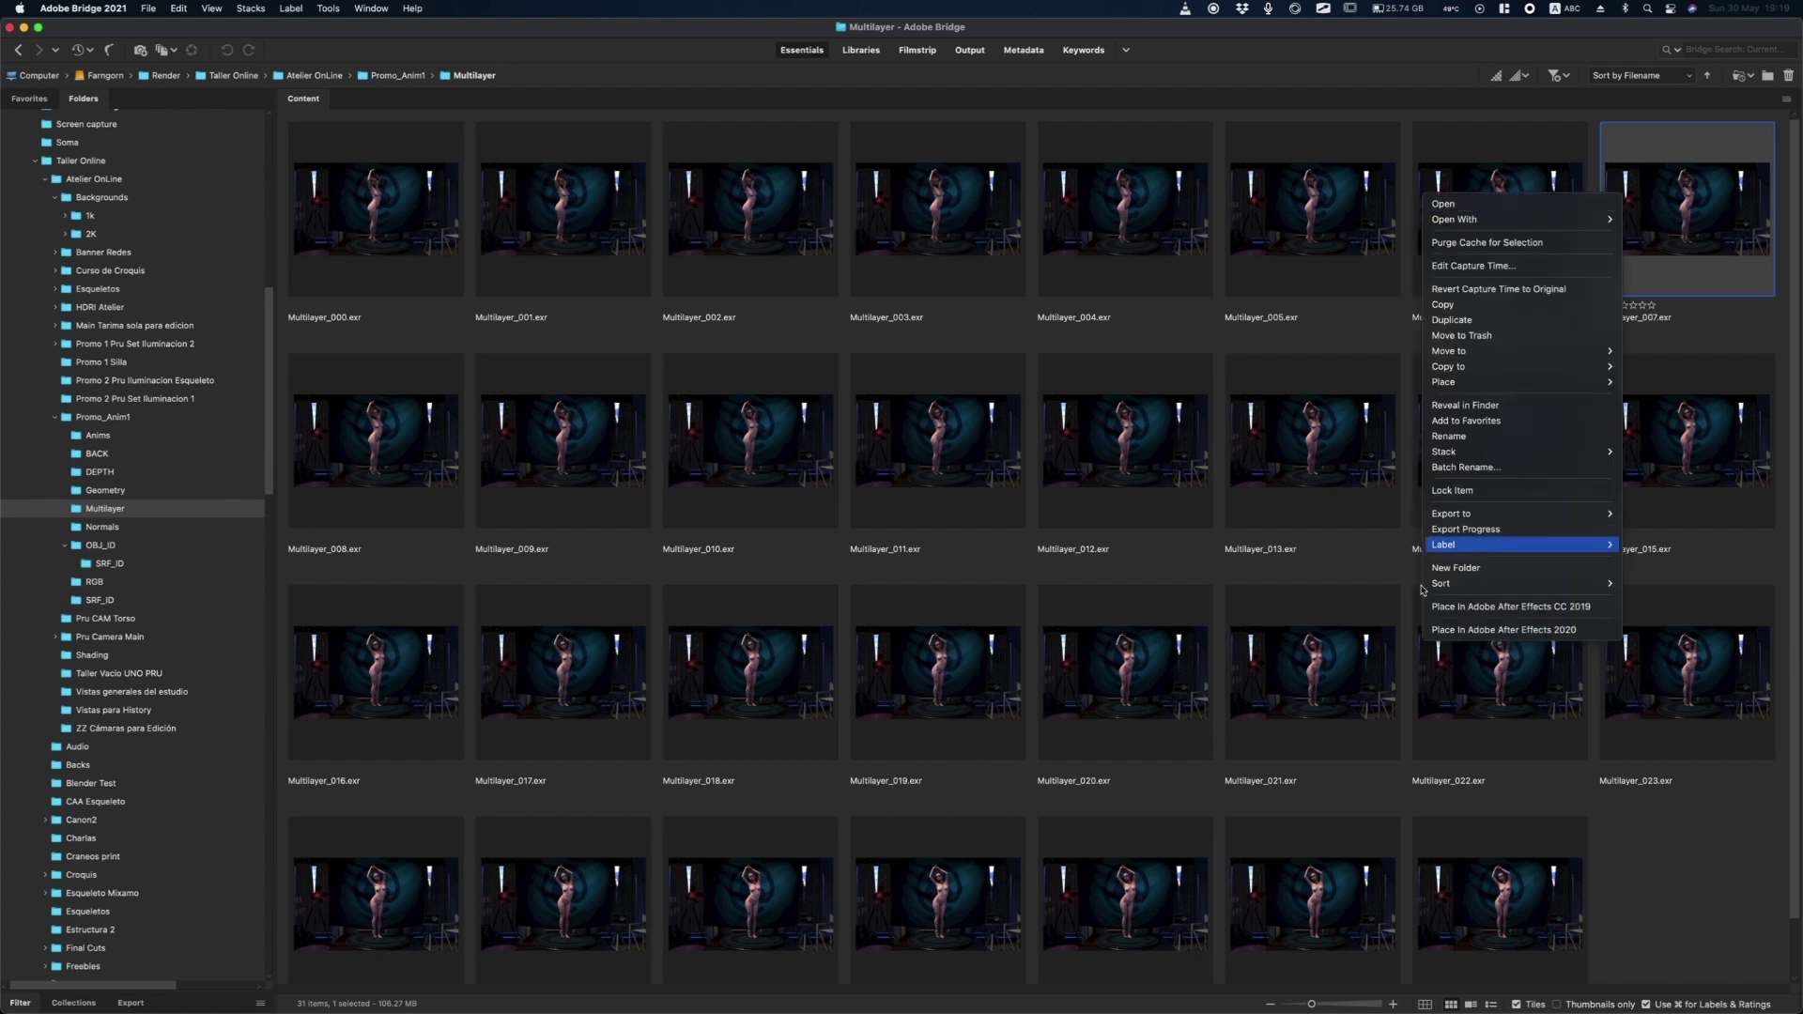
pyautogui.click(1489, 408)
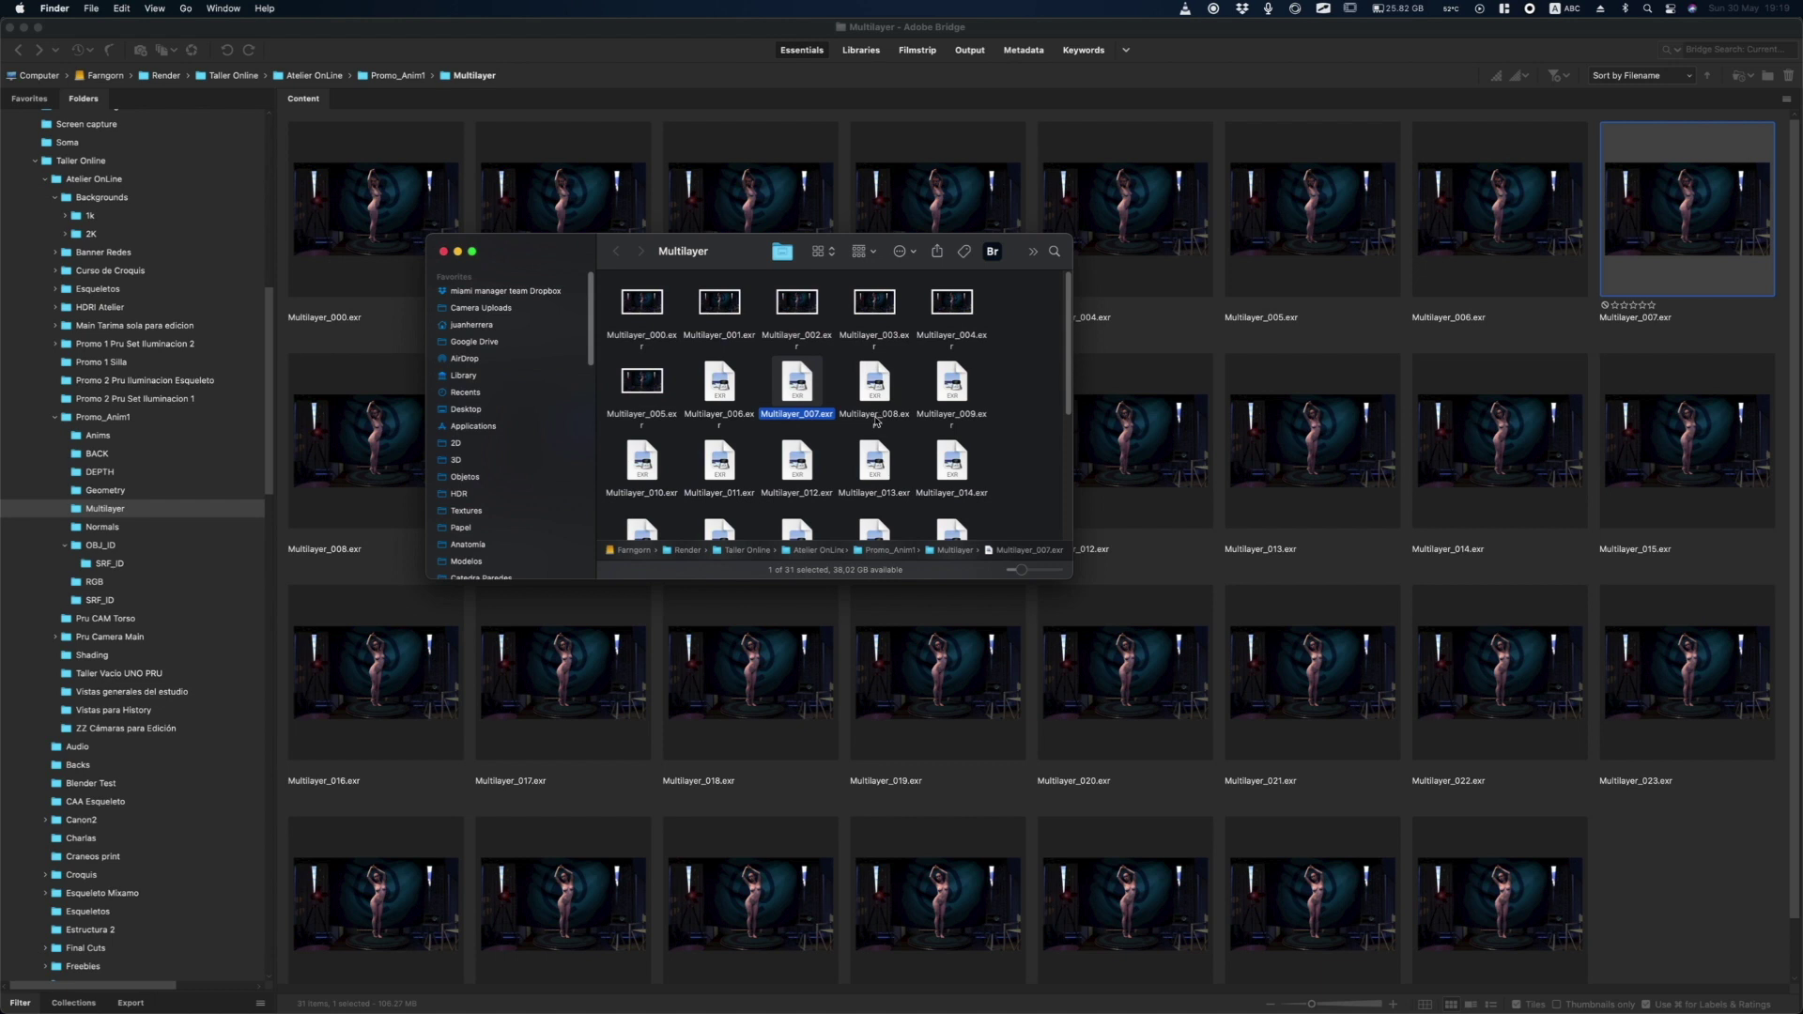
pyautogui.press('super+i')
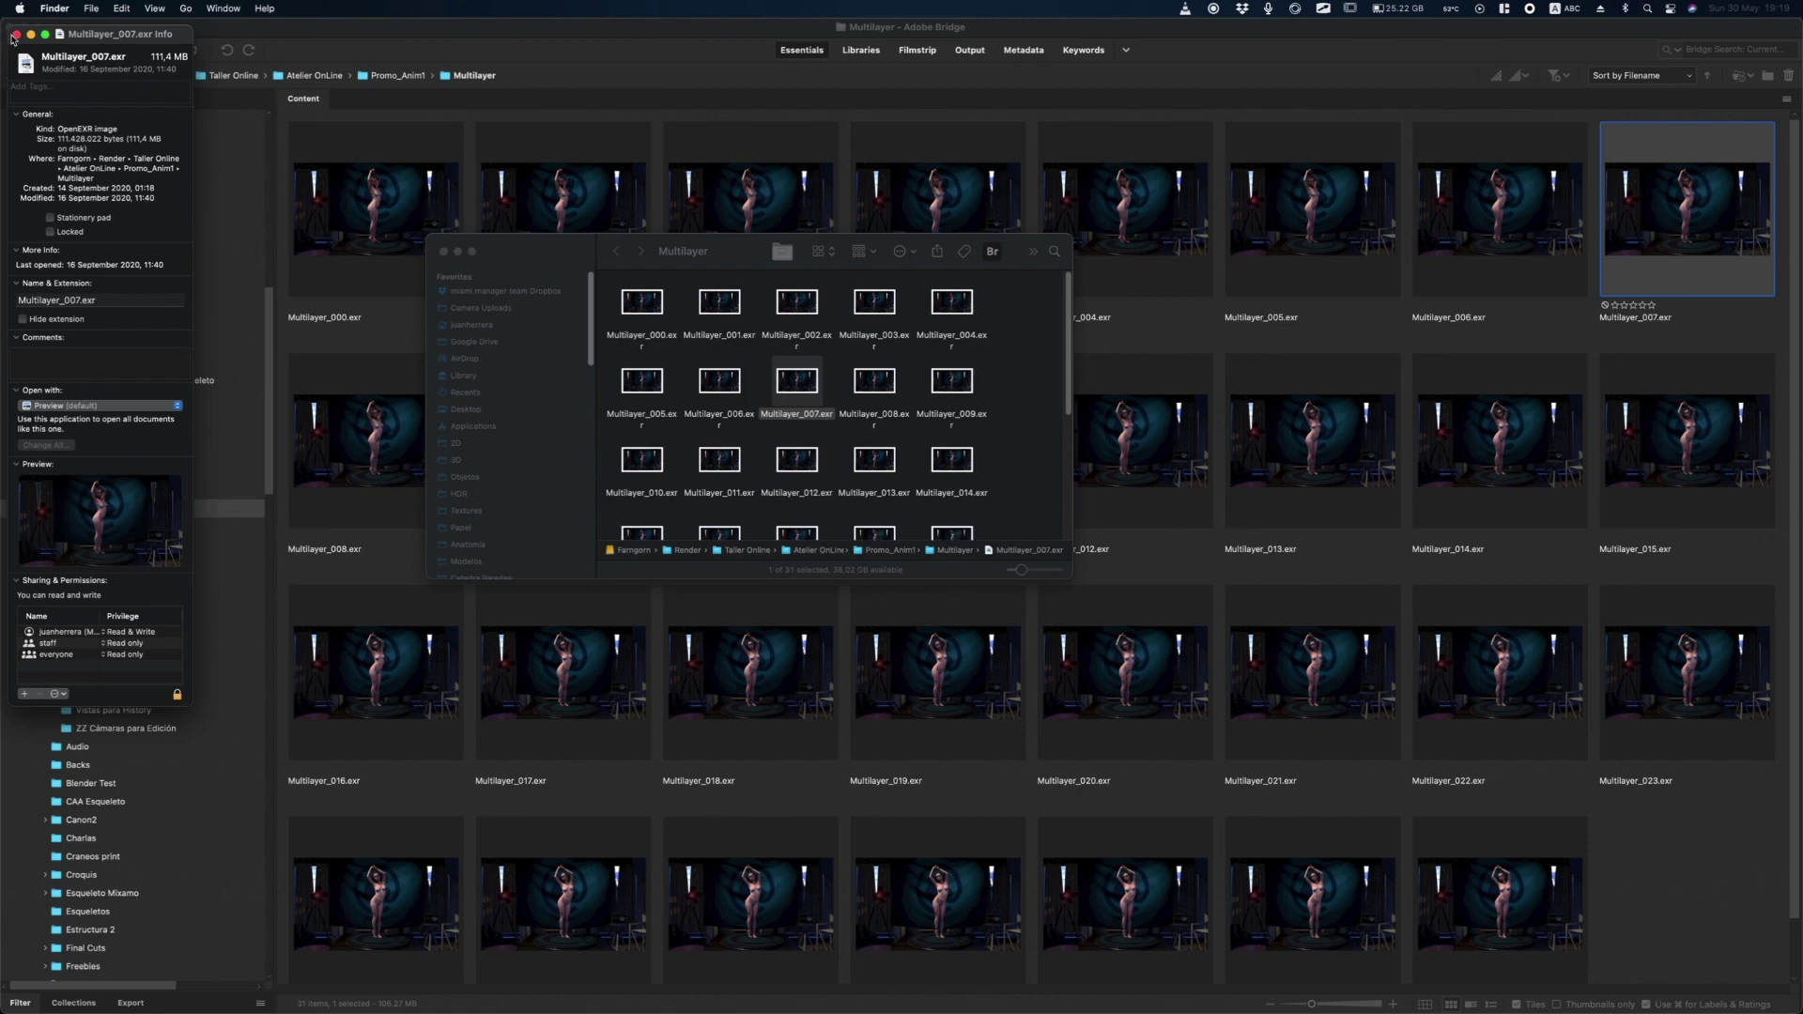
pyautogui.click(16, 34)
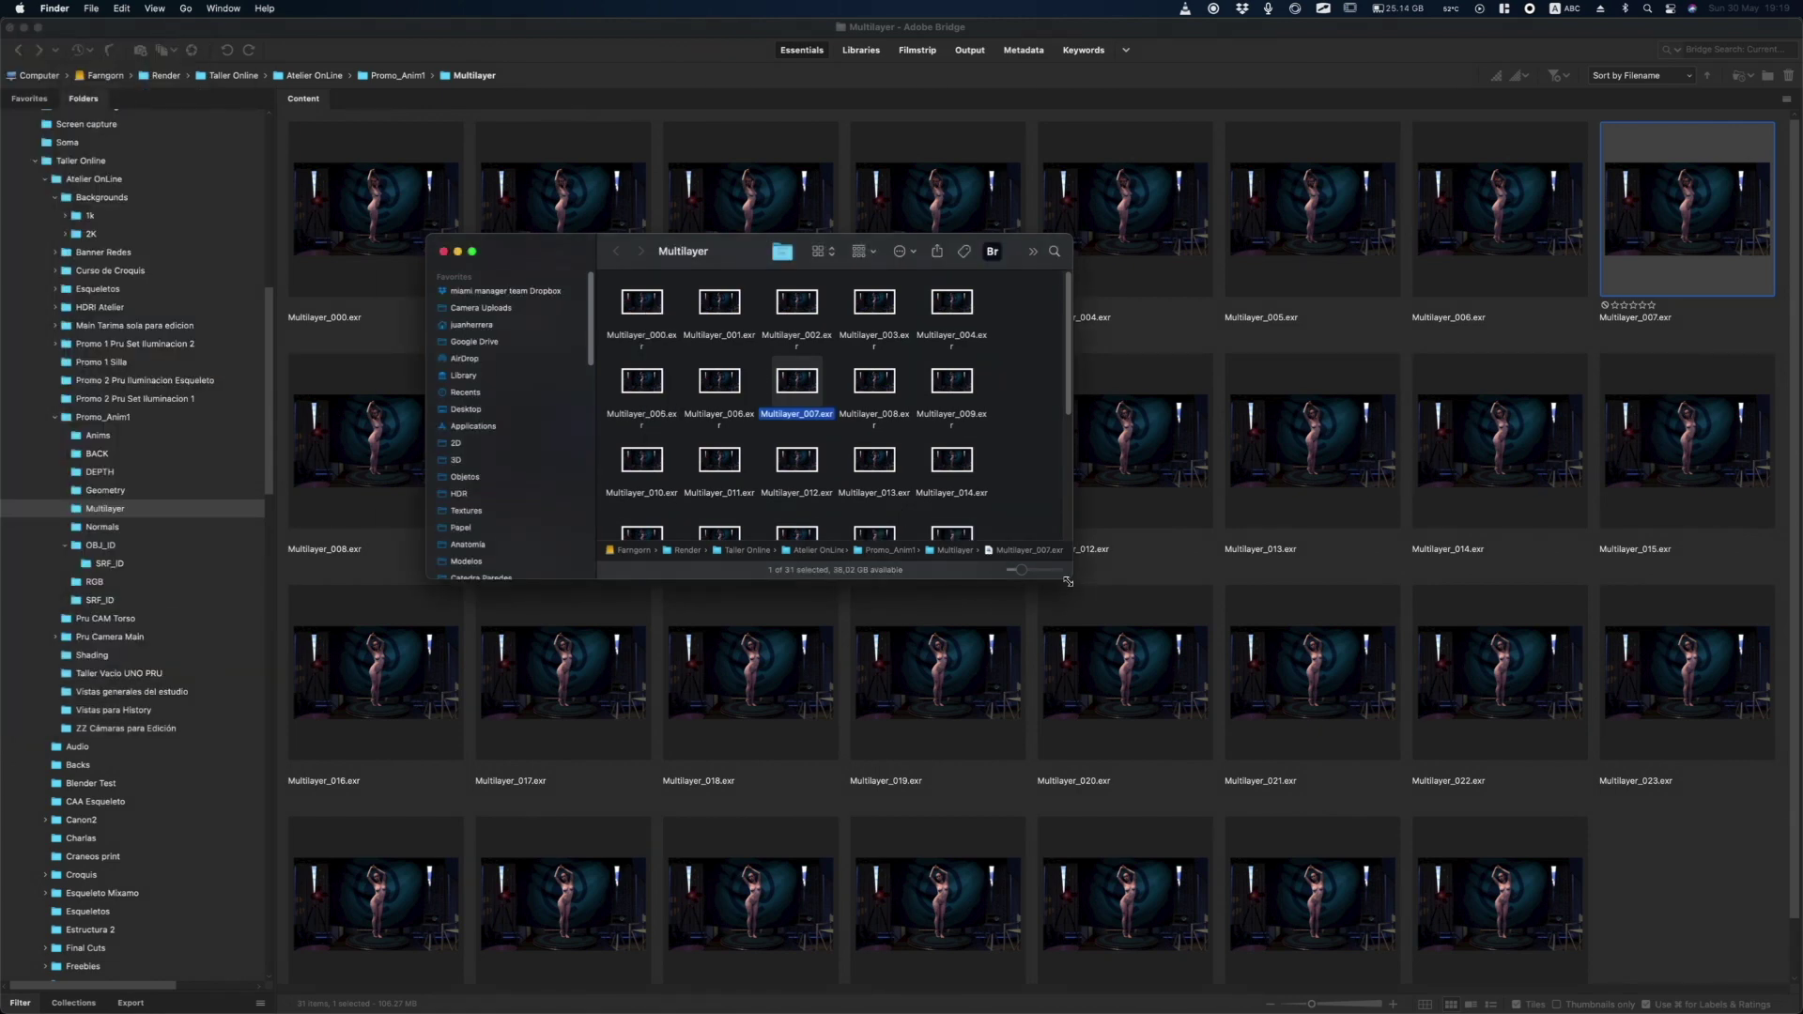
# Enlarge the Multilayer Finder window to fill the screen and show its contents in columns.
pyautogui.moveTo(1070, 580); pyautogui.dragTo(1566, 987)
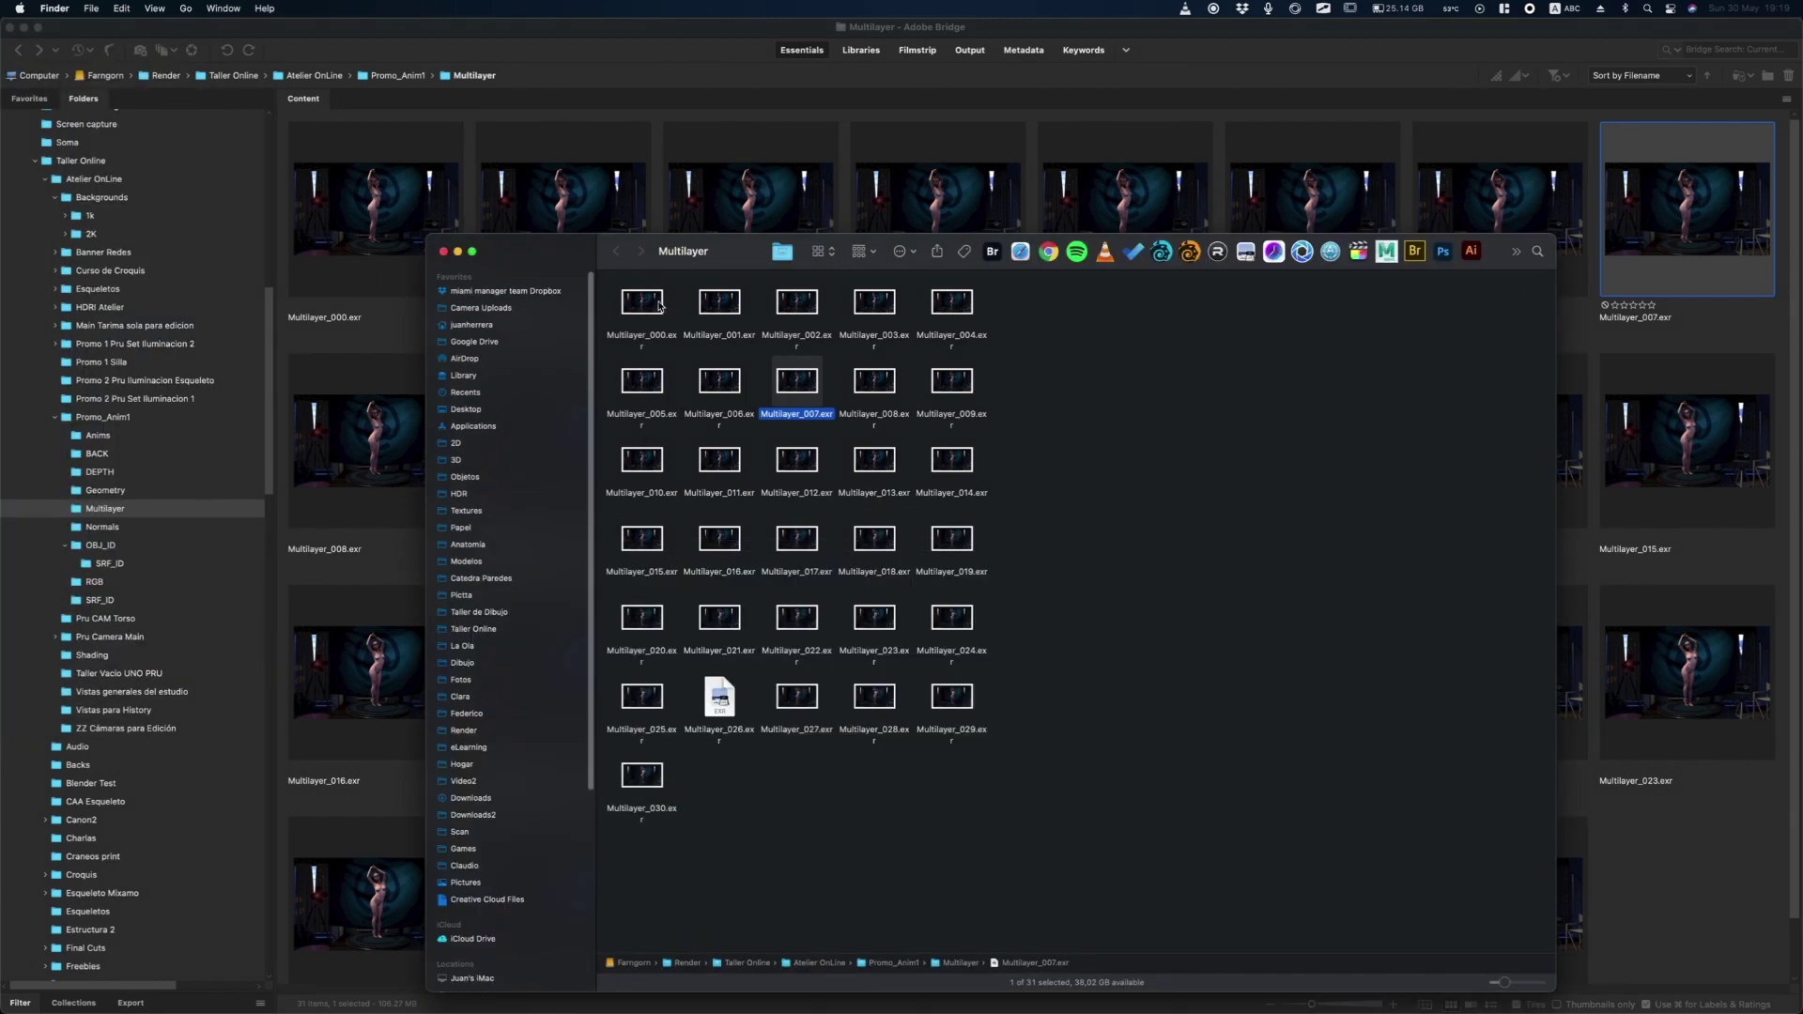
pyautogui.moveTo(575, 246); pyautogui.dragTo(534, 7)
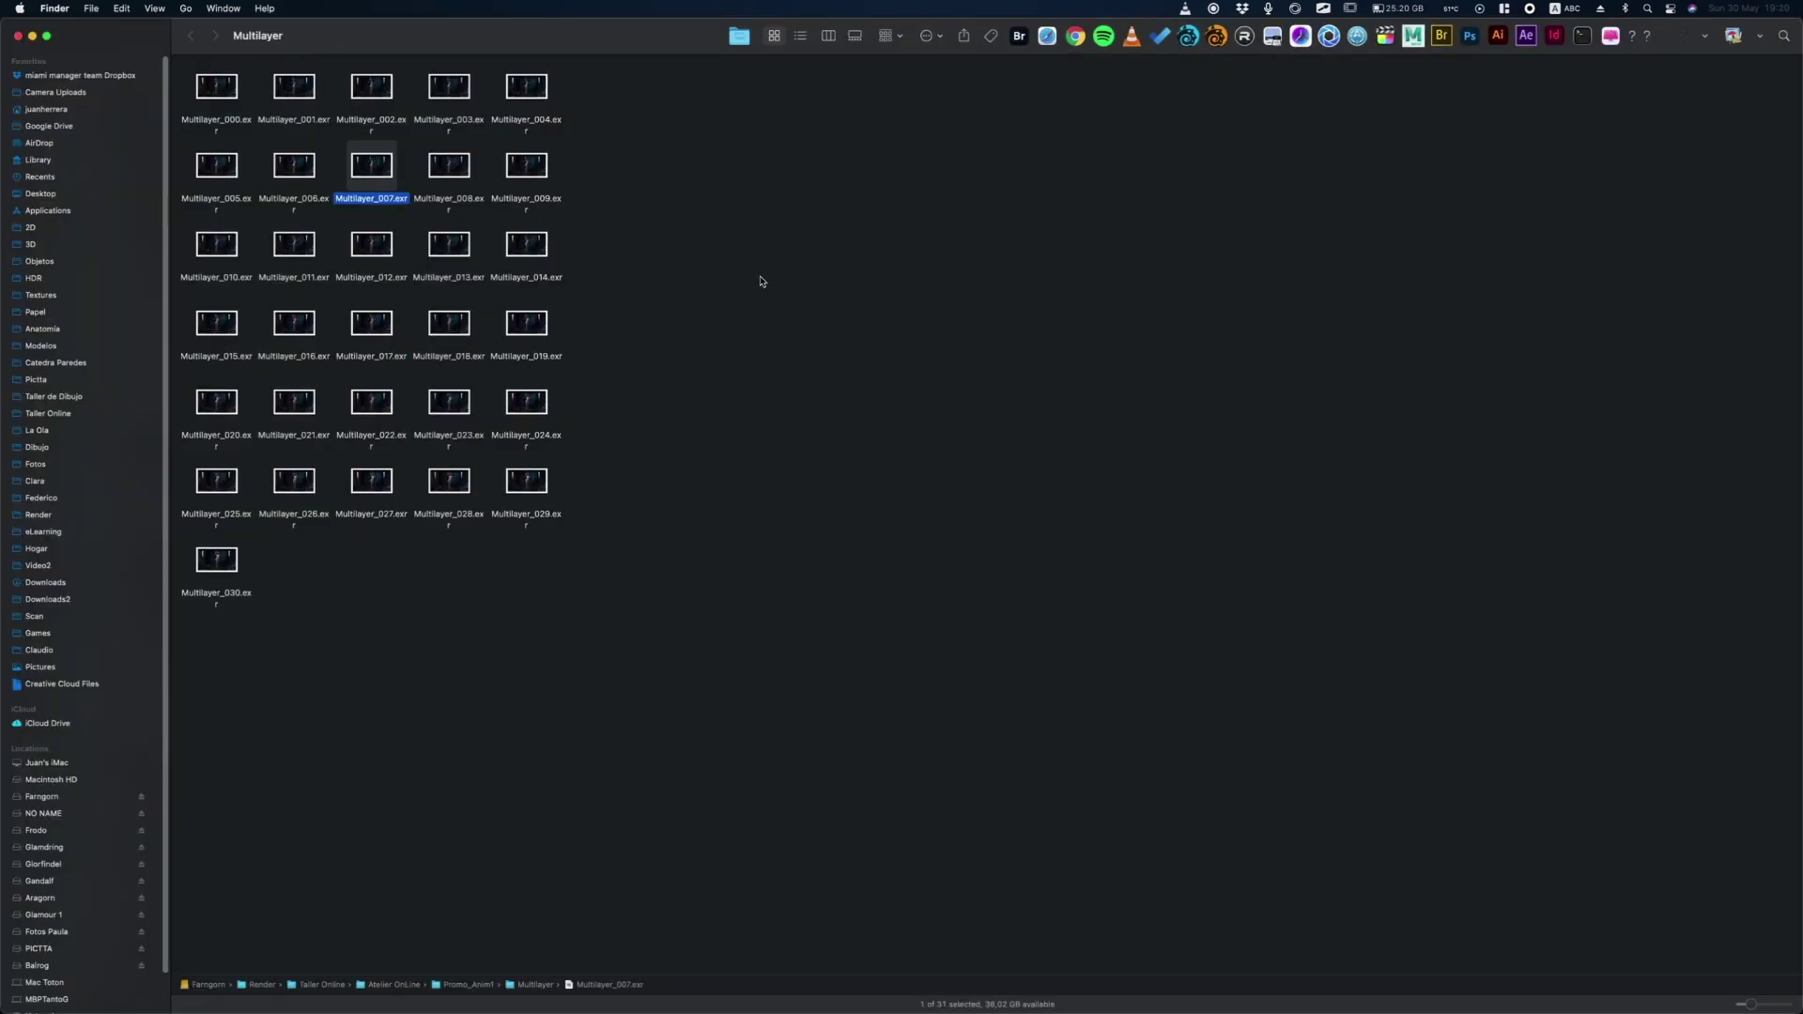
pyautogui.press('super+3')
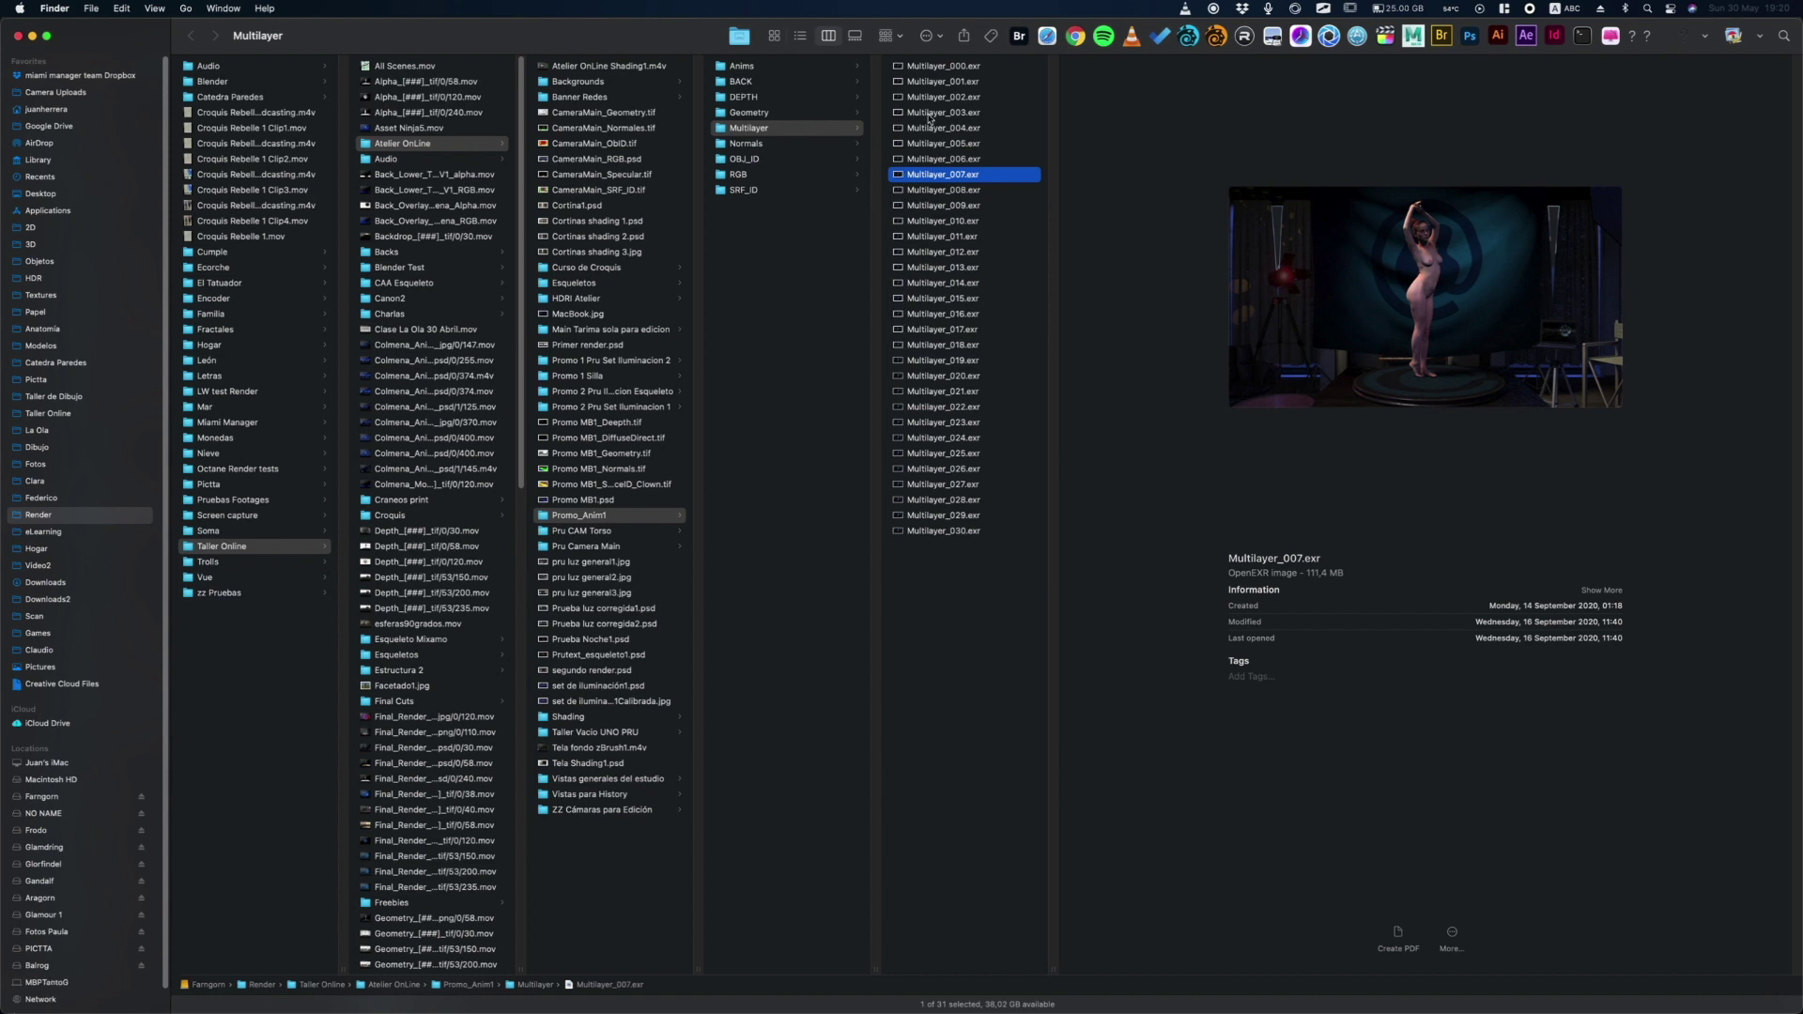
# Preview Final_Render_006.psd in the RGB folder and Backdrop_000.tif in the BACK folder to check their file sizes.
pyautogui.click(753, 176)
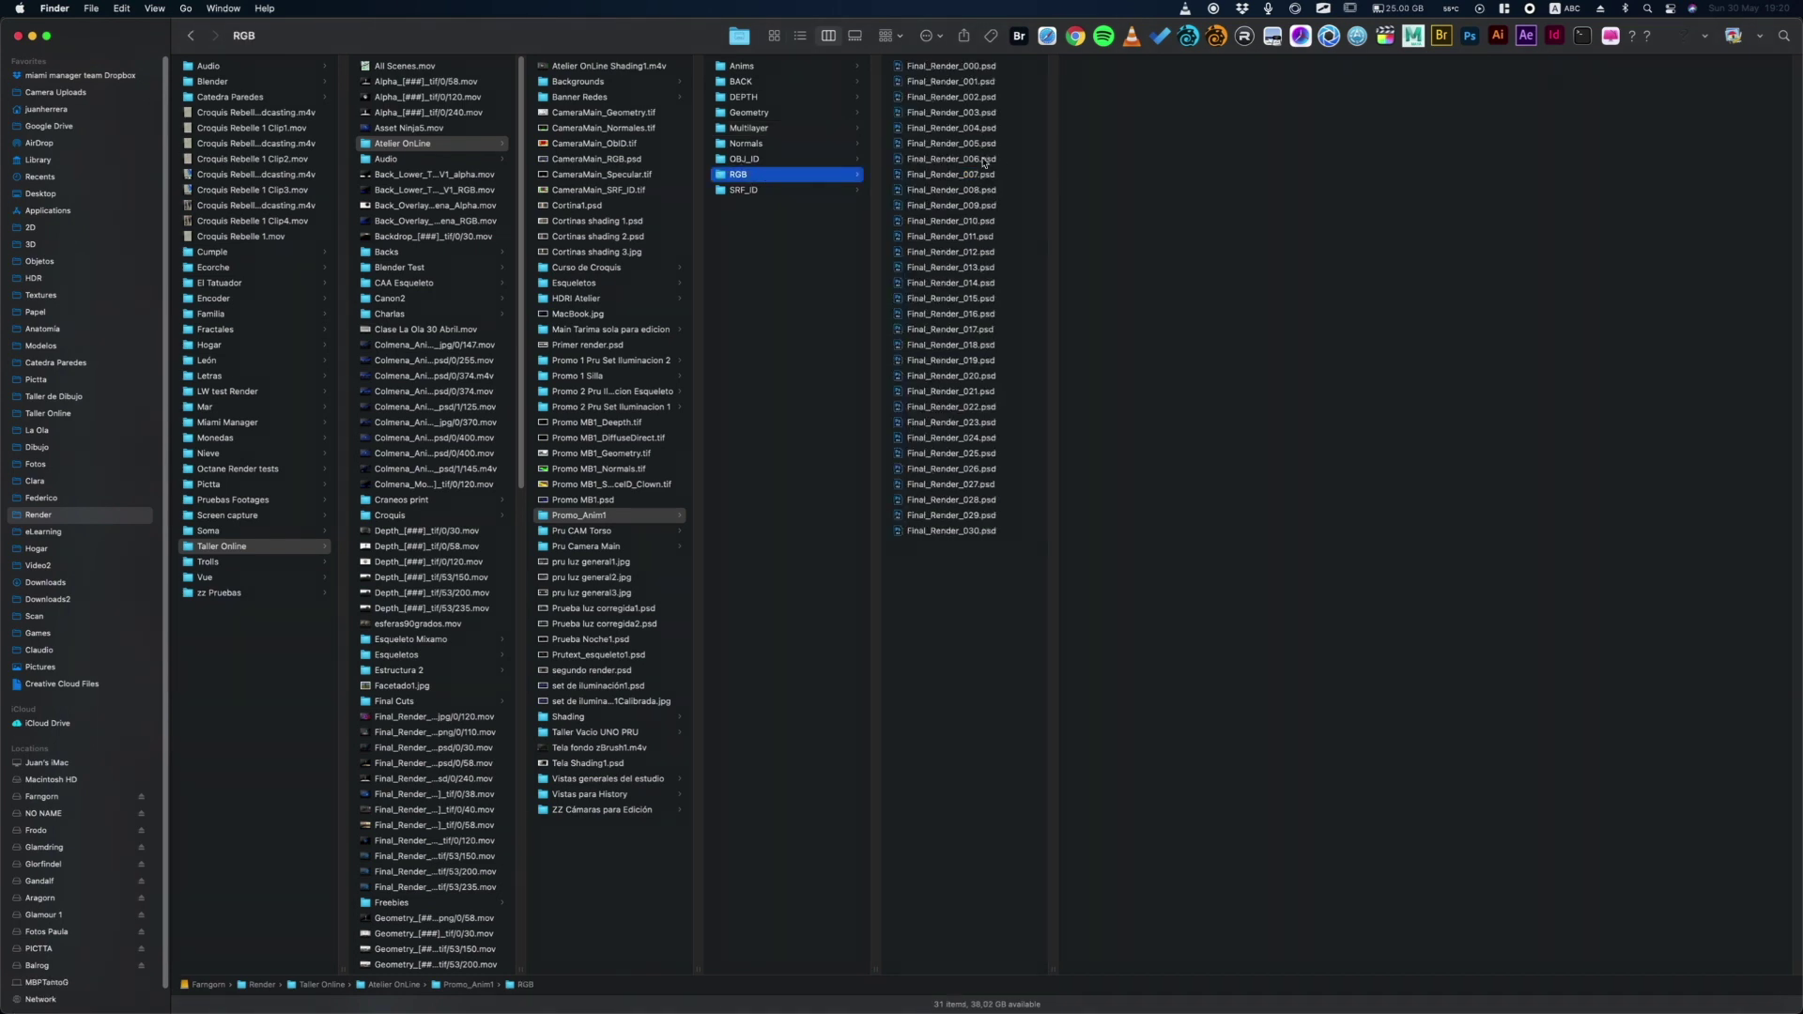
pyautogui.click(983, 159)
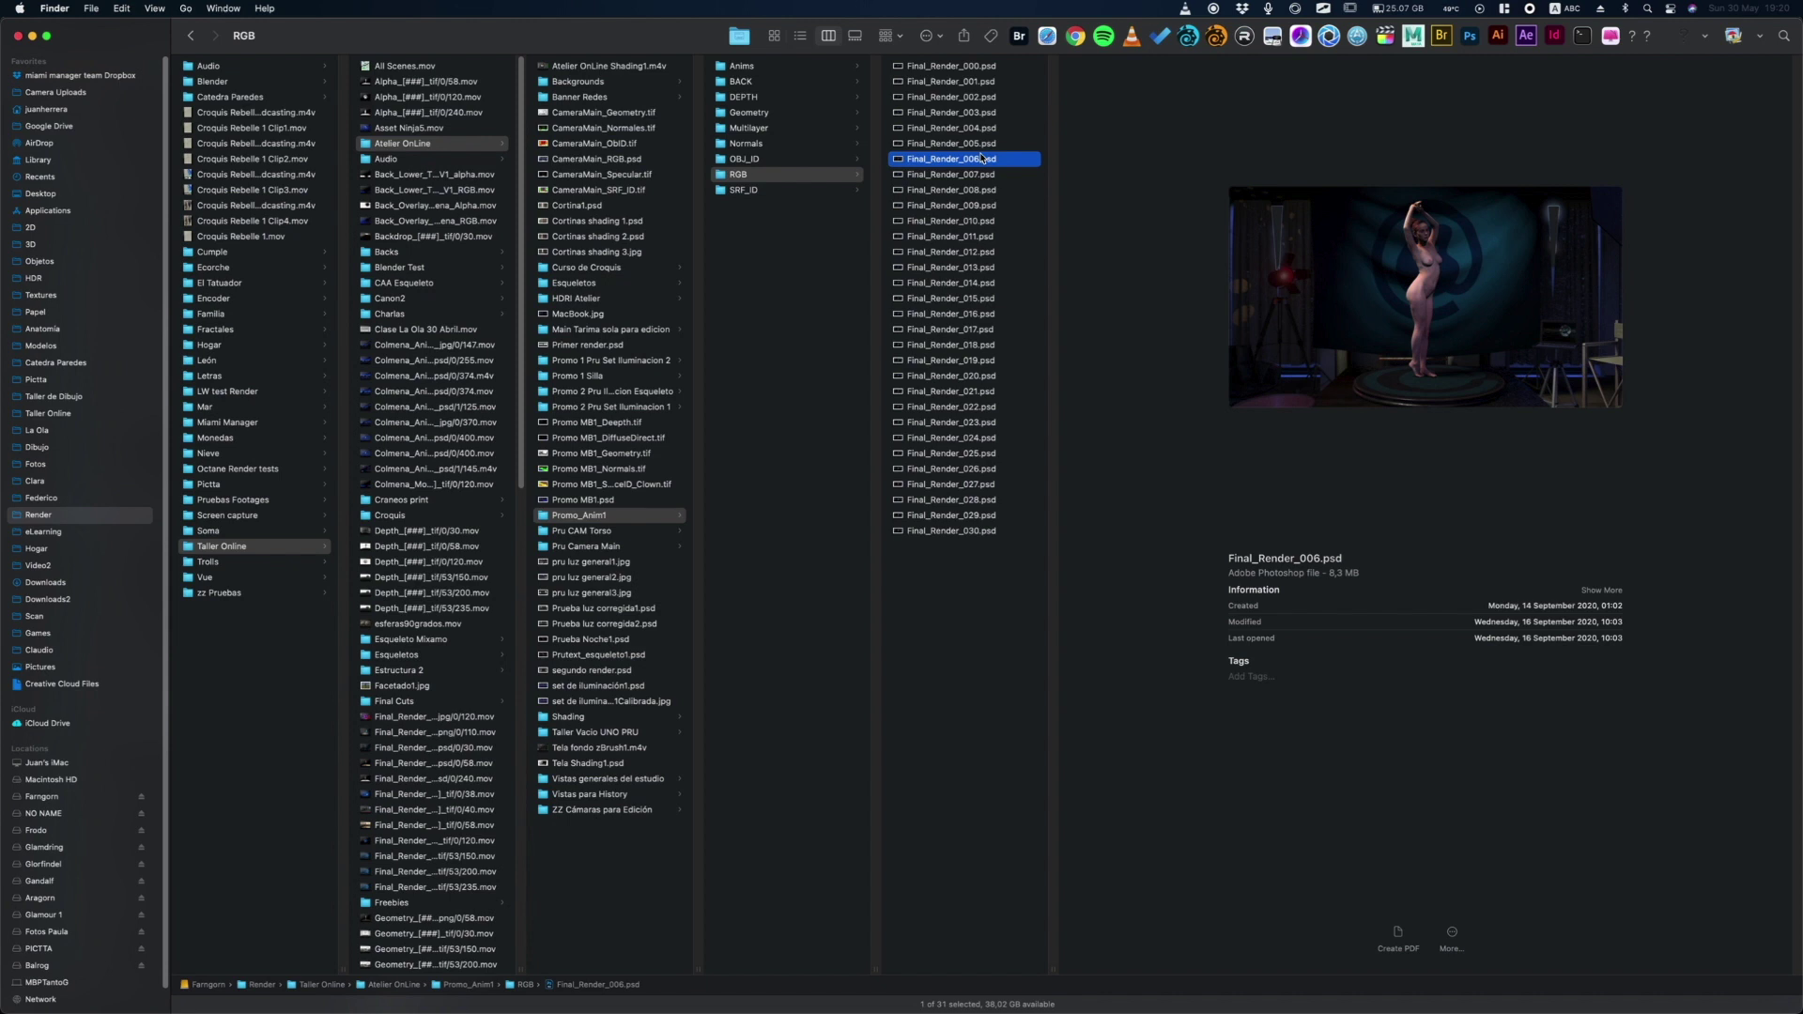
pyautogui.click(738, 82)
pyautogui.press('Right')
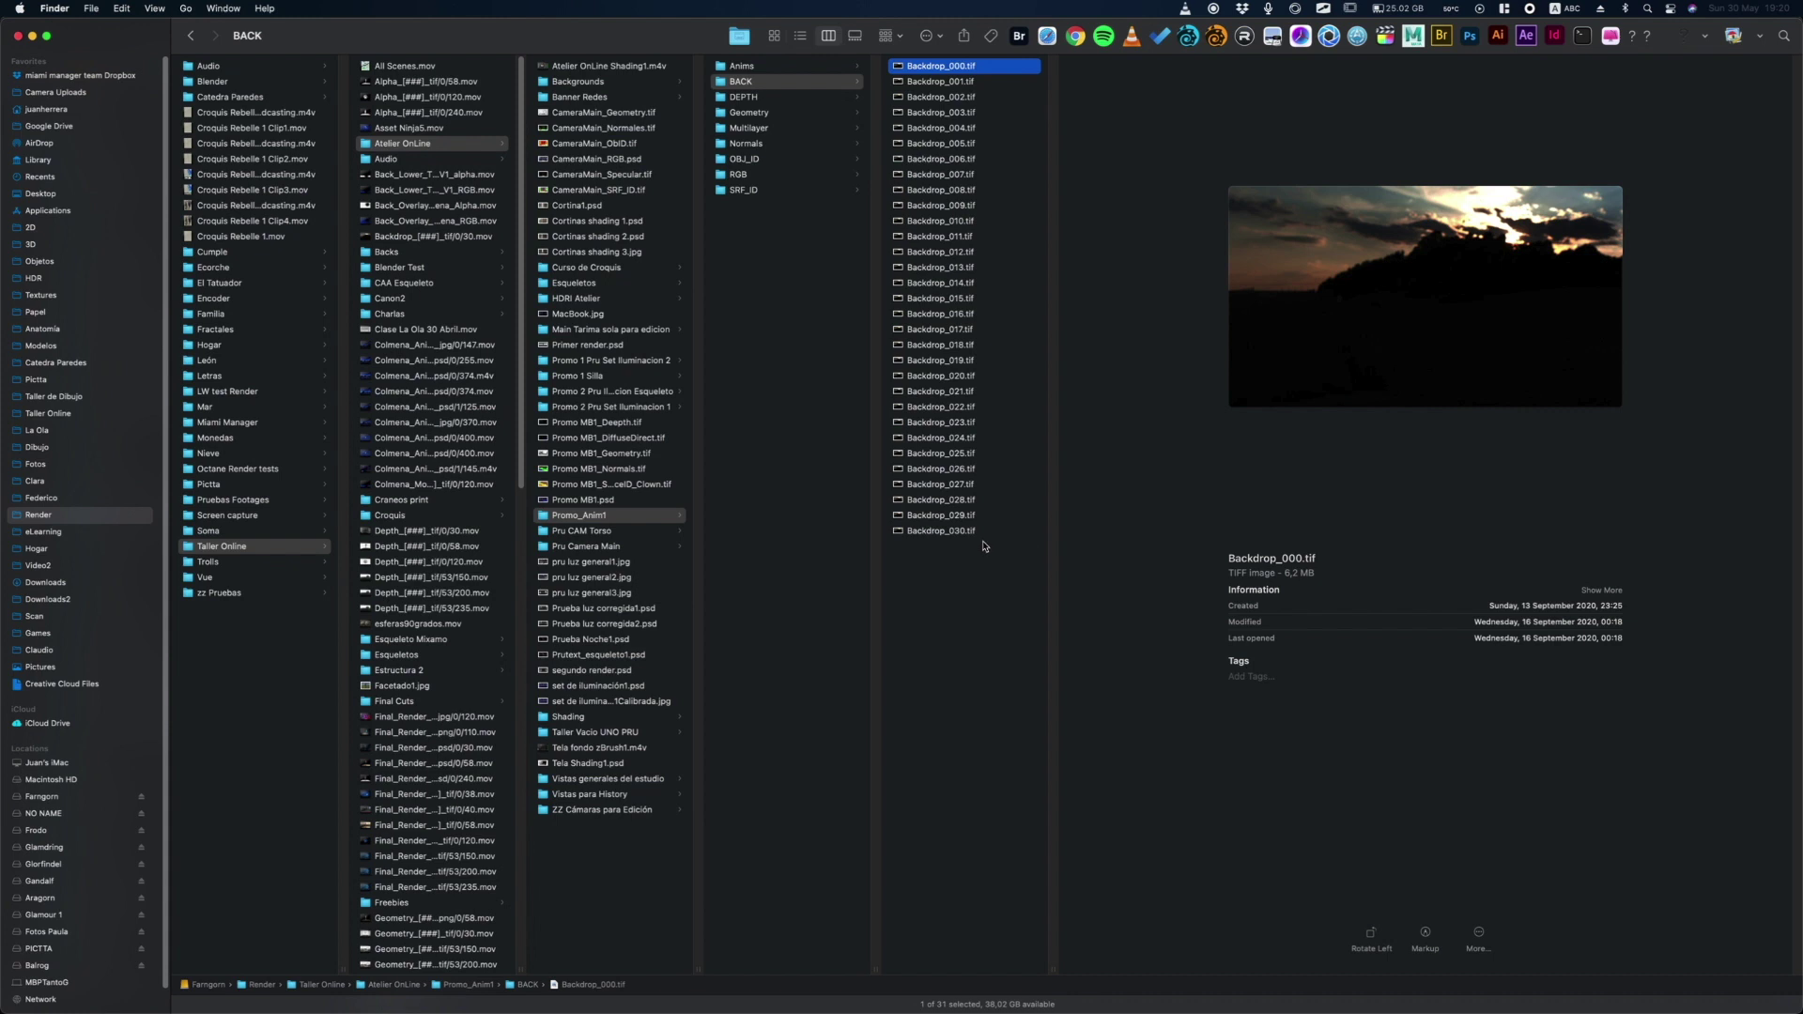
# Show the Promo_Anim1 folder's file information and move the info window over the empty preview area.
pyautogui.click(644, 515)
pyautogui.press('super+i')
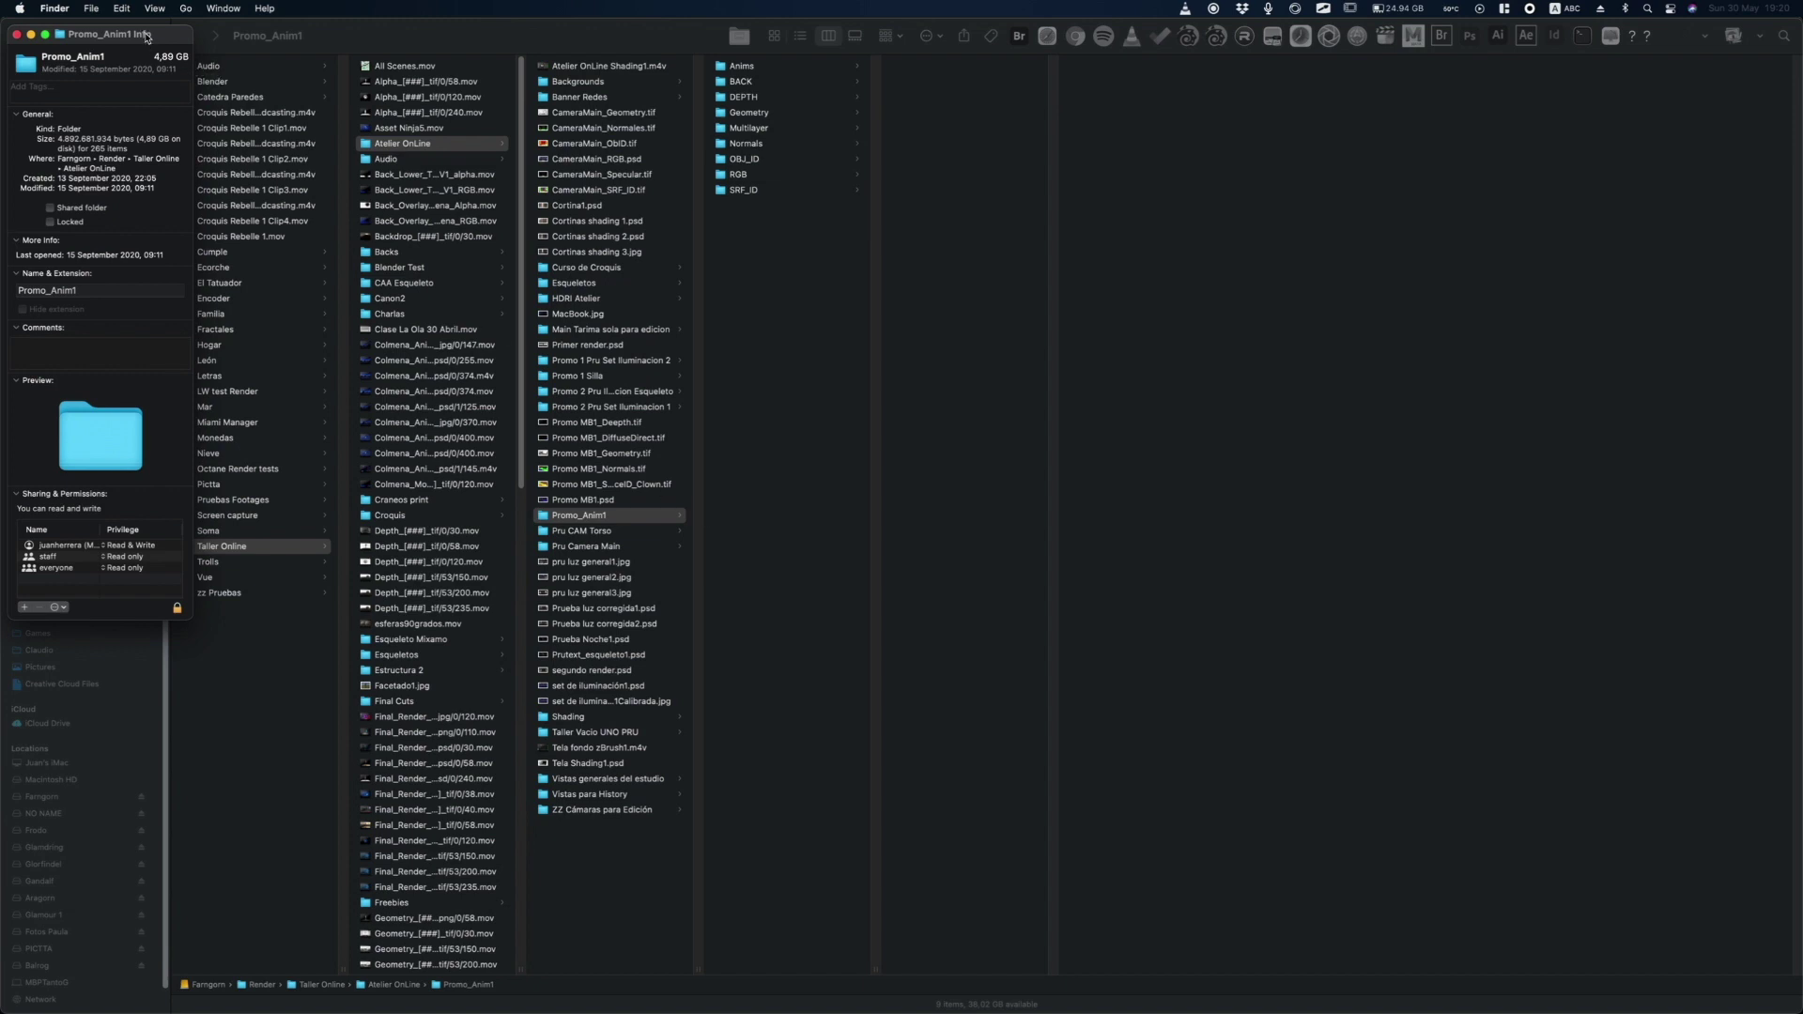
pyautogui.moveTo(145, 34); pyautogui.dragTo(1253, 247)
pyautogui.moveTo(1371, 243); pyautogui.dragTo(1249, 111)
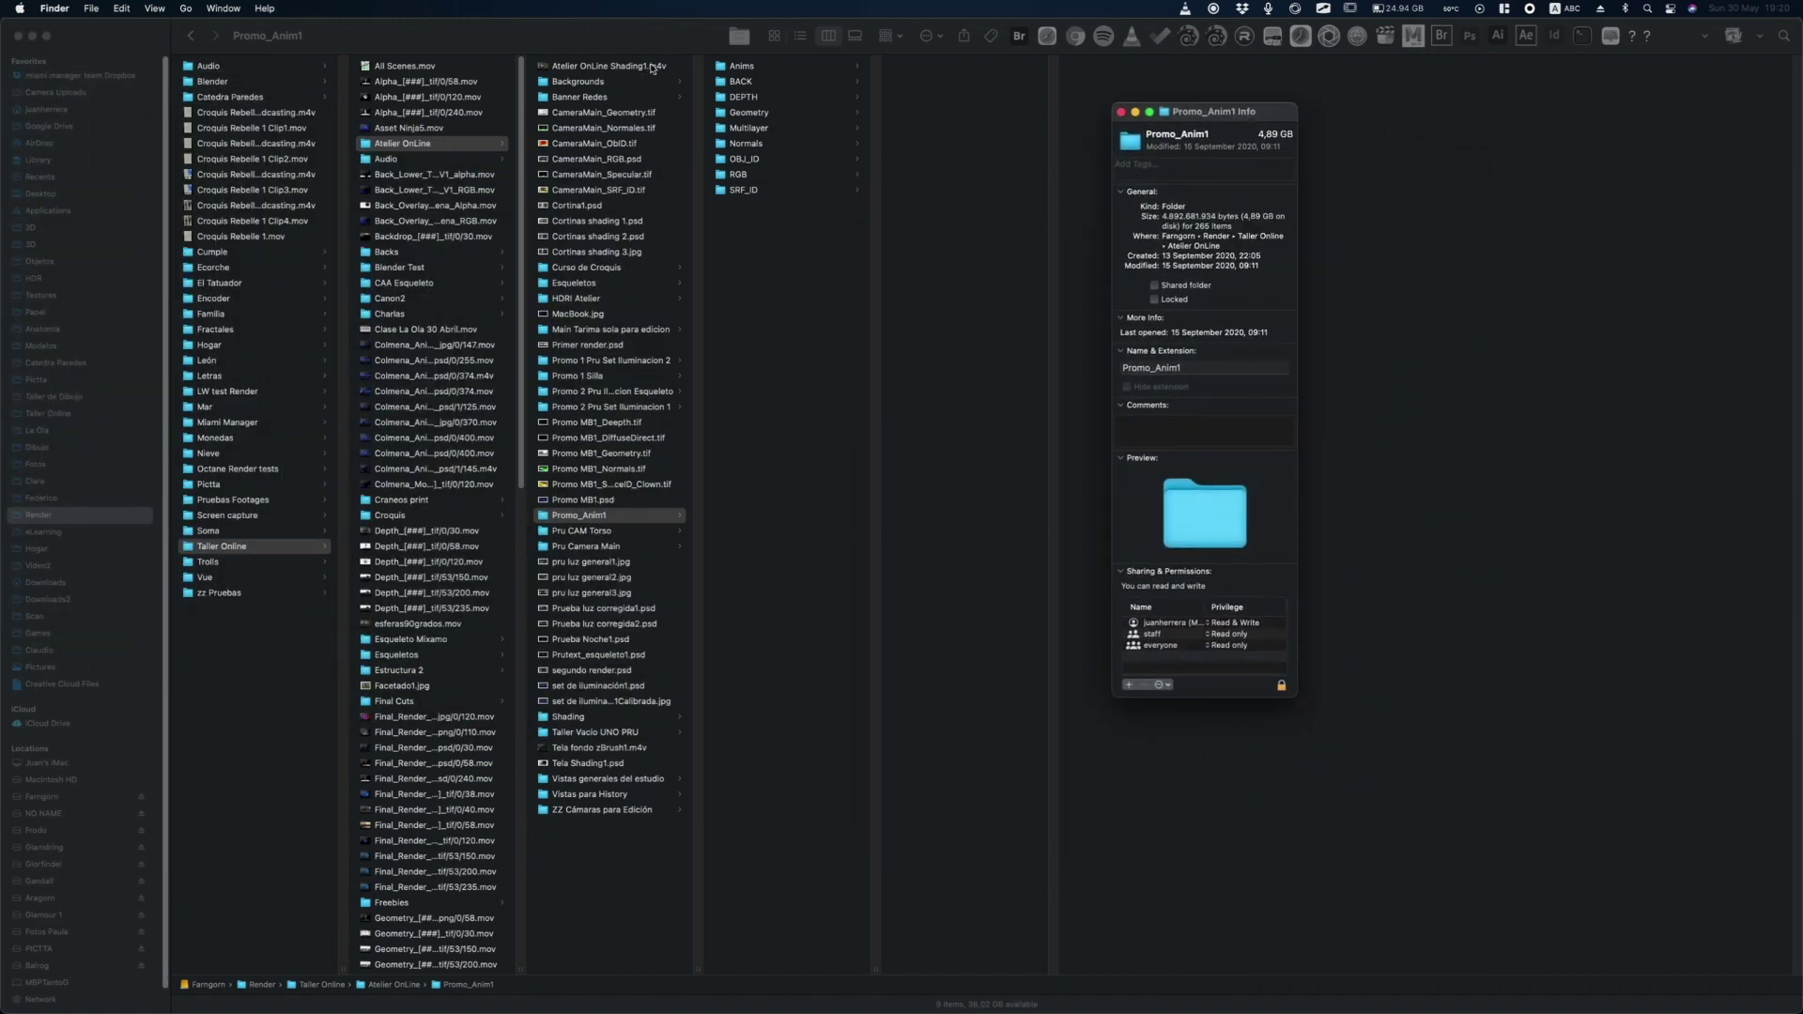
# Open the Anims folder and preview the Depth Apple ProRes 4444 movie.
pyautogui.click(754, 73)
pyautogui.click(756, 70)
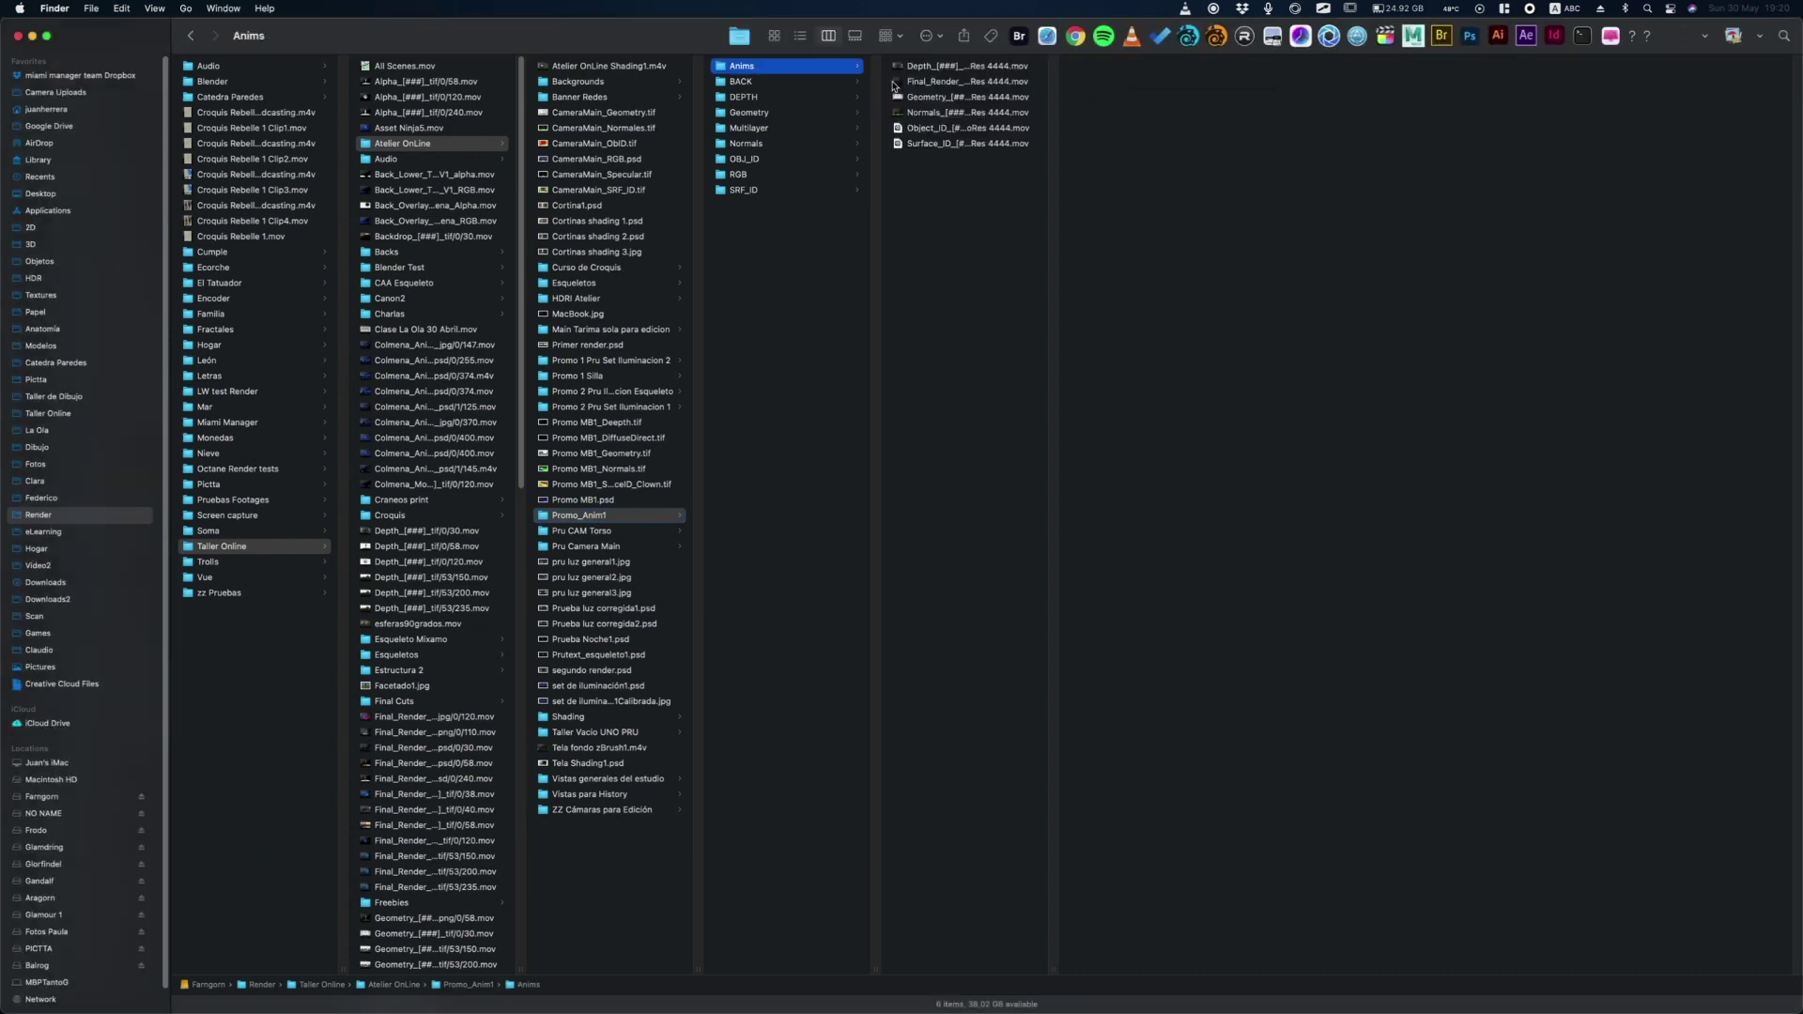
pyautogui.click(946, 73)
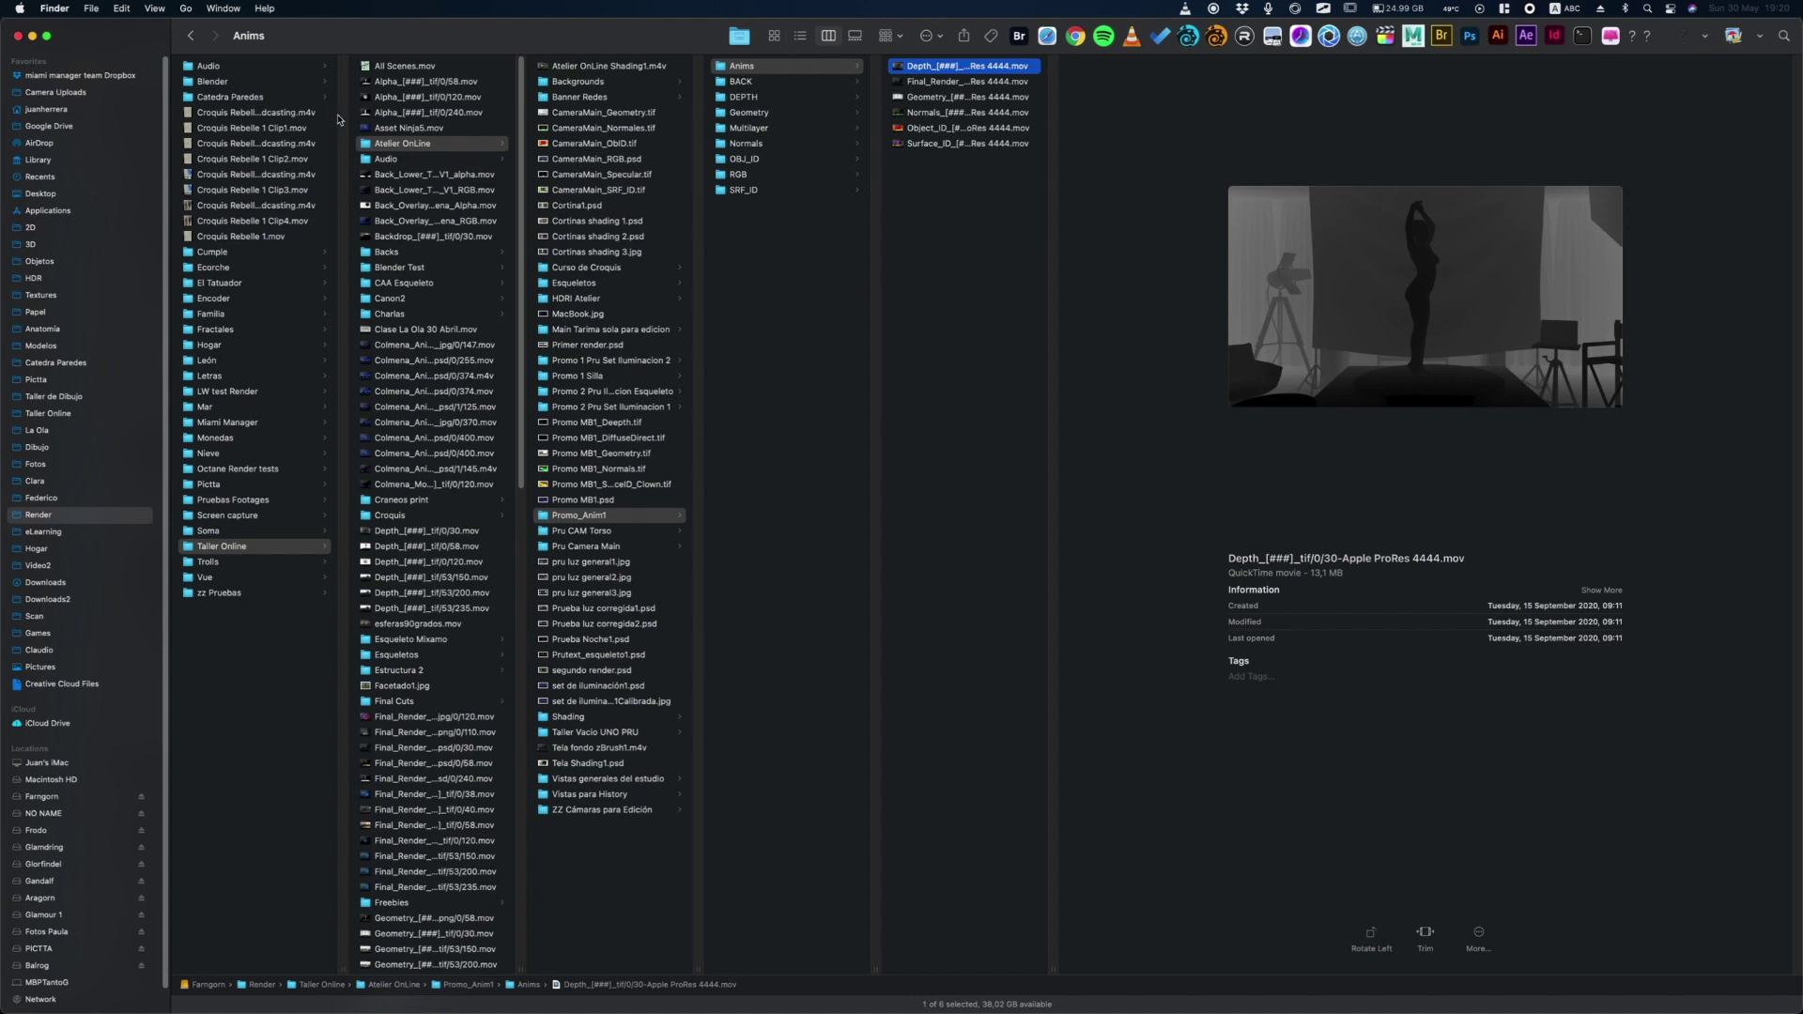
# Bring the Promo_Anim1 info window back to the front and place it beside the Depth movie's preview details for comparison.
pyautogui.click(233, 11)
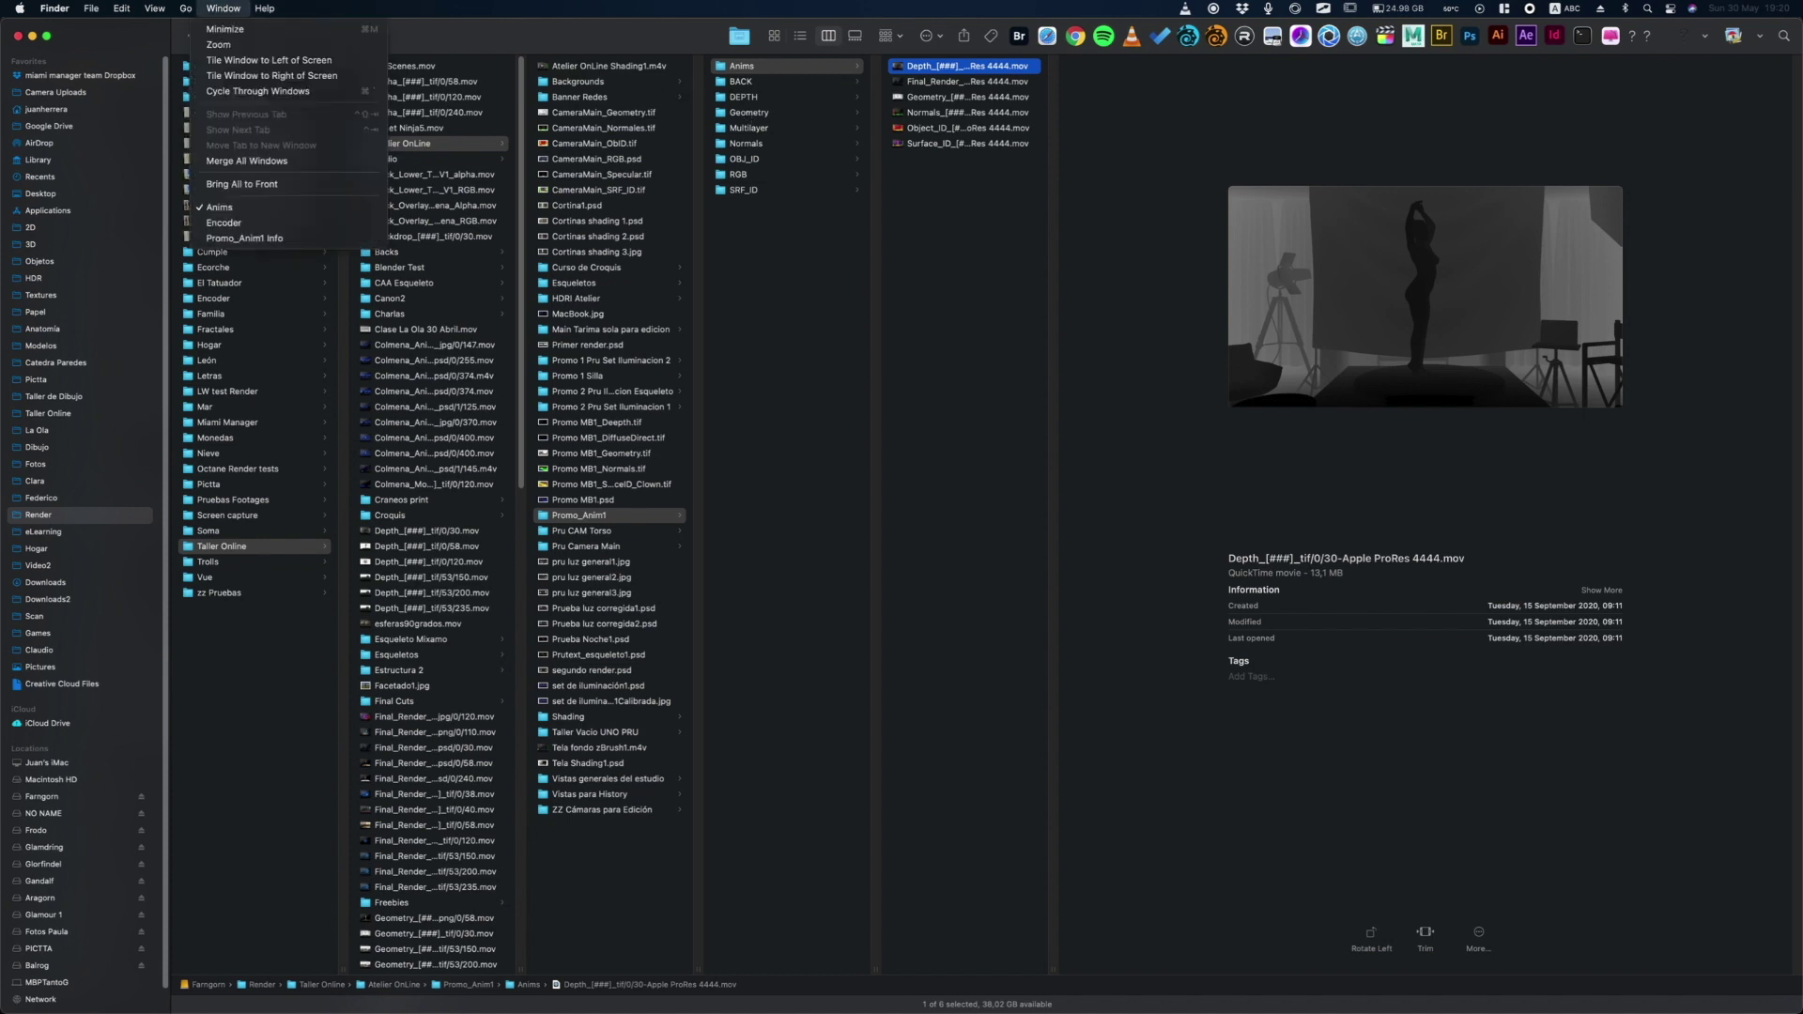
pyautogui.click(244, 238)
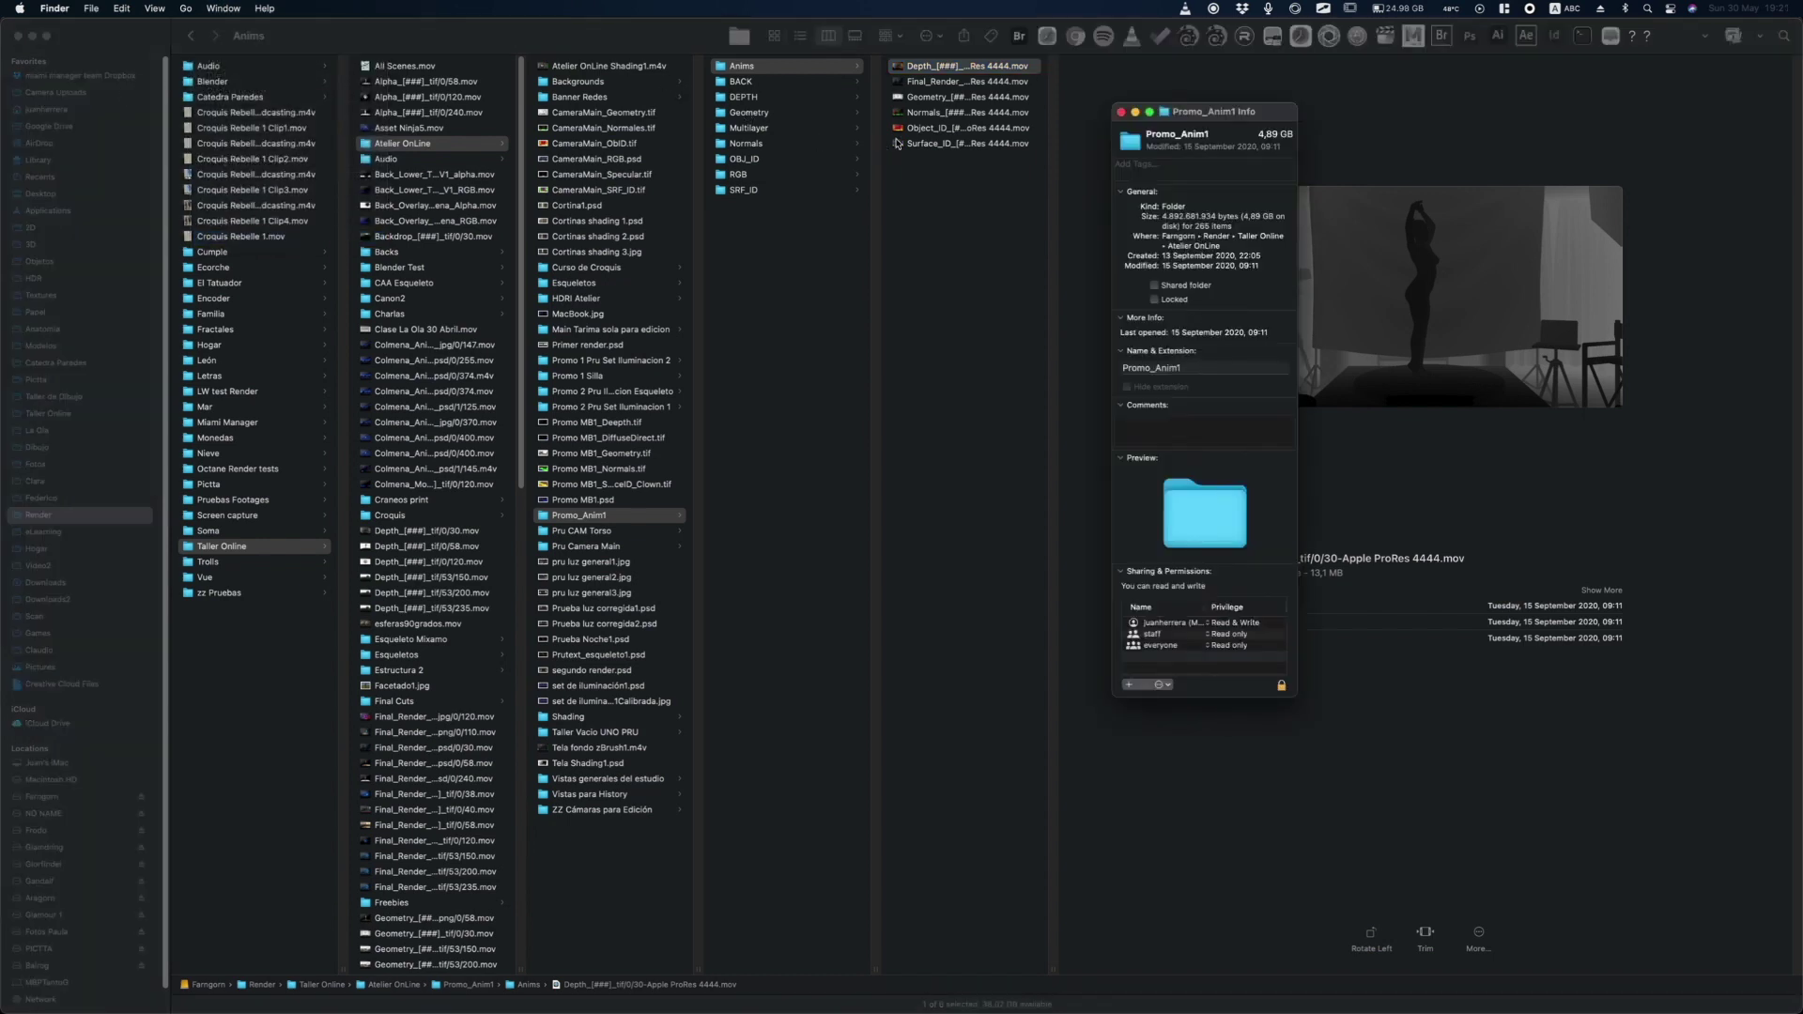
pyautogui.moveTo(1188, 117); pyautogui.dragTo(935, 219)
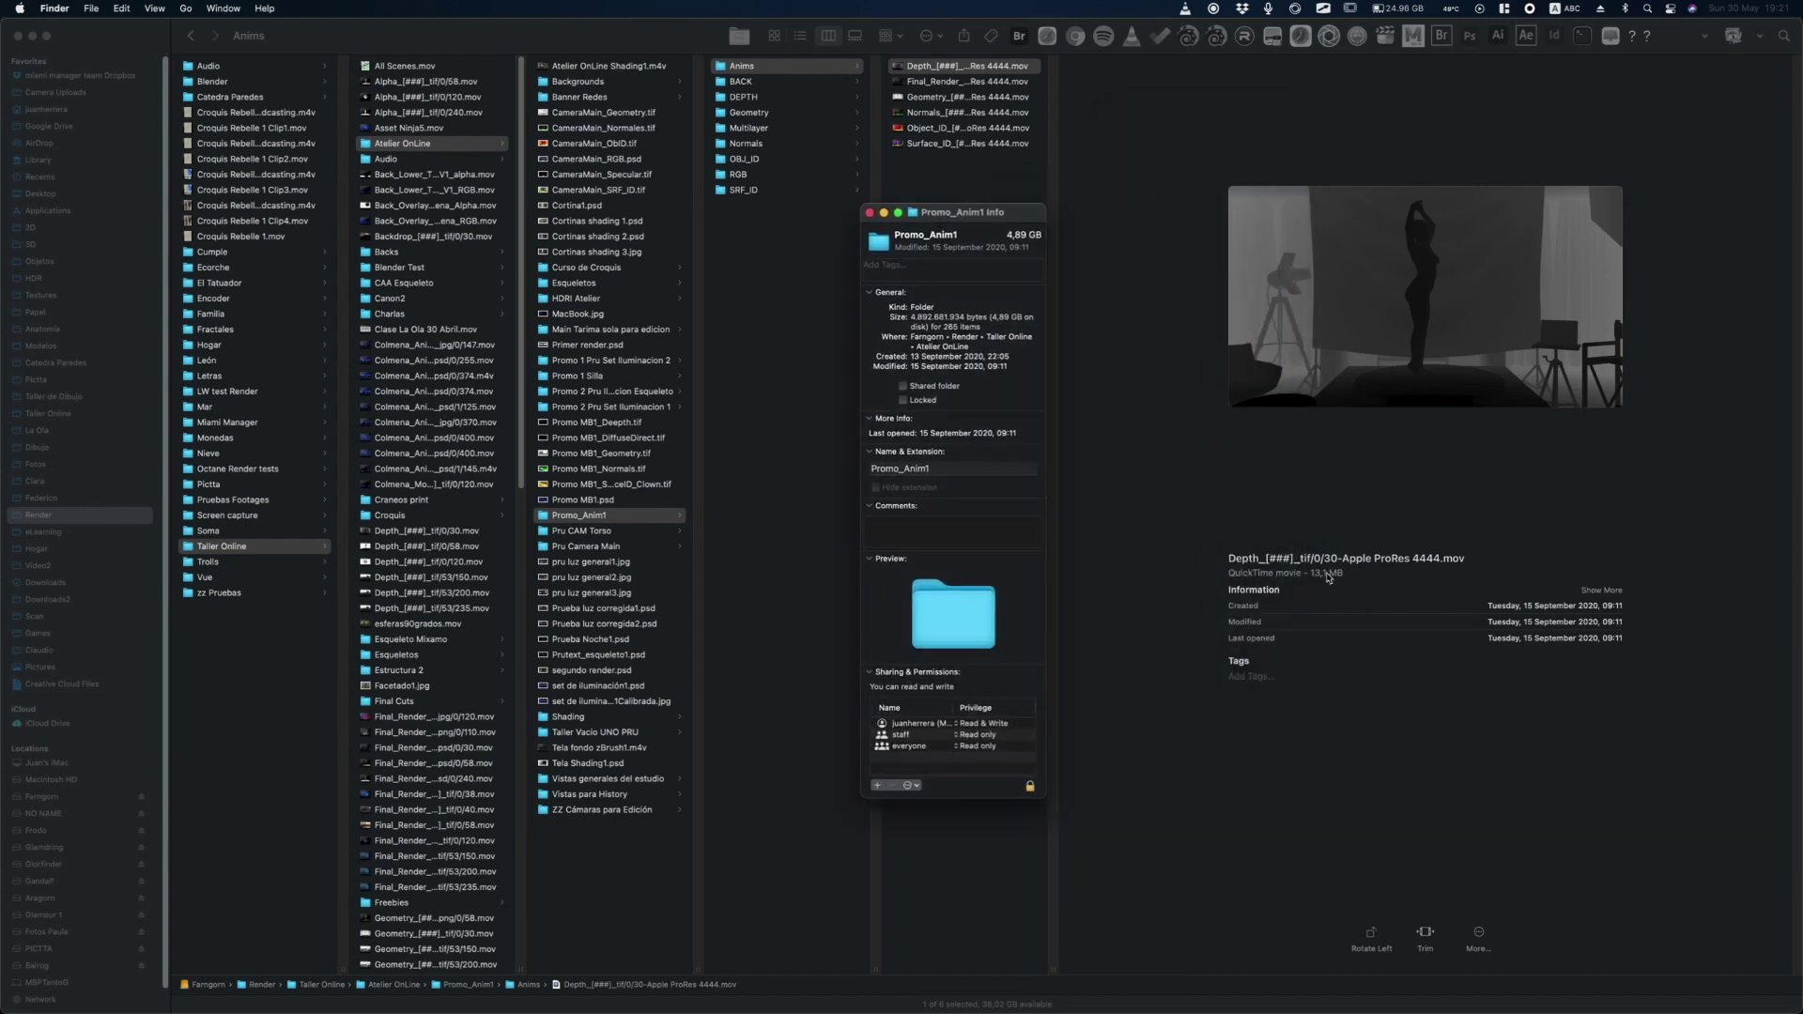
pyautogui.moveTo(968, 214); pyautogui.dragTo(794, 210)
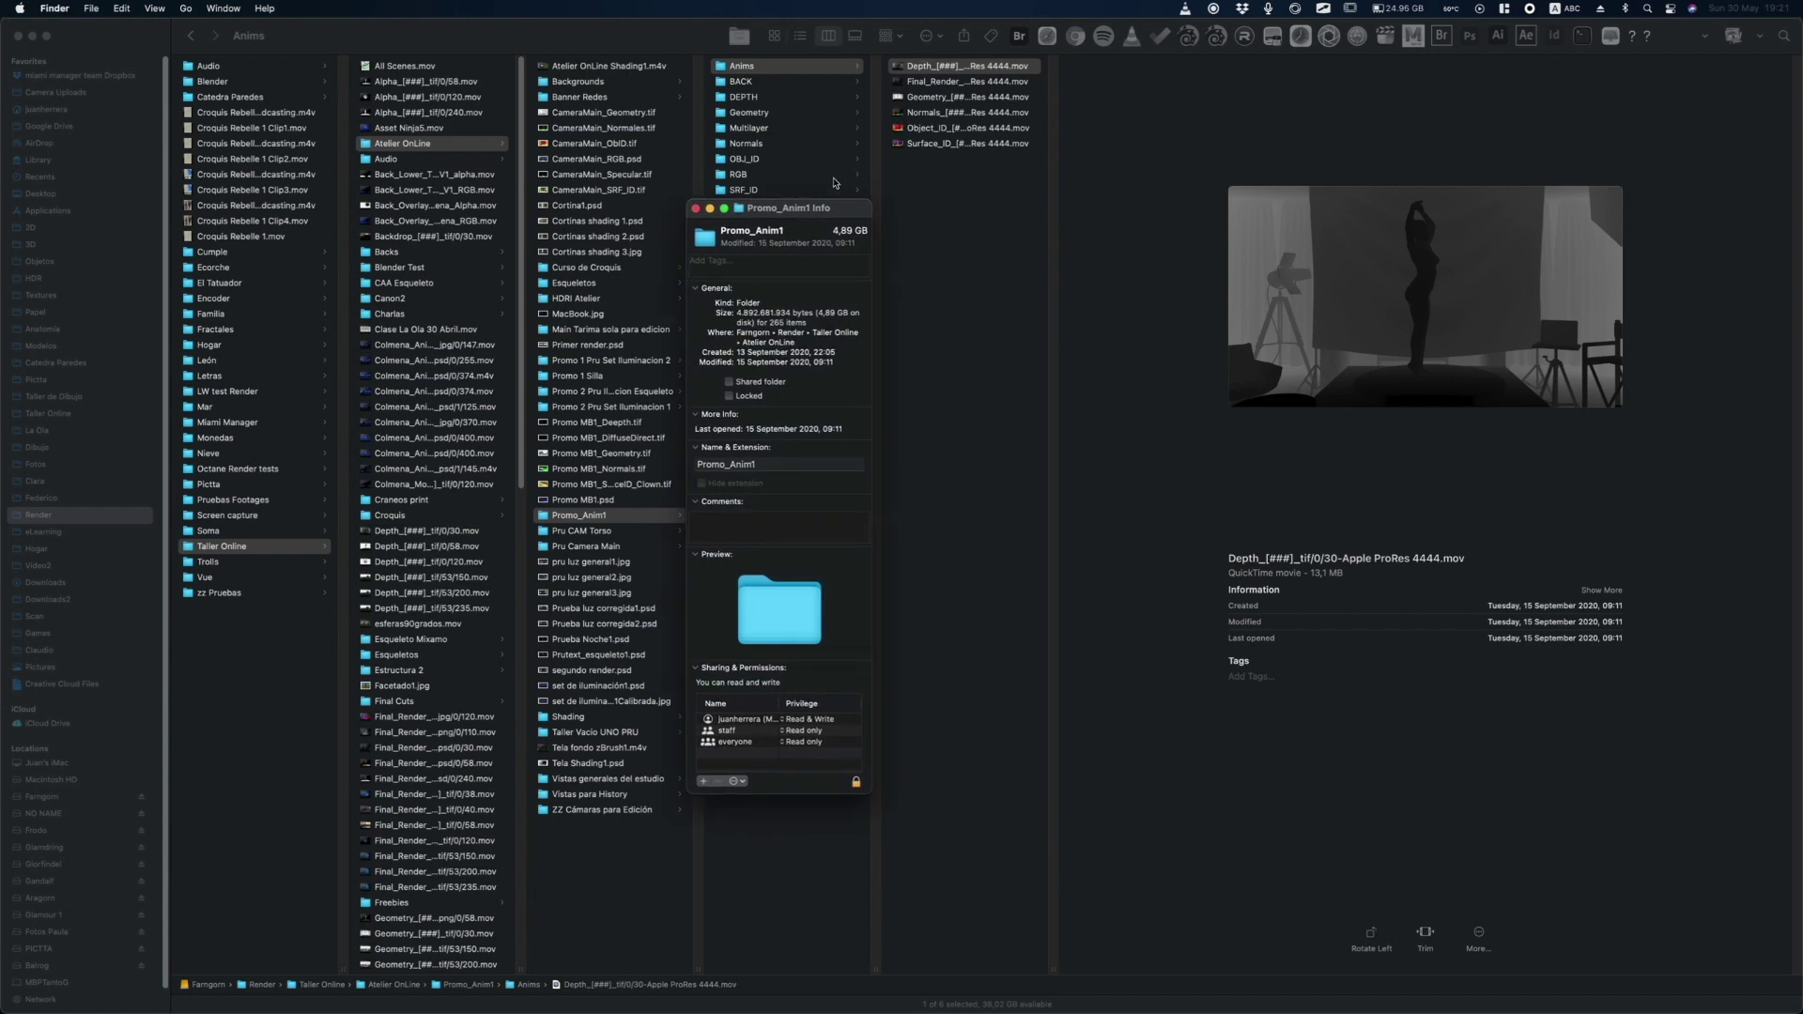
pyautogui.moveTo(817, 208); pyautogui.dragTo(1051, 244)
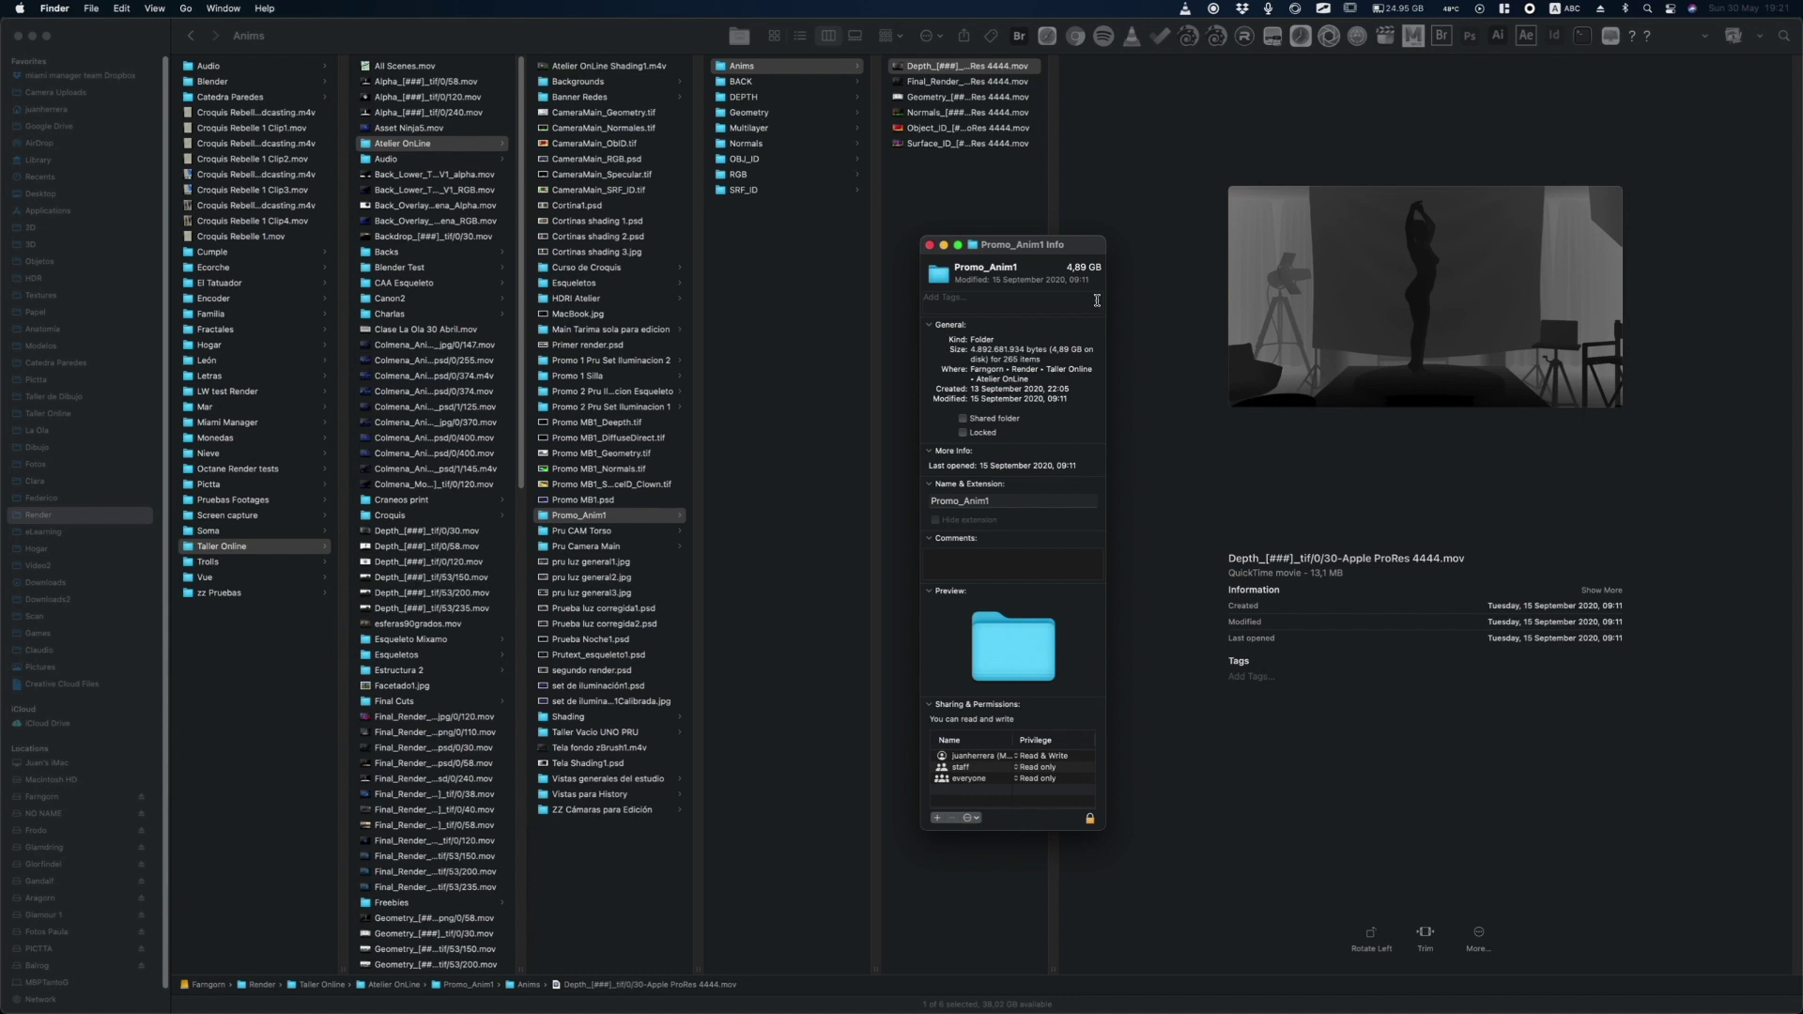
pyautogui.moveTo(1065, 268); pyautogui.dragTo(1101, 273)
# Show the Depth movie's file information, shrink the file browser window, and place its info window beside Promo_Anim1's.
pyautogui.click(724, 68)
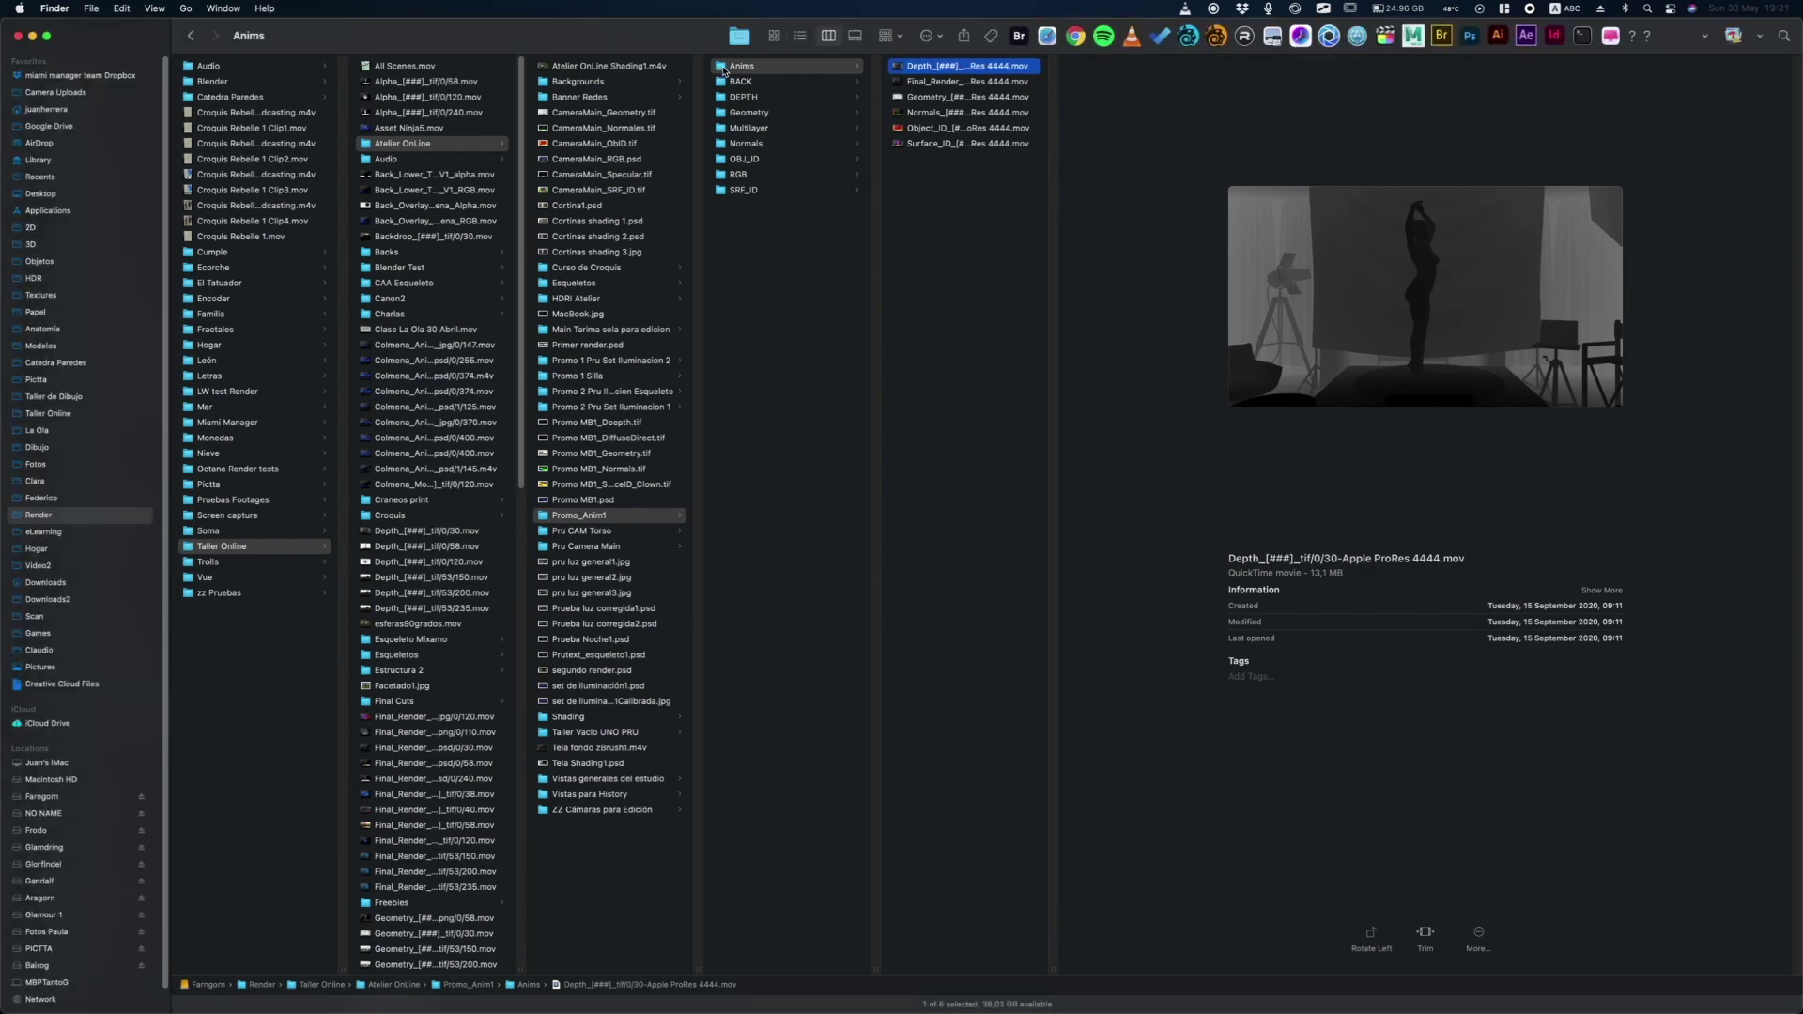
pyautogui.press('super+i')
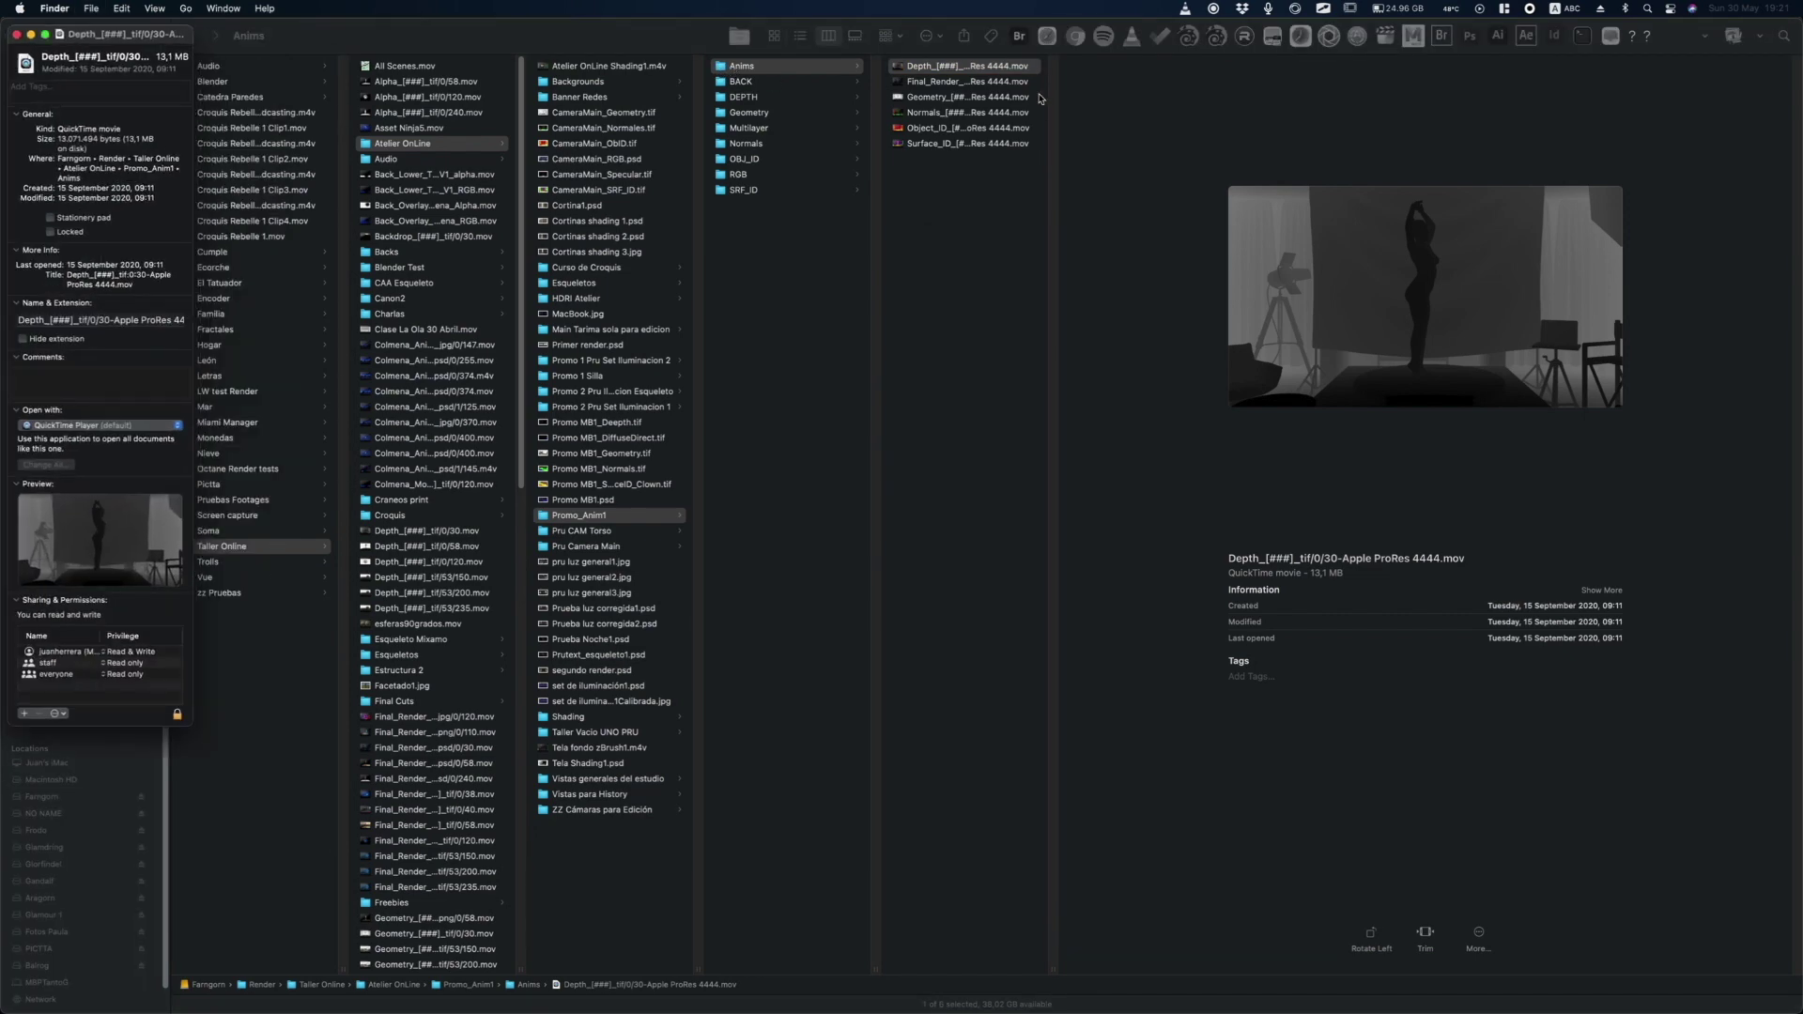
pyautogui.press('super+w')
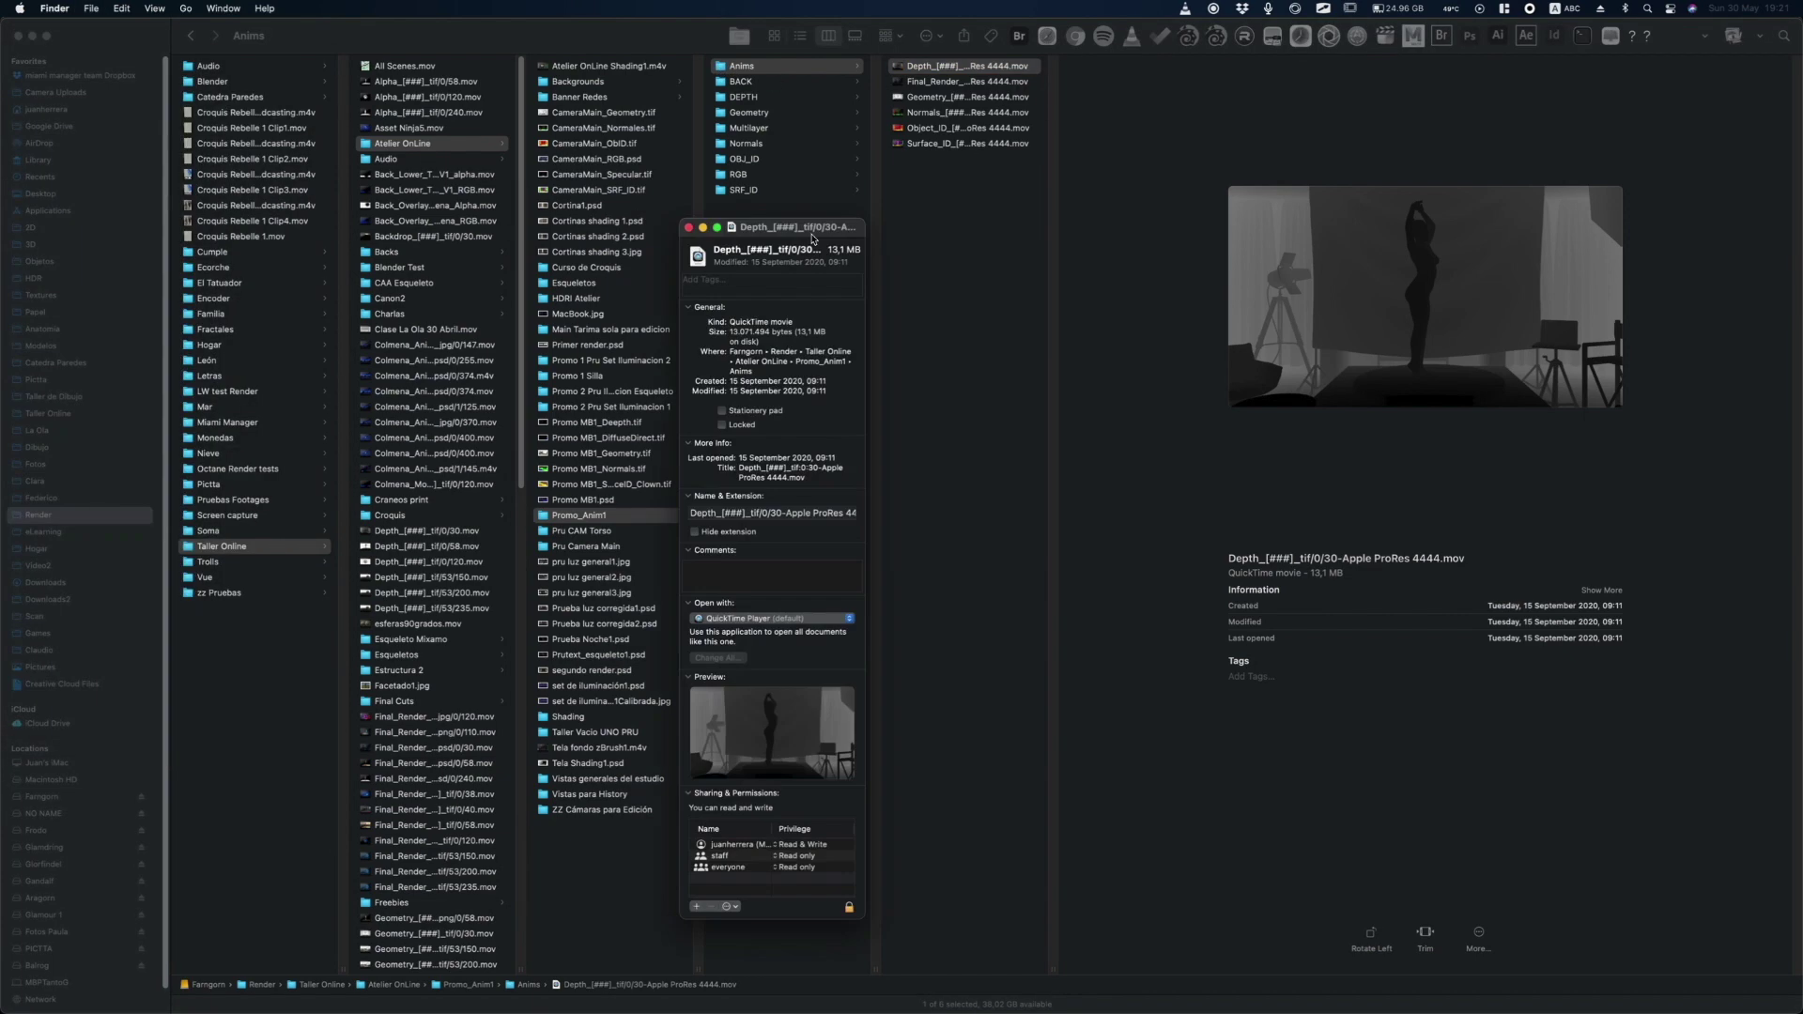
pyautogui.doubleClick(628, 40)
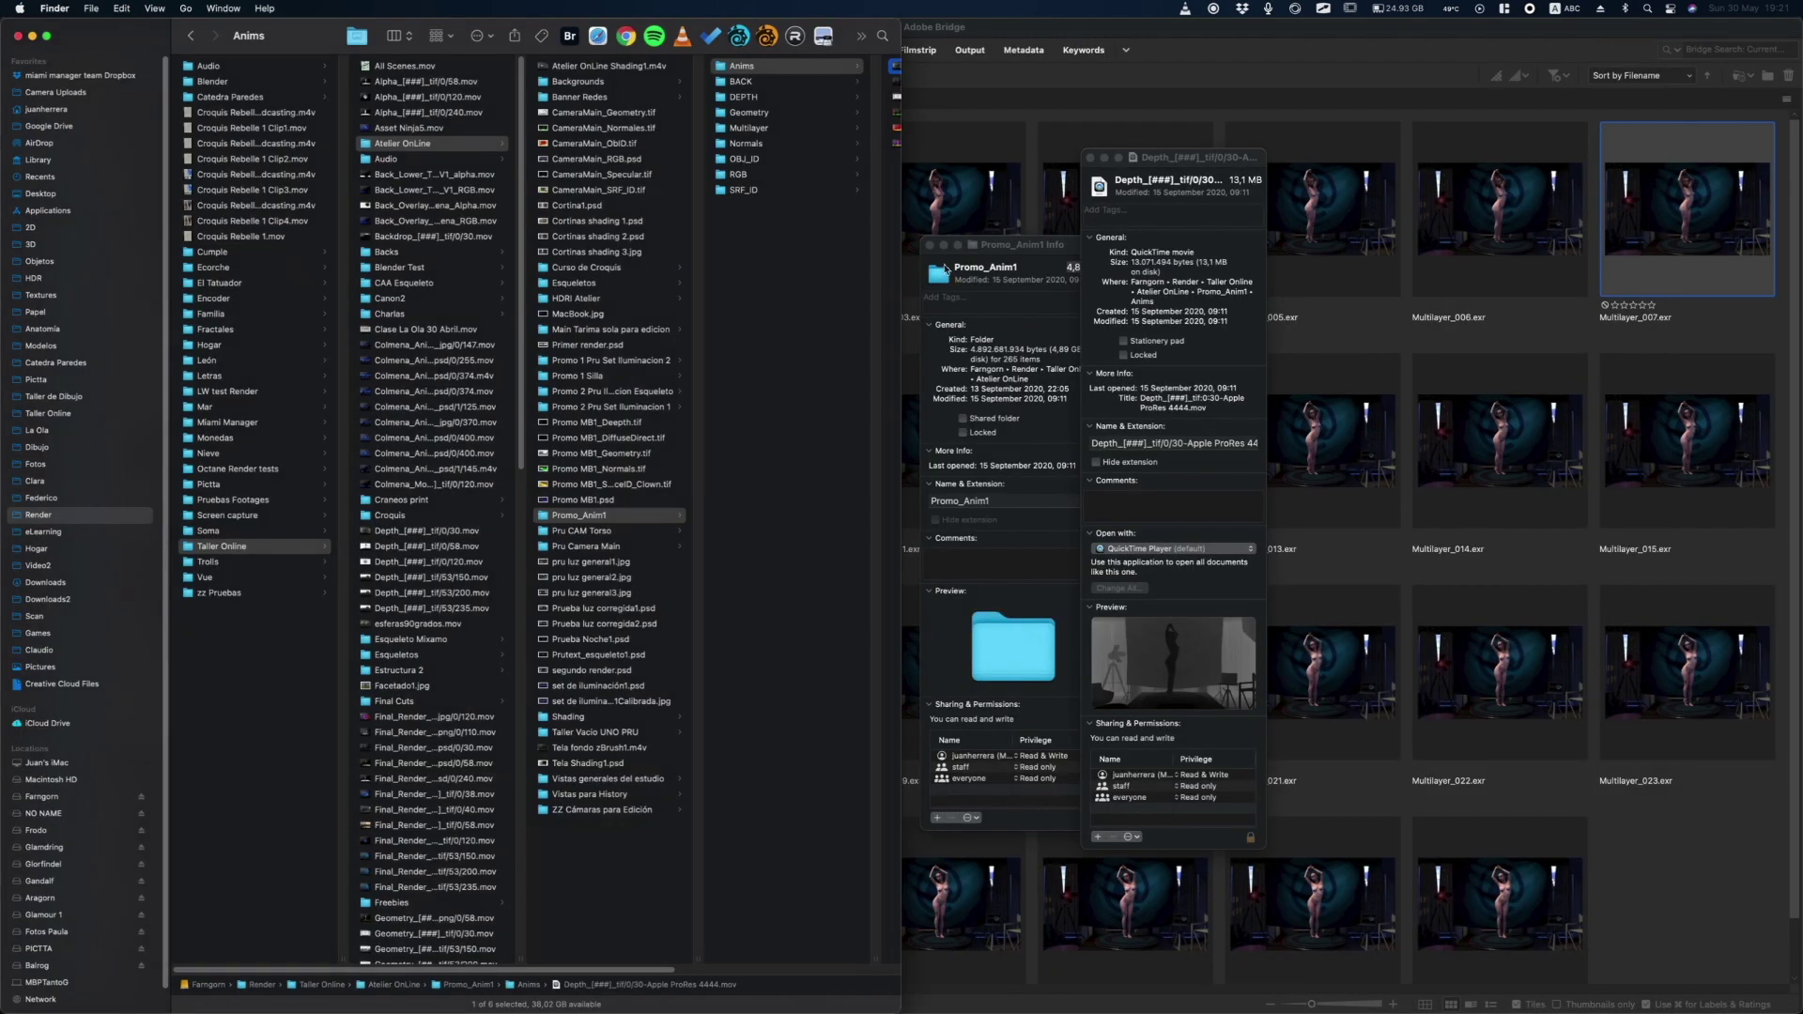
pyautogui.moveTo(1149, 164); pyautogui.dragTo(1209, 169)
pyautogui.moveTo(1019, 250); pyautogui.dragTo(1052, 167)
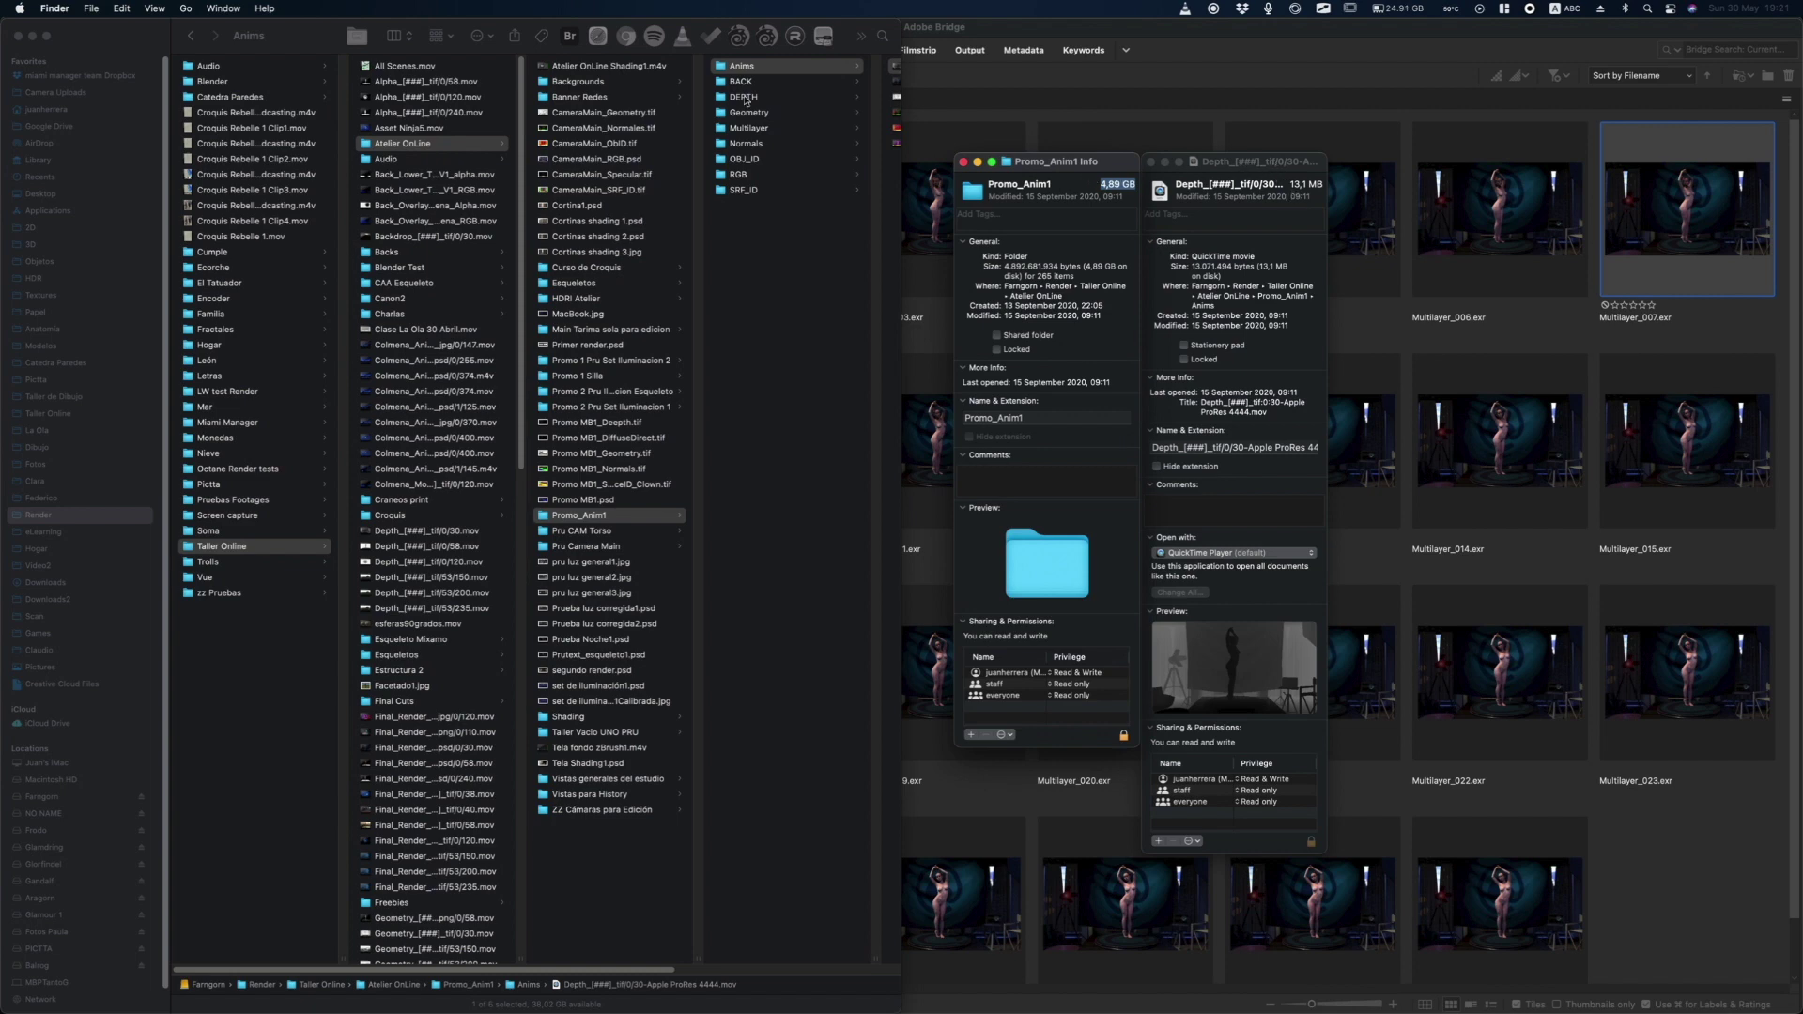
# Replace the Depth movie's info window with the Anims folder's file information beside the Promo_Anim1 info window.
pyautogui.click(713, 69)
pyautogui.click(715, 69)
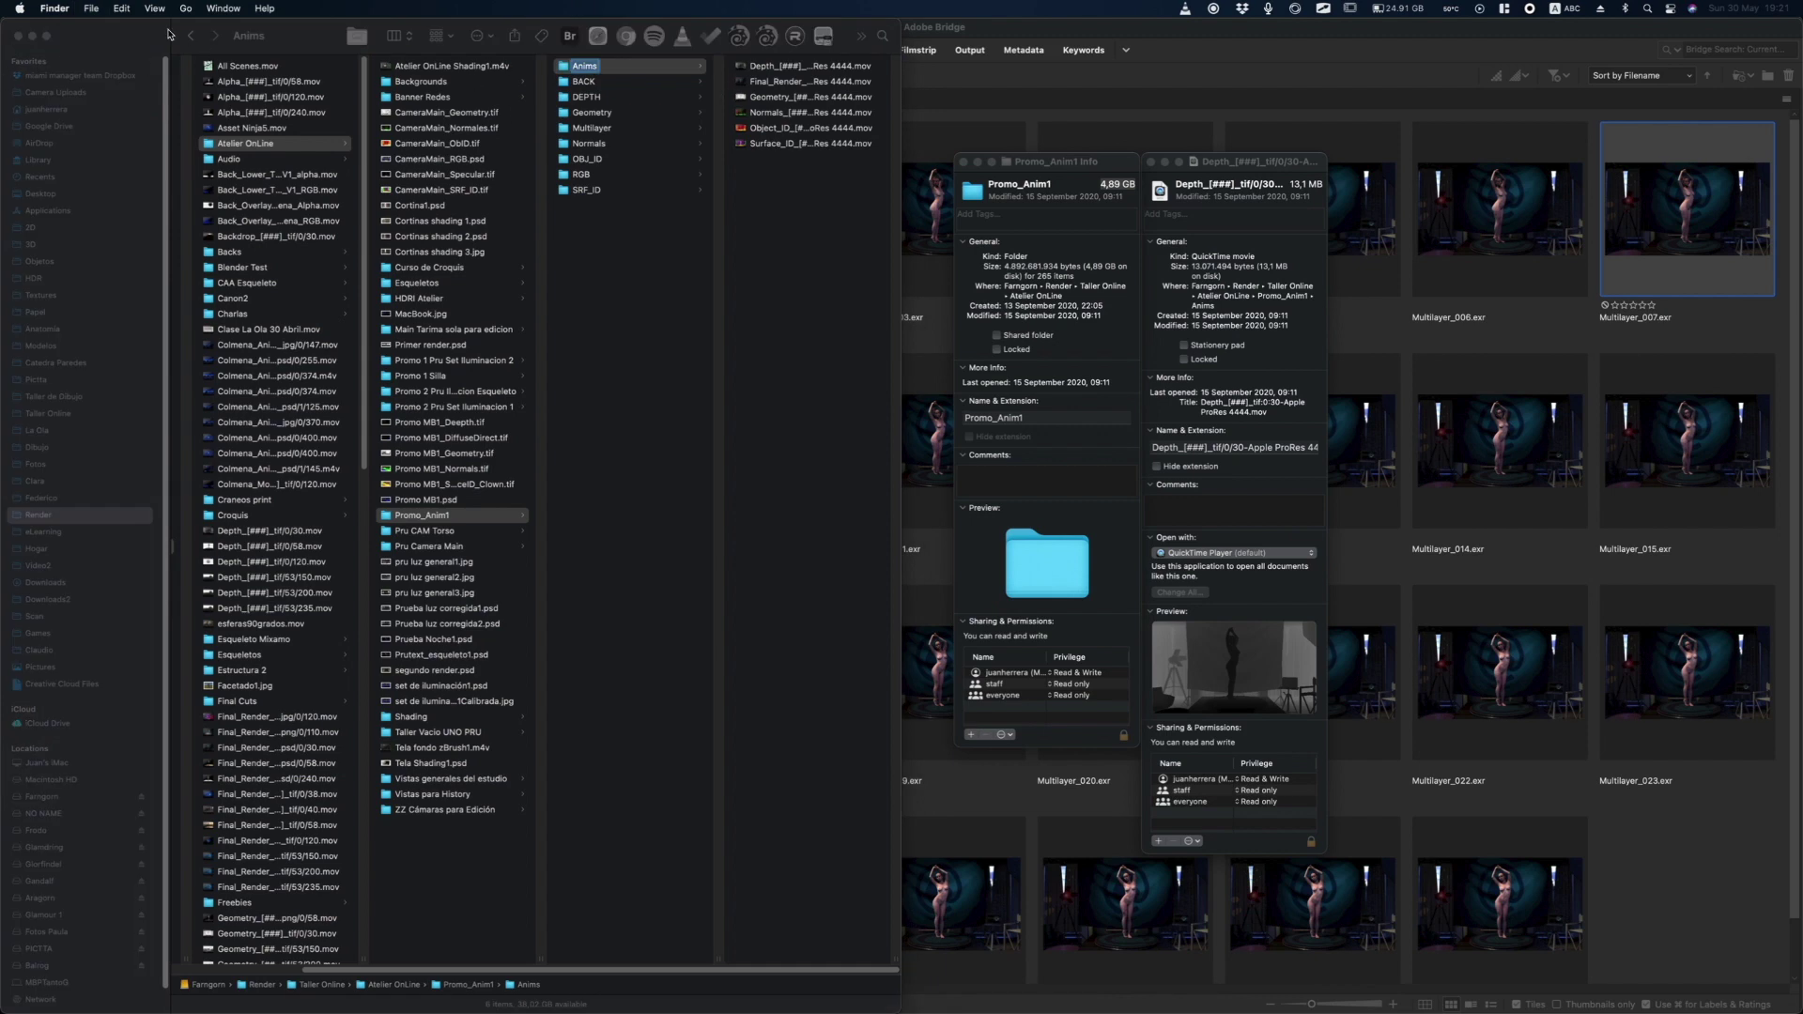
pyautogui.click(19, 38)
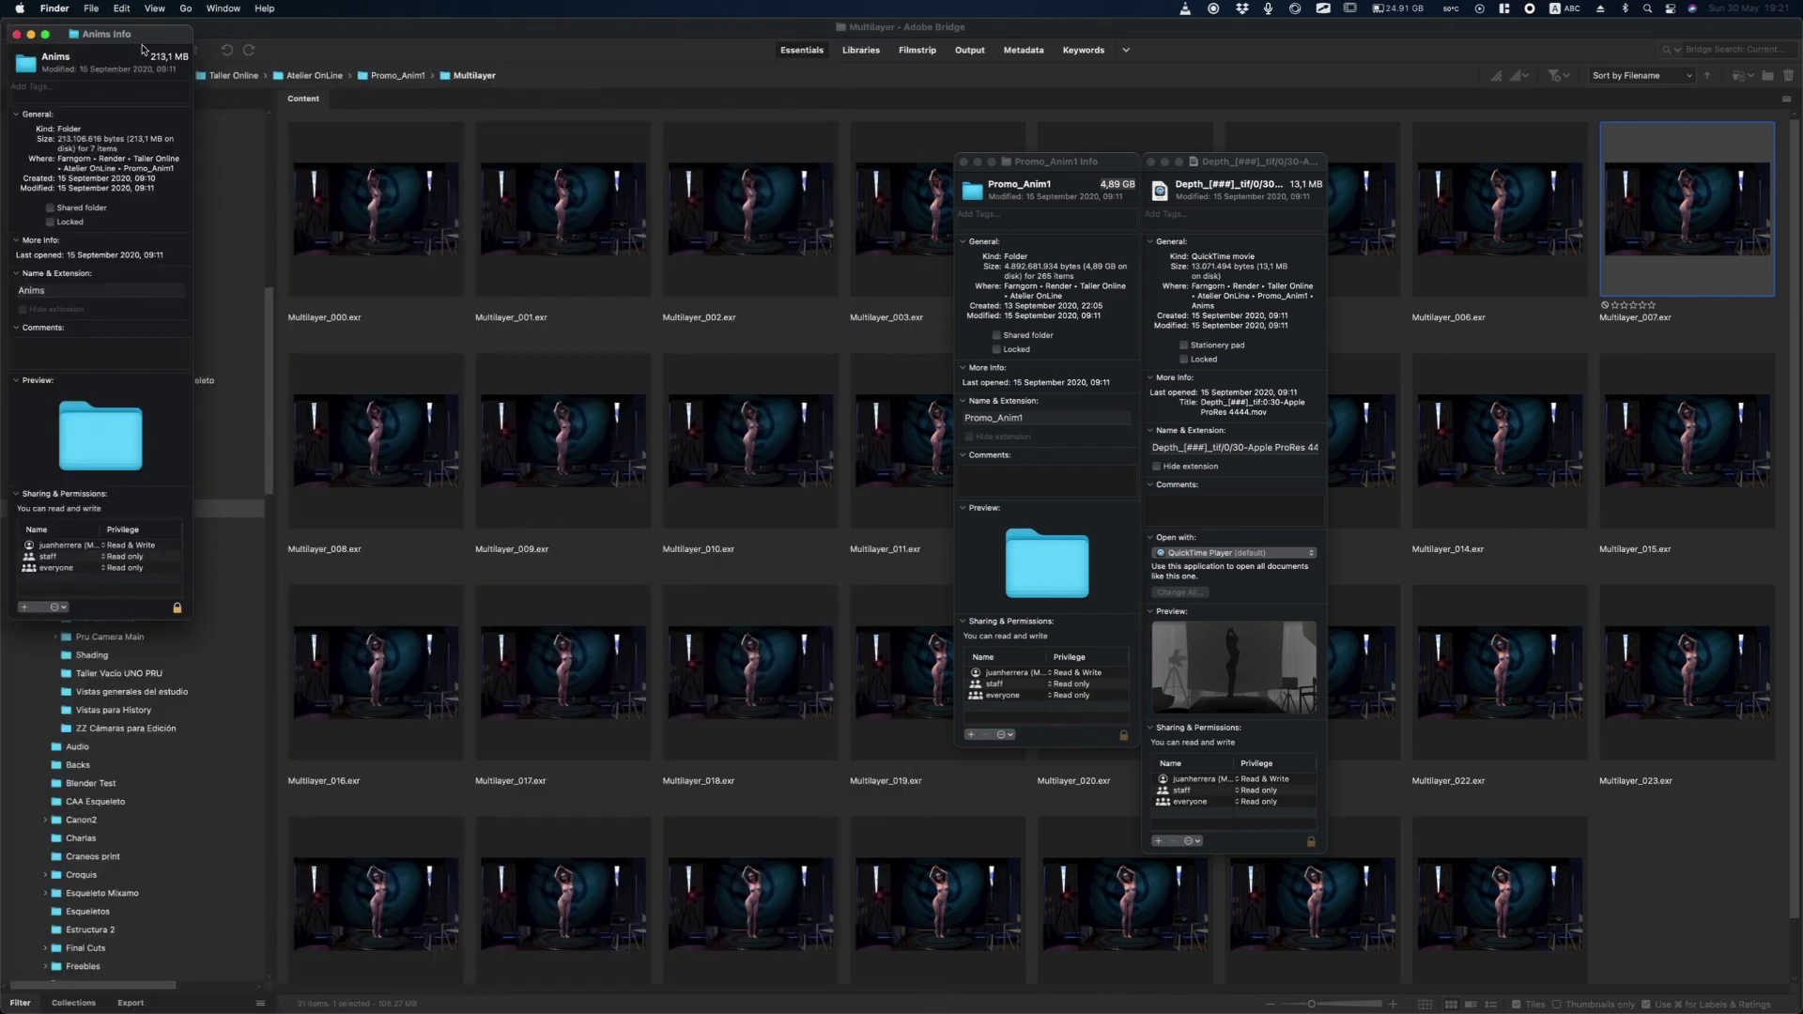
pyautogui.moveTo(136, 47); pyautogui.dragTo(1090, 356)
pyautogui.click(1151, 162)
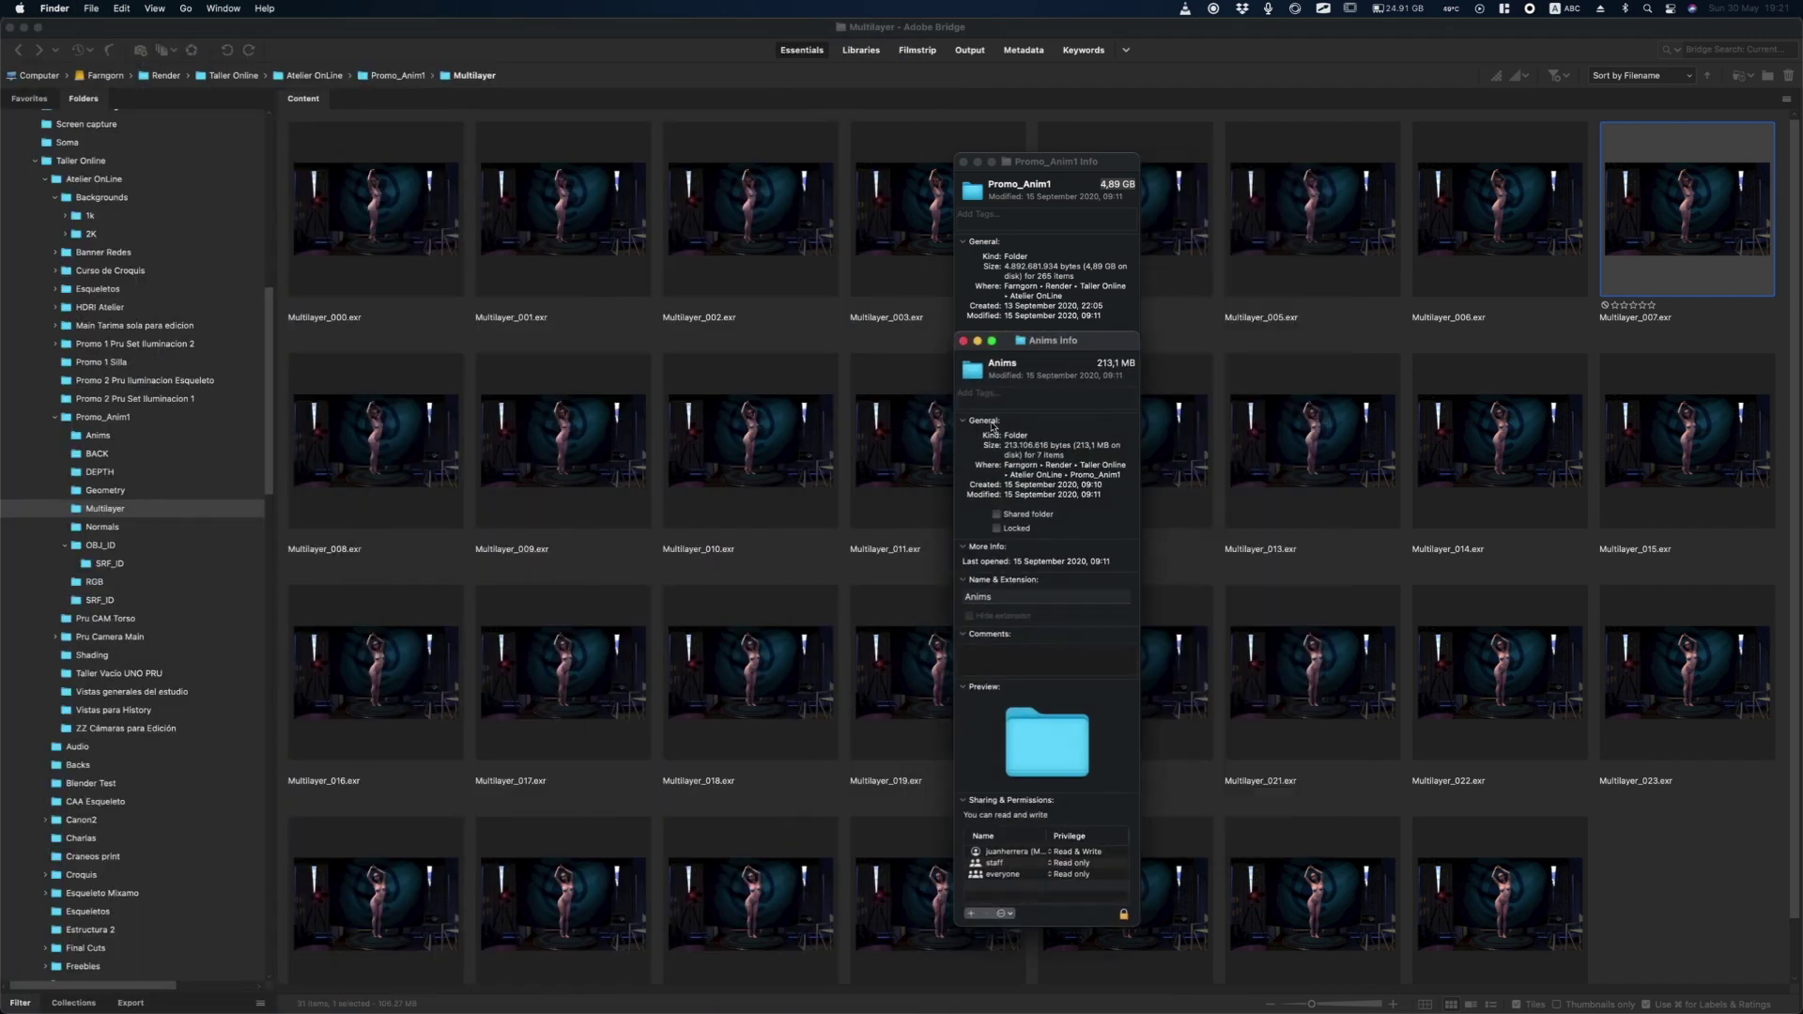
pyautogui.moveTo(1044, 346); pyautogui.dragTo(1226, 172)
# Clear the desktop by hiding other applications and closing the Encoder folder window, and move the Anims and Promo_Anim1 info windows apart.
pyautogui.press('alt+super+h')
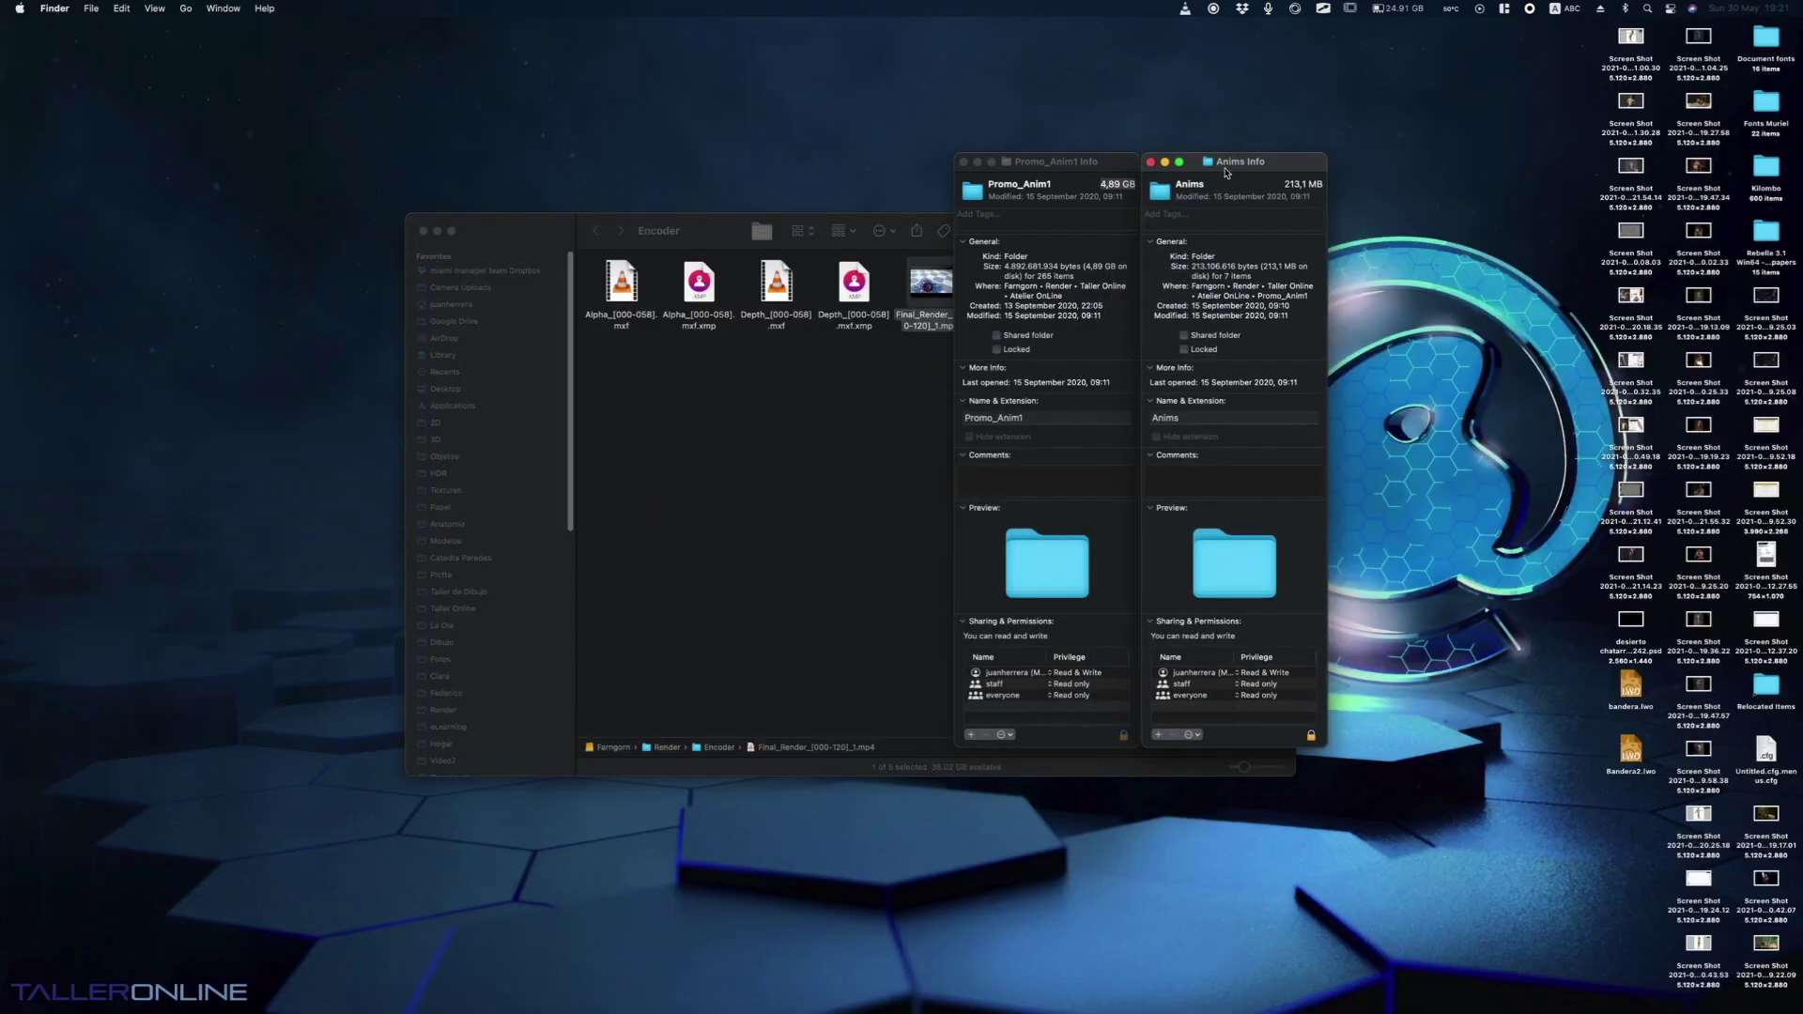
pyautogui.click(424, 231)
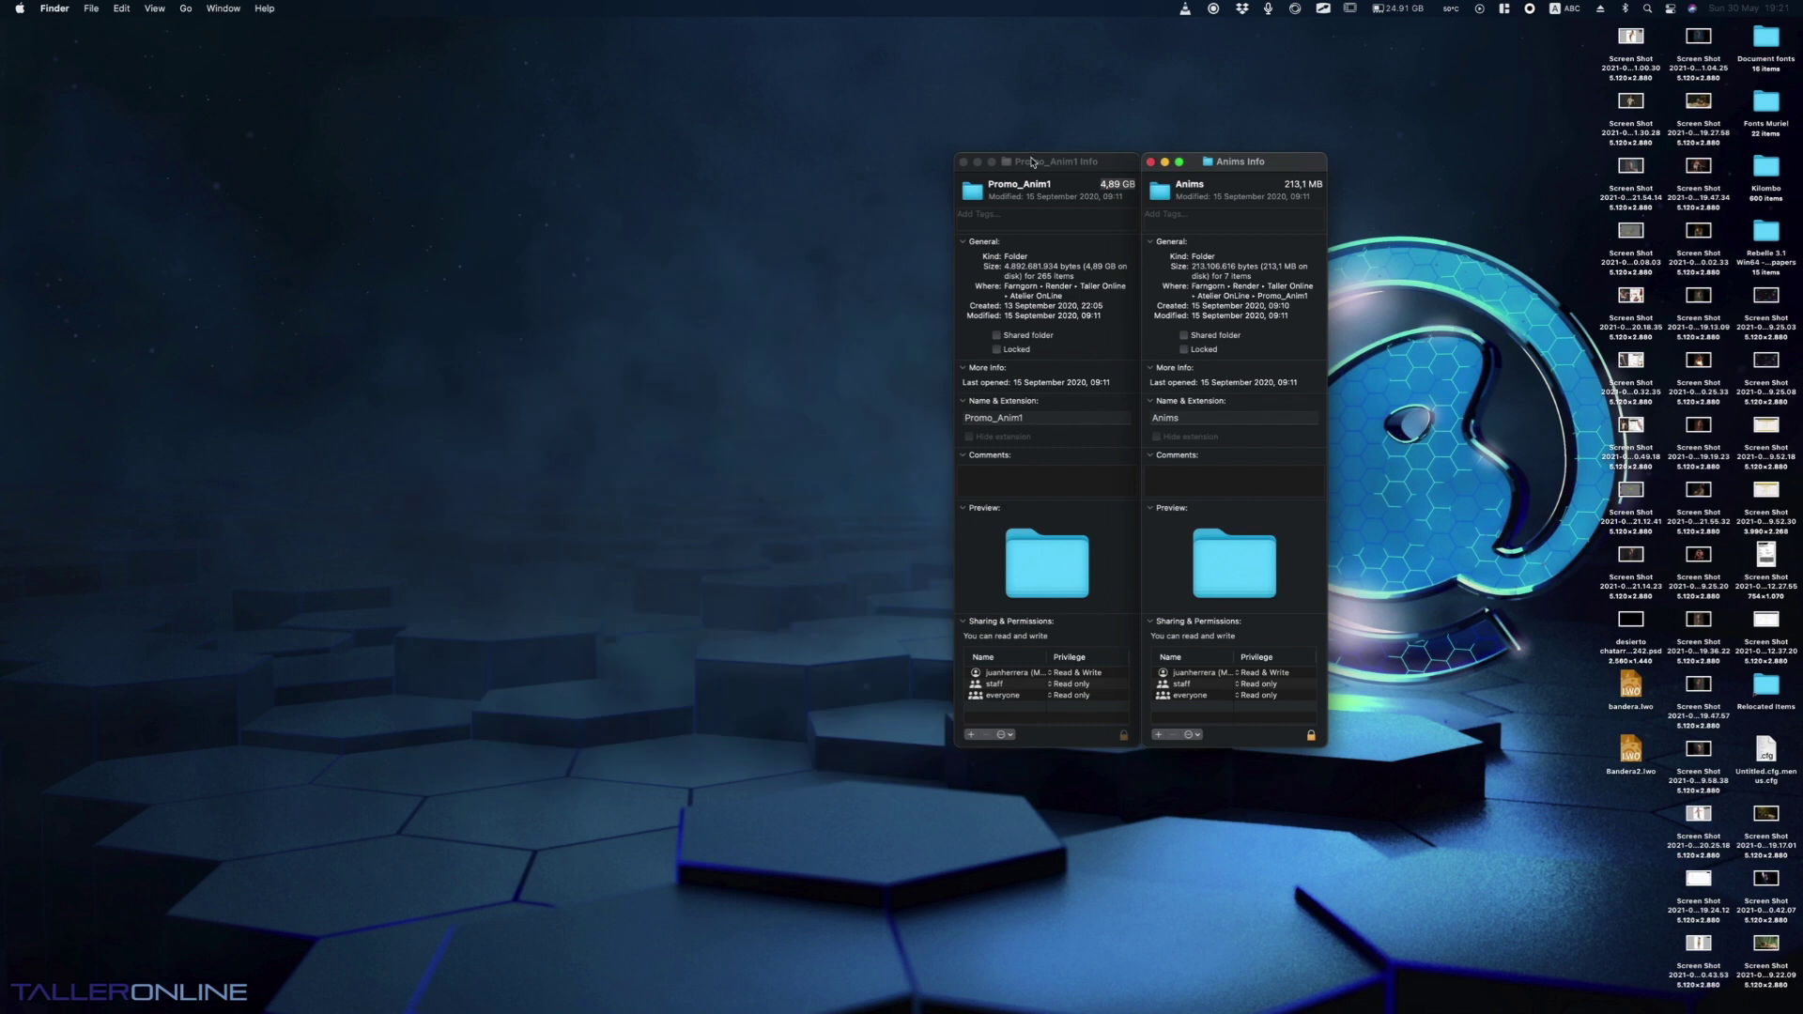
pyautogui.moveTo(1235, 167); pyautogui.dragTo(208, 126)
pyautogui.moveTo(1104, 168); pyautogui.dragTo(938, 124)
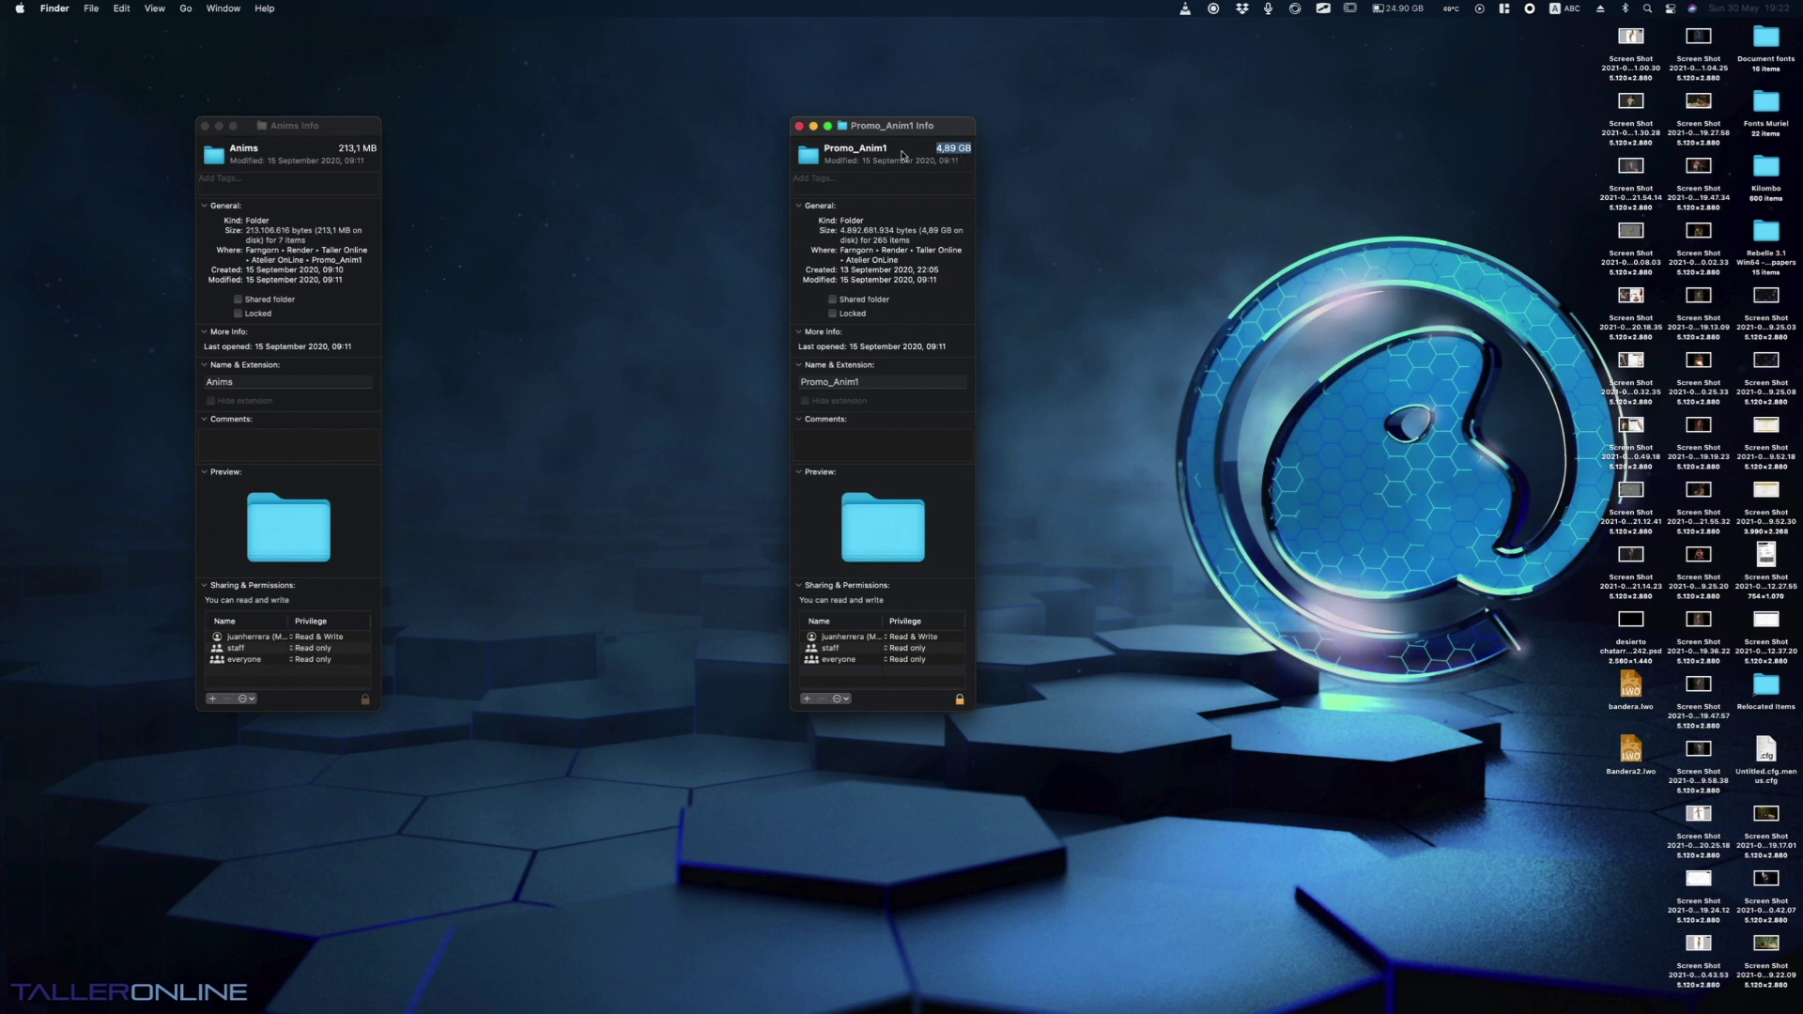
# Place the Anims info window directly against Promo_Anim1's and highlight the Anims folder size for comparison.
pyautogui.moveTo(318, 131); pyautogui.dragTo(737, 129)
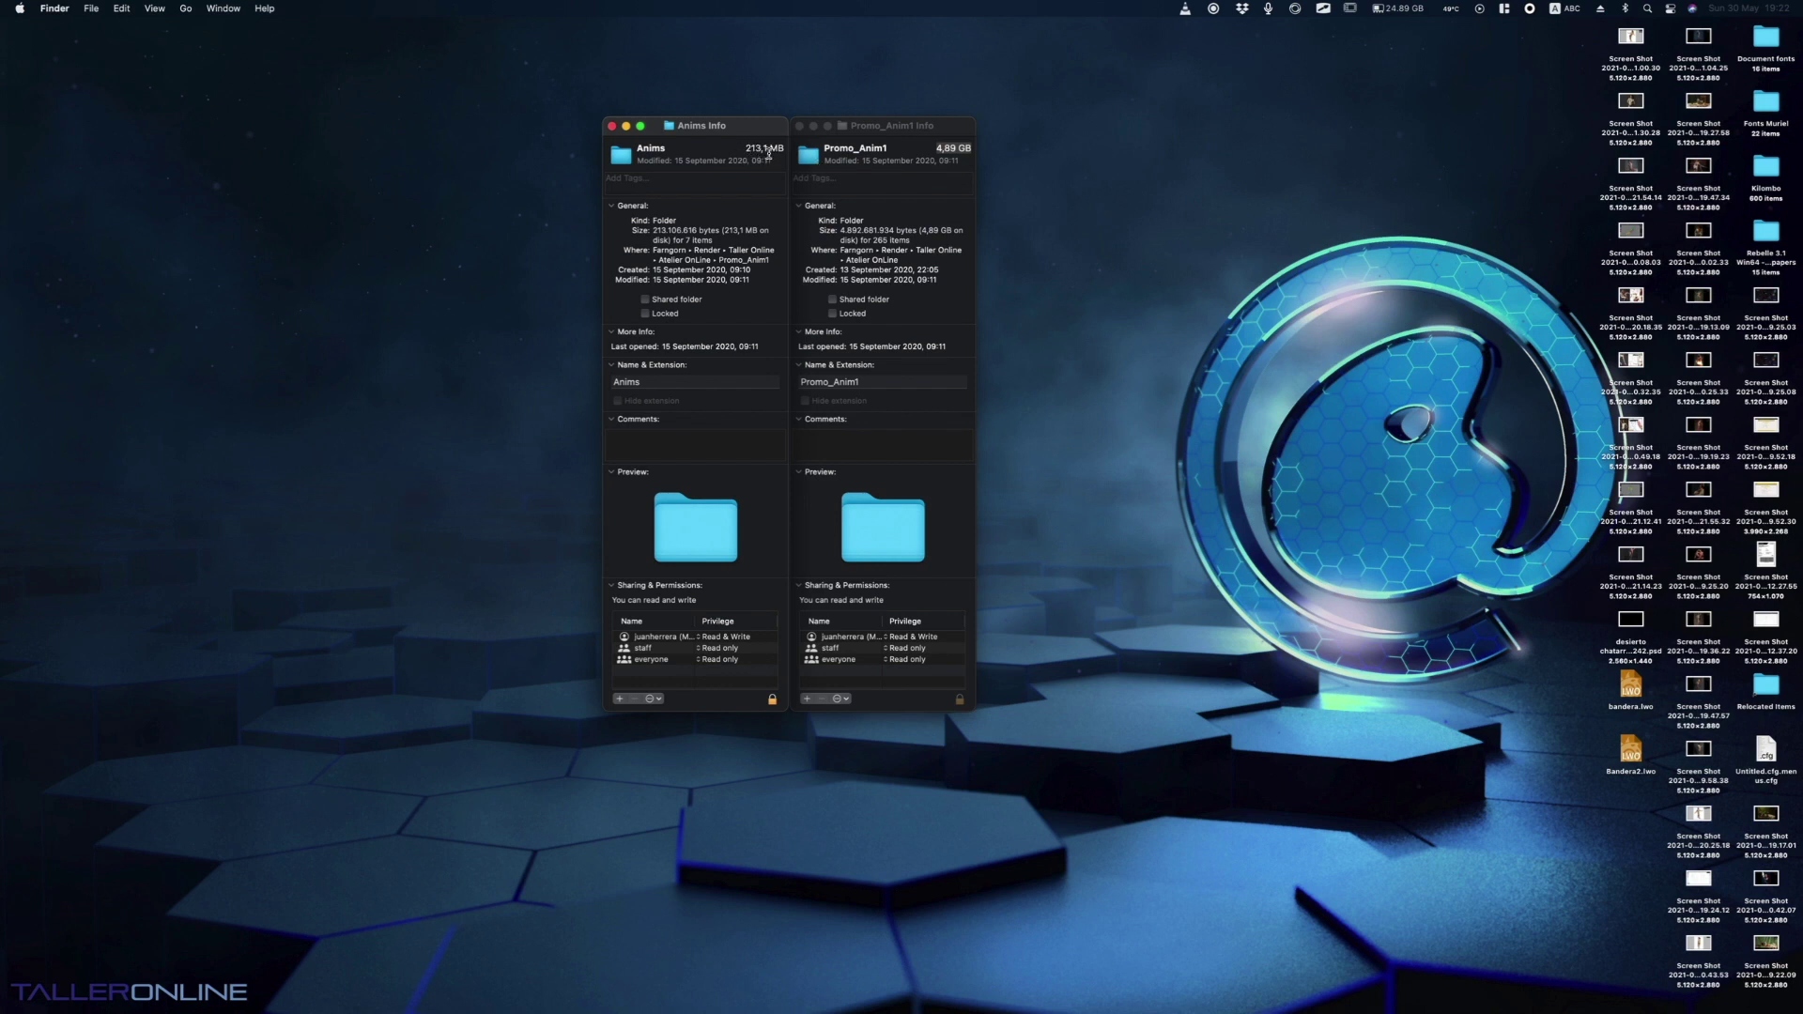
pyautogui.moveTo(745, 150); pyautogui.dragTo(791, 152)
pyautogui.moveTo(906, 131); pyautogui.dragTo(942, 126)
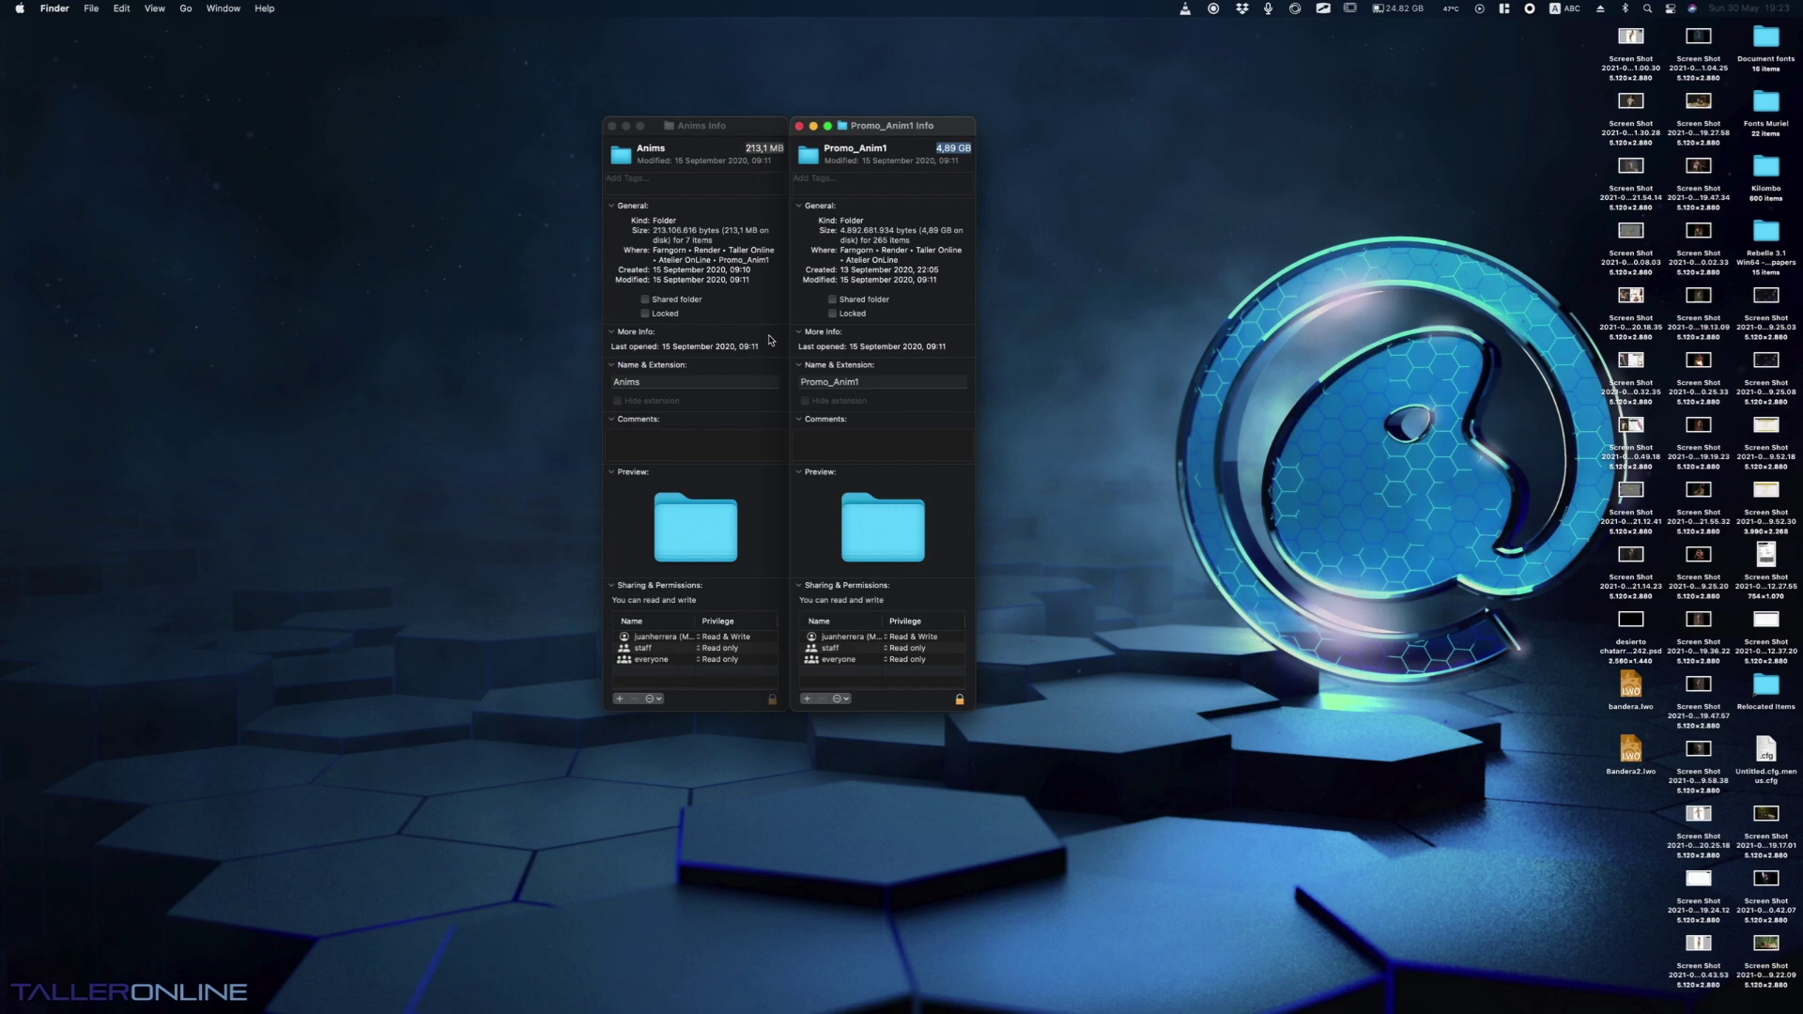
# Switch to Media Encoder and select the first Final_Render_[000-120].jpg sequence in the queue.
pyautogui.press('super+Tab')
pyautogui.press('super+Tab')
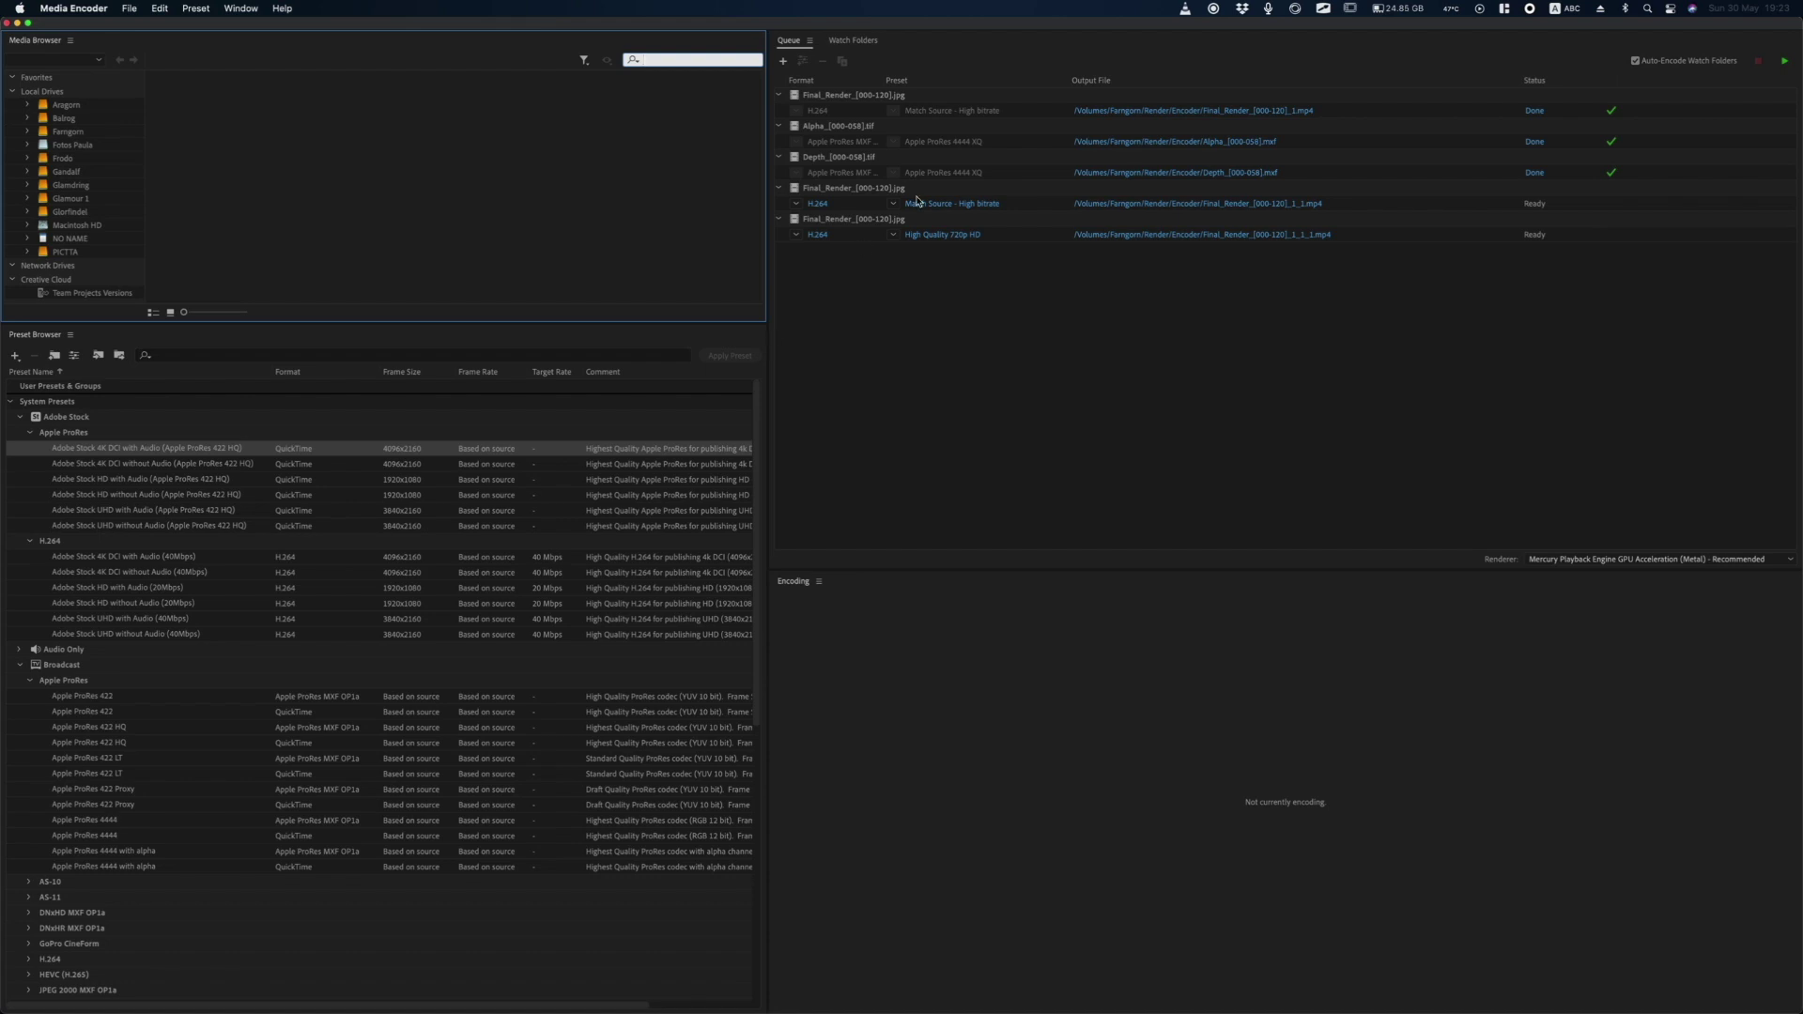
pyautogui.click(878, 97)
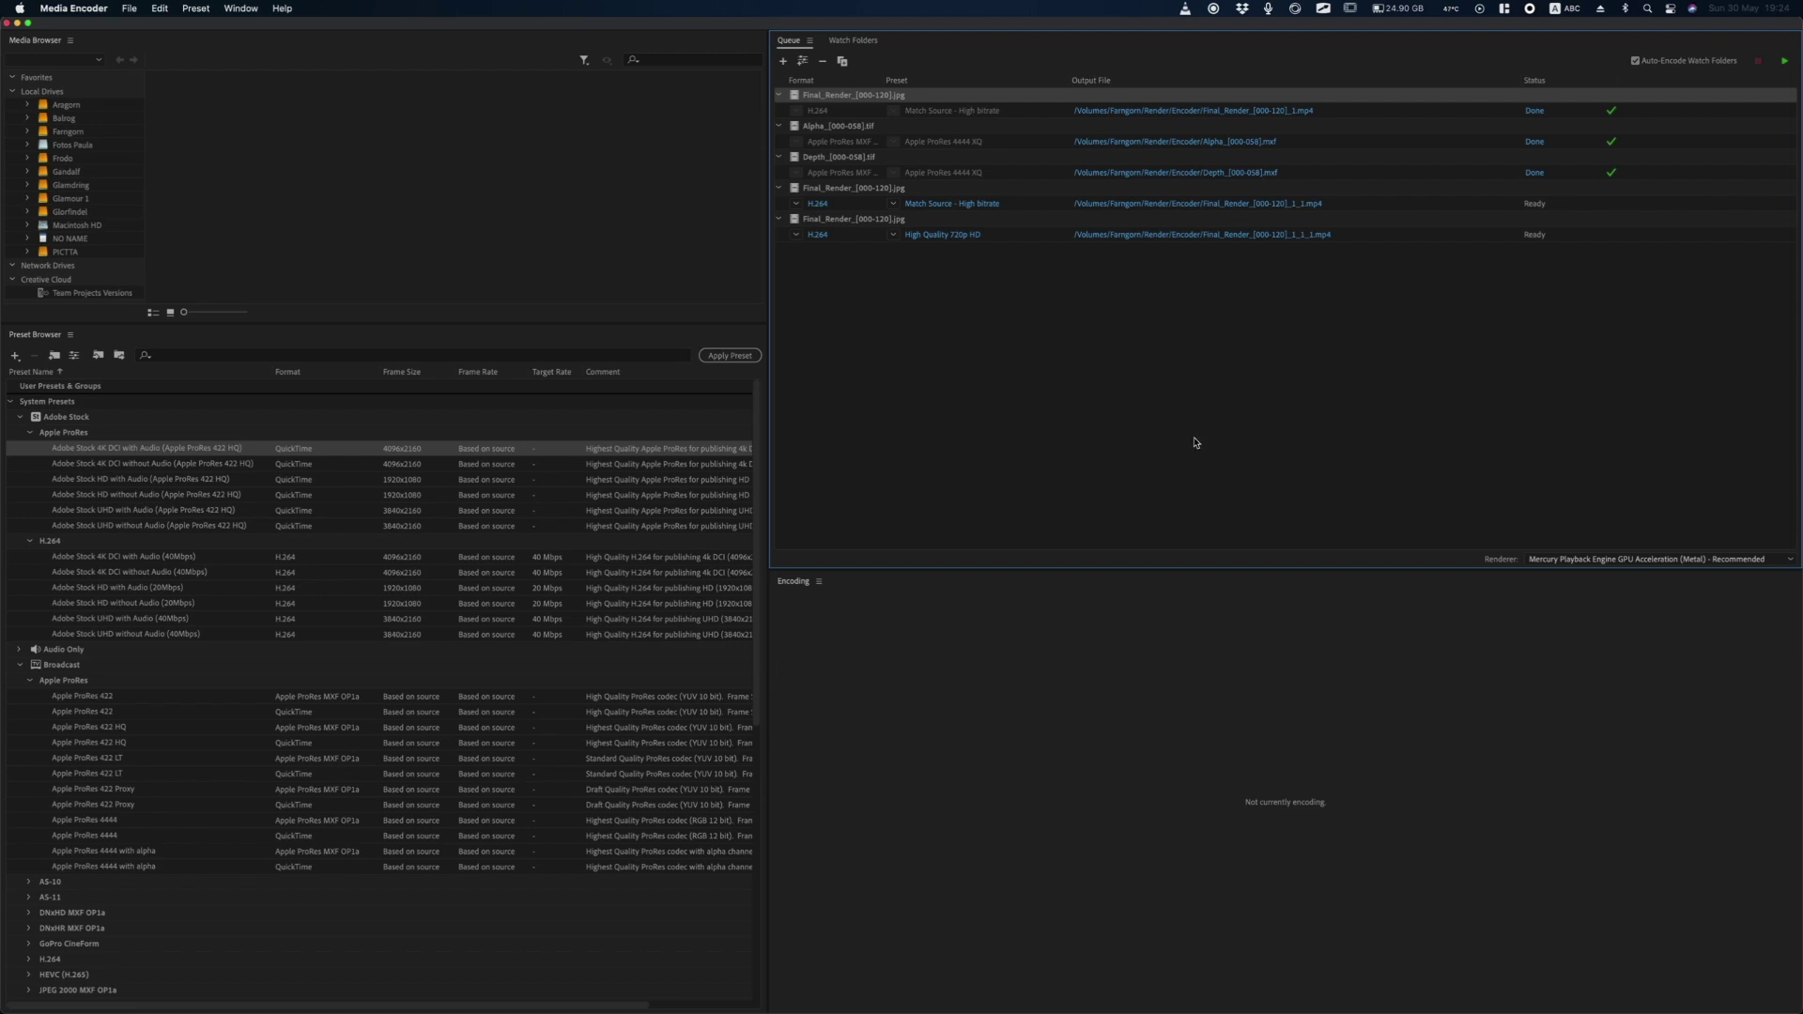
pyautogui.click(1212, 8)
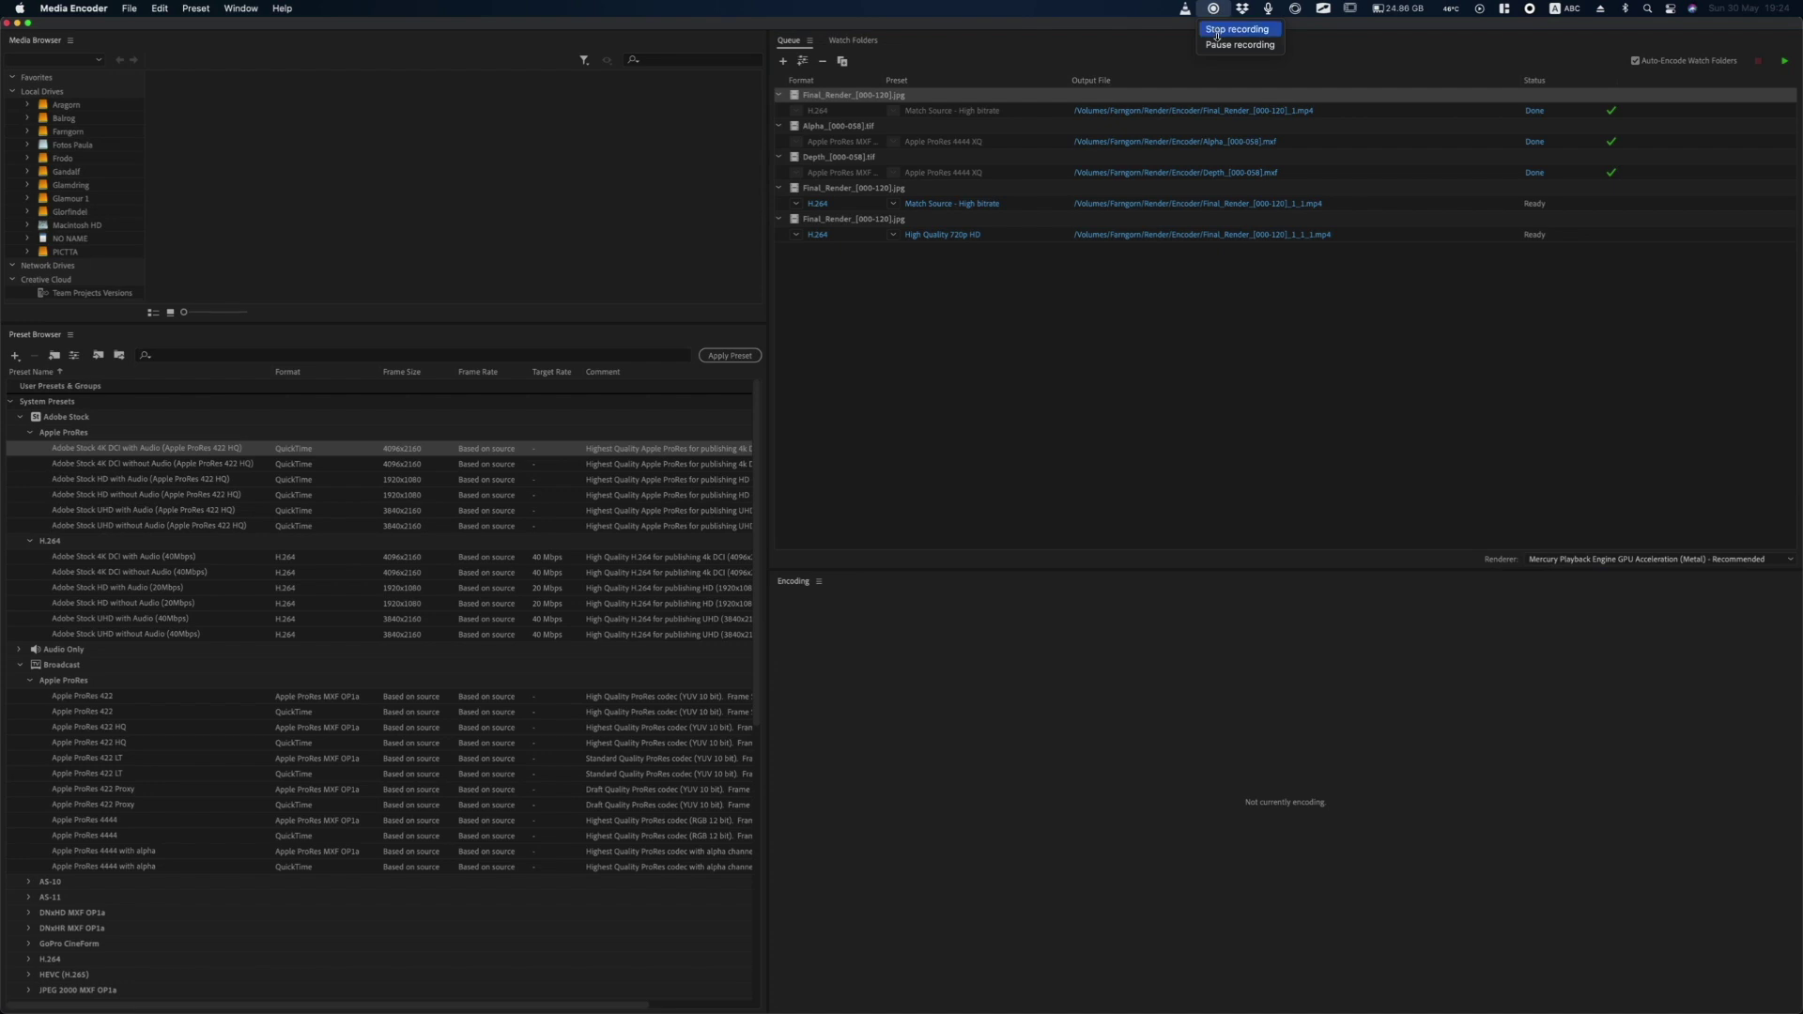
pyautogui.click(1217, 31)
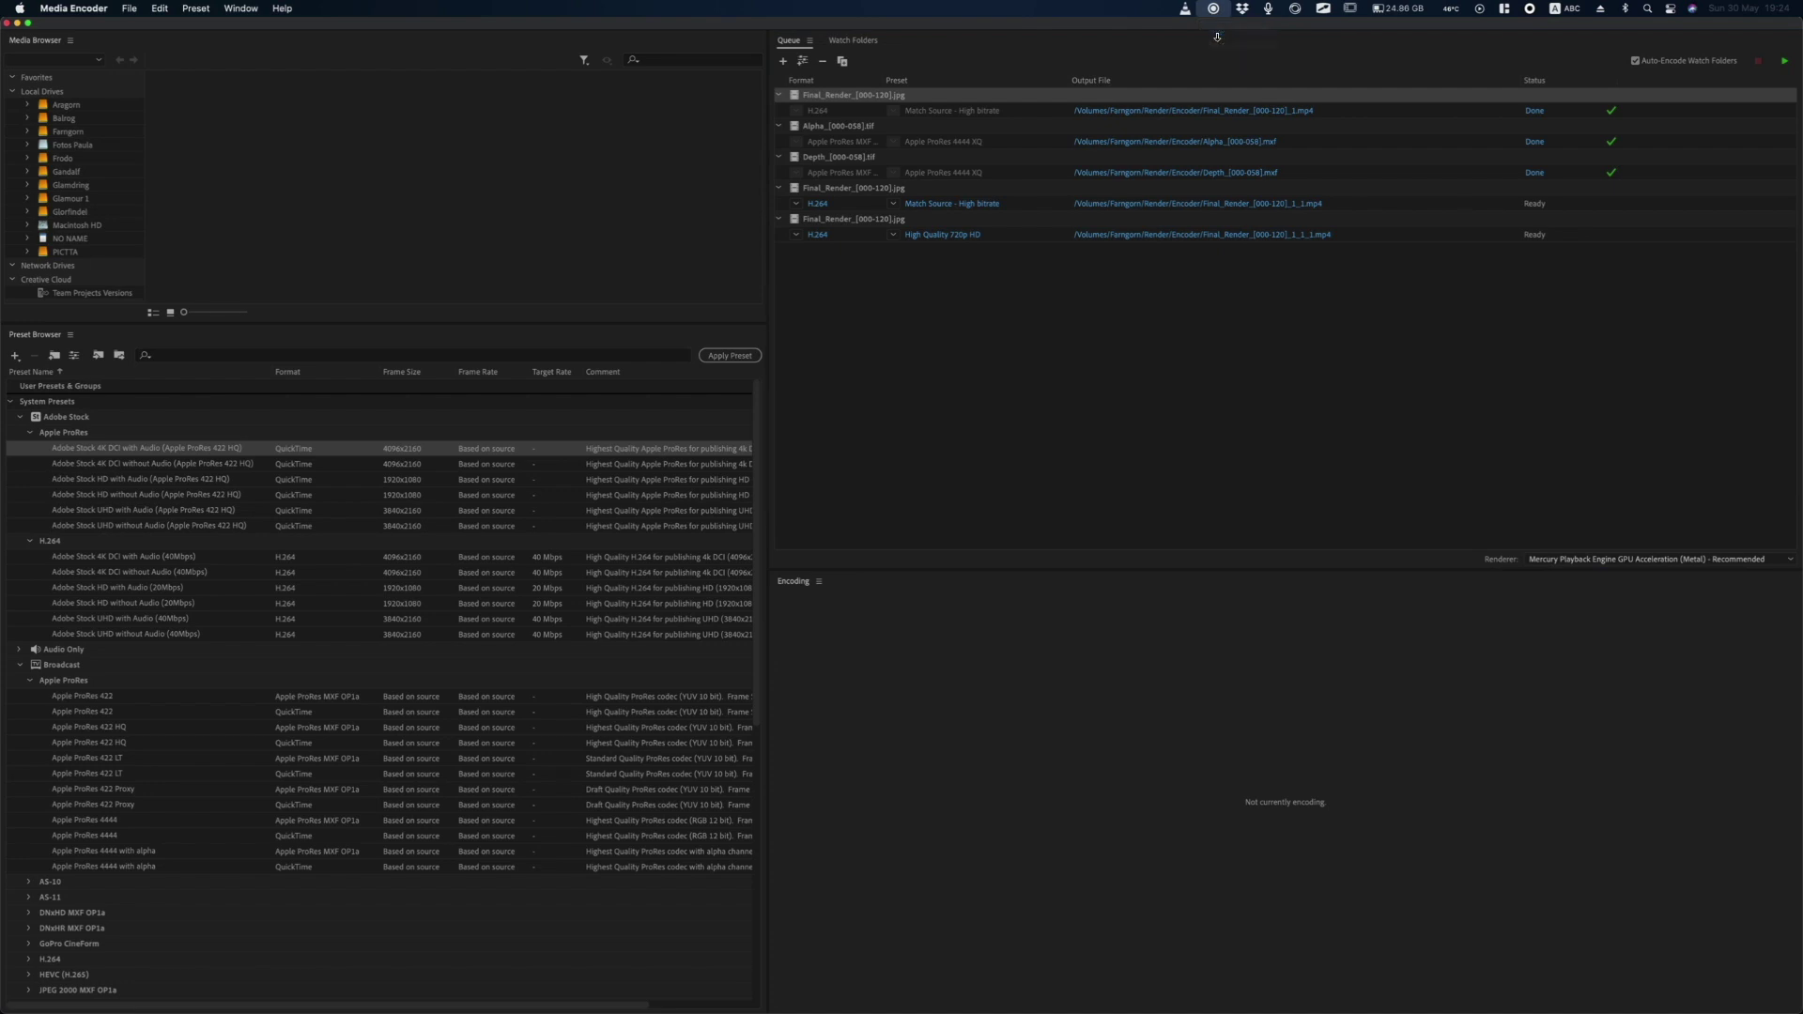